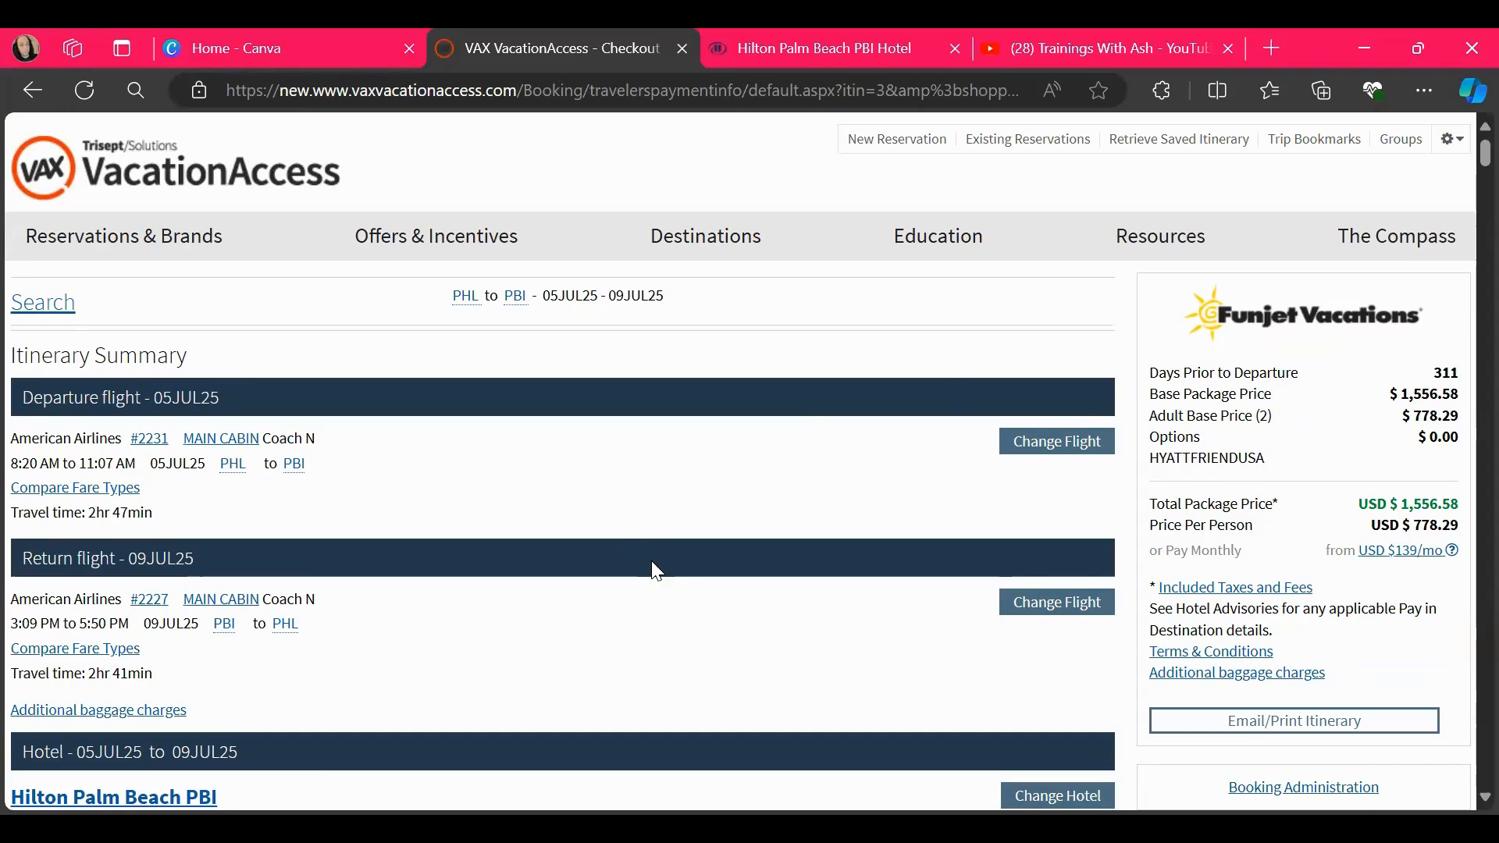
# Look over the Hilton Palm Beach PBI page on the hotel's own website
pyautogui.click(784, 47)
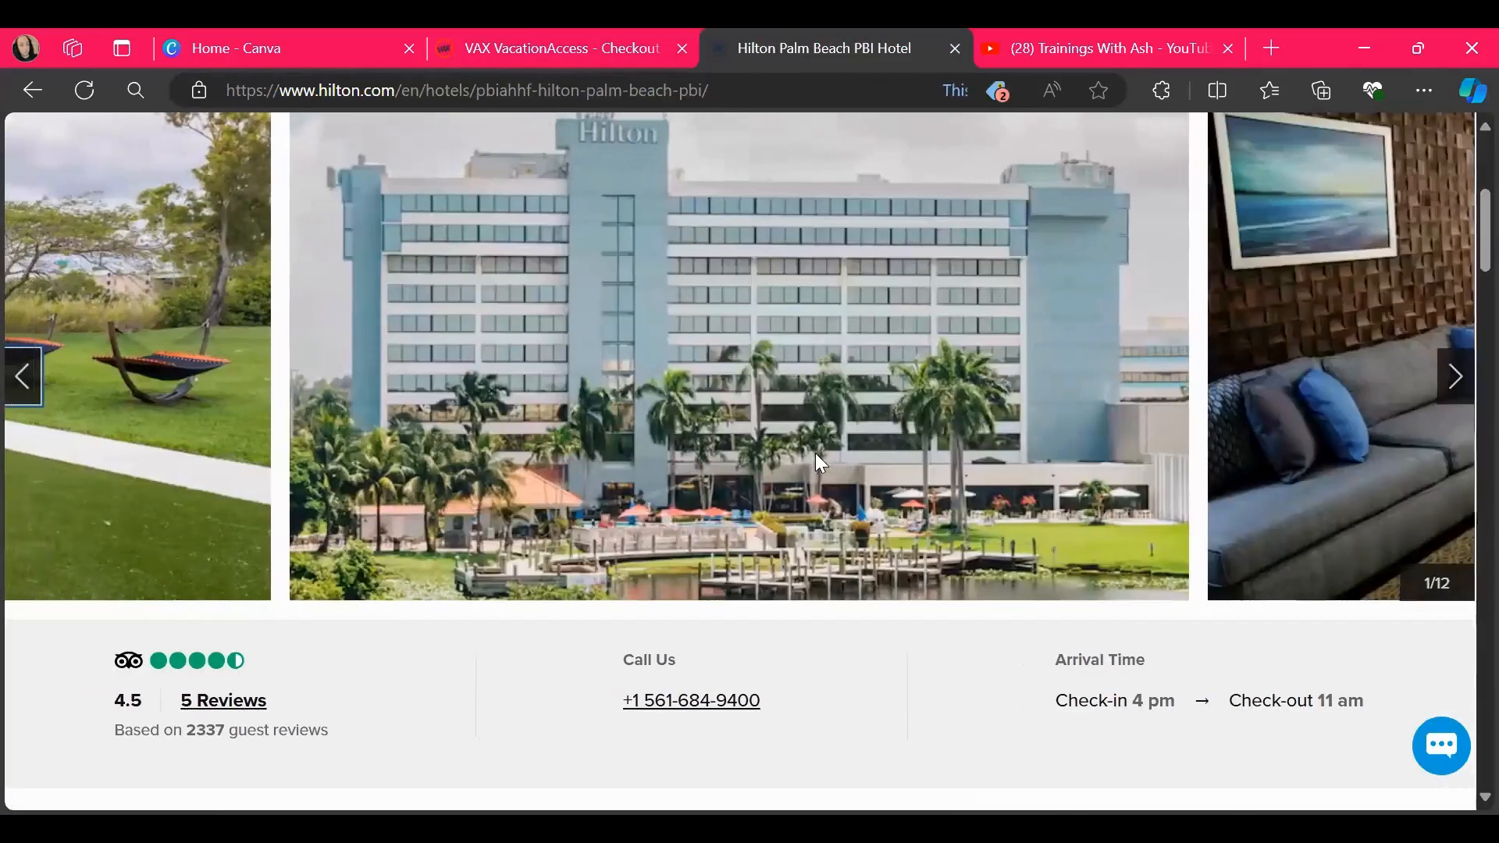
pyautogui.scroll(-6, 816, 453)
pyautogui.scroll(6, 819, 462)
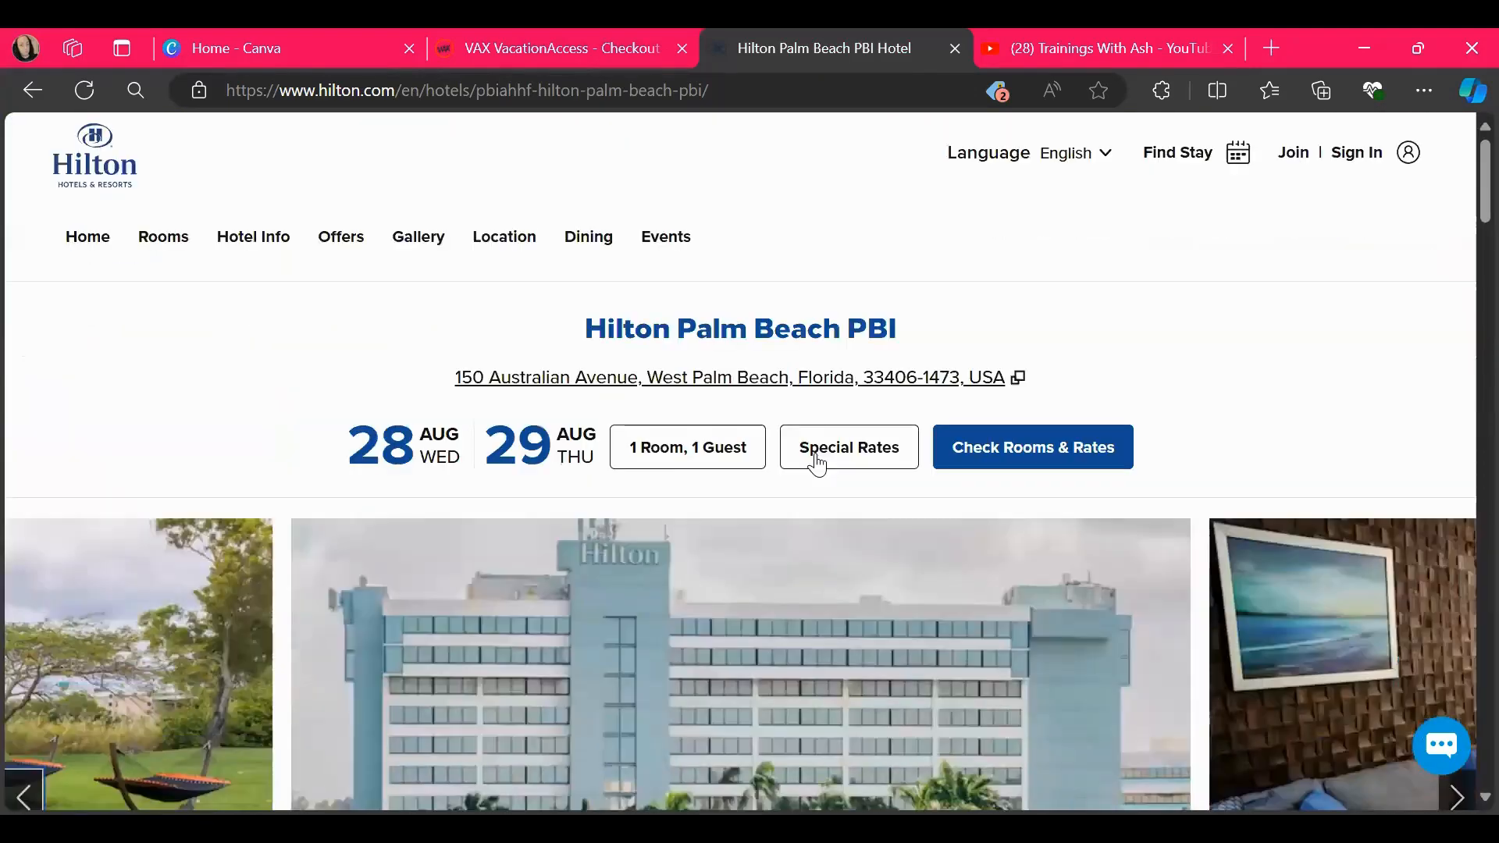
# Return to the VAX VacationAccess checkout and examine the itinerary's flights, hotel and room types with their promotions and price differences
pyautogui.click(544, 49)
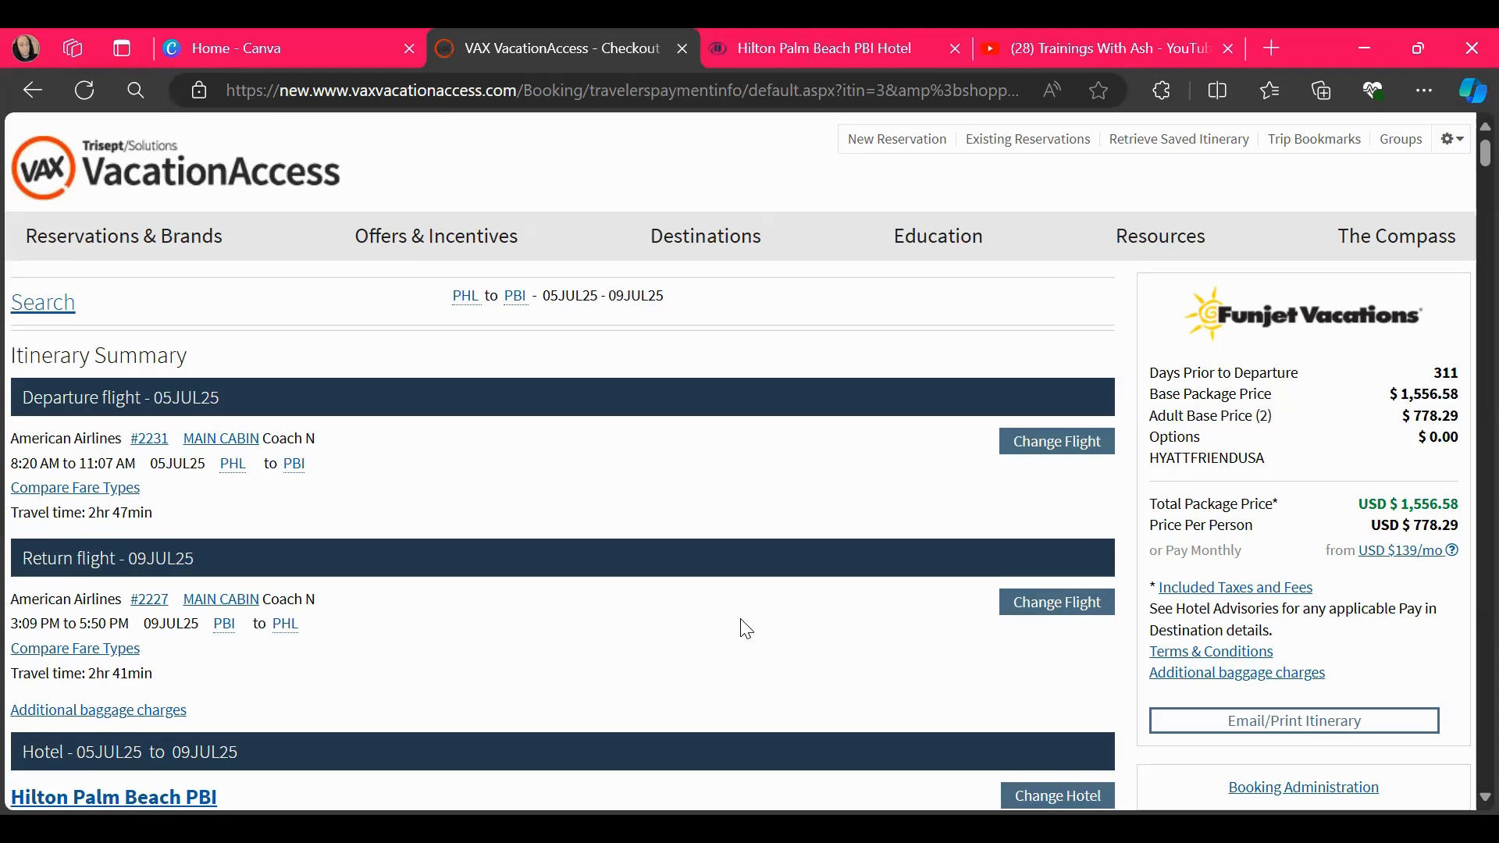
pyautogui.scroll(-5, 746, 629)
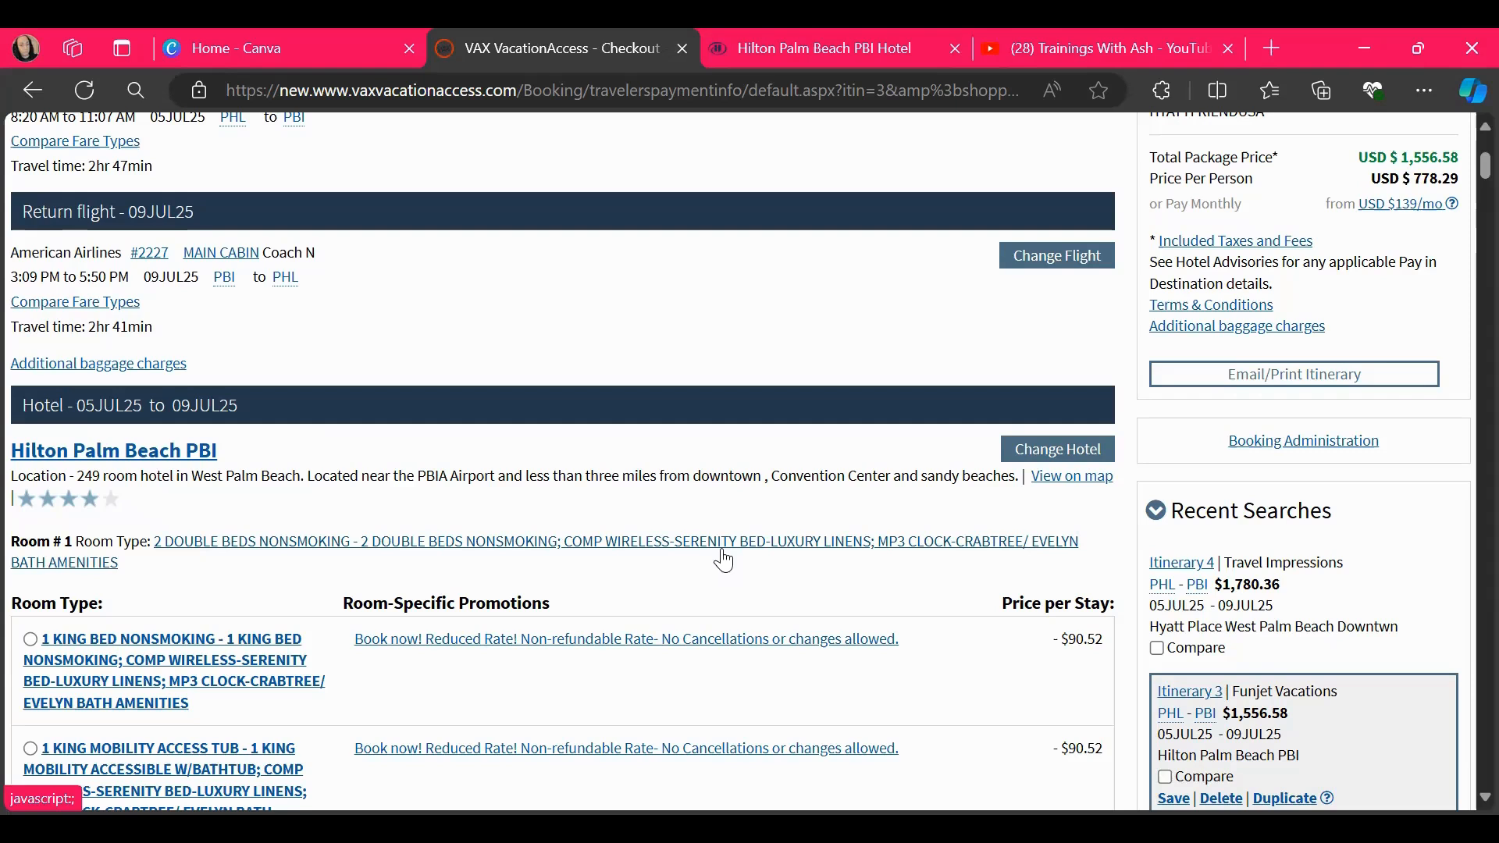
pyautogui.scroll(-10, 723, 559)
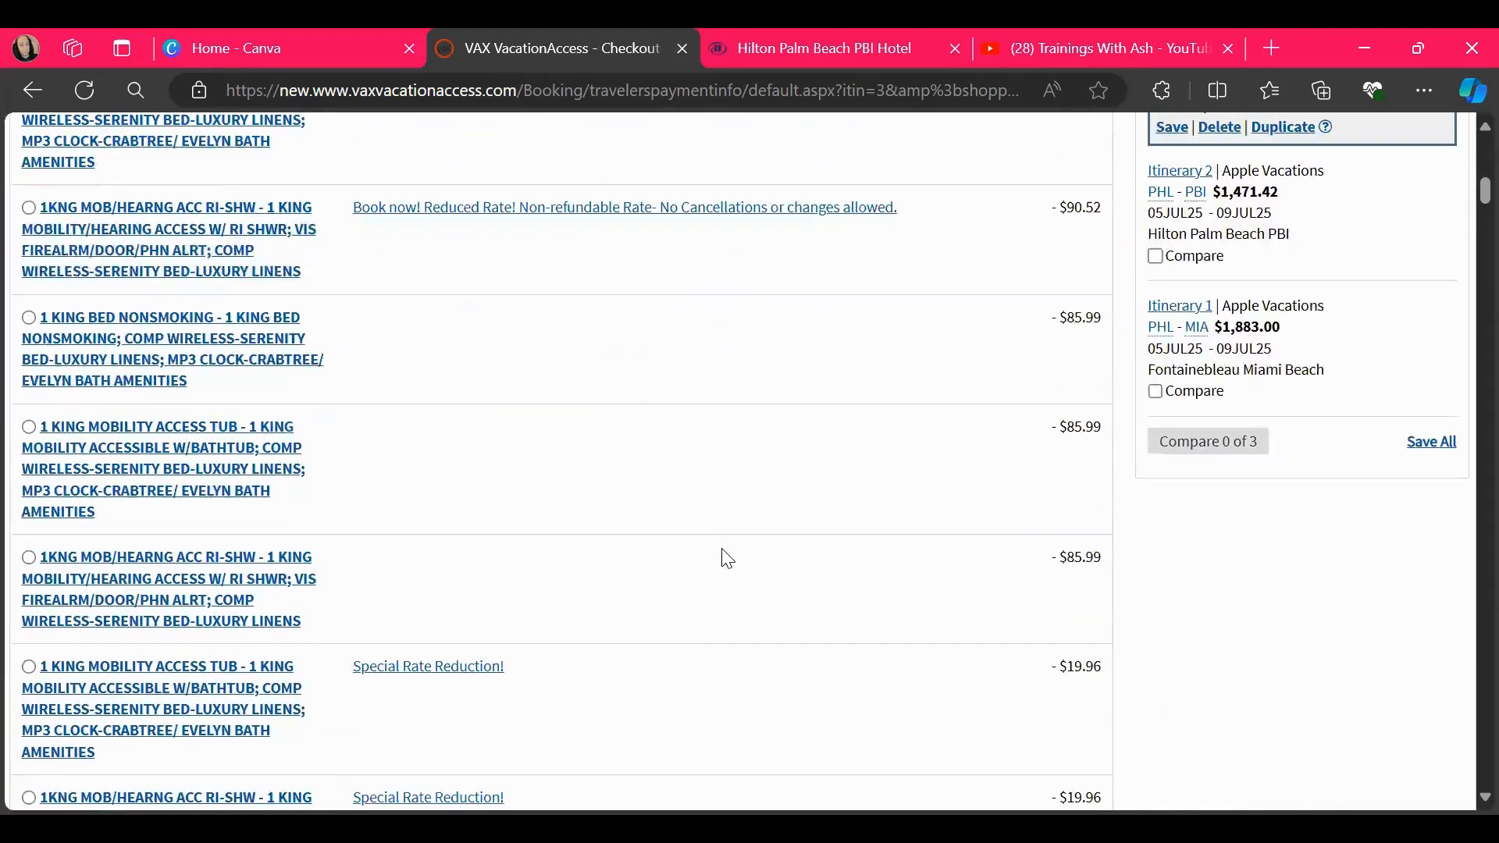
pyautogui.scroll(-1, 728, 559)
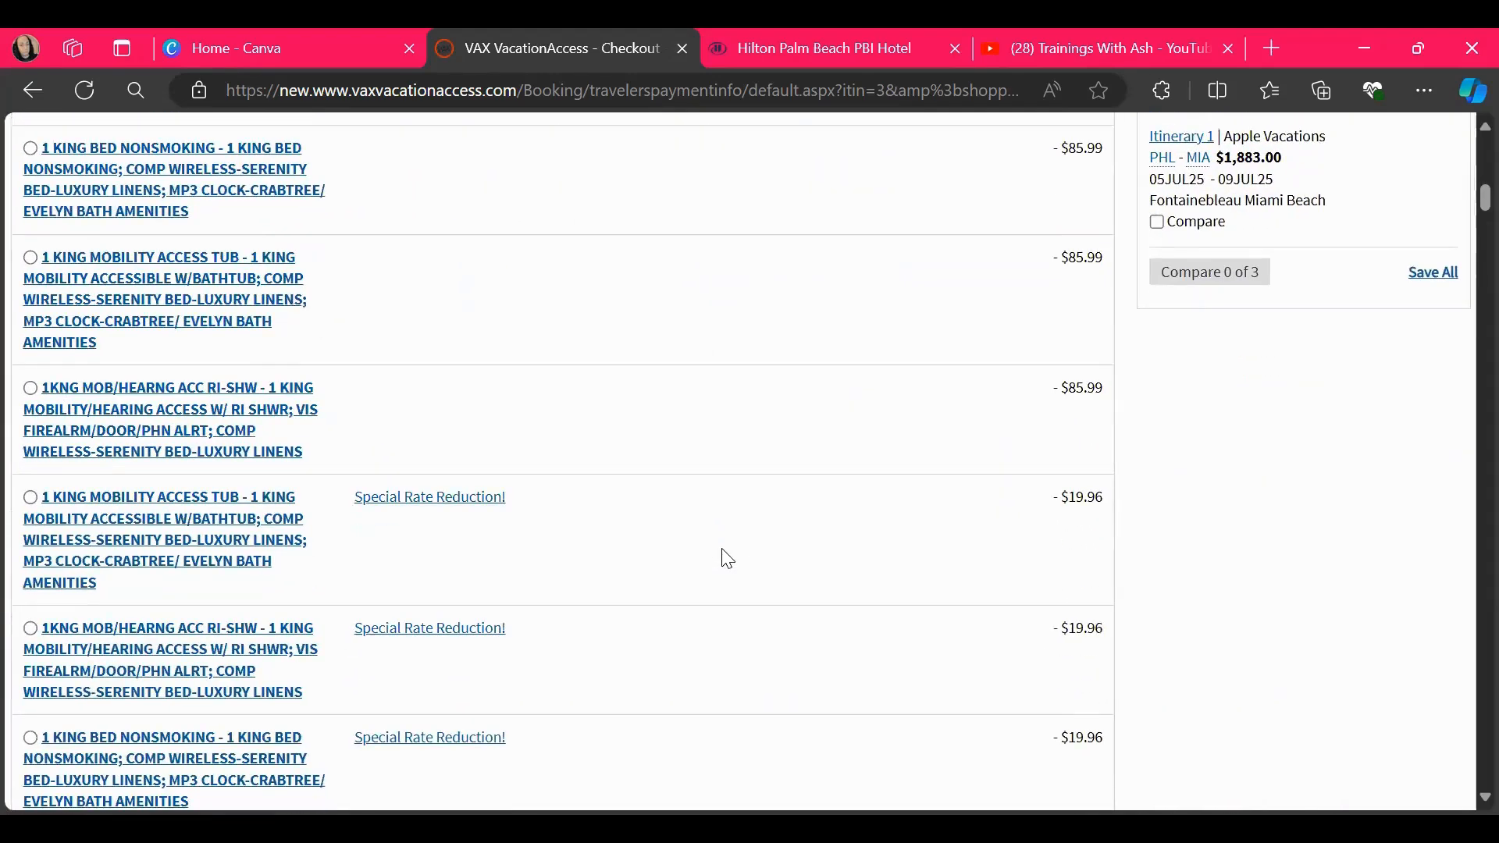
pyautogui.scroll(-1, 728, 559)
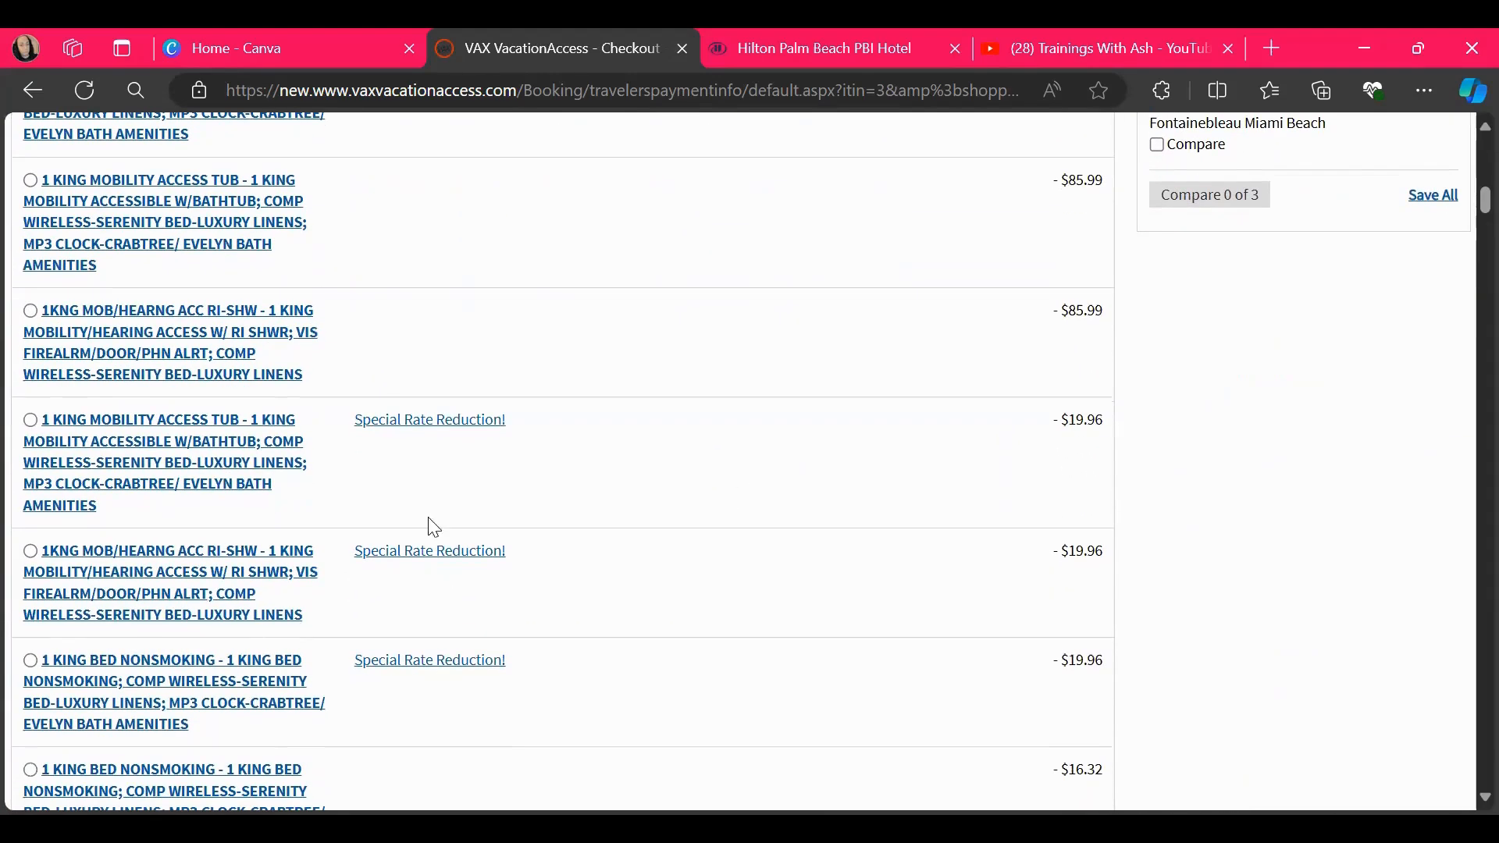
pyautogui.scroll(-8, 451, 601)
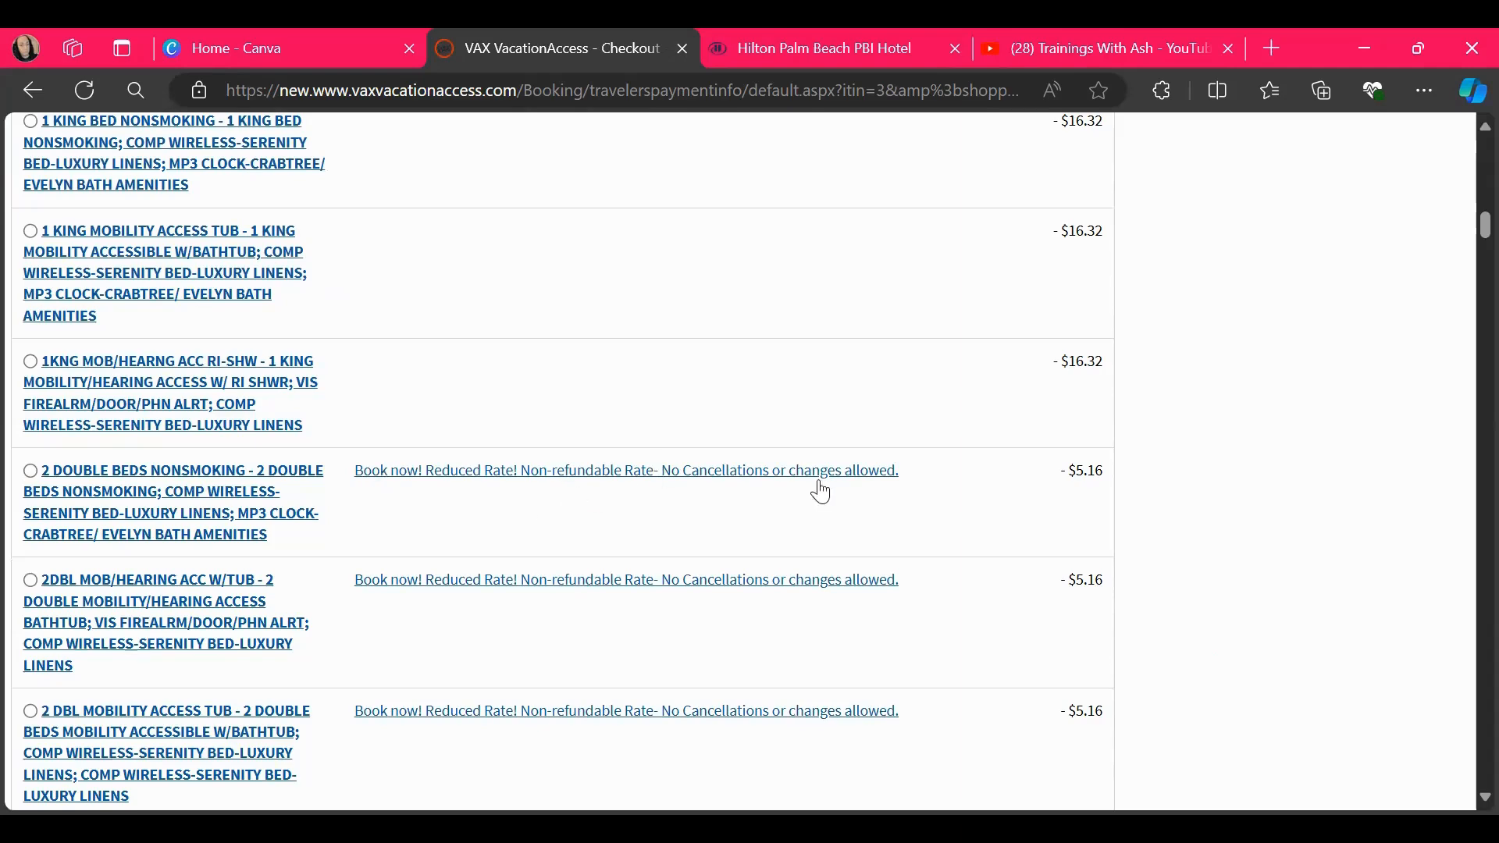
pyautogui.scroll(-5, 793, 606)
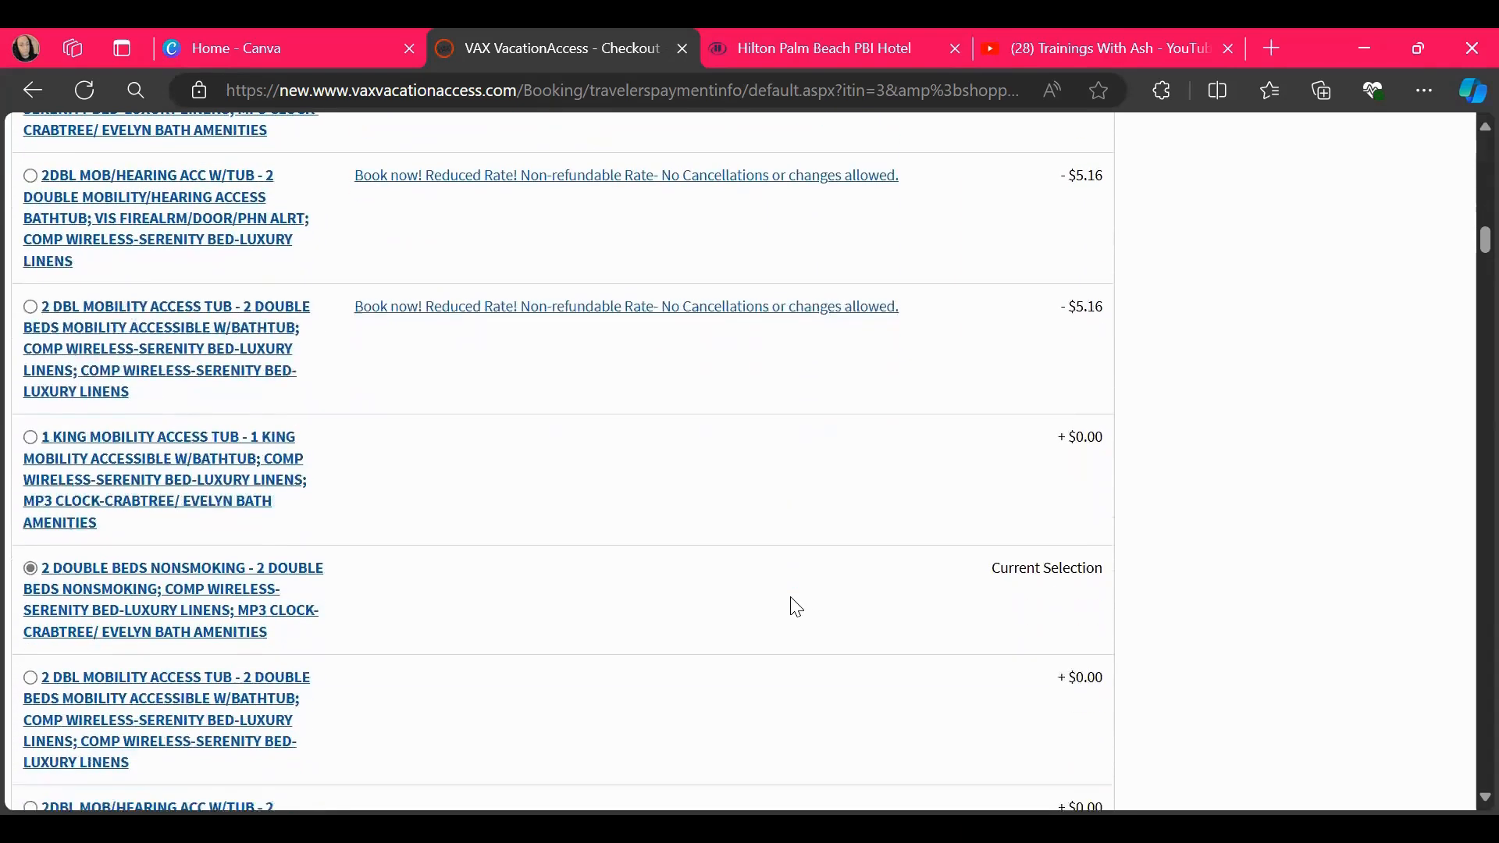
pyautogui.scroll(-1, 793, 606)
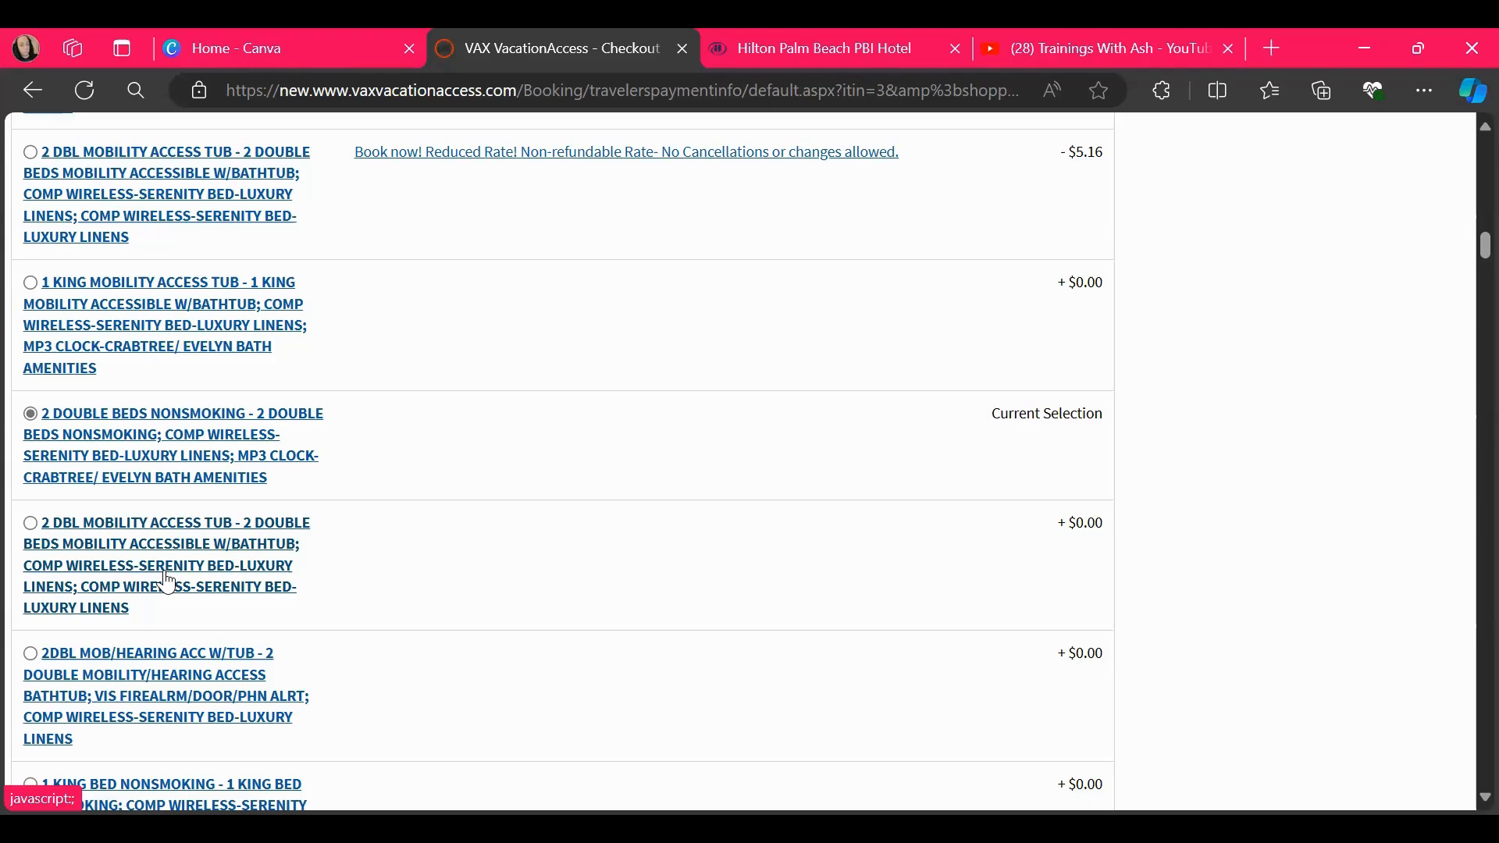
pyautogui.scroll(-20, 166, 582)
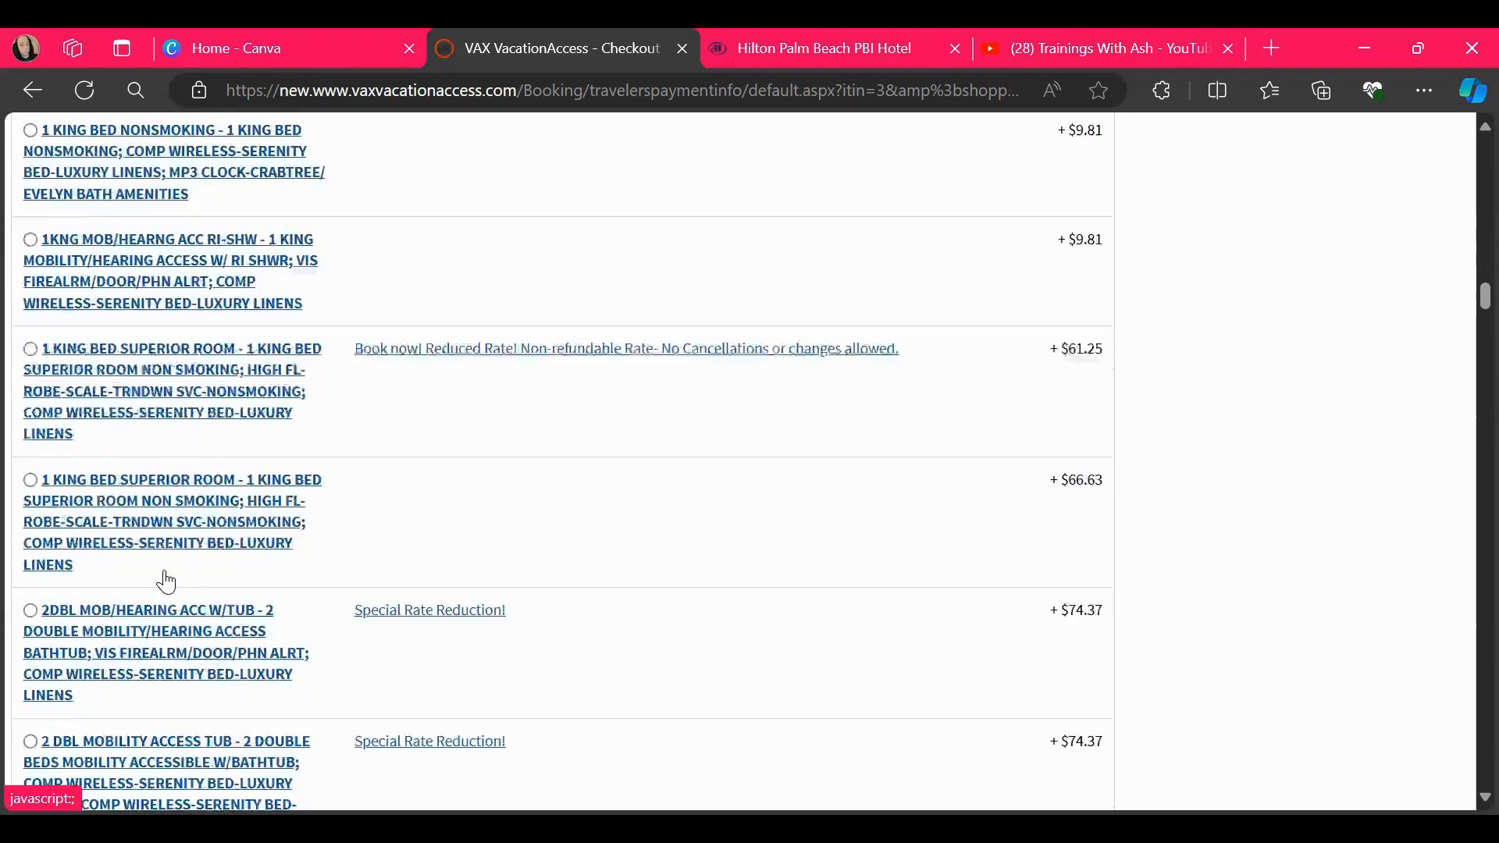
pyautogui.scroll(-20, 166, 582)
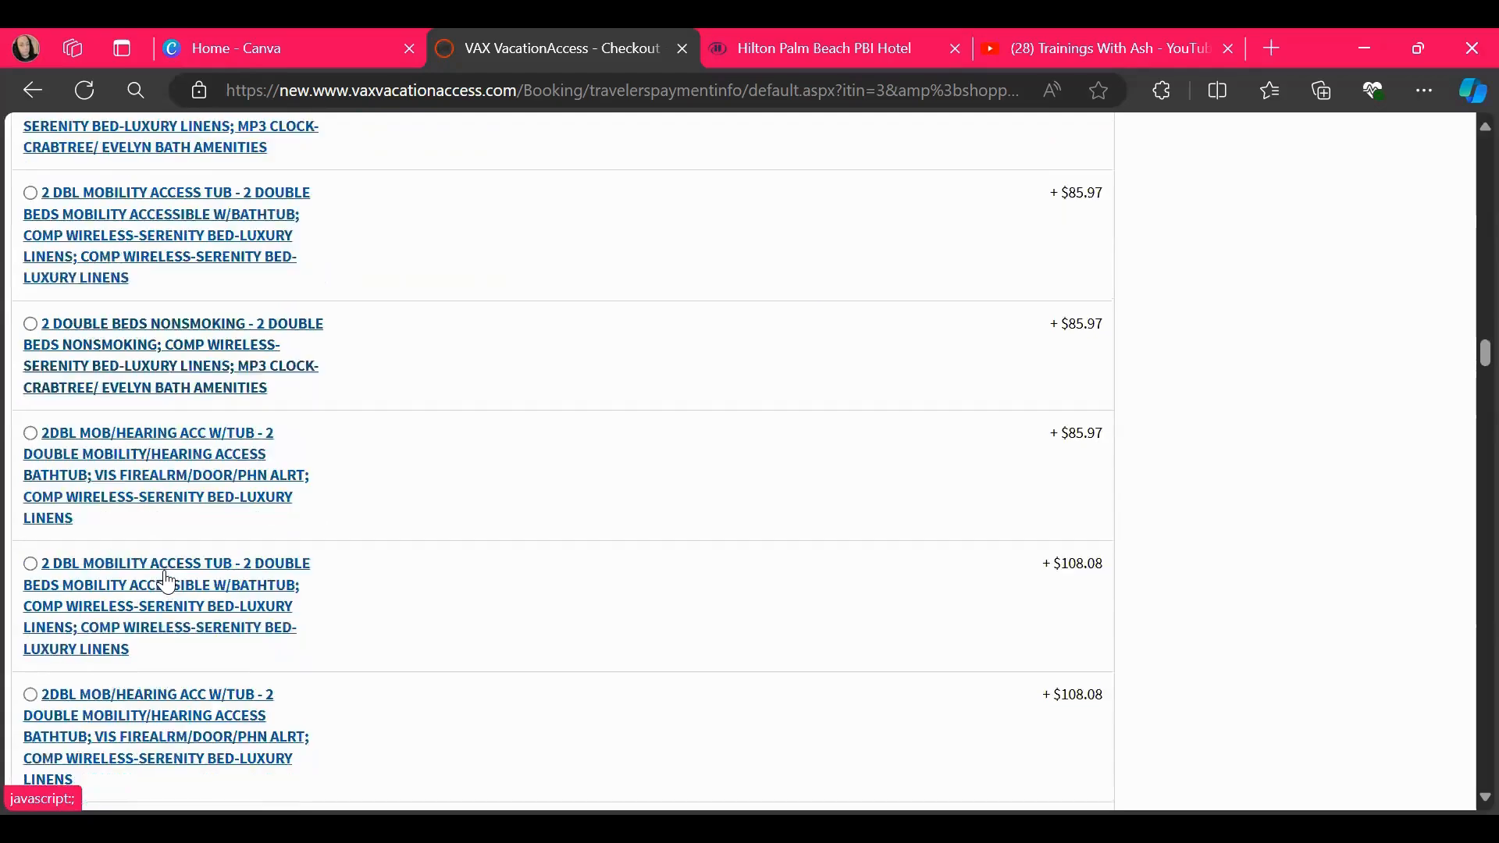
pyautogui.scroll(-20, 166, 582)
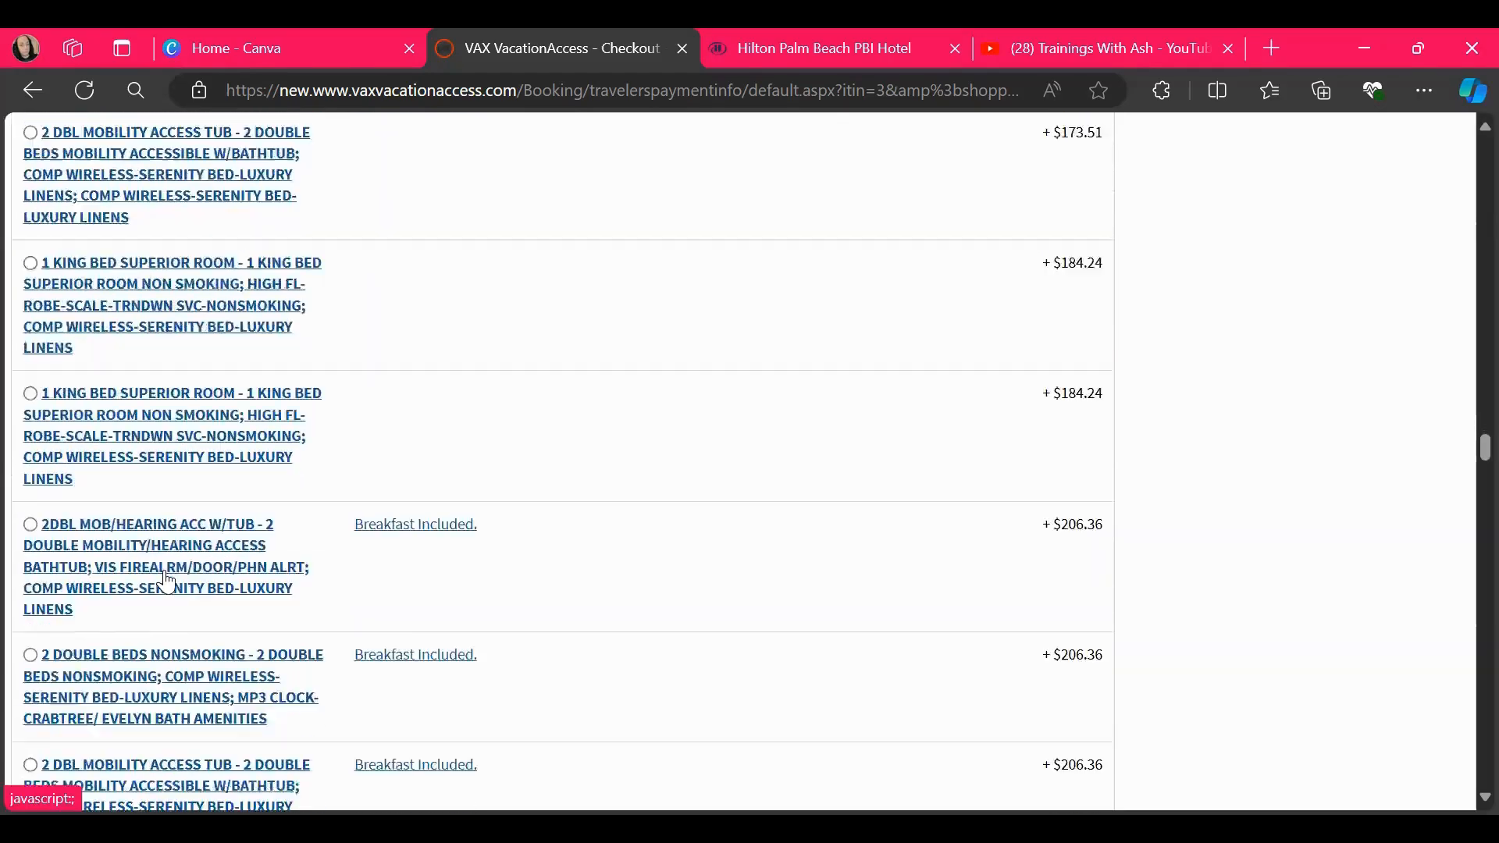
# Examine the checkout's travel protection plans, rental cars, traveler information fields, seat assignments and payment information
pyautogui.scroll(-20, 168, 581)
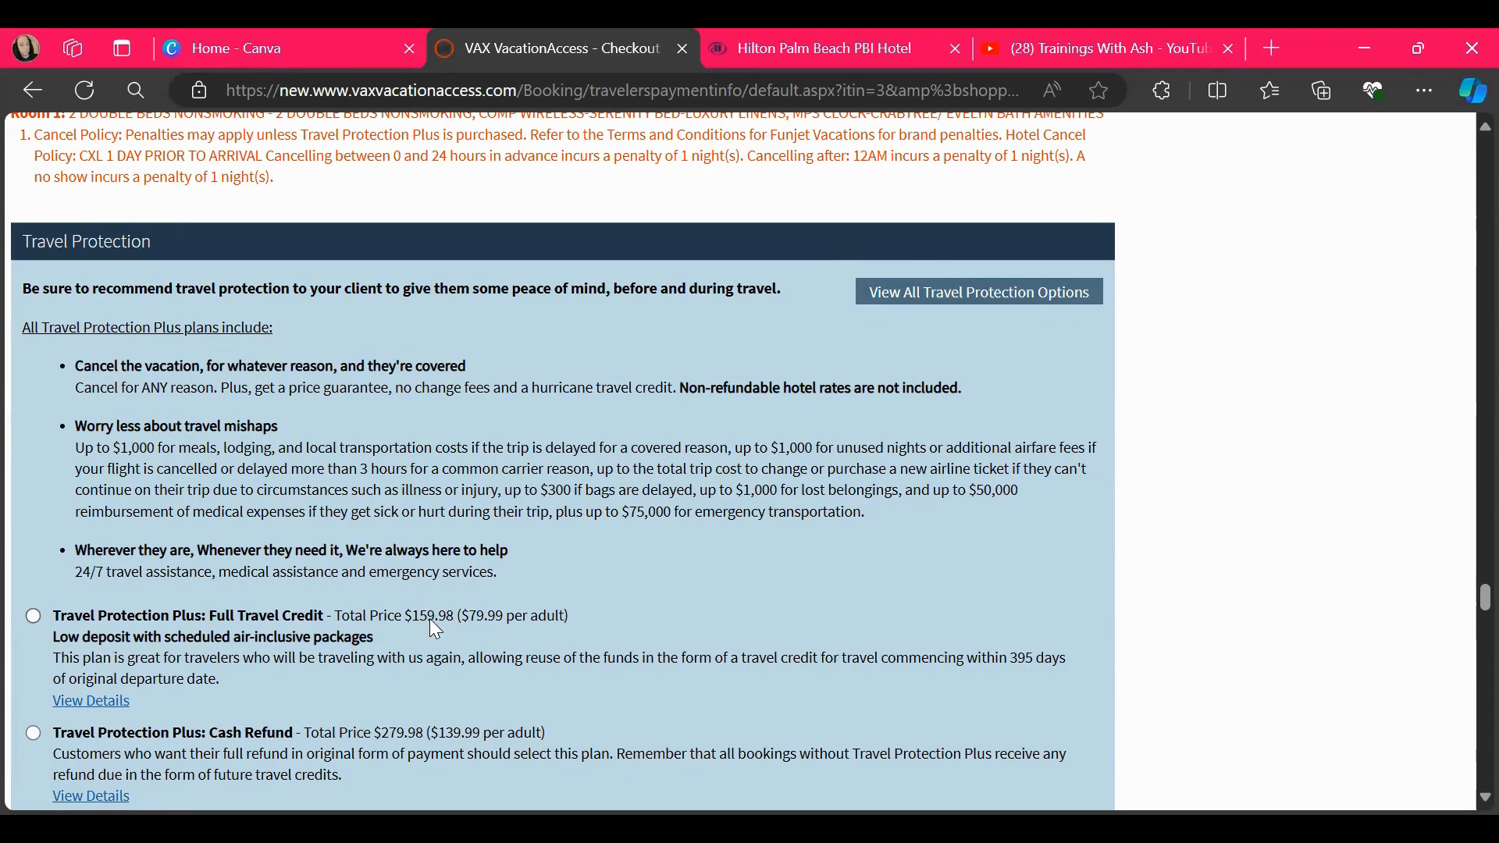
pyautogui.scroll(-10, 432, 623)
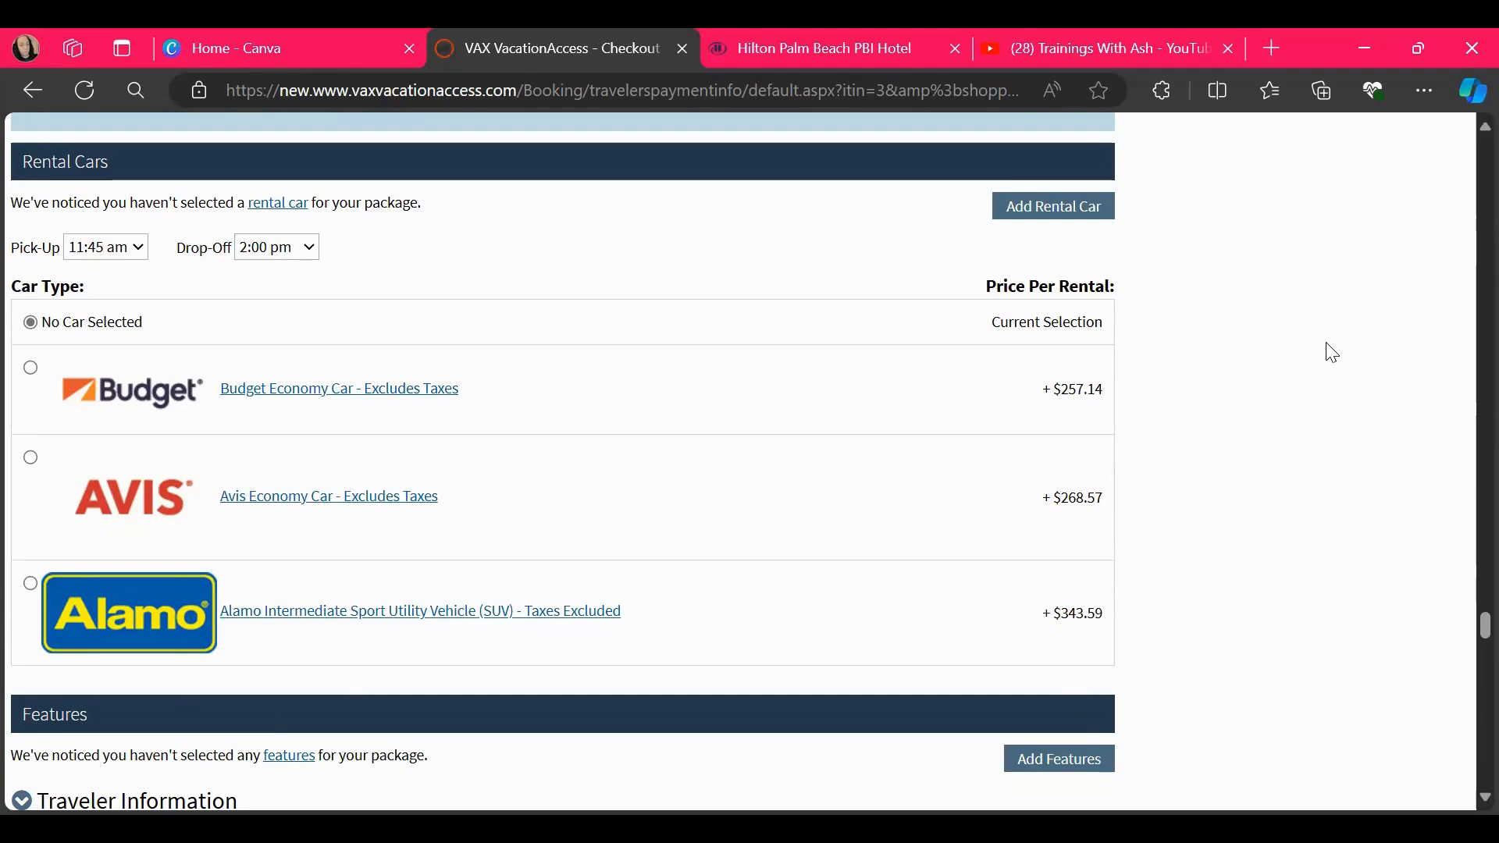
pyautogui.scroll(-10, 1332, 353)
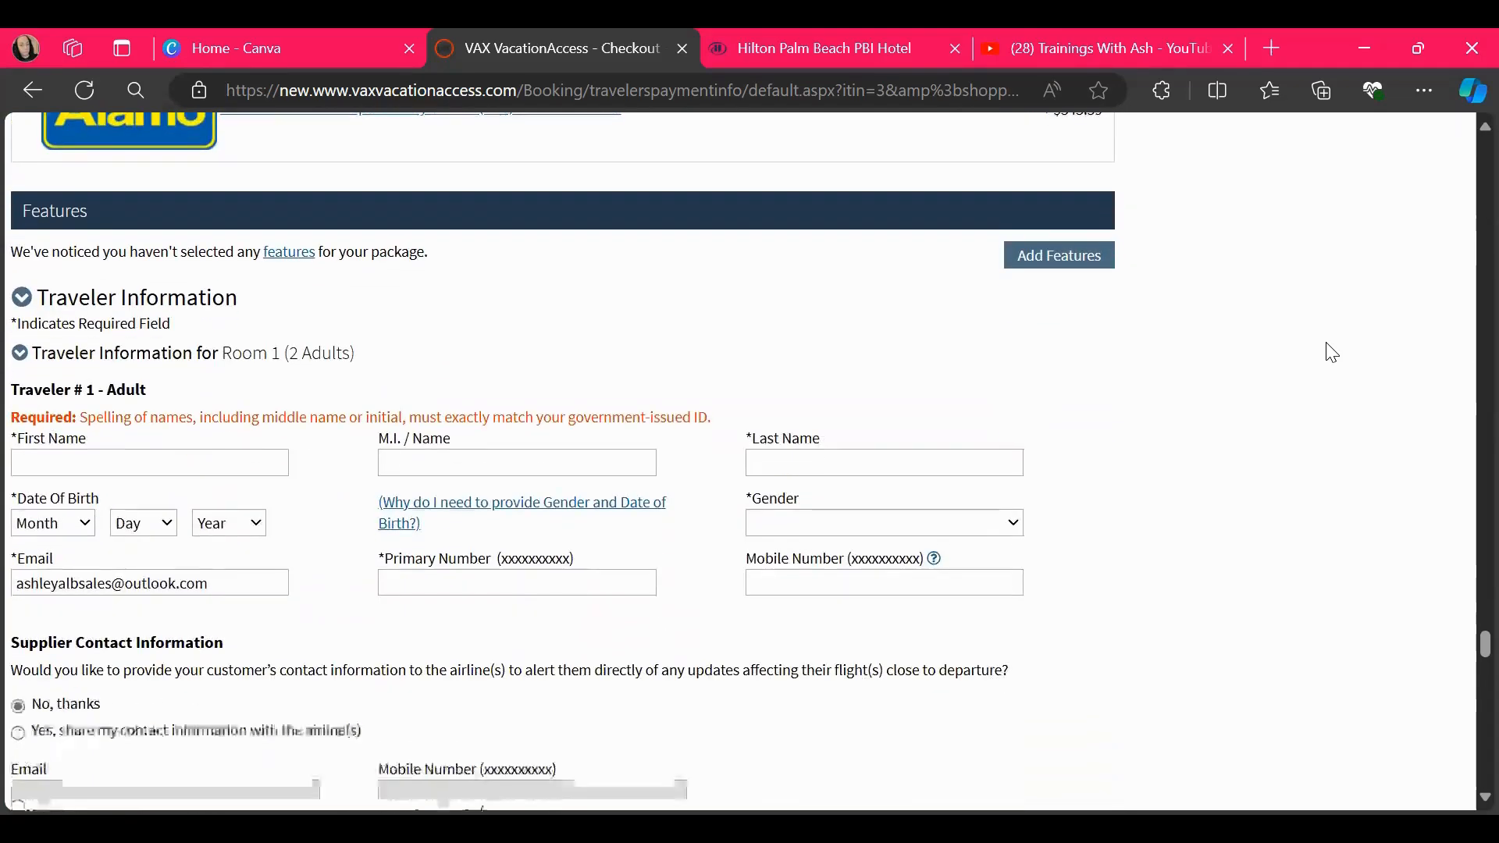
pyautogui.scroll(-15, 1332, 353)
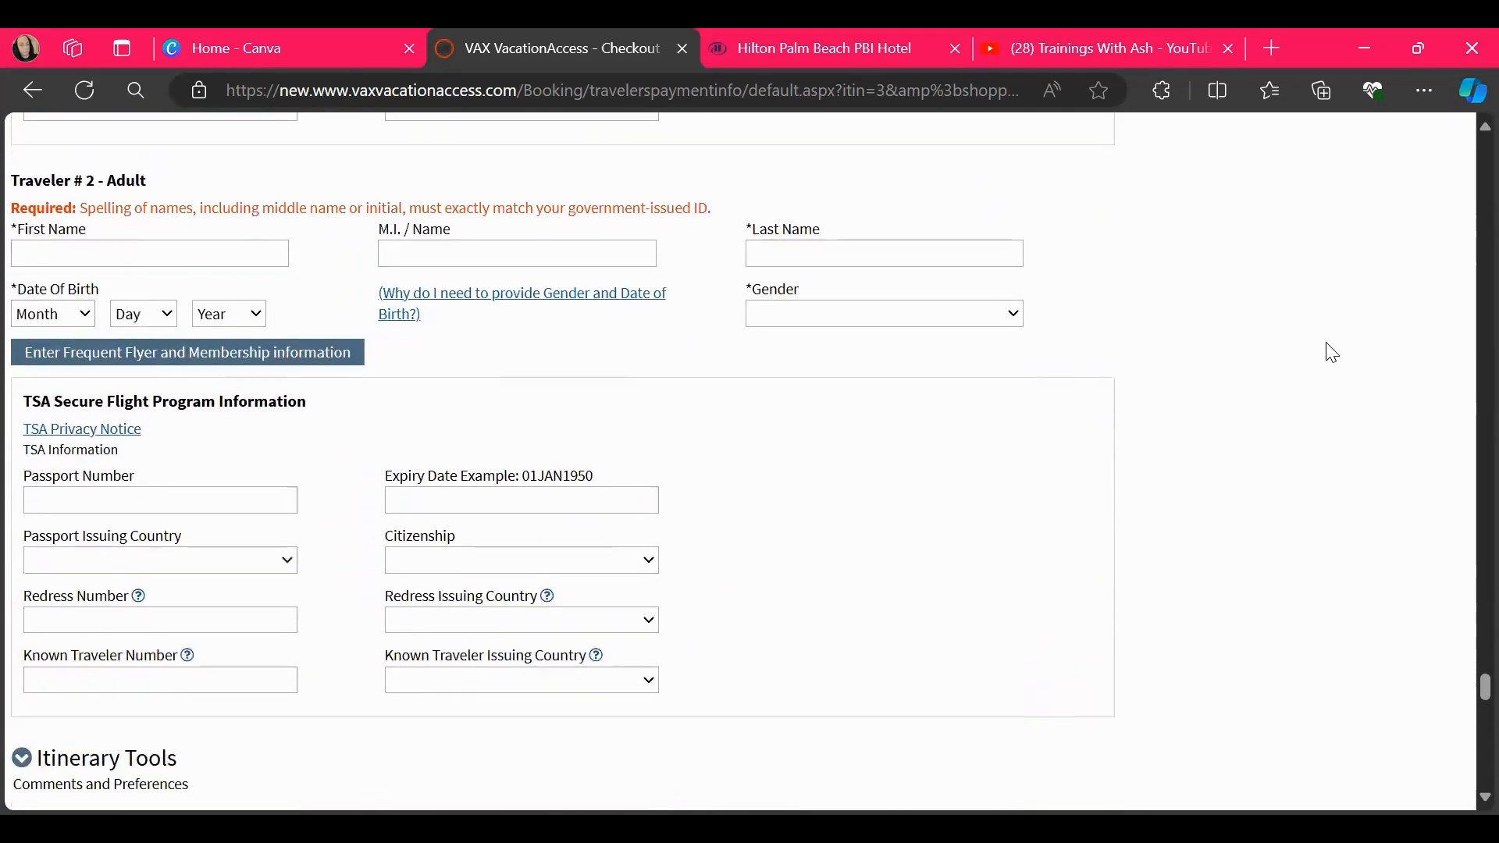
pyautogui.scroll(-2, 1332, 353)
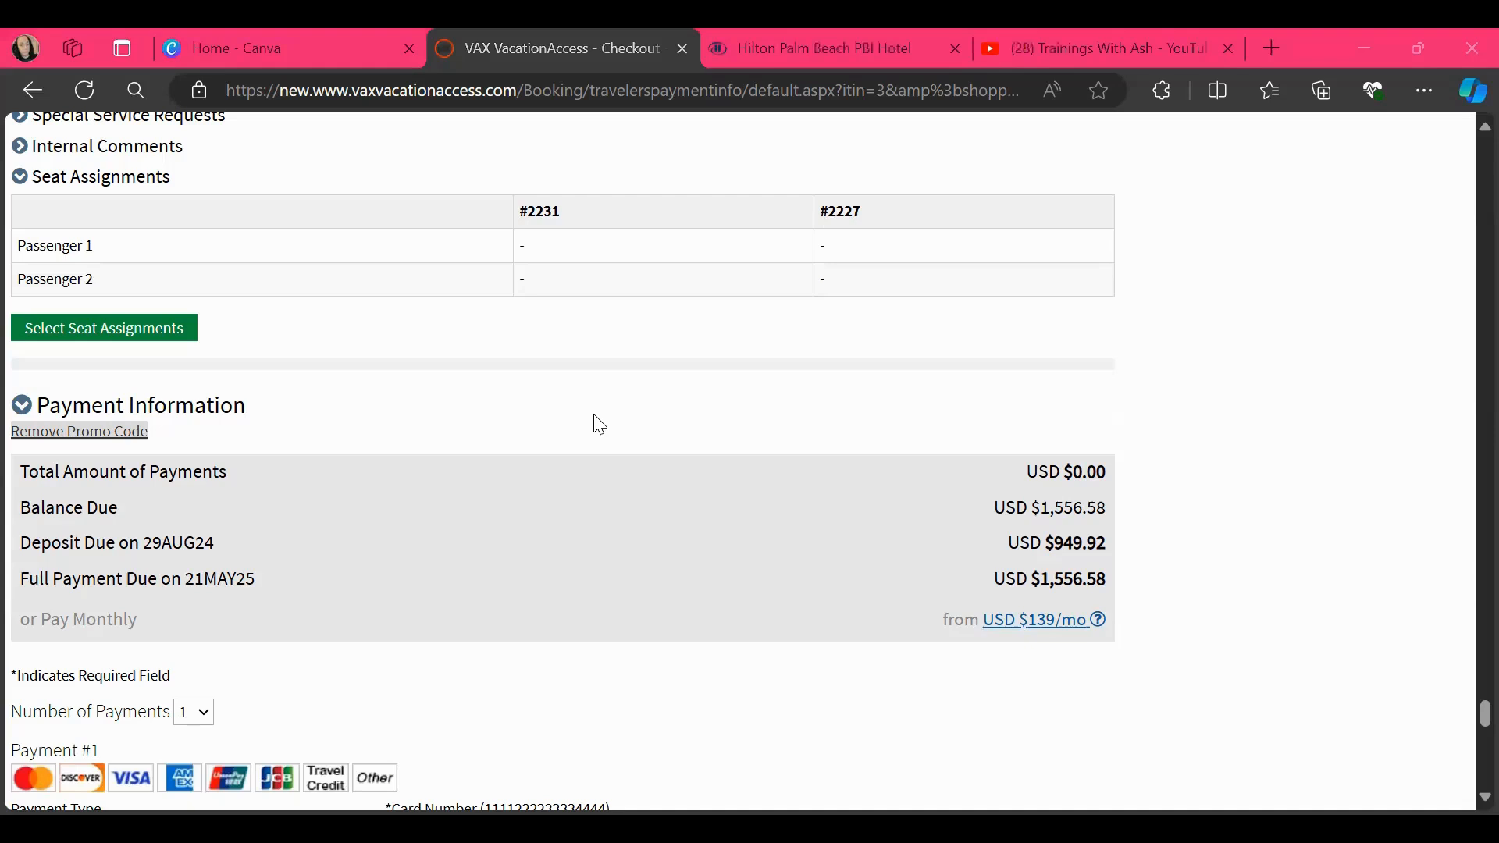
pyautogui.scroll(-1, 625, 548)
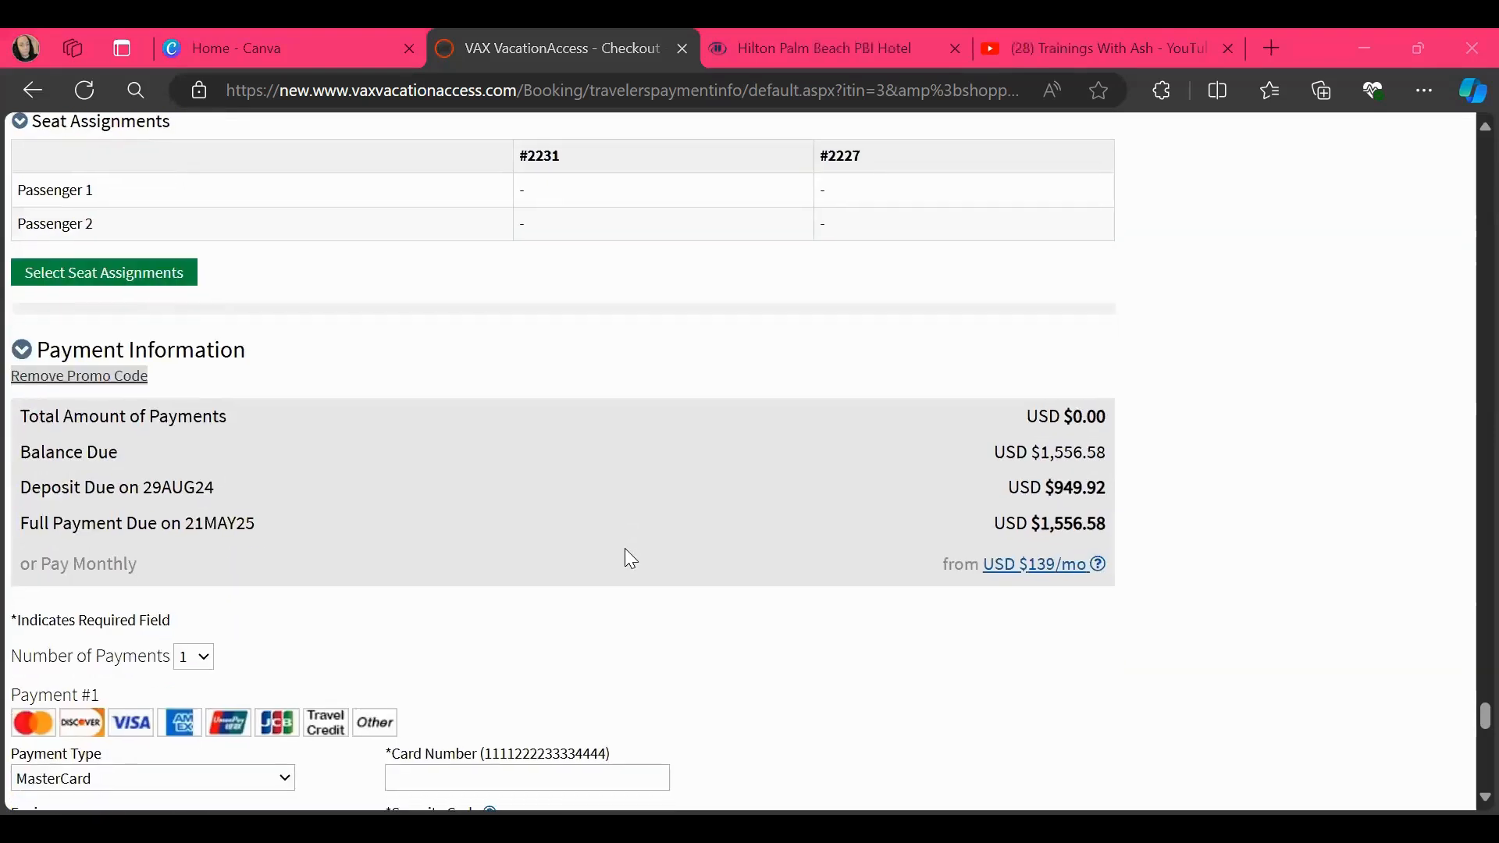
# Switch to Canva and open the existing Miami travel presentation from the recent designs
pyautogui.click(225, 55)
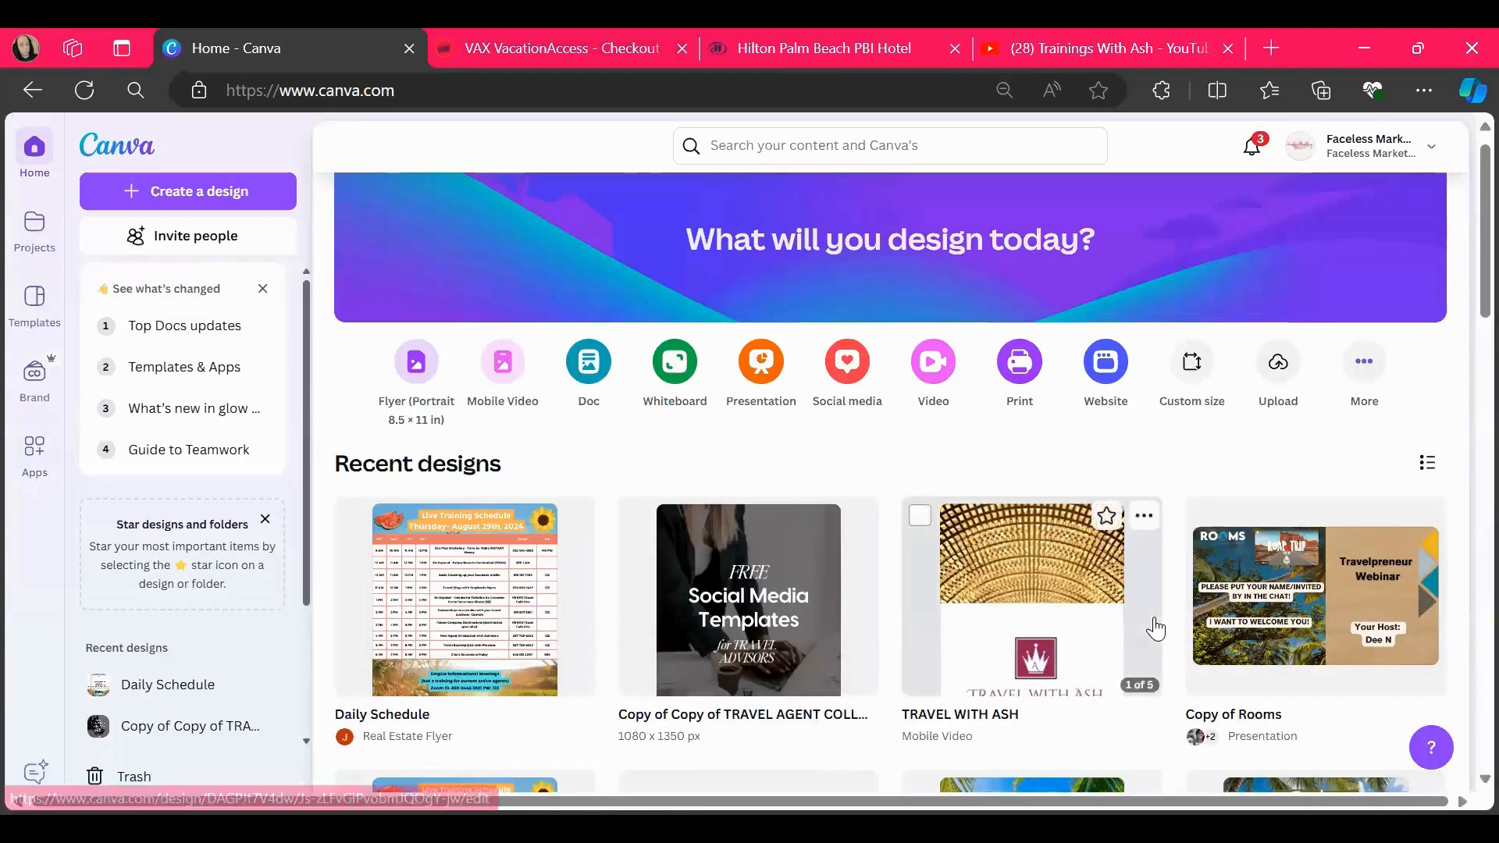
pyautogui.scroll(-5, 1152, 629)
pyautogui.scroll(-5, 1171, 613)
pyautogui.scroll(-5, 1173, 609)
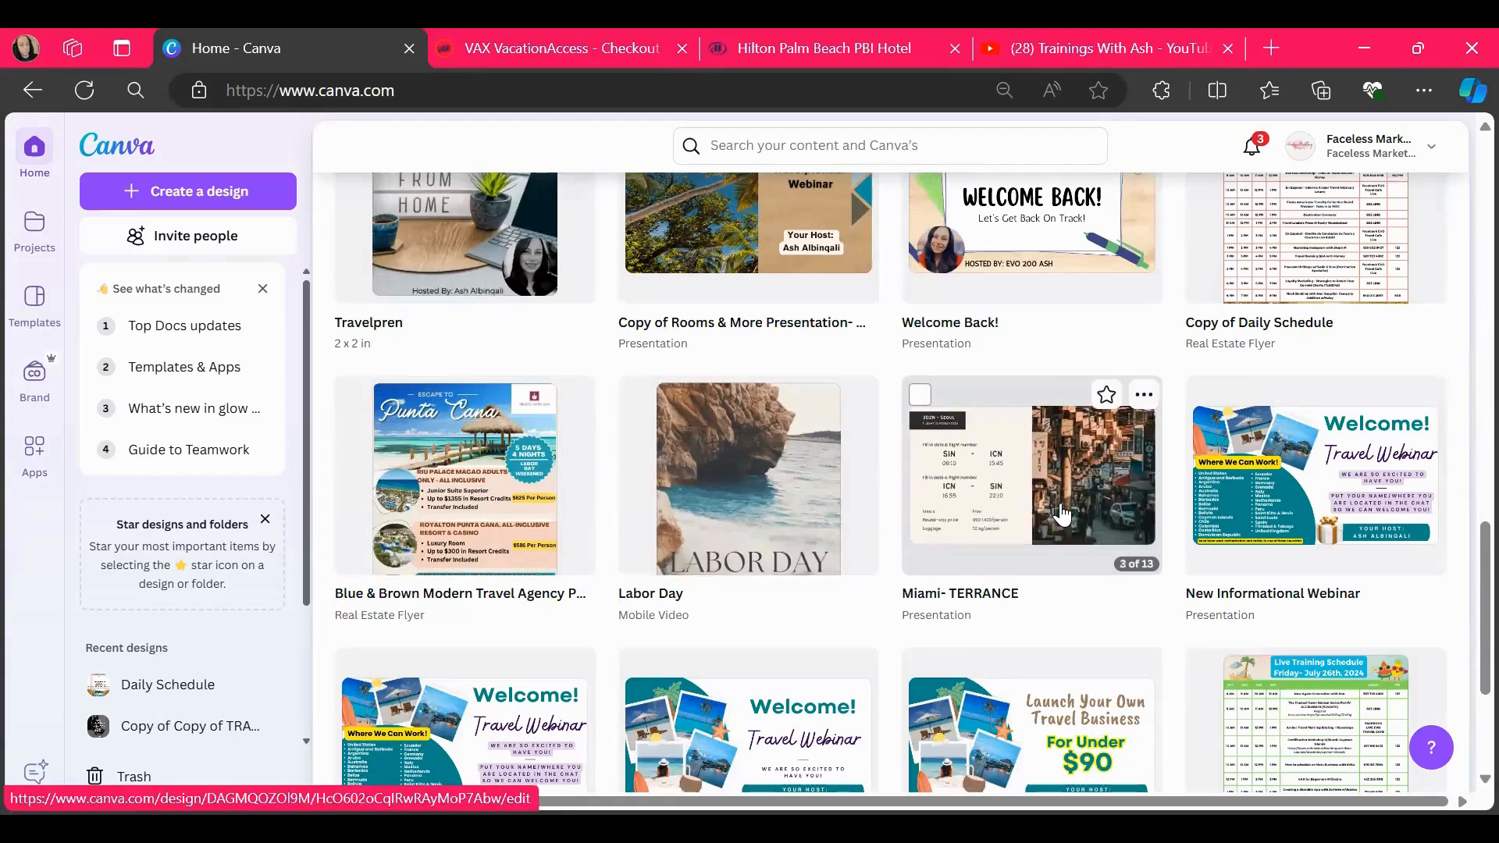
pyautogui.click(1060, 515)
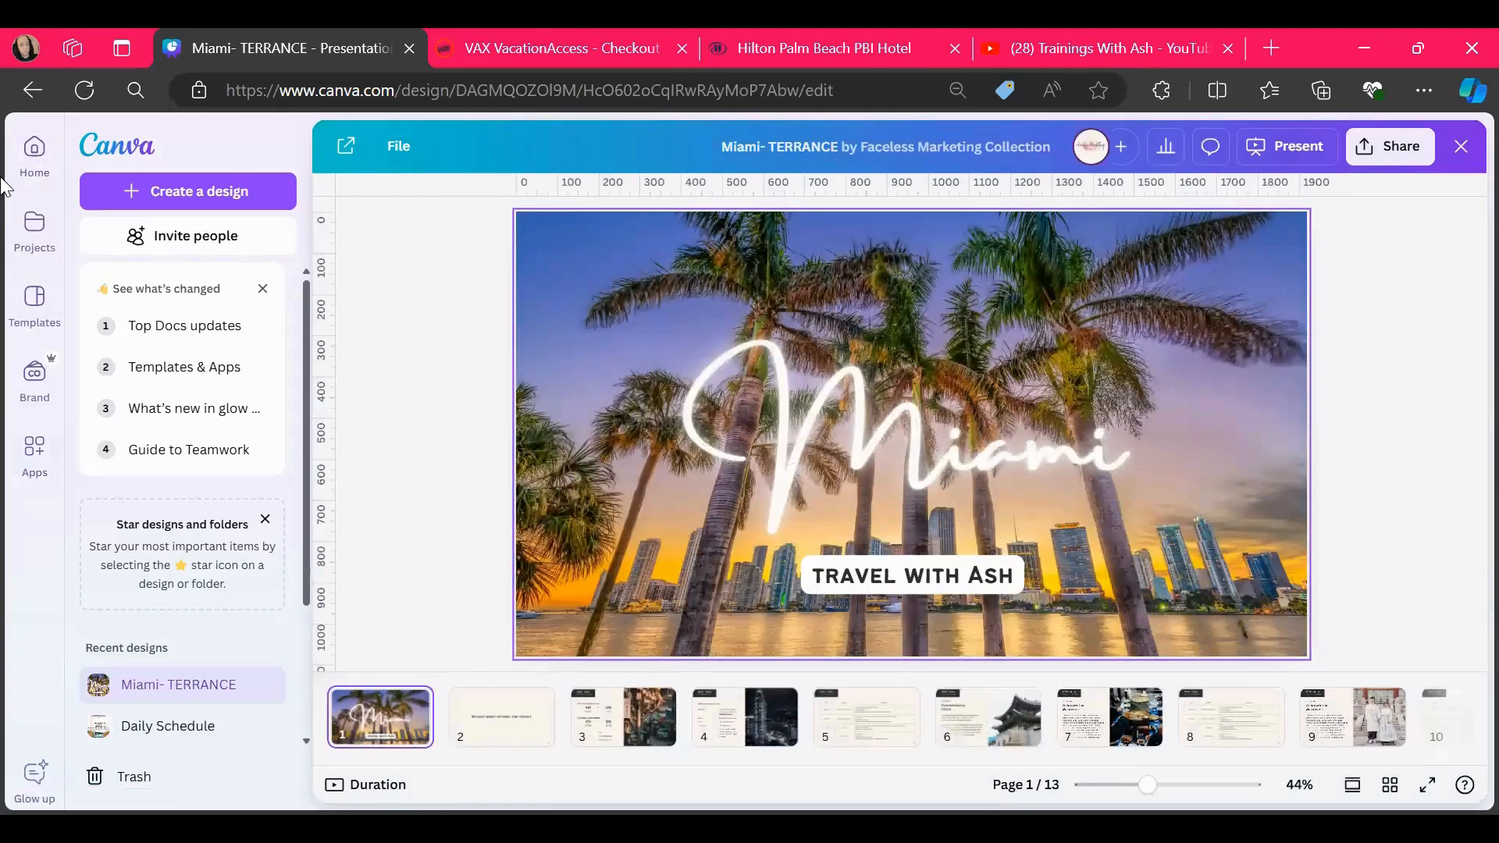
# Return to the Canva home page, search for "travel itinerarys" and limit the results to Canva Templates
pyautogui.click(32, 162)
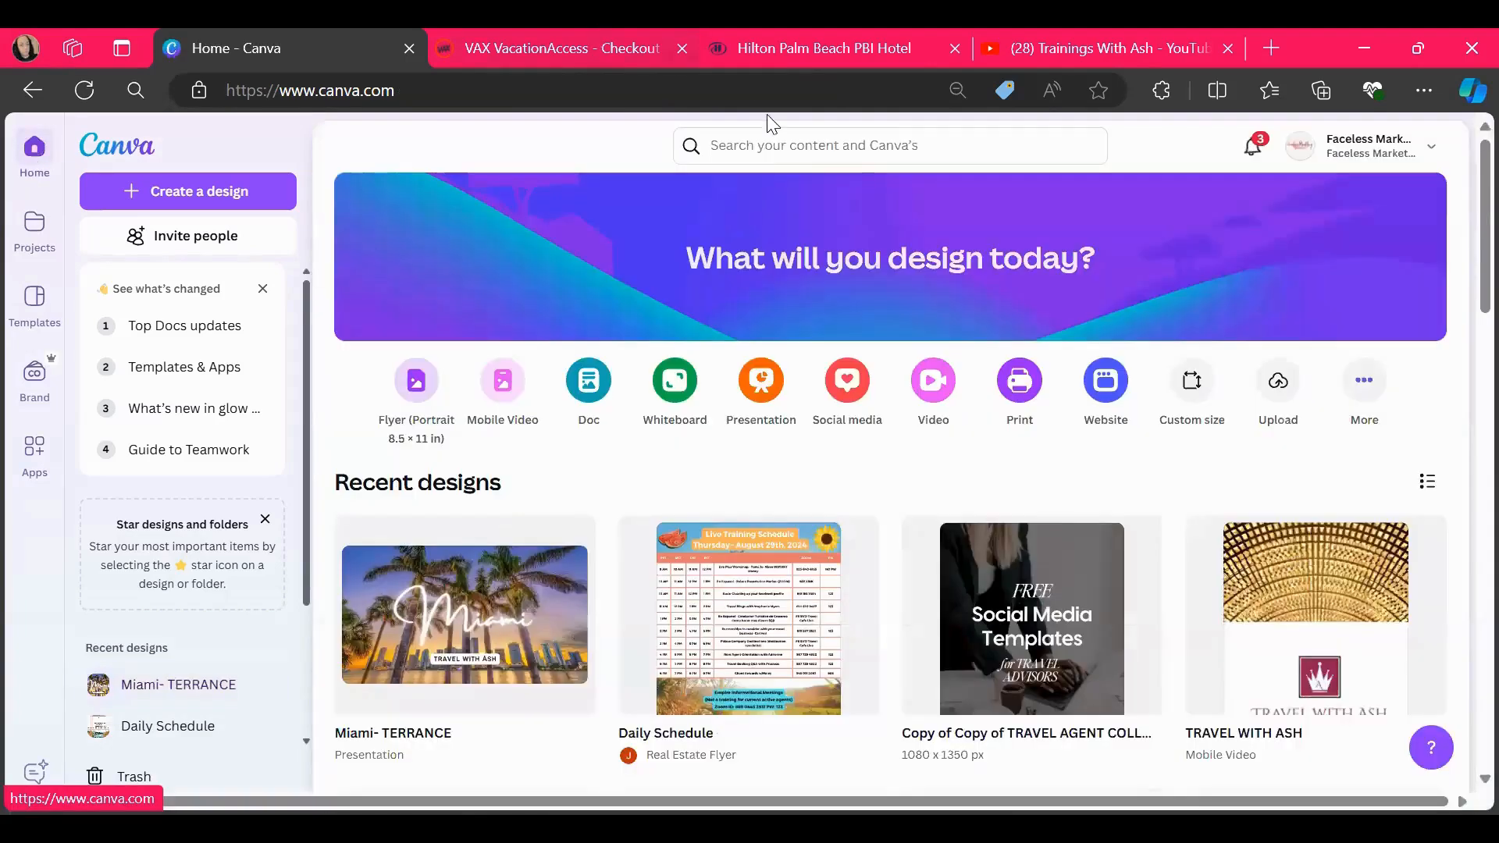
pyautogui.click(767, 147)
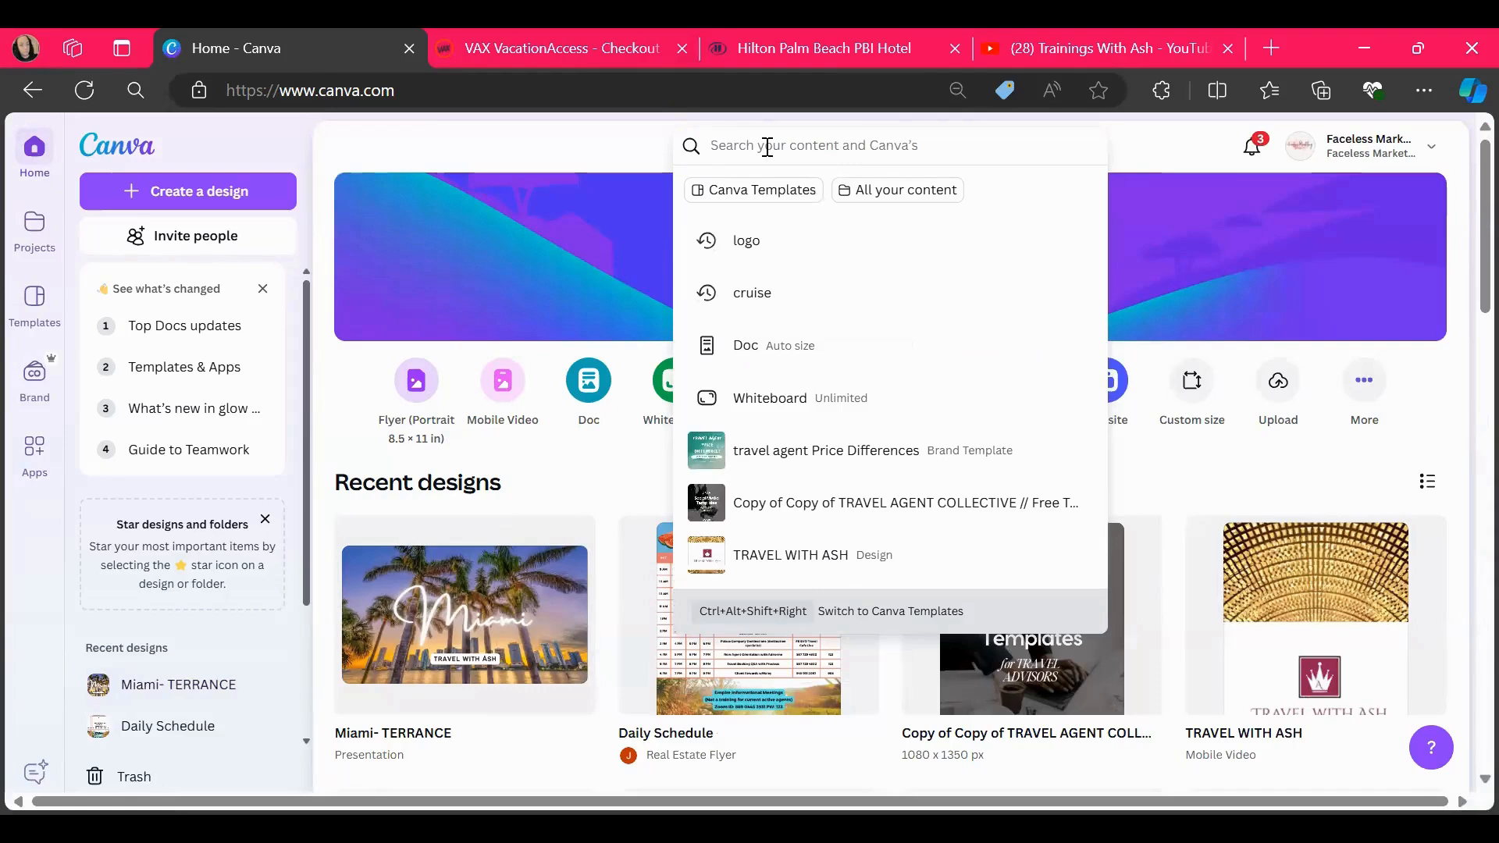
pyautogui.write('travel itinerarys')
pyautogui.press('Return')
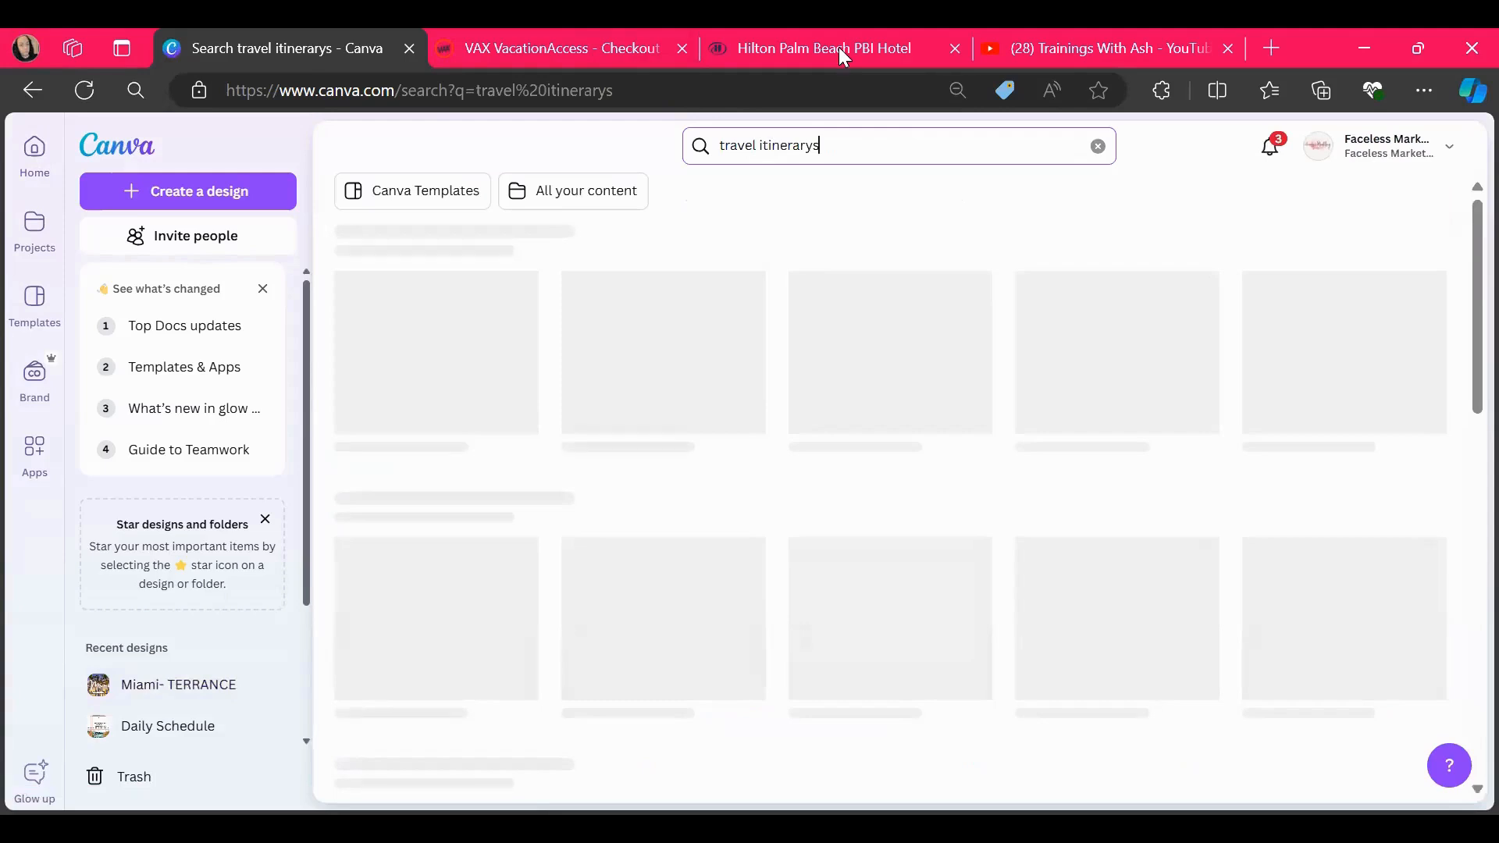
pyautogui.scroll(-1, 857, 318)
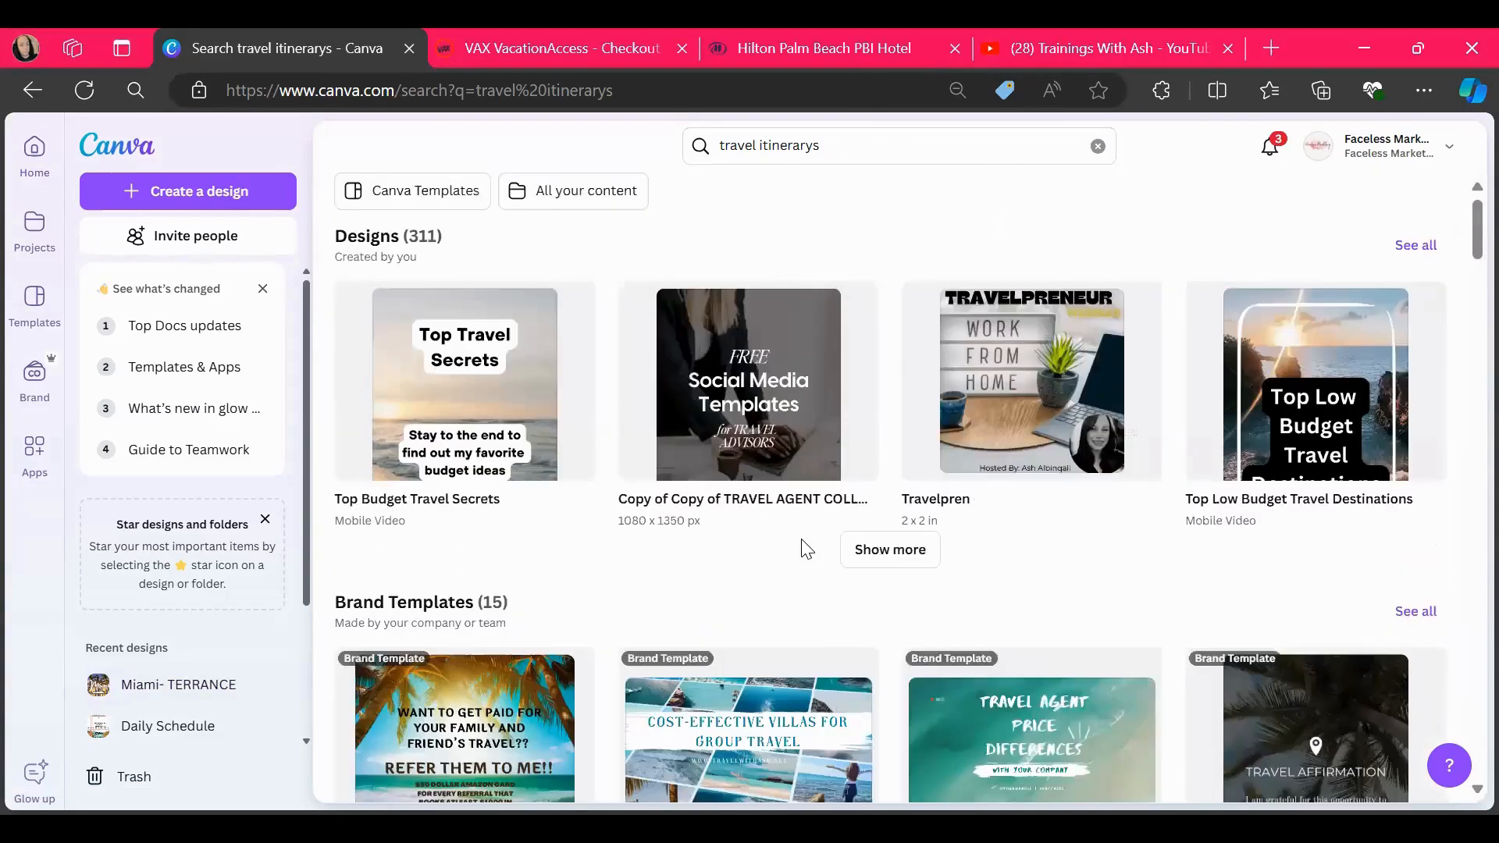
pyautogui.click(427, 189)
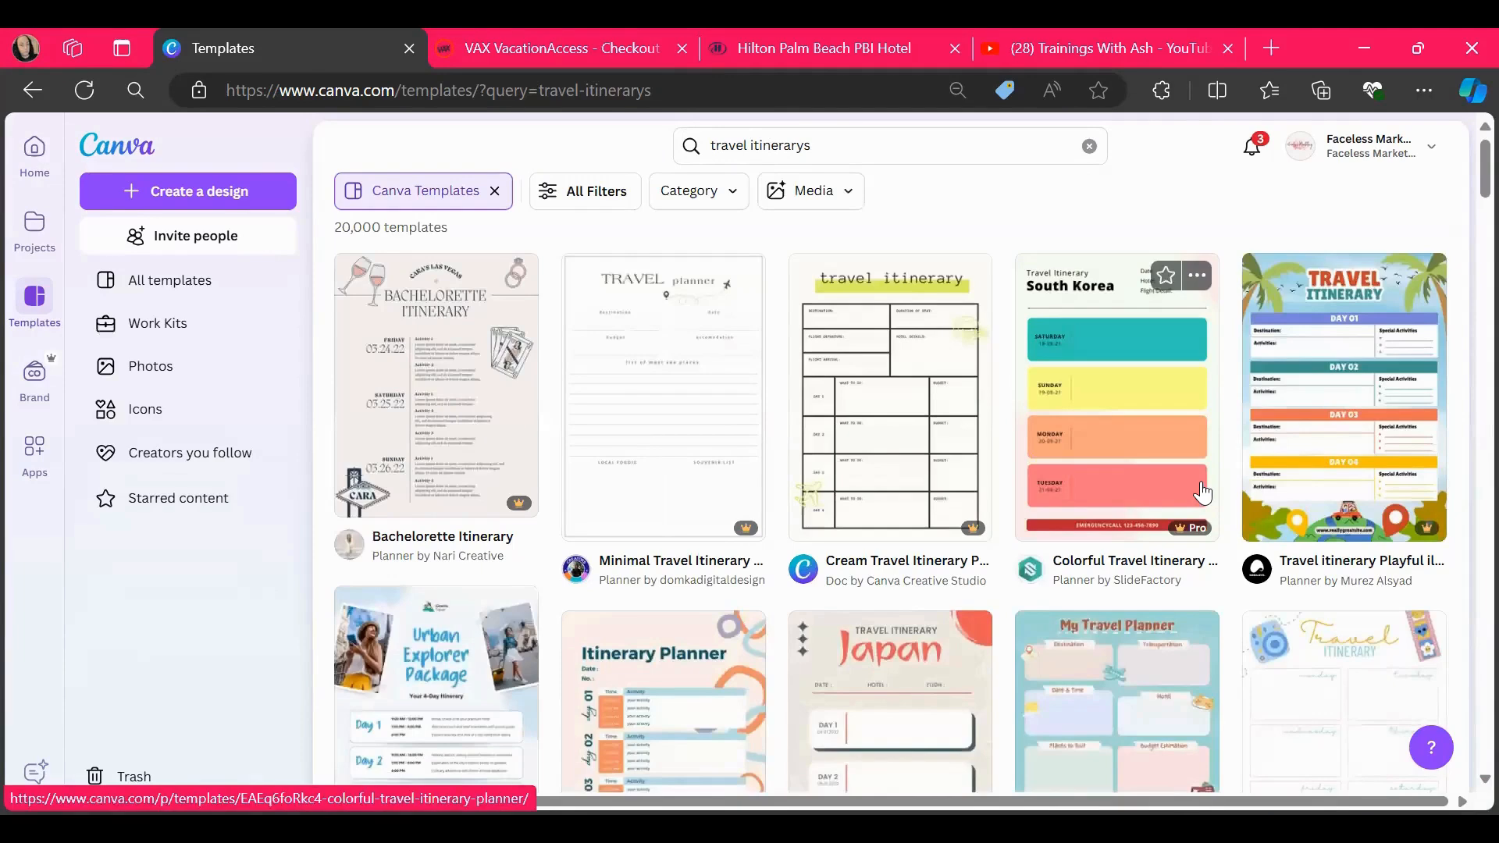
# Change the template search to "travel slideshow"
pyautogui.click(869, 157)
pyautogui.press('BackSpace')
pyautogui.press('BackSpace')
pyautogui.press('BackSpace')
pyautogui.press('BackSpace')
pyautogui.press('BackSpace')
pyautogui.press('BackSpace')
pyautogui.press('BackSpace')
pyautogui.press('BackSpace')
pyautogui.press('BackSpace')
pyautogui.press('BackSpace')
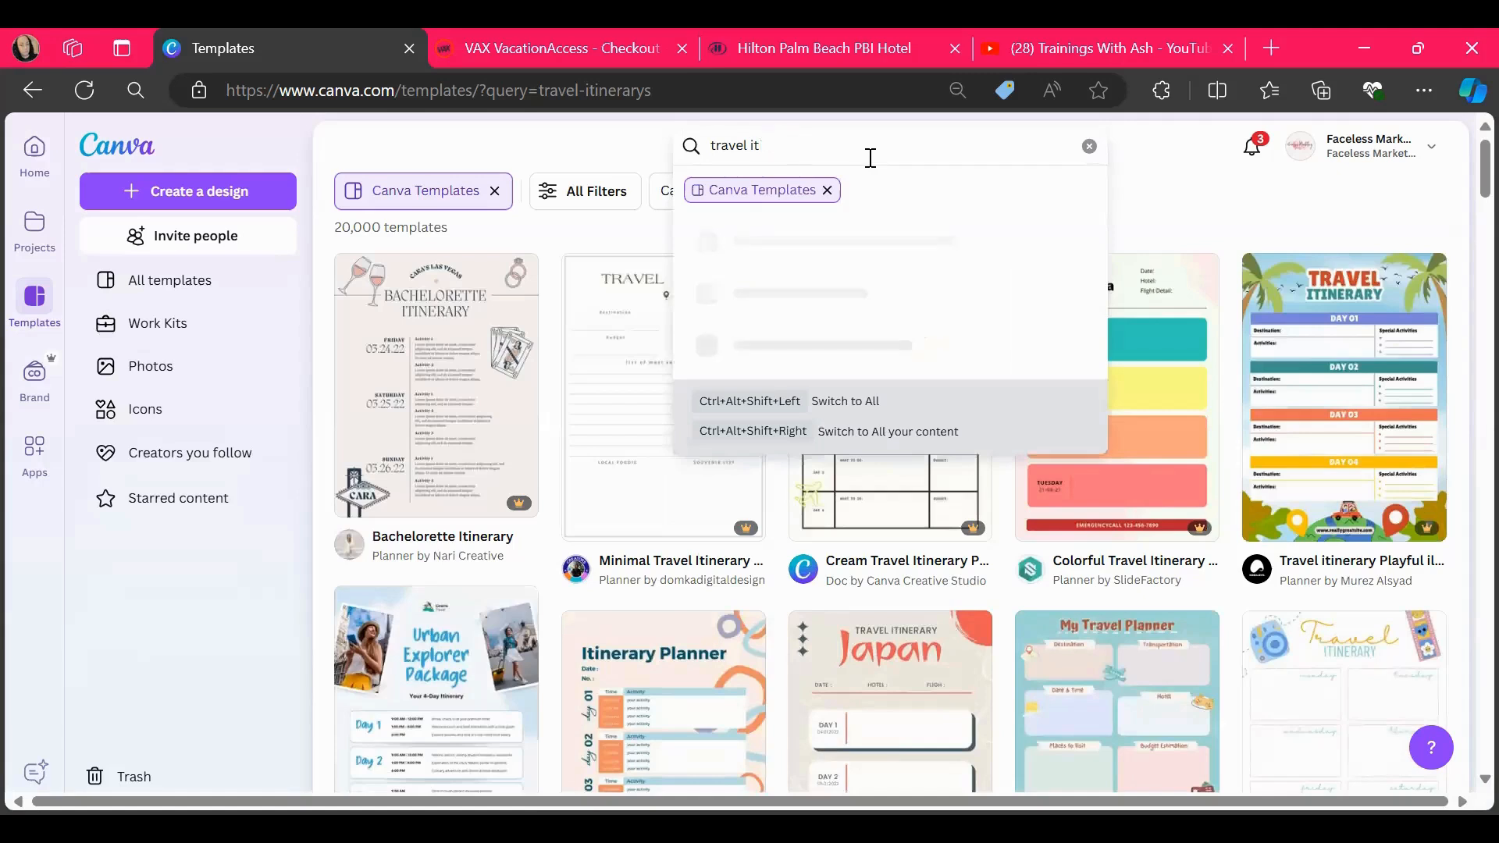
pyautogui.write('slideshow')
pyautogui.press('Return')
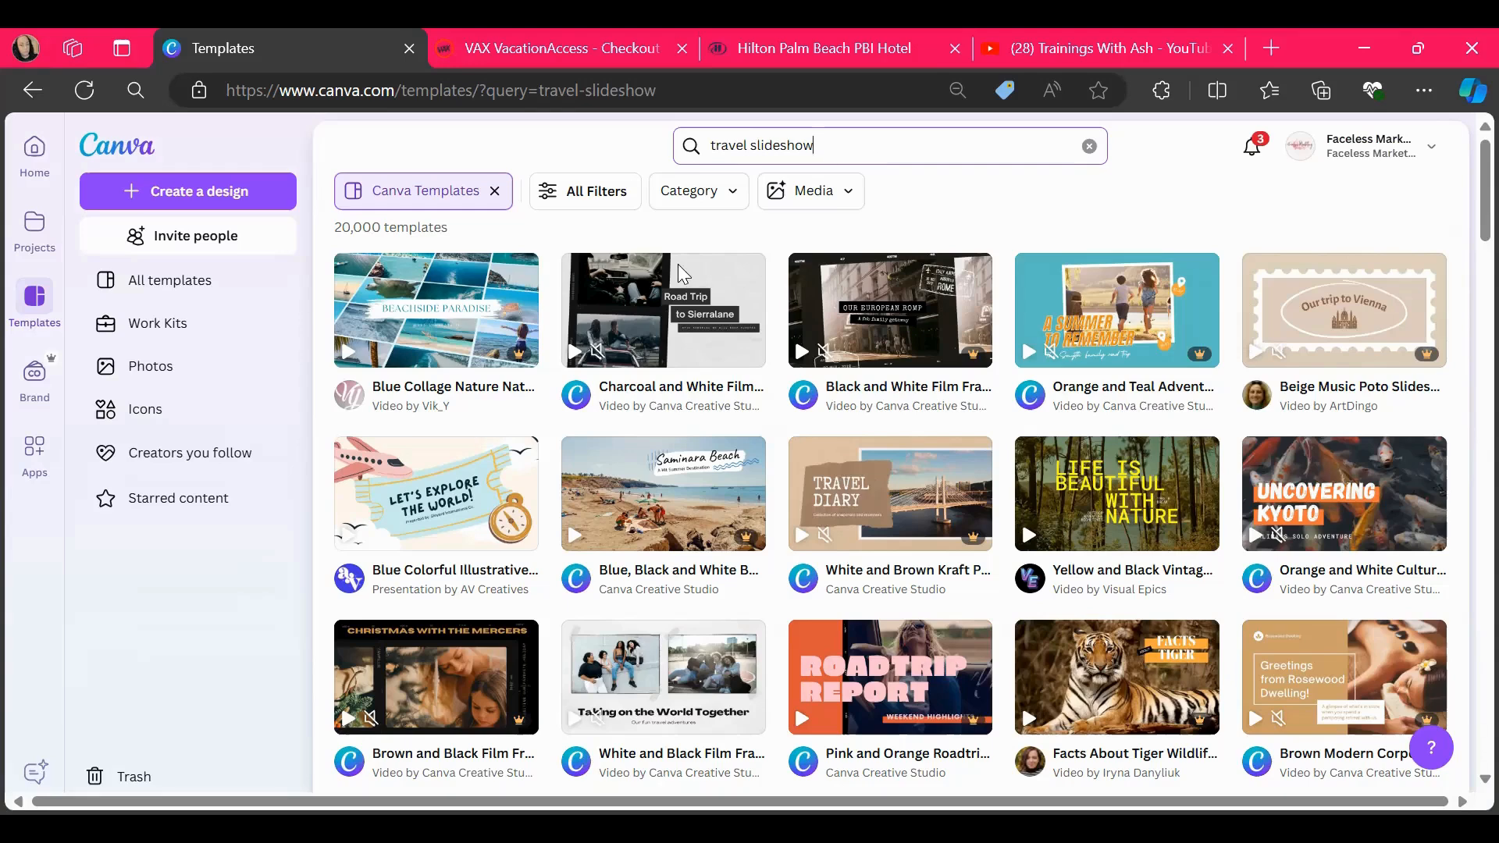
# Reopen the Miami presentation from the Canva home page and replace its cover title with "Palm Beach"
pyautogui.click(35, 148)
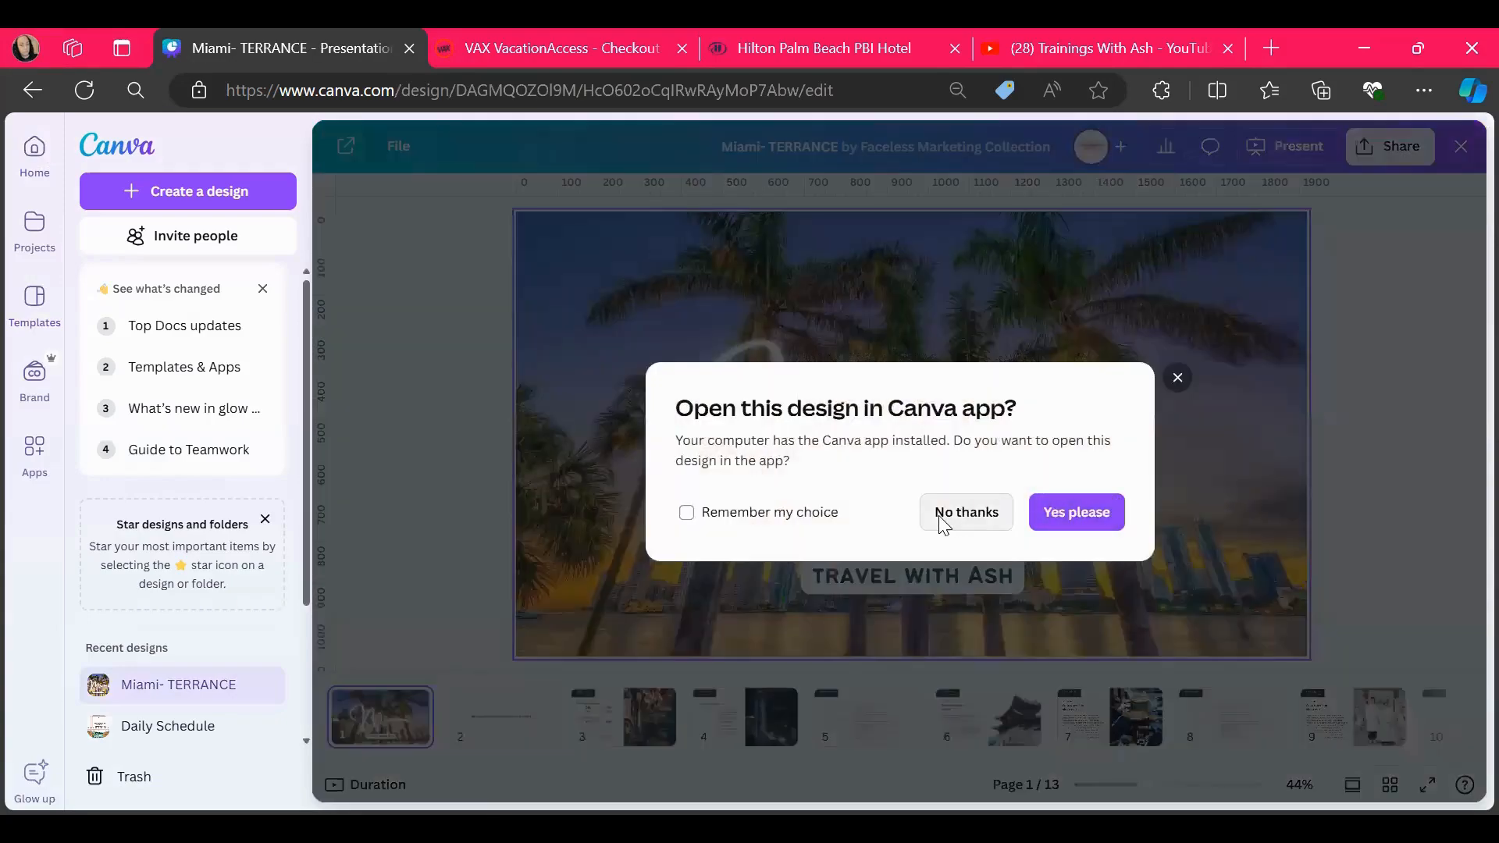
pyautogui.click(965, 512)
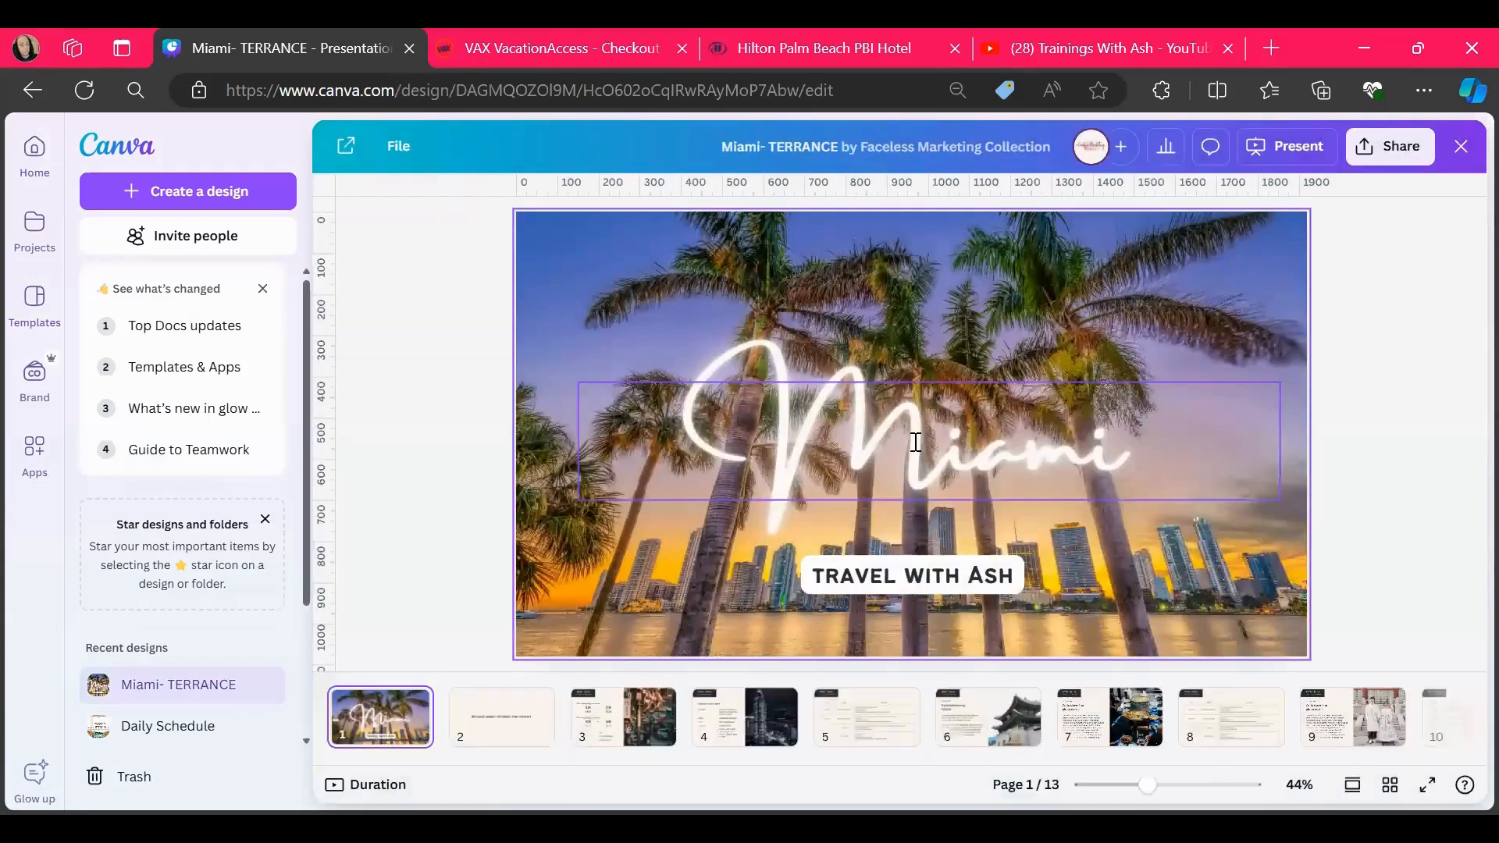
pyautogui.click(968, 453)
pyautogui.click(992, 472)
pyautogui.press('BackSpace')
pyautogui.press('BackSpace')
pyautogui.press('BackSpace')
pyautogui.press('BackSpace')
pyautogui.press('BackSpace')
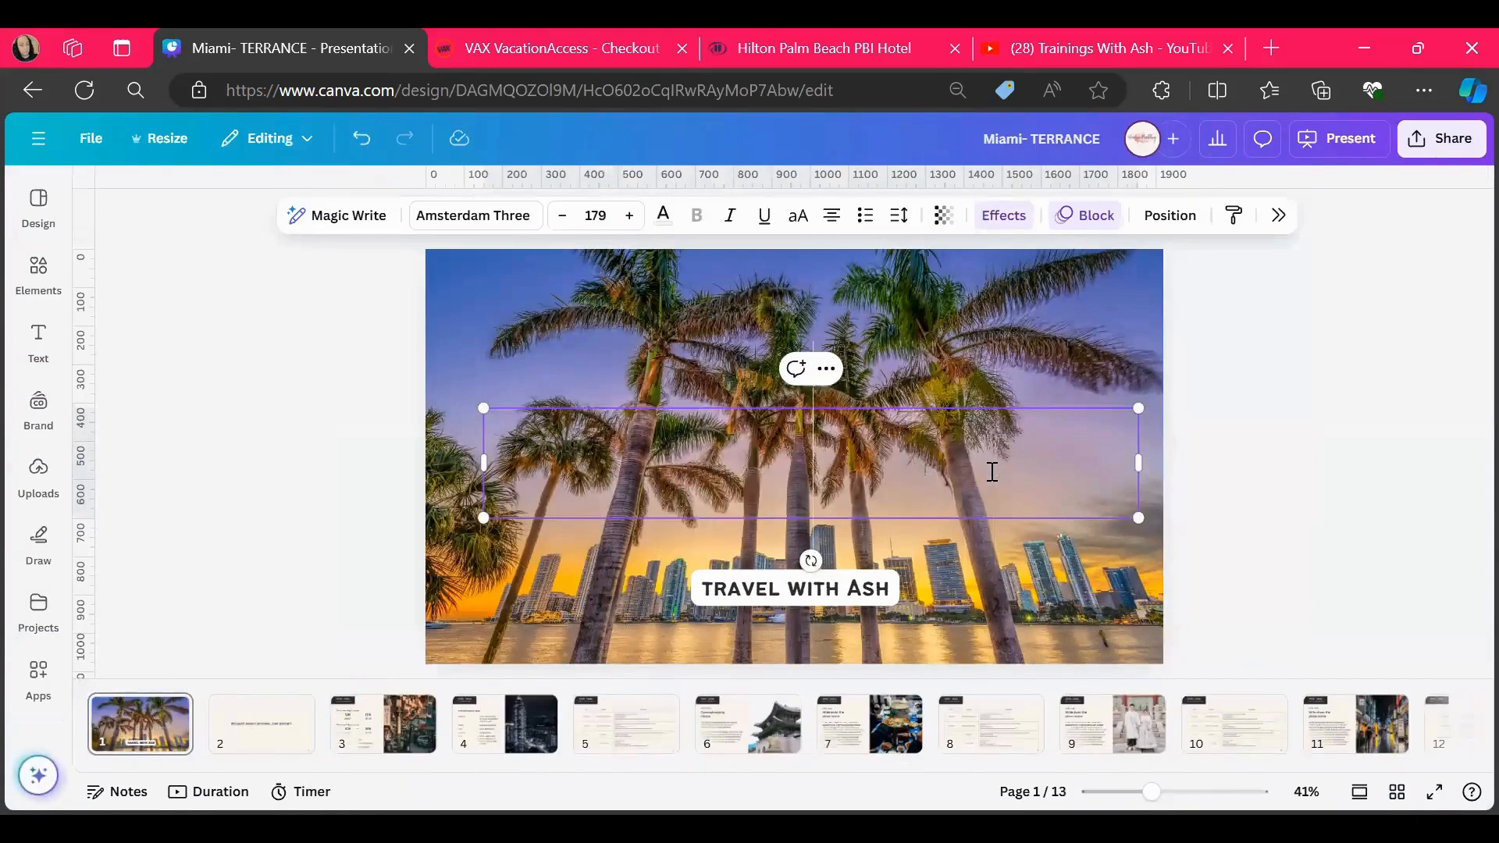
pyautogui.write('P')
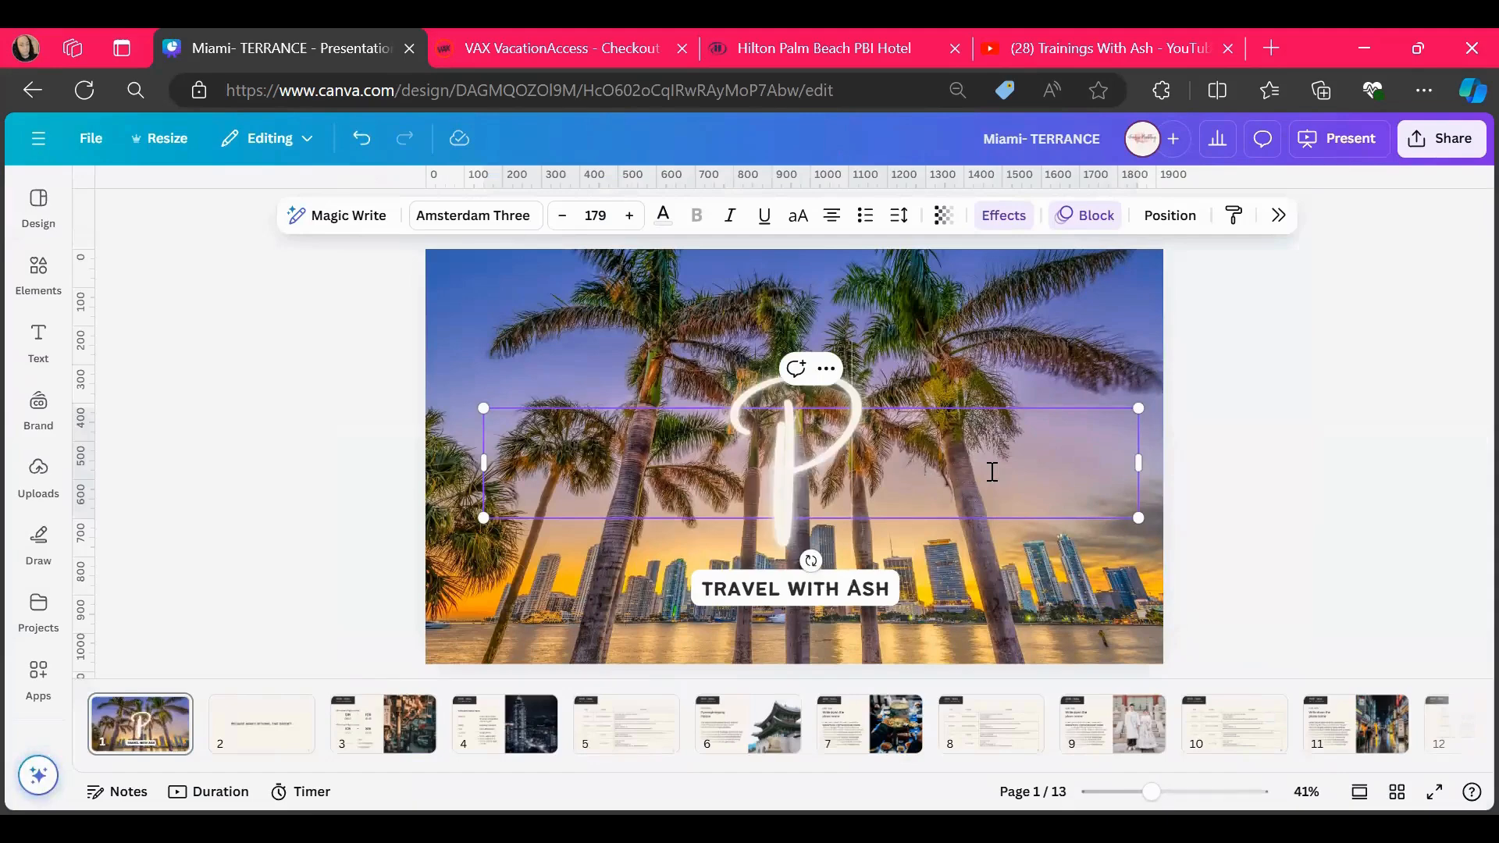
pyautogui.write('alm Beach')
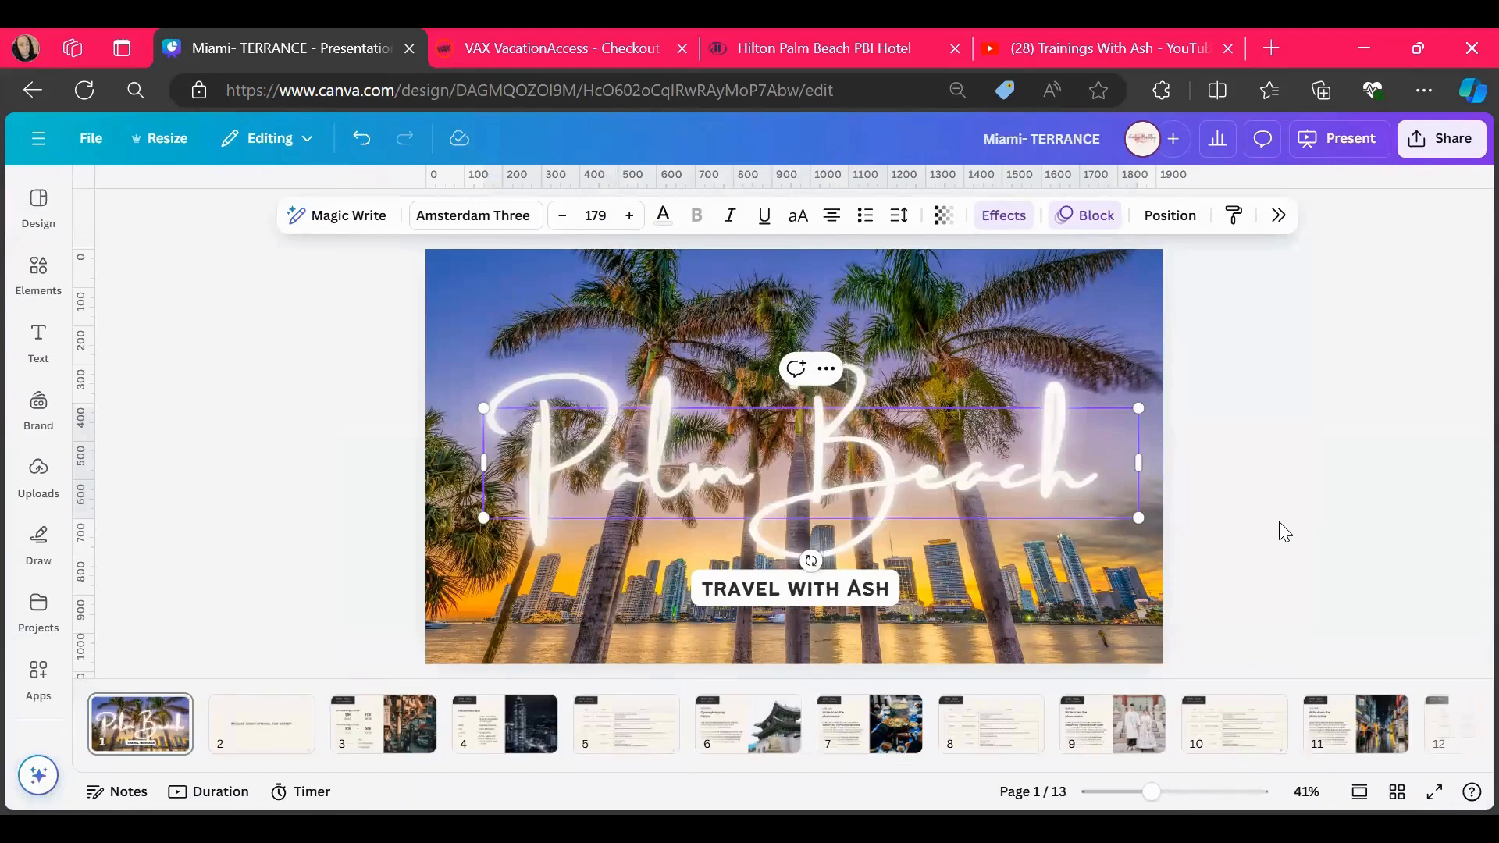
pyautogui.click(1281, 523)
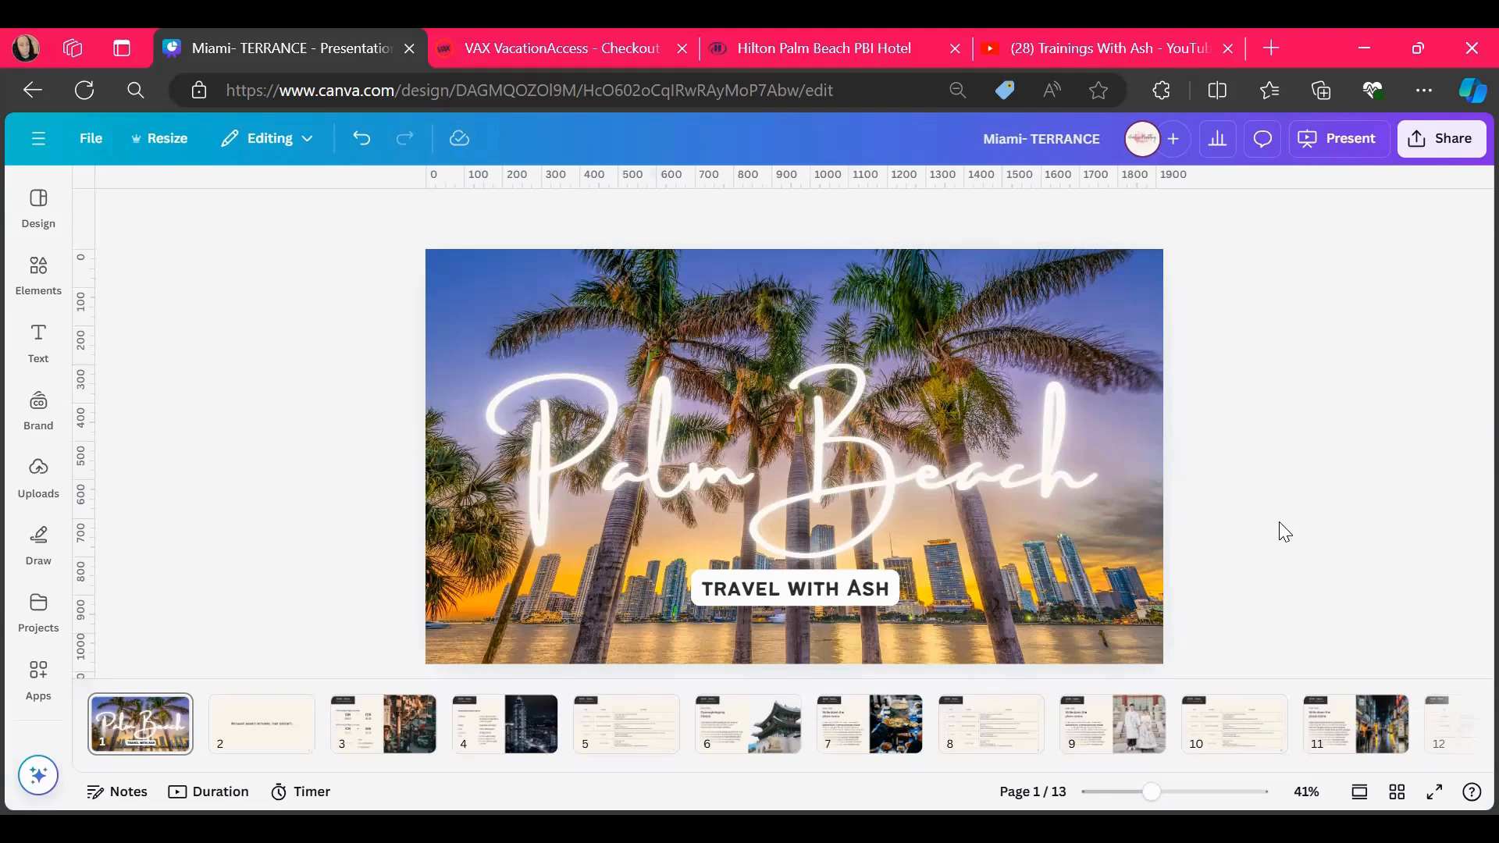
# Go to the flight information page (page 3) and clear the "3D2N - Seoul" heading text from its dark banner
pyautogui.click(265, 726)
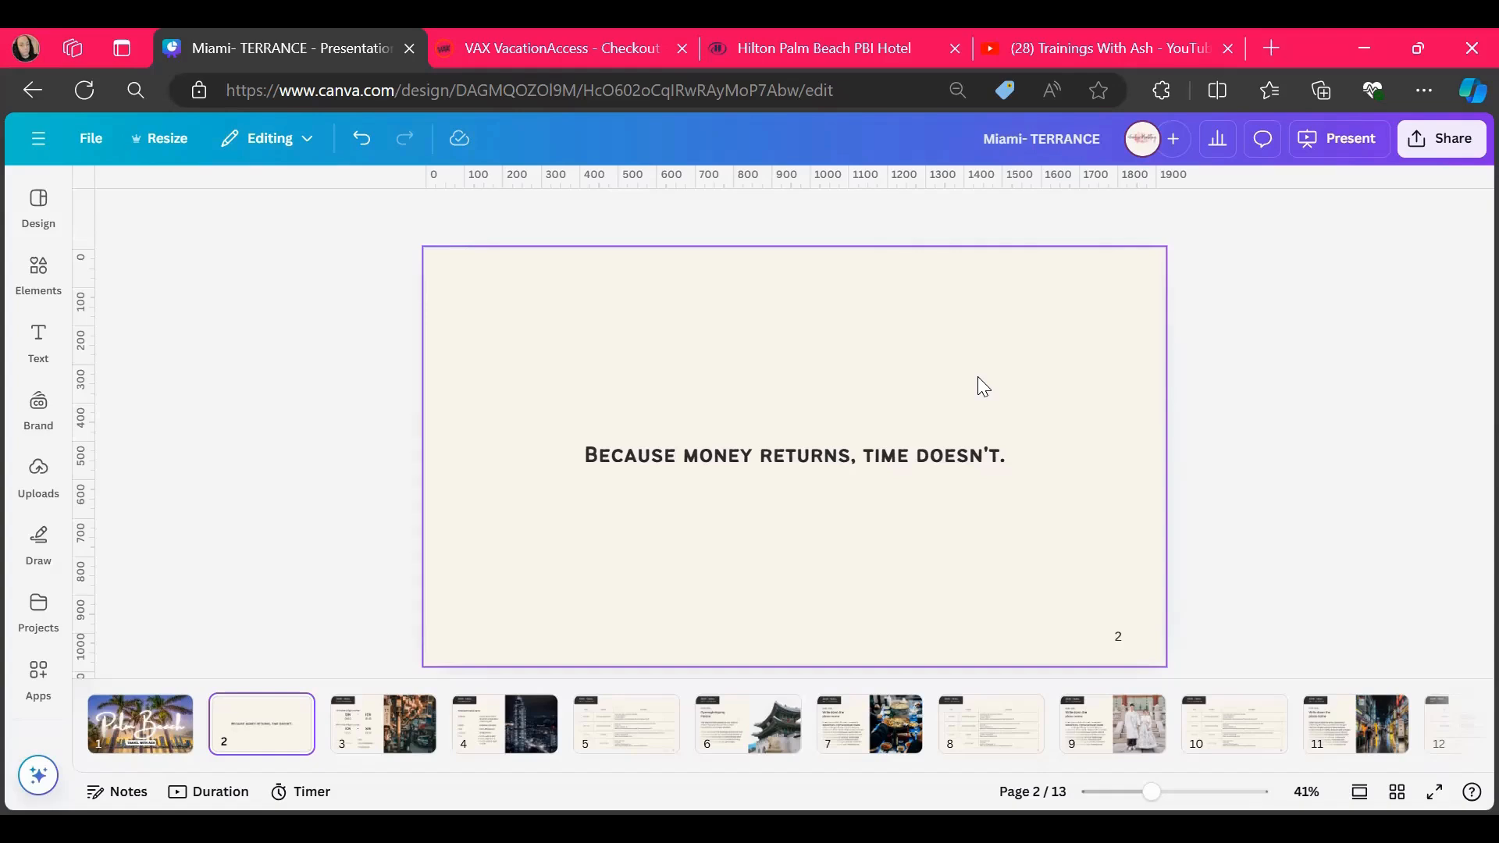
pyautogui.click(363, 722)
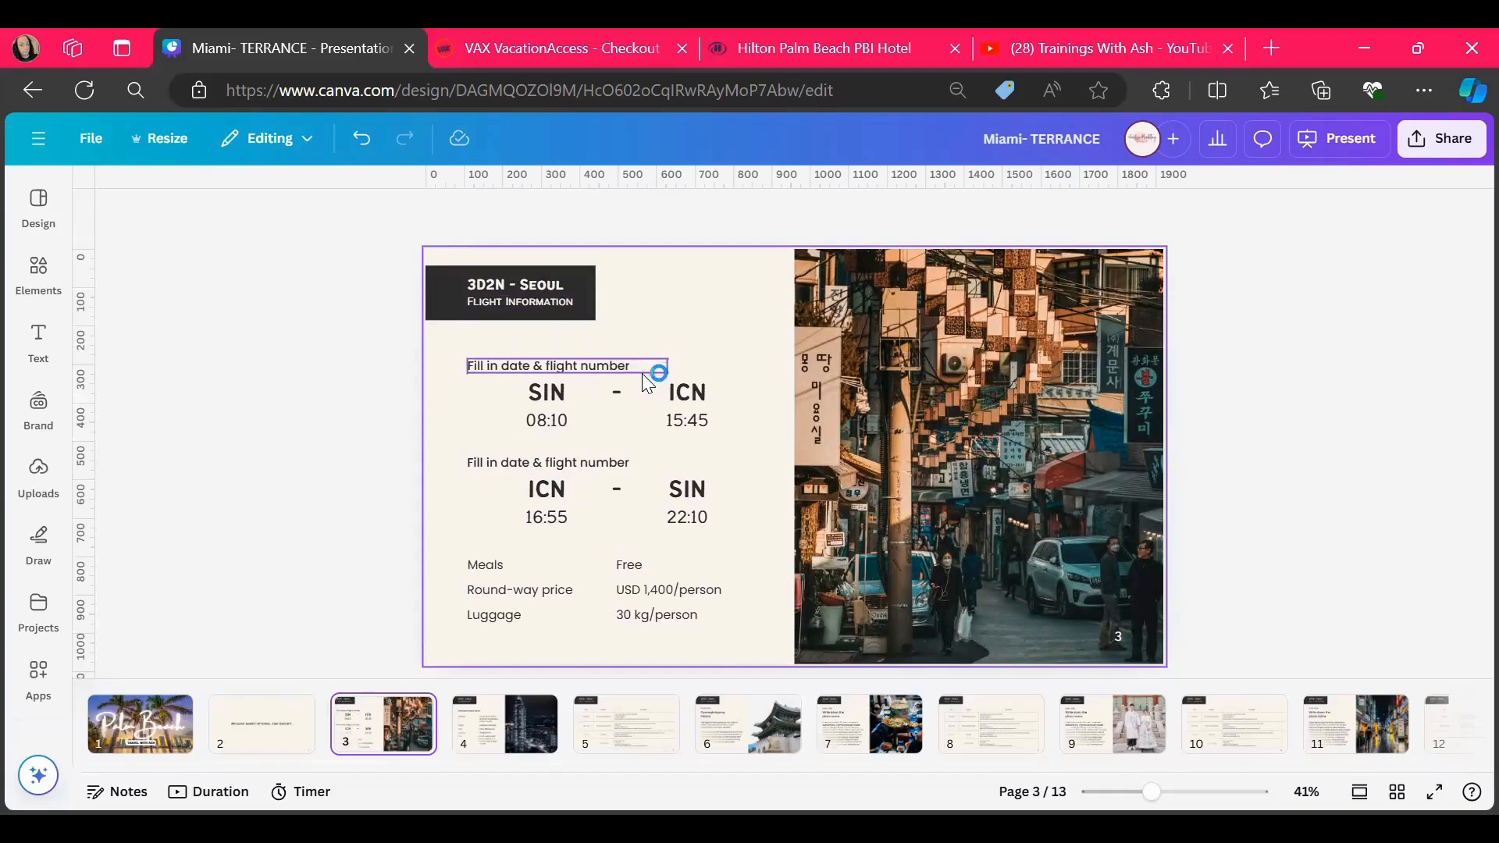
pyautogui.doubleClick(536, 283)
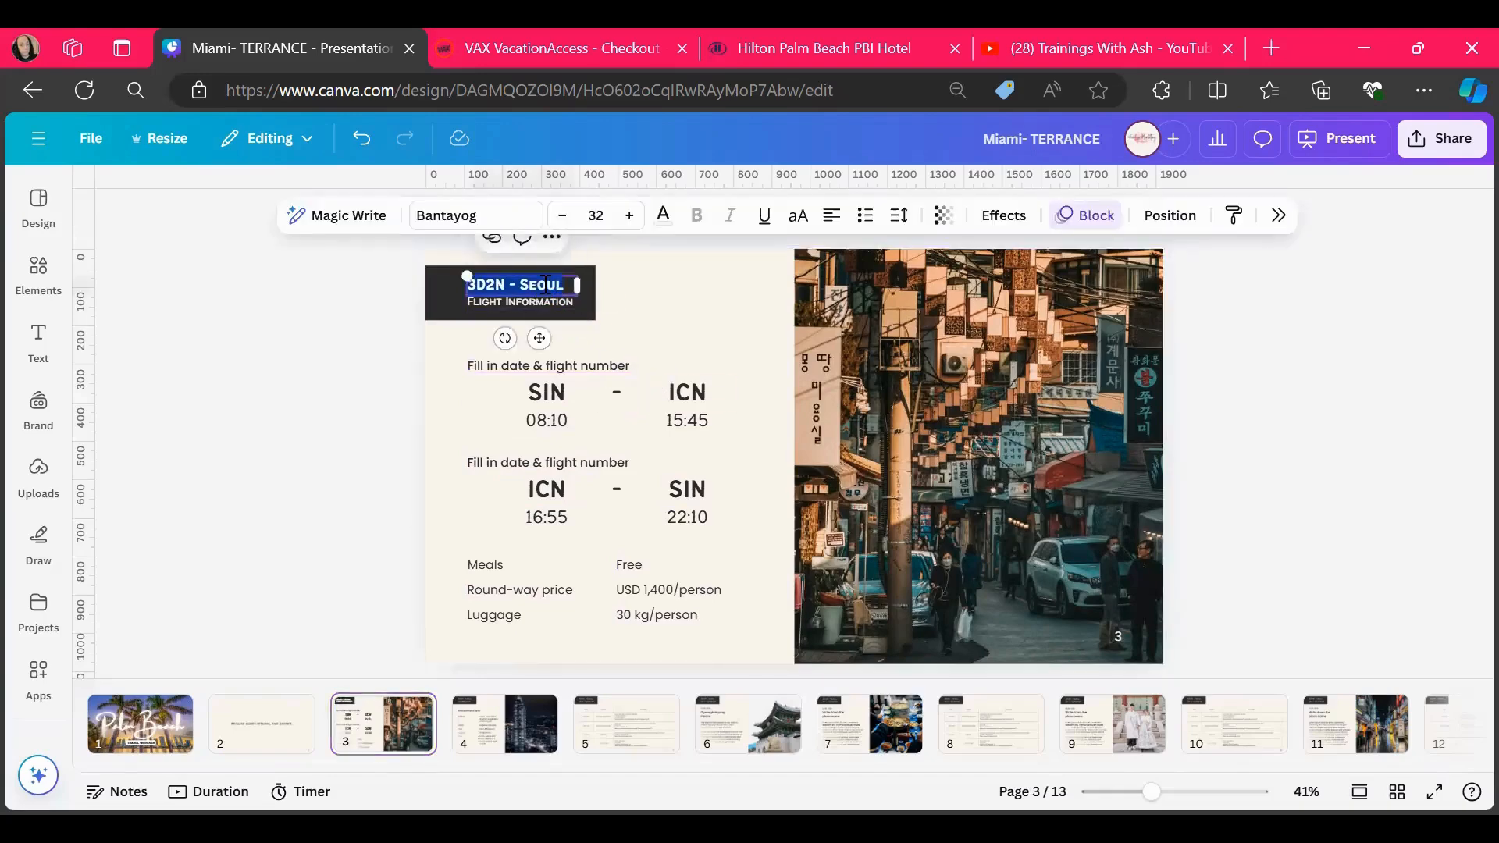
pyautogui.press('BackSpace')
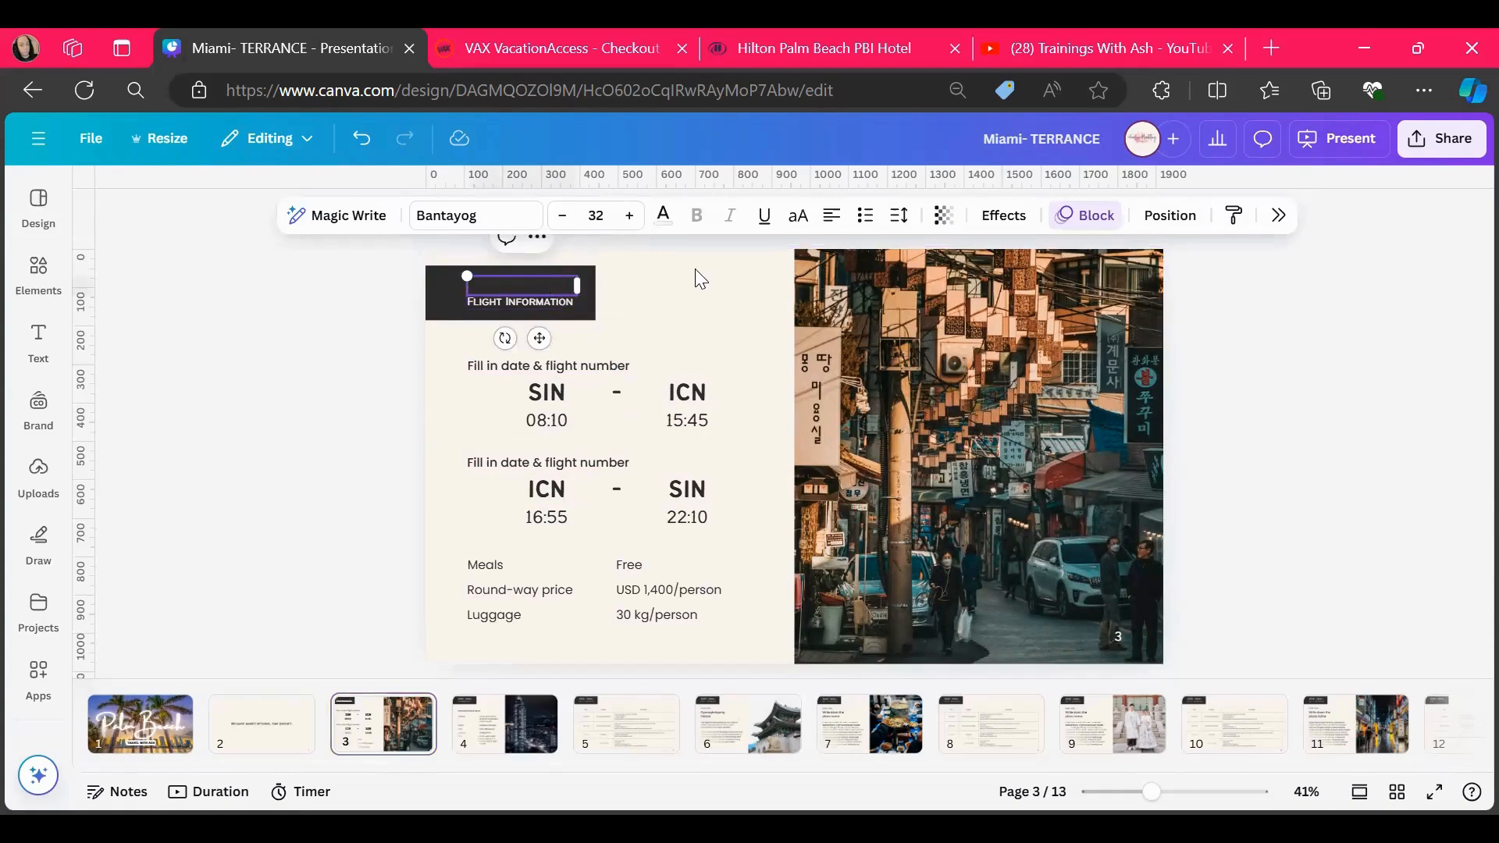
# Move the "Flight Information" label up and toward the banner's edge so it sits vertically centred in the dark banner
pyautogui.click(509, 282)
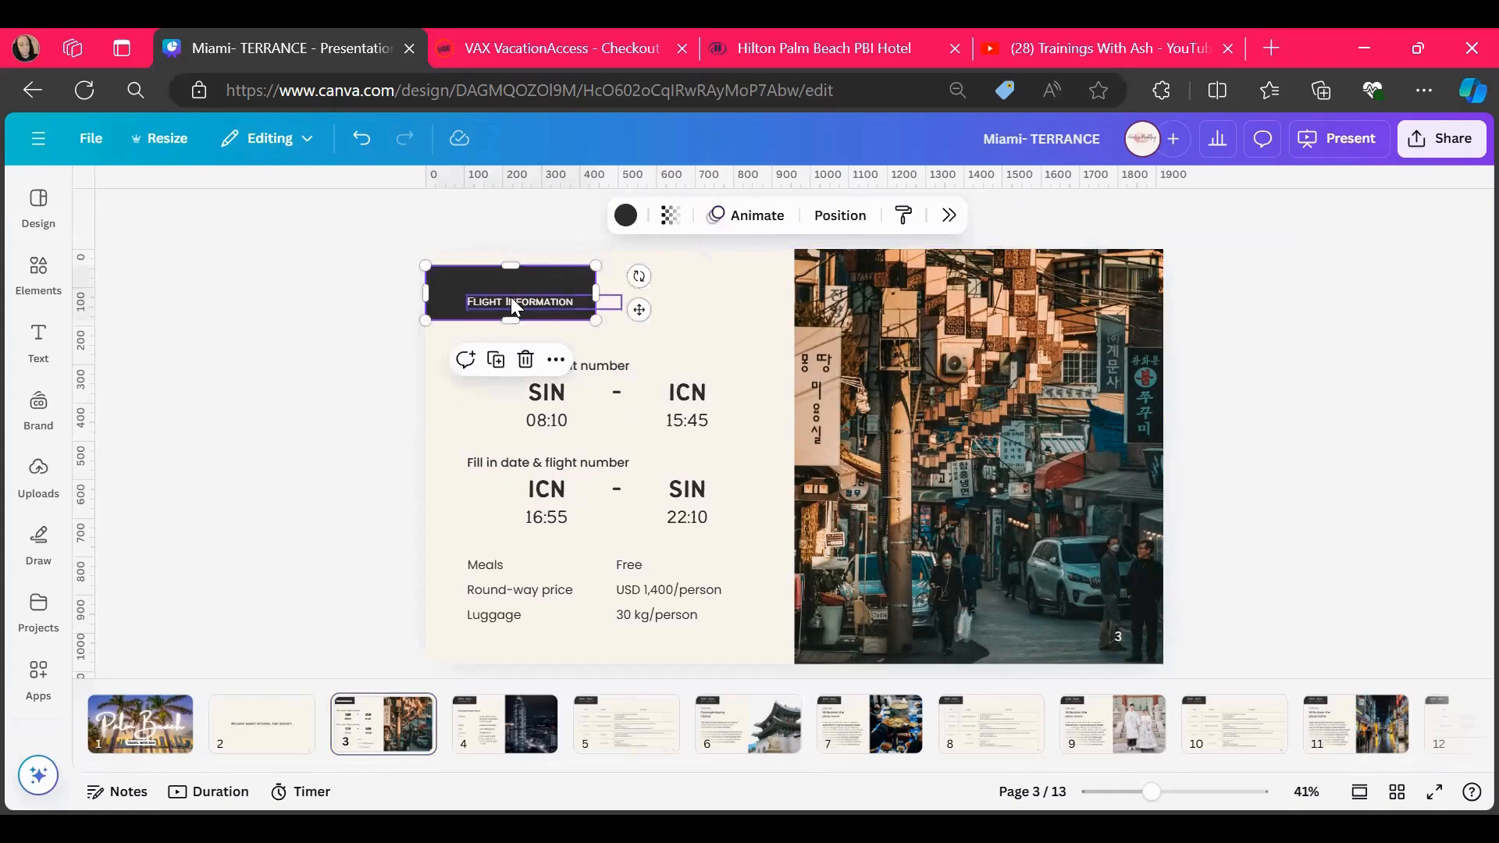
pyautogui.click(512, 302)
pyautogui.moveTo(467, 301); pyautogui.dragTo(445, 293)
pyautogui.click(661, 328)
pyautogui.click(550, 295)
pyautogui.moveTo(551, 300); pyautogui.dragTo(547, 291)
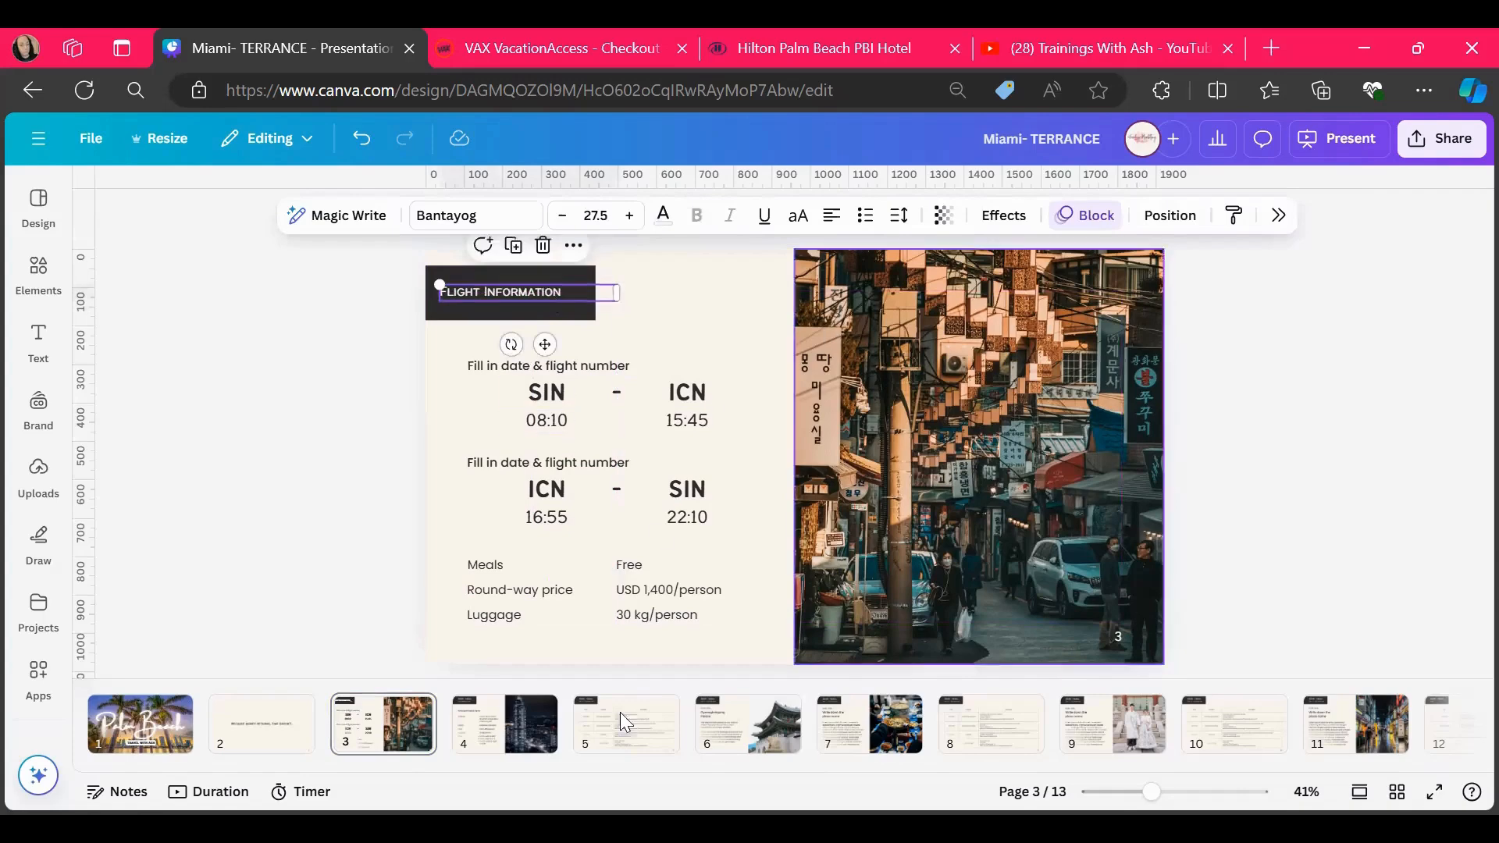
# Delete all Day 1 to Day 3 destination pages after the accommodation page, and insert a blank page between the cost and closing pages
pyautogui.click(490, 717)
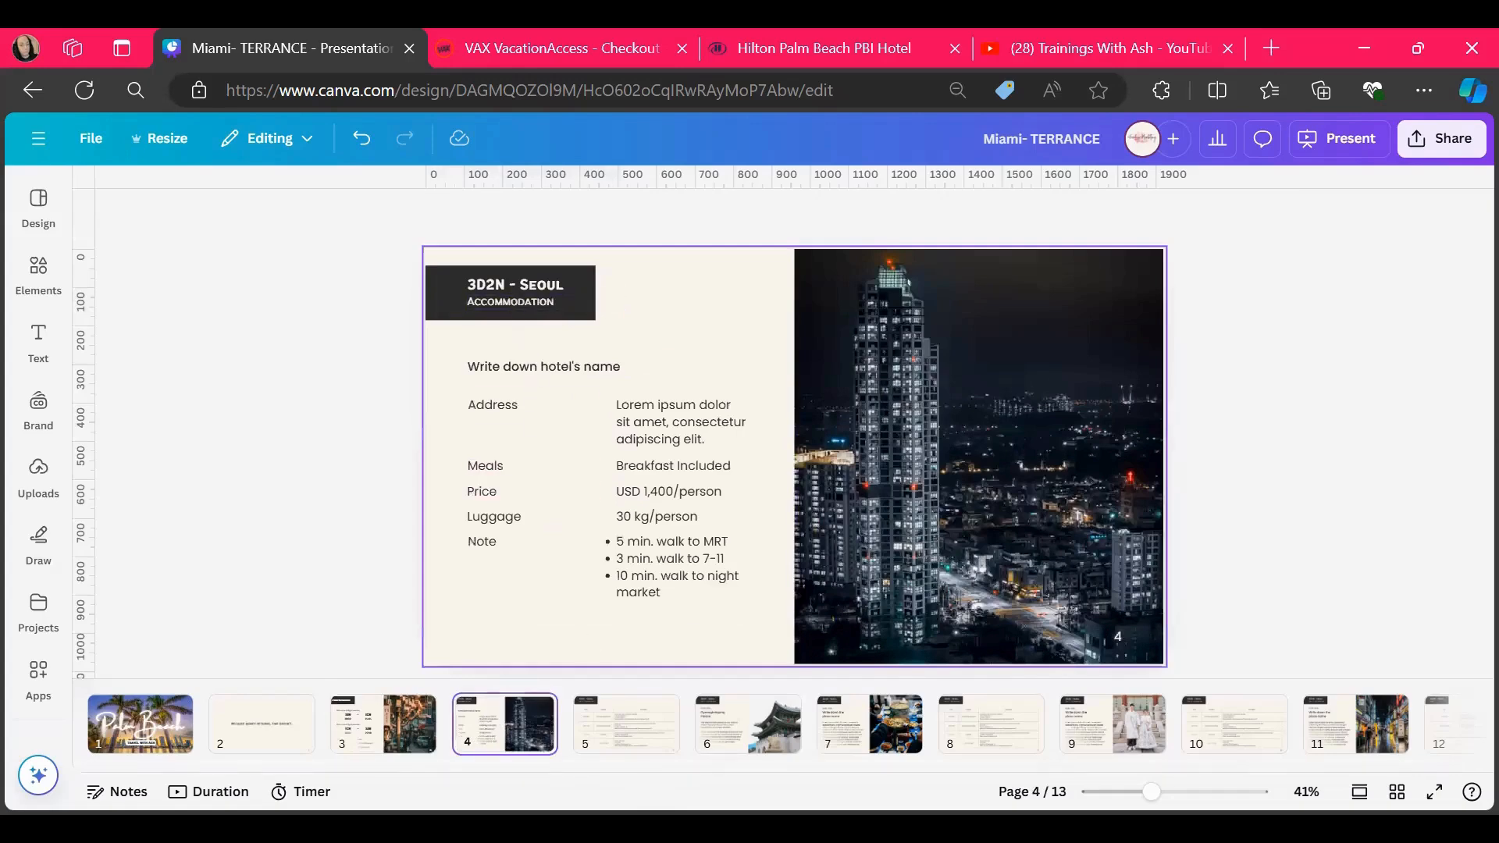
pyautogui.click(644, 734)
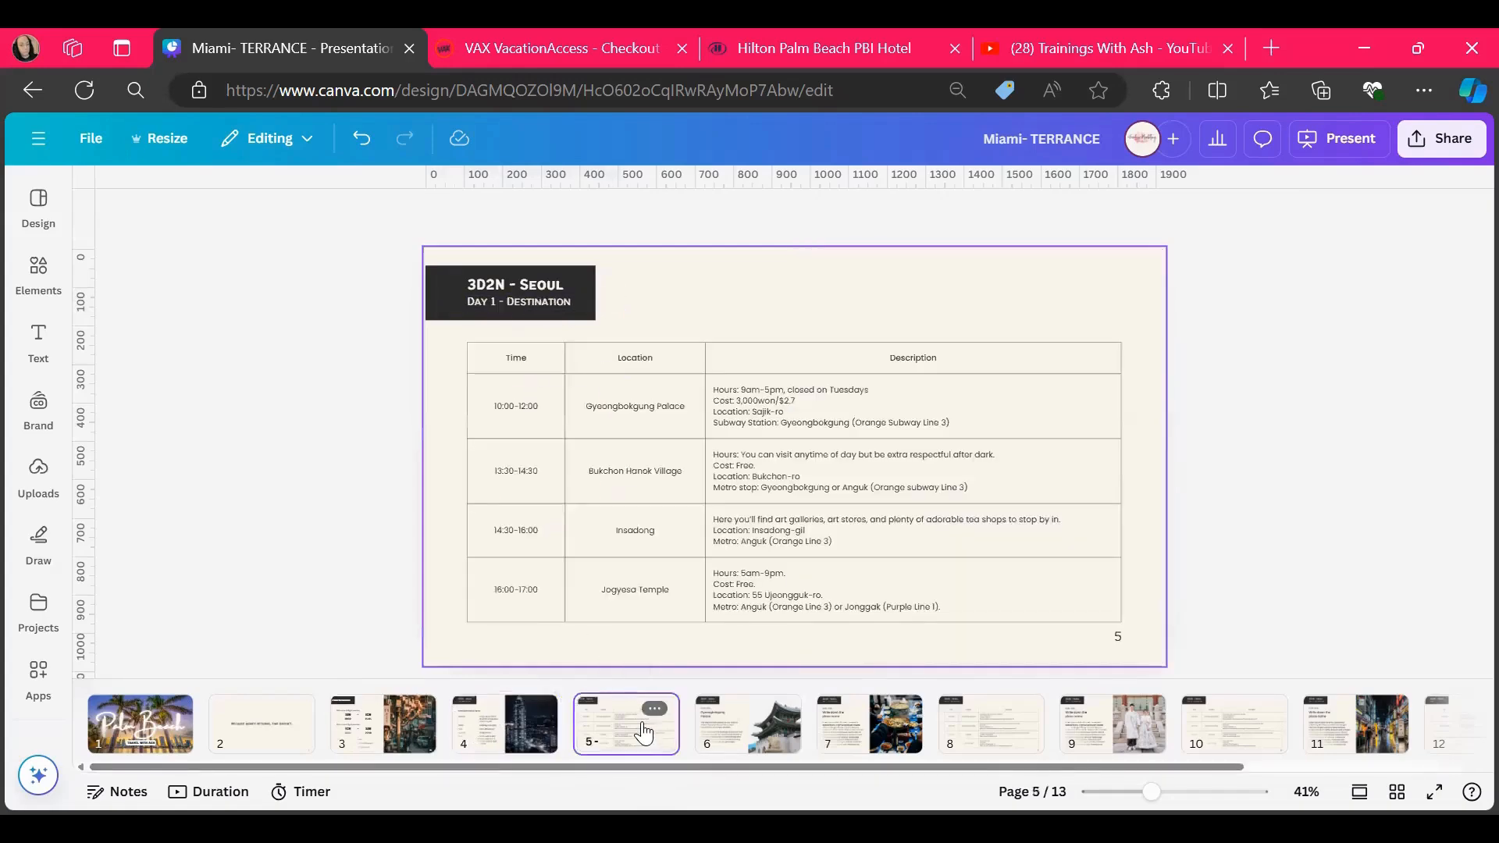
pyautogui.press('Delete')
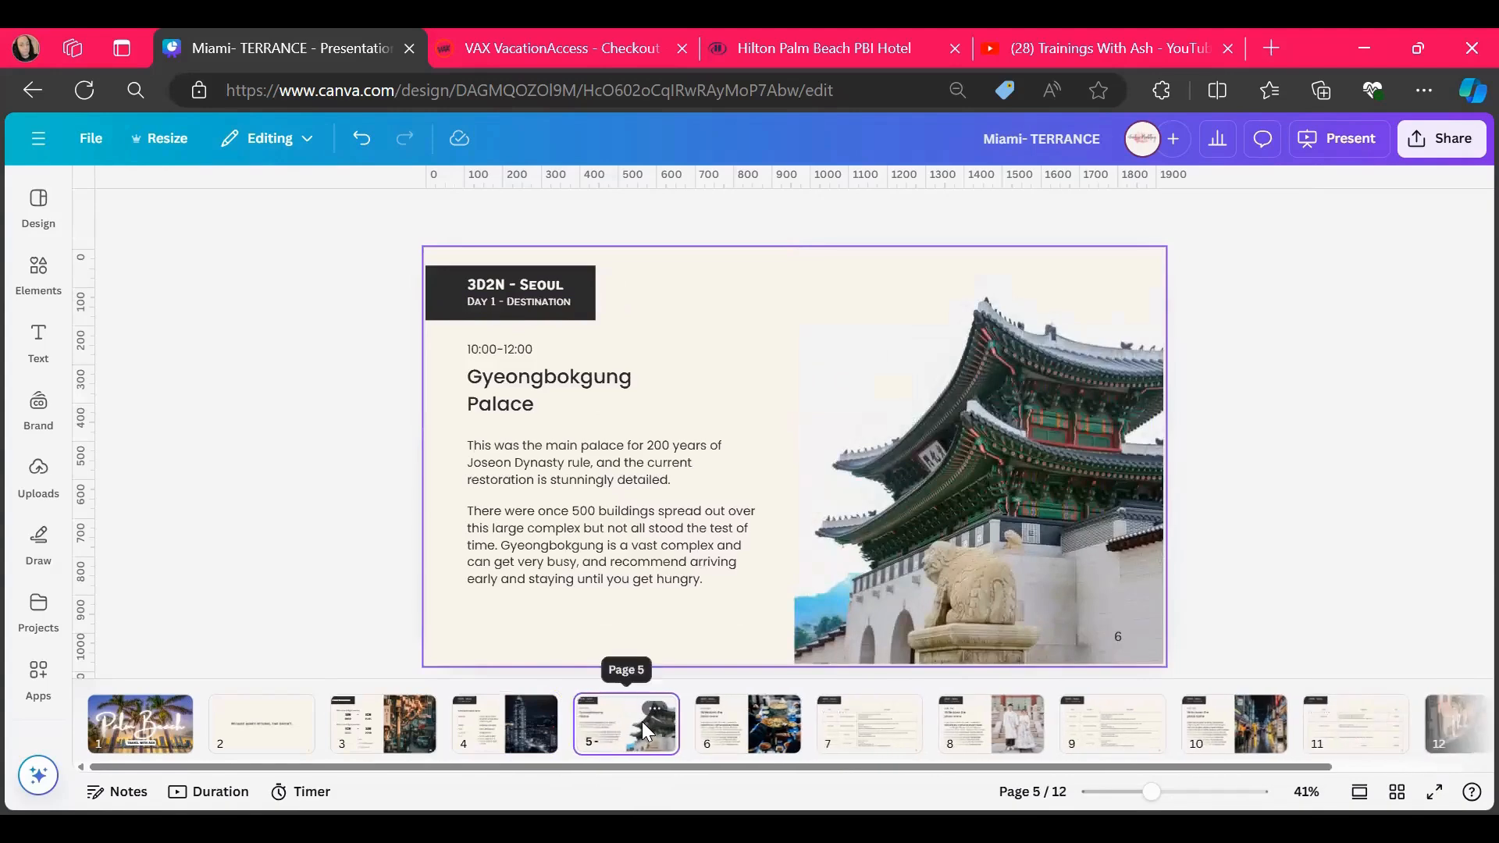
pyautogui.press('Delete')
pyautogui.press('Delete')
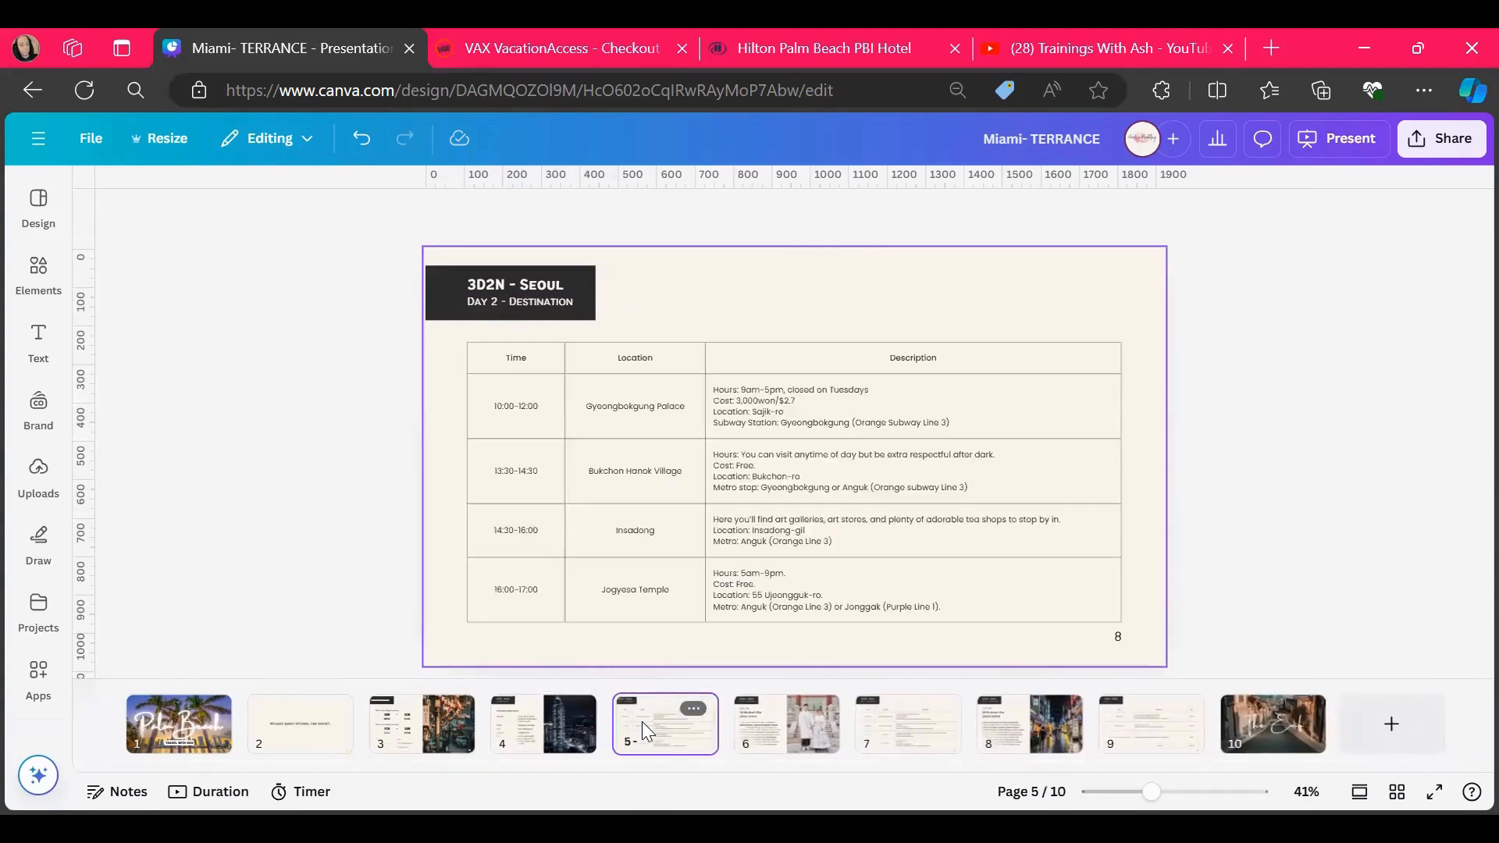
pyautogui.press('Delete')
pyautogui.press('Delete')
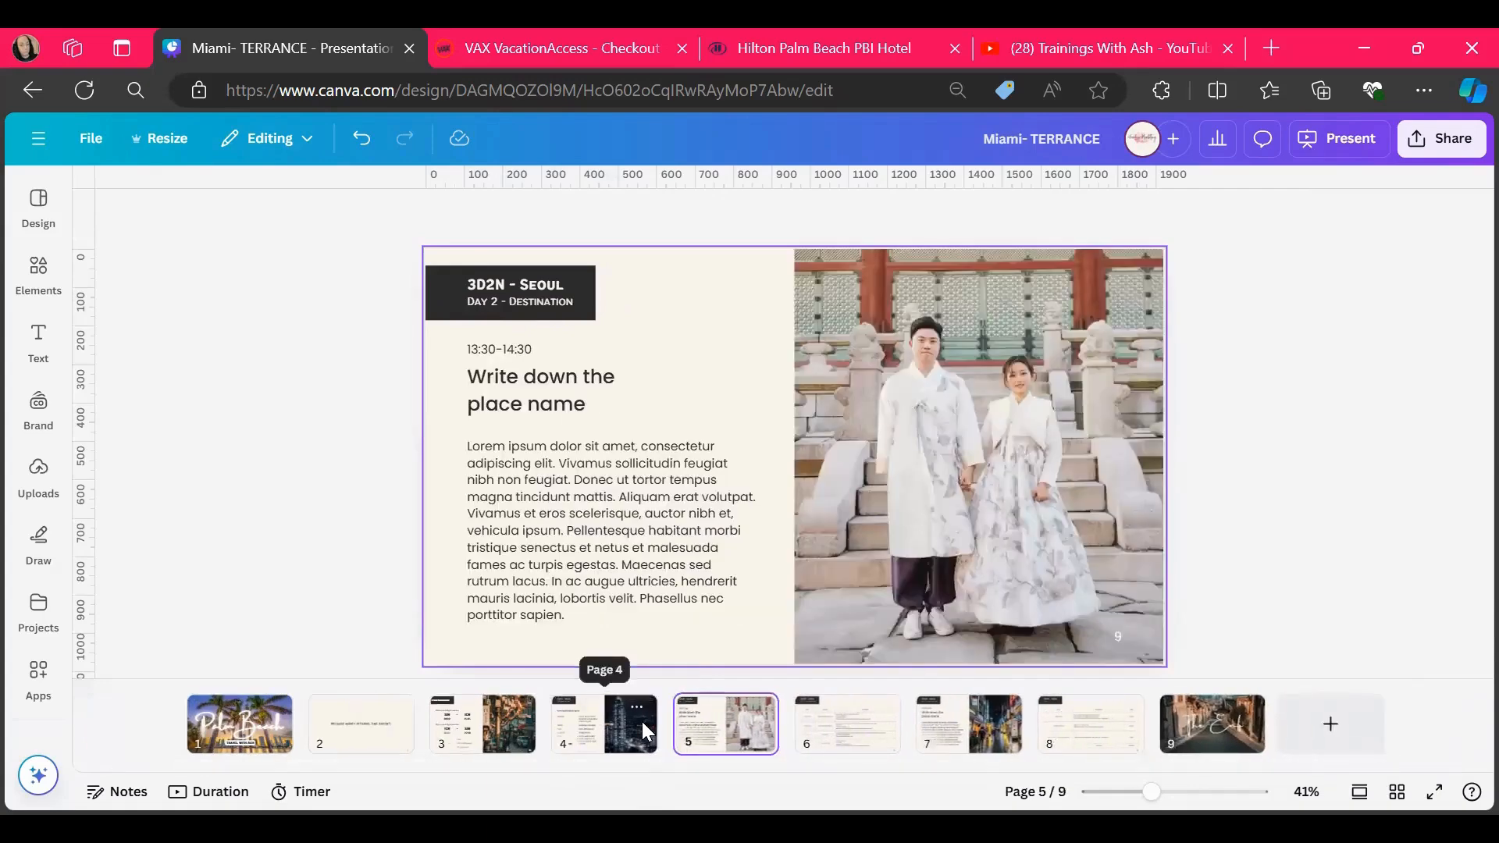
pyautogui.press('Delete')
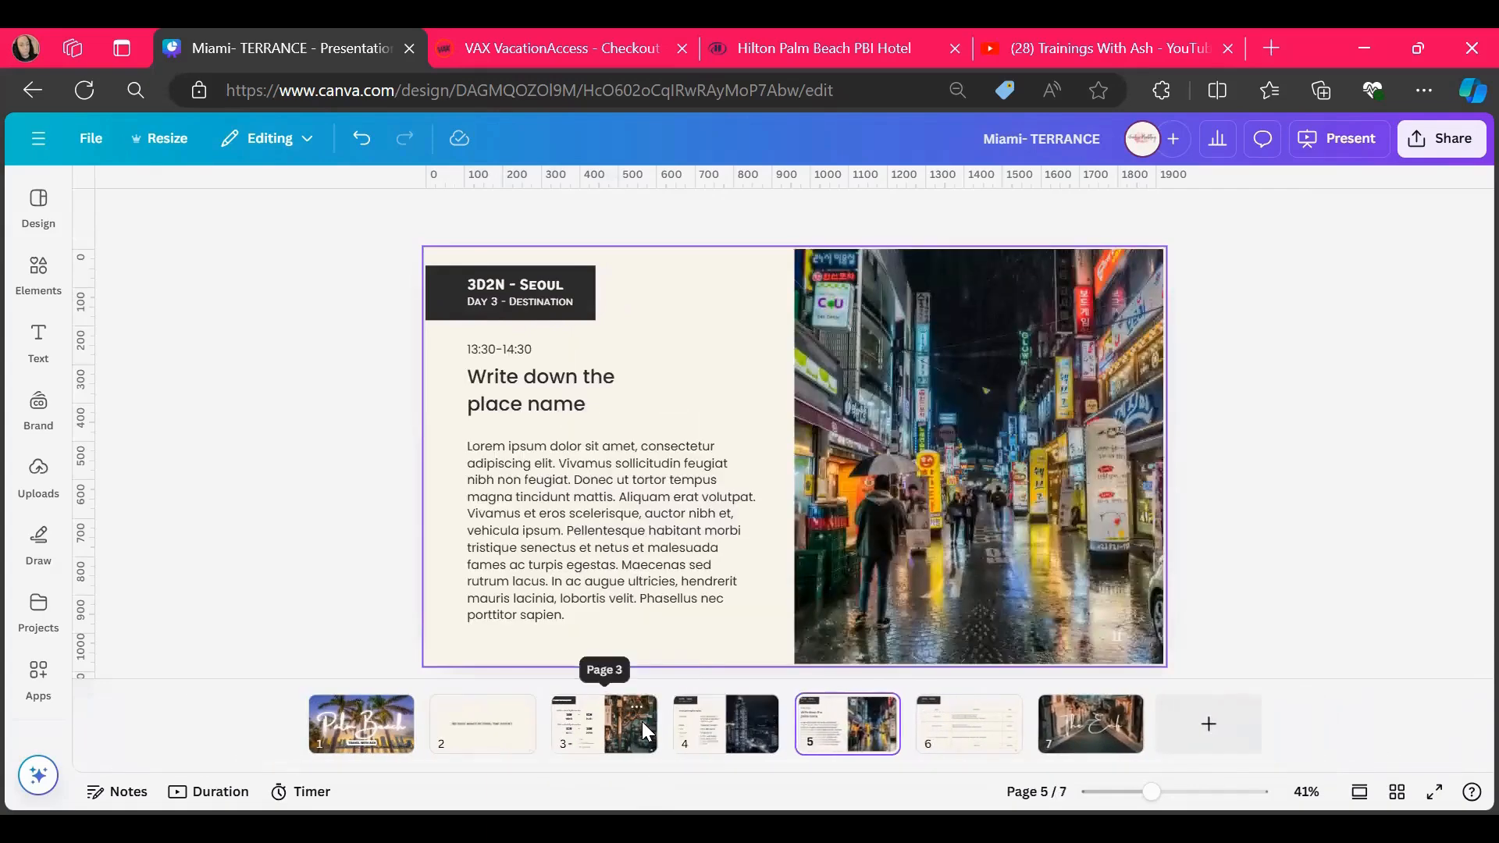
pyautogui.press('Delete')
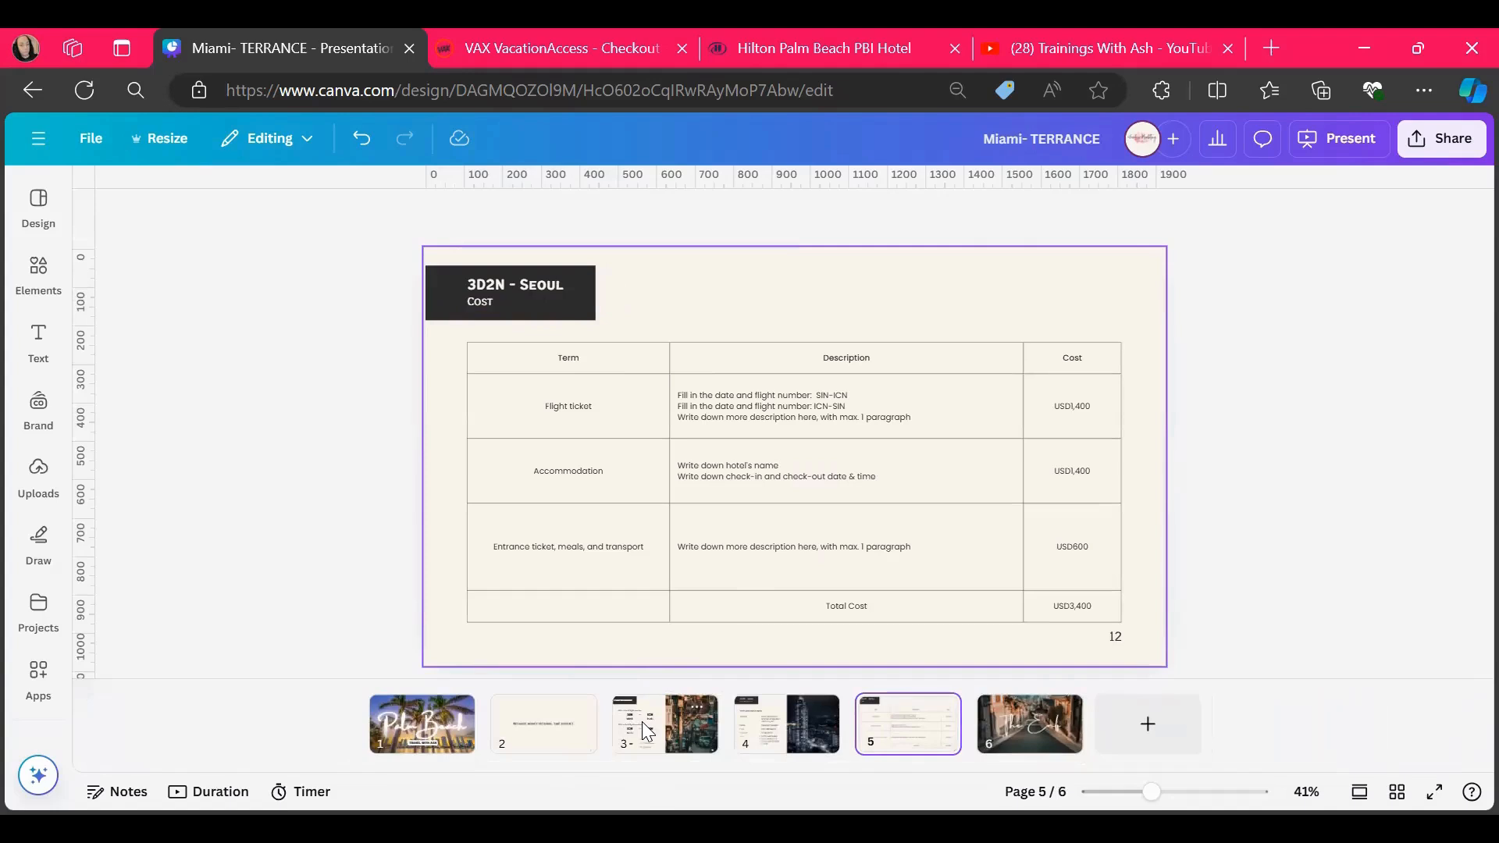
pyautogui.click(1154, 724)
pyautogui.moveTo(1108, 723)
pyautogui.mouseDown()
pyautogui.moveTo(915, 732)
pyautogui.moveTo(921, 714)
pyautogui.mouseUp()
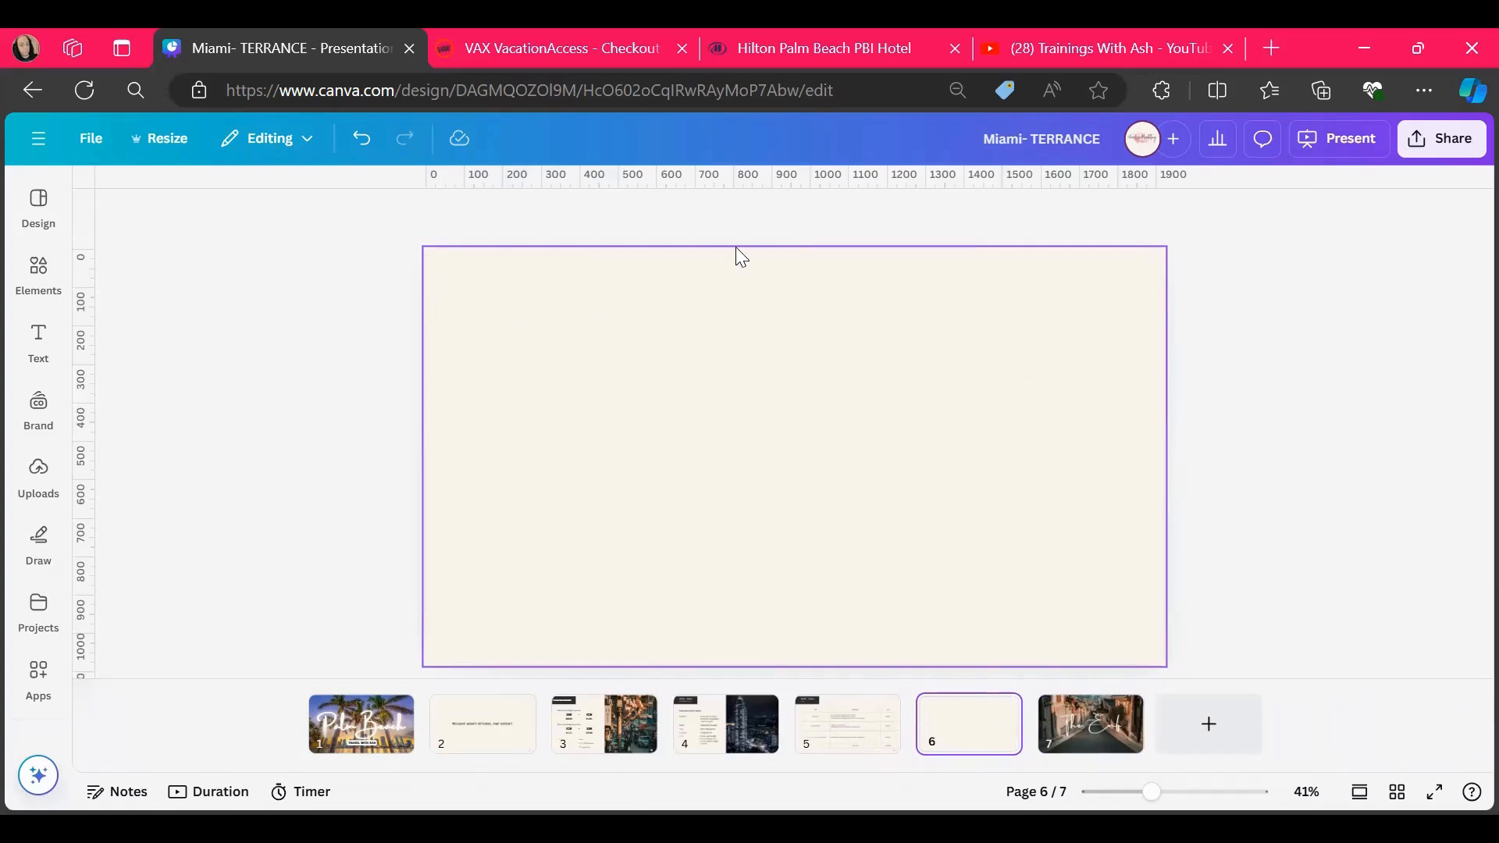
# Switch to the VAX VacationAccess checkout and email the Palm Beach itinerary to the agent's own saved e-mail address after previewing it
pyautogui.click(494, 47)
pyautogui.scroll(20, 536, 434)
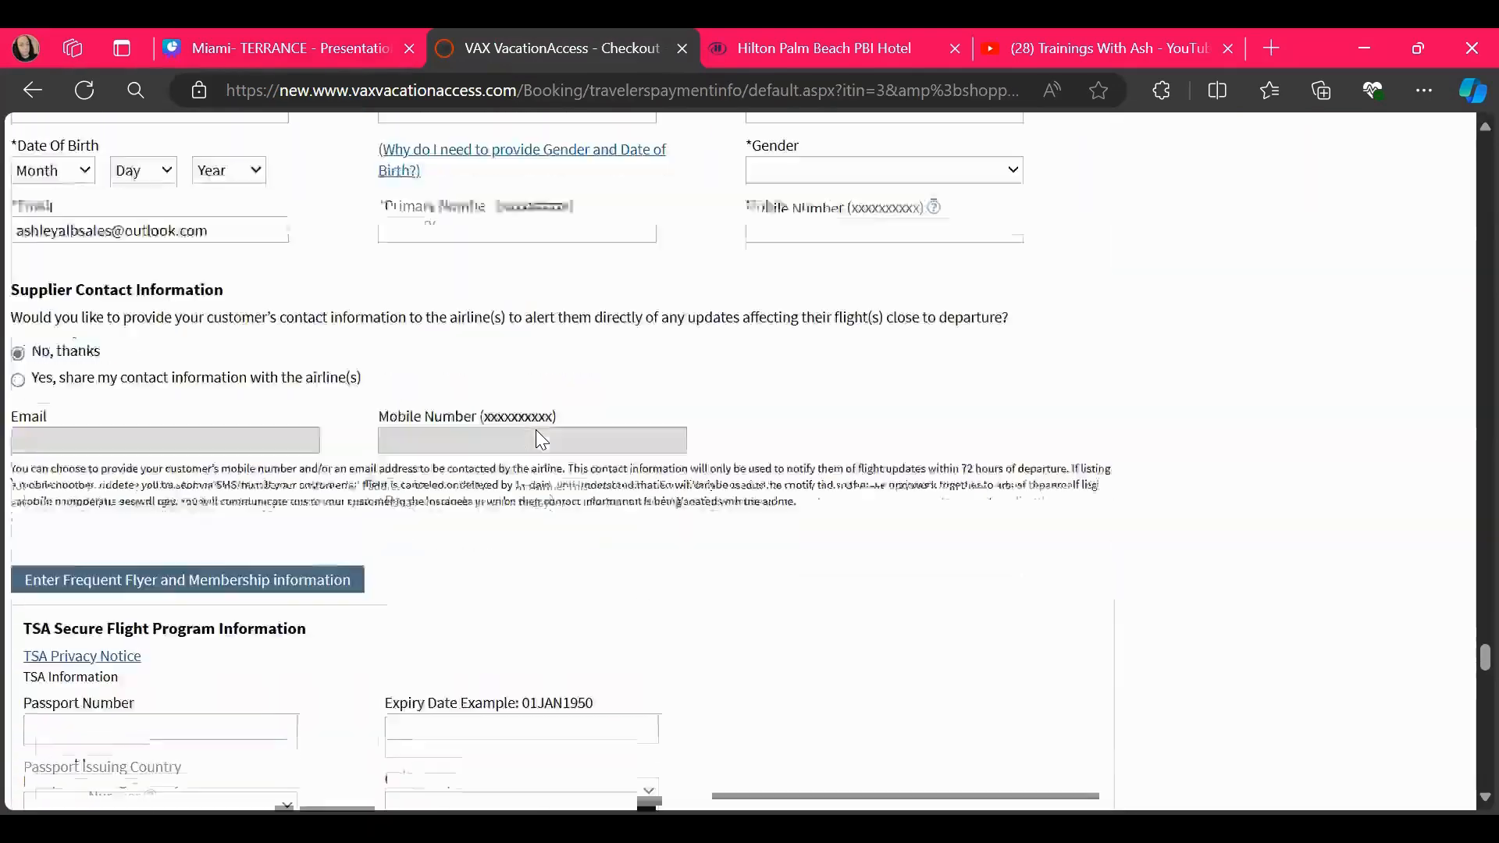
pyautogui.scroll(20, 542, 439)
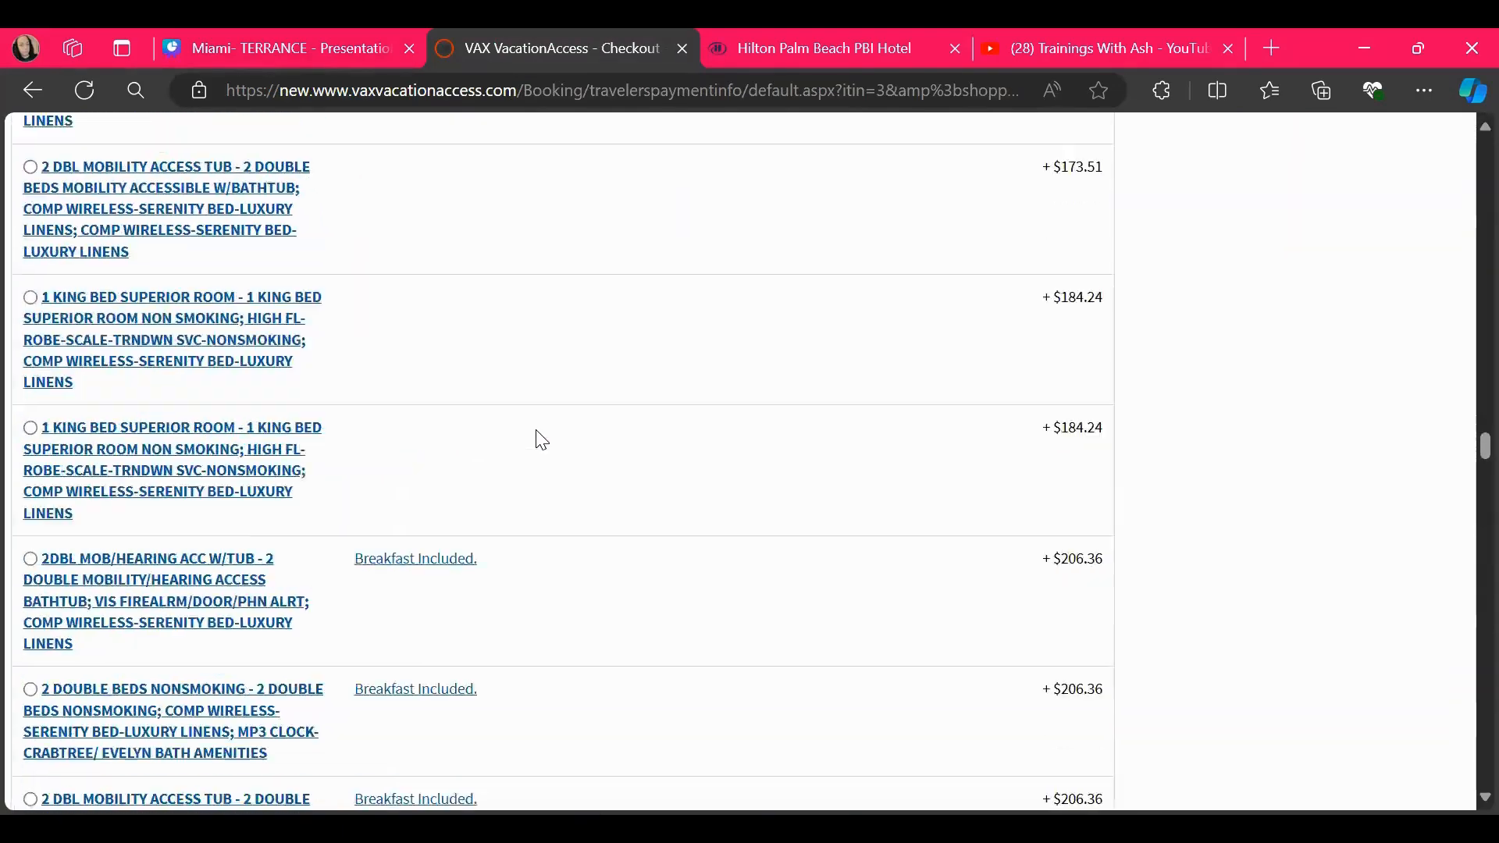
pyautogui.scroll(20, 542, 440)
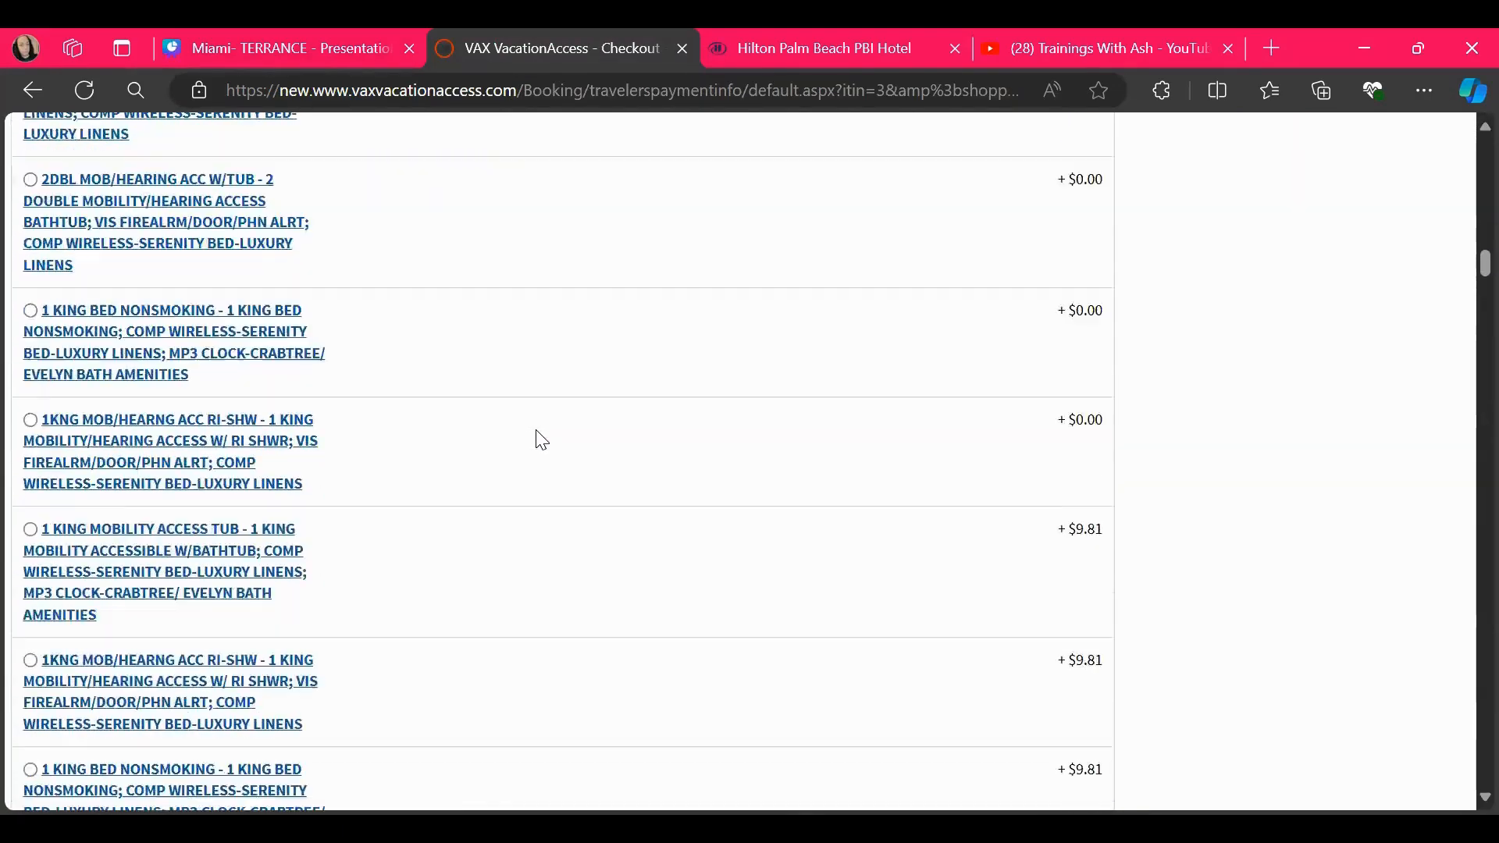
pyautogui.scroll(15, 541, 440)
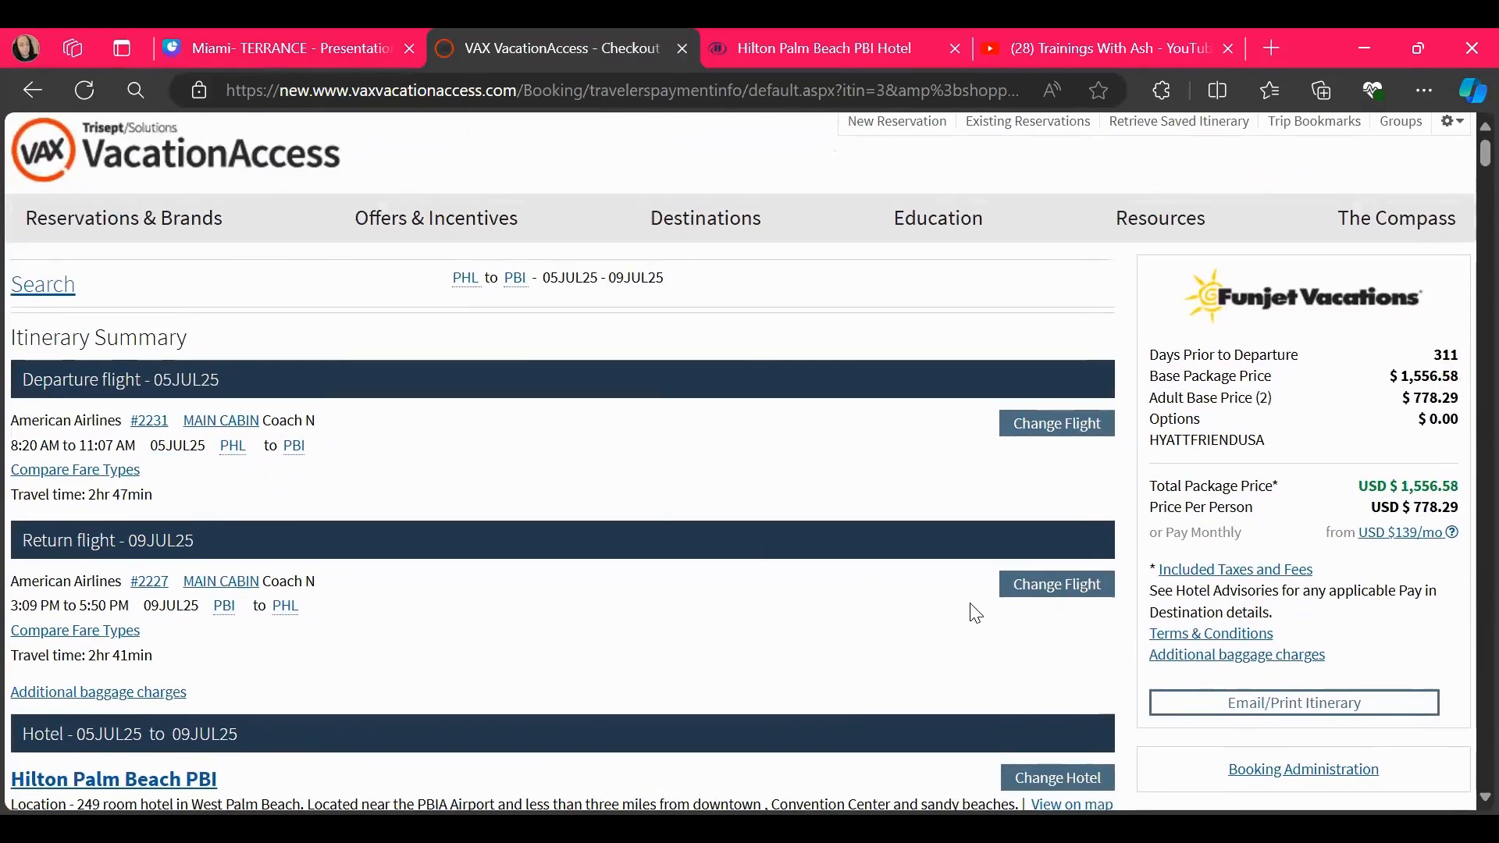
pyautogui.click(1228, 701)
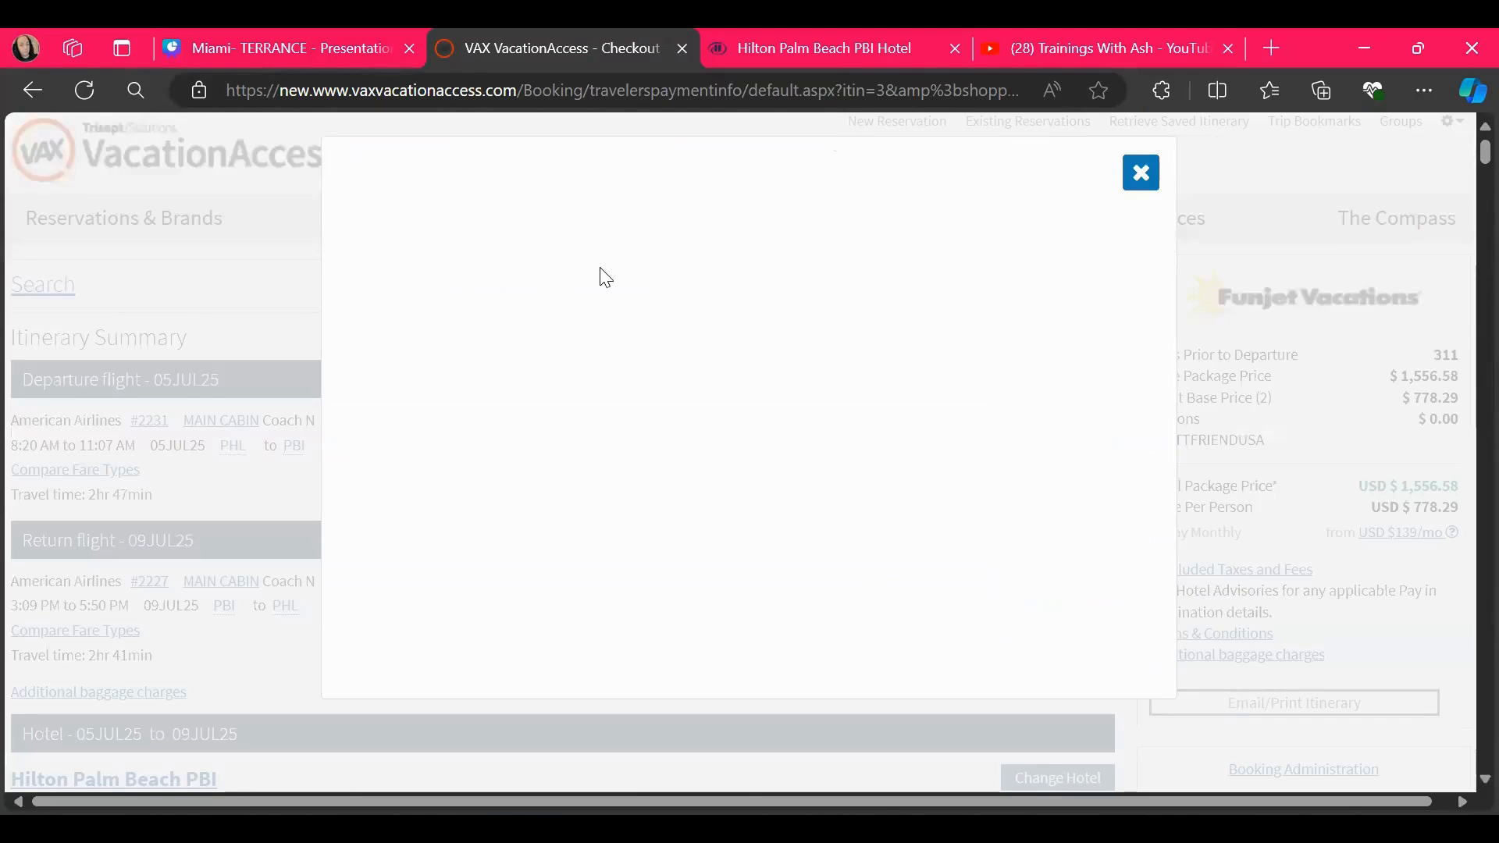
pyautogui.click(404, 272)
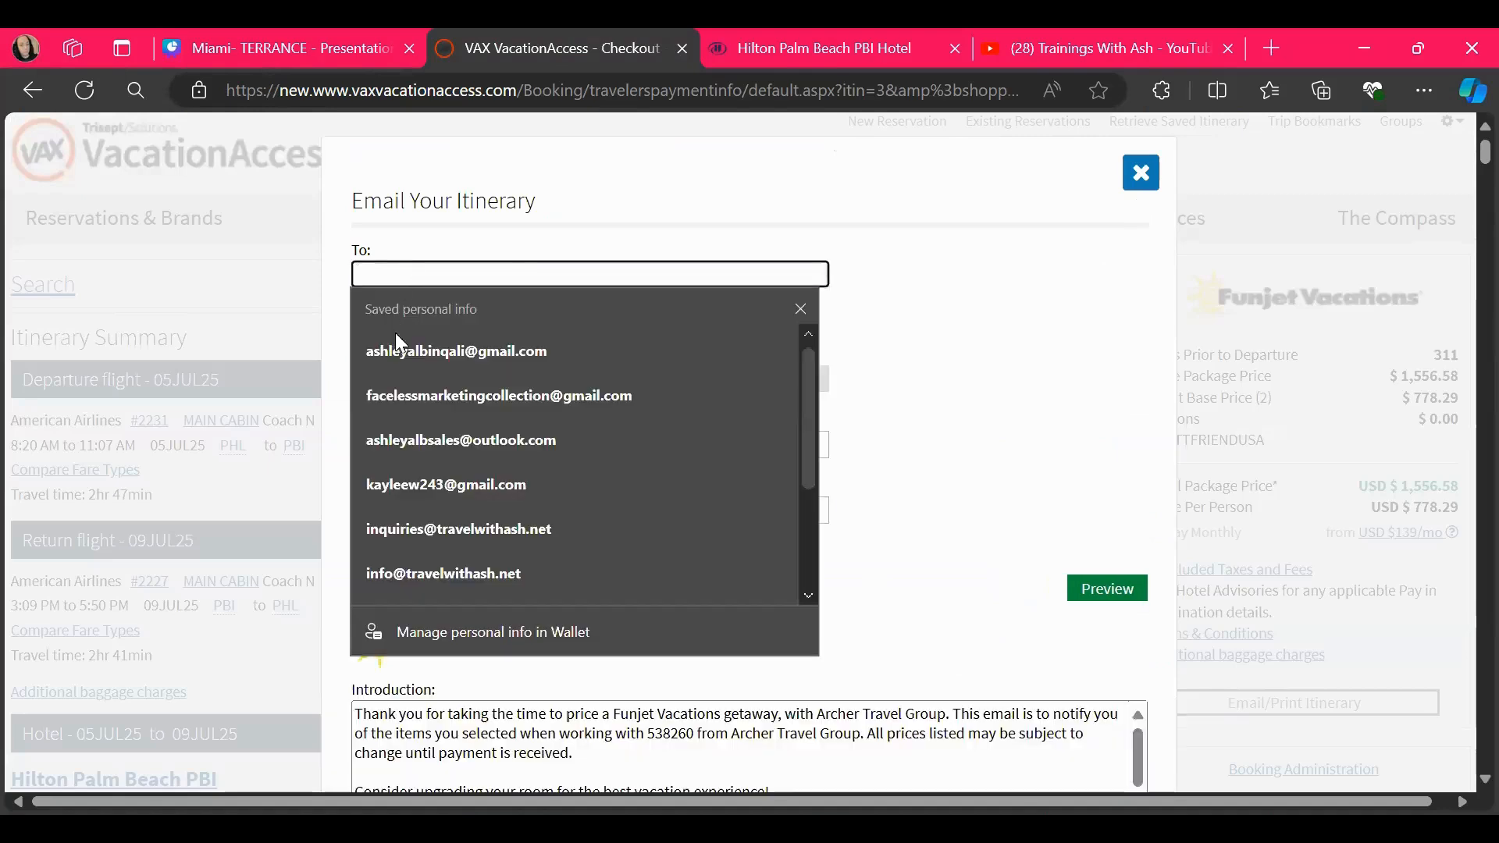
pyautogui.click(392, 350)
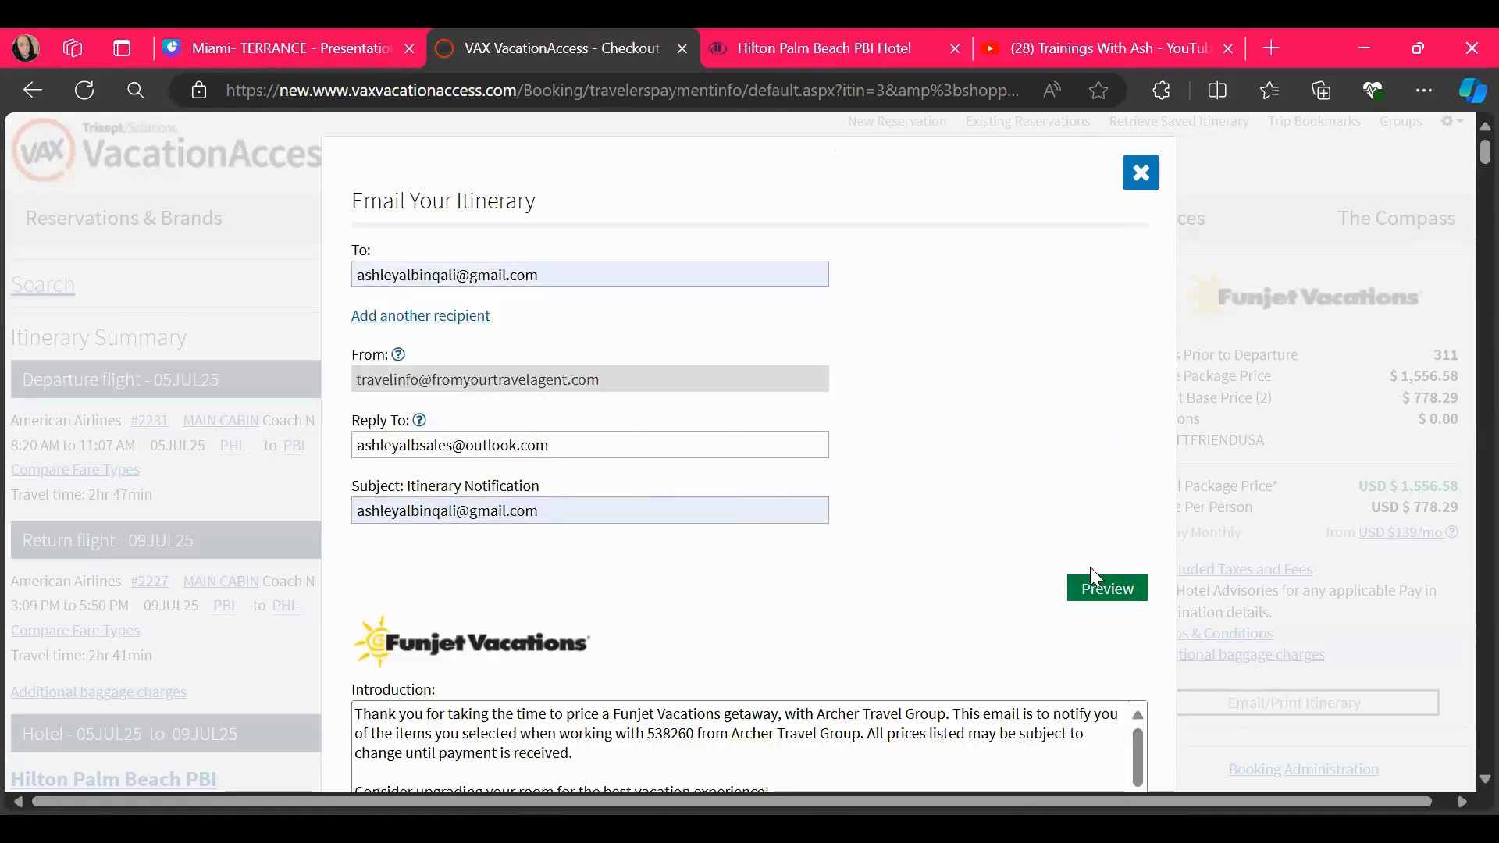
pyautogui.click(1093, 584)
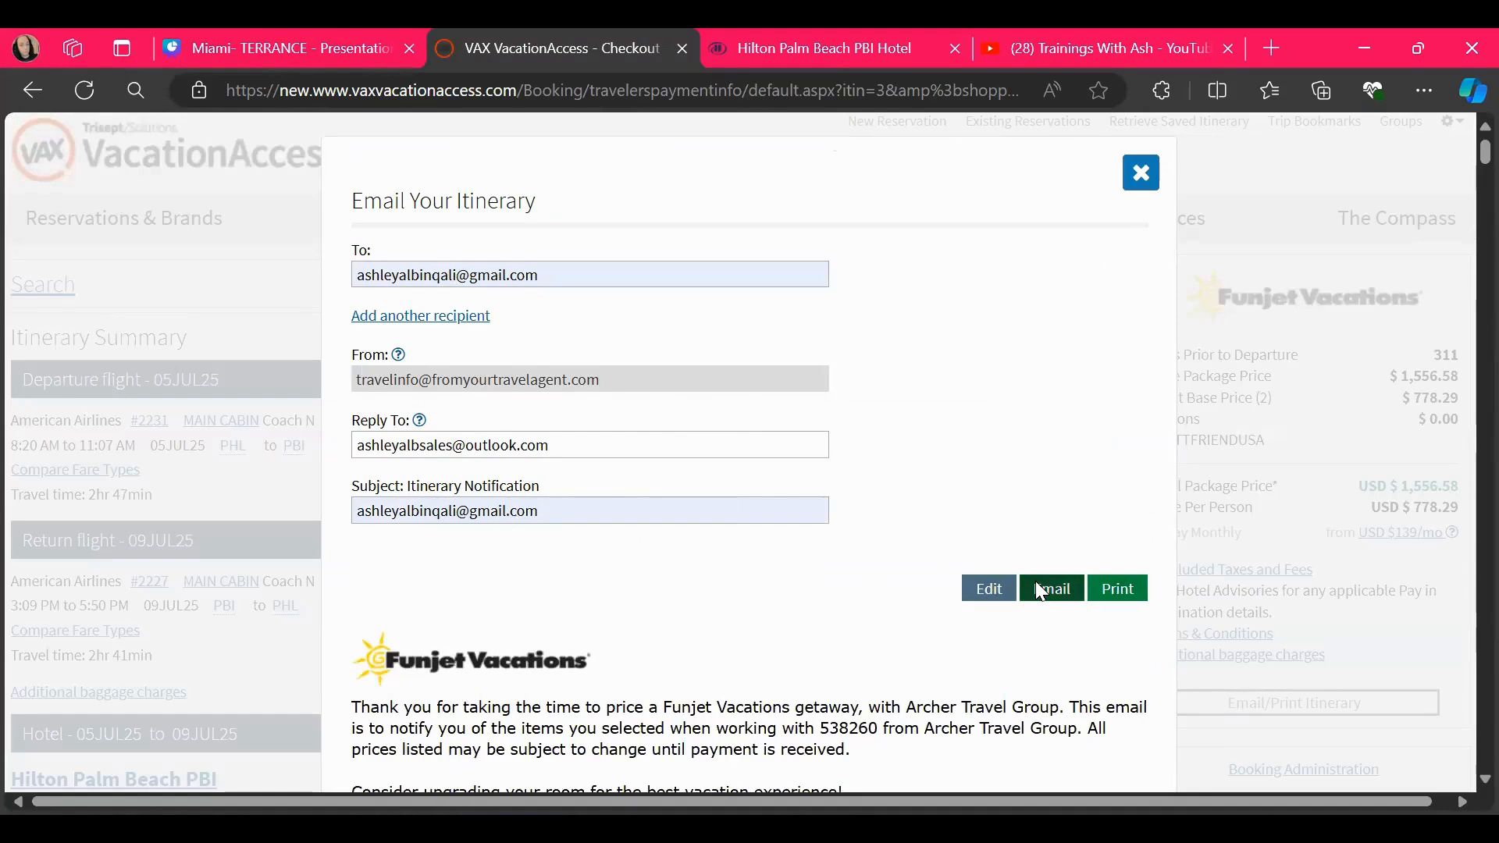
pyautogui.click(1036, 585)
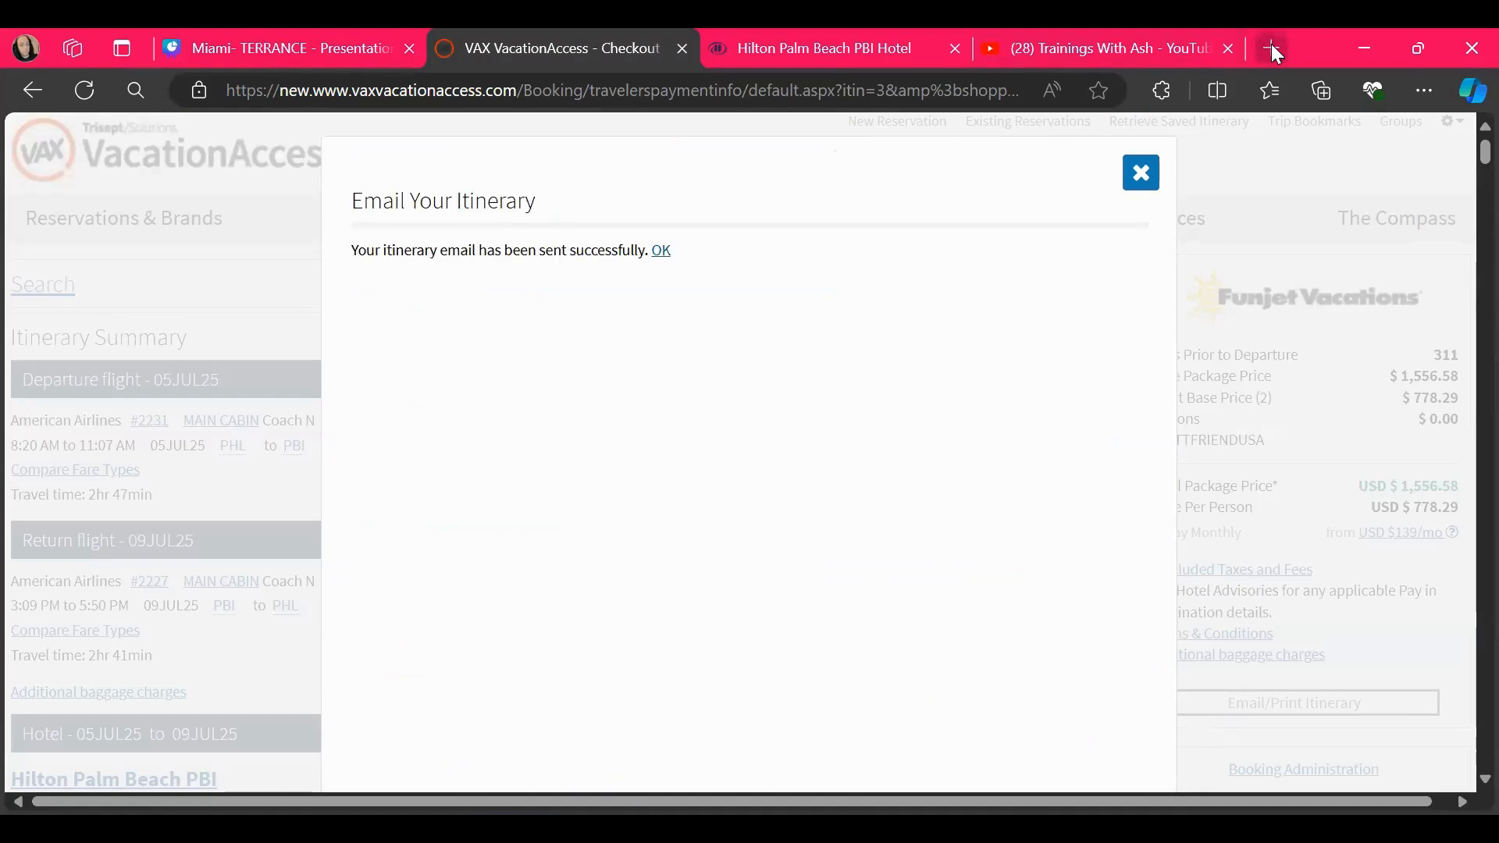
# Open Gmail in a new browser tab, and return to VAX VacationAccess to close the Email Your Itinerary dialog
pyautogui.click(1271, 48)
pyautogui.write('gmail')
pyautogui.press('Return')
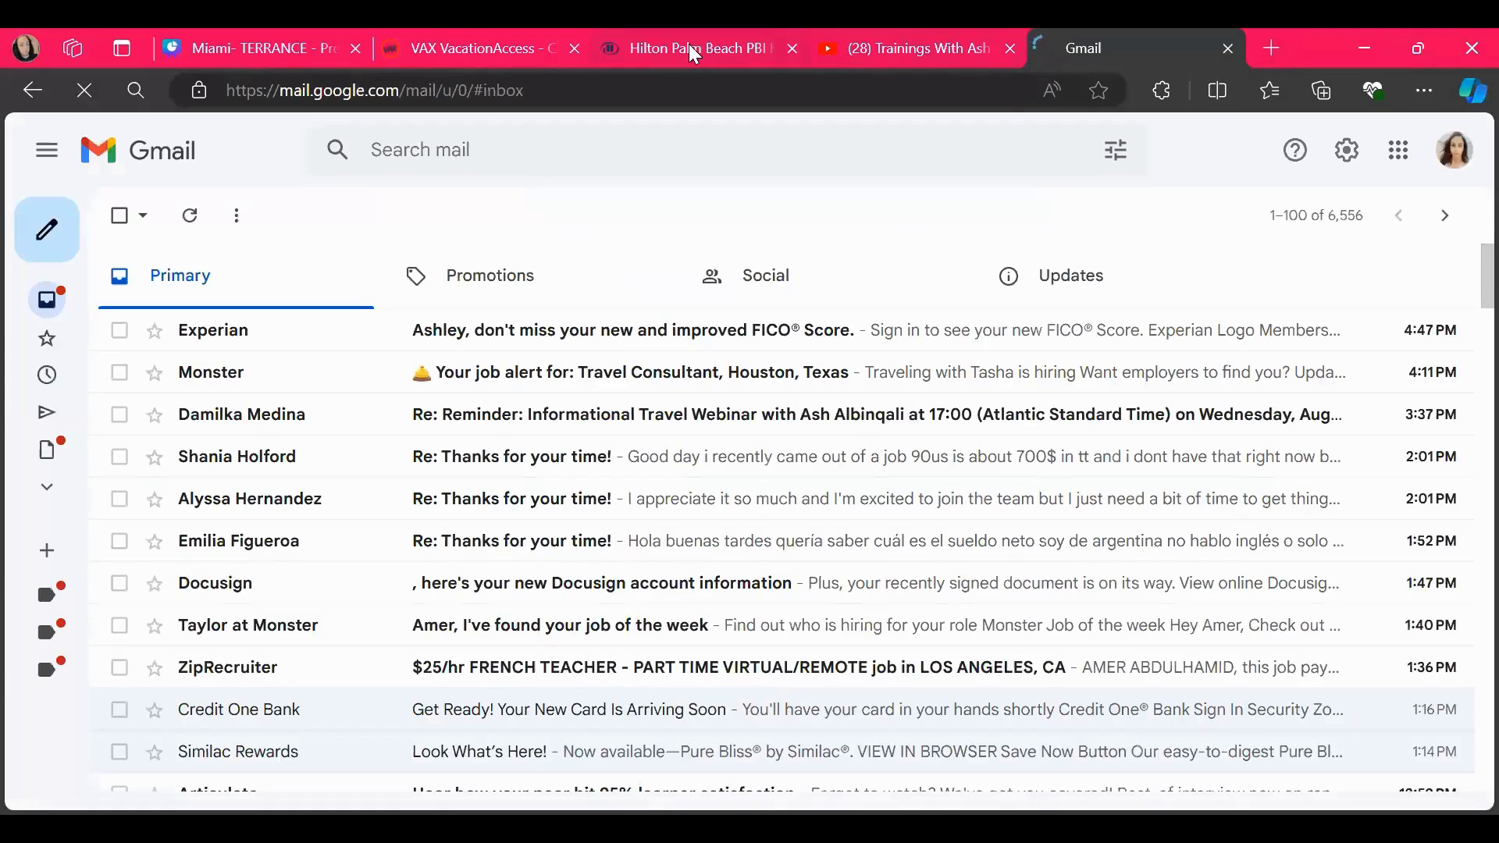
pyautogui.click(461, 49)
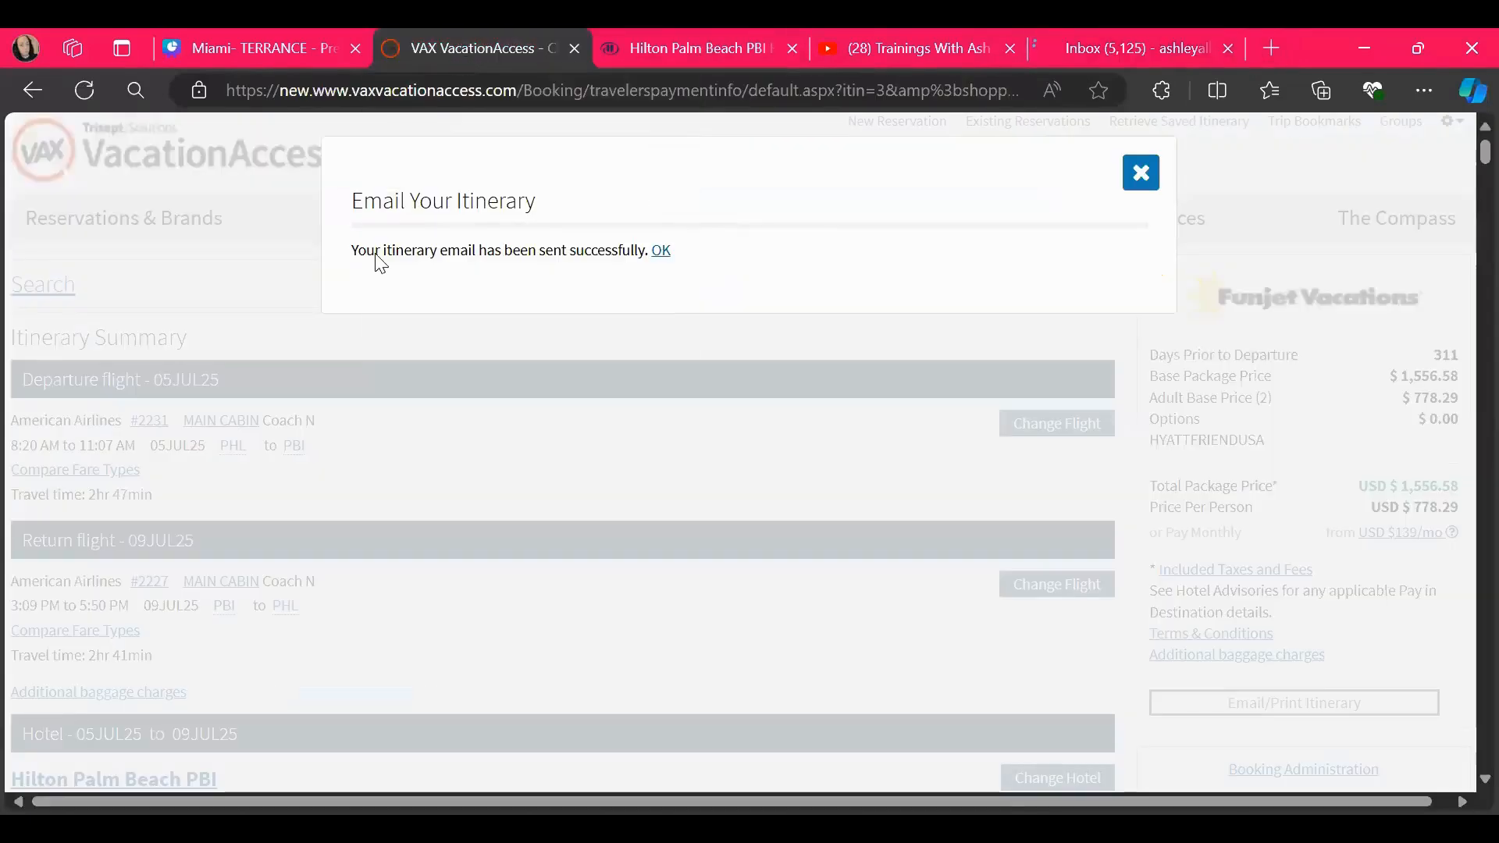
pyautogui.click(1138, 174)
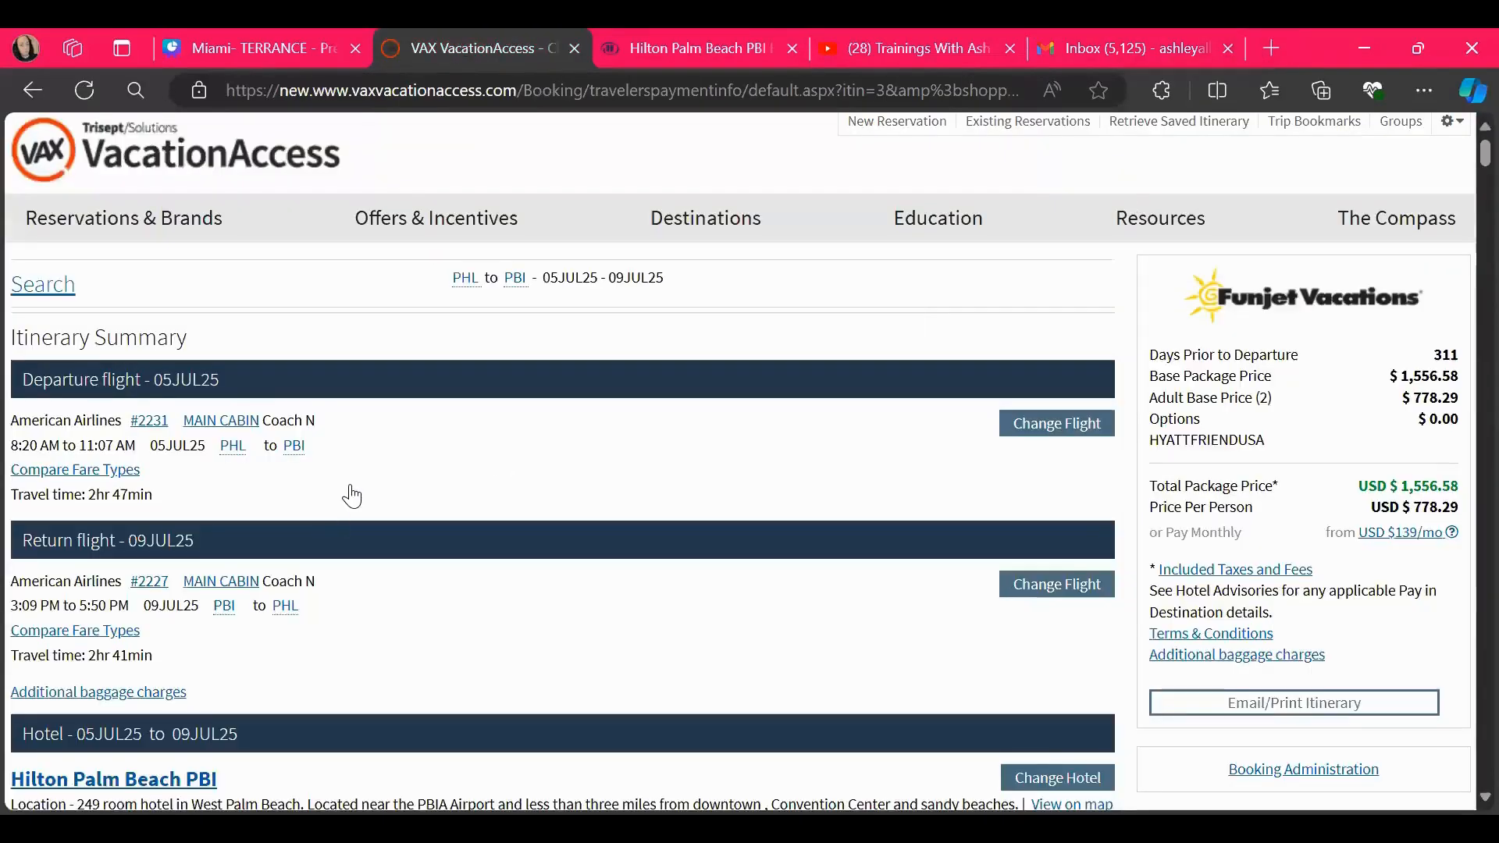
# Switch to Gmail, reload the inbox and open the new Itinerary Notification email
pyautogui.click(1060, 50)
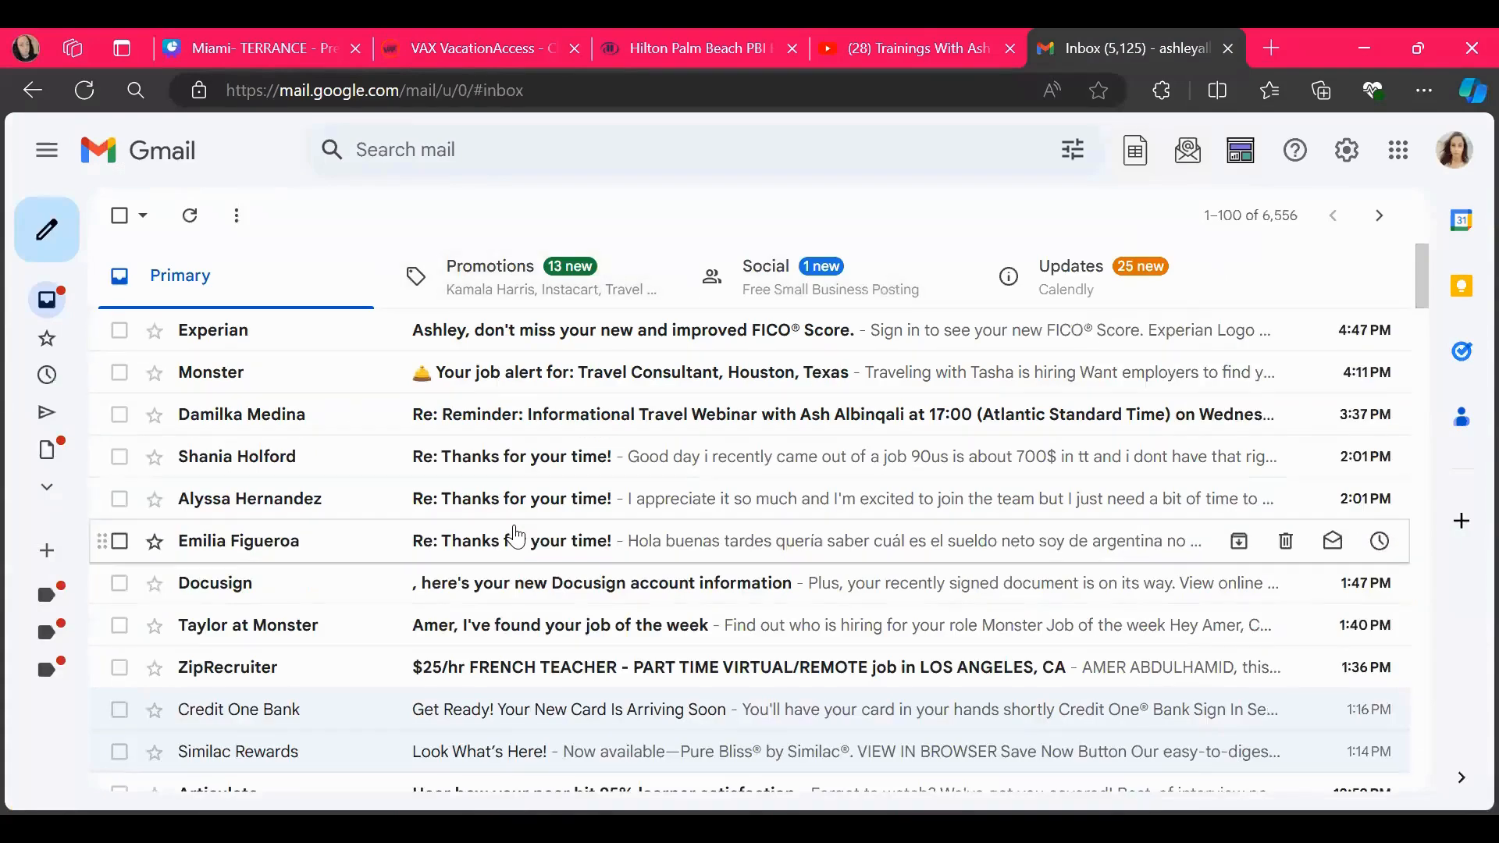
pyautogui.moveTo(47, 300)
pyautogui.click(135, 297)
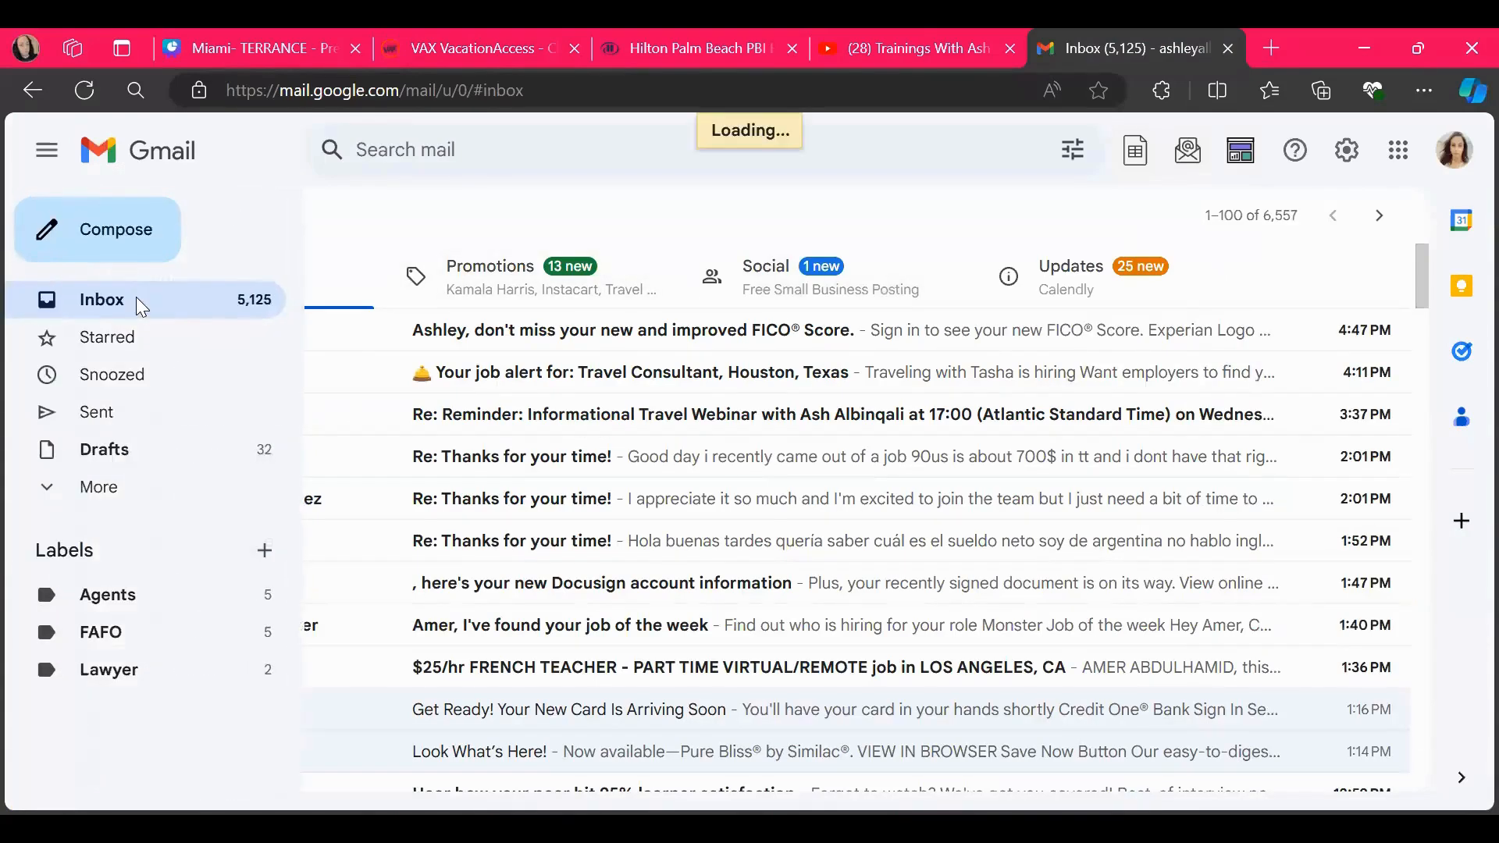
pyautogui.click(482, 337)
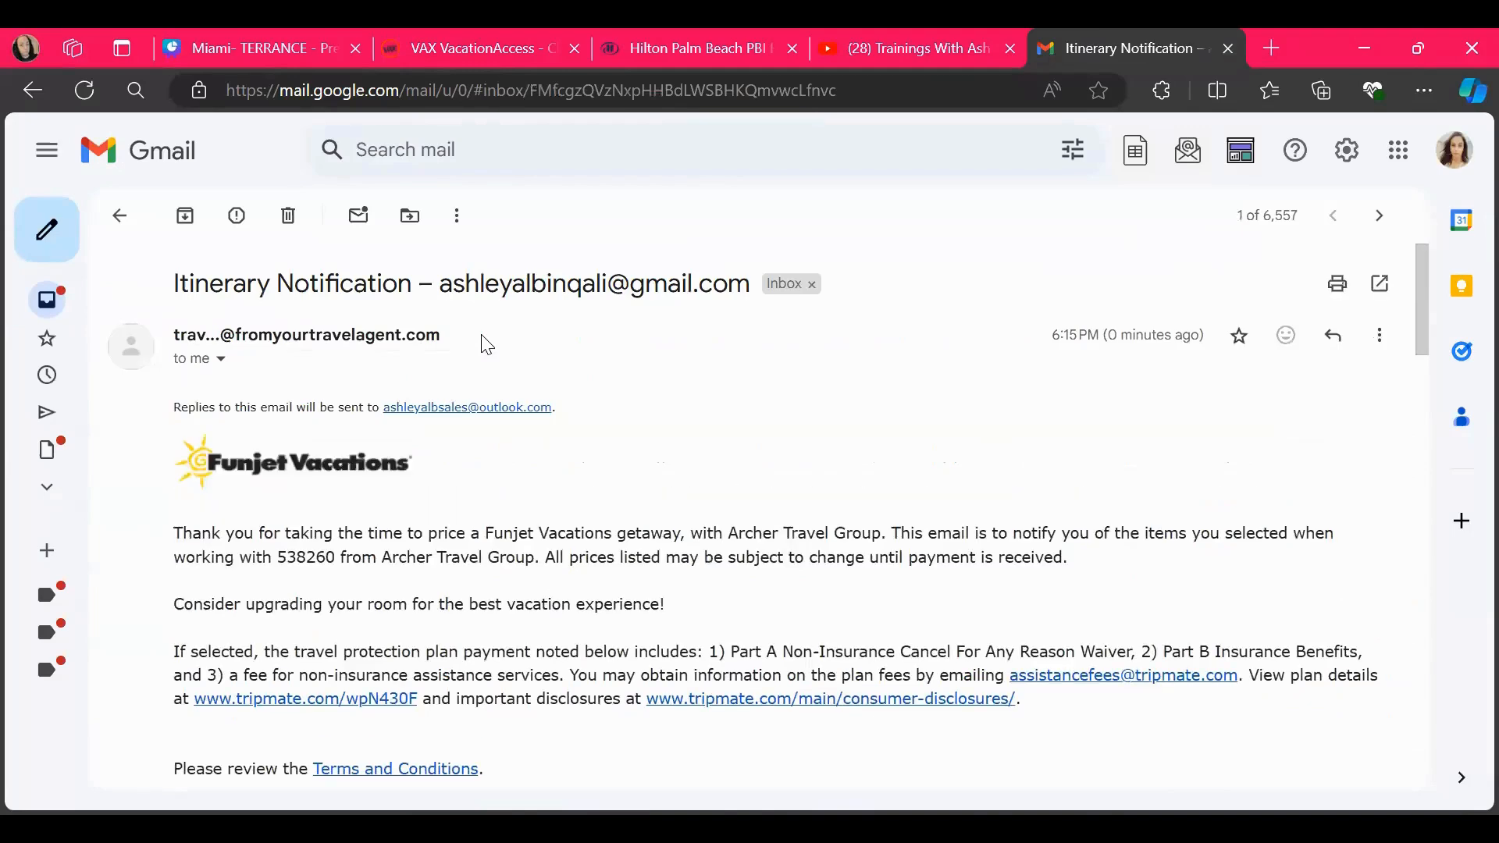
# Examine the departing and return flight details in the itinerary email
pyautogui.scroll(-9, 551, 559)
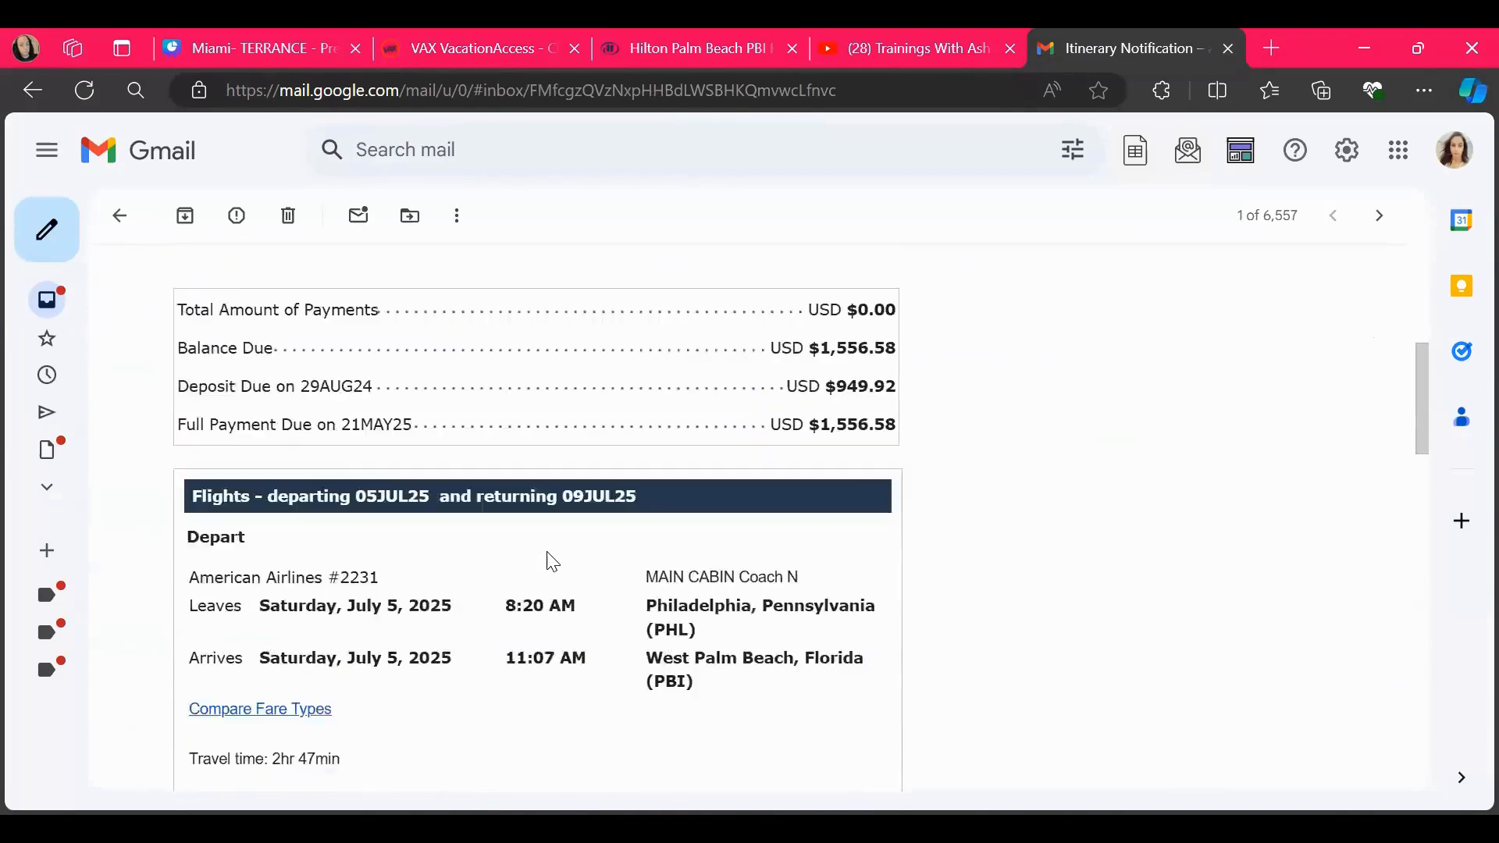
pyautogui.scroll(-1, 551, 559)
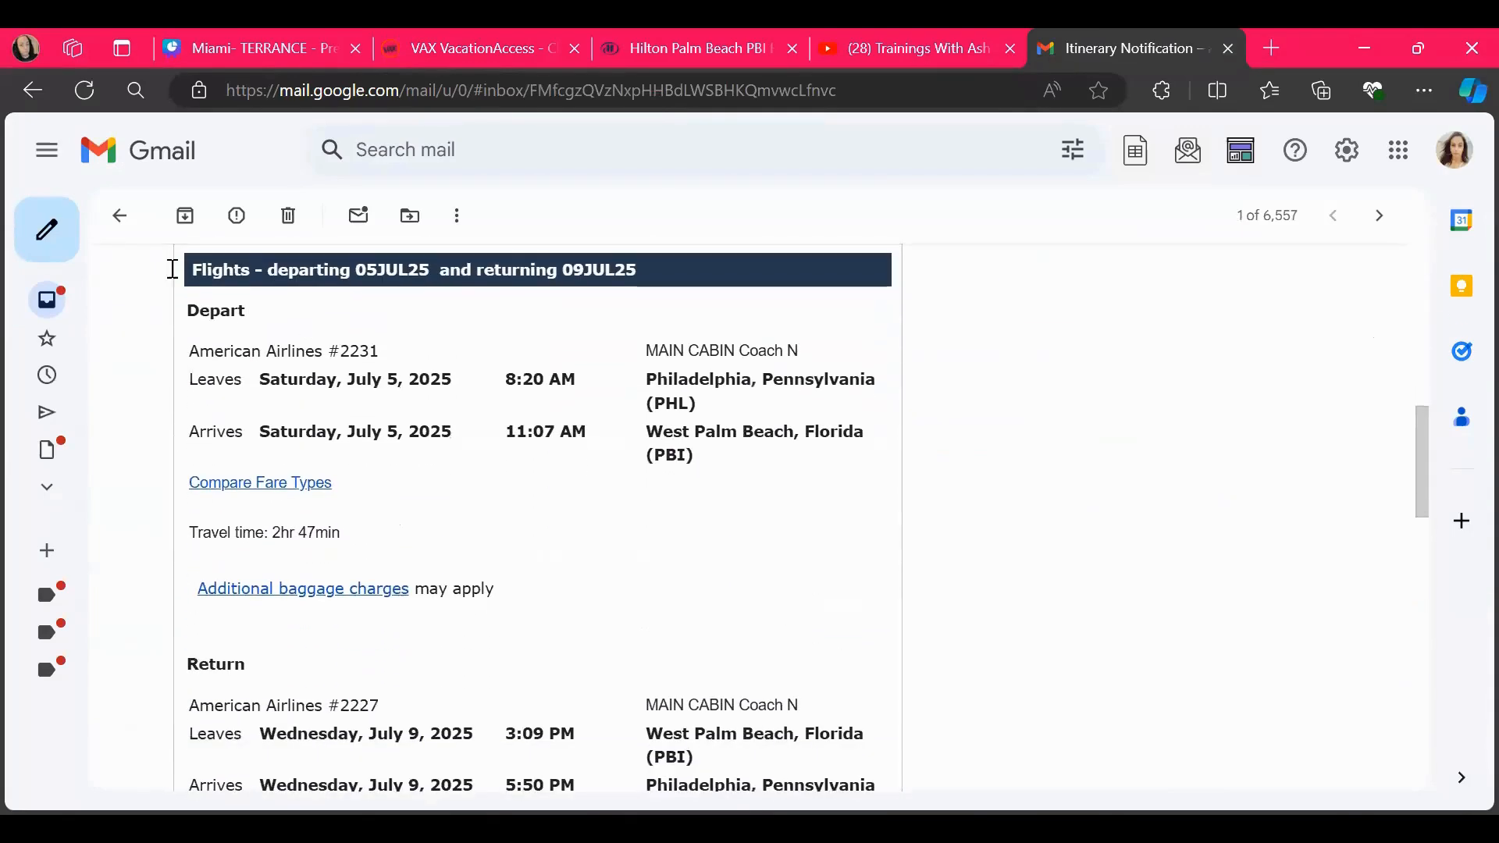
pyautogui.scroll(-4, 694, 686)
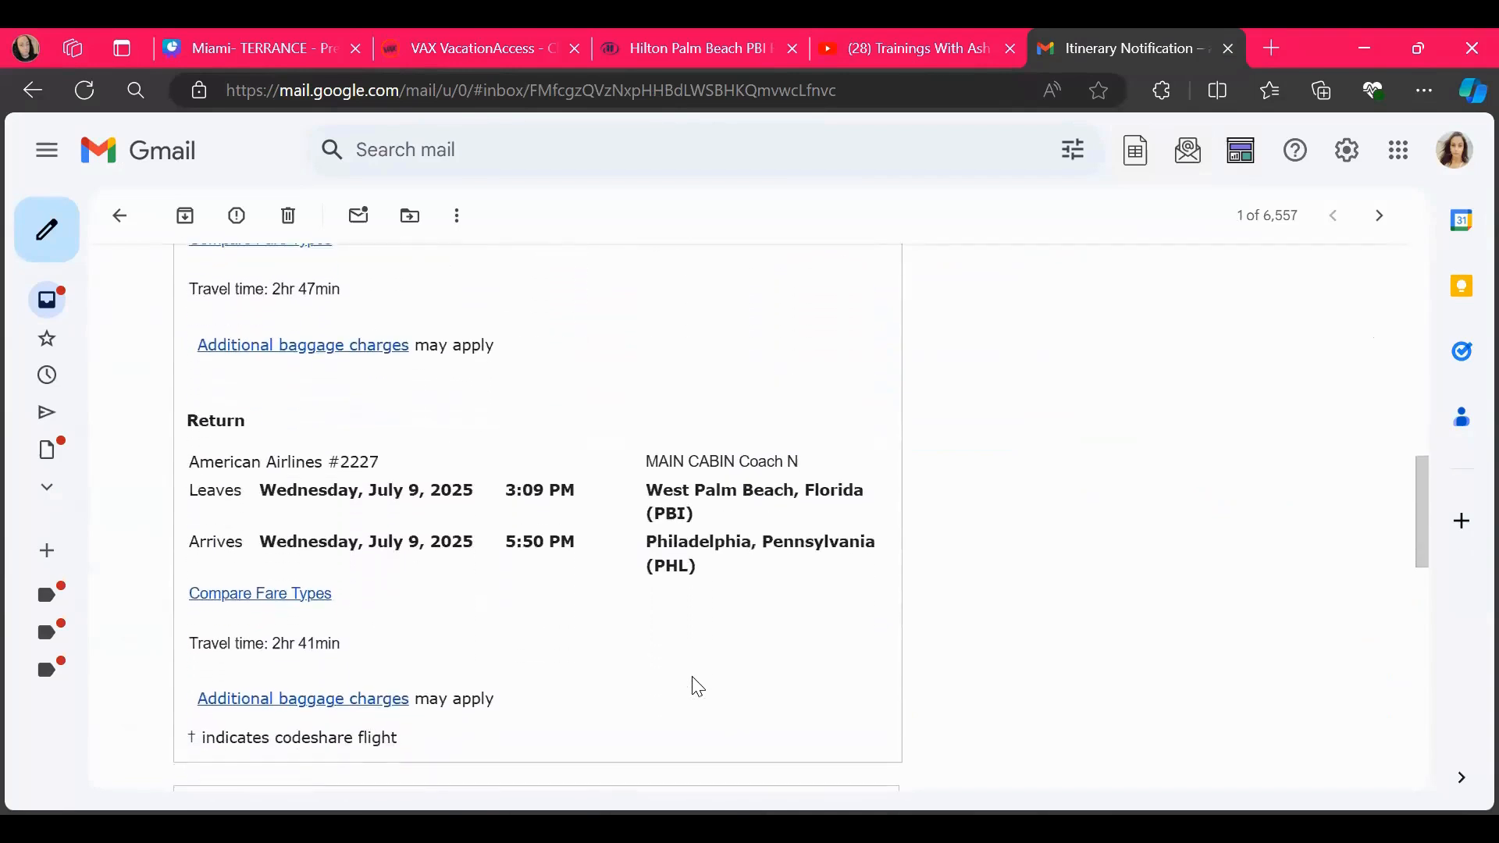
pyautogui.scroll(1, 698, 687)
pyautogui.scroll(-2, 698, 687)
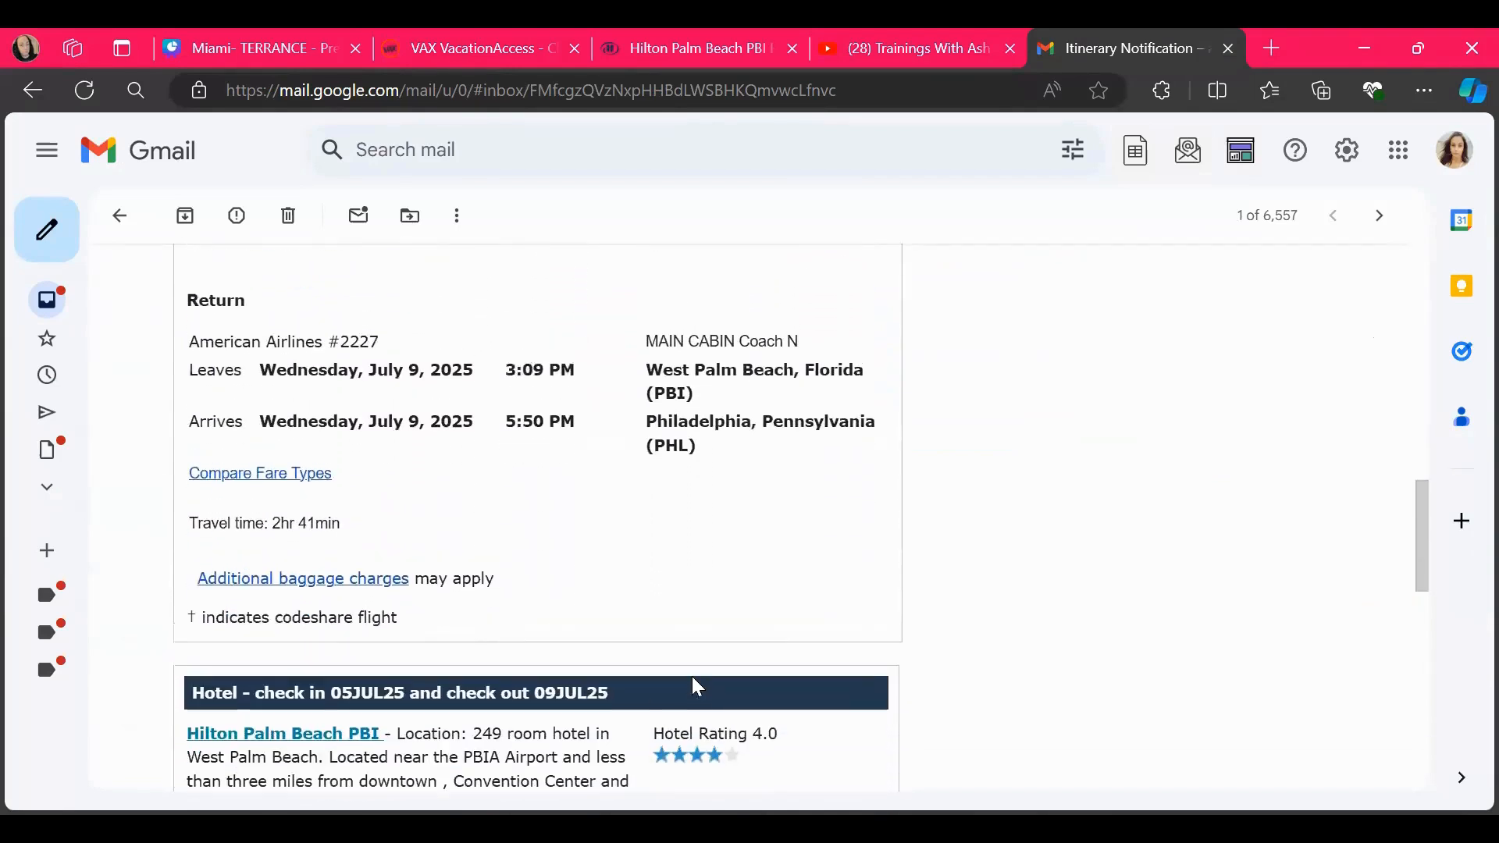
pyautogui.scroll(3, 698, 687)
pyautogui.scroll(1, 697, 687)
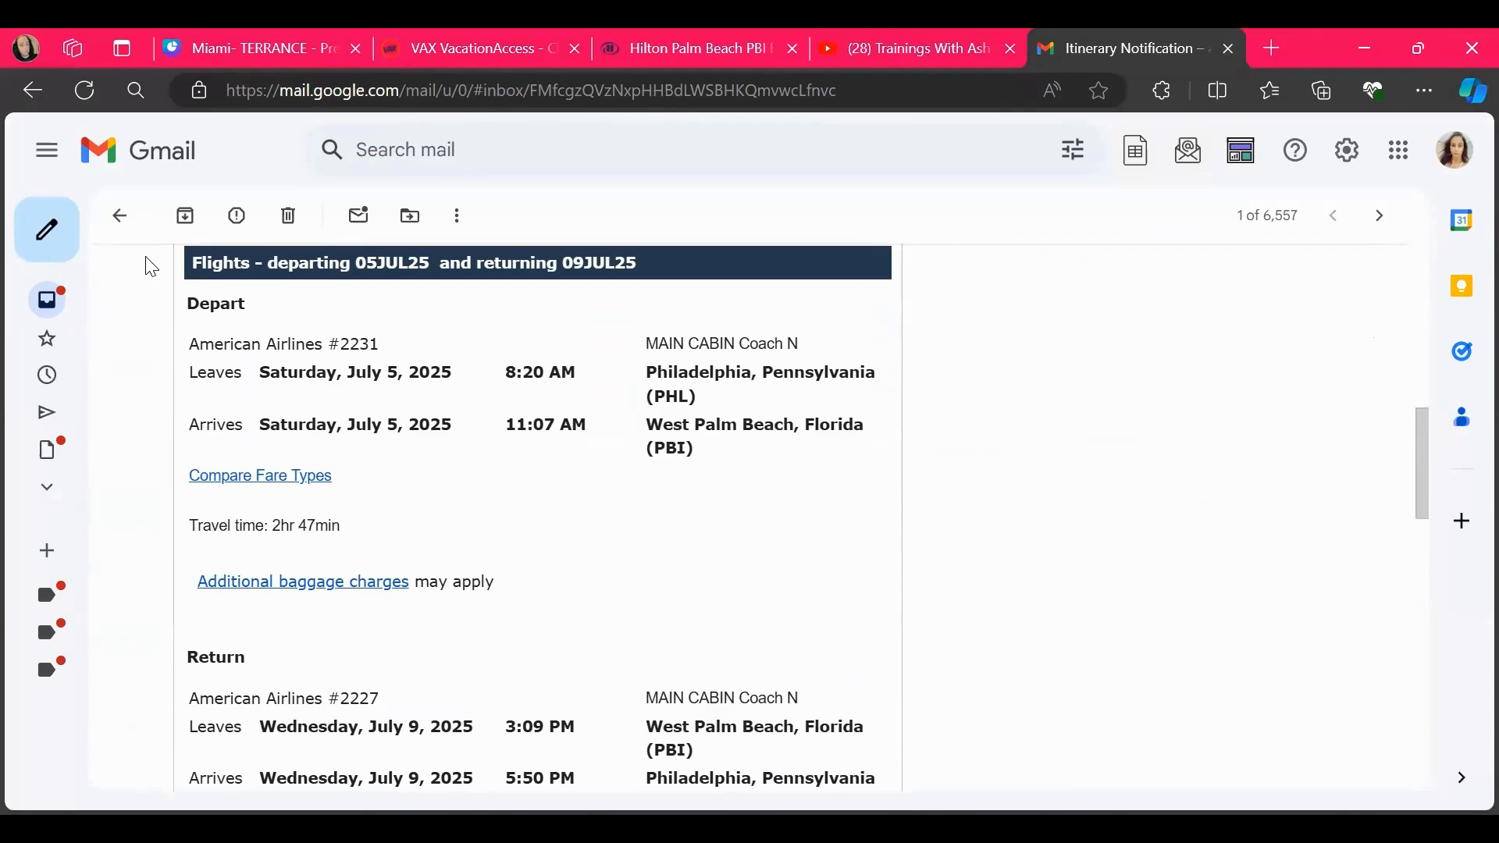
# Capture the departing flight block of the itinerary email as a snip, from the Flights heading to the travel time, and minimize the Snipping Tool
pyautogui.moveTo(486, 451); pyautogui.dragTo(685, 556)
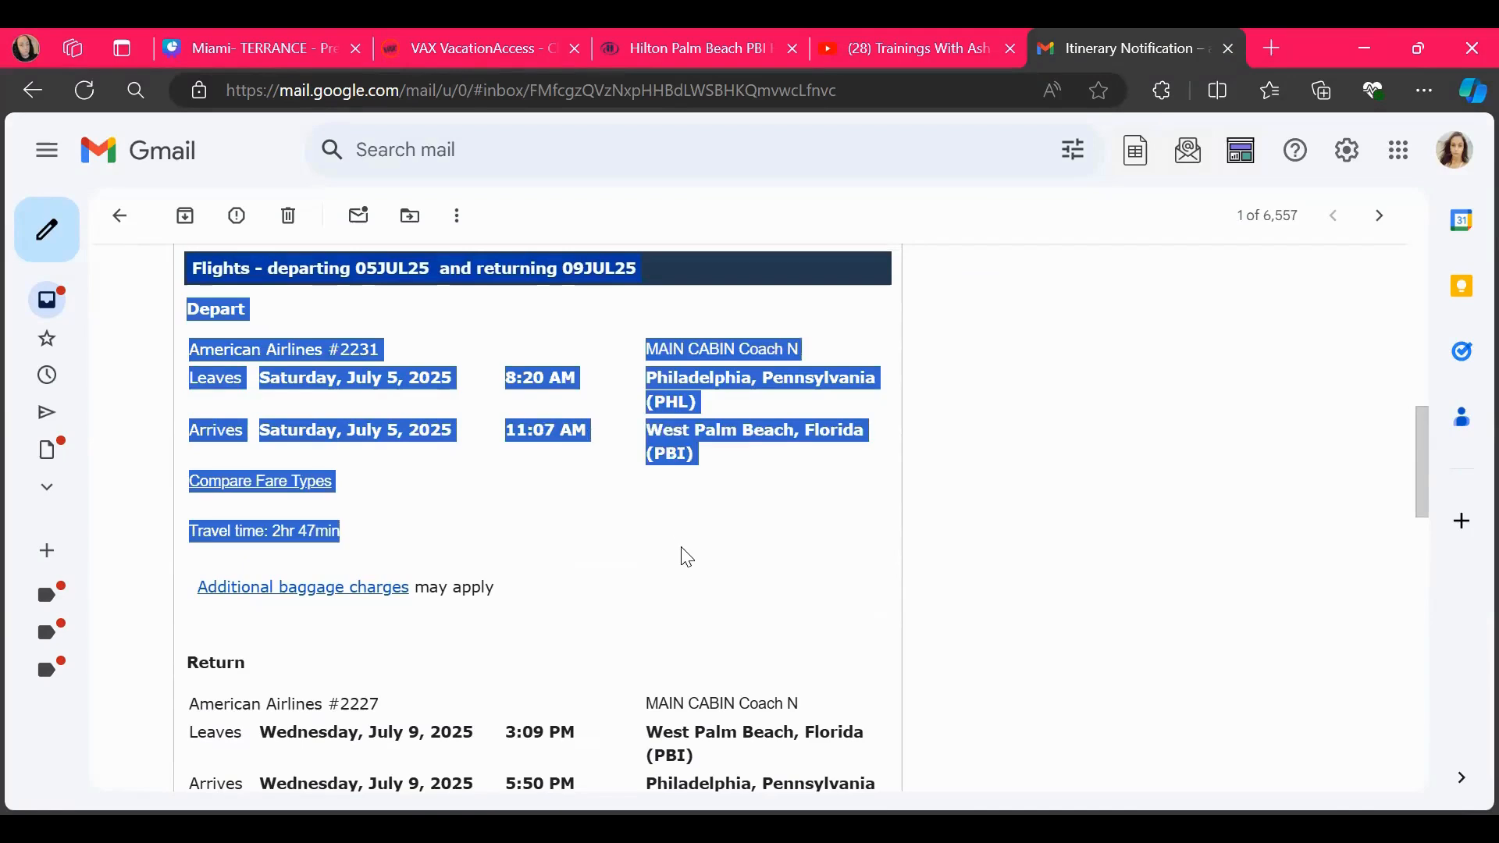
pyautogui.click(1019, 624)
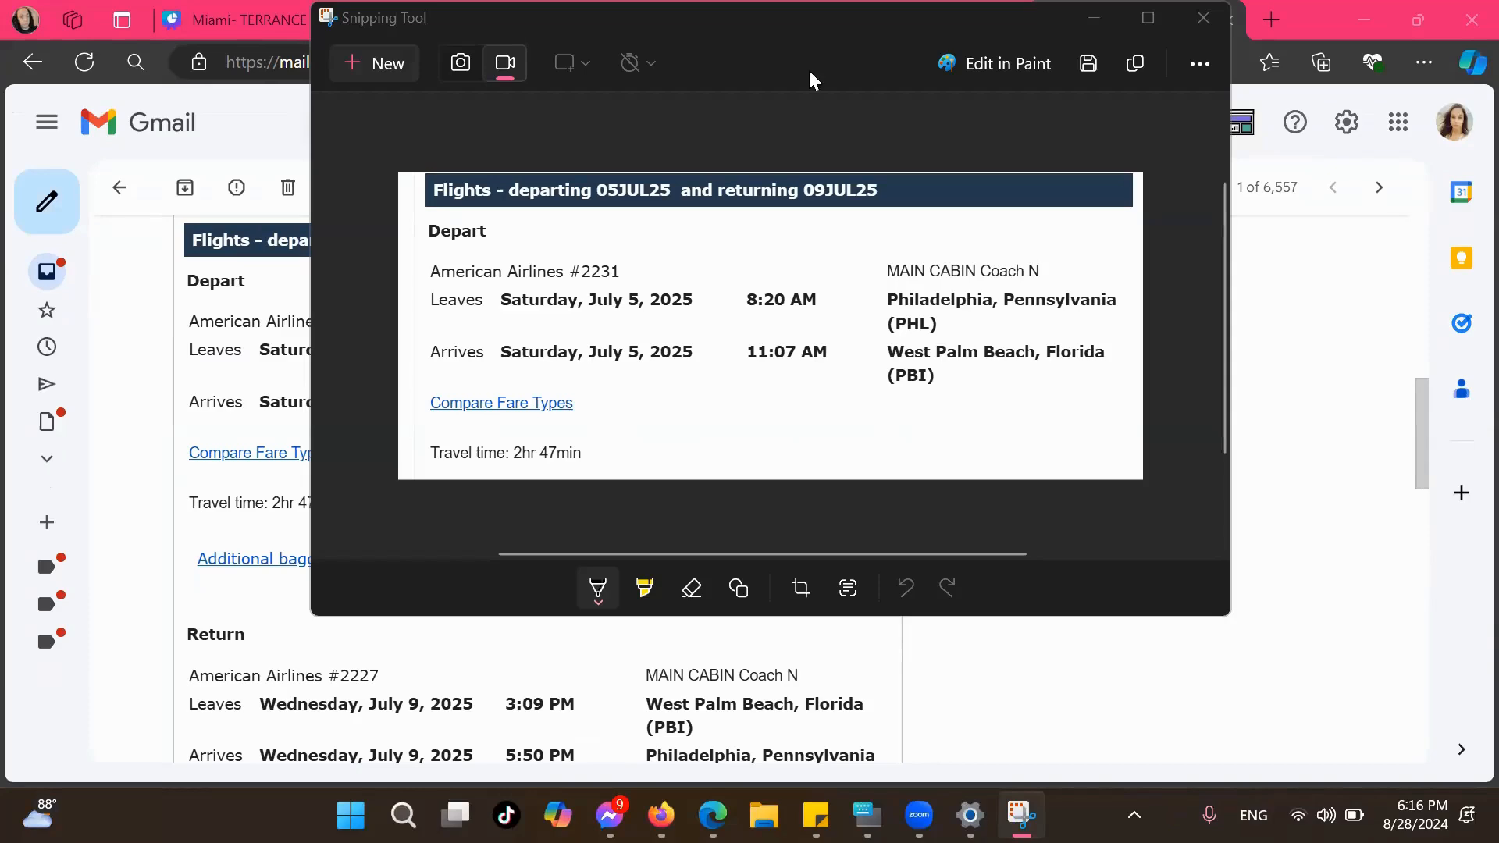
pyautogui.click(1101, 17)
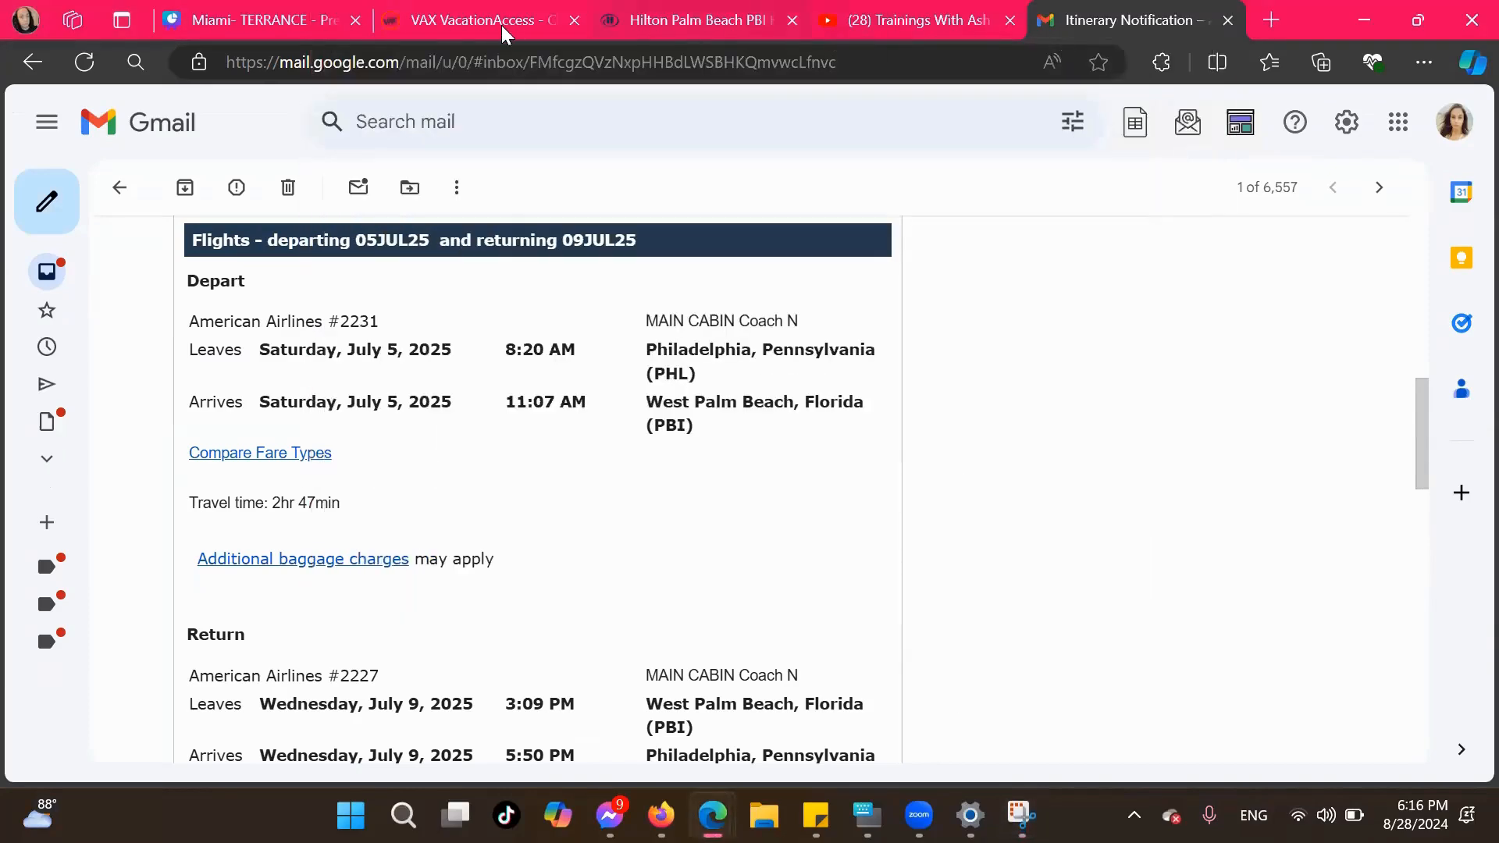
# Switch to the Canva design and delete the outbound placeholders on the Flight Information page: date line, SIN and ICN codes, dash and both times
pyautogui.click(222, 24)
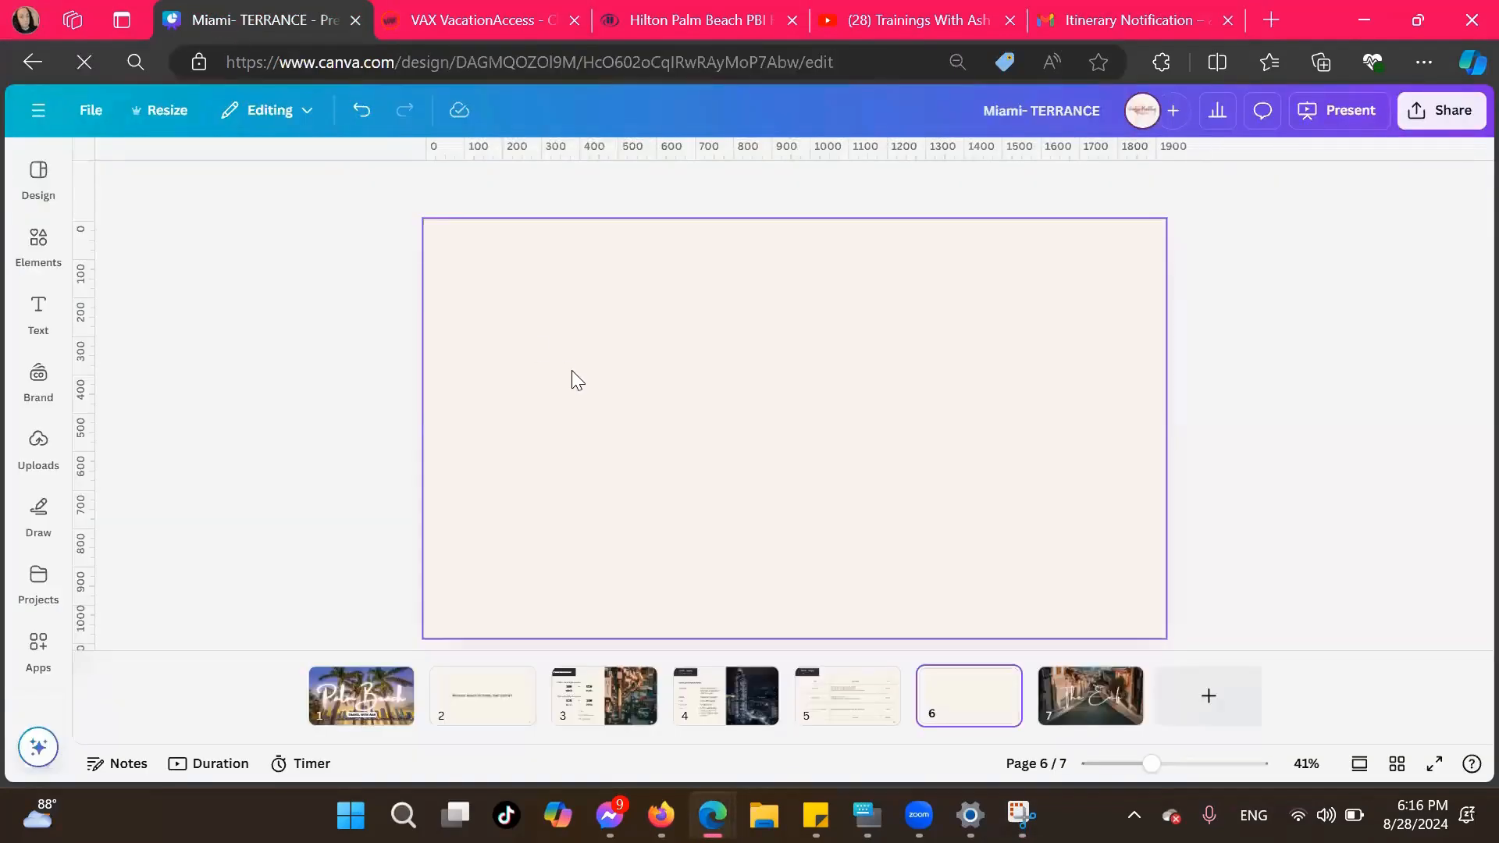
pyautogui.click(605, 695)
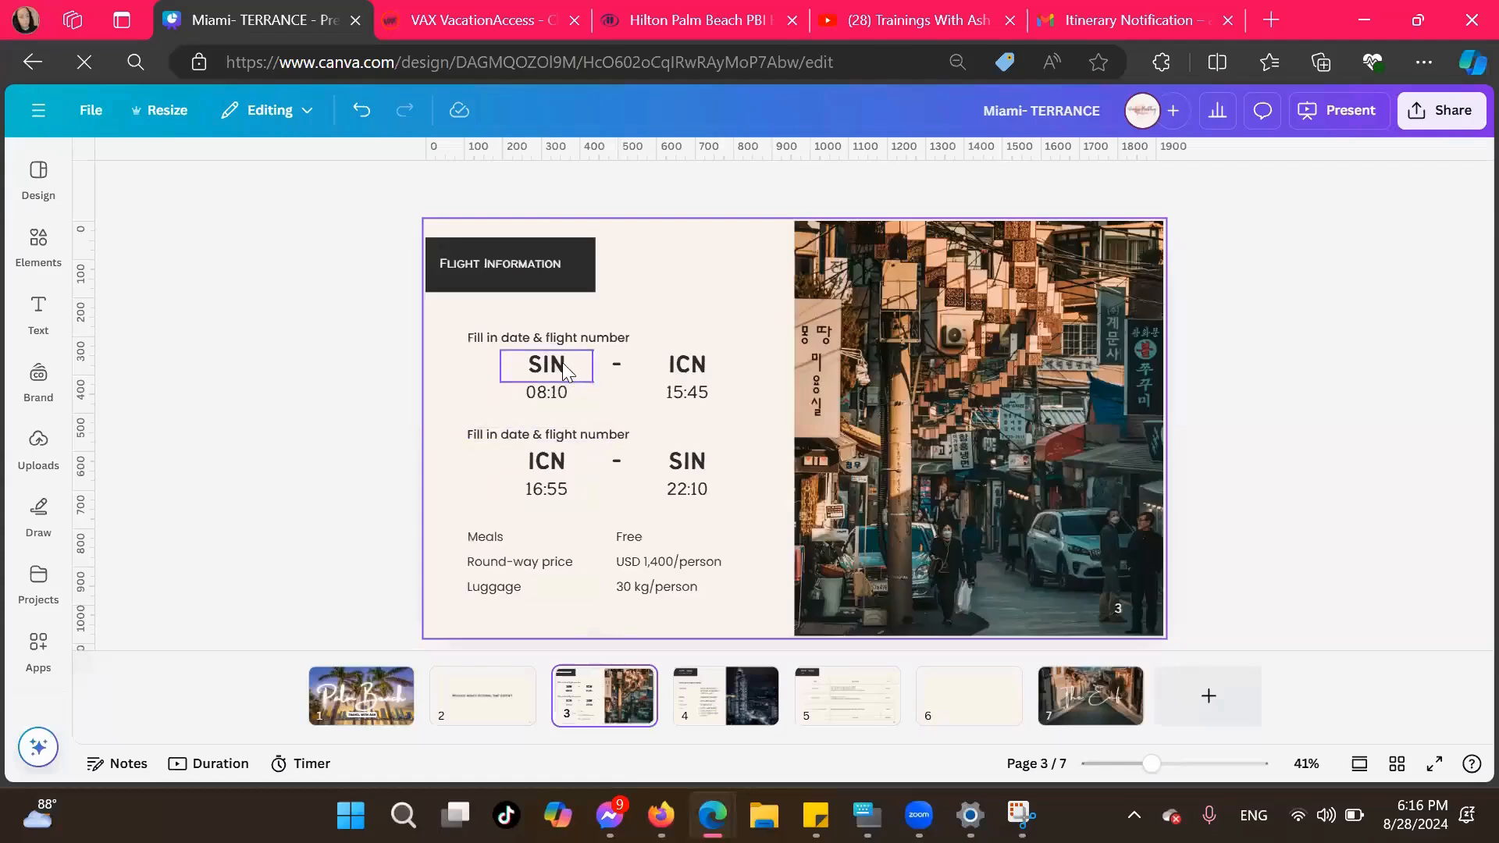
pyautogui.click(527, 343)
pyautogui.press('Delete')
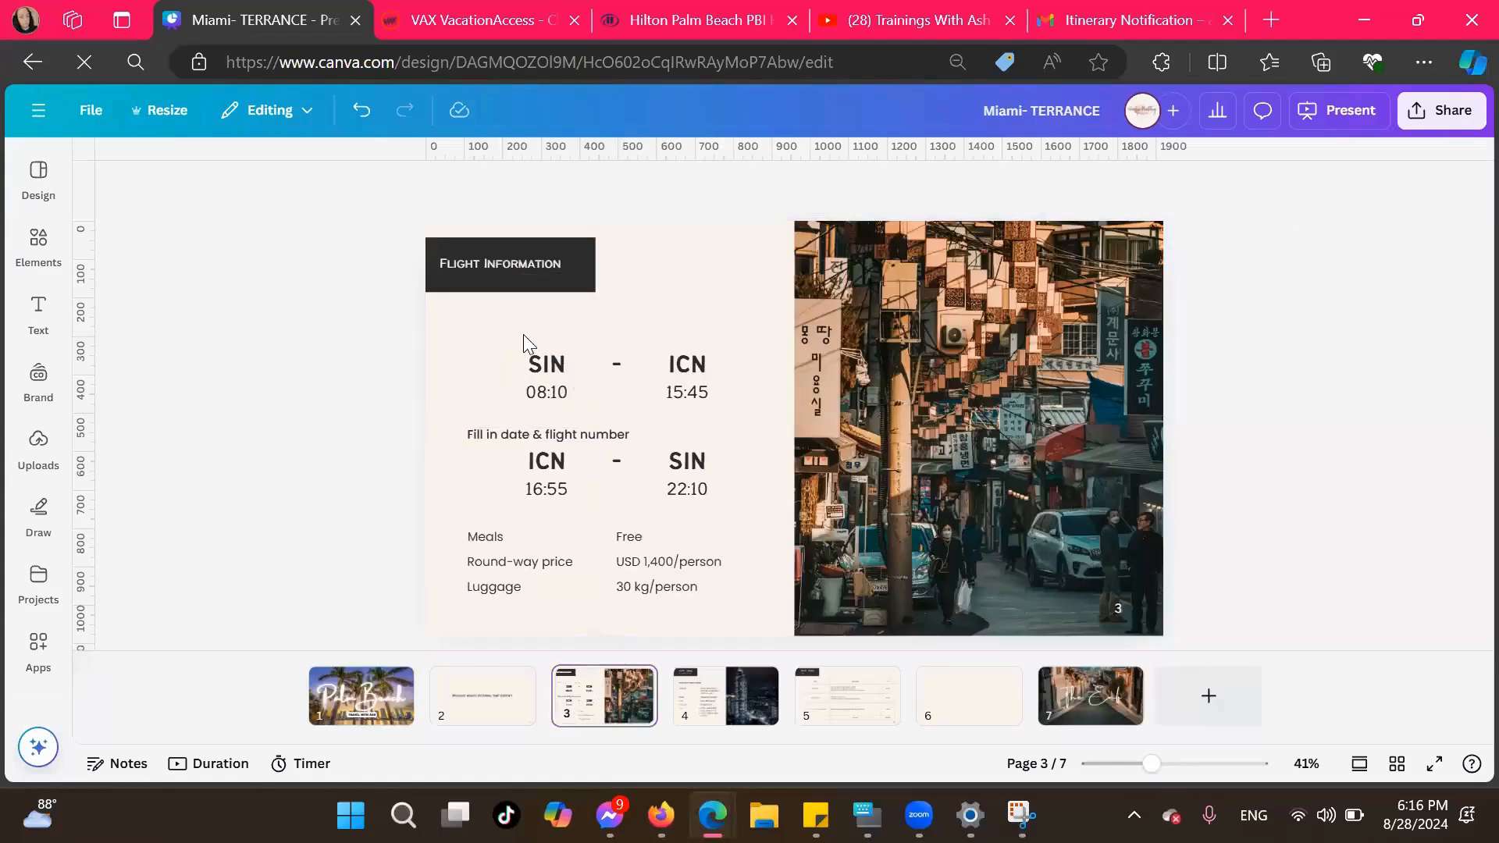
pyautogui.click(551, 366)
pyautogui.press('Delete')
pyautogui.click(703, 377)
pyautogui.press('Delete')
pyautogui.click(617, 365)
pyautogui.press('Delete')
pyautogui.click(686, 394)
pyautogui.press('Delete')
pyautogui.click(543, 398)
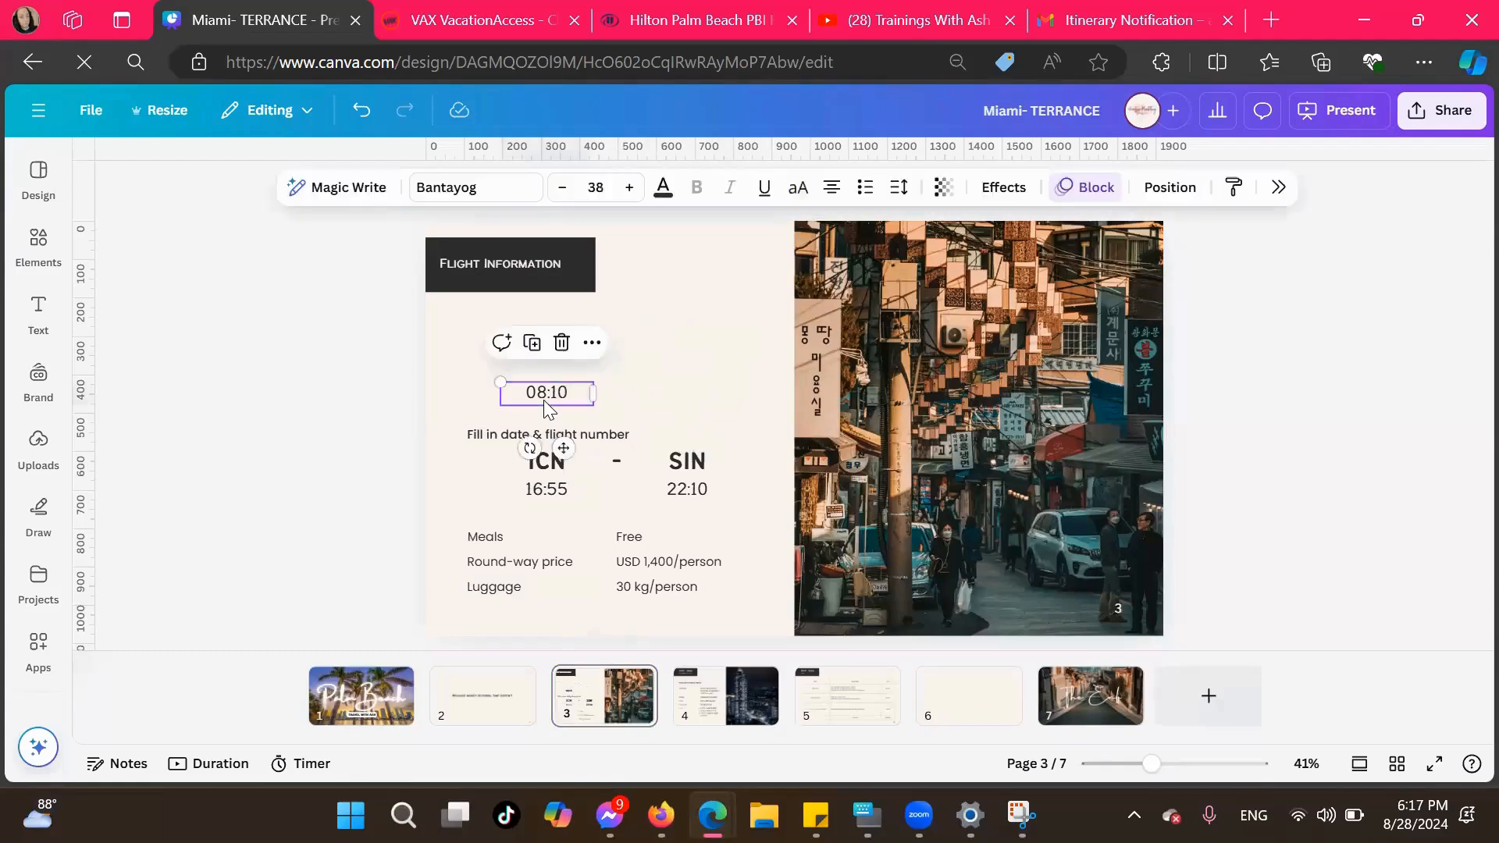
pyautogui.press('Delete')
# Delete the return flight's placeholder airport codes ICN and SIN and the times 16:55 and 22:10
pyautogui.click(549, 461)
pyautogui.press('Delete')
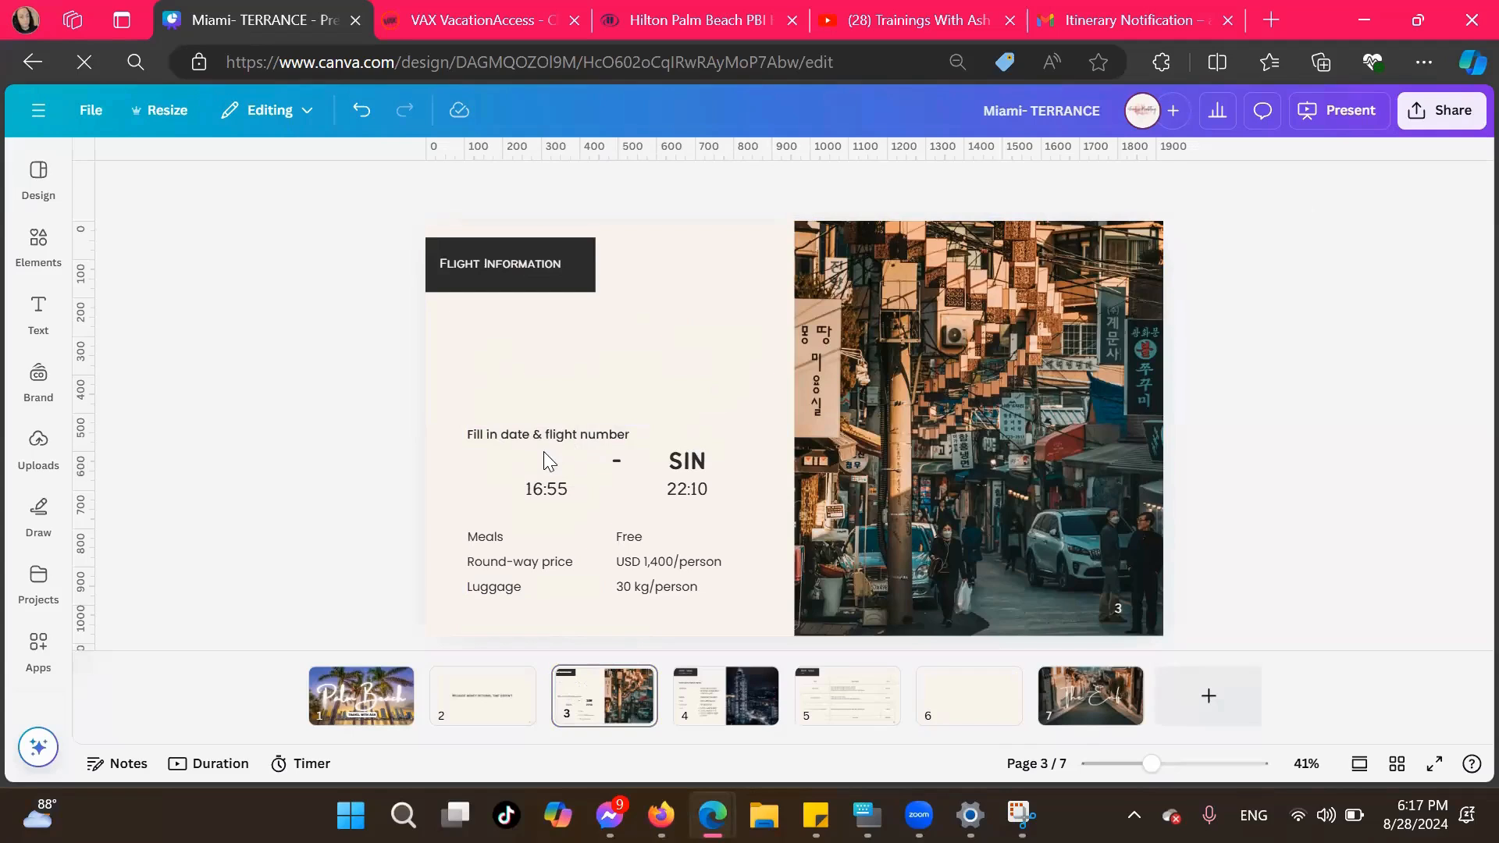
pyautogui.click(571, 502)
pyautogui.press('Delete')
pyautogui.click(703, 467)
pyautogui.press('Delete')
pyautogui.click(707, 487)
pyautogui.press('Delete')
# Delete the placeholder values for meals, round-way price and luggage on the Flight Information page
pyautogui.click(637, 535)
pyautogui.press('Delete')
pyautogui.click(639, 559)
pyautogui.press('Delete')
pyautogui.click(650, 584)
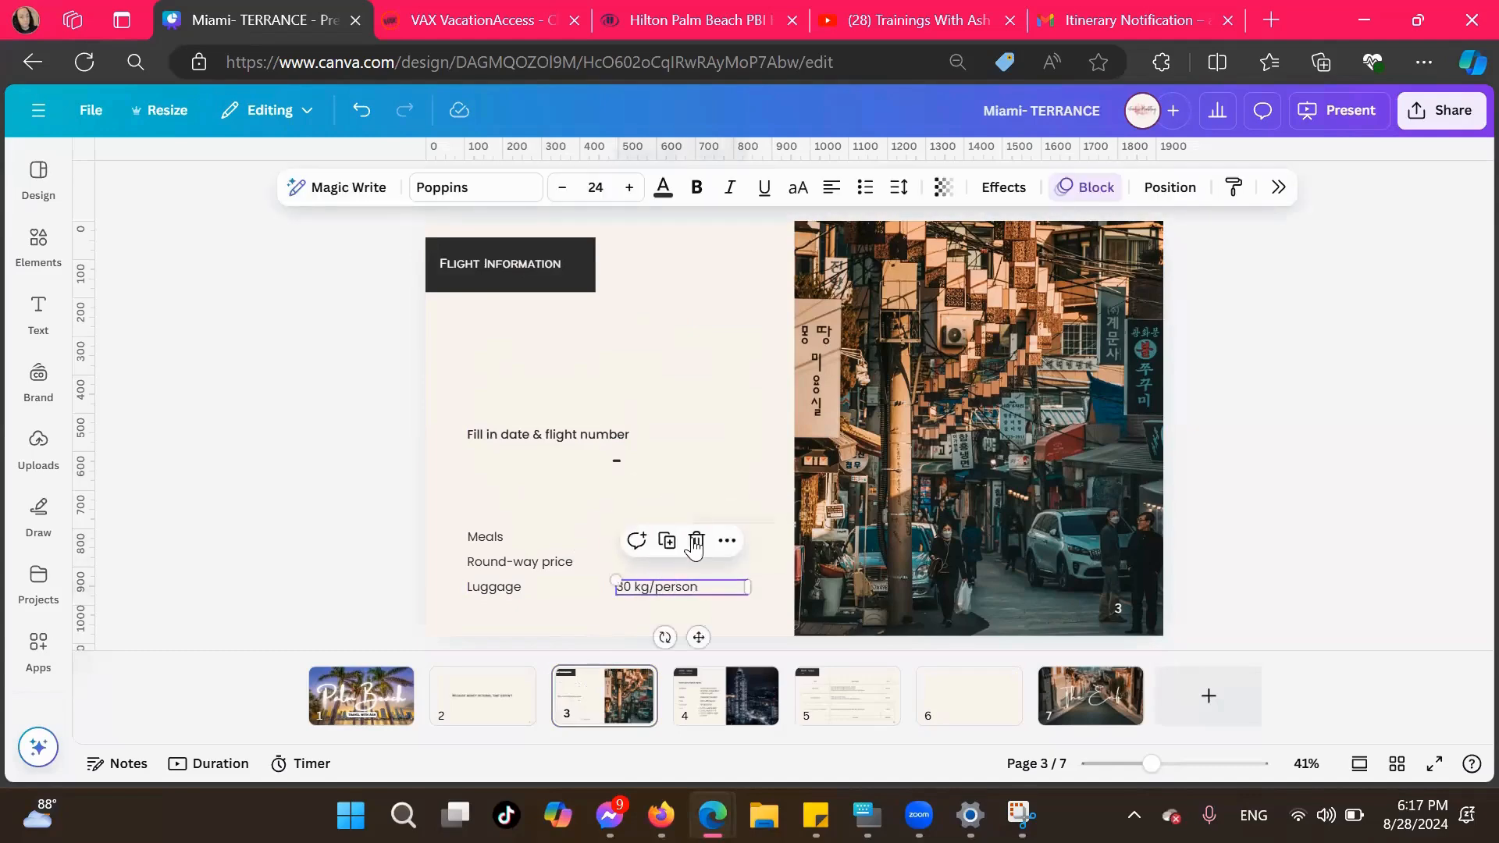
pyautogui.press('Delete')
# Delete the remaining return date line and dash, along with the Meals, Round-way price and Luggage labels
pyautogui.click(519, 429)
pyautogui.press('Delete')
pyautogui.click(612, 460)
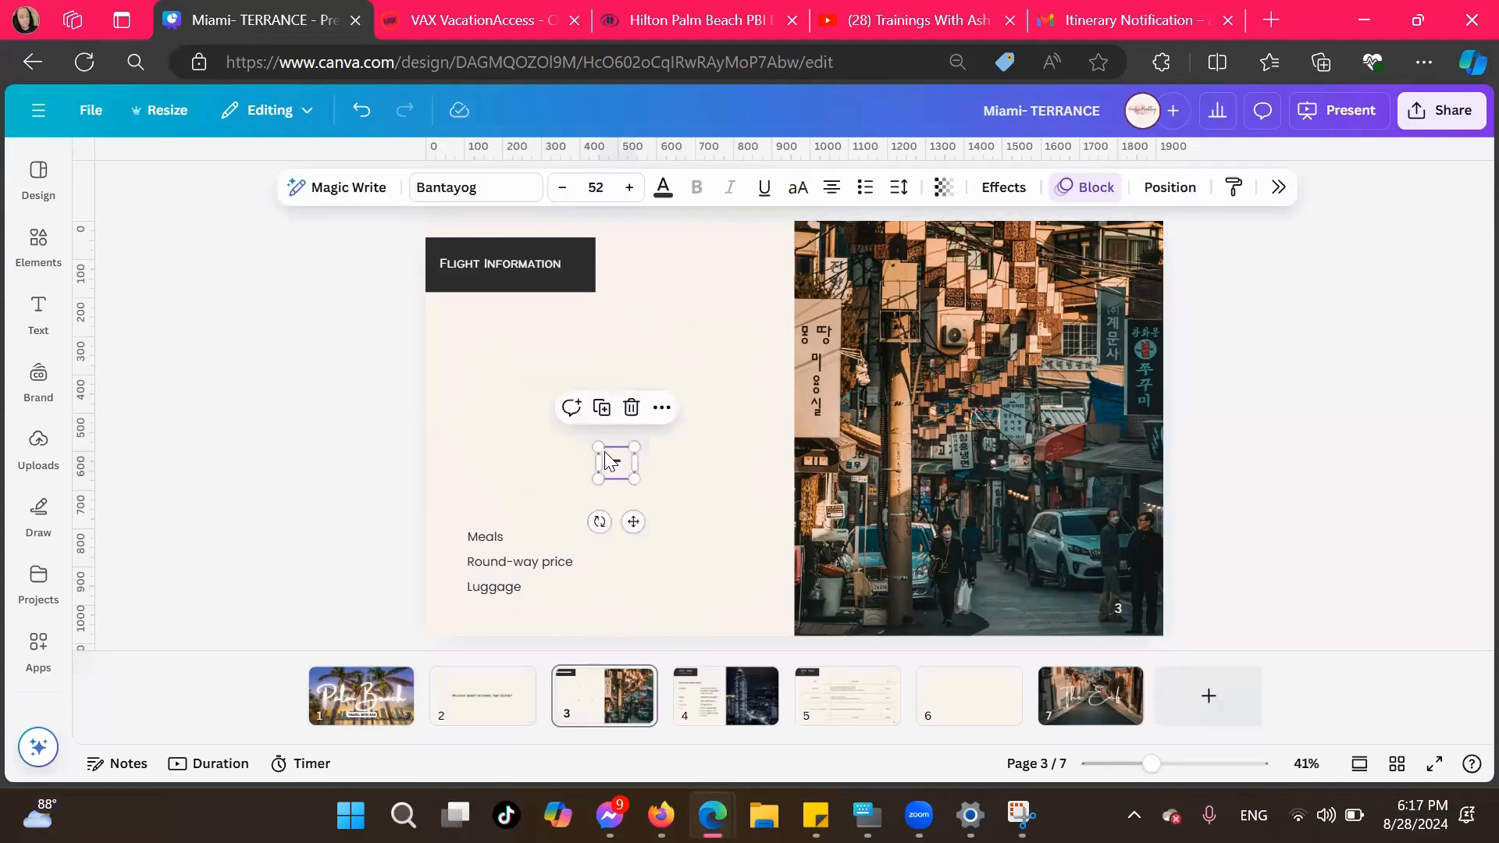
pyautogui.press('Delete')
pyautogui.click(488, 539)
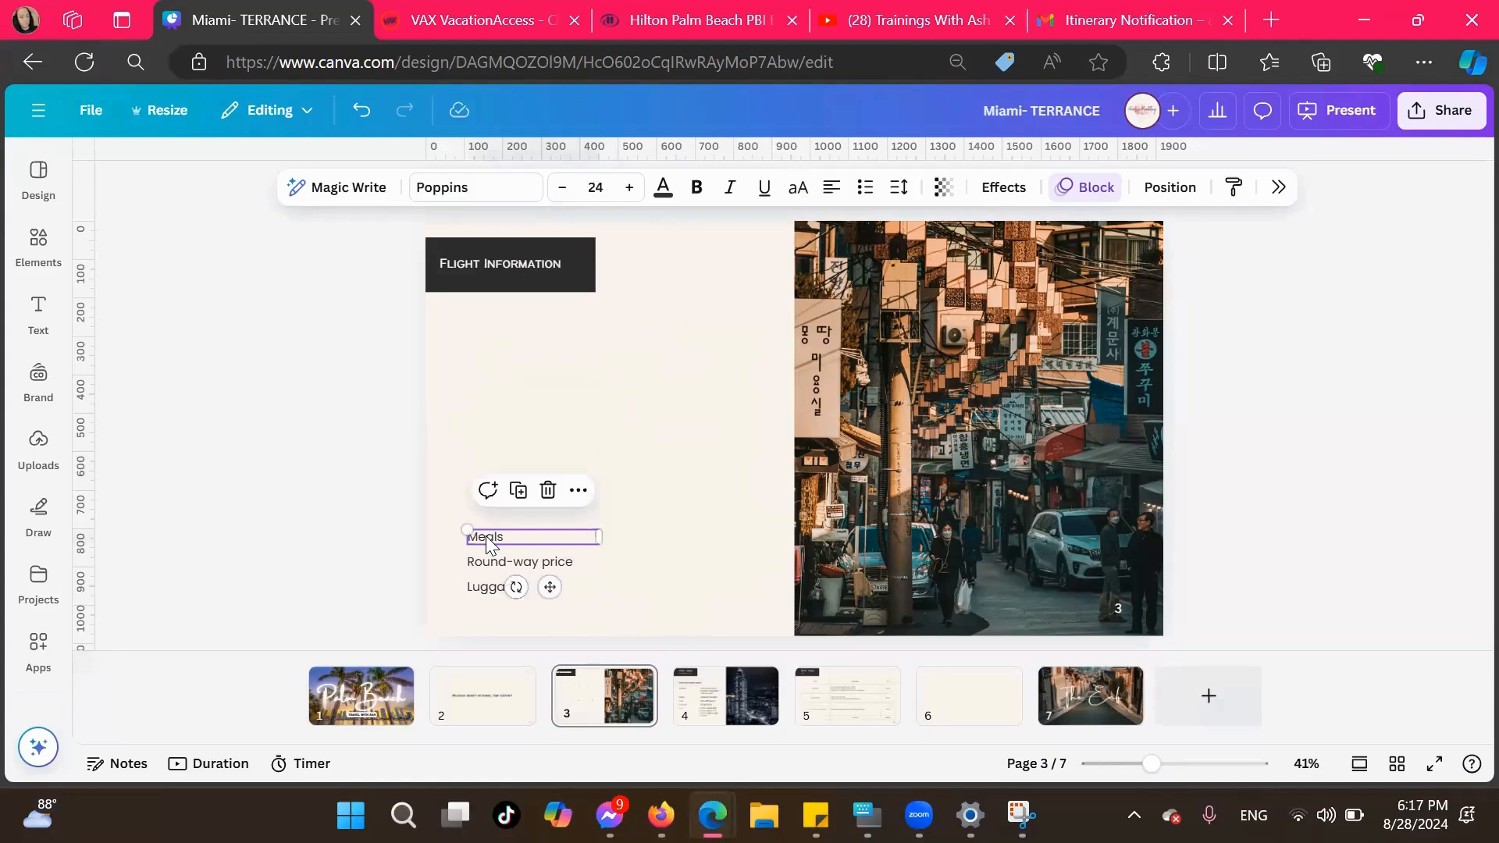
pyautogui.press('Delete')
pyautogui.click(500, 563)
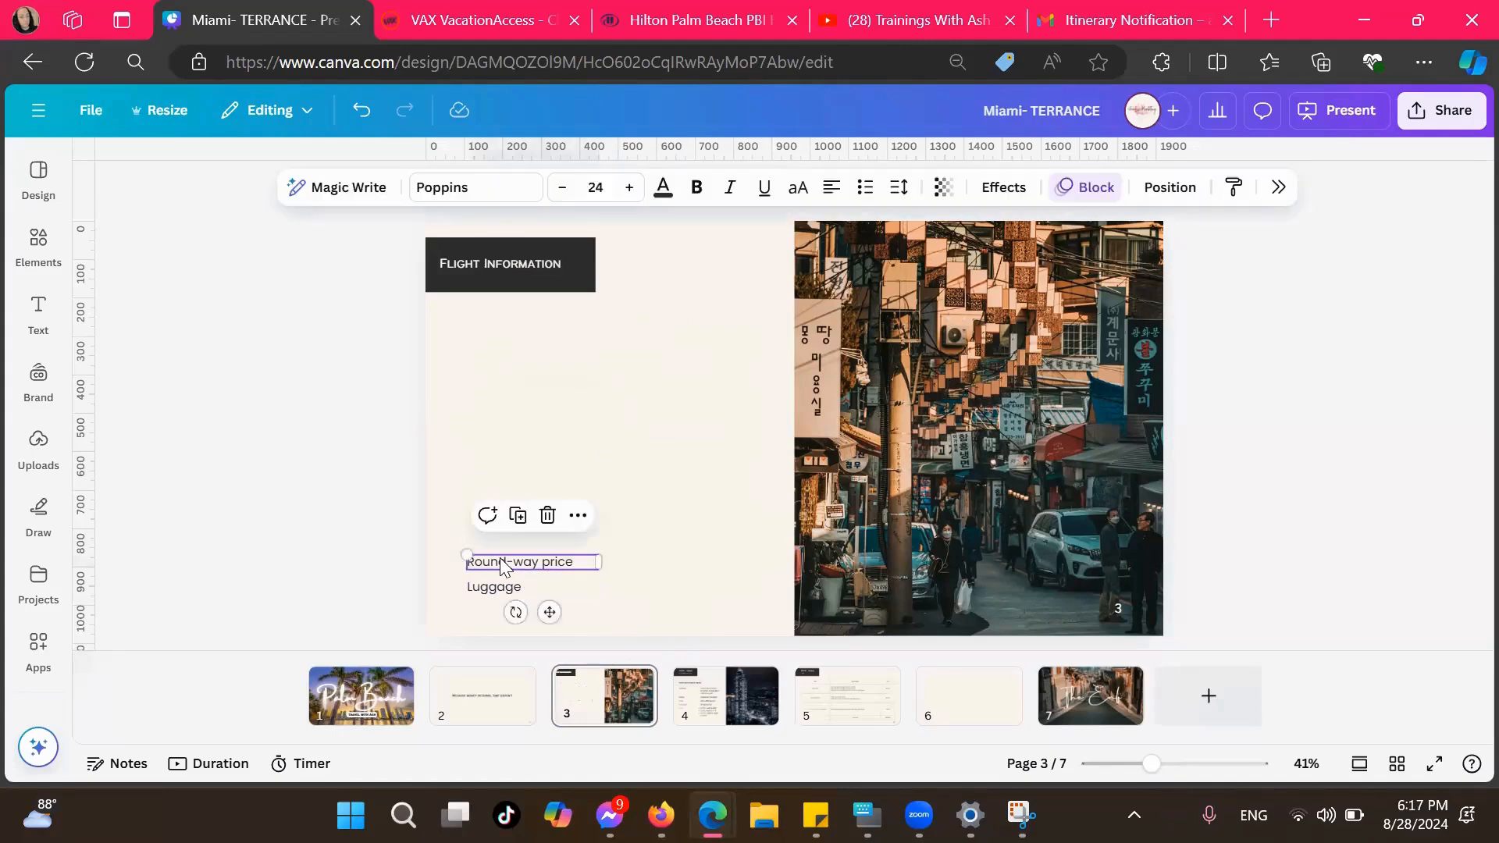
pyautogui.press('Delete')
pyautogui.click(510, 593)
pyautogui.click(548, 543)
# Paste the departing flight snip onto the Flight Information page and crop off its left border and everything below the arrival line
pyautogui.click(587, 504)
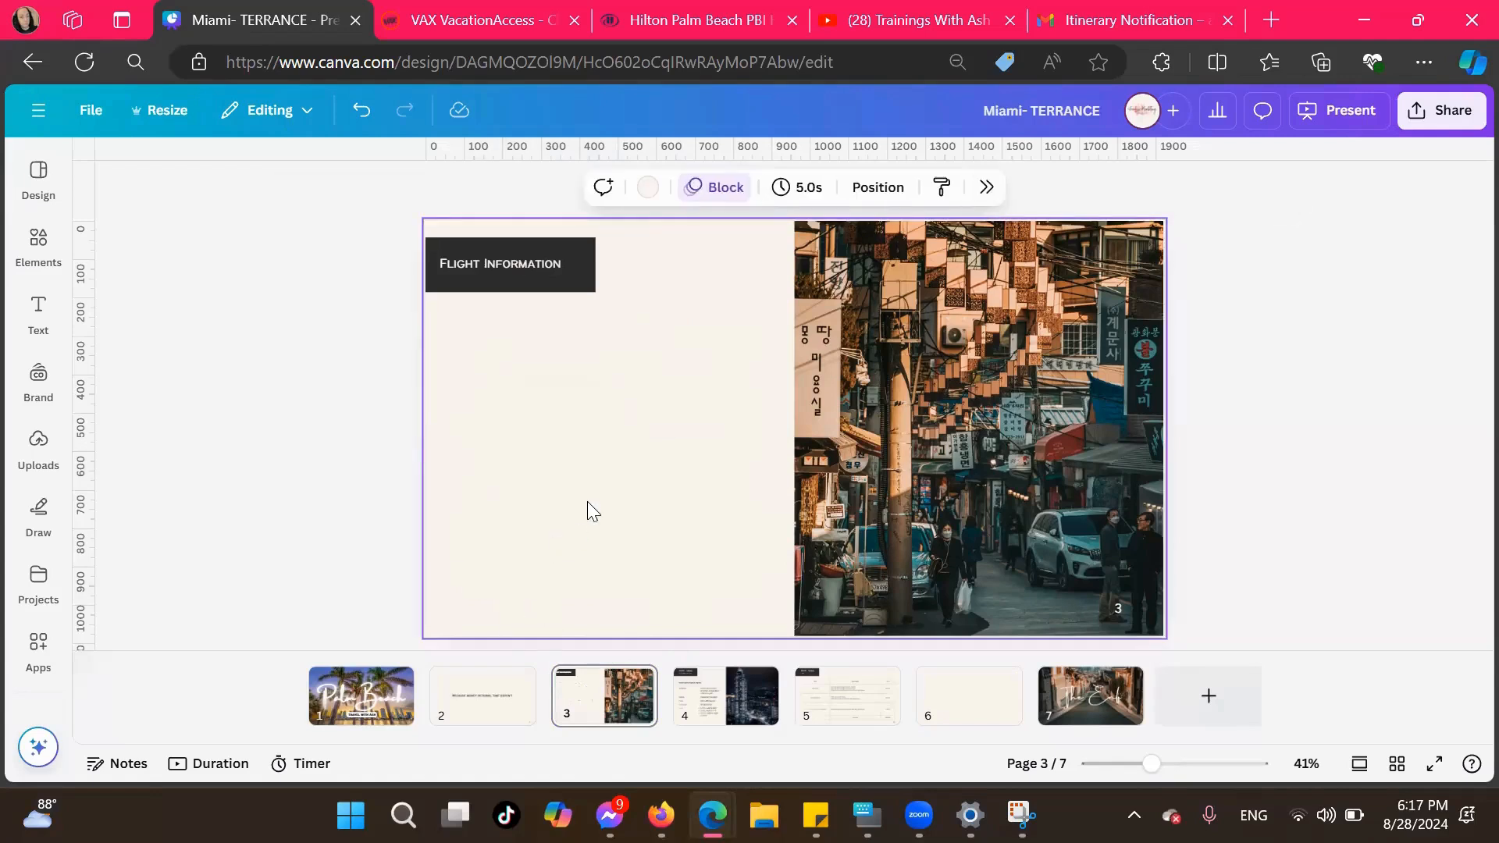
pyautogui.hotkey('ctrl', 'v')
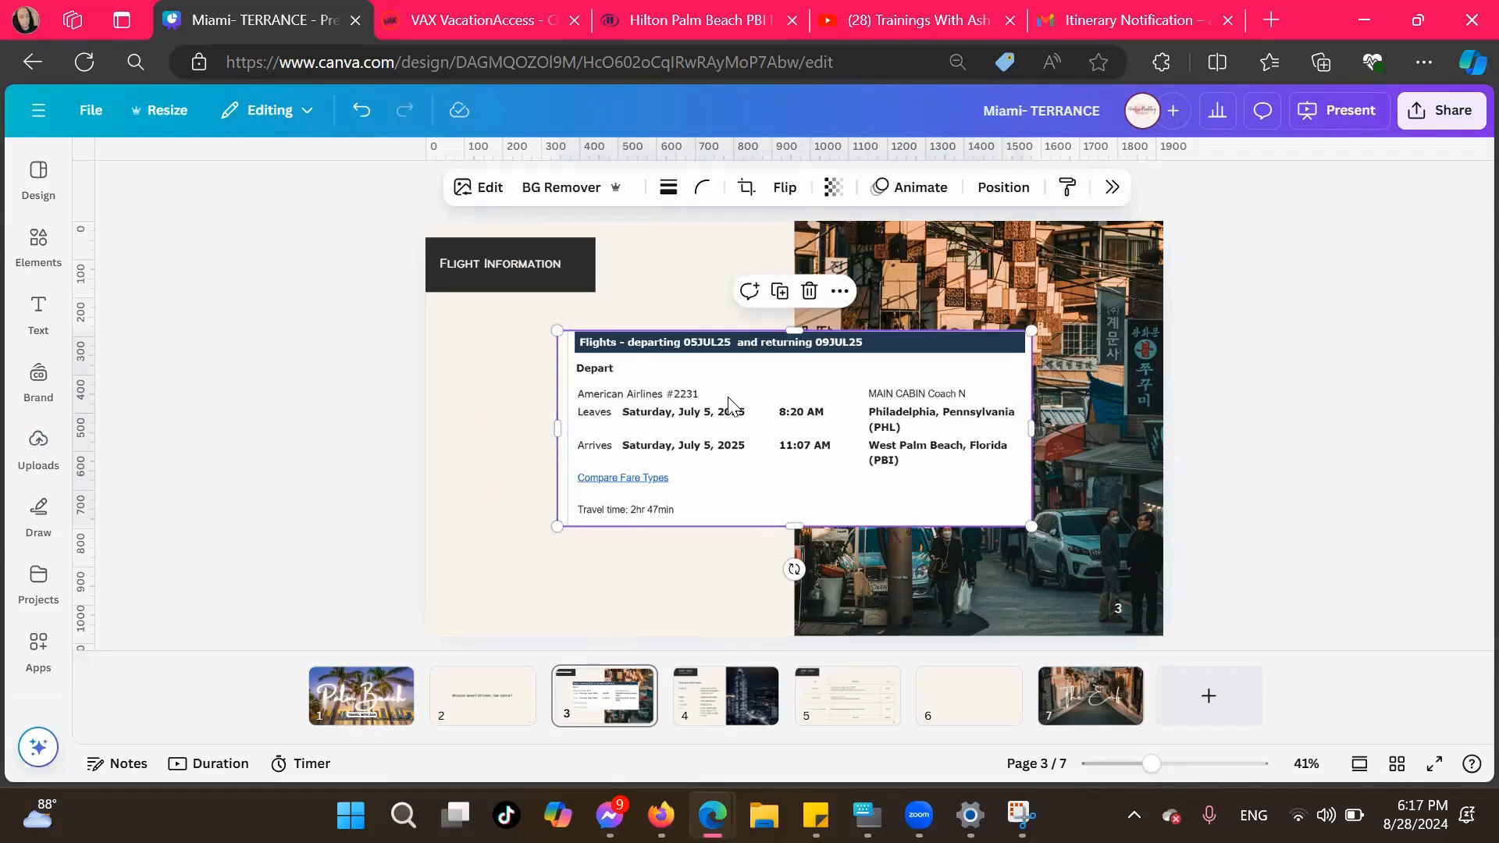
pyautogui.moveTo(566, 428); pyautogui.dragTo(571, 428)
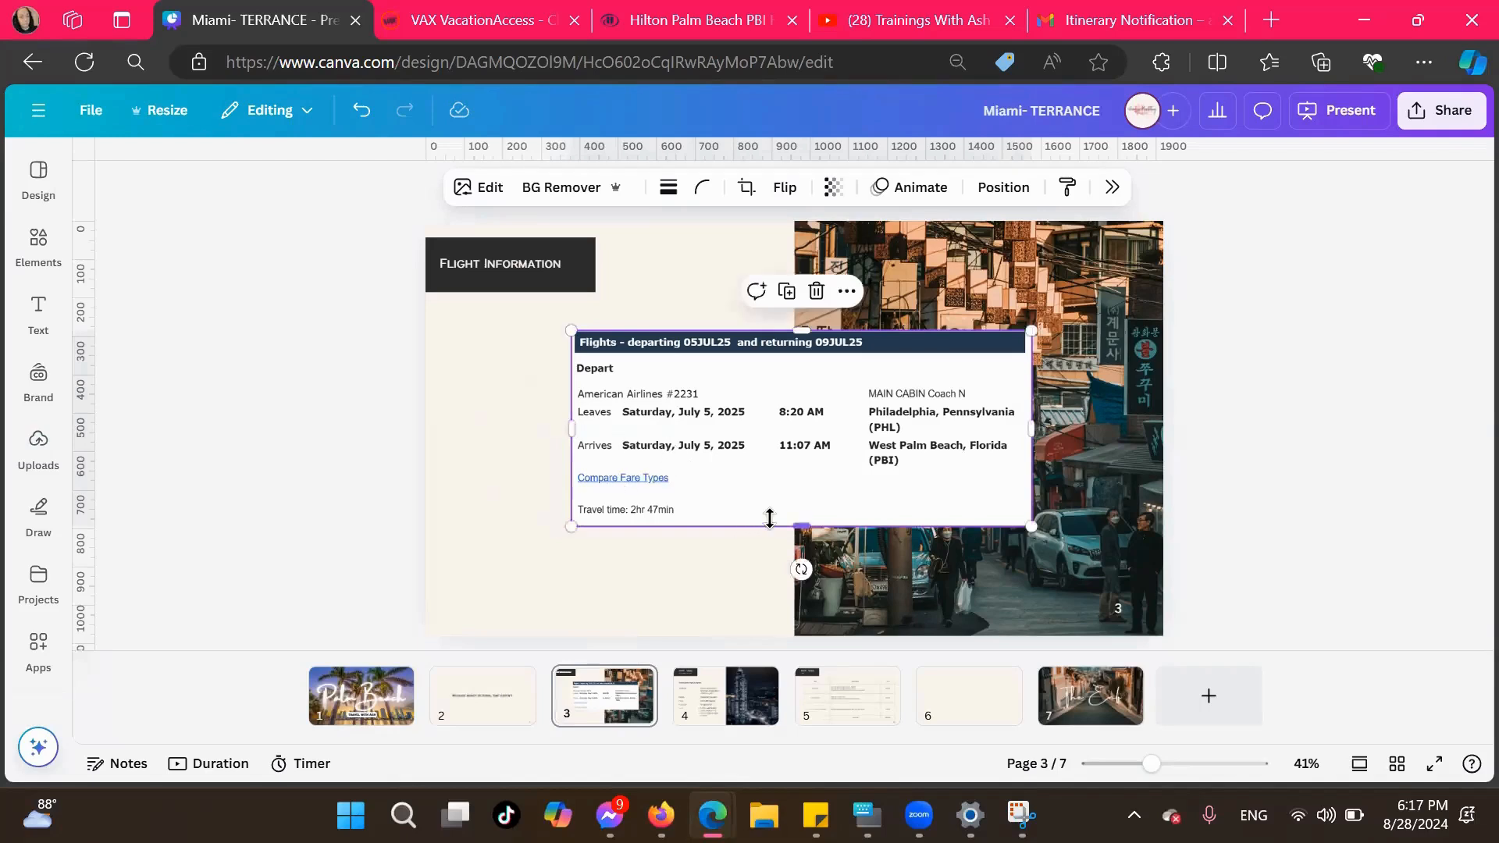
pyautogui.moveTo(773, 525); pyautogui.dragTo(773, 477)
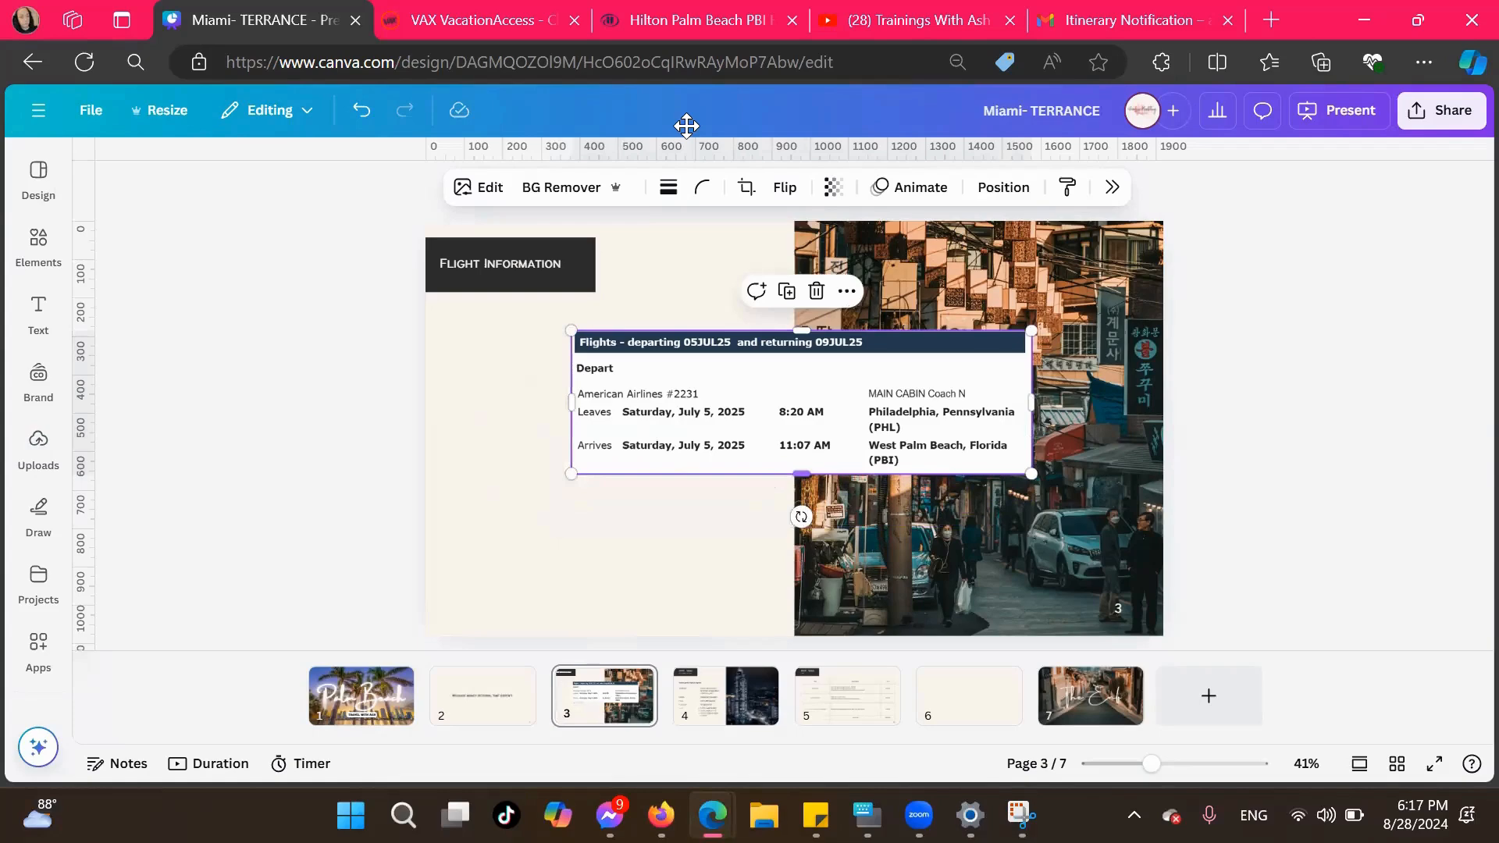
# Remove the white background from the departing flight snip, and delete the street photo on the Flight Information page
pyautogui.click(565, 187)
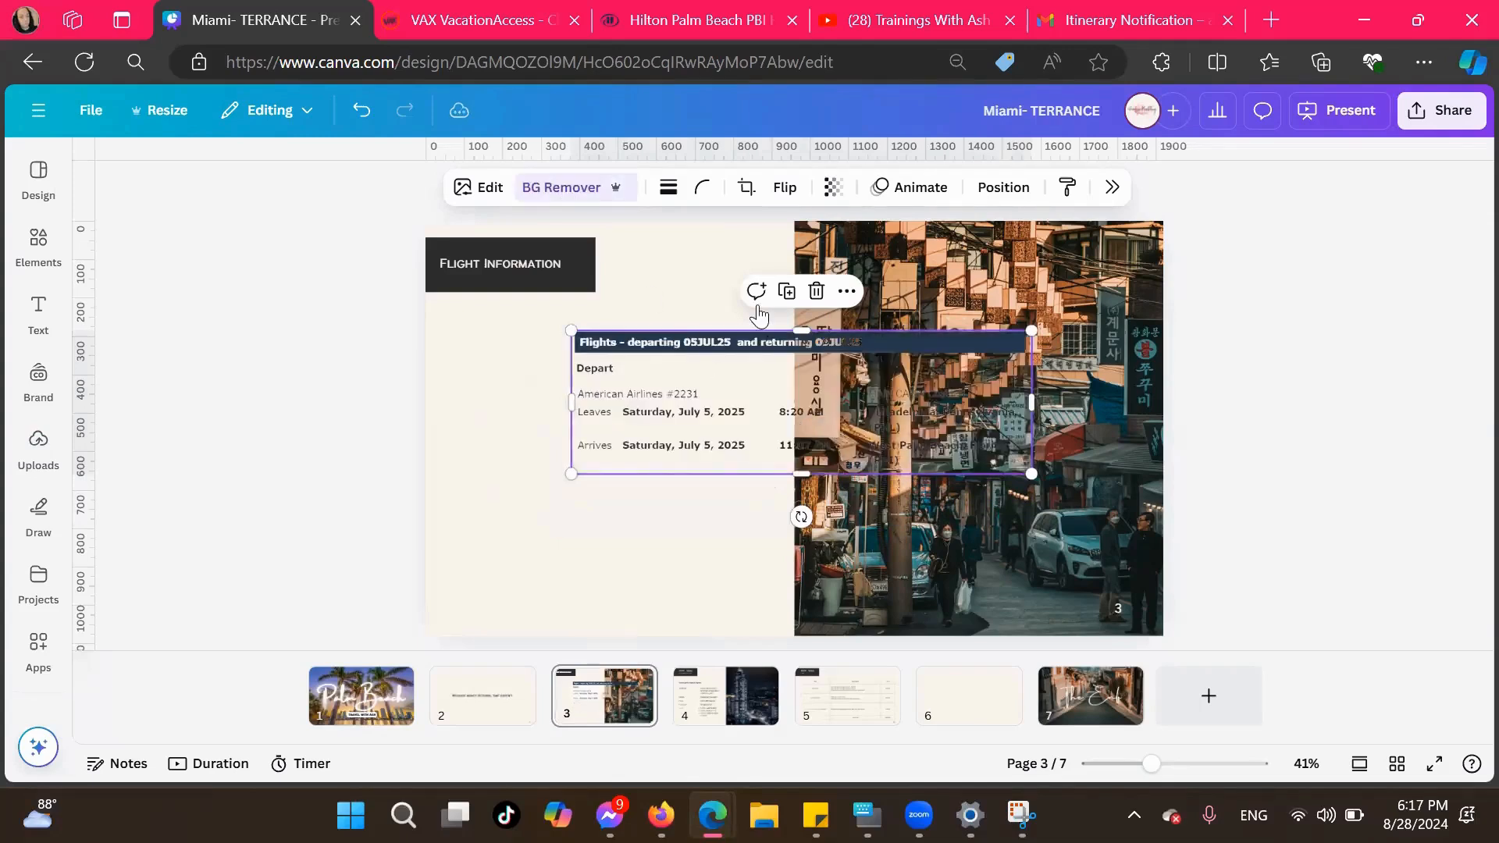
pyautogui.moveTo(669, 395); pyautogui.dragTo(472, 389)
pyautogui.click(937, 473)
pyautogui.moveTo(937, 474); pyautogui.dragTo(1024, 472)
pyautogui.press('Delete')
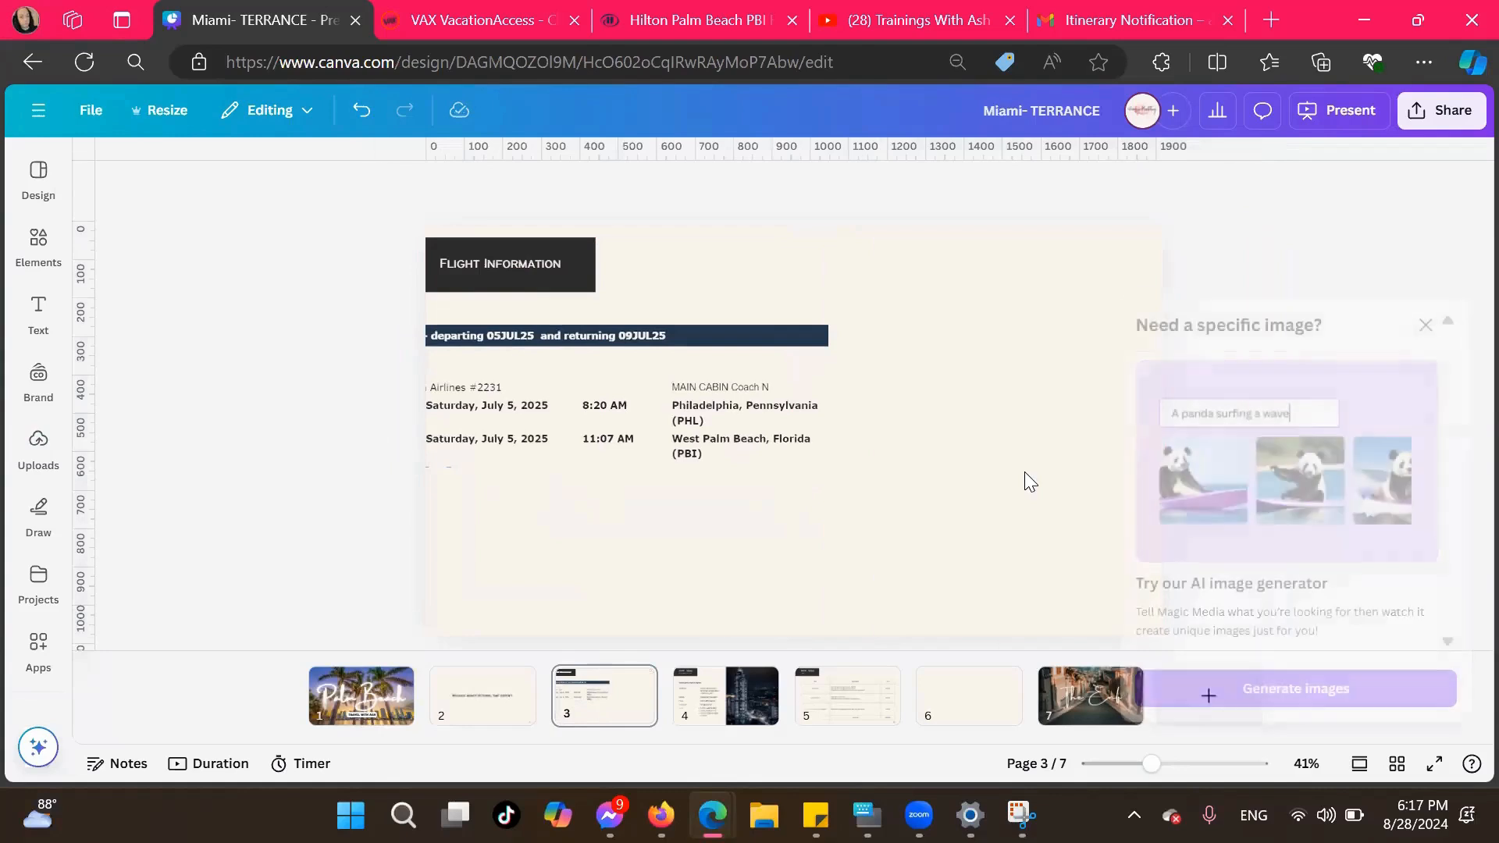
# Move the departing flight snip fully onto the page below the title, enlarge it slightly, and dismiss the AI image generator suggestion
pyautogui.click(799, 413)
pyautogui.moveTo(743, 375); pyautogui.dragTo(940, 354)
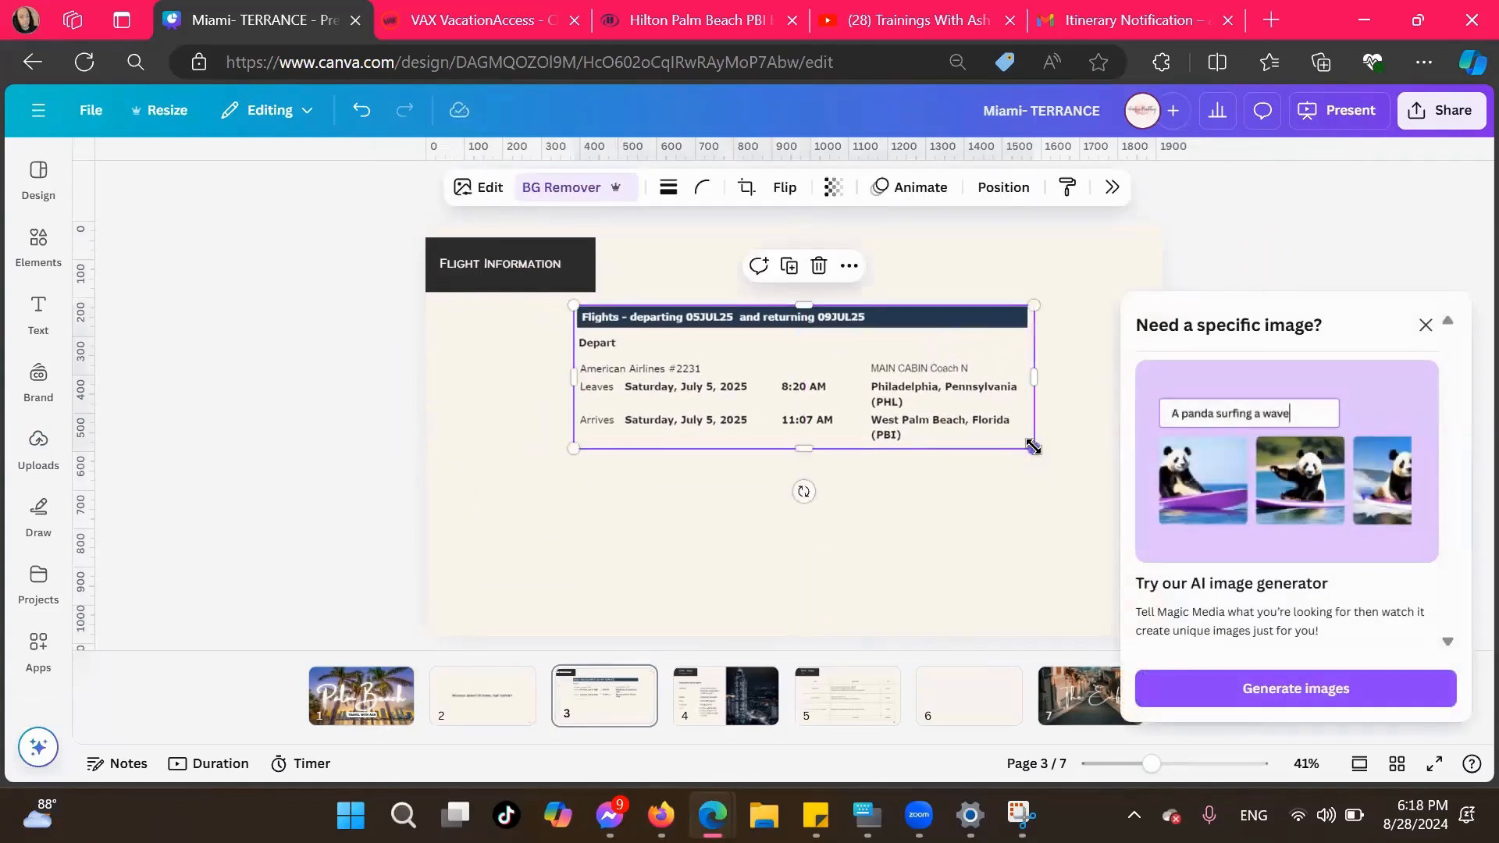
pyautogui.moveTo(1034, 447); pyautogui.dragTo(1075, 489)
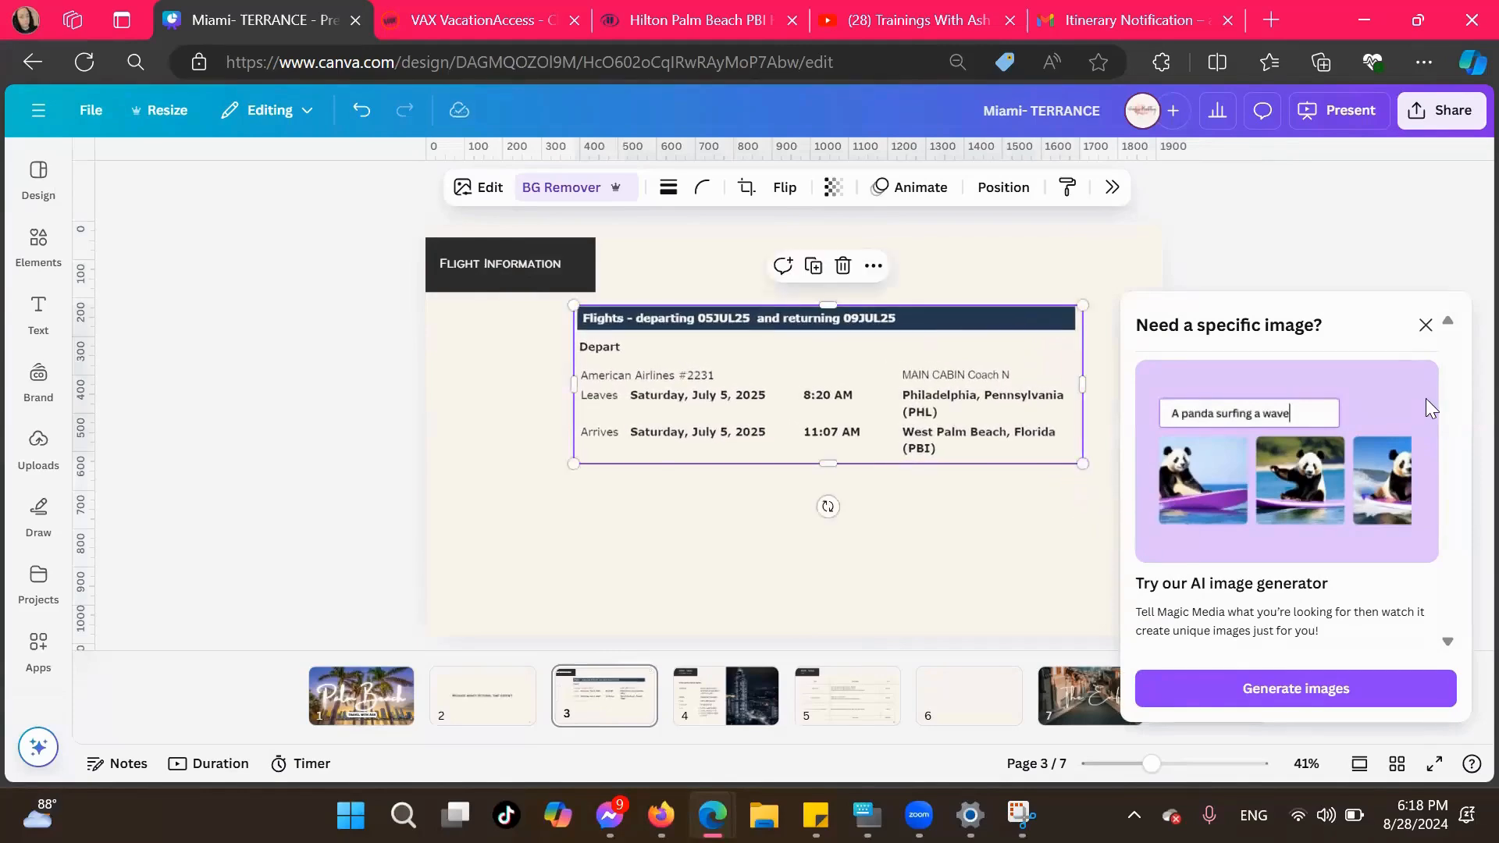
pyautogui.click(1427, 324)
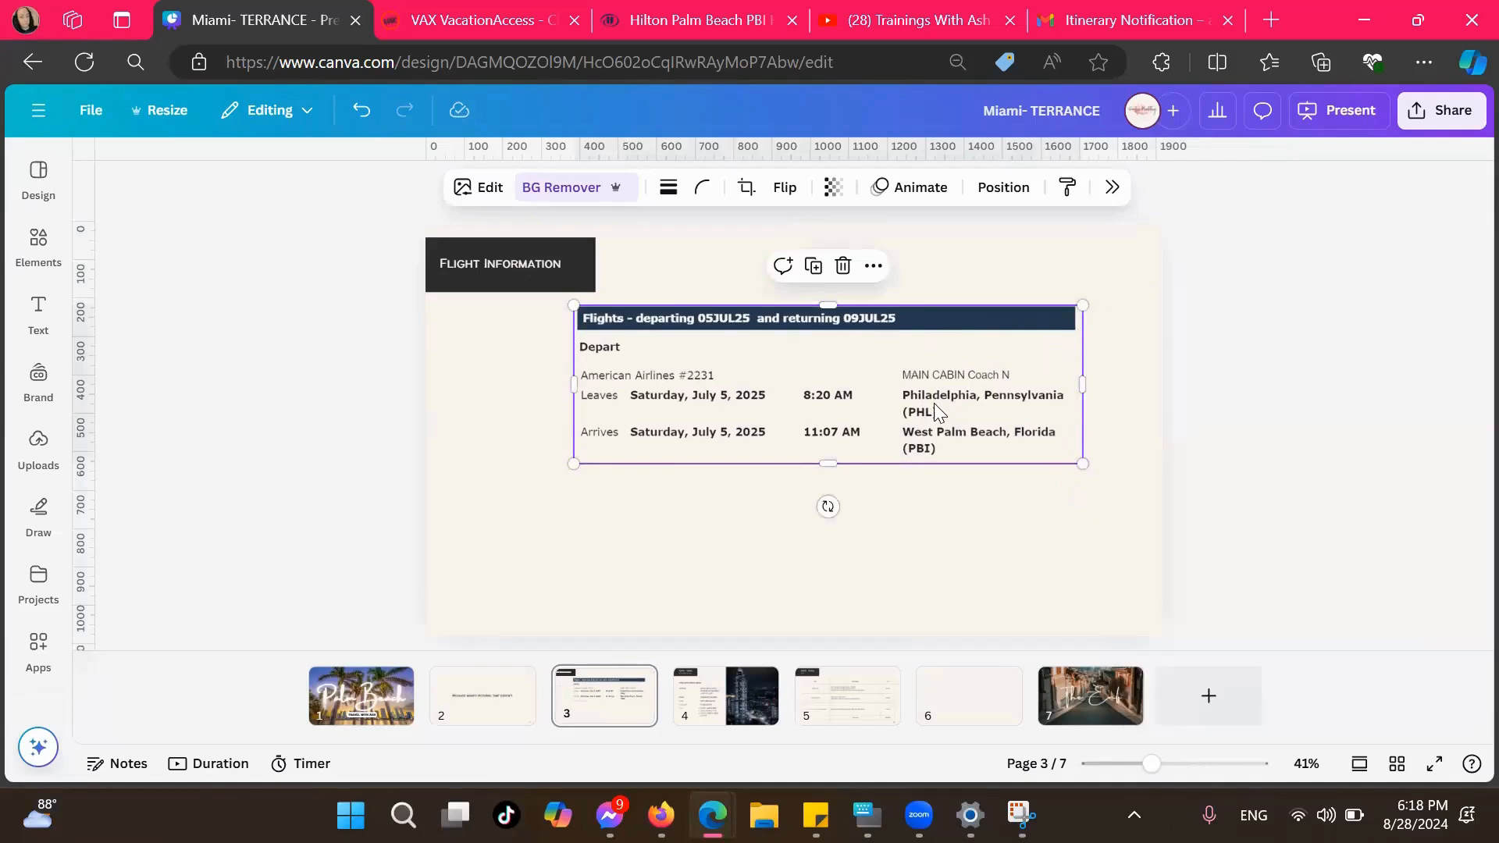
# Switch to the itinerary email in Gmail and snip the Return flight block, from its heading to the arrival line in Philadelphia
pyautogui.click(1113, 19)
pyautogui.scroll(-3, 500, 503)
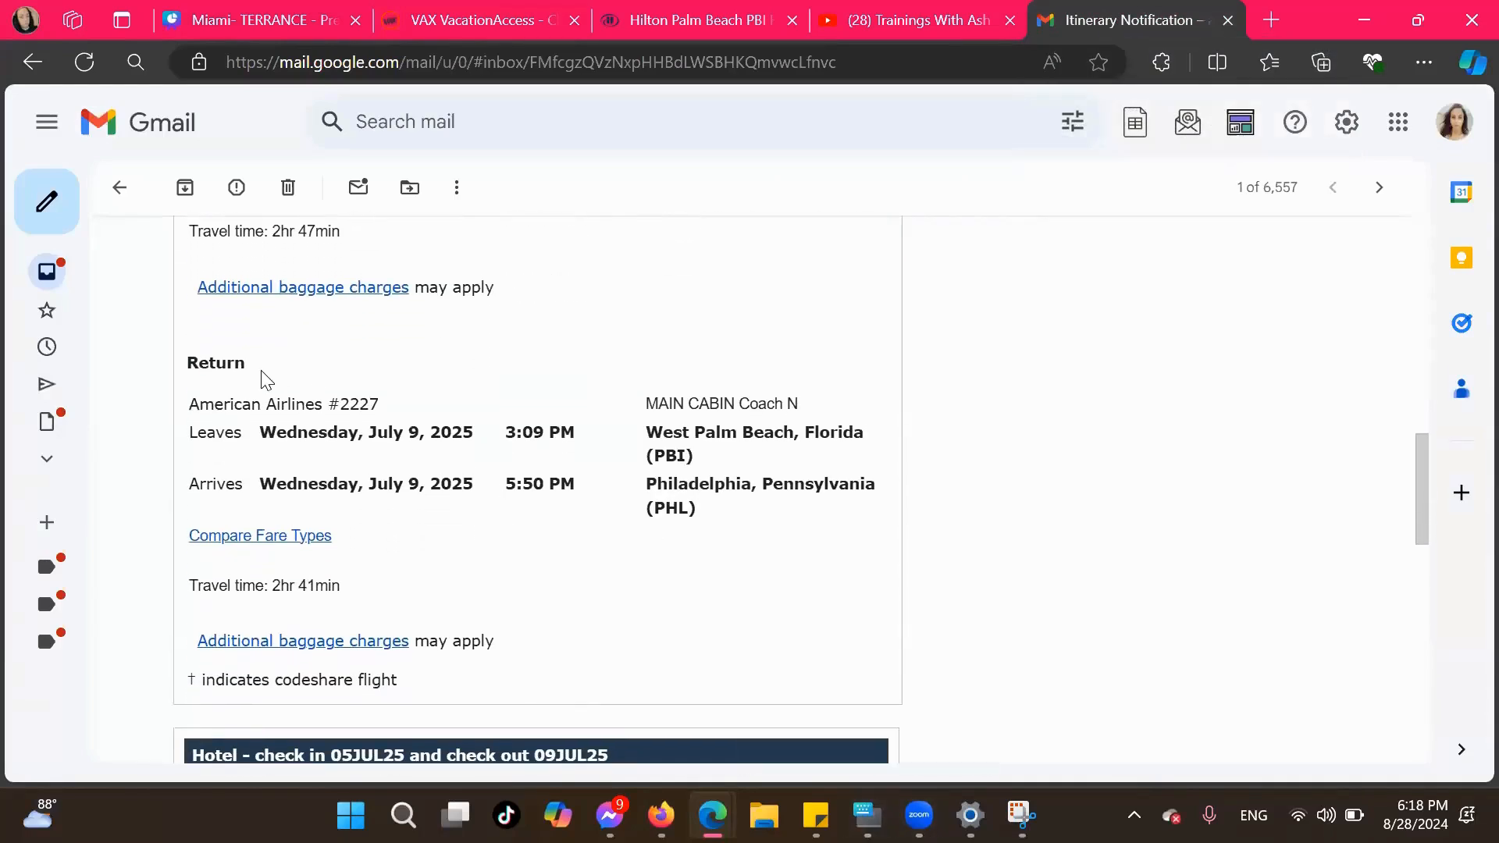
pyautogui.moveTo(184, 364); pyautogui.dragTo(457, 594)
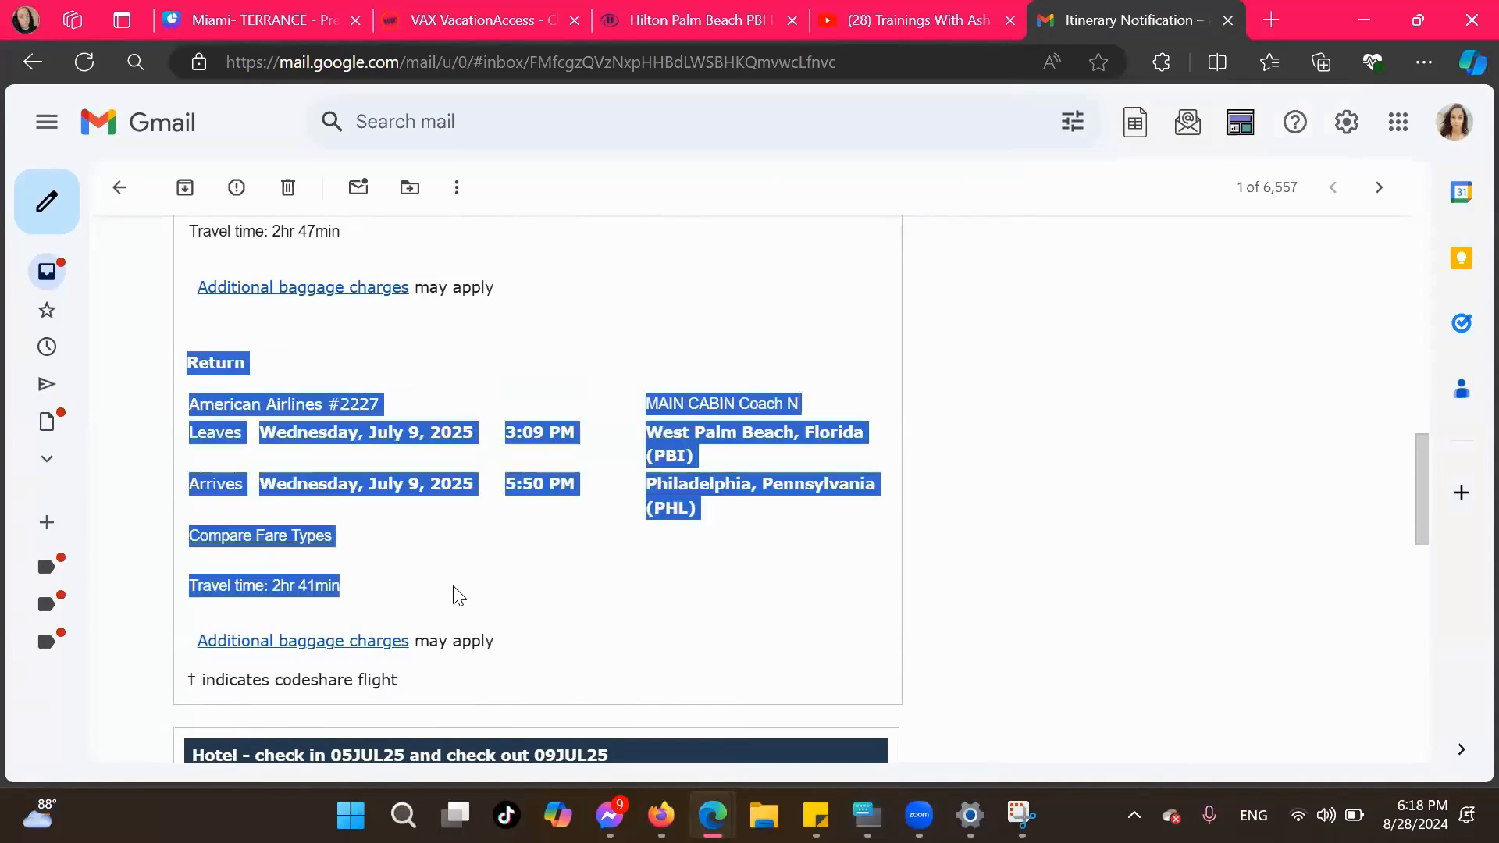
pyautogui.click(1023, 625)
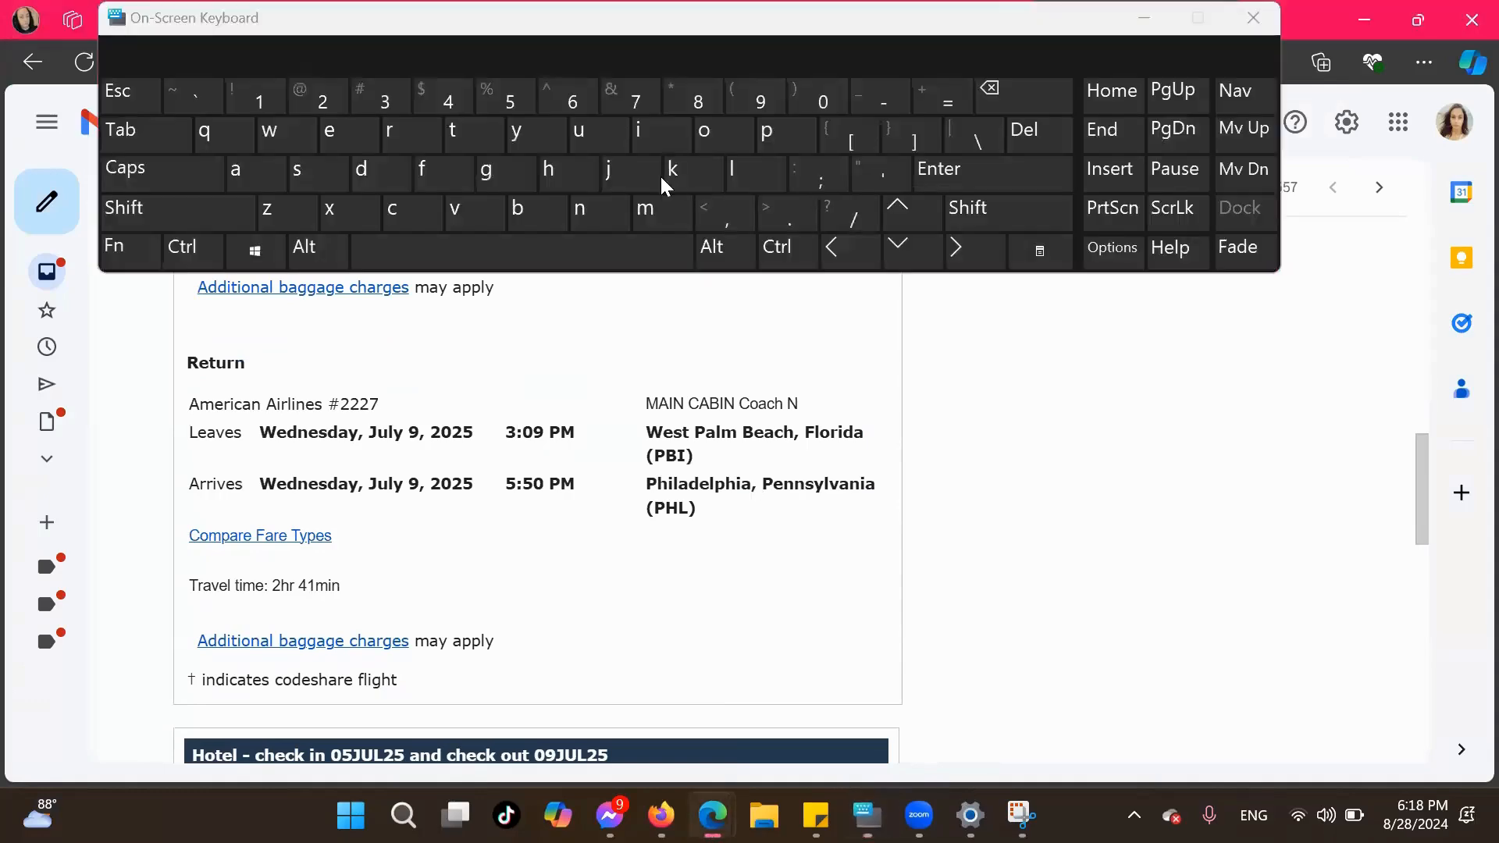
pyautogui.click(1142, 19)
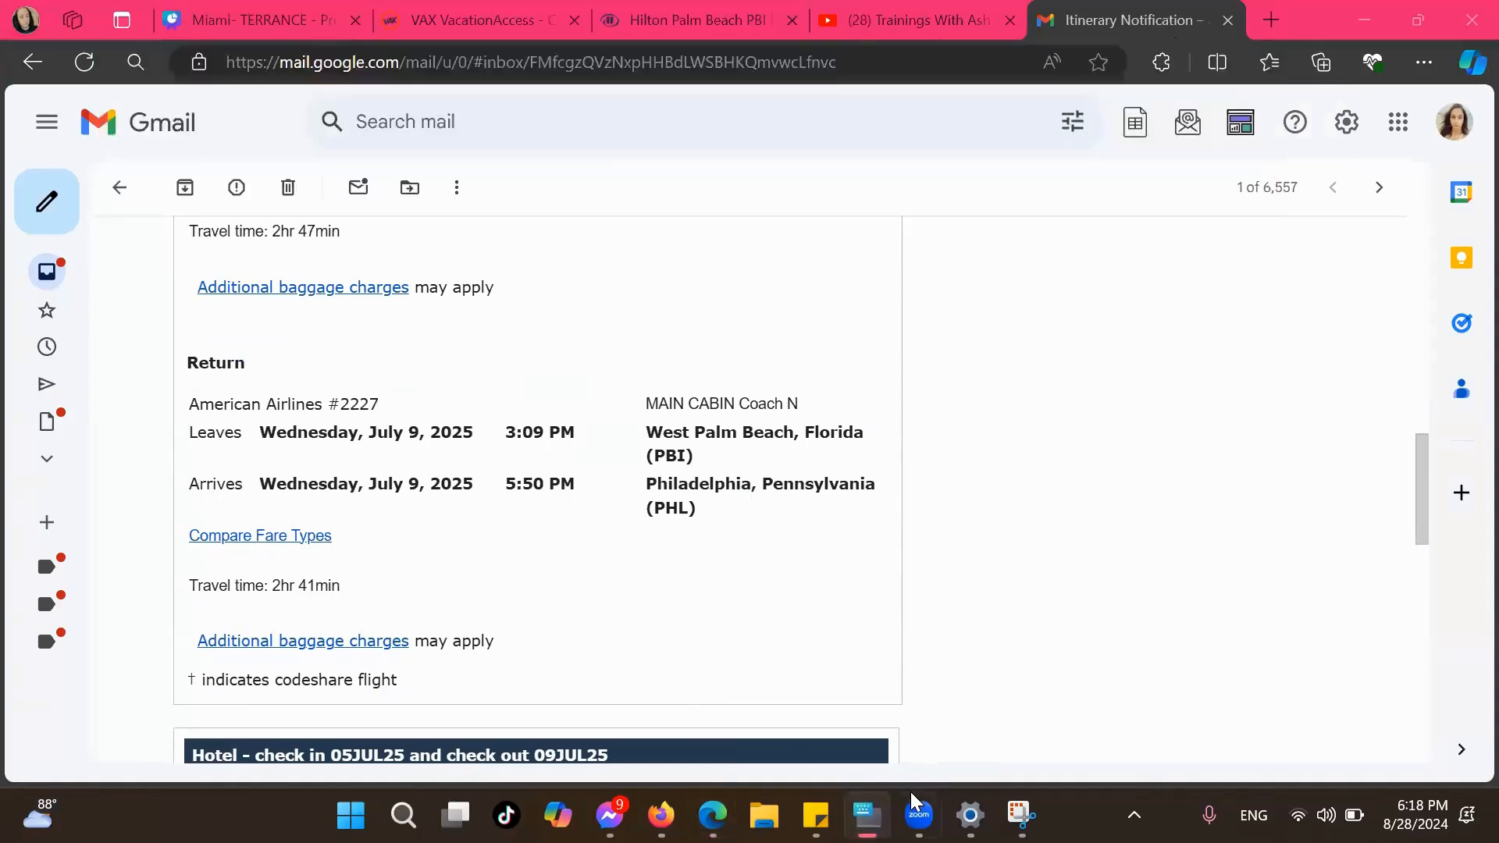
pyautogui.click(1022, 815)
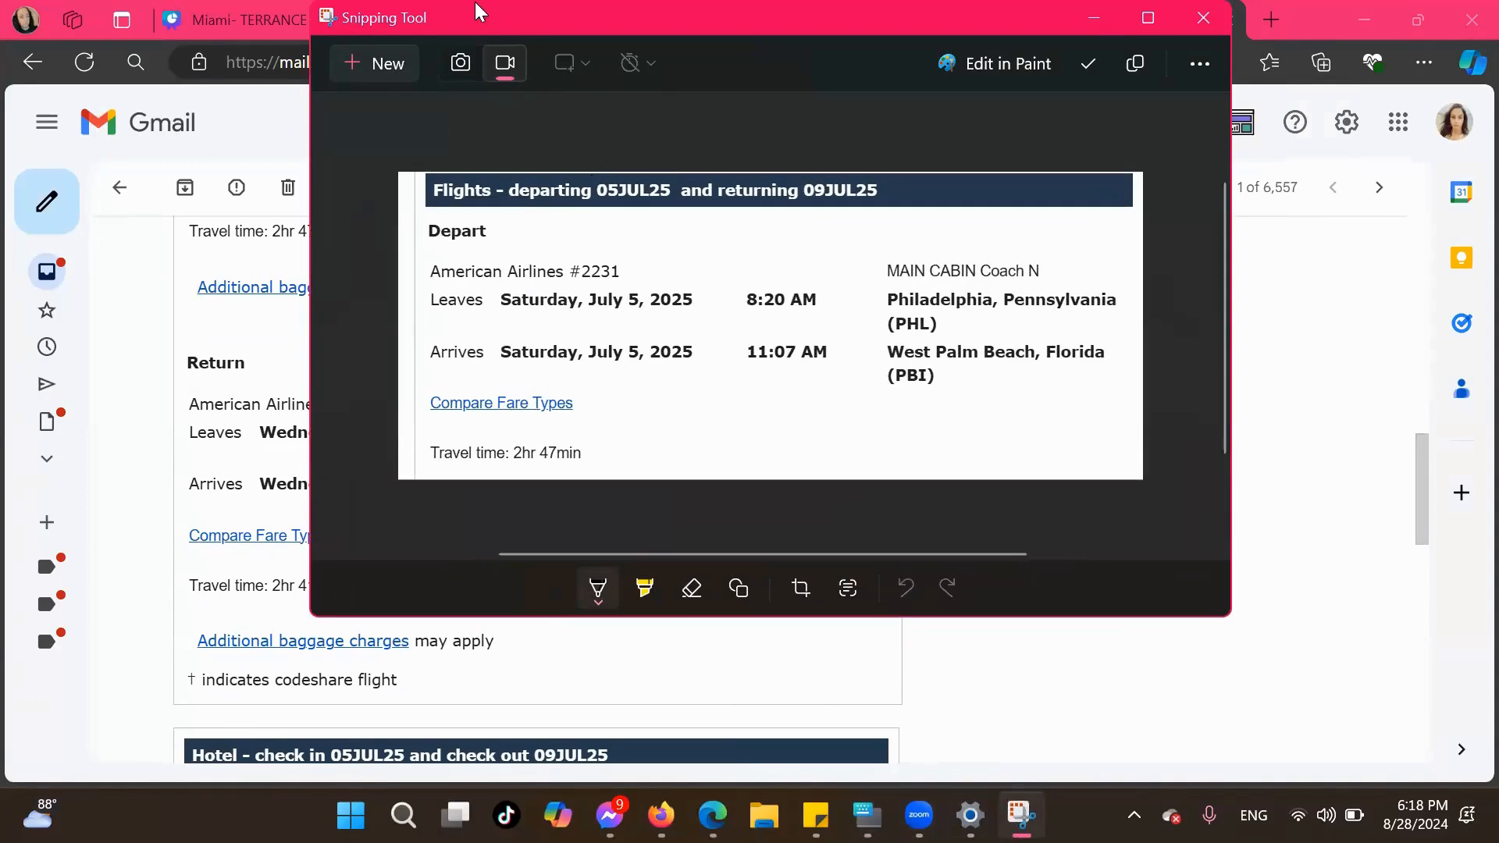
pyautogui.click(460, 63)
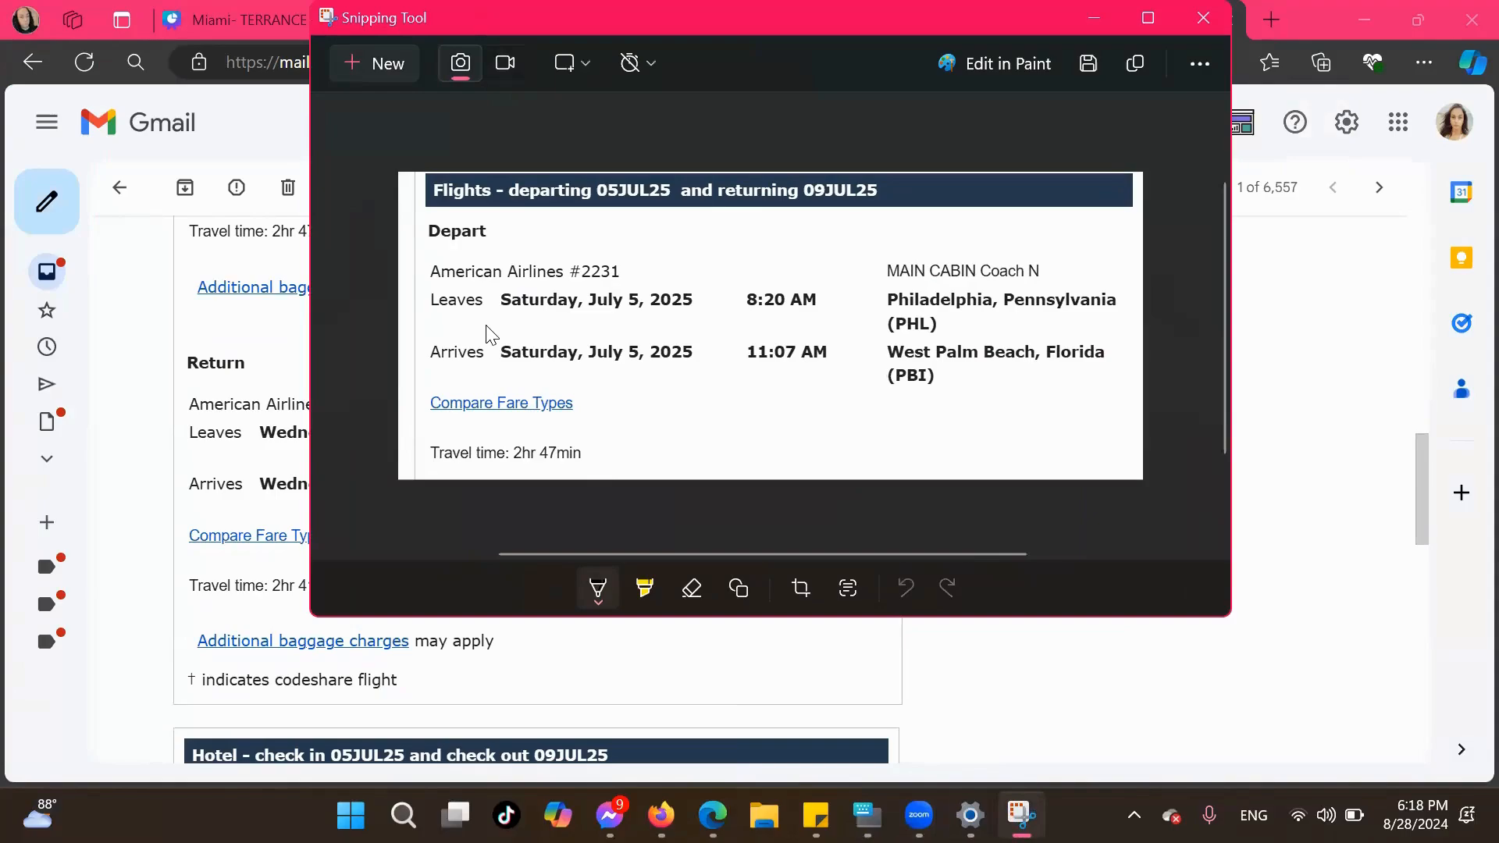
pyautogui.hotkey('ctrl', 'n')
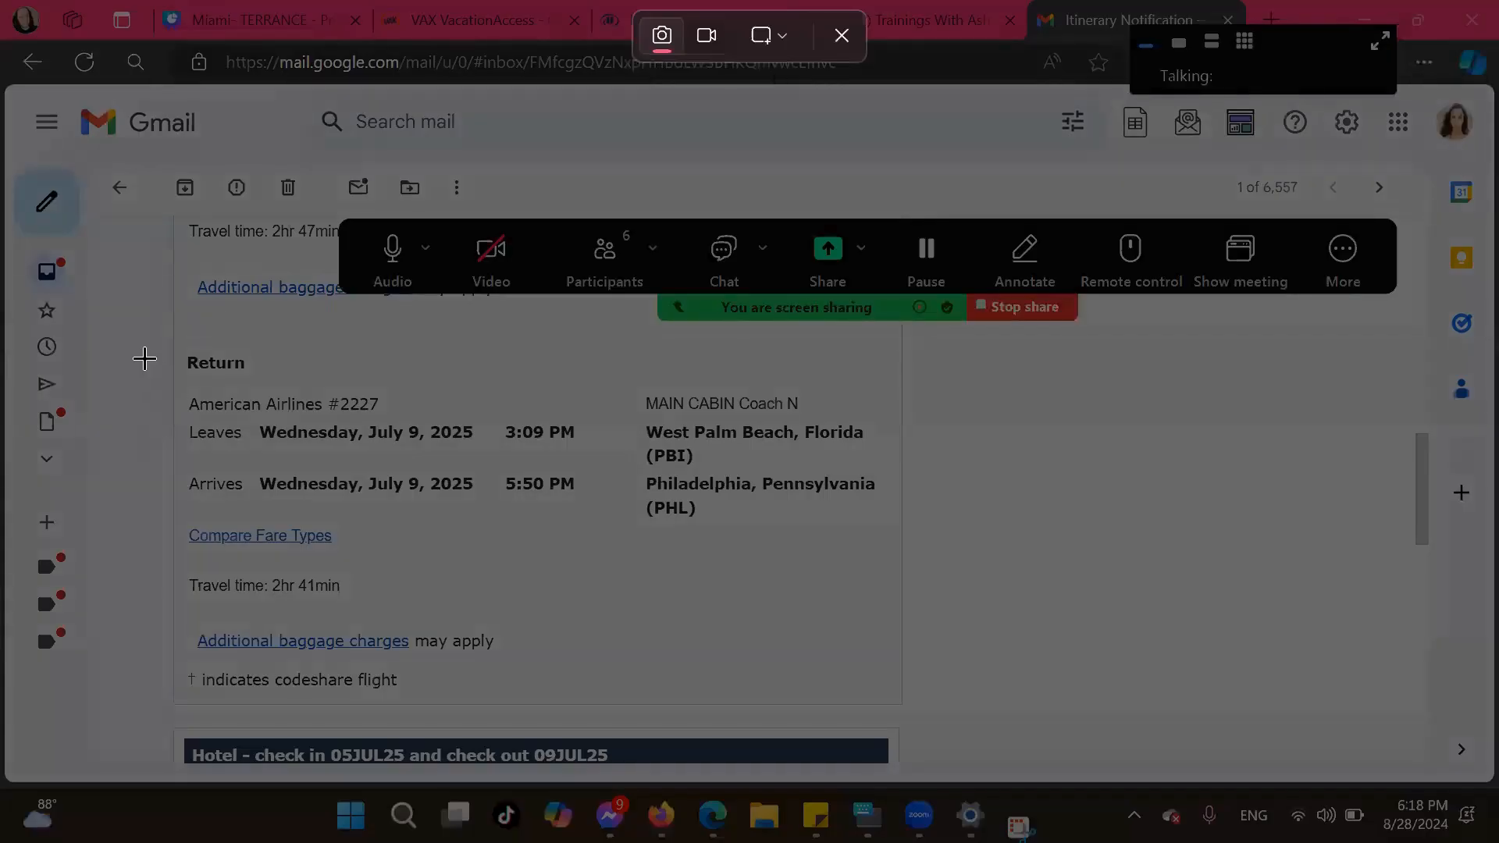
pyautogui.moveTo(137, 341); pyautogui.dragTo(958, 523)
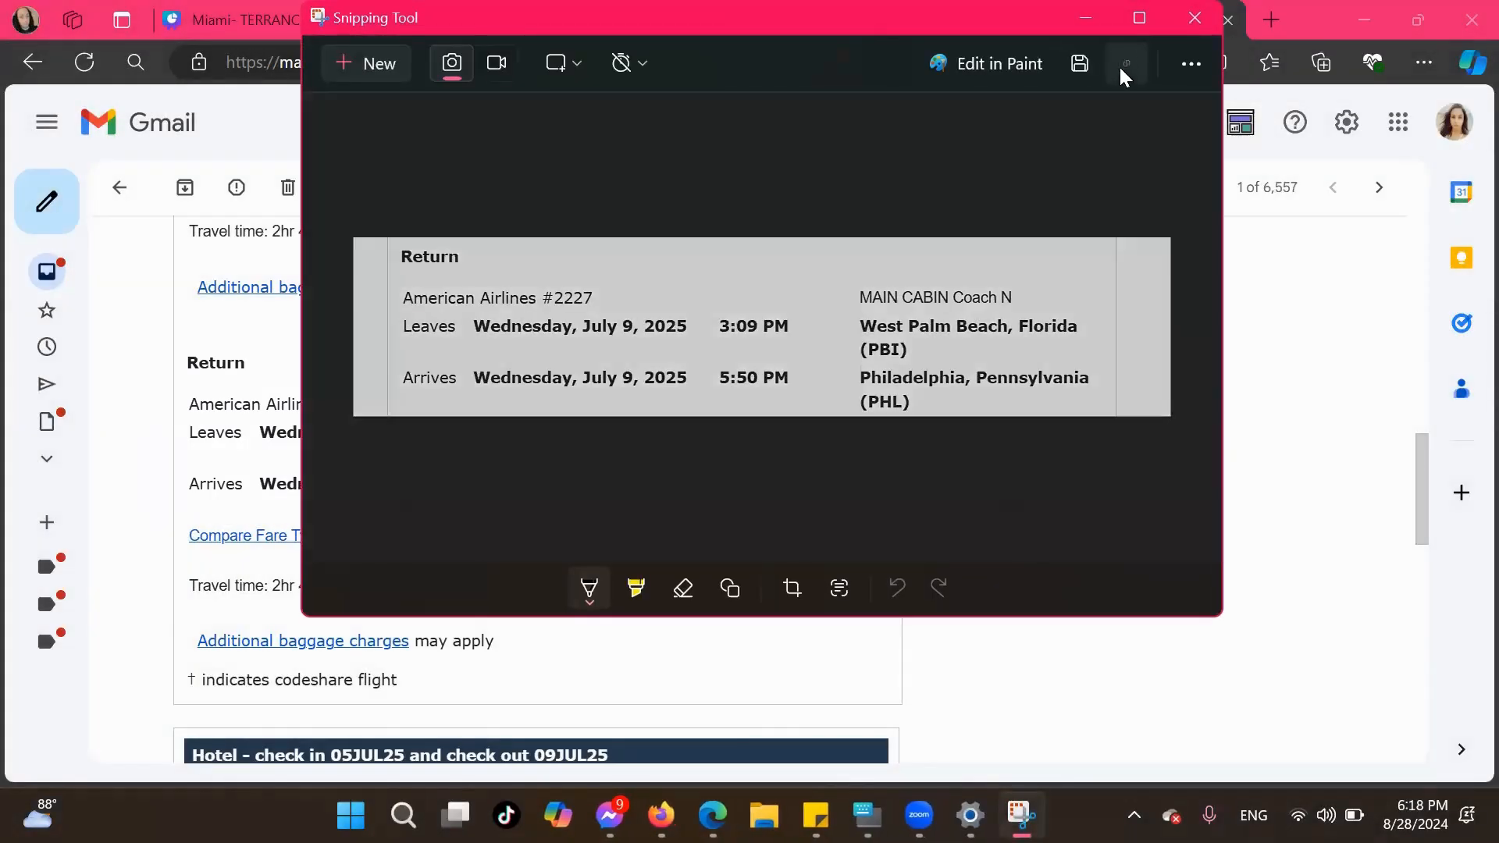
# Copy the return flight snip, minimize the Snipping Tool, and switch to the VAX VacationAccess checkout
pyautogui.click(1126, 64)
pyautogui.click(1085, 17)
pyautogui.click(422, 22)
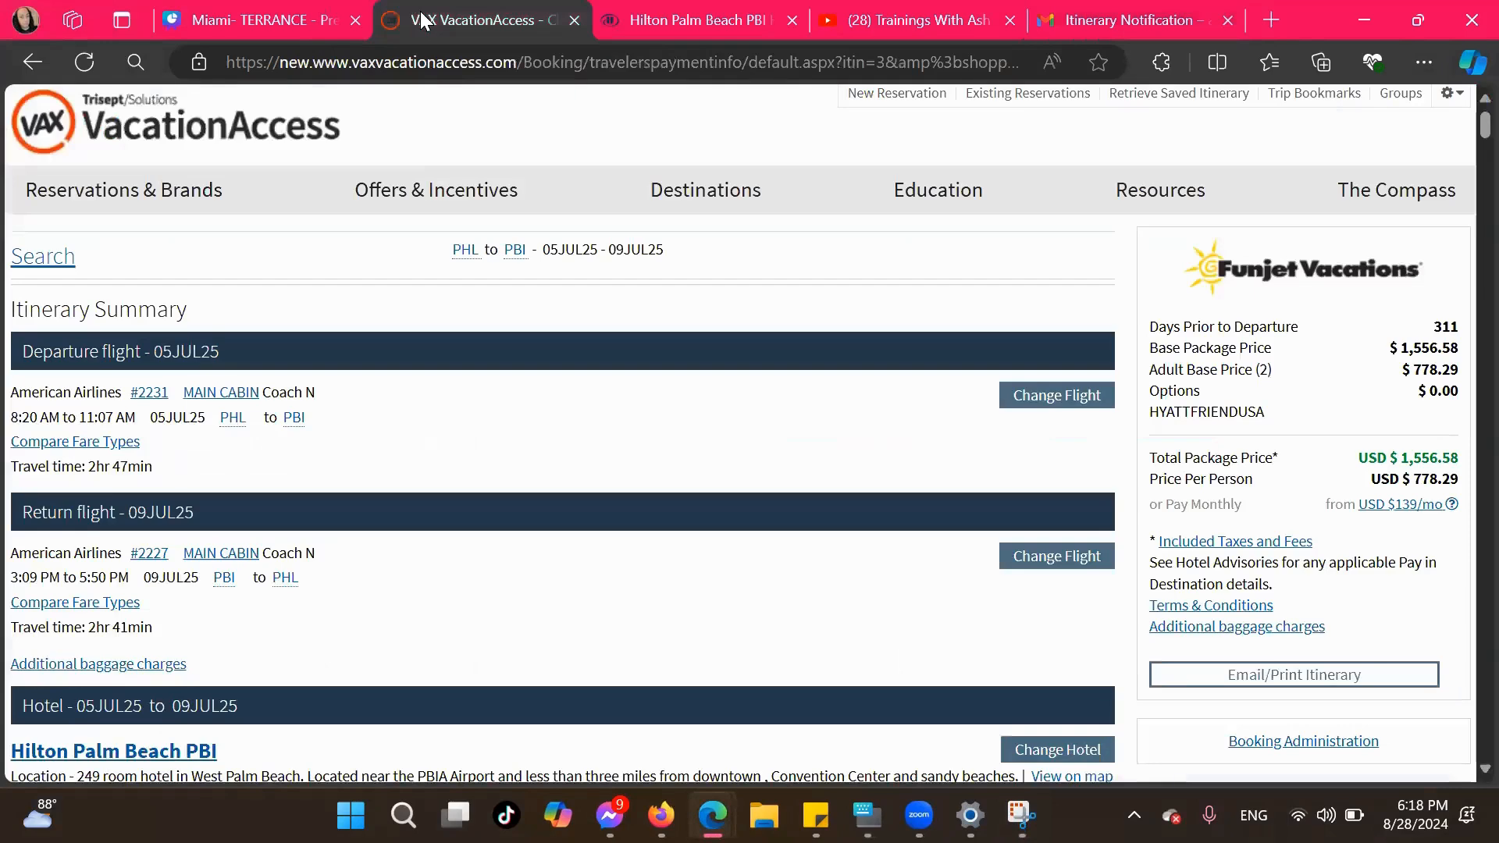
# Switch to the Canva presentation, paste the return flight snip below the departing flight, and remove its white background
pyautogui.click(300, 12)
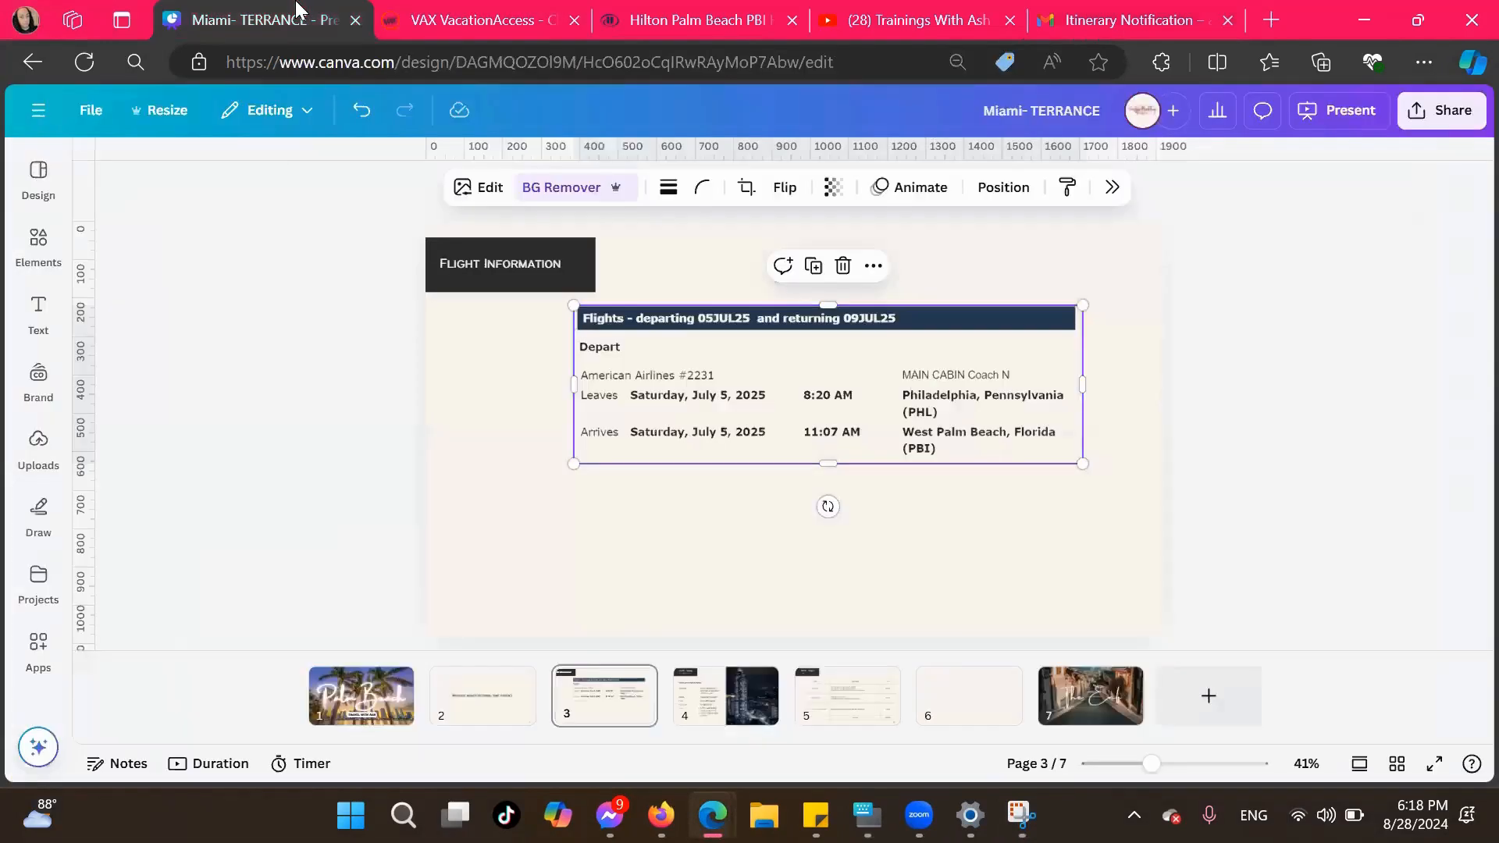
pyautogui.click(641, 560)
pyautogui.hotkey('ctrl', 'v')
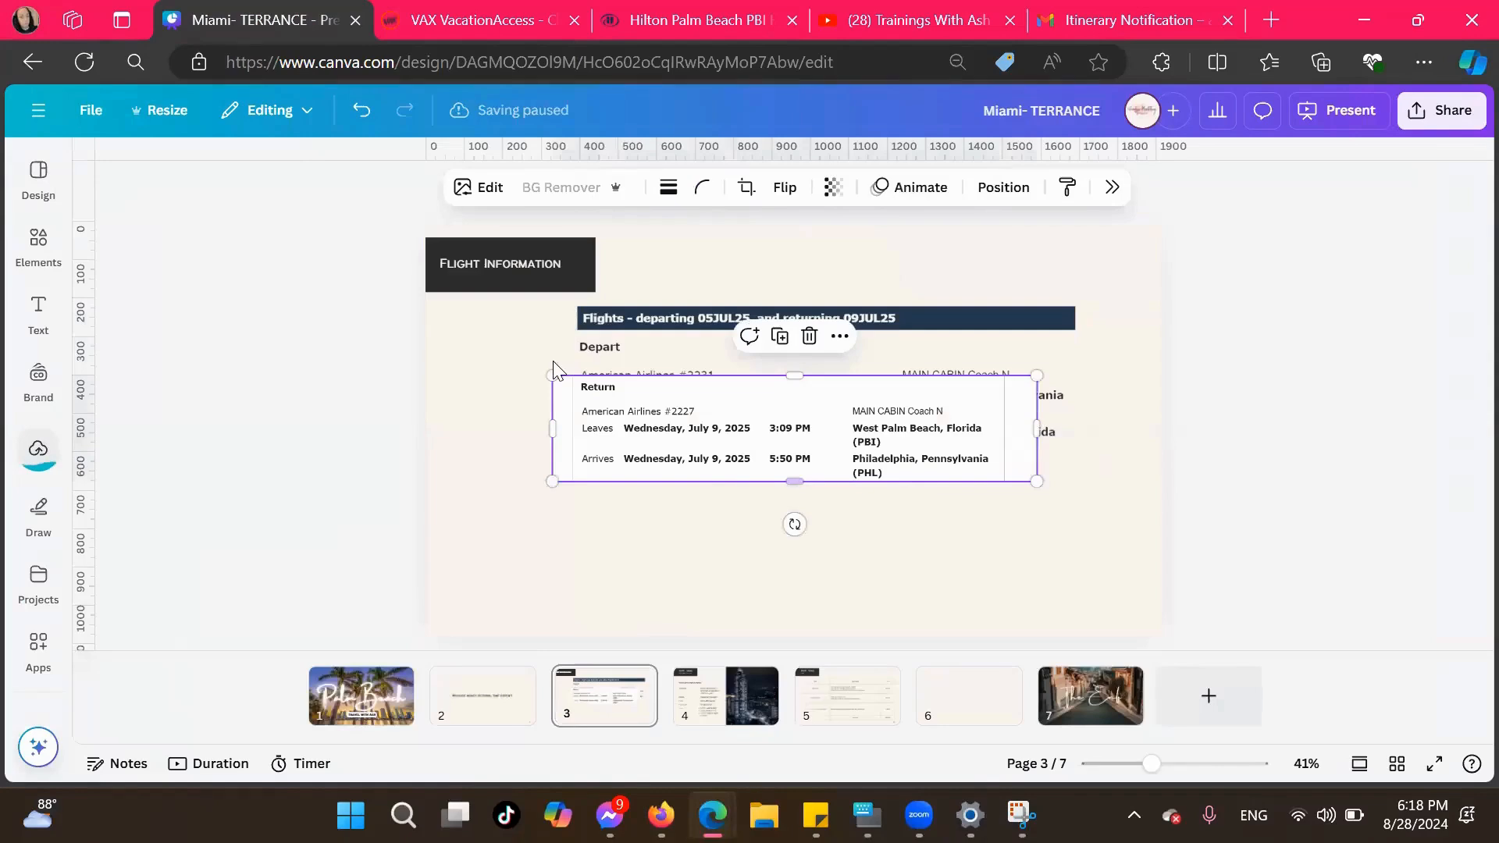
pyautogui.moveTo(702, 462); pyautogui.dragTo(708, 550)
pyautogui.click(559, 187)
# Enlarge the return flight snip and position it under the departing flight details on the Flight Information page
pyautogui.moveTo(1043, 572); pyautogui.dragTo(1112, 637)
pyautogui.moveTo(919, 576); pyautogui.dragTo(911, 590)
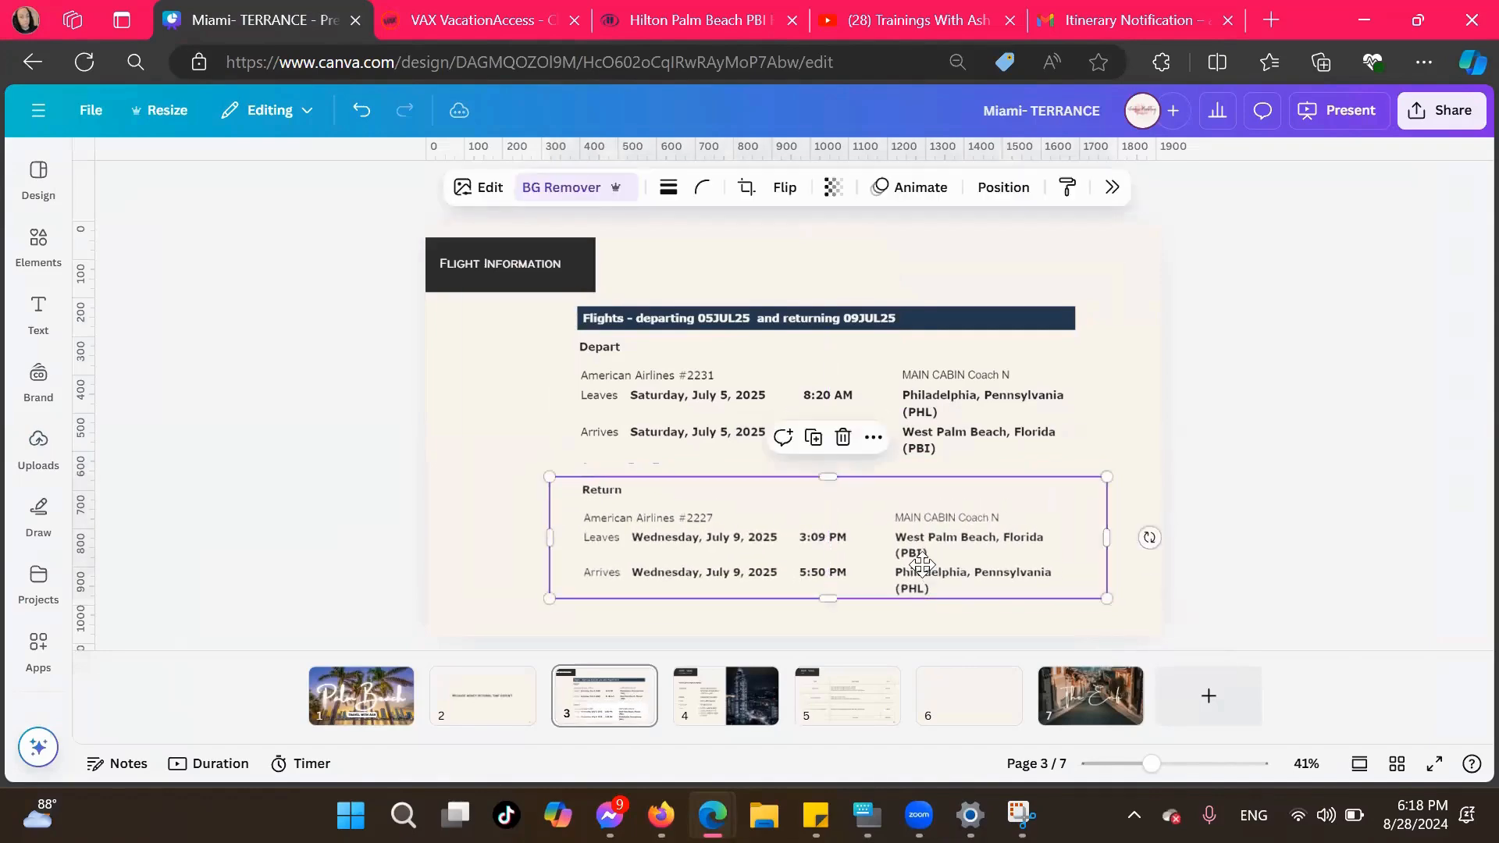
pyautogui.doubleClick(923, 570)
pyautogui.click(1442, 171)
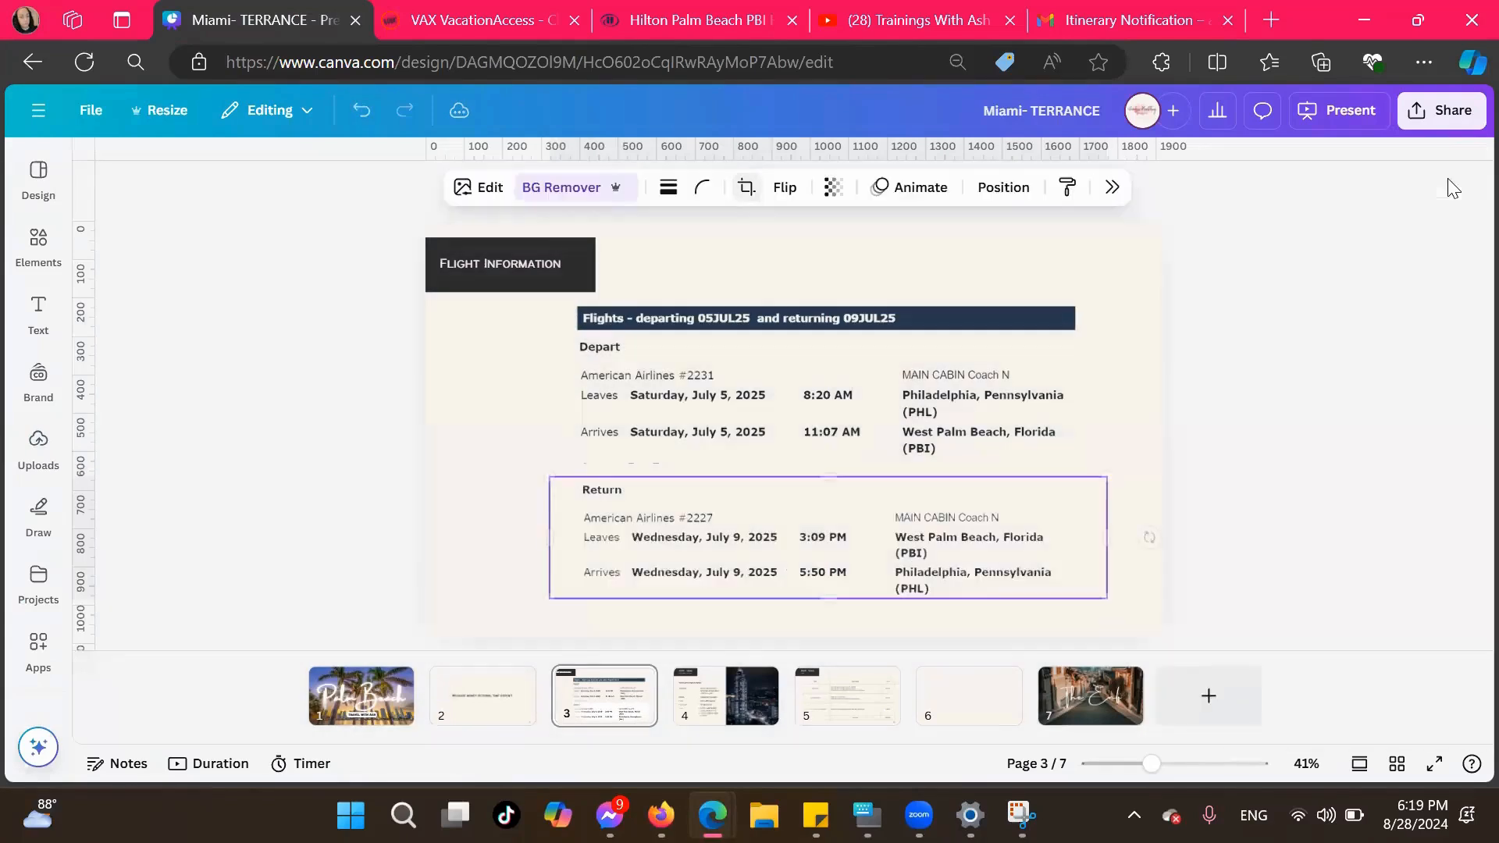
pyautogui.moveTo(1107, 598); pyautogui.dragTo(1151, 609)
pyautogui.moveTo(1047, 565); pyautogui.dragTo(1024, 558)
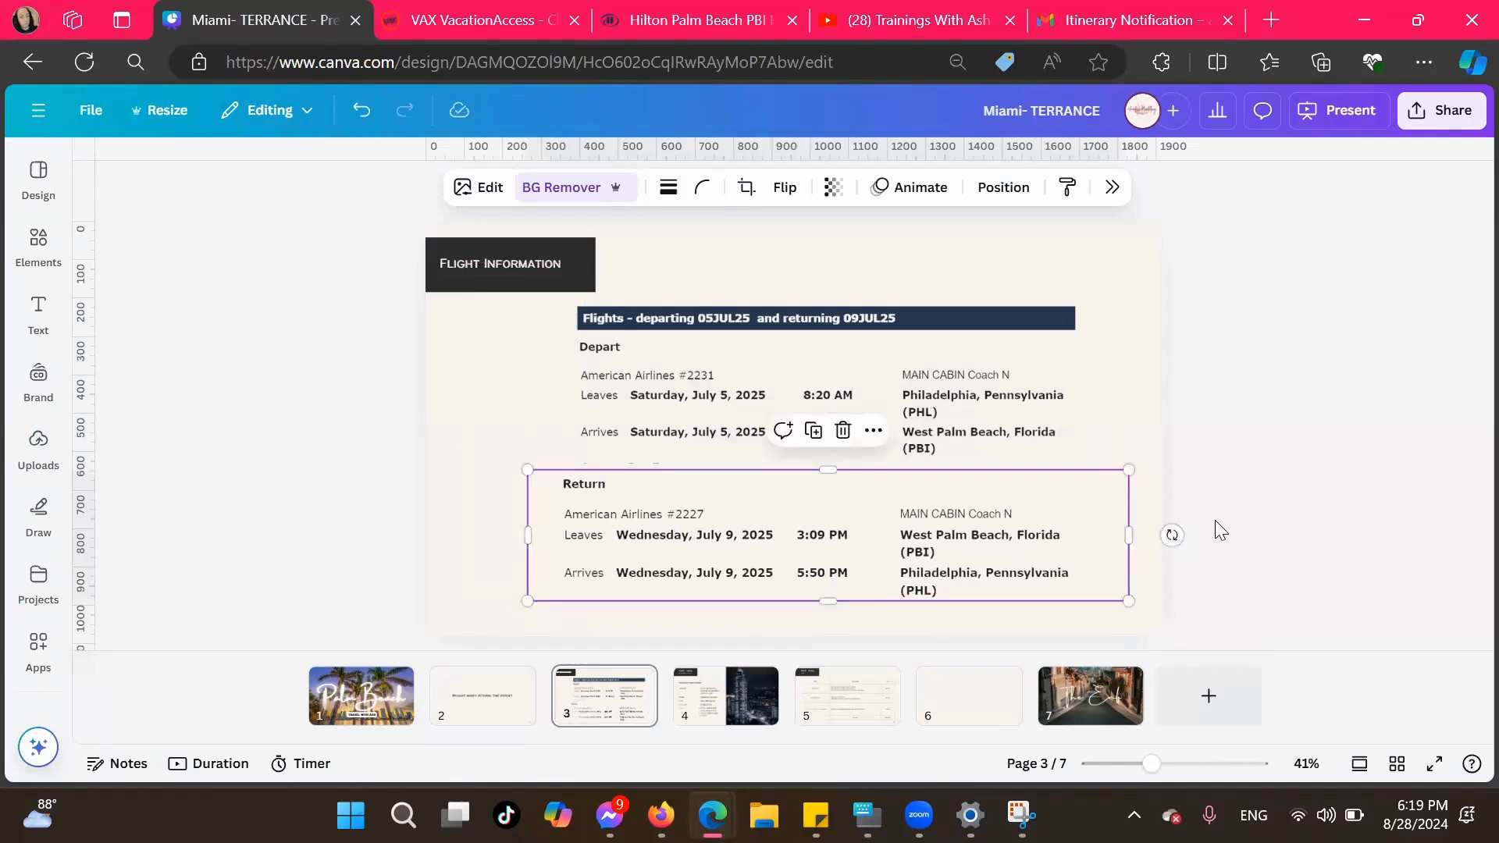
# Enlarge the departing flight snip slightly so its width and text line up with the return flight details
pyautogui.click(843, 394)
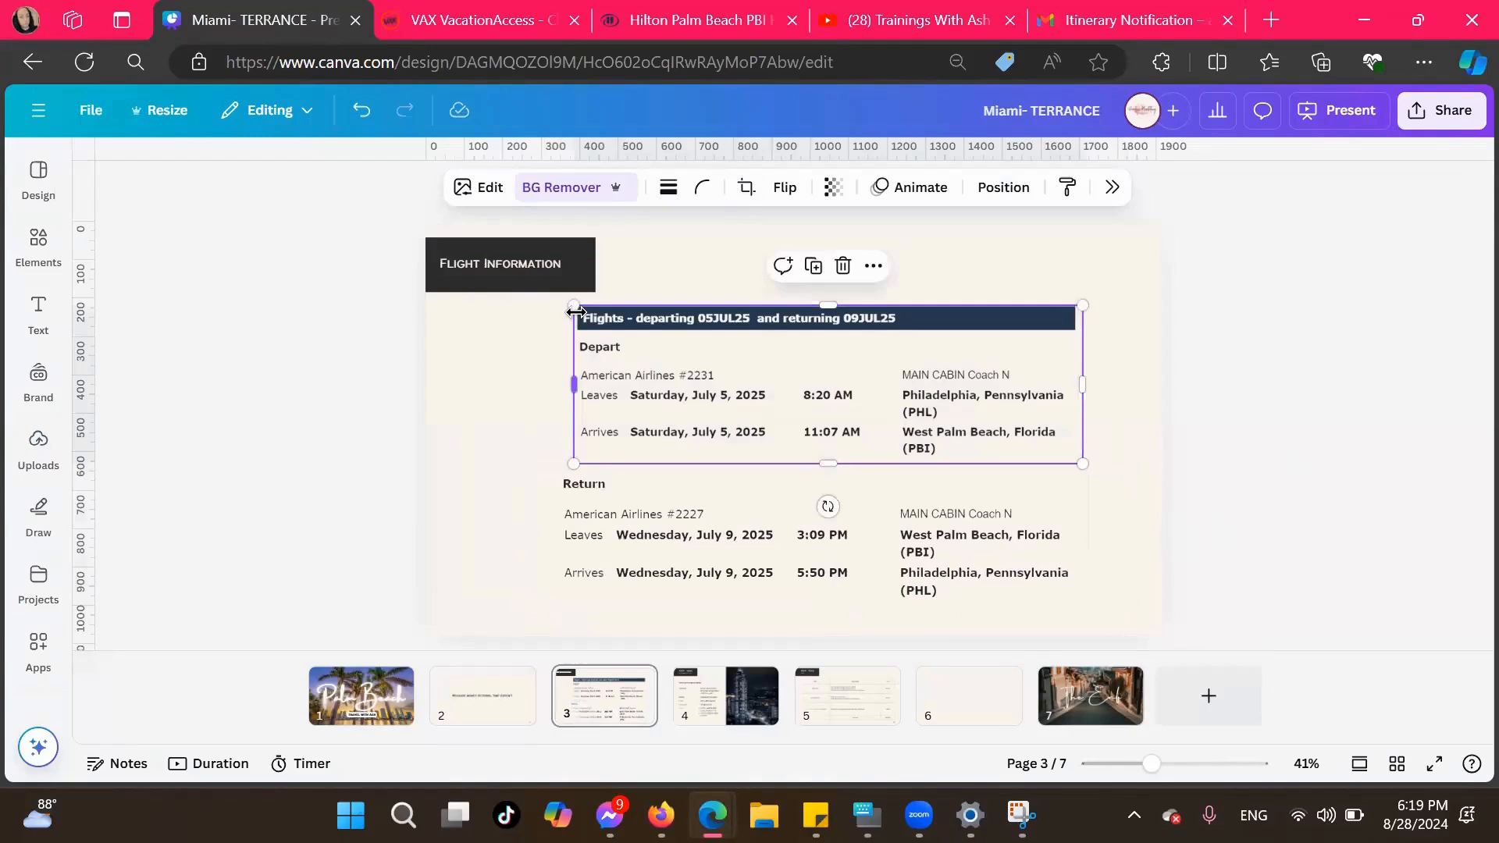
pyautogui.moveTo(574, 306)
pyautogui.mouseDown()
pyautogui.moveTo(528, 300)
pyautogui.moveTo(550, 309)
pyautogui.mouseUp()
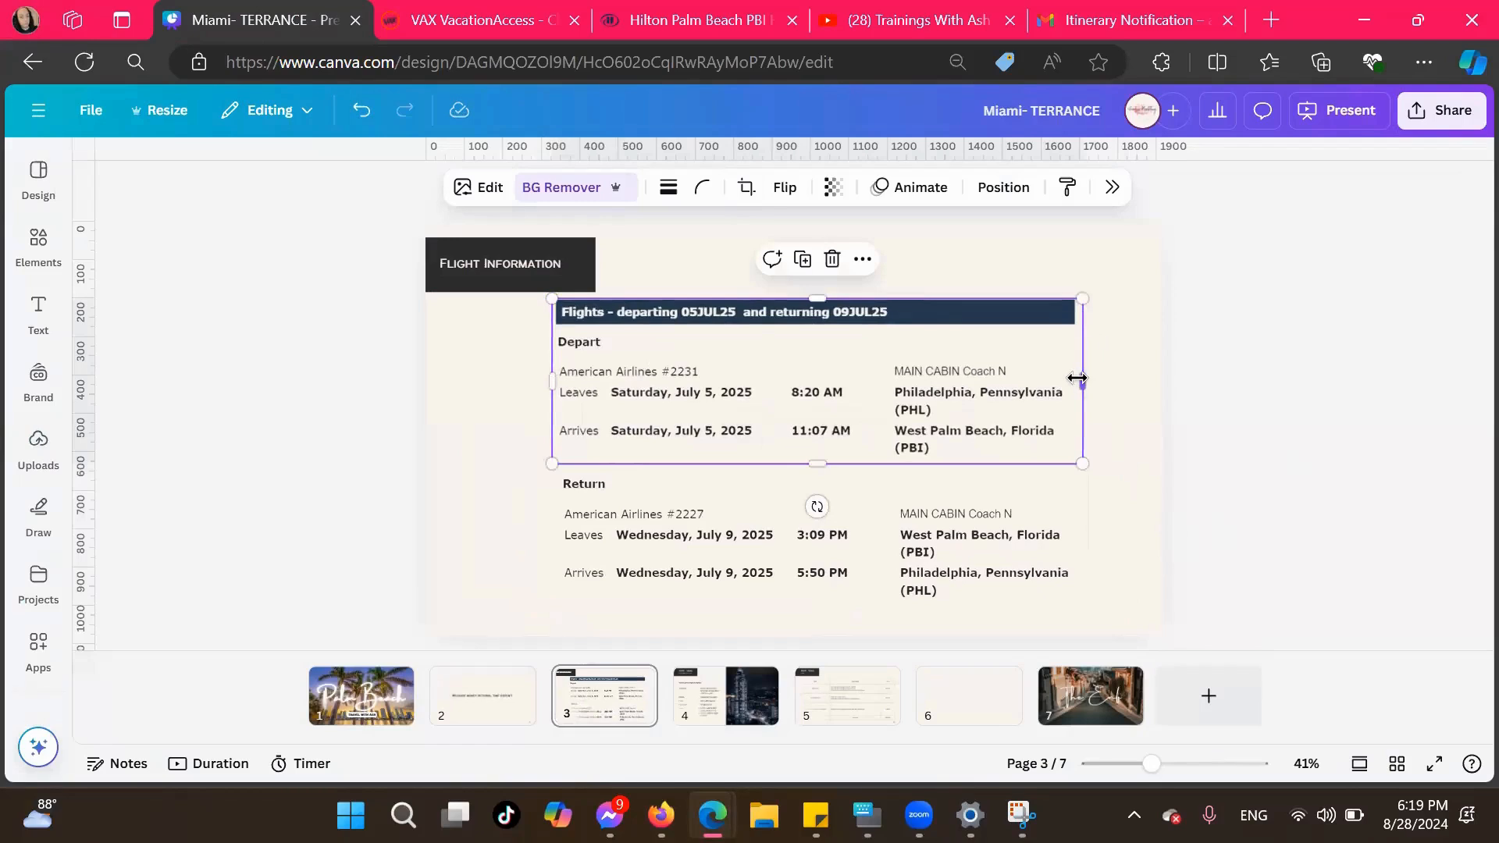
pyautogui.moveTo(1077, 378); pyautogui.dragTo(1091, 381)
pyautogui.click(1243, 438)
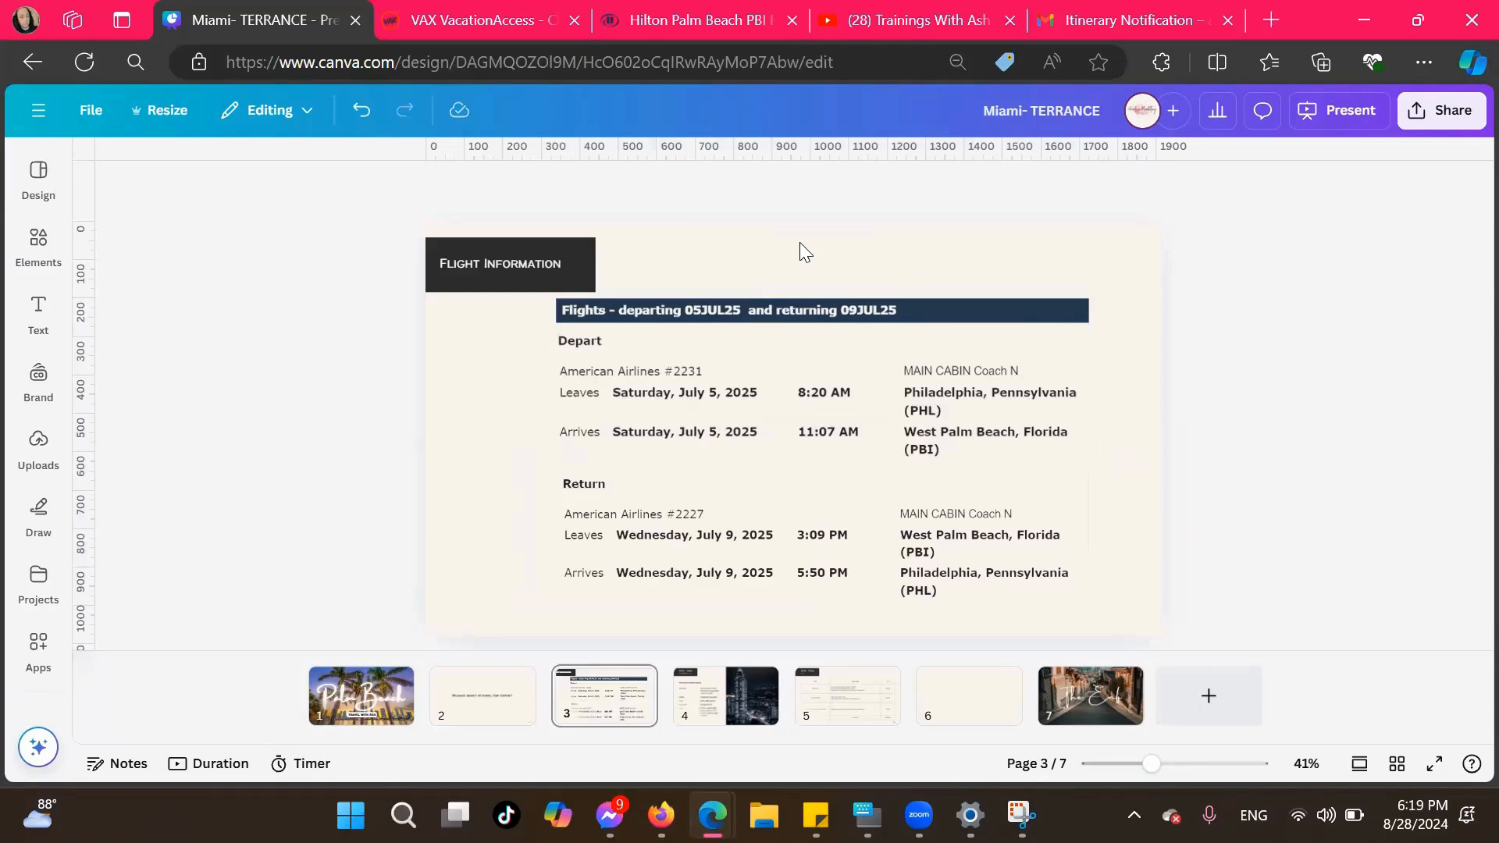
# Add a body text note to the Flight Information page reading "Carryon and Personal Item Included"
pyautogui.click(37, 331)
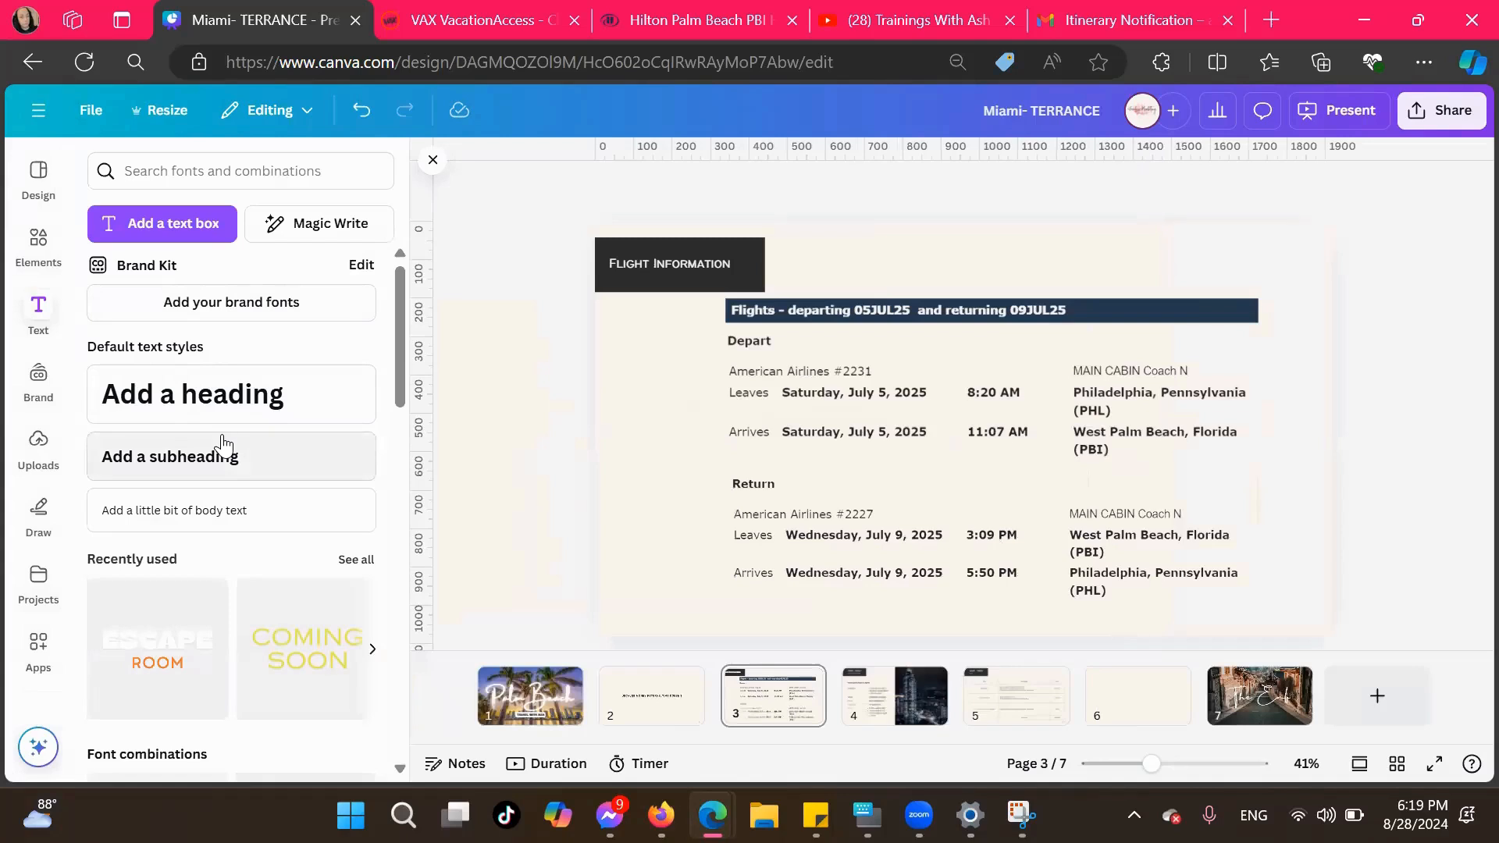
pyautogui.click(195, 511)
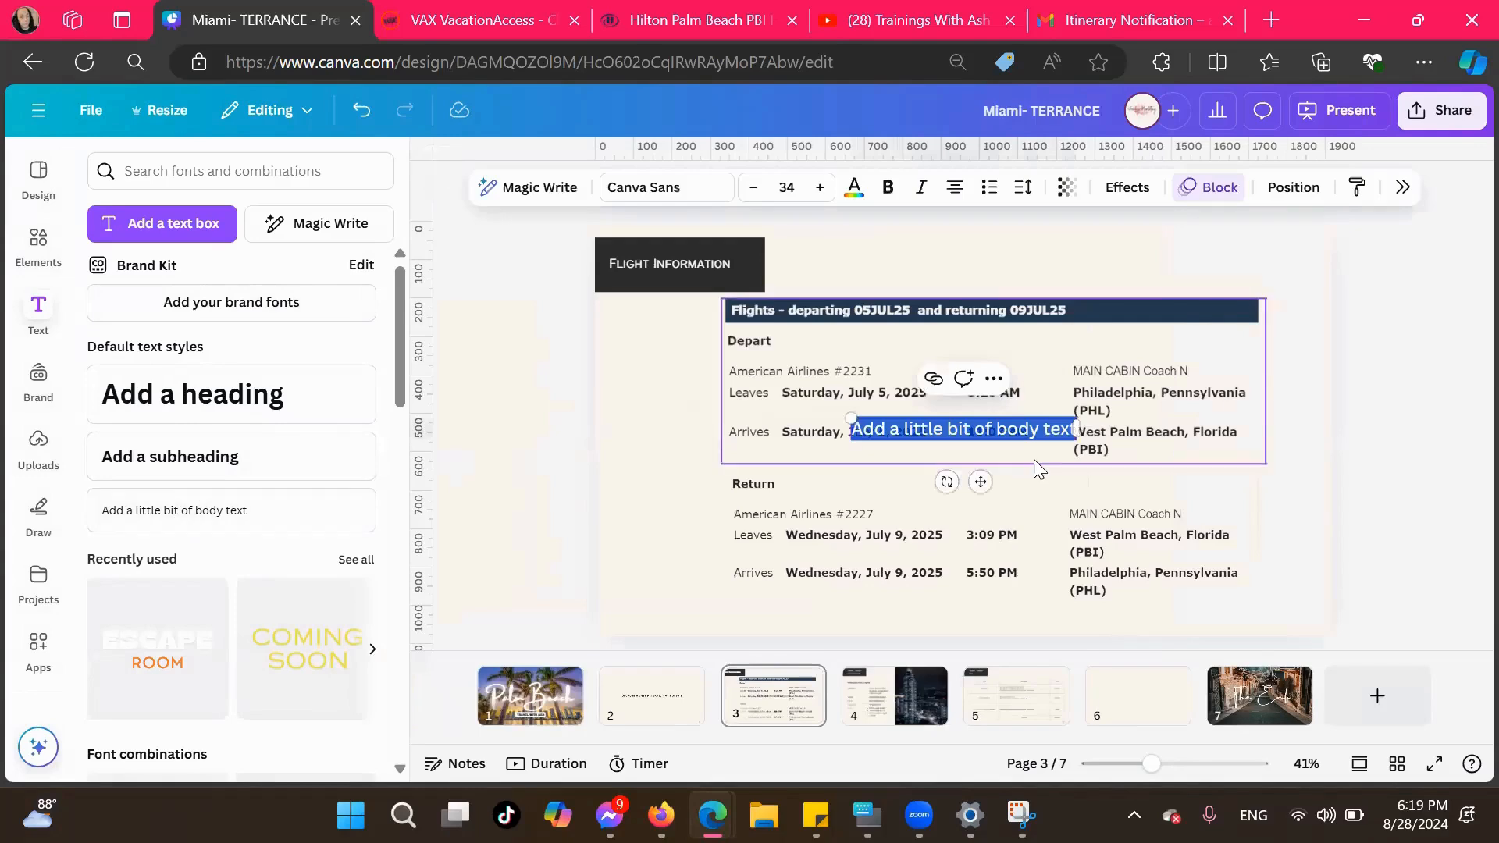
pyautogui.press('BackSpace')
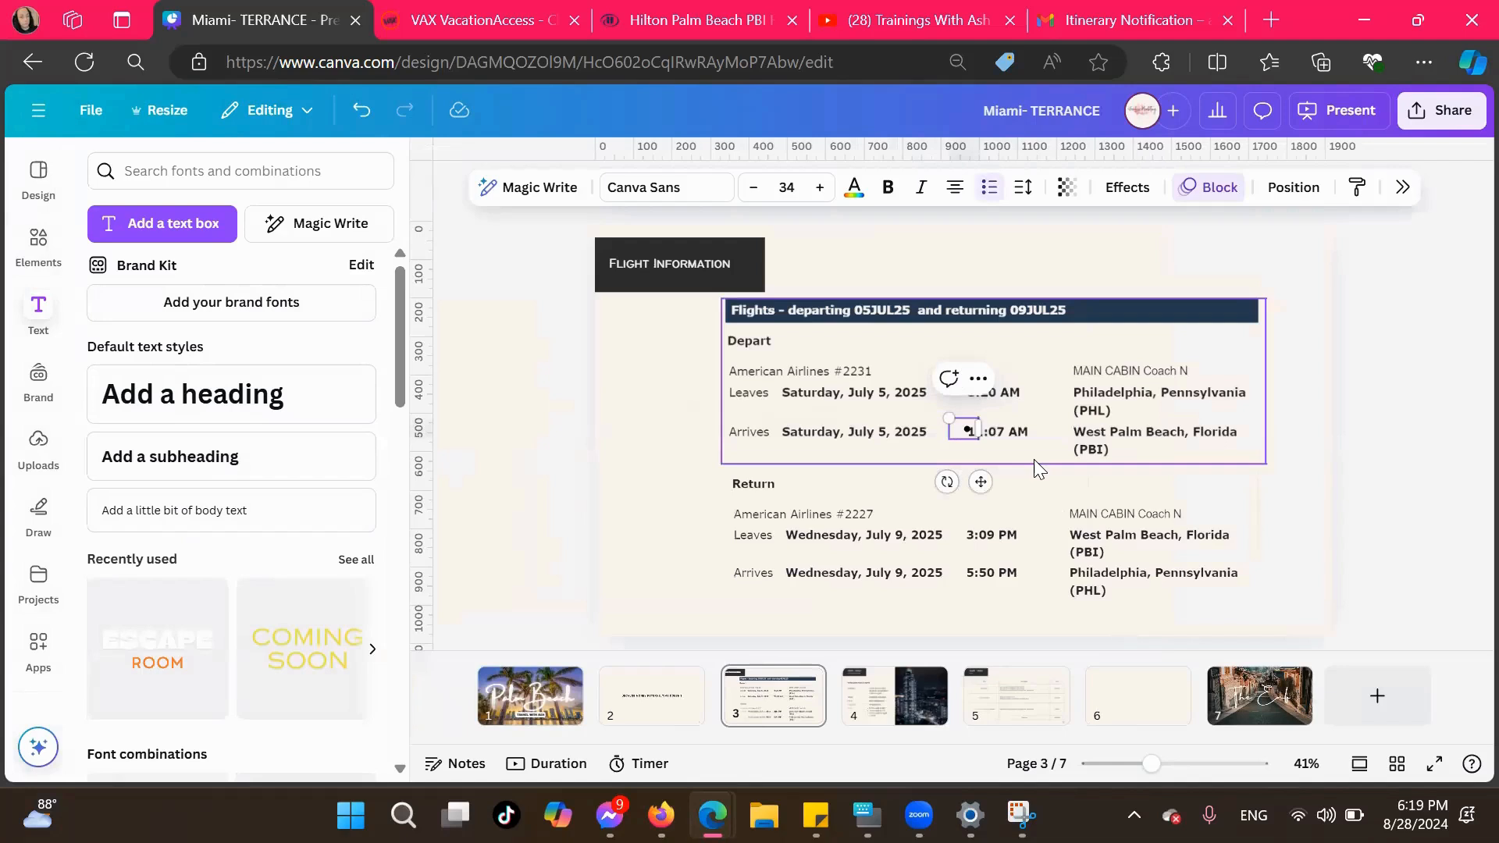
pyautogui.write('Car')
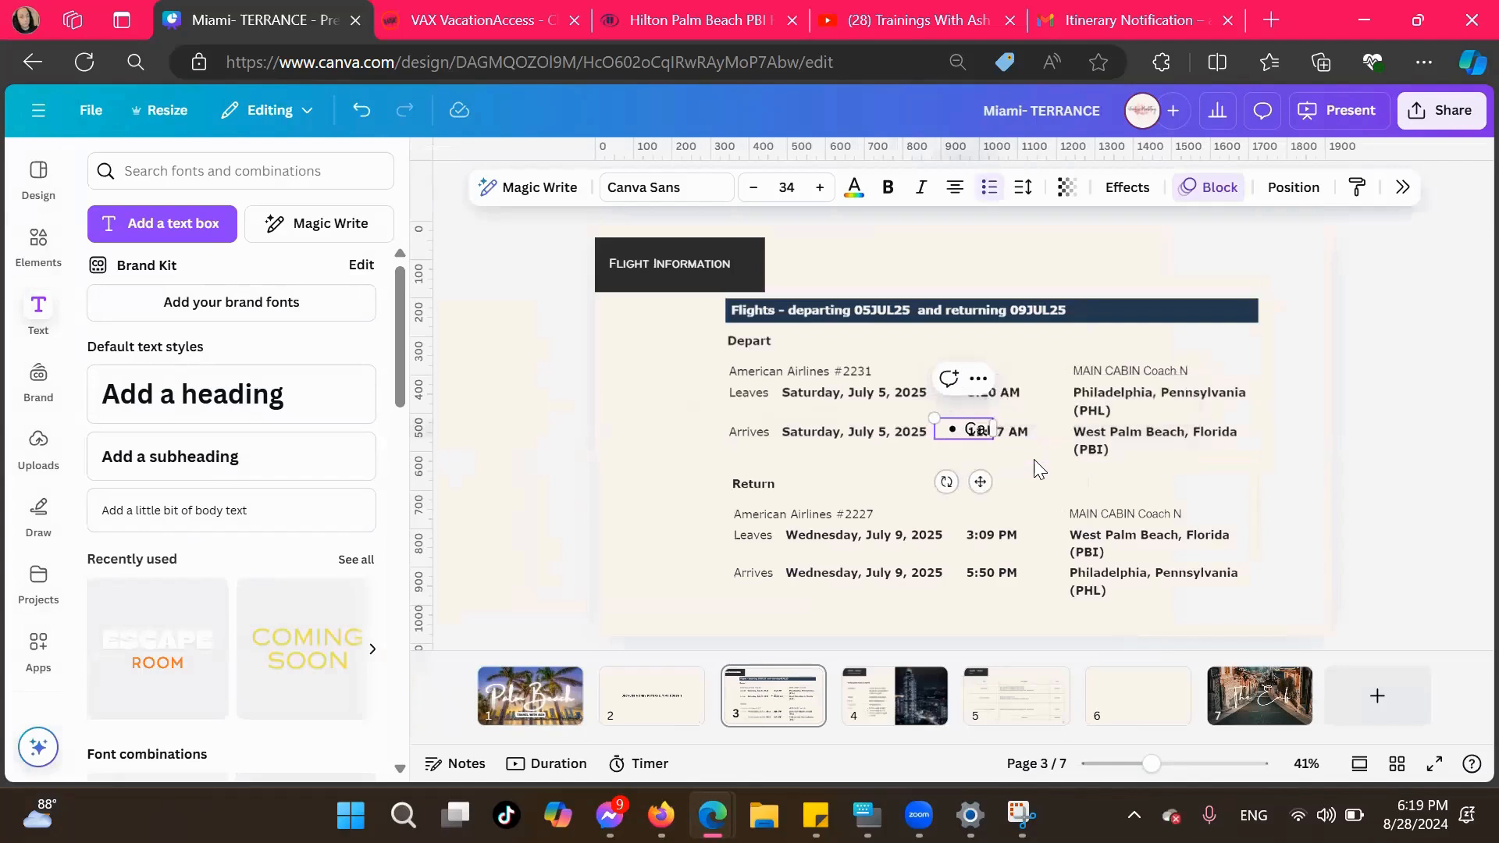
pyautogui.write('ryon and Personal Item Includes')
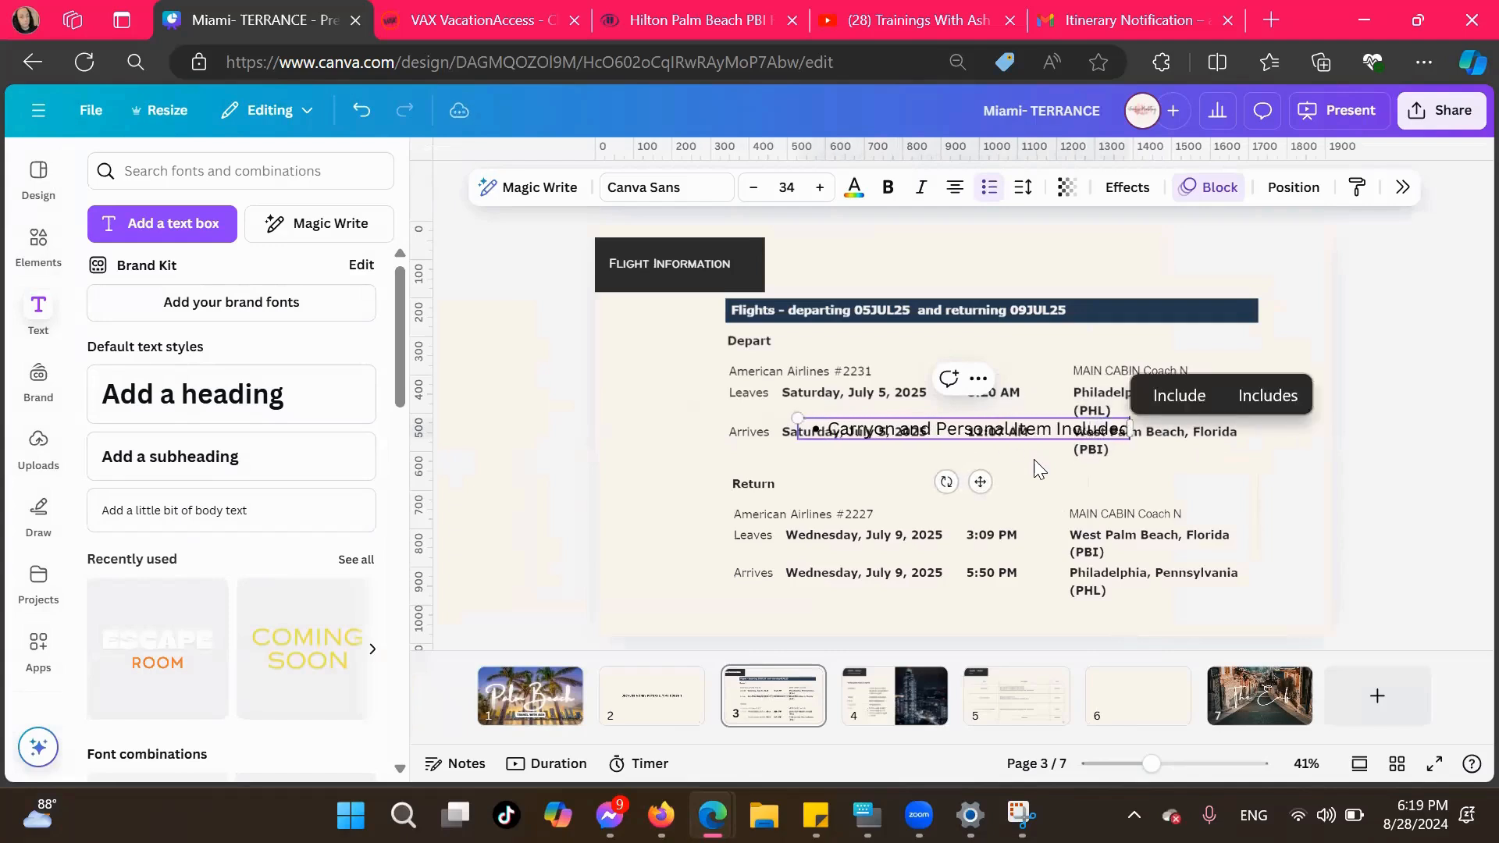
# Replace the note's bullet with an asterisk and move the note above the dark blue flights banner
pyautogui.click(833, 425)
pyautogui.press('BackSpace')
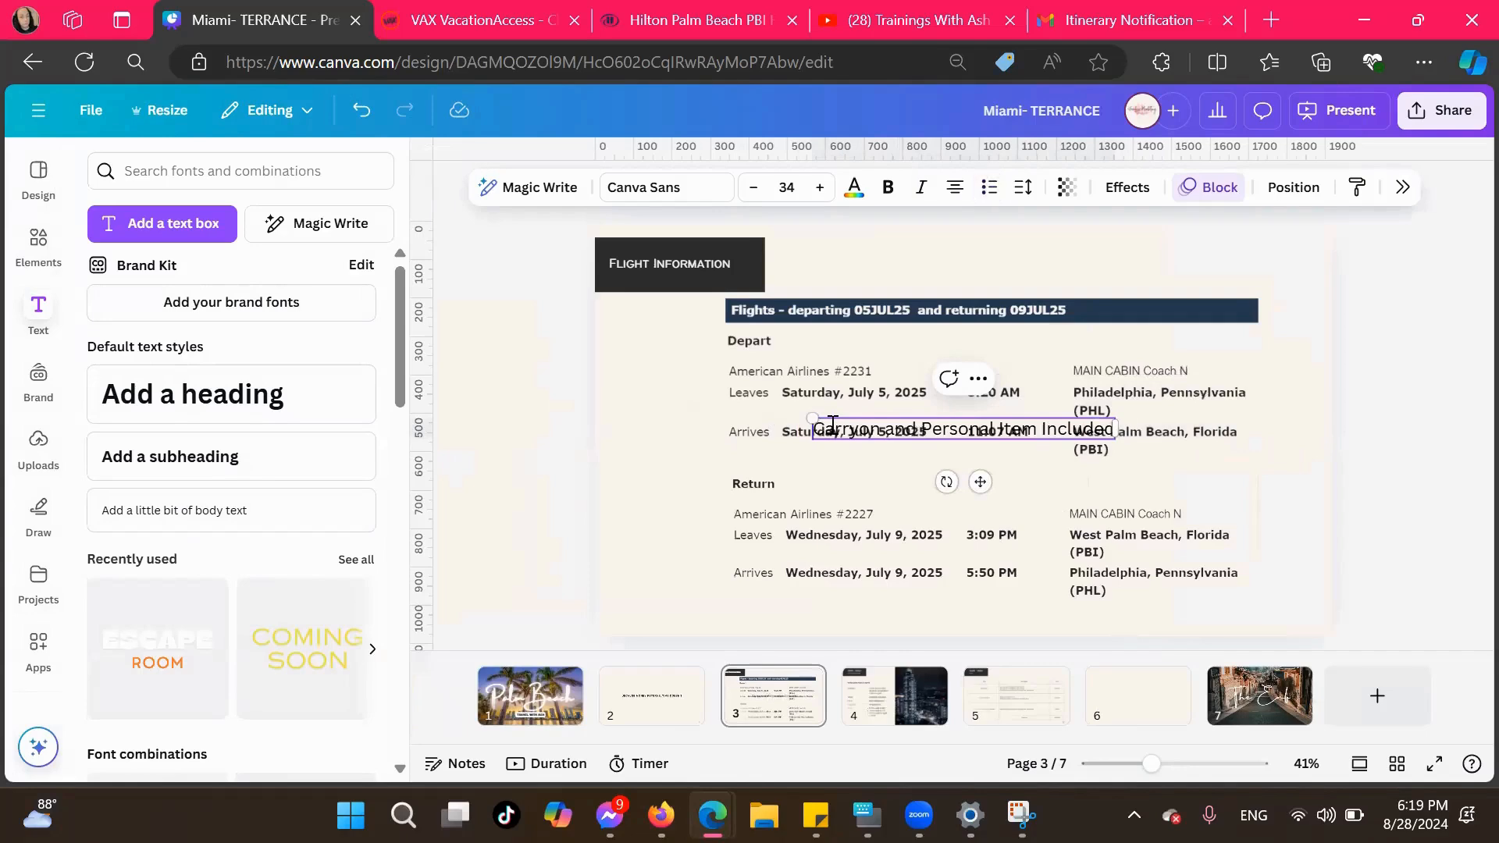
pyautogui.write('*')
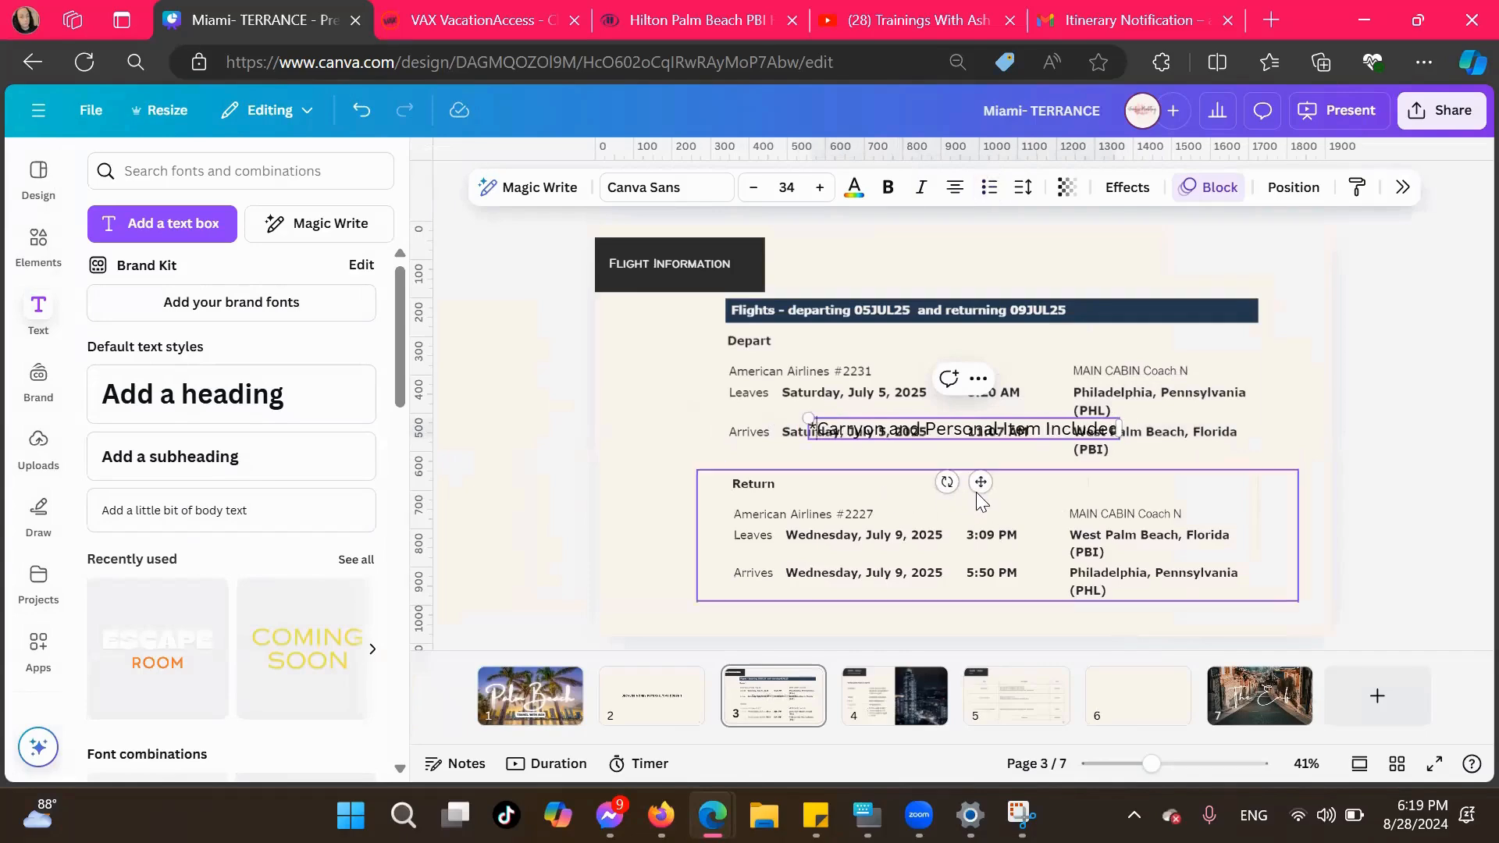
pyautogui.moveTo(981, 482); pyautogui.dragTo(1137, 312)
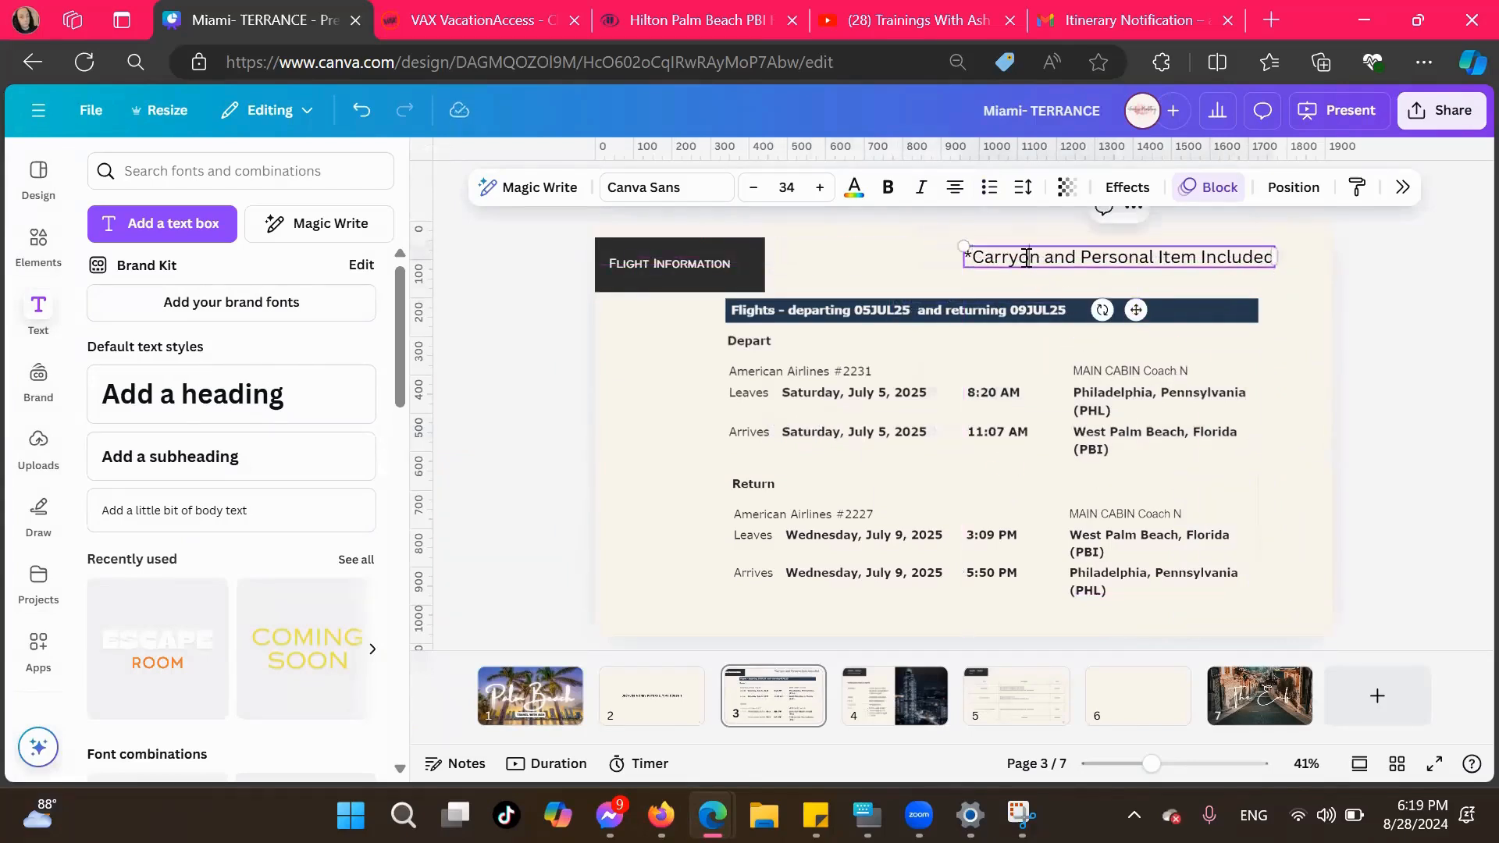
# Correct "Carryon" to "Carry-On" in the baggage note
pyautogui.click(1018, 257)
pyautogui.write('-')
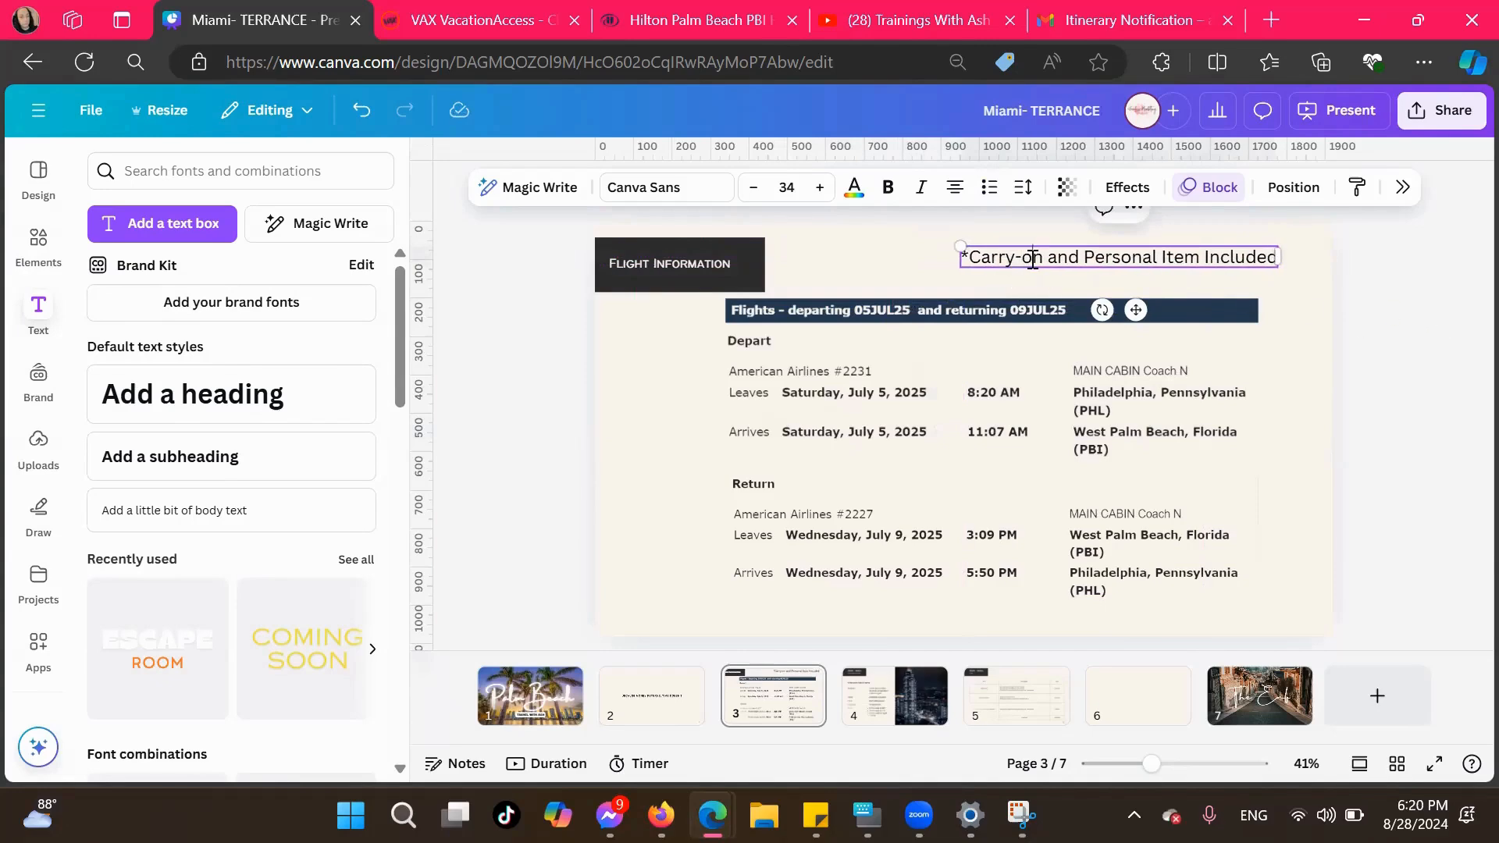
pyautogui.press('BackSpace')
pyautogui.write('O')
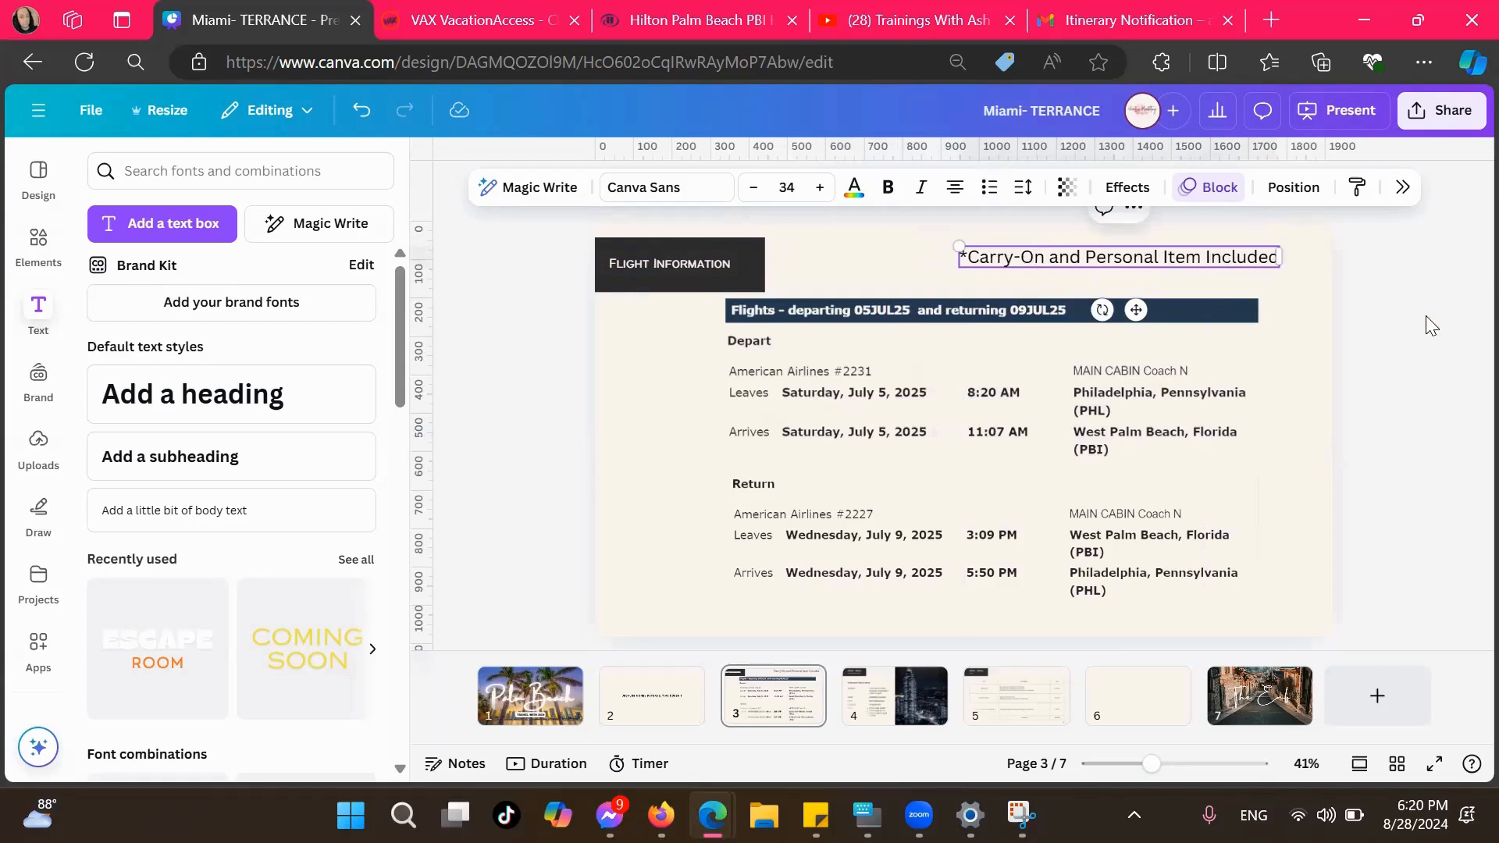
pyautogui.click(1380, 328)
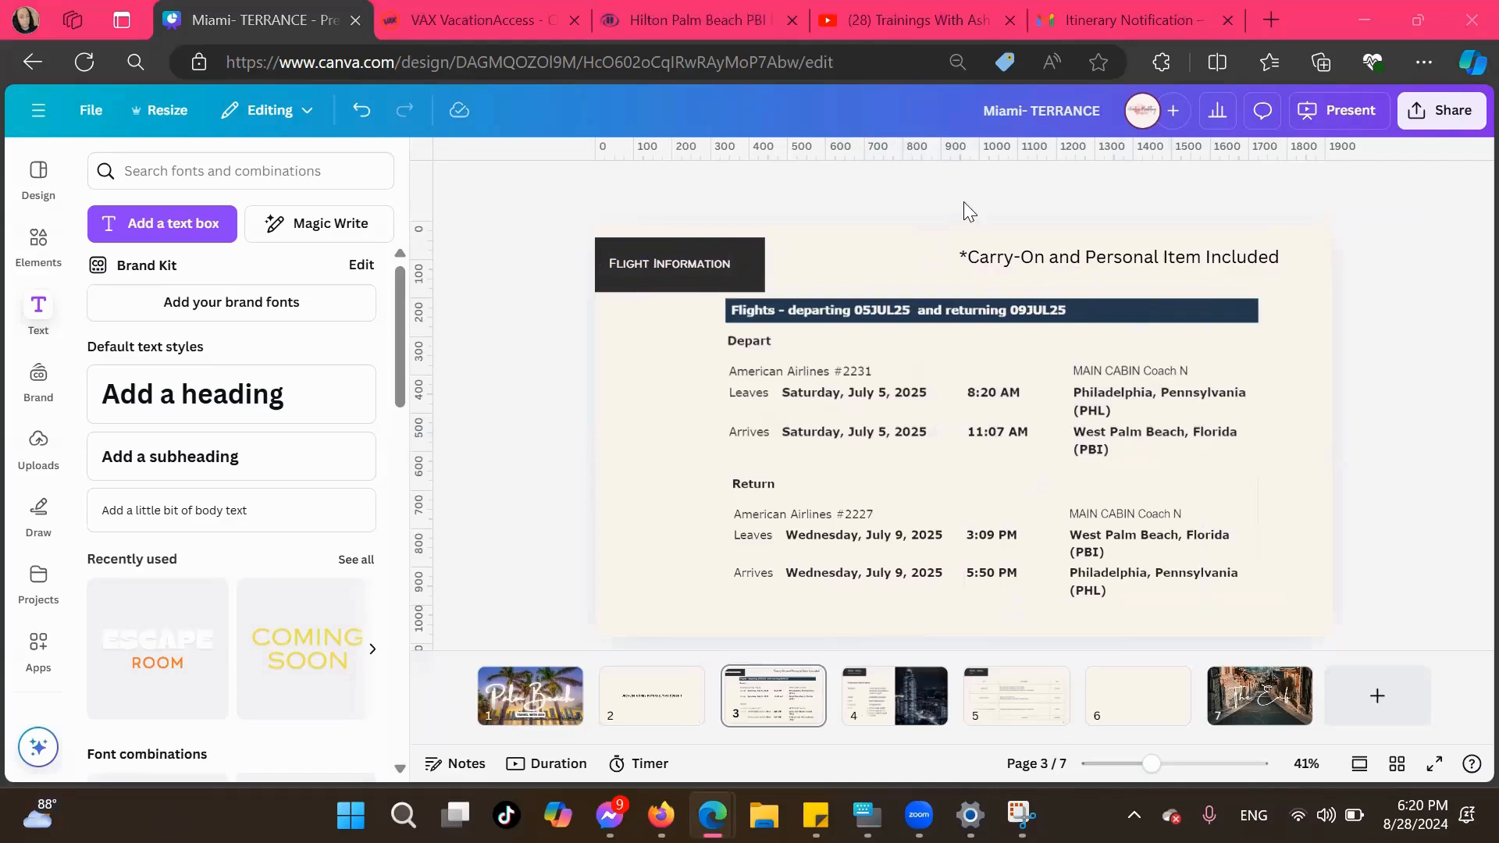
# Search the design elements for "flight" and place the black airplane graphic at the page's lower-left corner, its trail running off the page
pyautogui.click(38, 249)
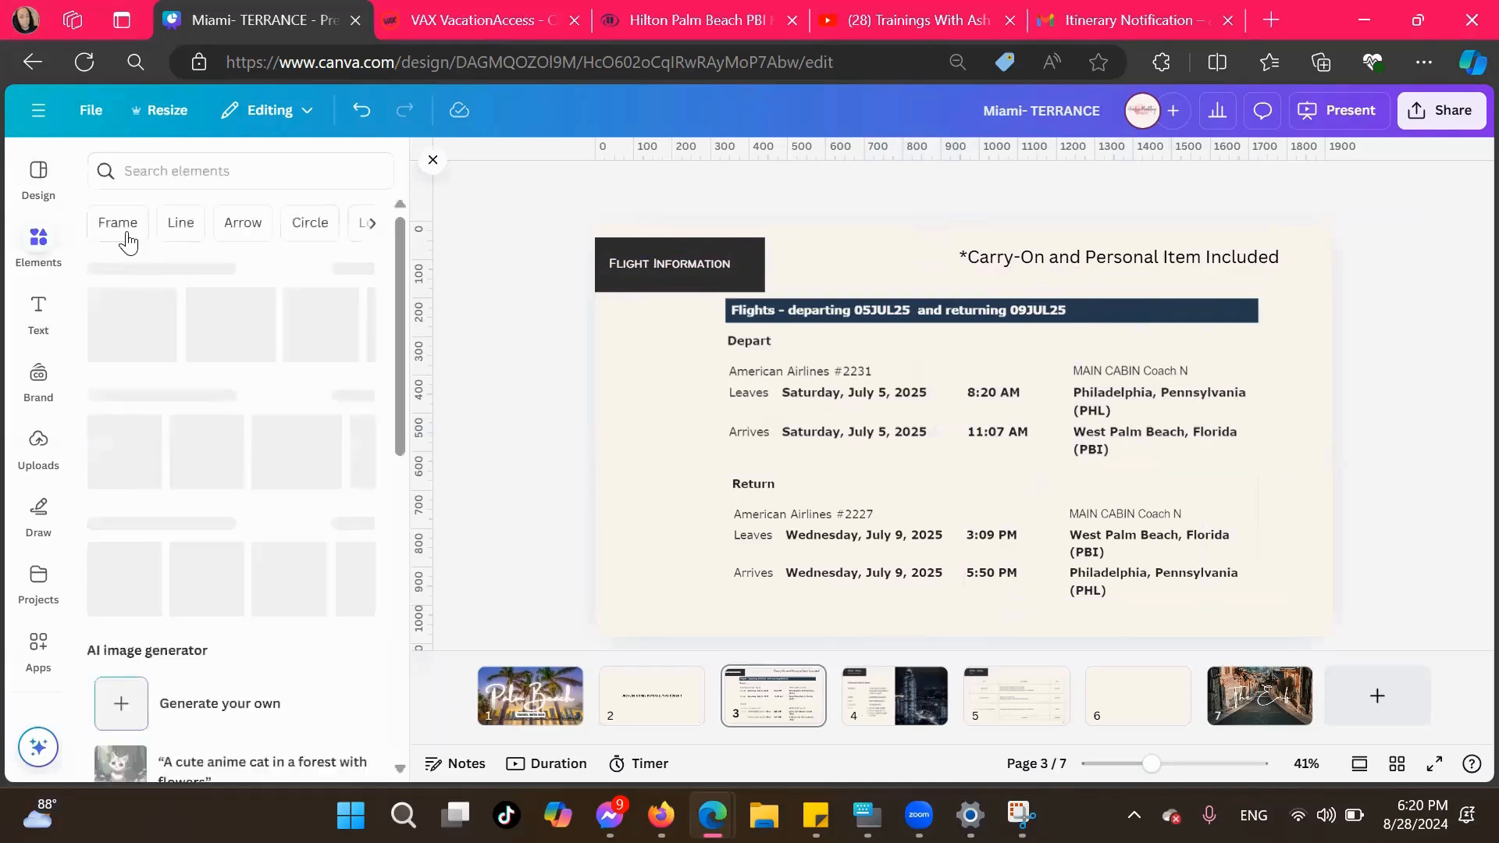
pyautogui.click(157, 171)
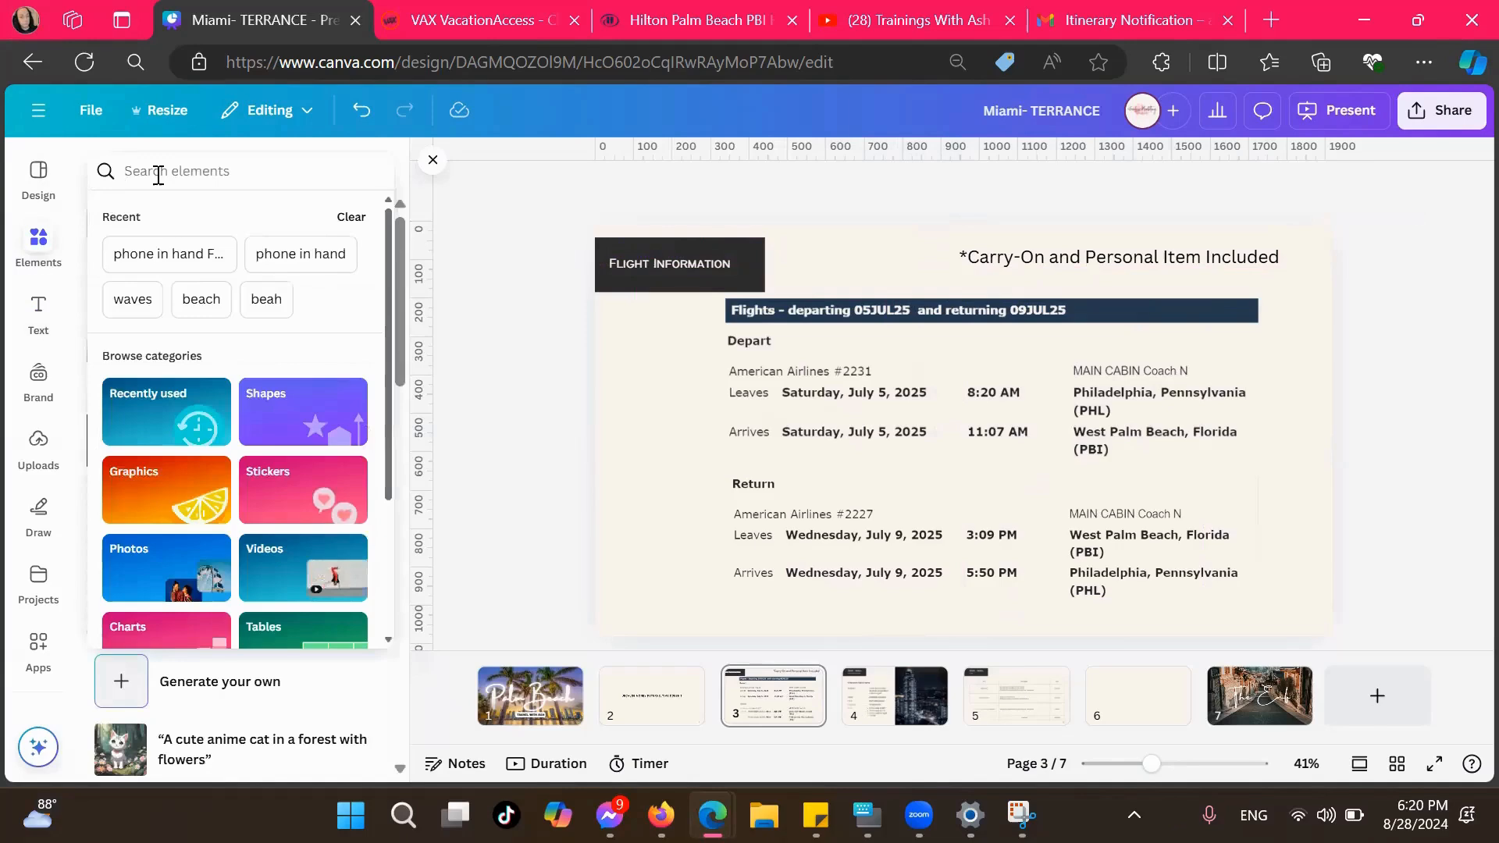
pyautogui.write('flight')
pyautogui.press('Return')
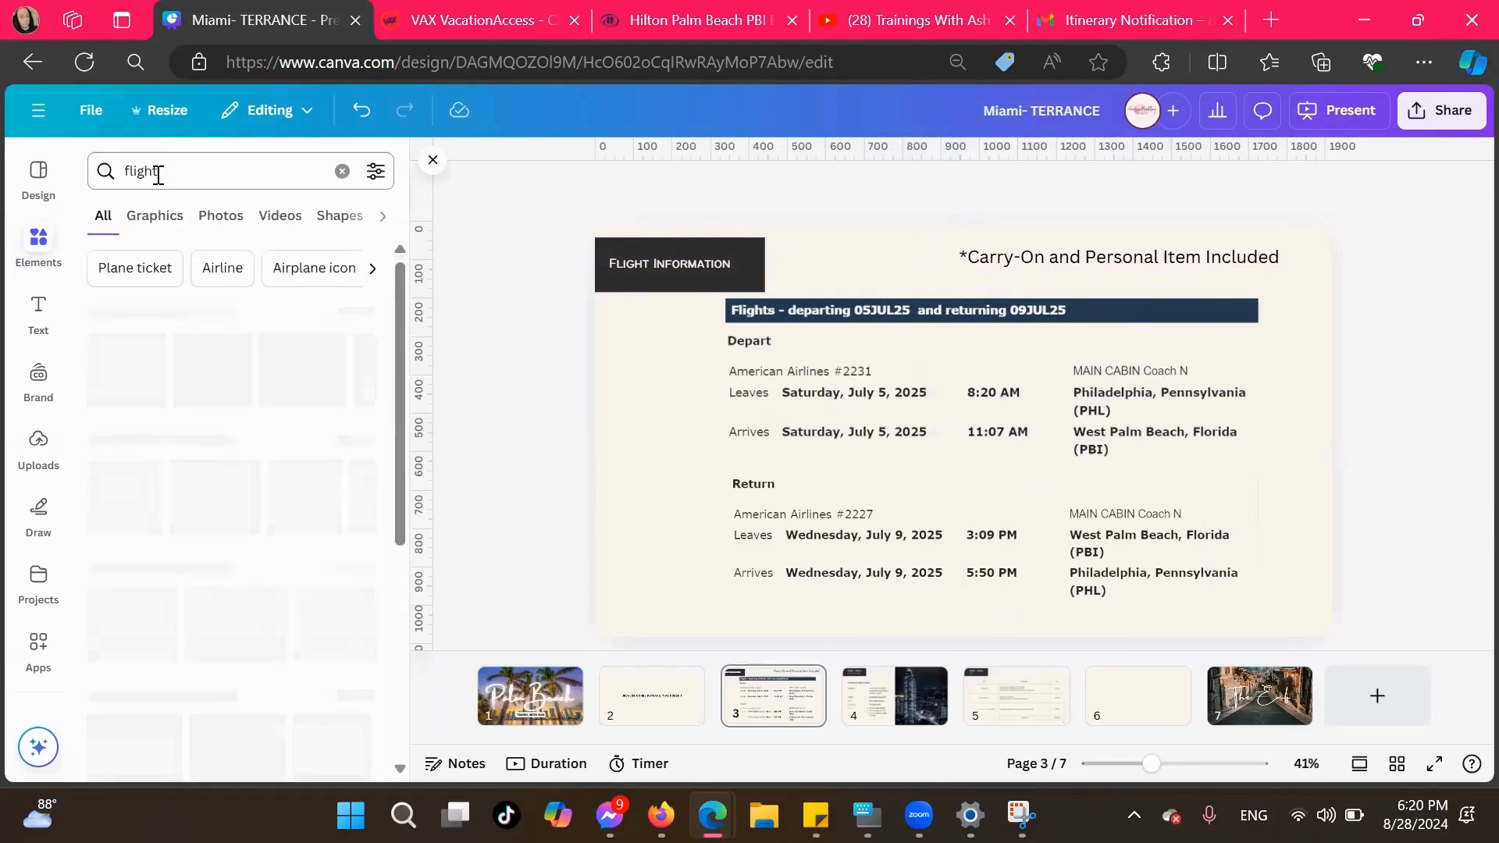
pyautogui.moveTo(298, 412); pyautogui.dragTo(582, 578)
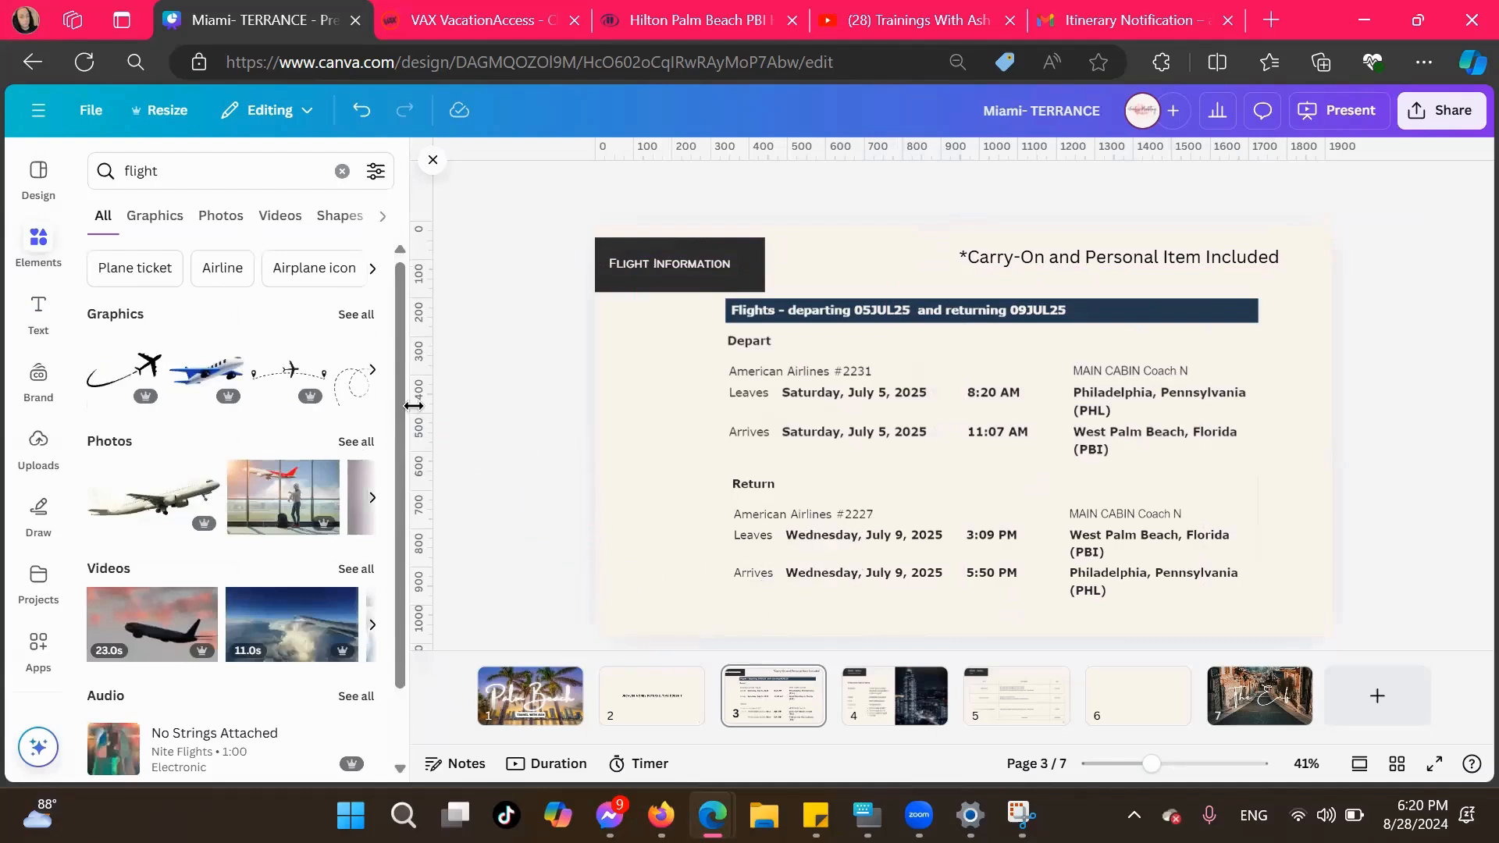
pyautogui.moveTo(125, 375); pyautogui.dragTo(602, 433)
pyautogui.moveTo(604, 504); pyautogui.dragTo(490, 655)
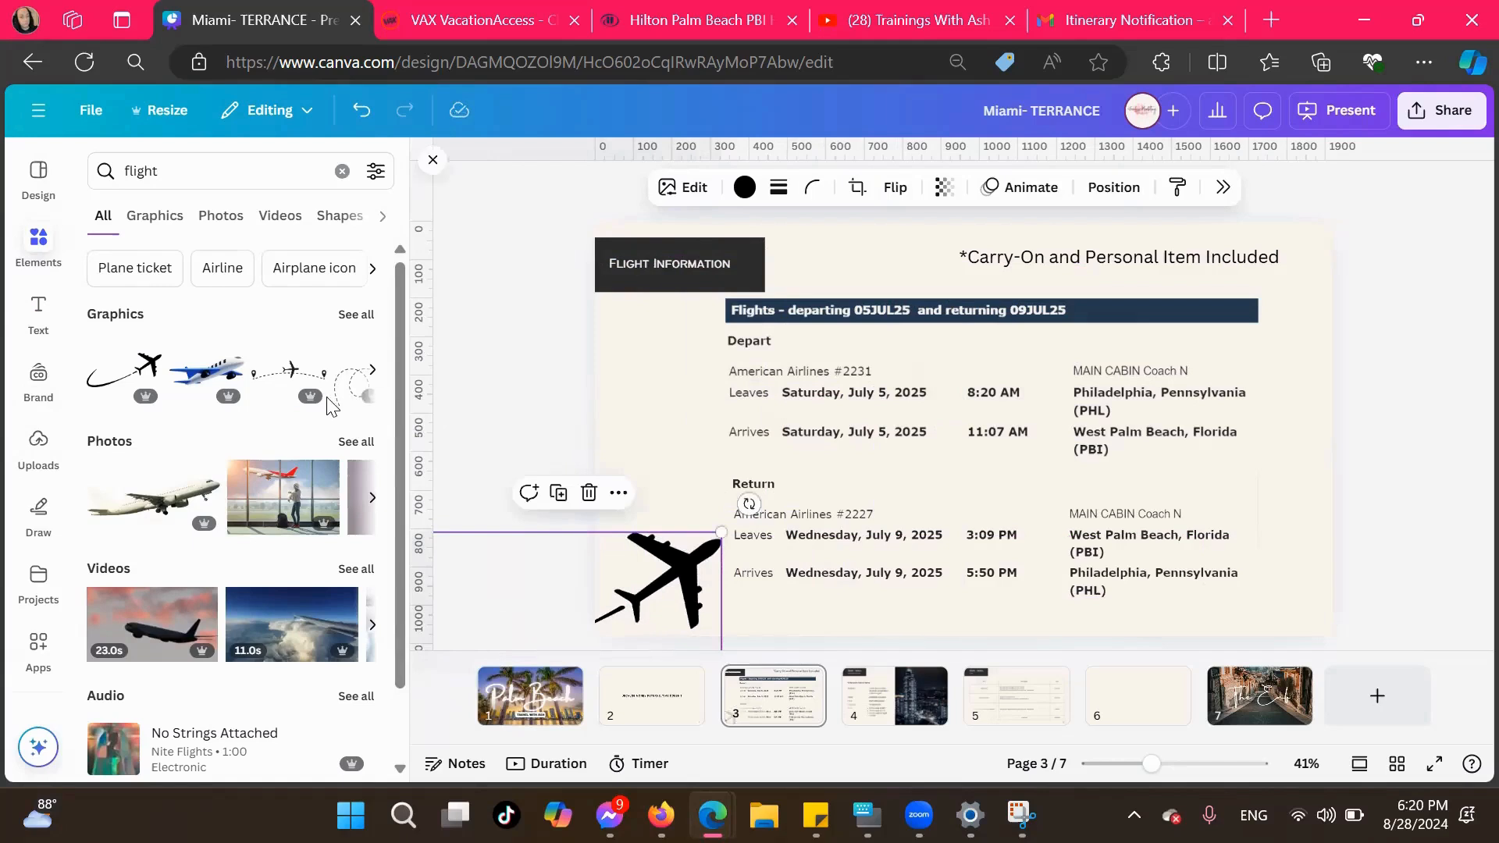
pyautogui.click(367, 378)
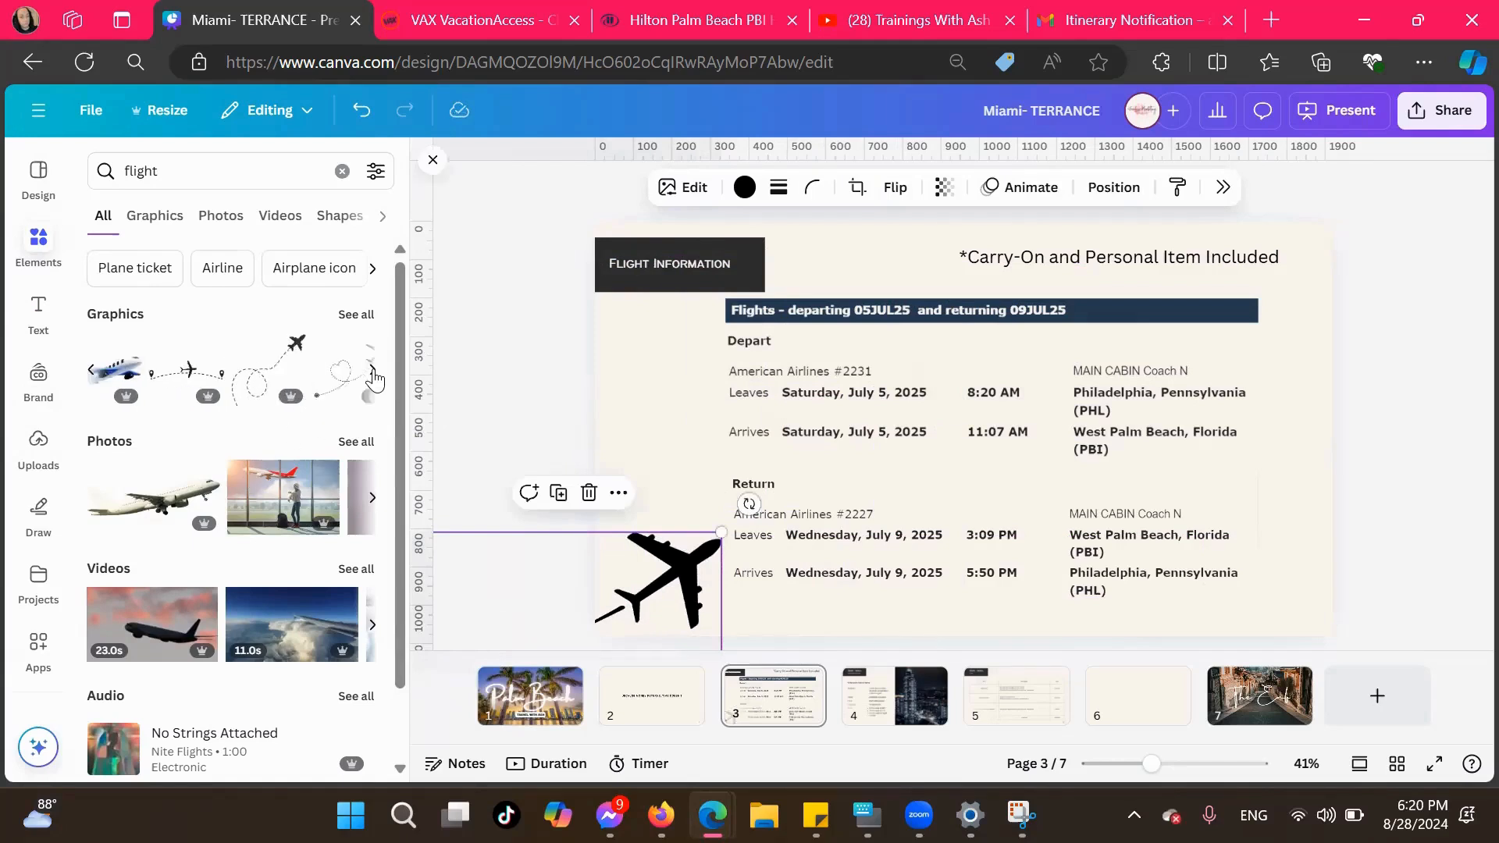
pyautogui.click(370, 378)
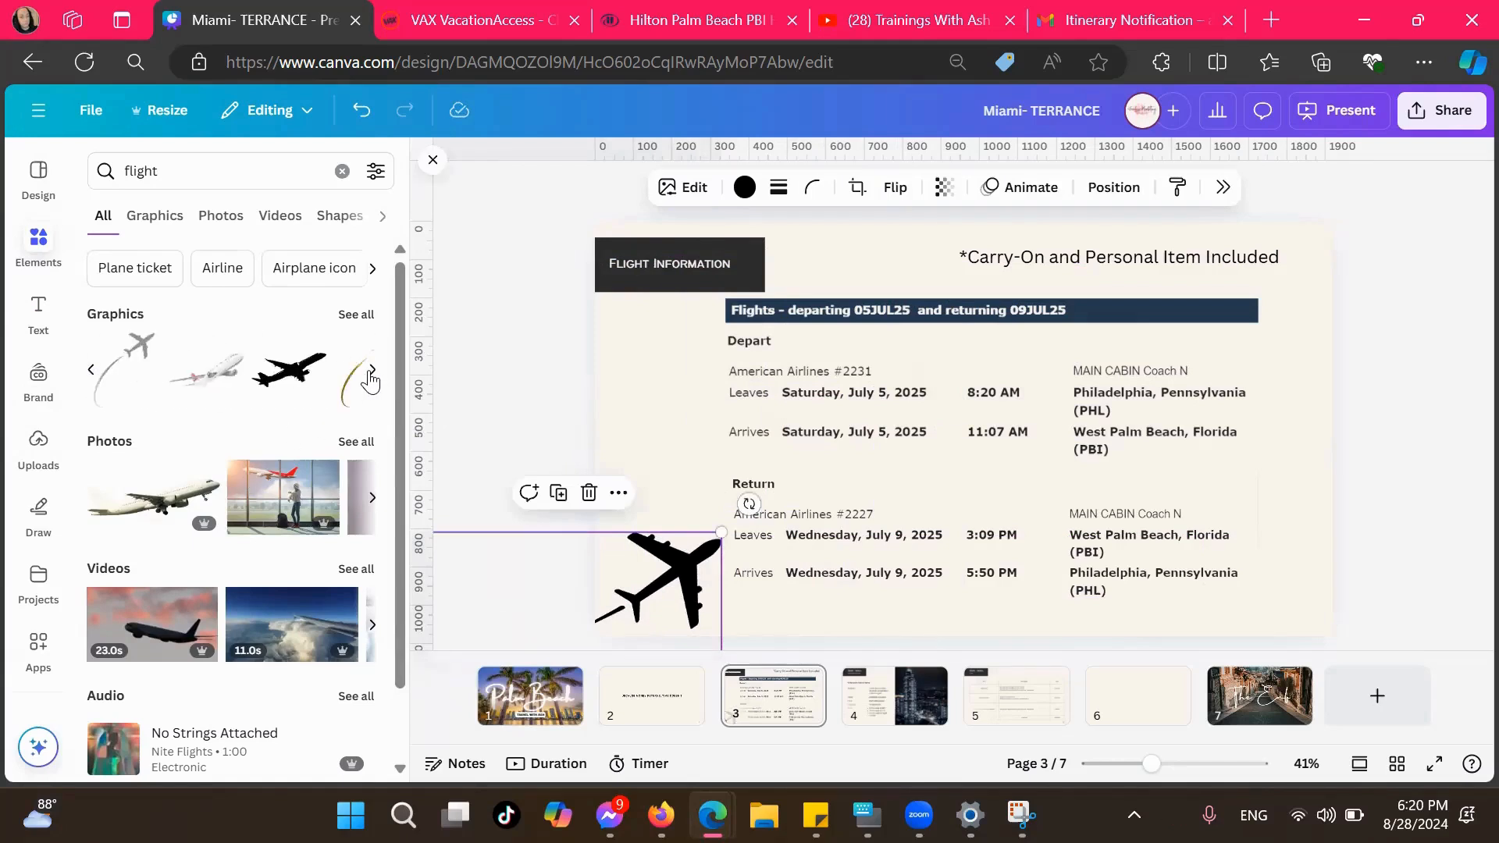
pyautogui.click(371, 377)
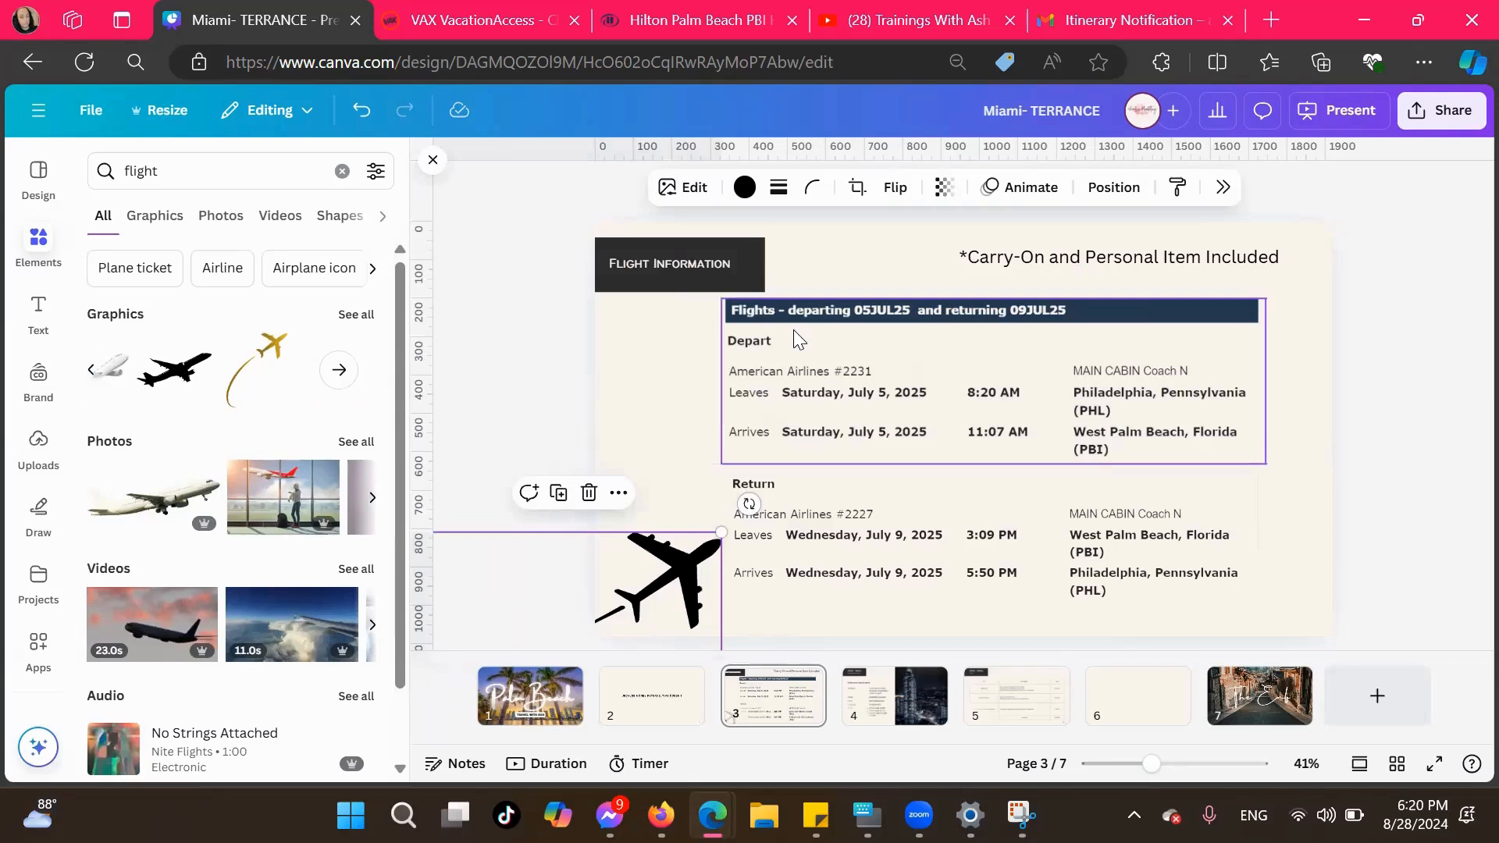
pyautogui.click(1403, 494)
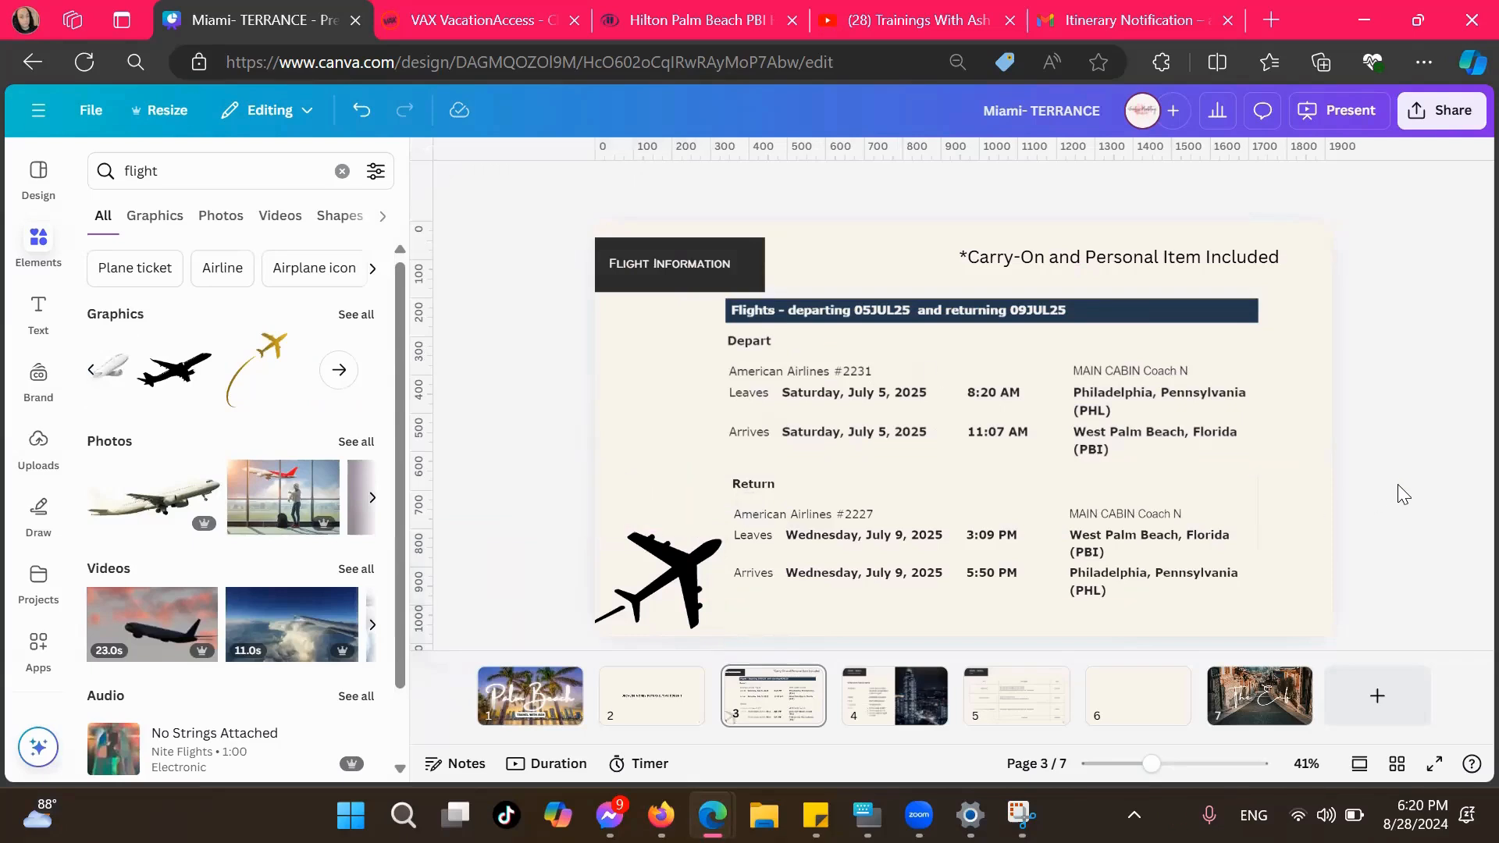
# On page 4, delete the "3D2N - Seoul" heading, the hotel name placeholder, and the address label and text
pyautogui.click(875, 709)
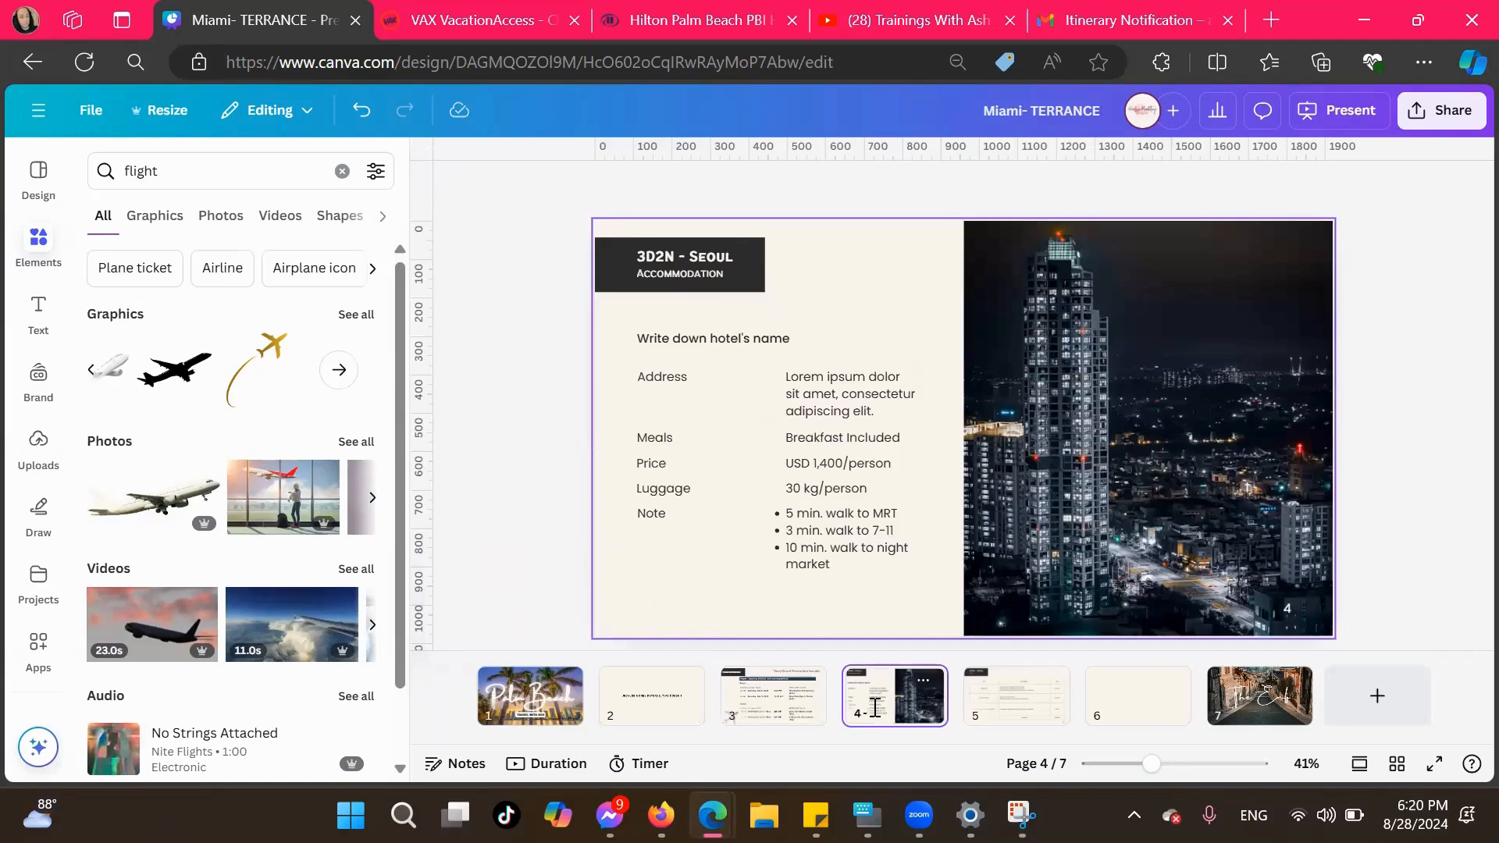
pyautogui.click(703, 263)
pyautogui.press('Delete')
pyautogui.click(690, 340)
pyautogui.press('Delete')
pyautogui.click(662, 365)
pyautogui.click(662, 371)
pyautogui.press('Delete')
pyautogui.click(822, 398)
pyautogui.press('Delete')
# Delete the placeholder details for meals, price, luggage and notes on the Accommodation page
pyautogui.click(817, 439)
pyautogui.press('Delete')
pyautogui.click(820, 463)
pyautogui.press('Delete')
pyautogui.click(819, 488)
pyautogui.press('Delete')
pyautogui.click(814, 504)
pyautogui.press('Delete')
# Delete the Meals, Price, Luggage and Note labels and the night skyline photo from the Accommodation page
pyautogui.click(646, 442)
pyautogui.click(647, 442)
pyautogui.press('Delete')
pyautogui.click(651, 463)
pyautogui.press('Delete')
pyautogui.click(661, 488)
pyautogui.press('Delete')
pyautogui.click(651, 514)
pyautogui.press('Delete')
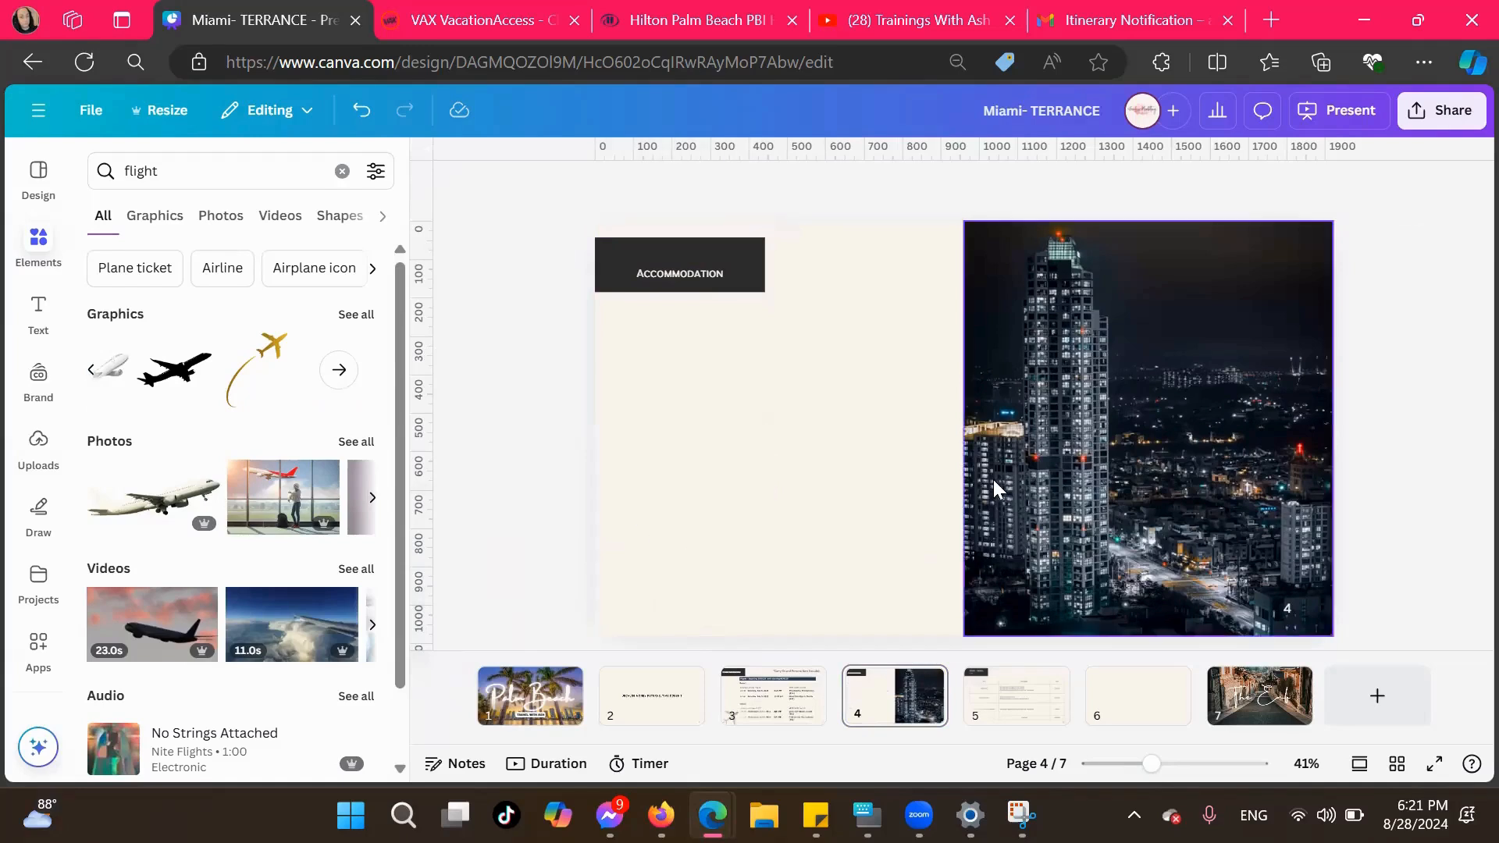
pyautogui.click(998, 474)
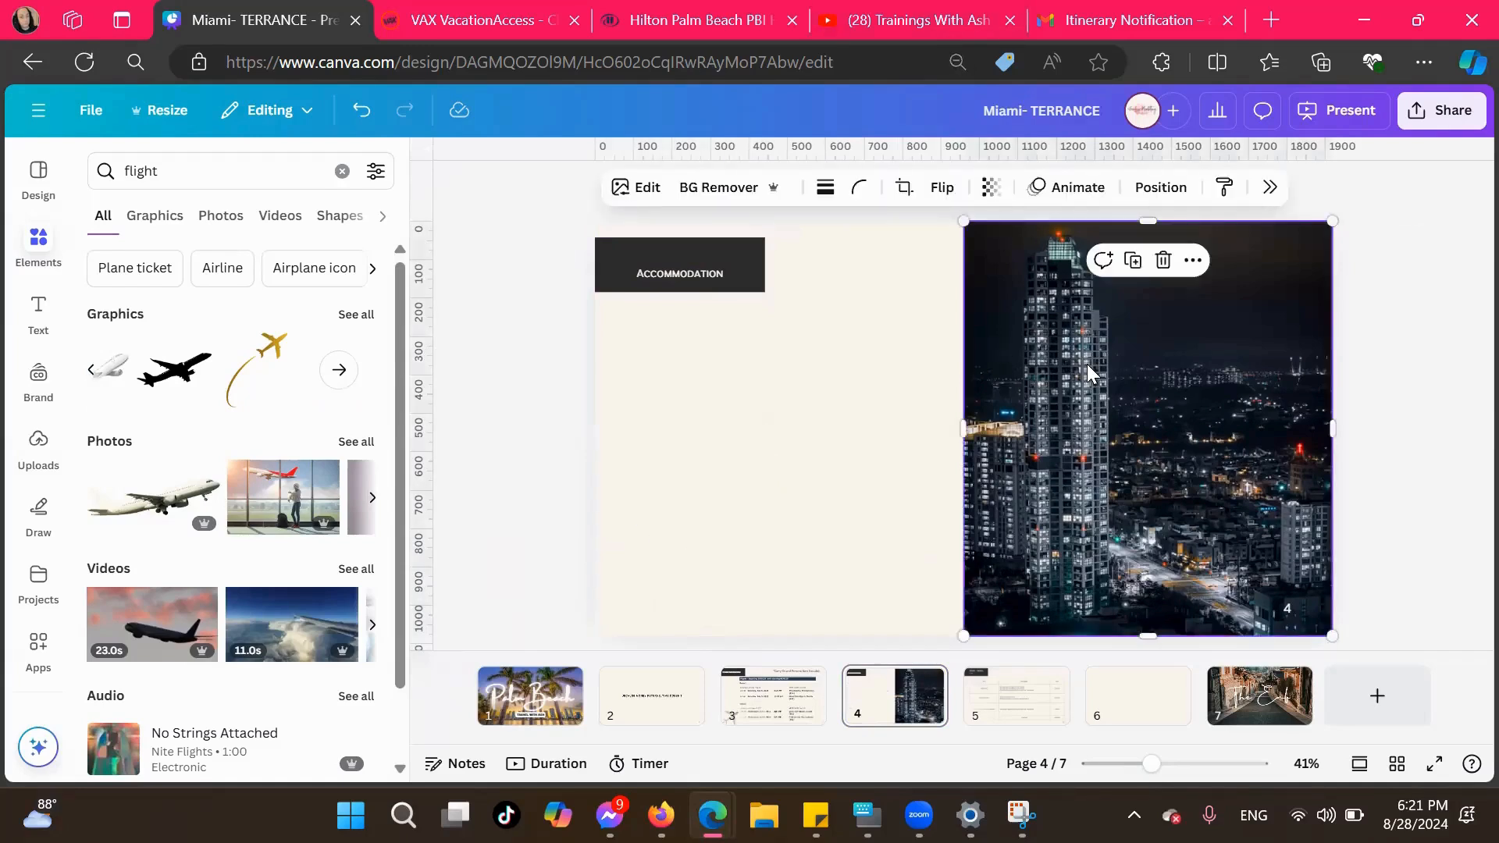
pyautogui.press('Delete')
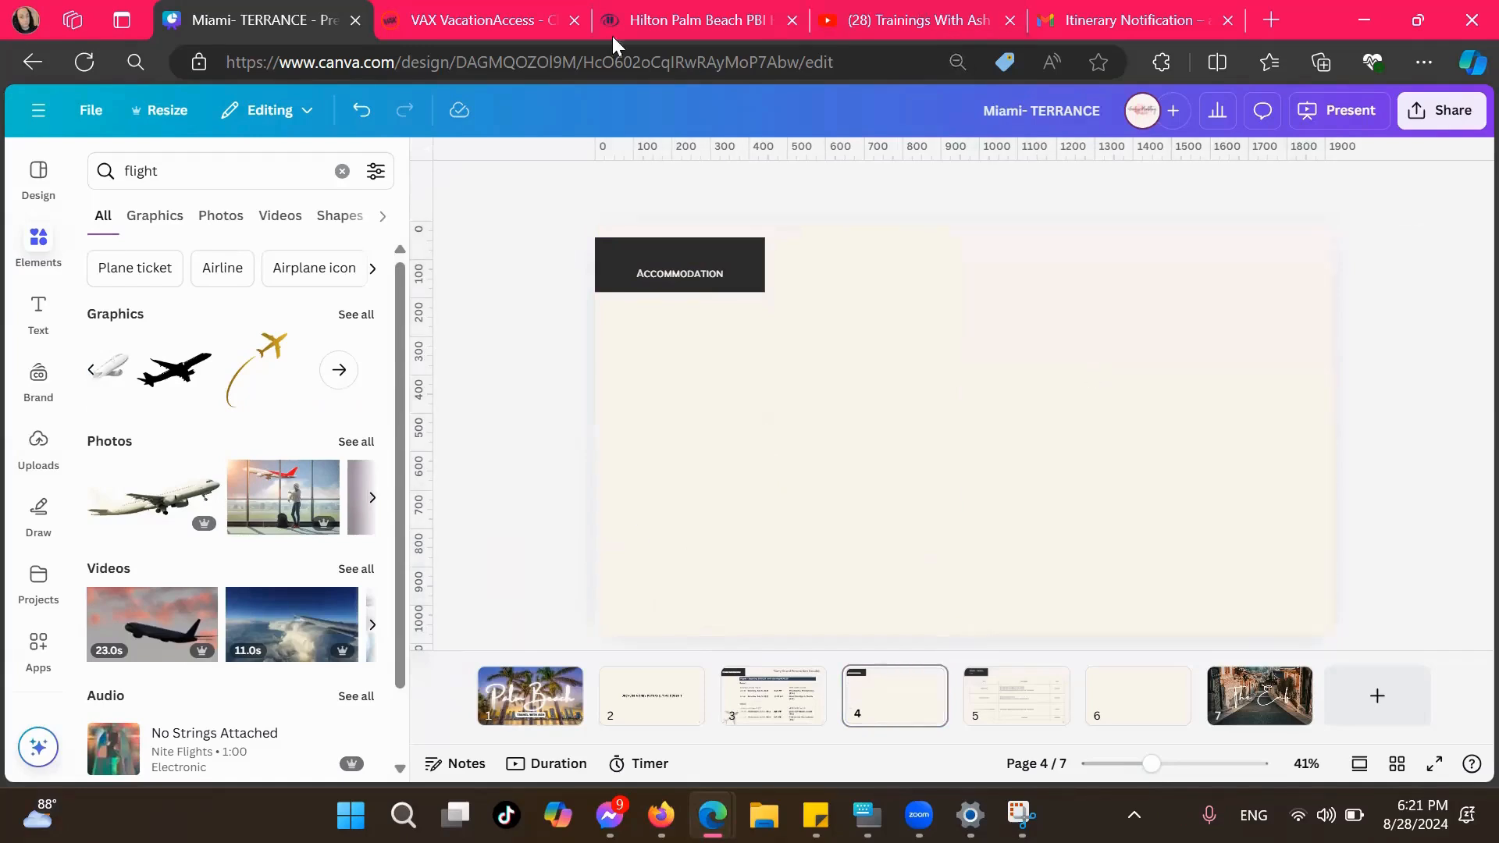
# Copy the hotel exterior photo from the Hilton Palm Beach PBI website, and switch to the VAX VacationAccess checkout
pyautogui.click(659, 19)
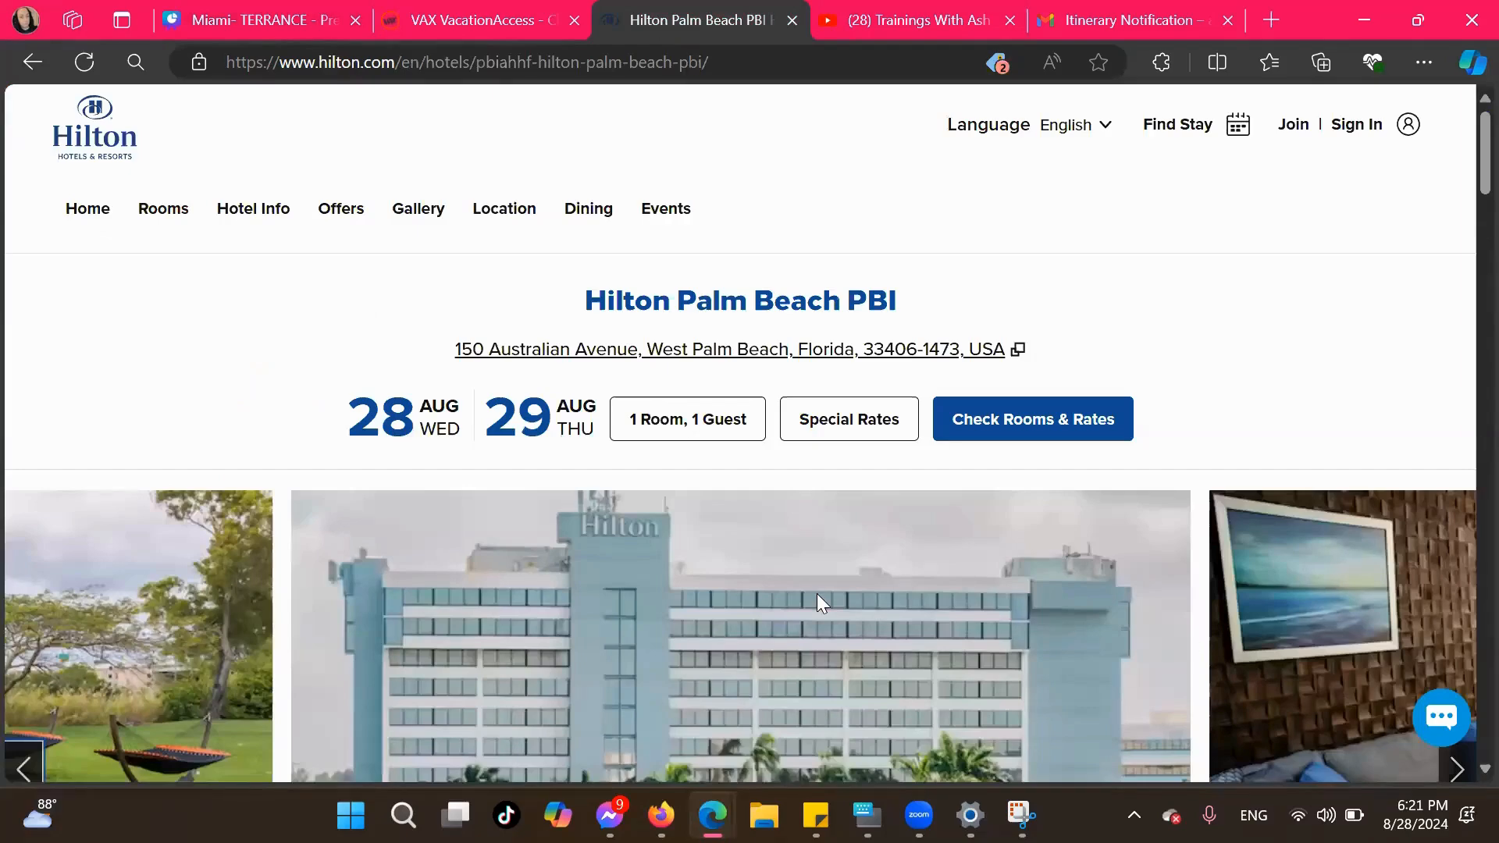
pyautogui.scroll(-4, 816, 597)
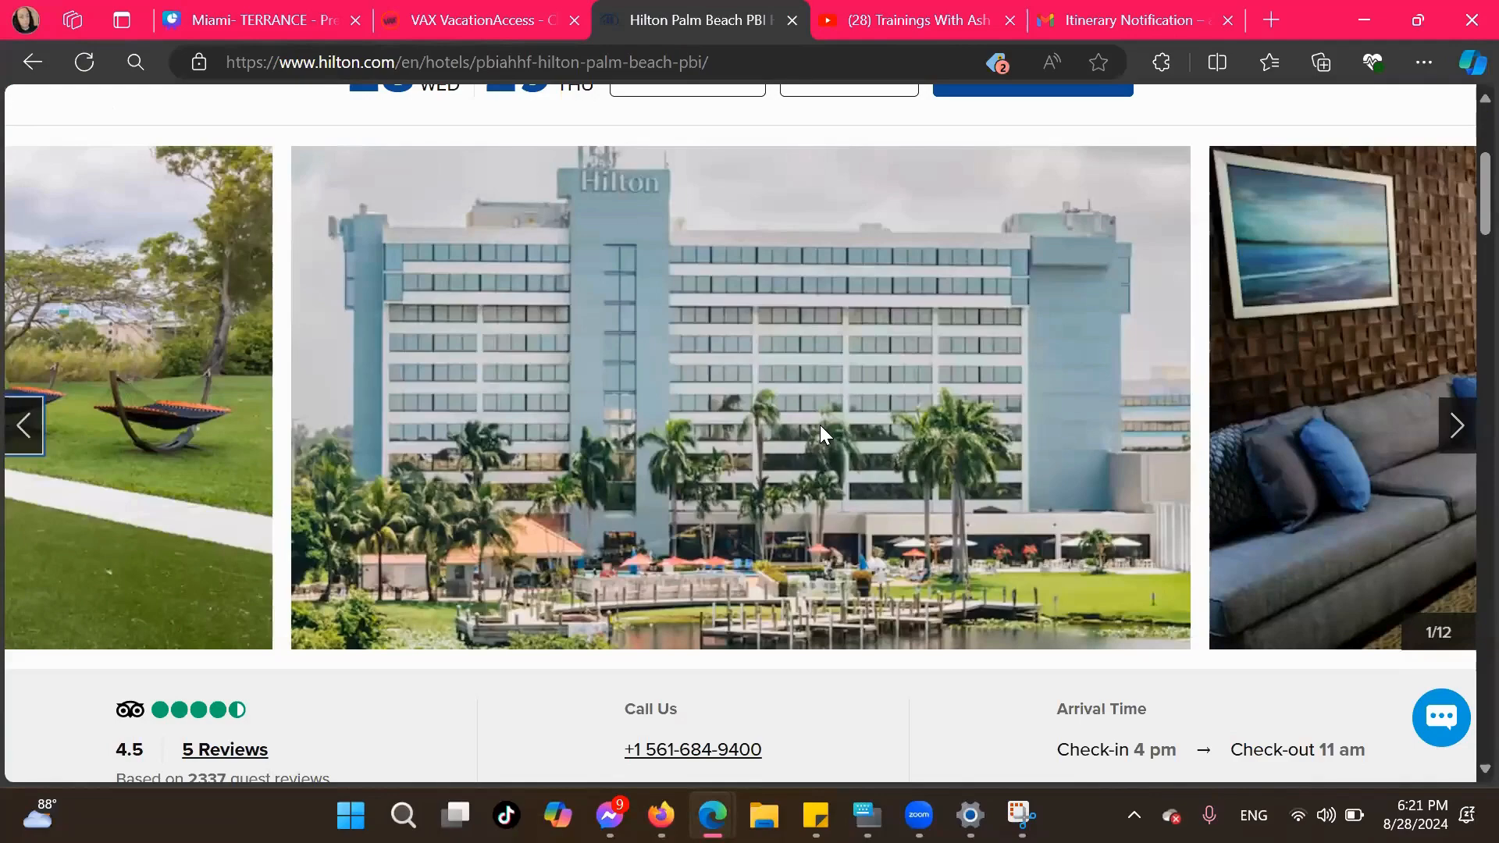
pyautogui.rightClick(785, 410)
pyautogui.click(957, 320)
pyautogui.click(465, 19)
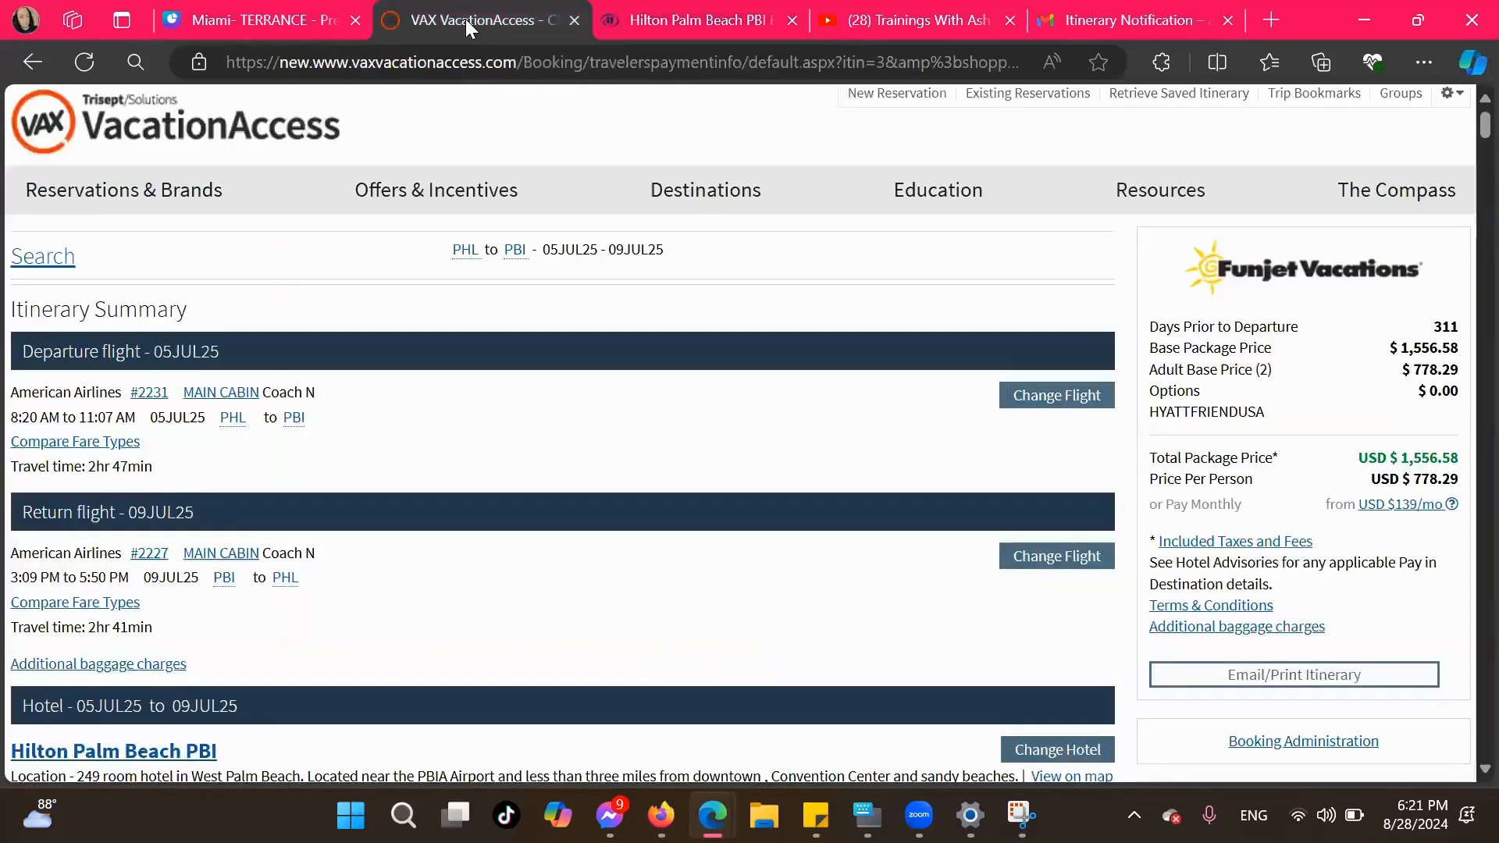
# Switch to Canva and paste the copied hotel exterior photo onto the Accommodation page
pyautogui.click(253, 25)
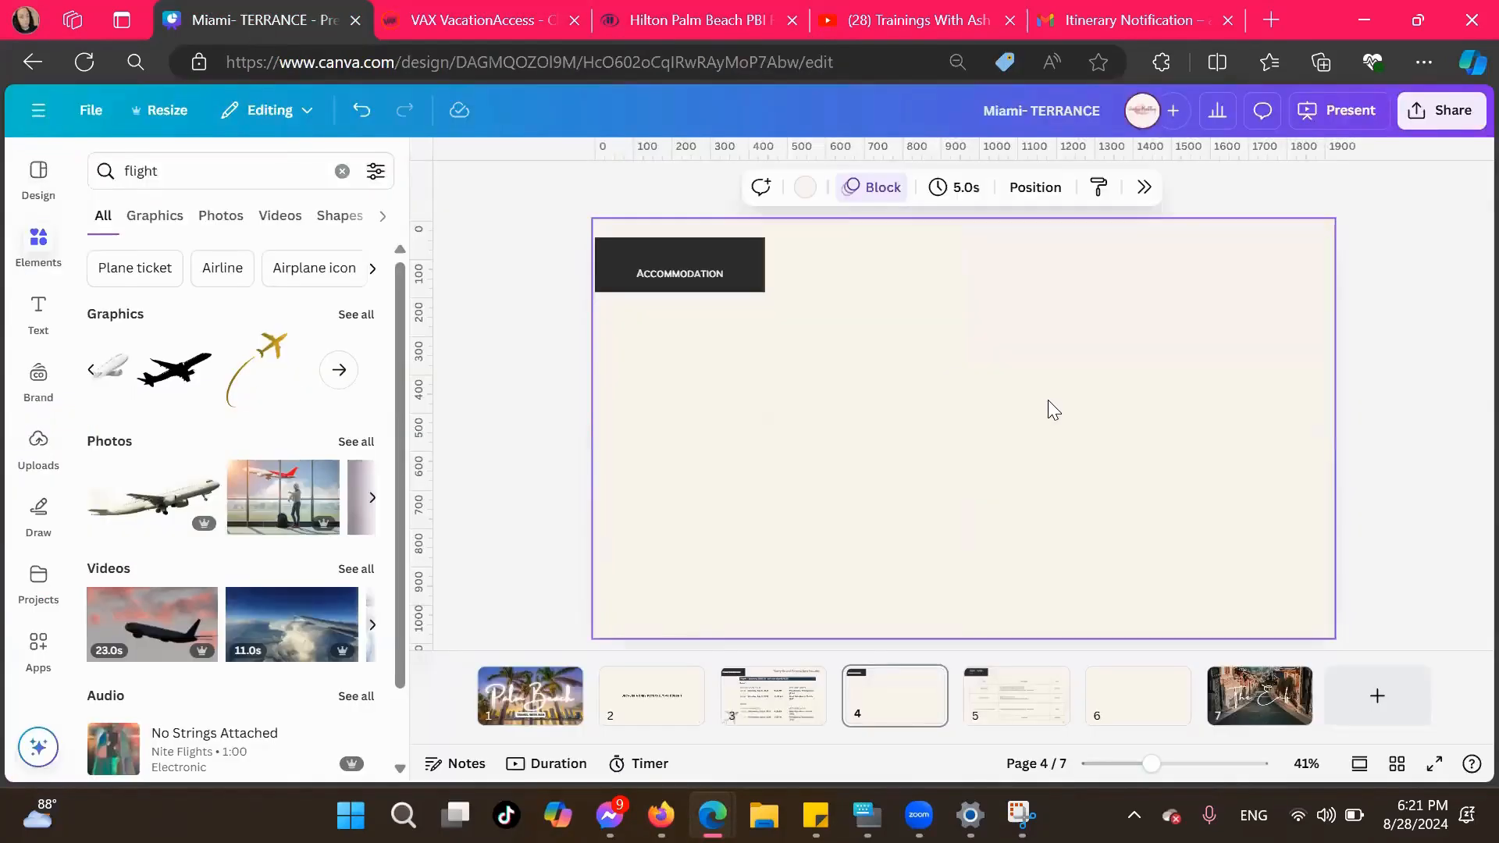
pyautogui.rightClick(1054, 410)
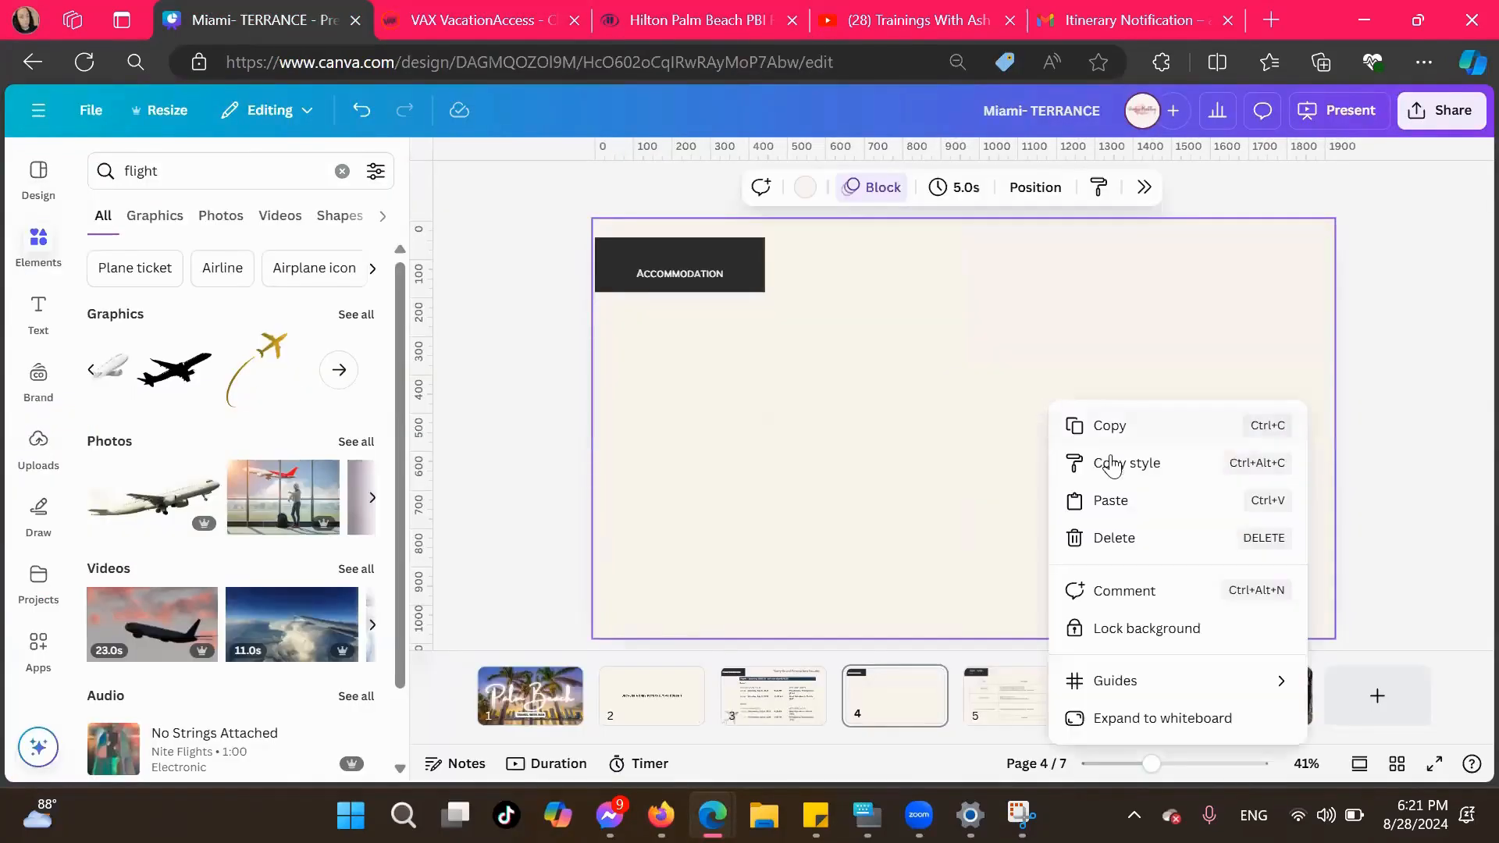
pyautogui.click(1121, 502)
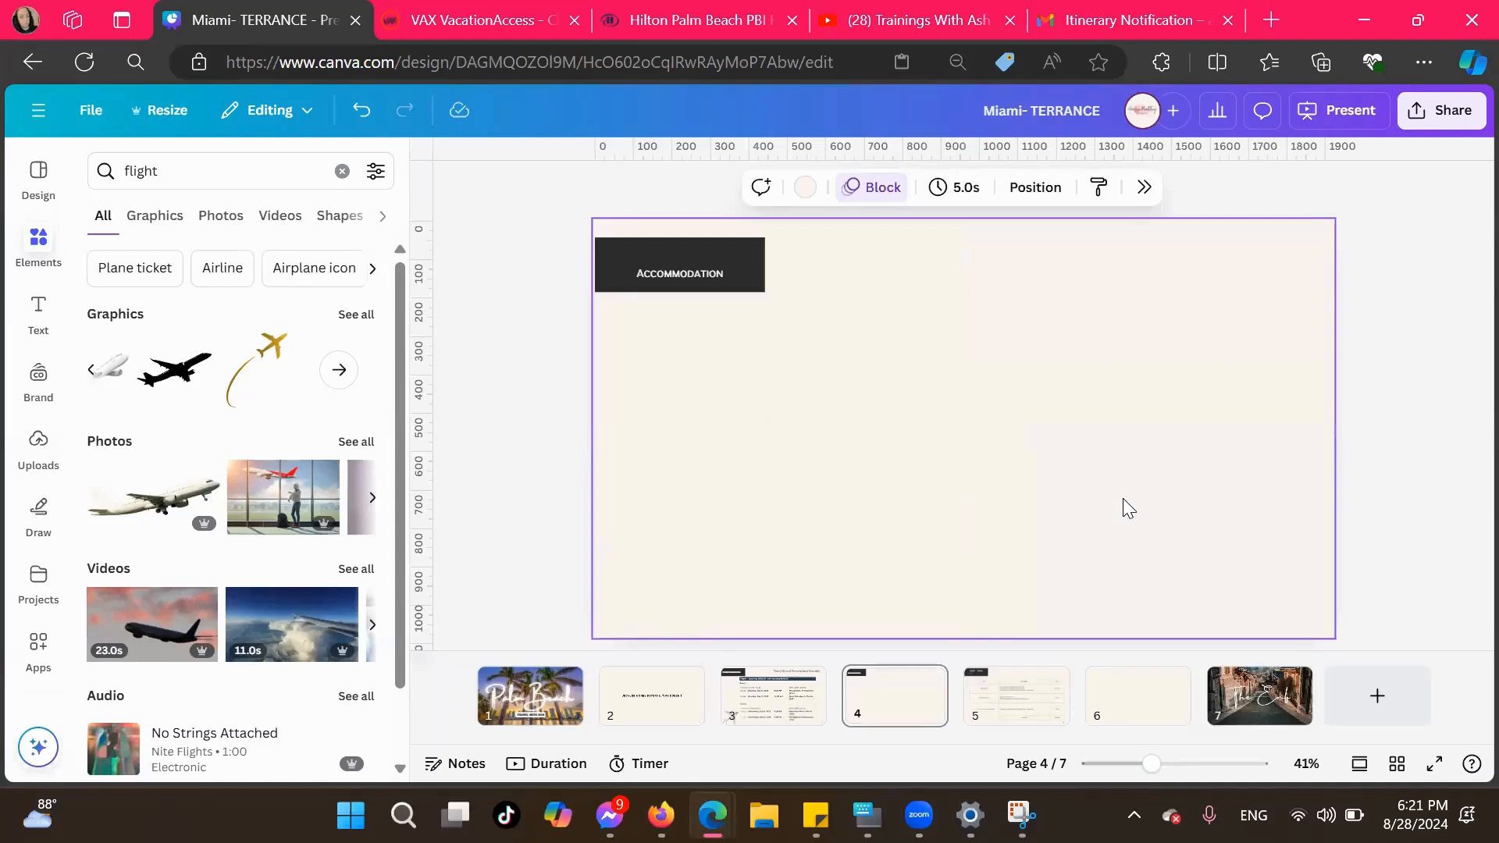
pyautogui.rightClick(1123, 498)
pyautogui.click(1175, 531)
# Copy the hotel exterior photo from the Hilton Palm Beach PBI website's gallery and look through the other gallery photos
pyautogui.click(734, 19)
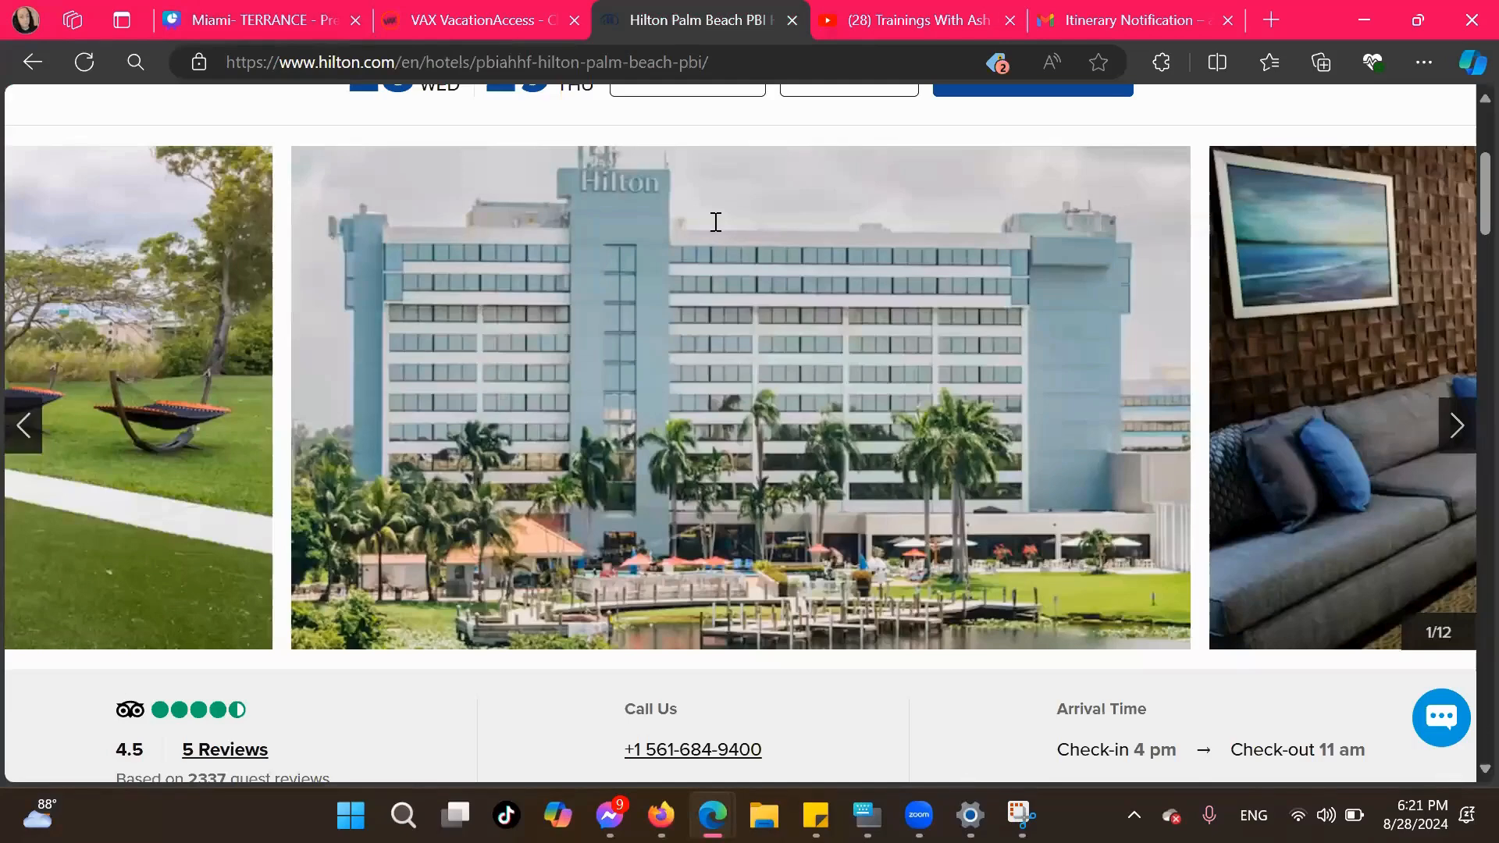
pyautogui.scroll(5, 728, 452)
pyautogui.click(412, 229)
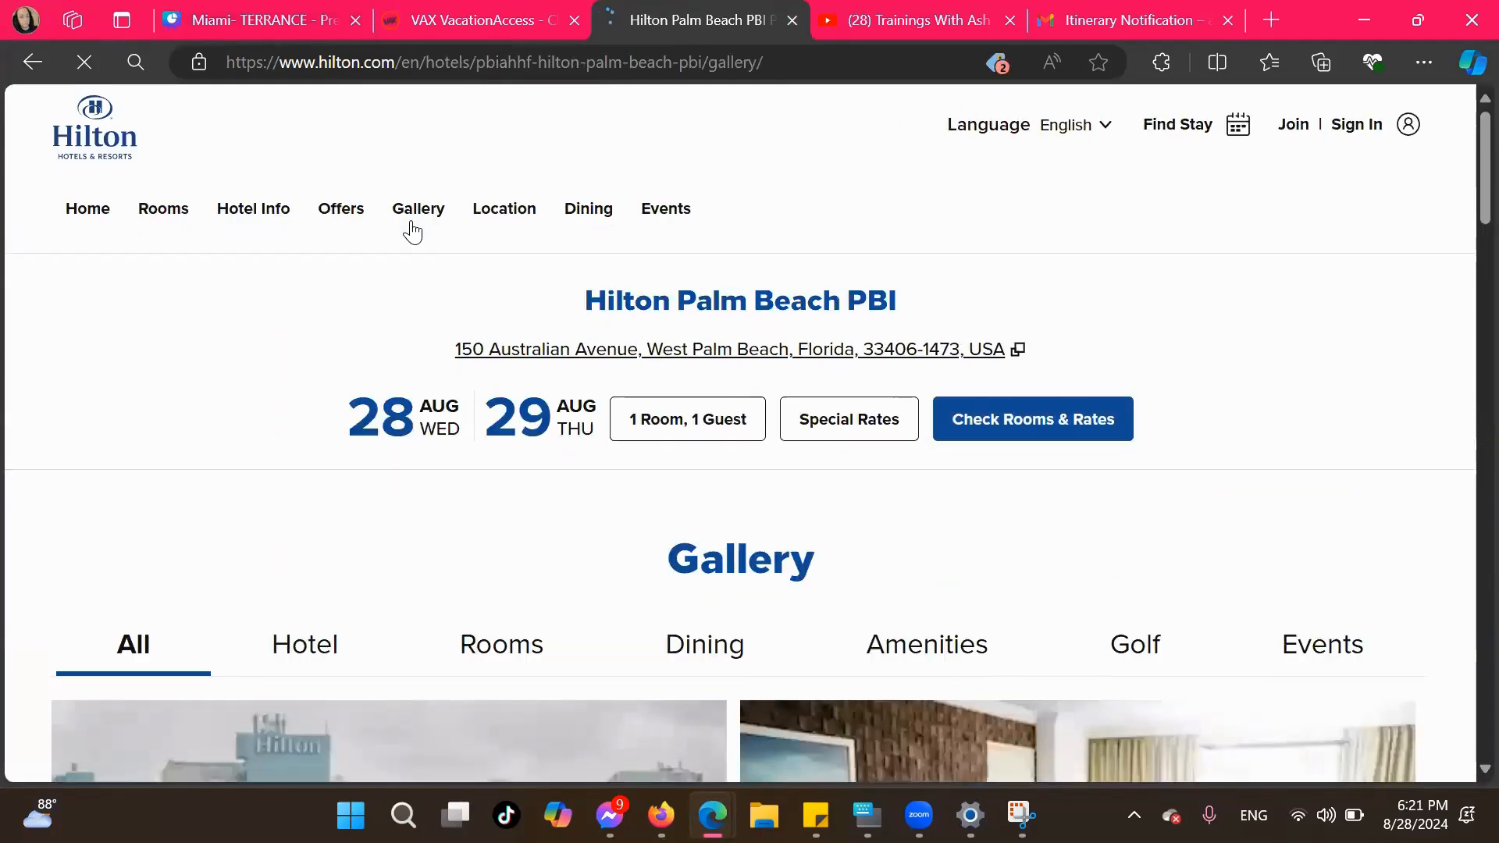
pyautogui.scroll(-5, 413, 229)
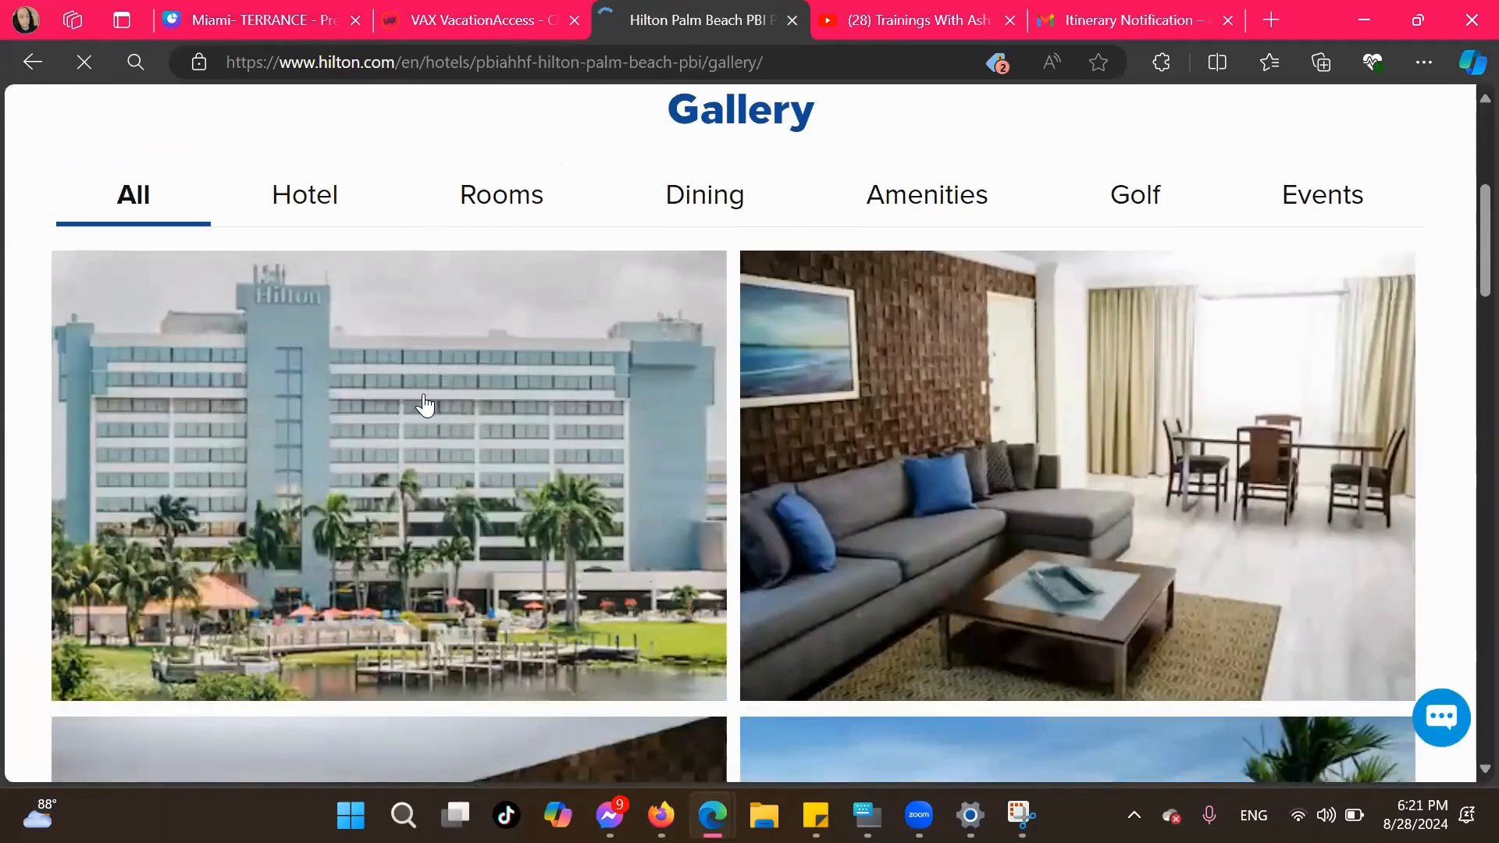
pyautogui.rightClick(338, 460)
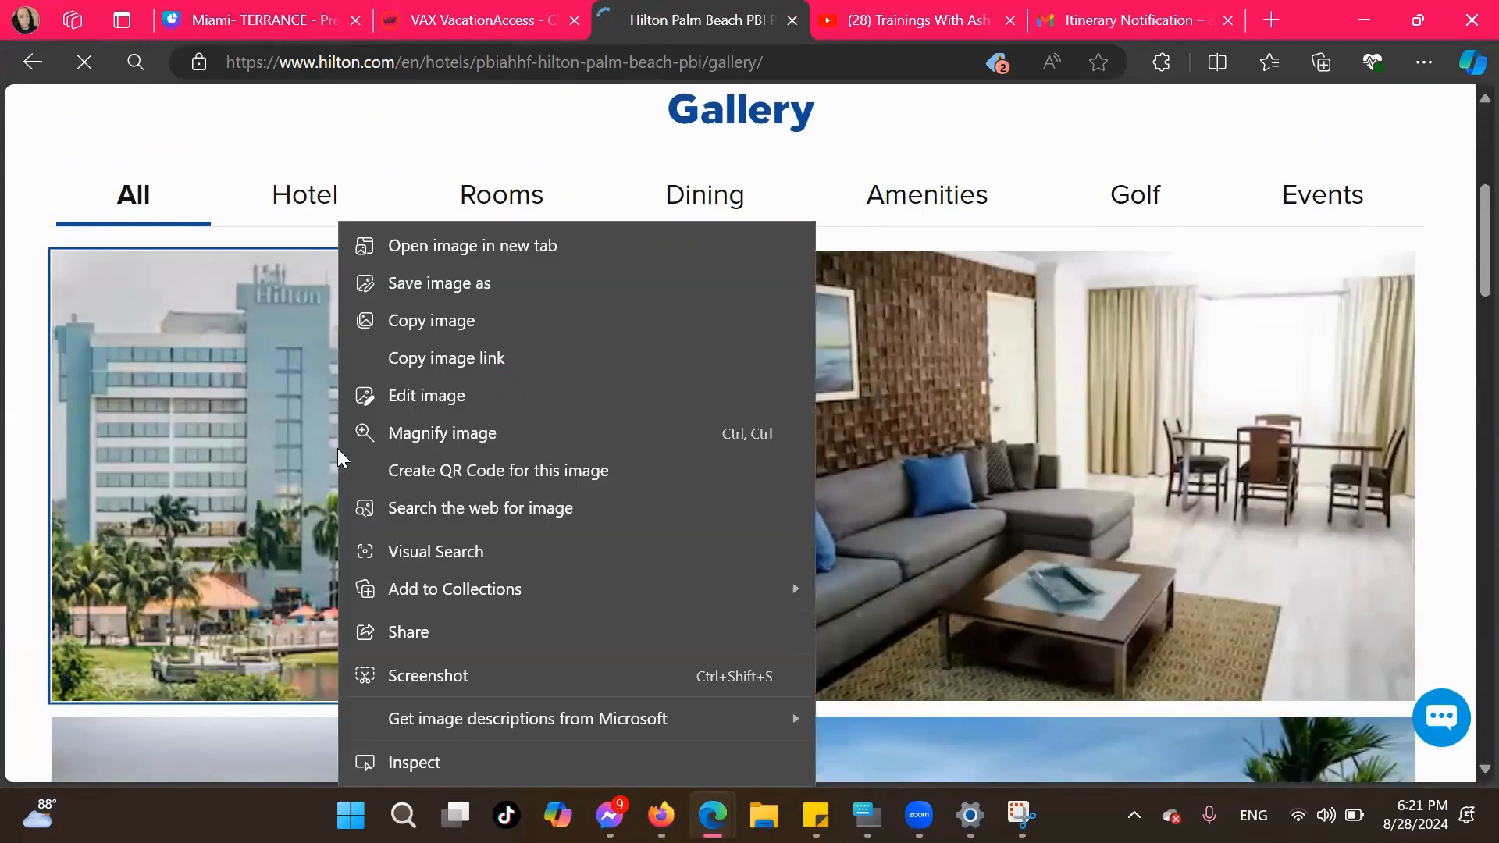
pyautogui.click(452, 331)
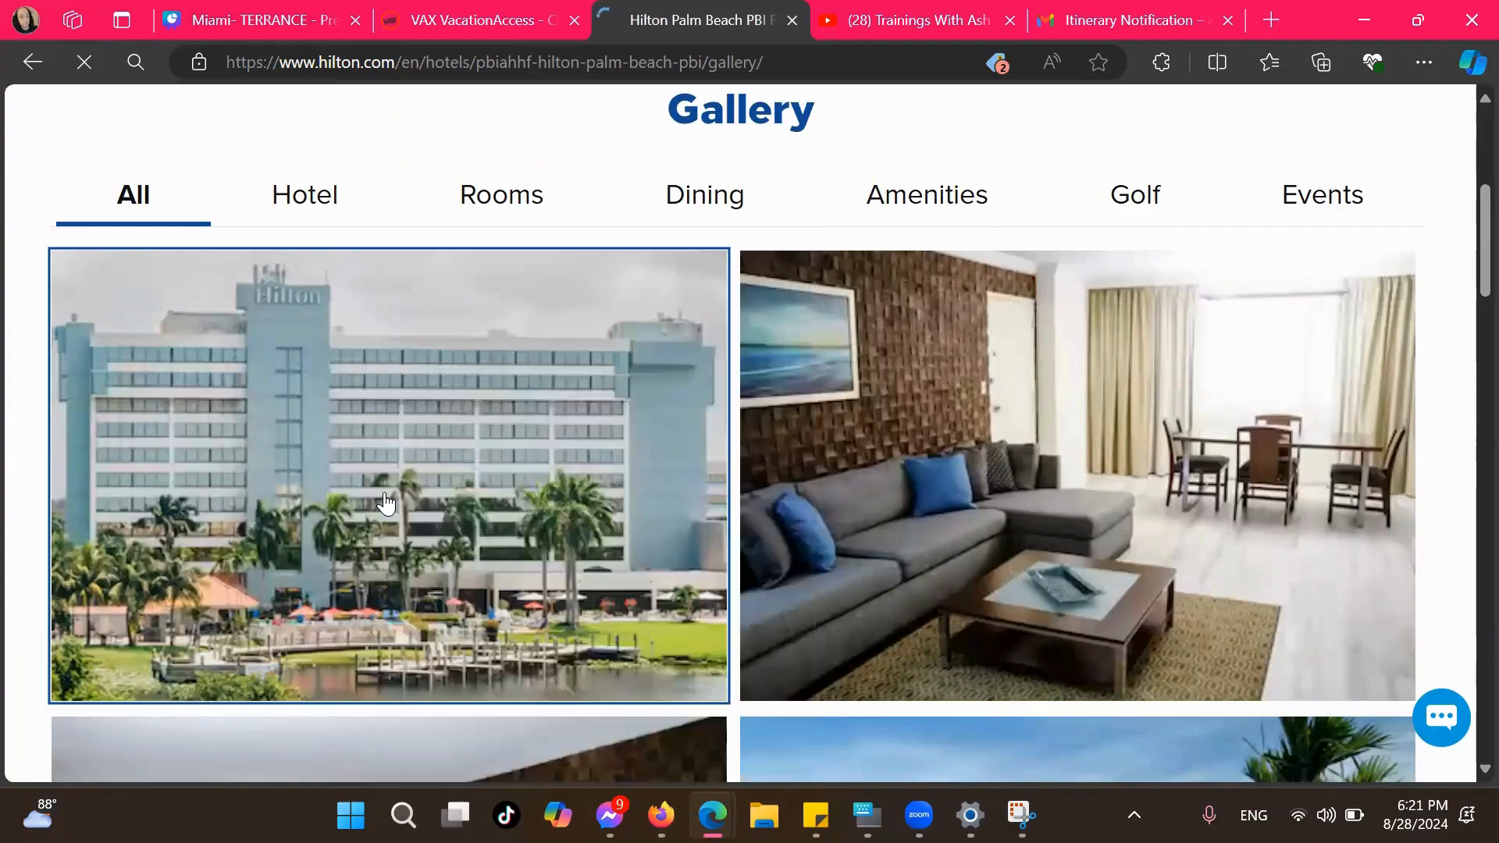
pyautogui.scroll(-5, 386, 503)
pyautogui.scroll(-7, 386, 504)
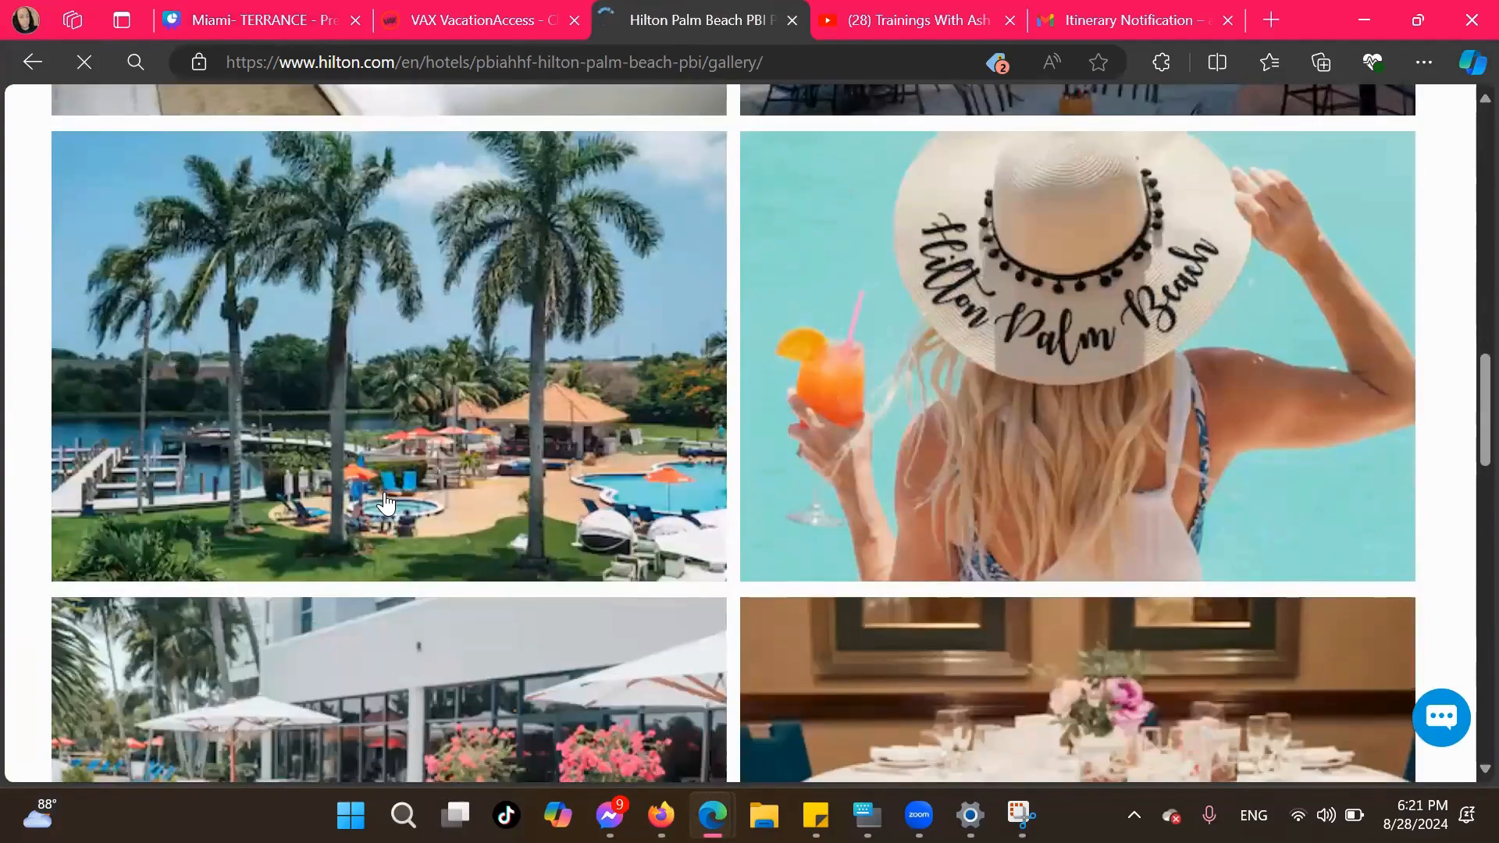
pyautogui.scroll(-3, 386, 503)
pyautogui.scroll(-5, 386, 503)
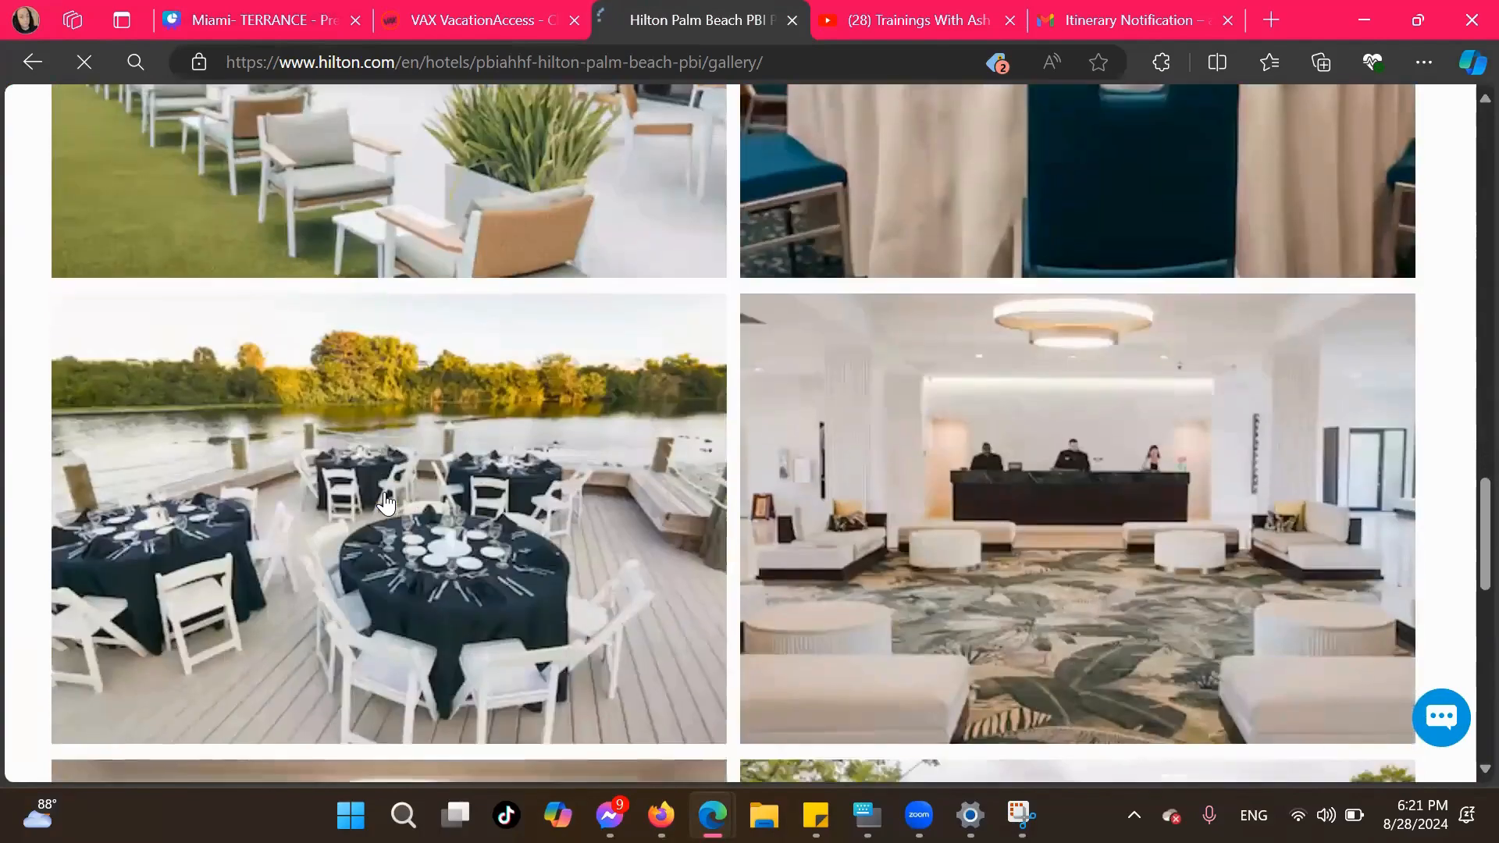
pyautogui.scroll(5, 386, 504)
pyautogui.scroll(8, 386, 503)
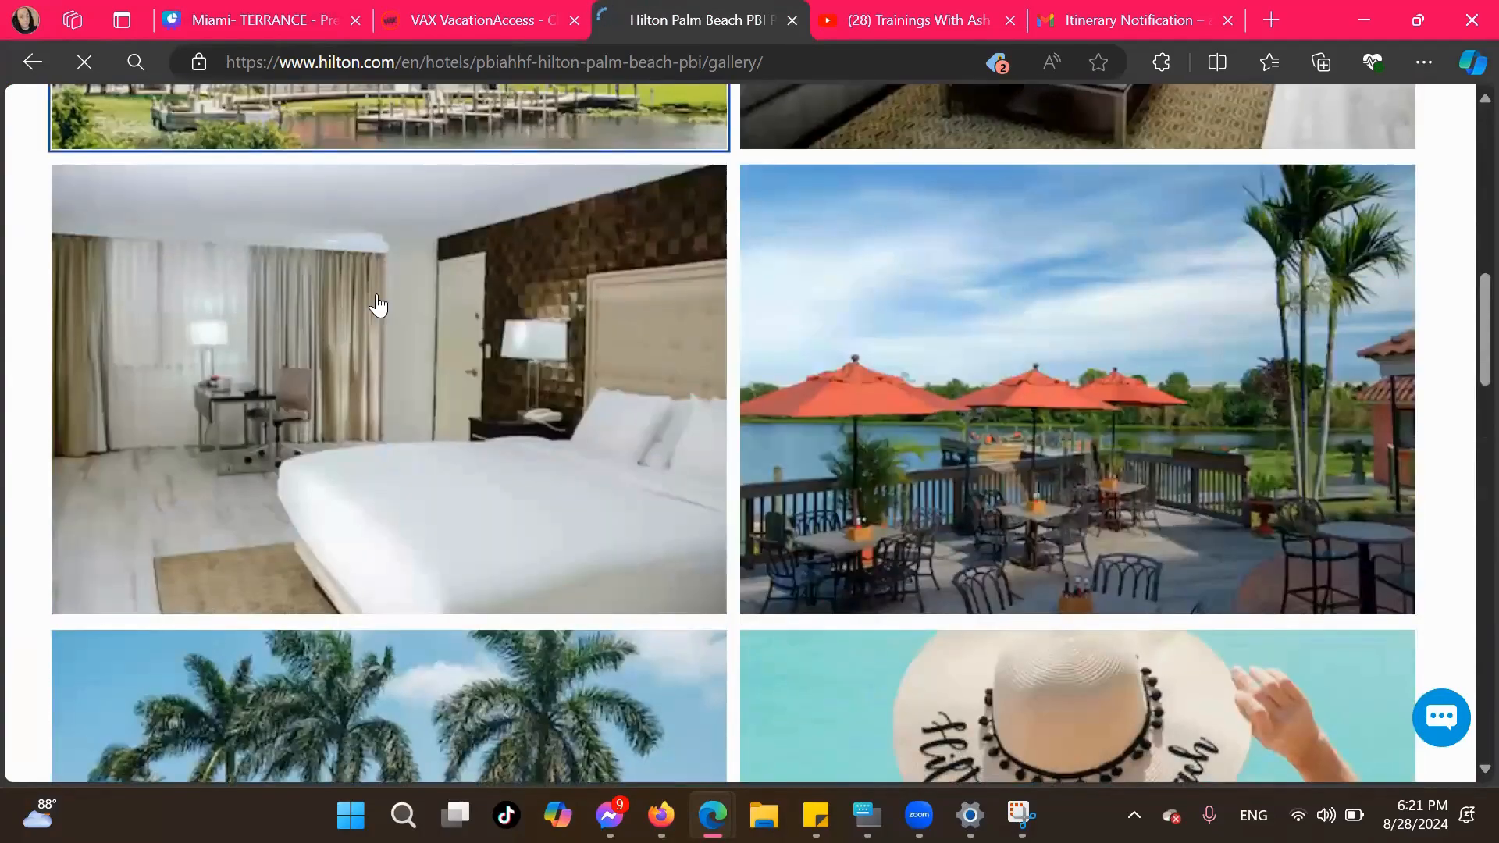
# Back in Canva, shrink the hotel exterior photo and place it in the upper right corner of the Accommodation page
pyautogui.hotkey('ctrl', '1')
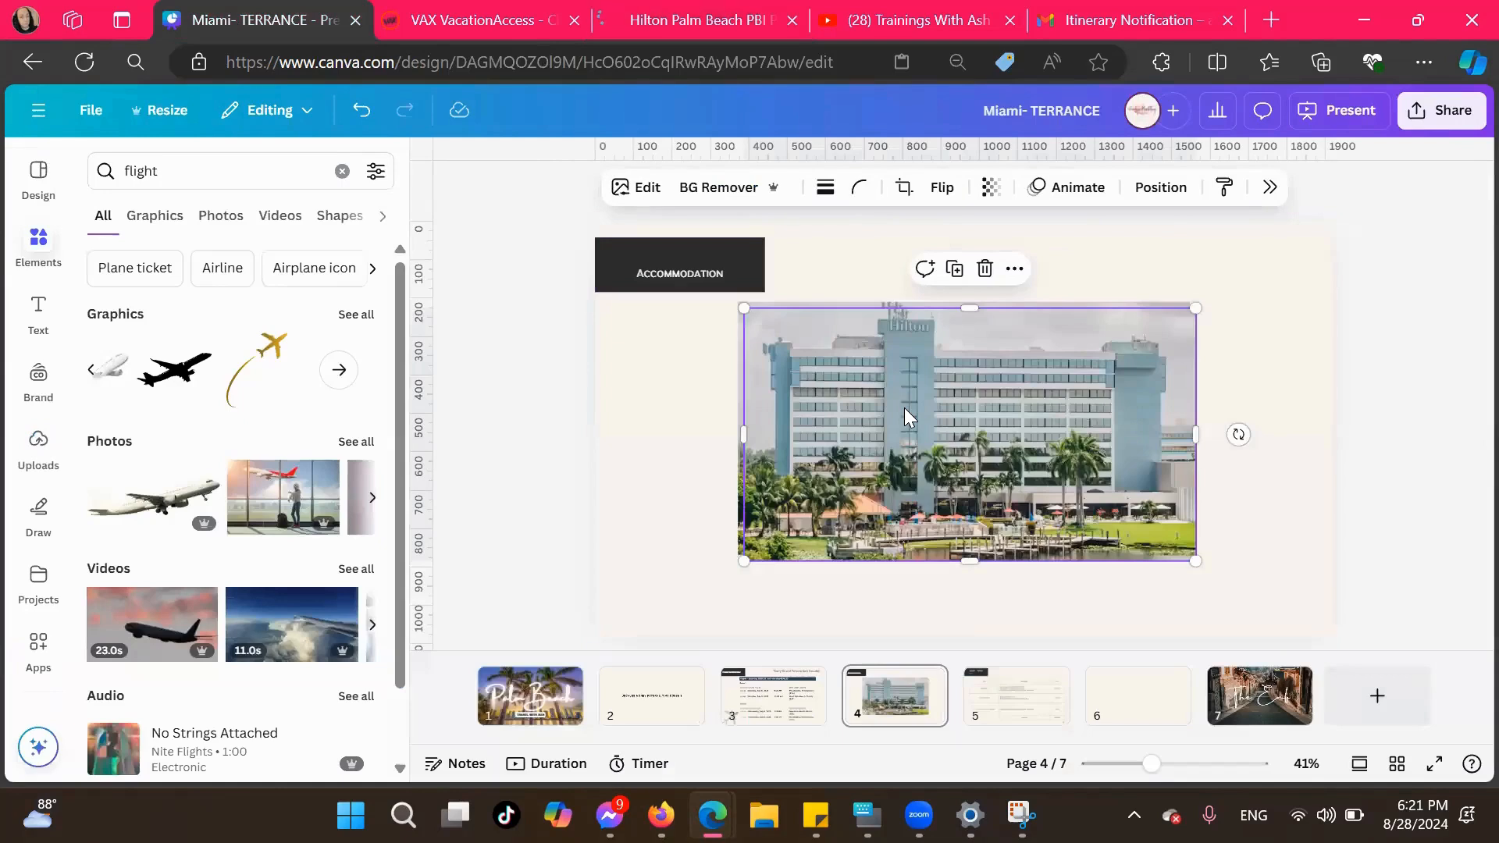
pyautogui.moveTo(904, 407); pyautogui.dragTo(897, 401)
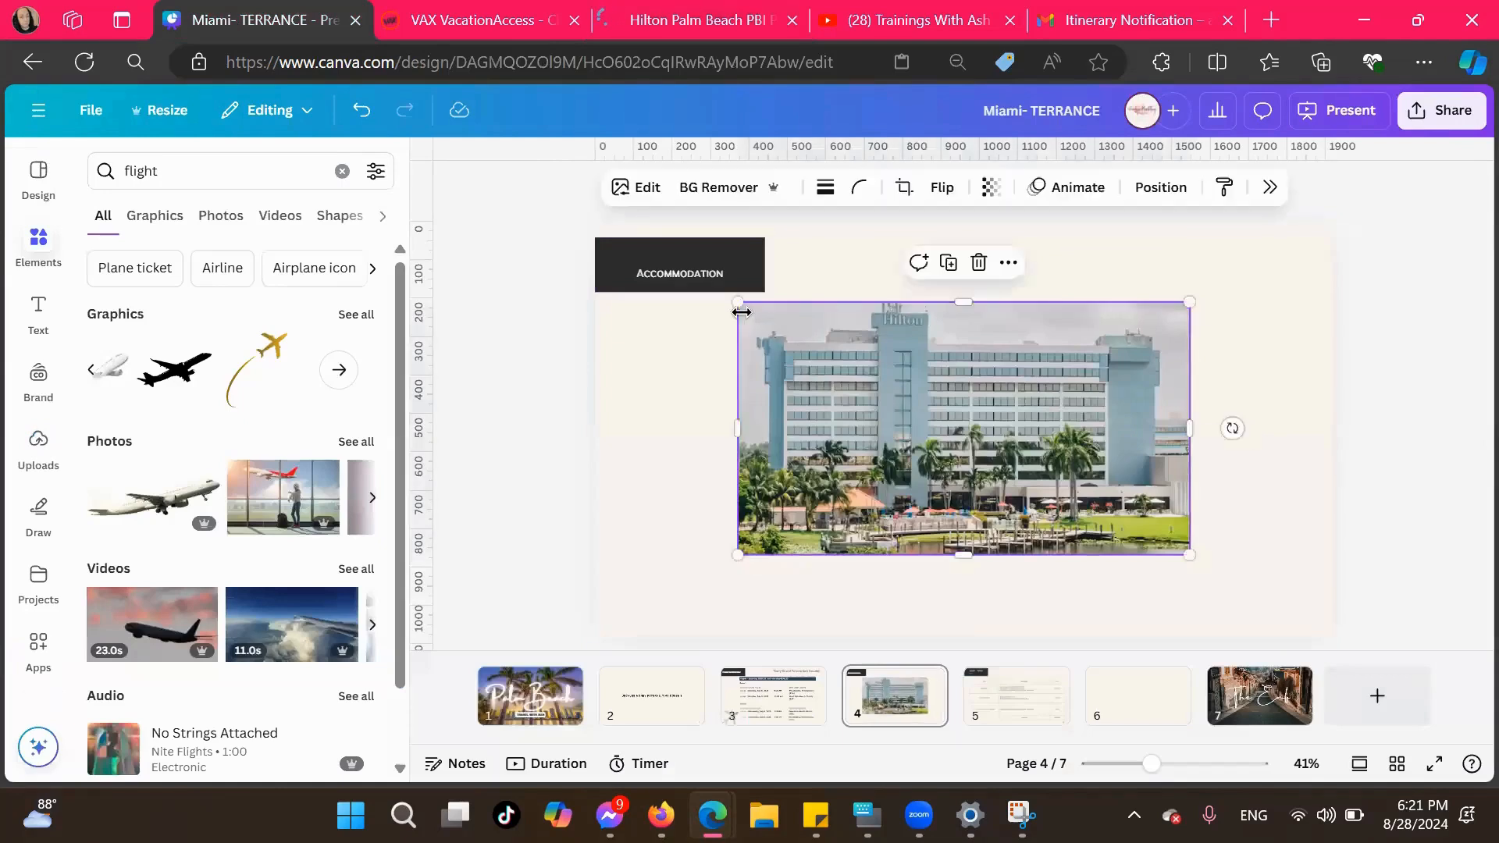
pyautogui.moveTo(740, 302); pyautogui.dragTo(874, 332)
pyautogui.moveTo(1038, 490); pyautogui.dragTo(1182, 342)
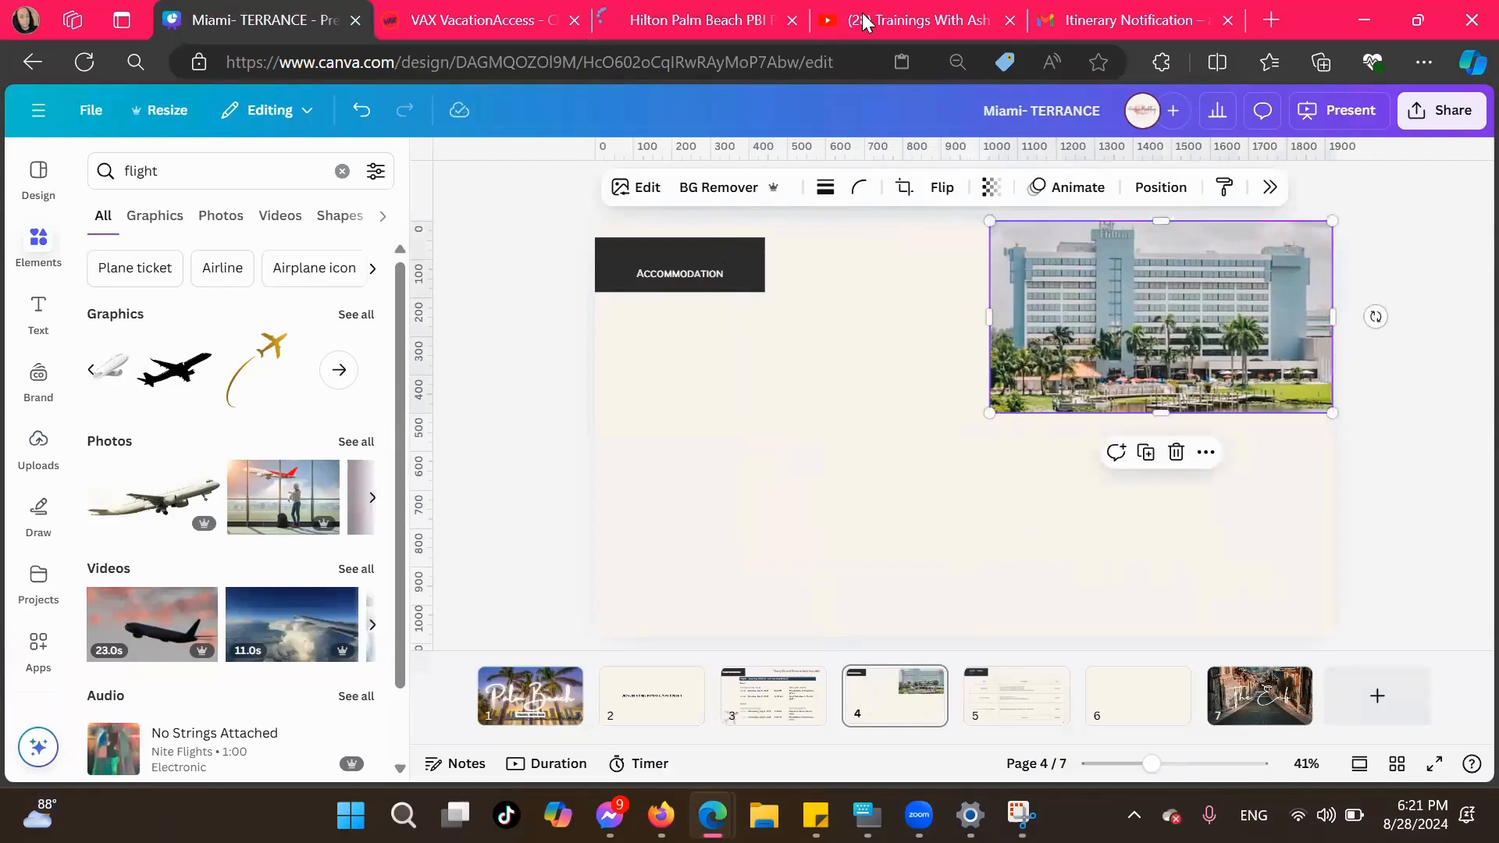
# Copy the photo of the pool with palm trees from the Hilton gallery and look through the remaining photos
pyautogui.click(701, 22)
pyautogui.scroll(-6, 780, 453)
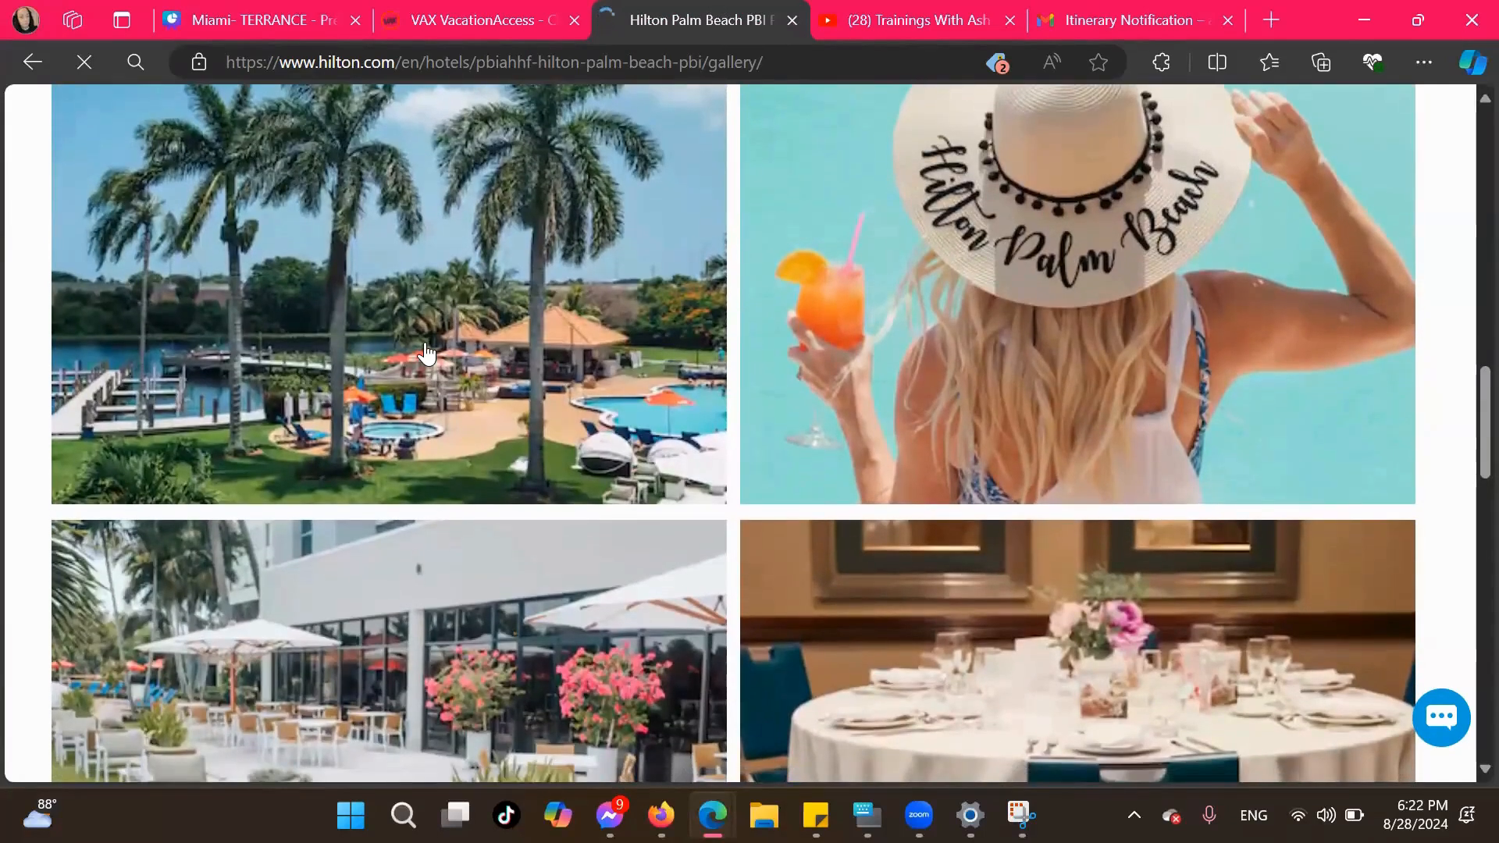
pyautogui.rightClick(426, 354)
pyautogui.click(499, 323)
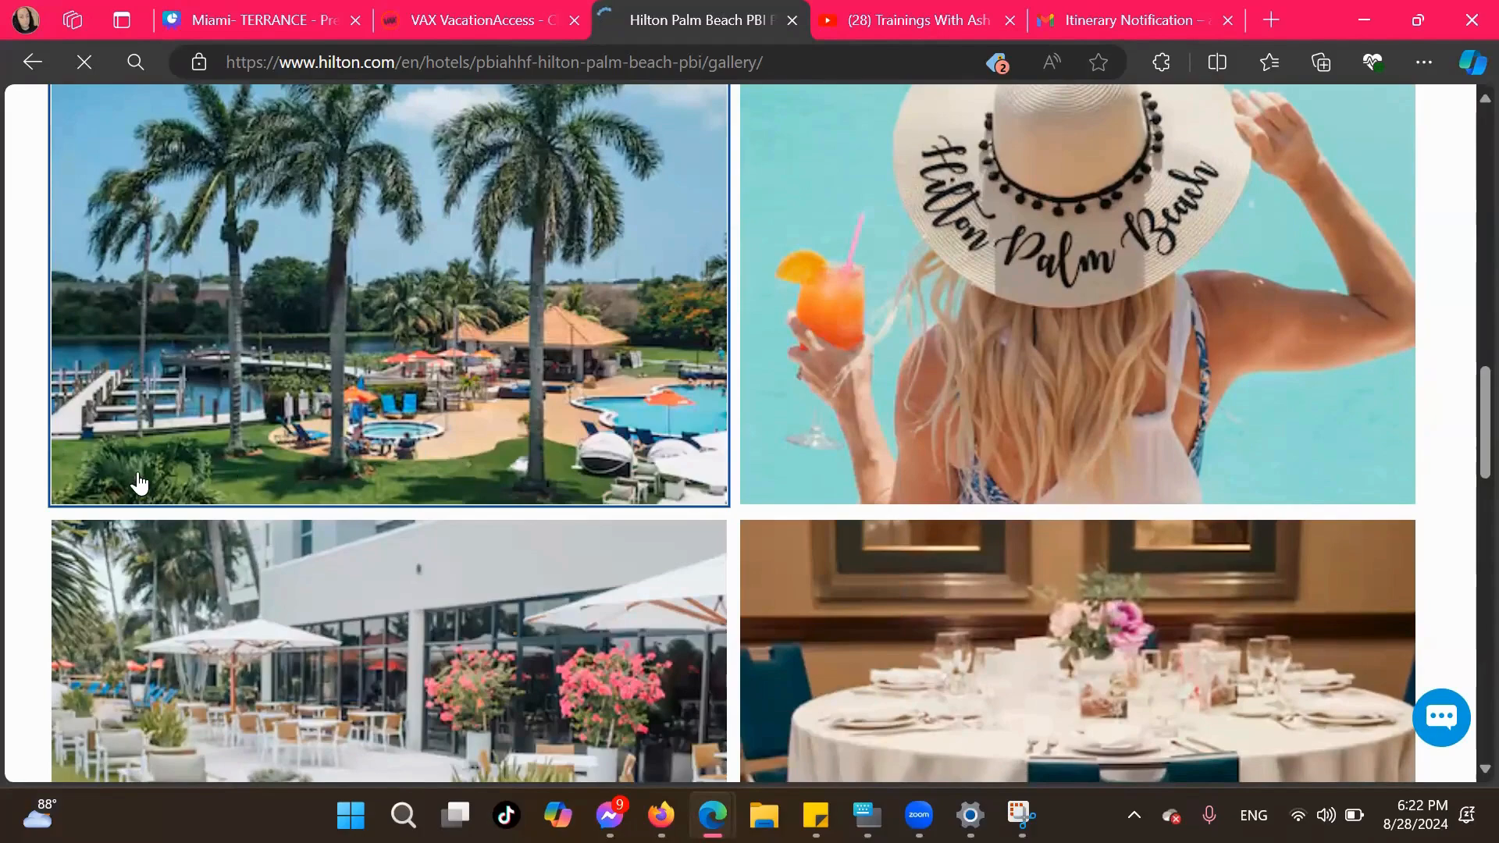
pyautogui.scroll(-5, 415, 509)
pyautogui.scroll(-9, 415, 509)
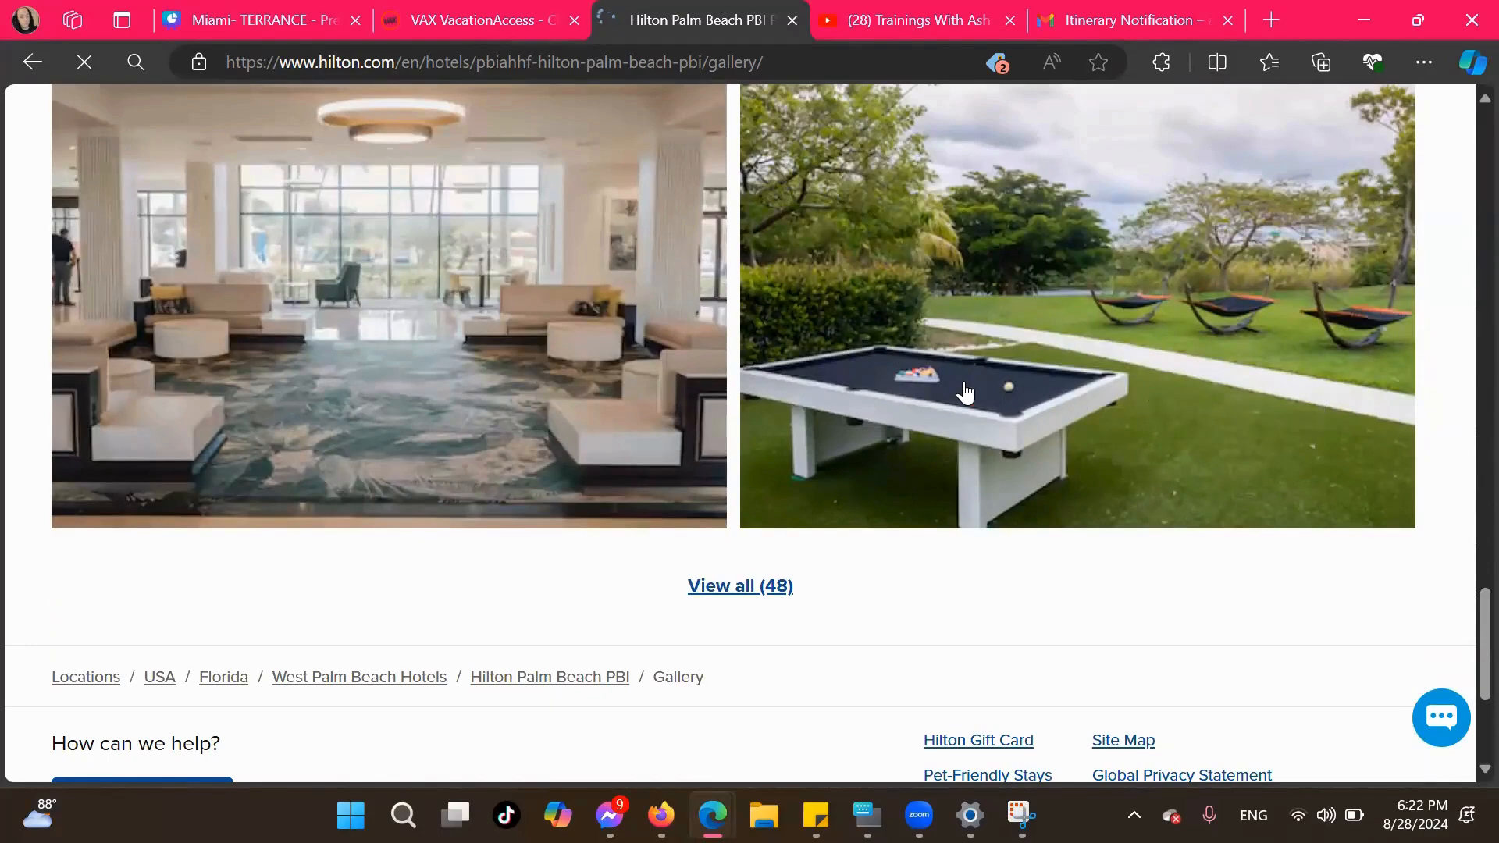
pyautogui.scroll(4, 966, 393)
pyautogui.scroll(-2, 921, 546)
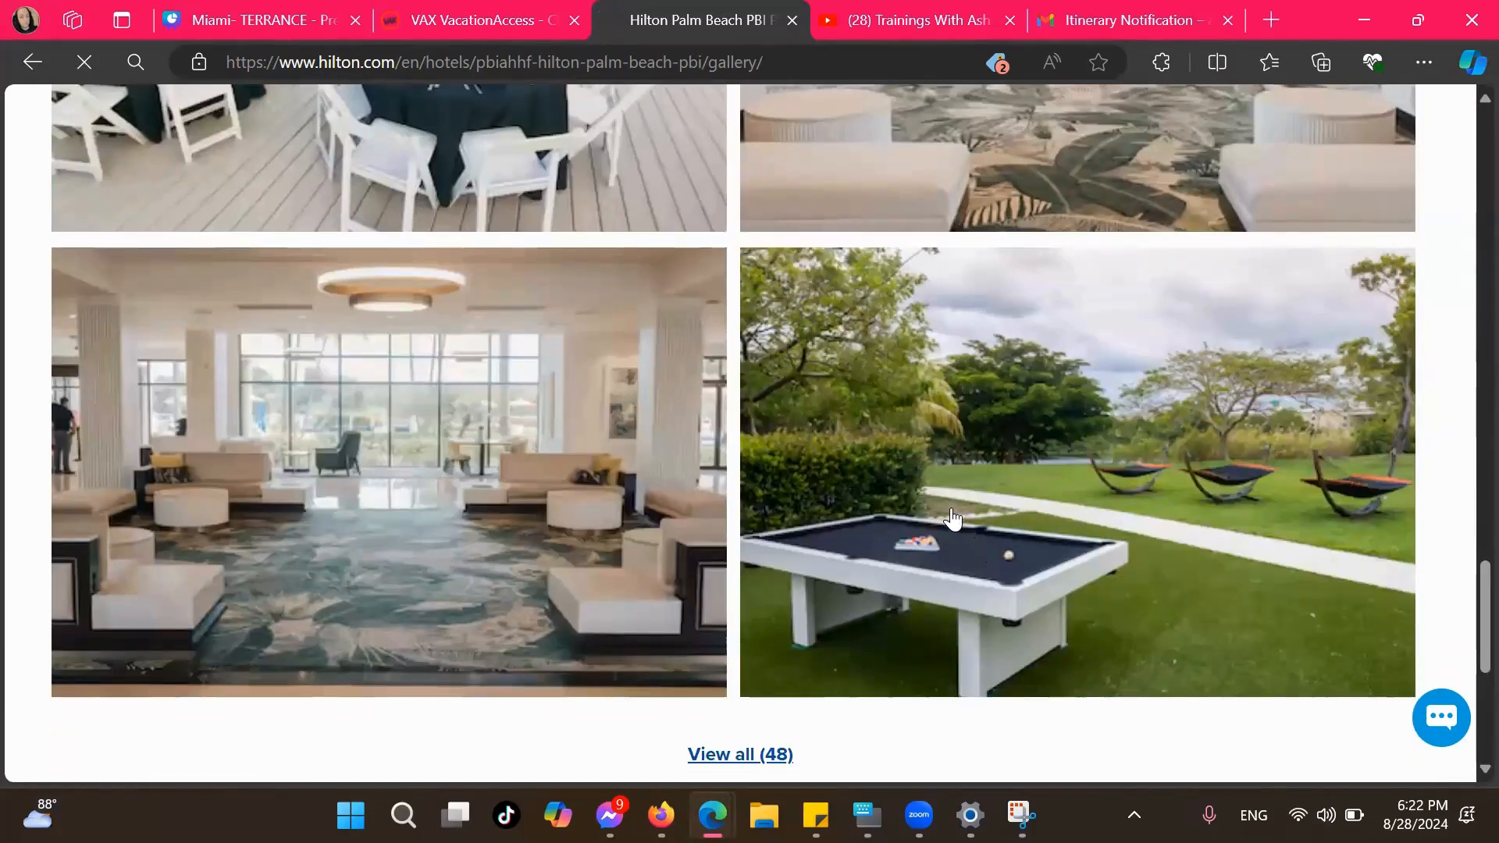
pyautogui.scroll(8, 937, 469)
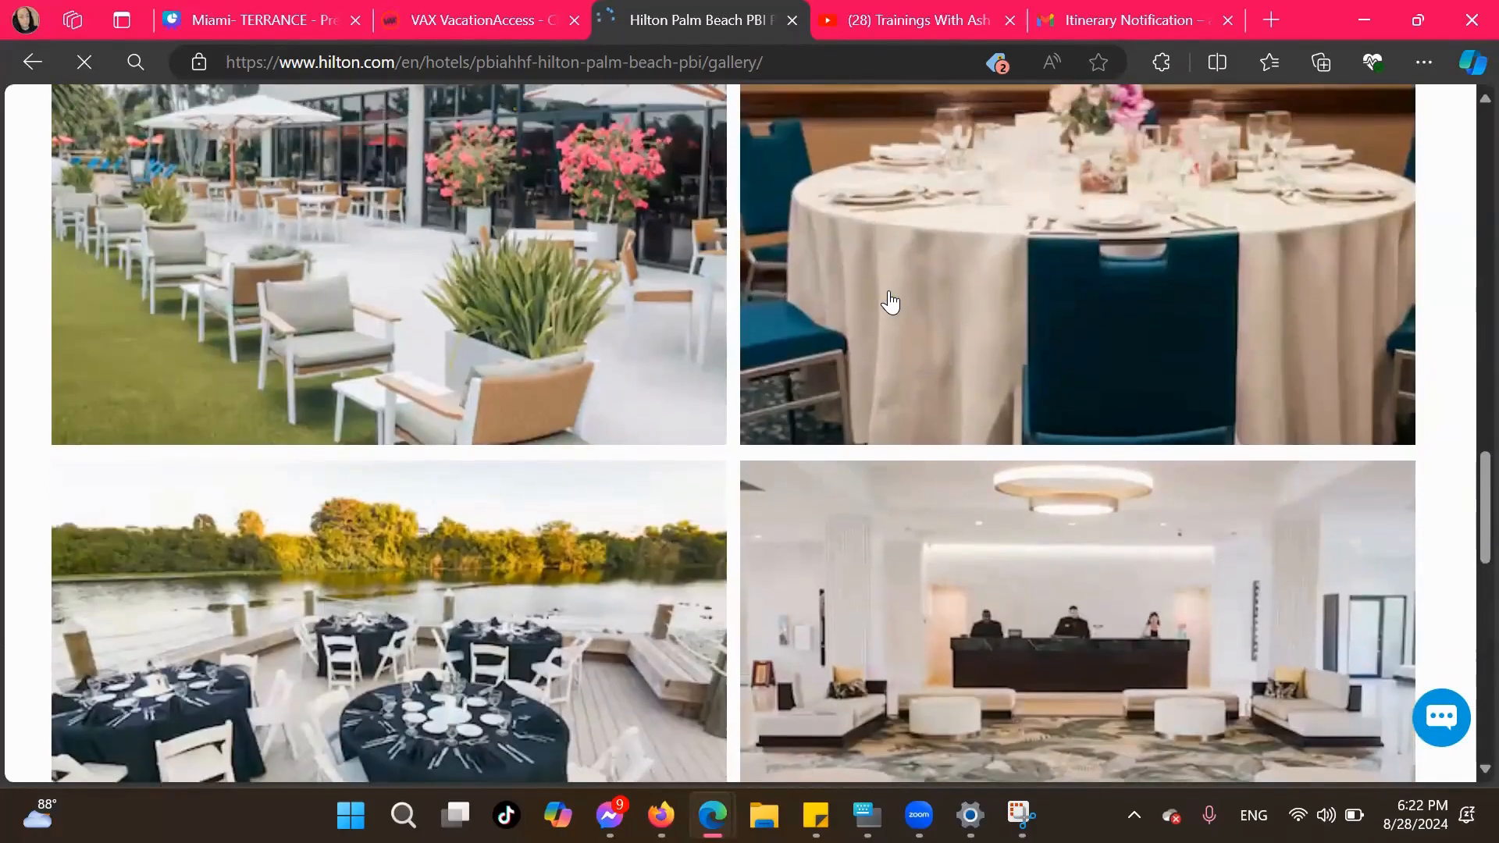
pyautogui.scroll(1, 890, 301)
pyautogui.scroll(8, 890, 302)
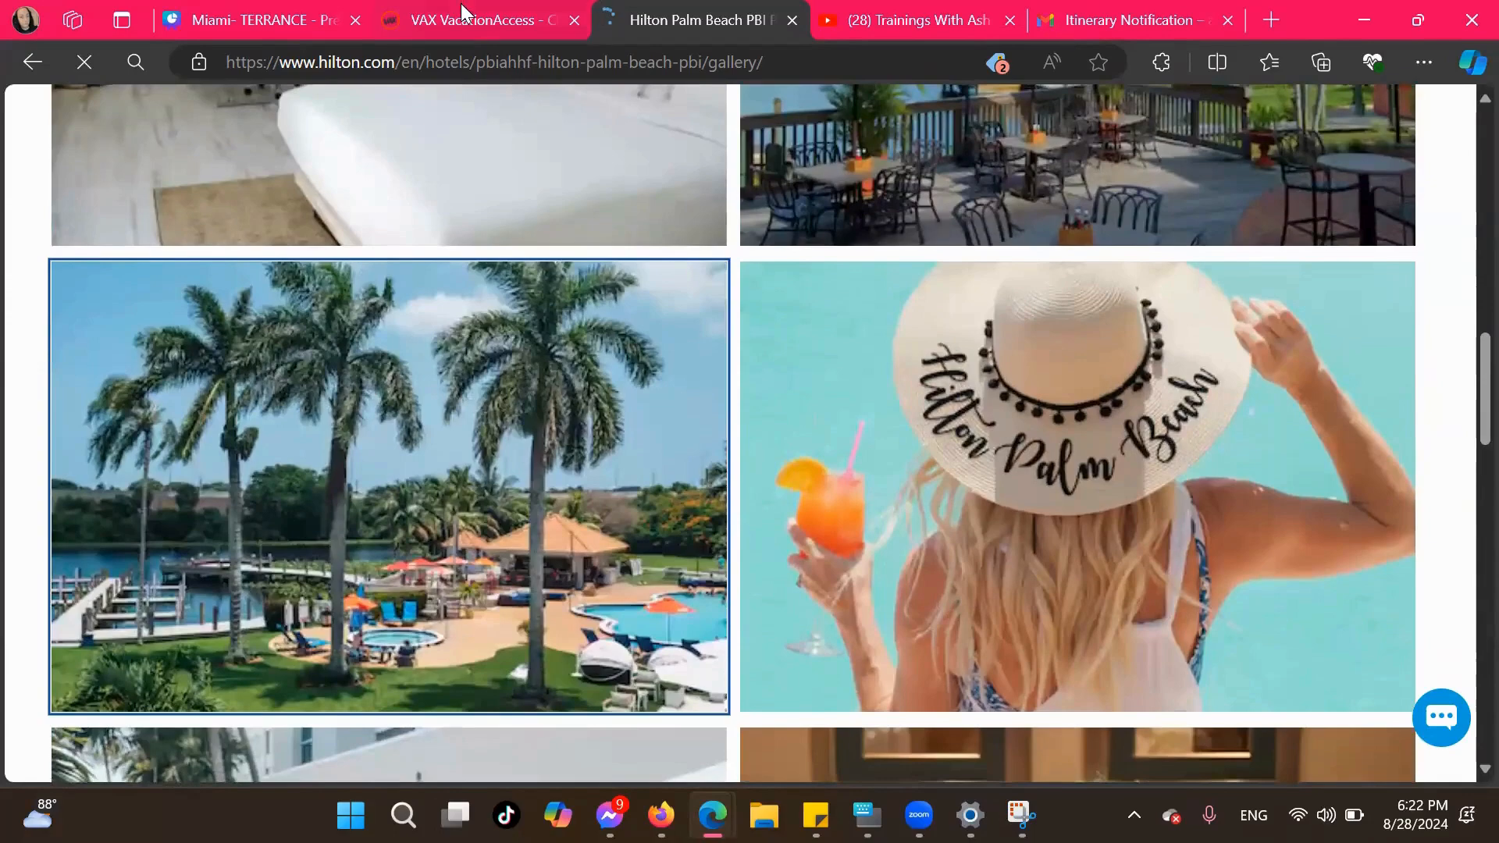
# Paste the pool photo below the hotel exterior photo in Canva, crop its left side, and align it with the page's right edge
pyautogui.click(258, 20)
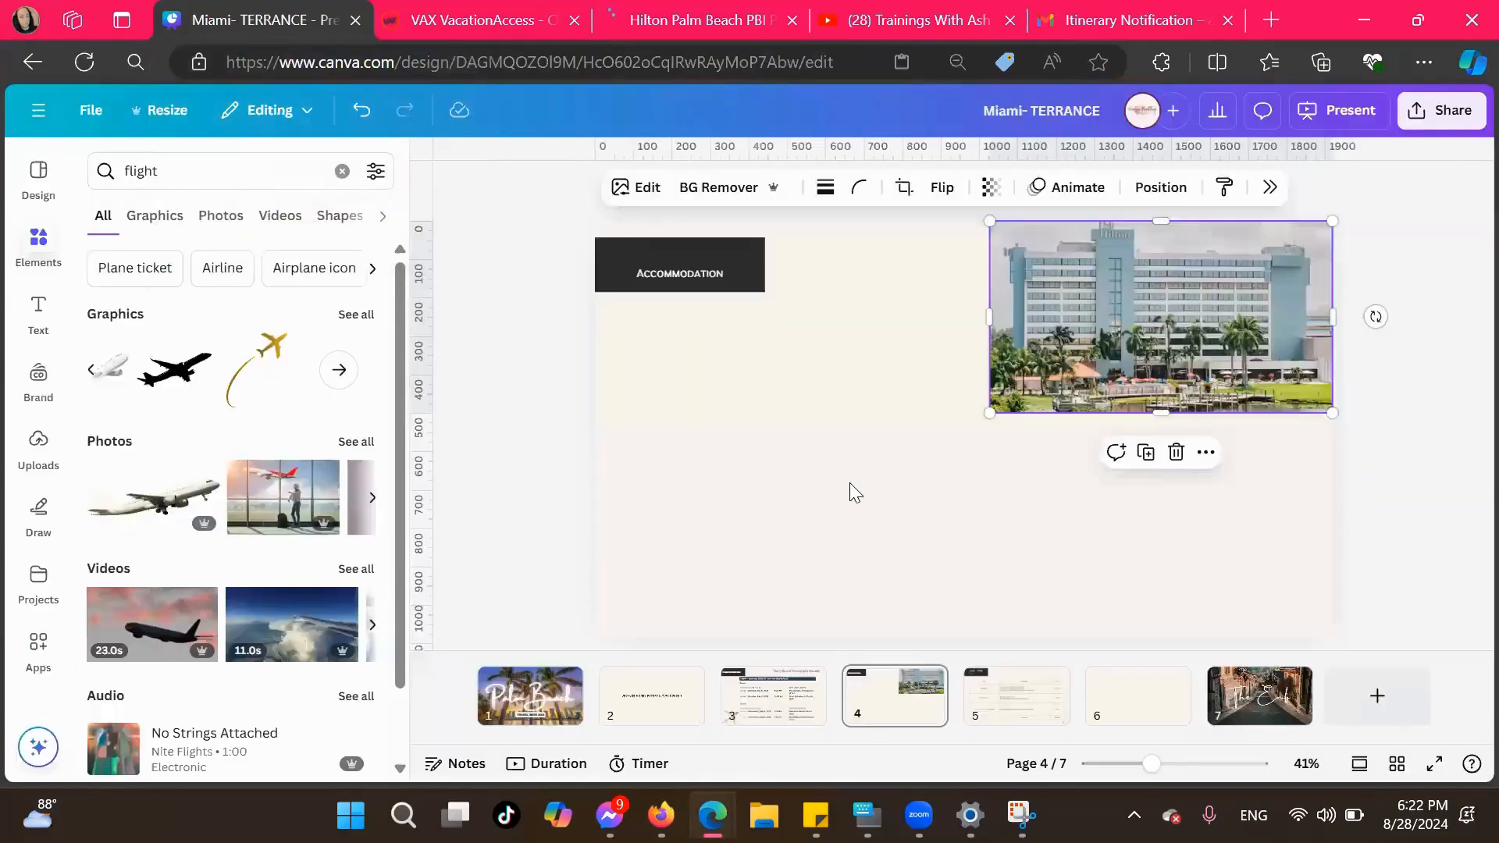
pyautogui.hotkey('ctrl', 'v')
pyautogui.moveTo(940, 421); pyautogui.dragTo(1115, 501)
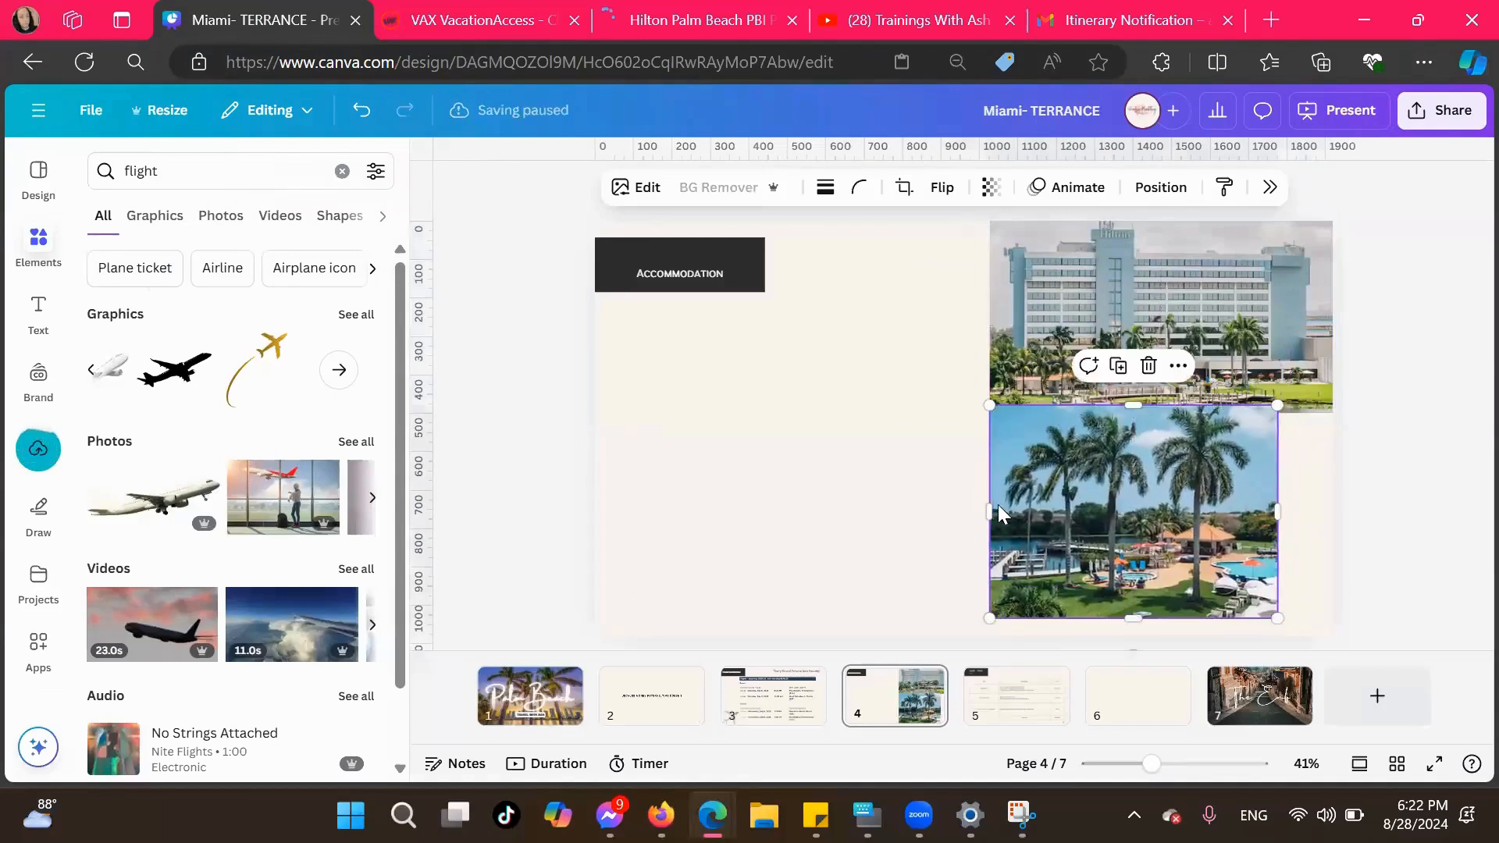
pyautogui.moveTo(990, 511); pyautogui.dragTo(1091, 511)
pyautogui.moveTo(1188, 544); pyautogui.dragTo(1239, 550)
pyautogui.click(1243, 542)
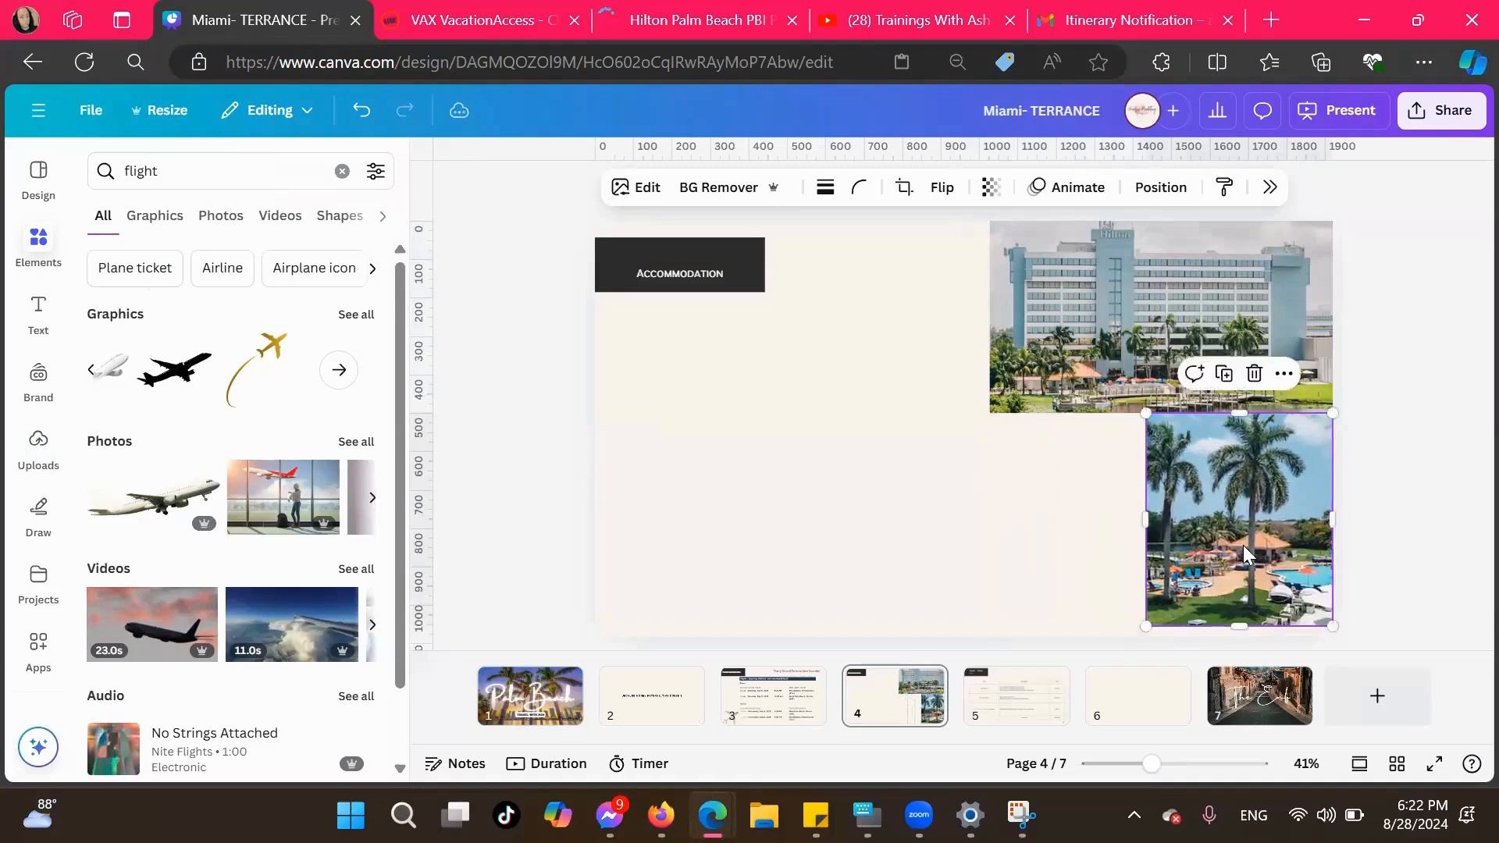
# Extend the pool photo to the page's bottom edge and delete the leftover empty text box over it
pyautogui.moveTo(1251, 627); pyautogui.dragTo(1253, 636)
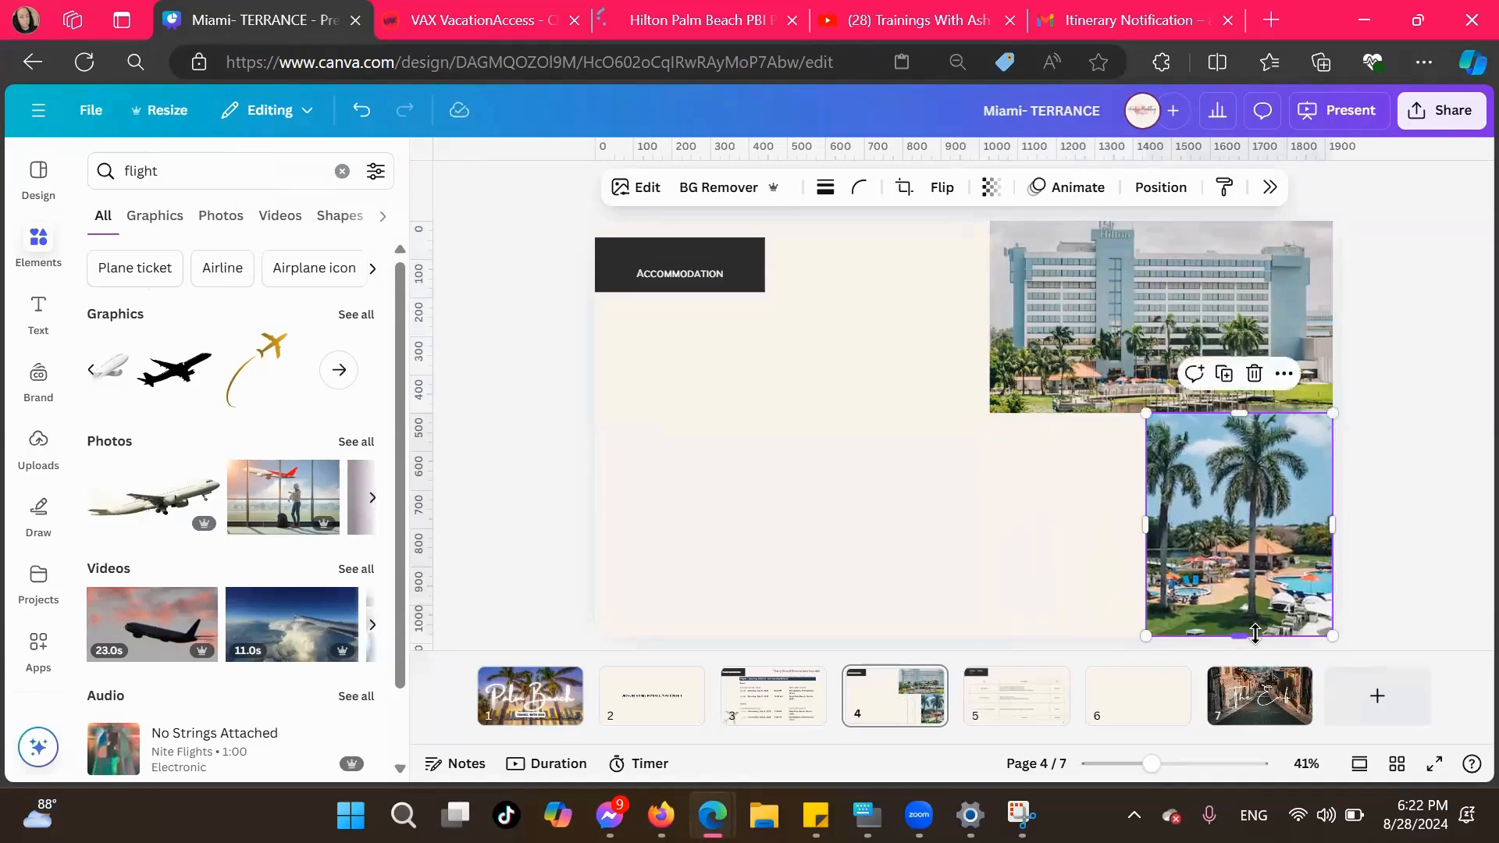
pyautogui.click(1224, 611)
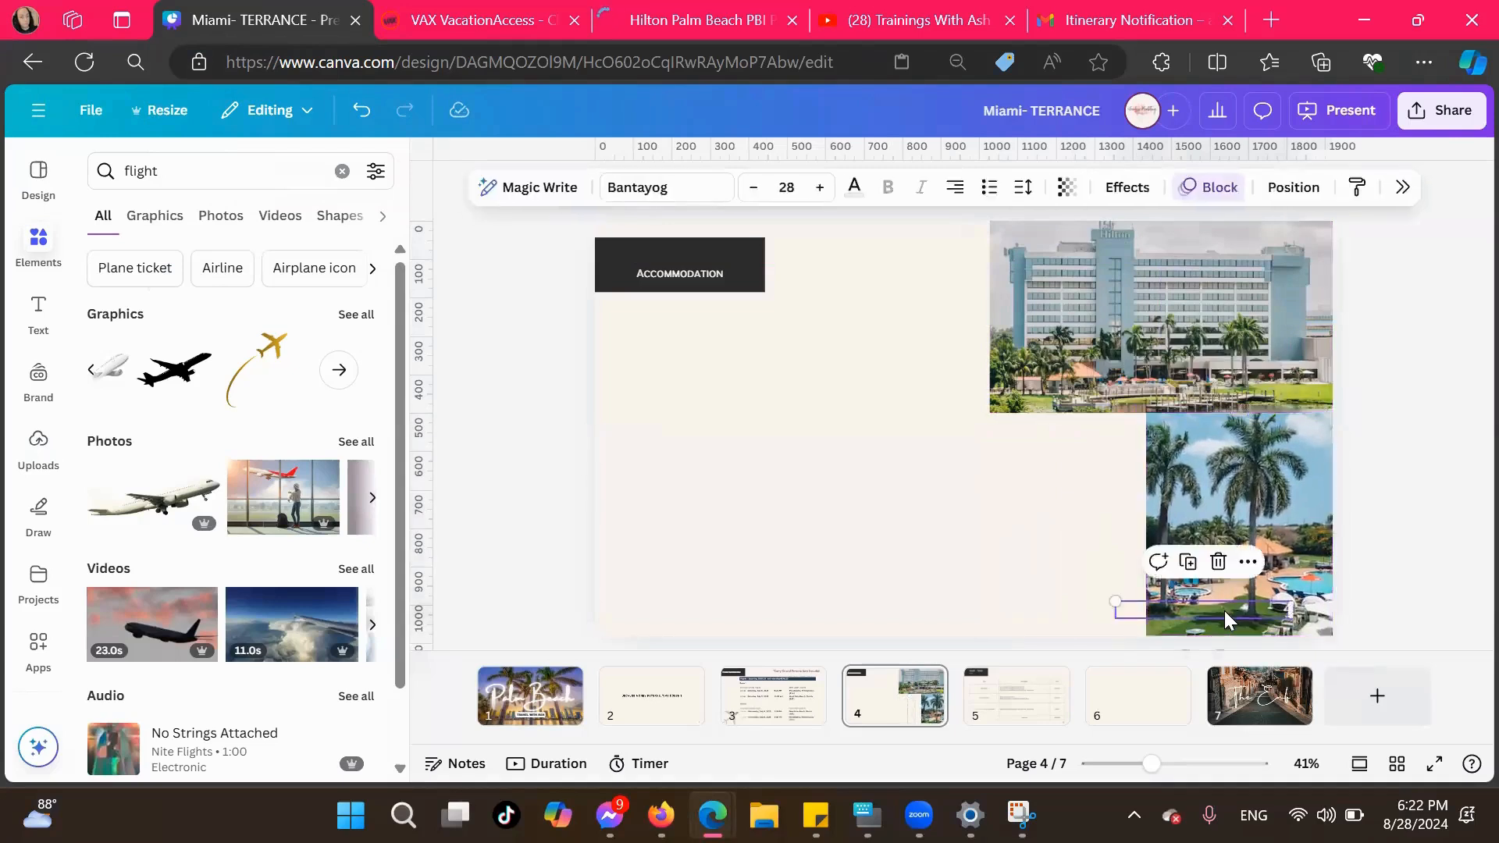
pyautogui.press('Delete')
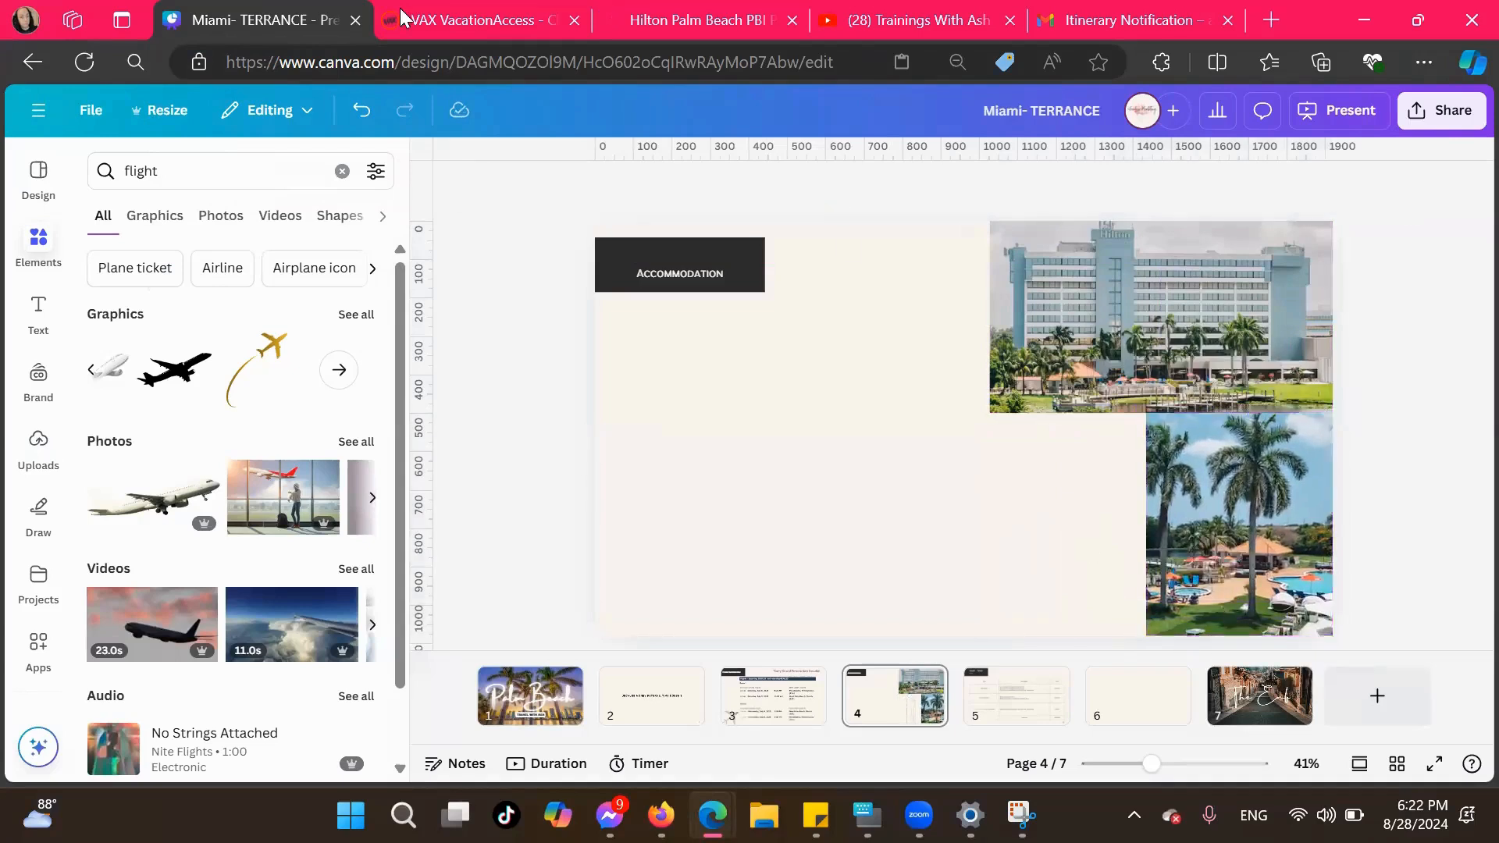
# Copy the outdoor pool table photo from the Hilton gallery and paste it onto the Accommodation page in Canva
pyautogui.click(687, 19)
pyautogui.scroll(-20, 434, 566)
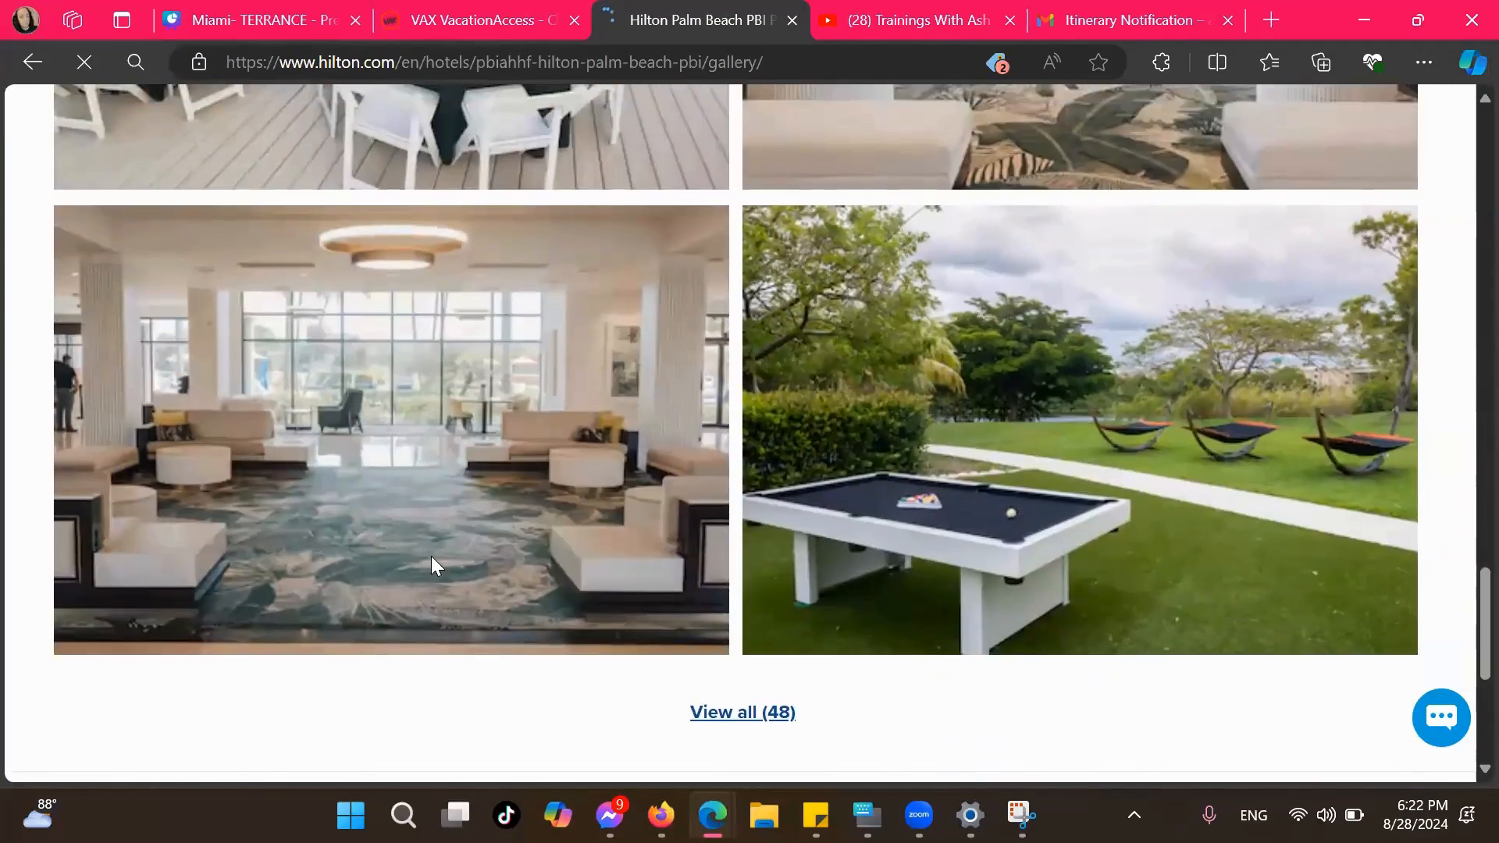
pyautogui.rightClick(877, 478)
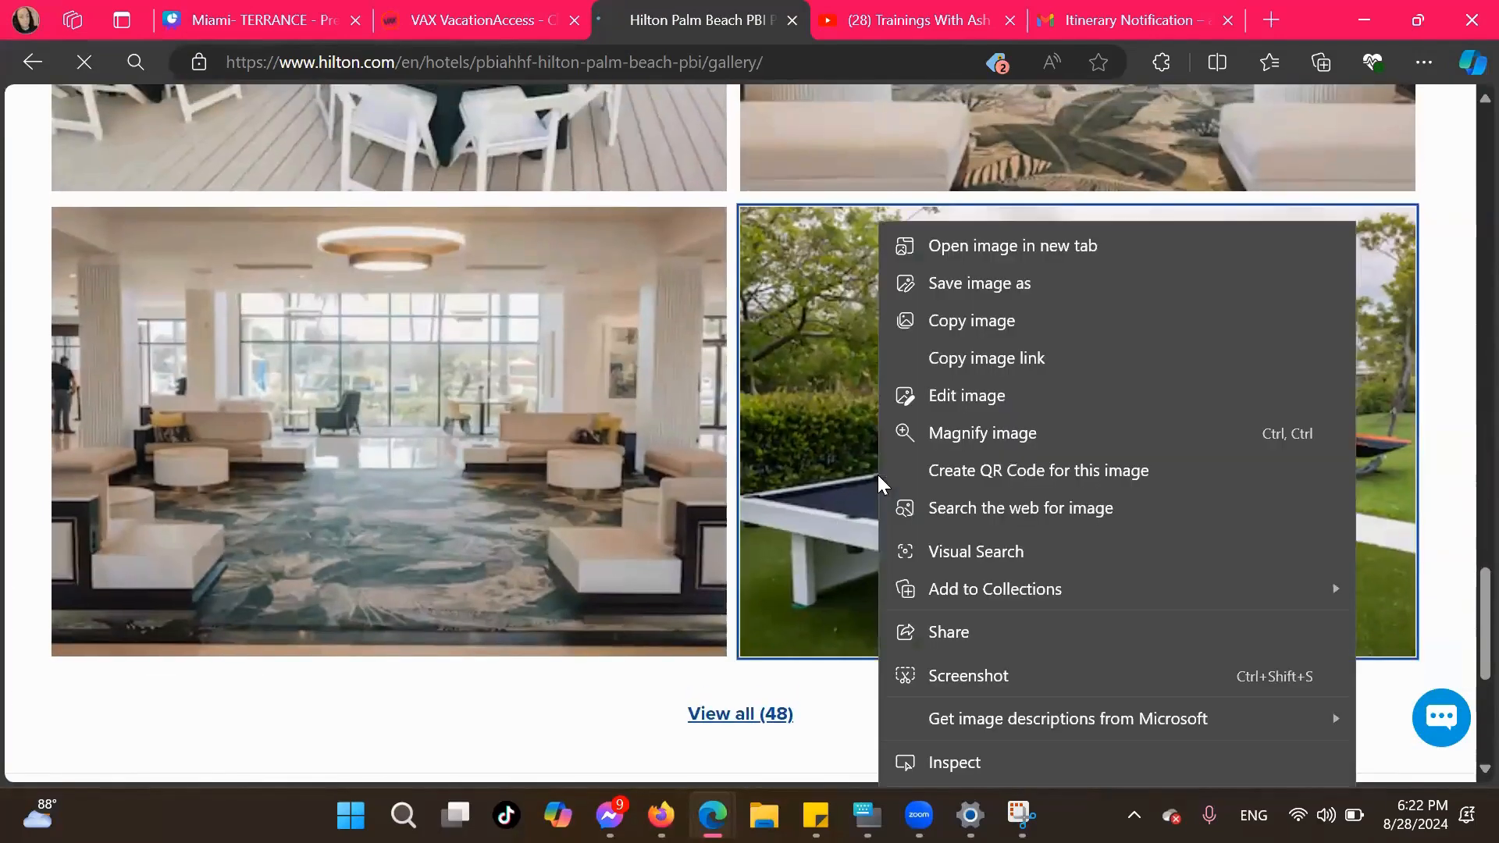
pyautogui.click(960, 322)
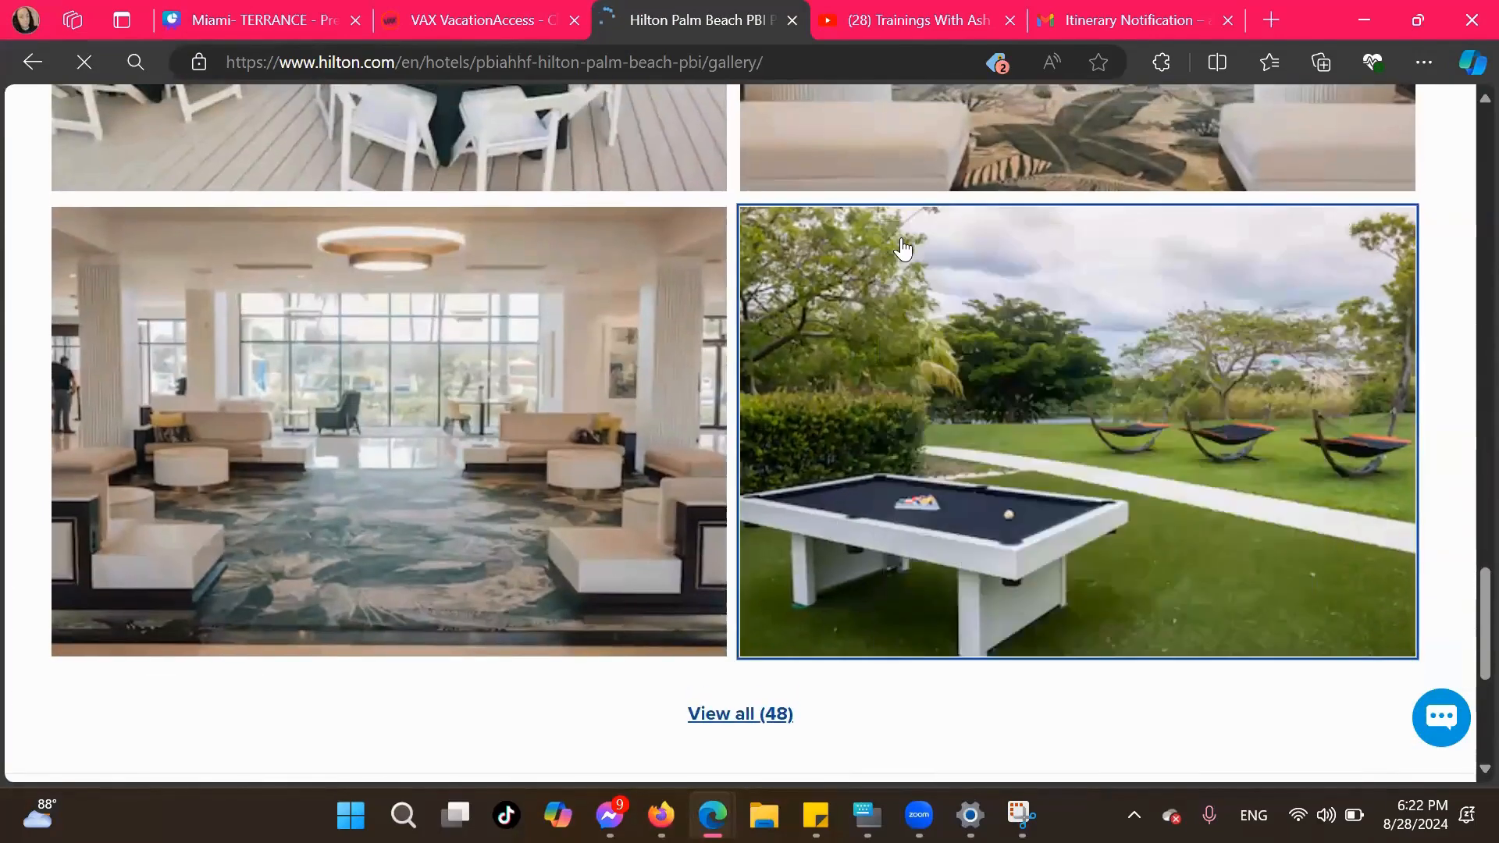
pyautogui.click(453, 22)
pyautogui.click(245, 24)
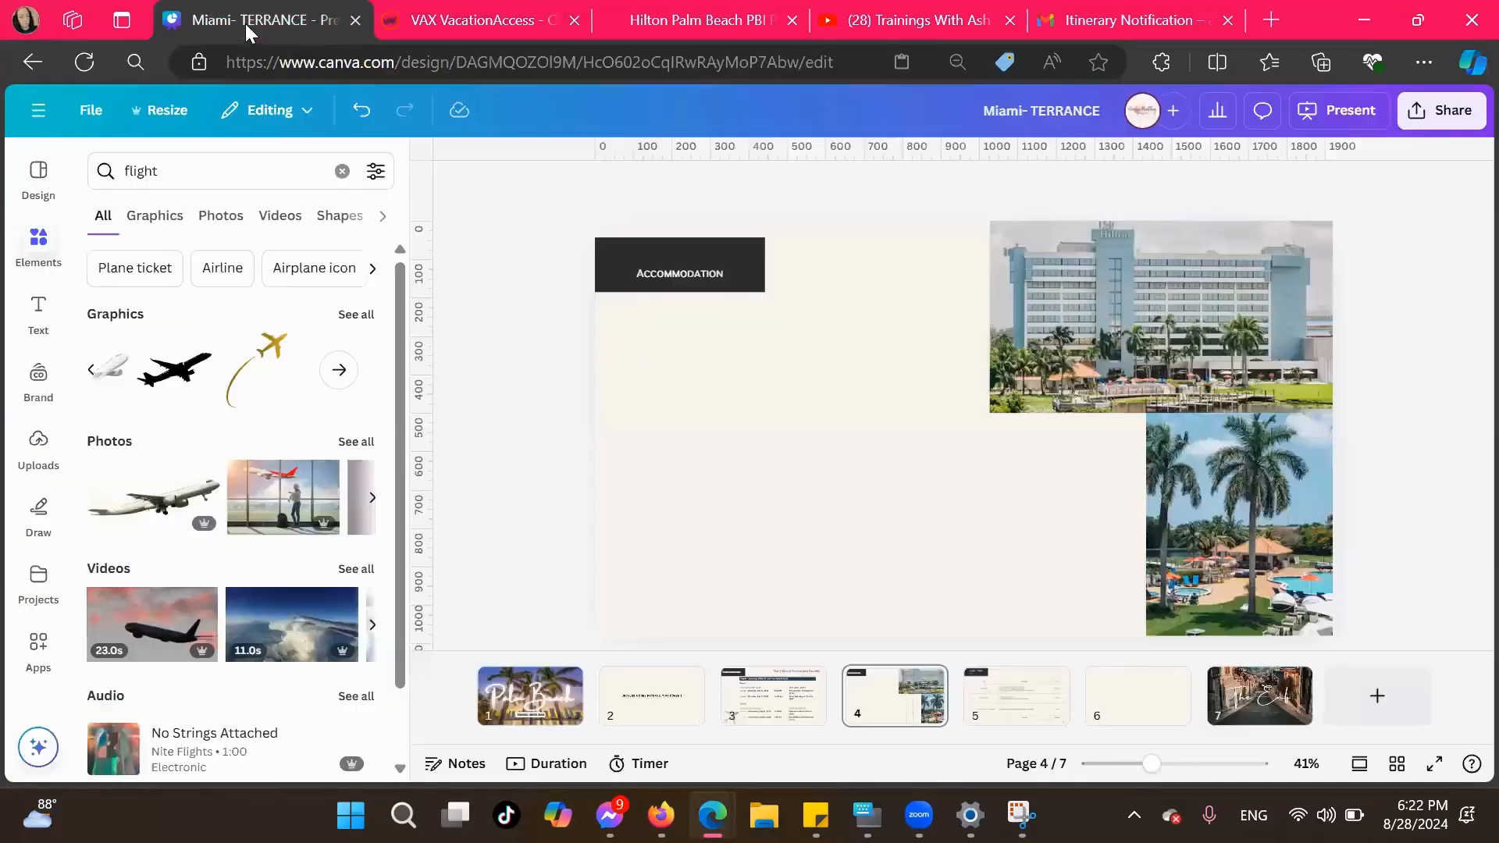
pyautogui.rightClick(1090, 548)
pyautogui.click(1152, 529)
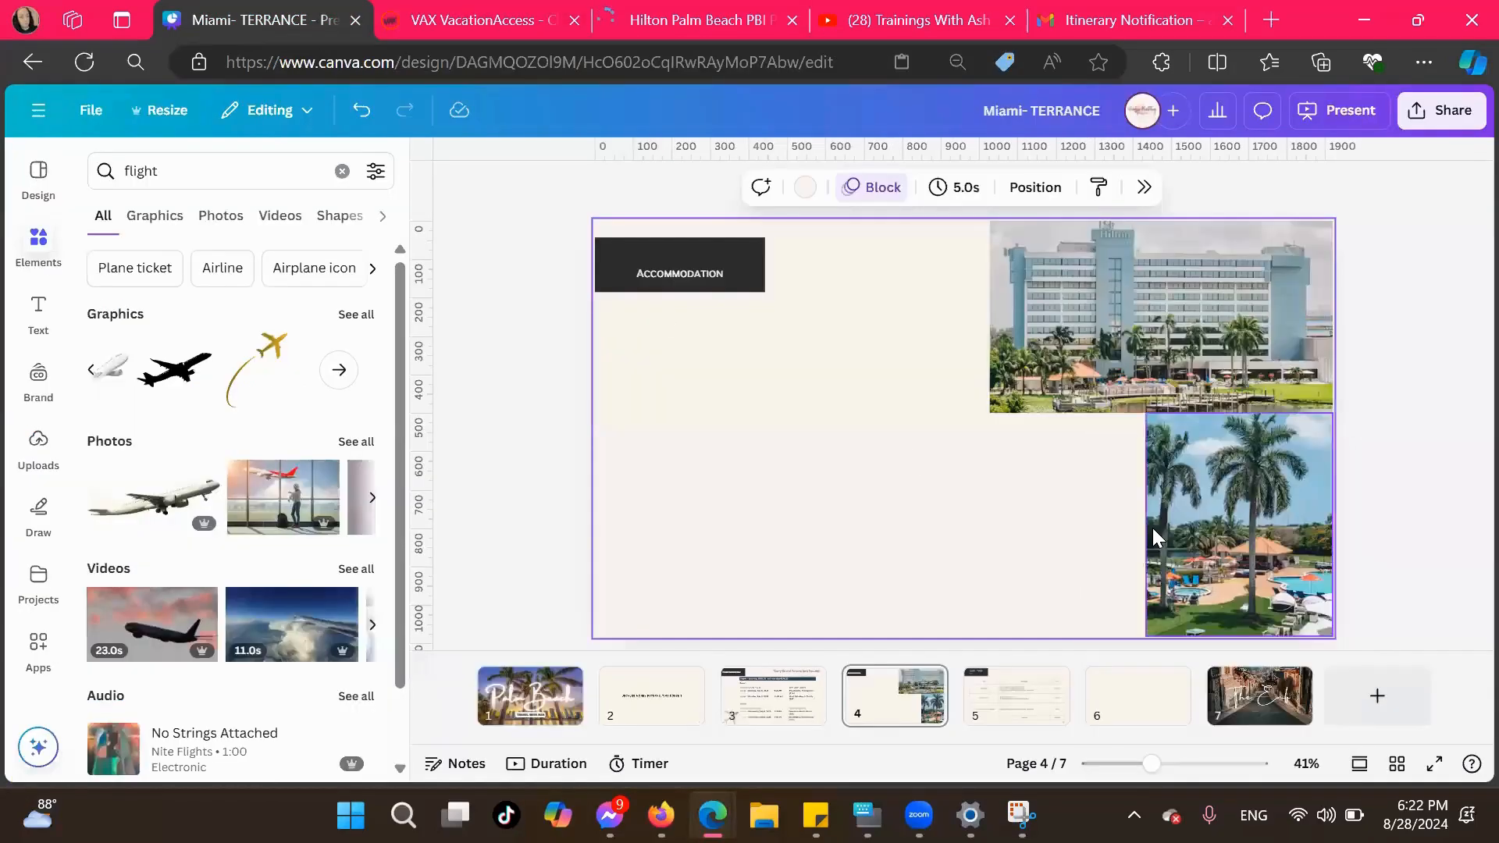
# Resize and crop the pool table photo to fill the space below the exterior photo, beside the palm tree pool photo
pyautogui.moveTo(970, 432); pyautogui.dragTo(1012, 520)
pyautogui.moveTo(1007, 625); pyautogui.dragTo(1004, 636)
pyautogui.moveTo(862, 525); pyautogui.dragTo(1042, 554)
pyautogui.doubleClick(1038, 564)
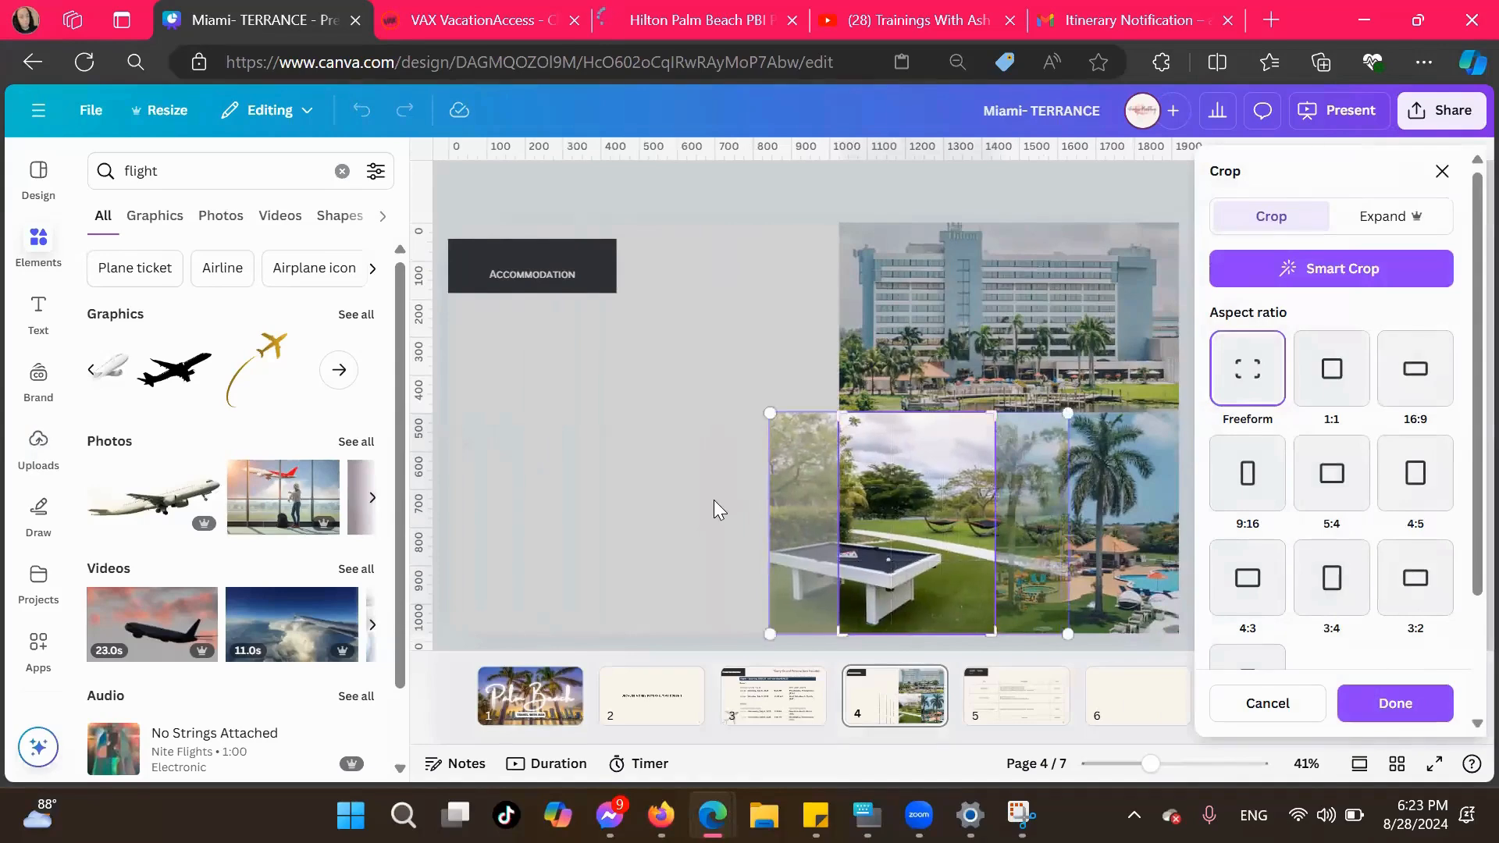
pyautogui.click(713, 500)
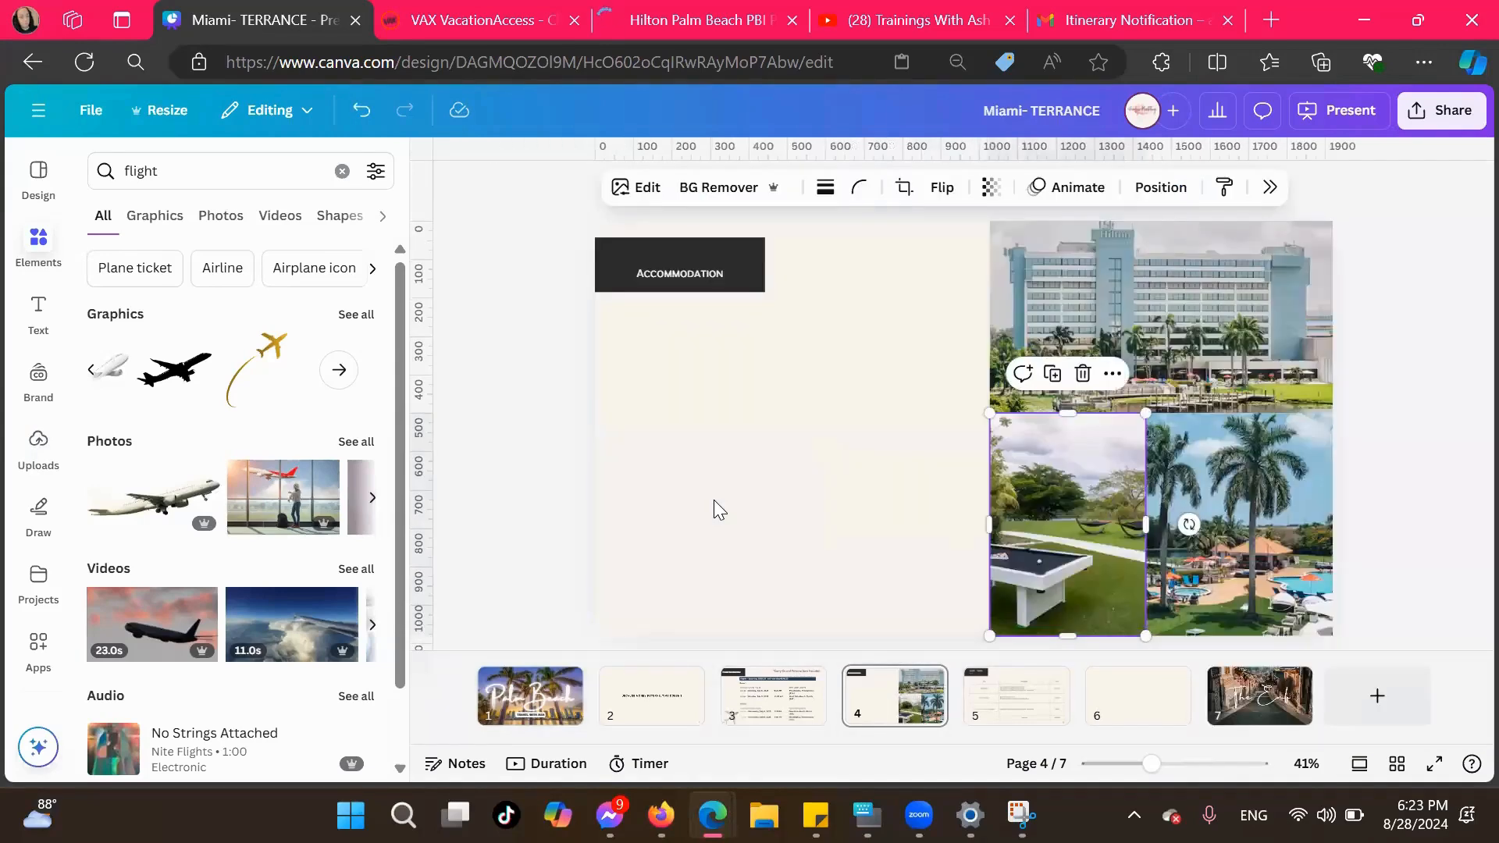
pyautogui.click(654, 395)
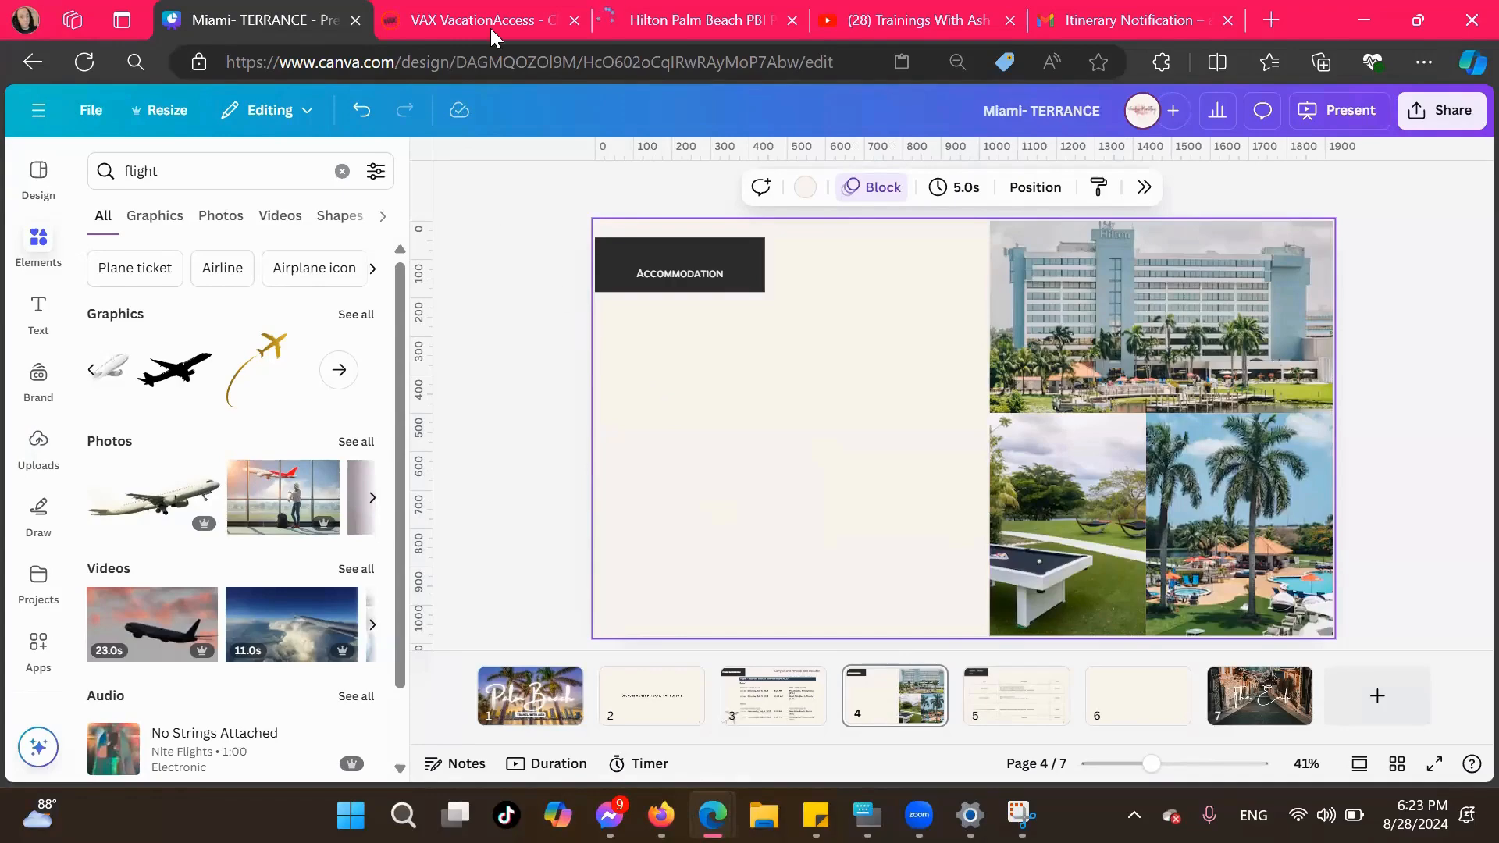
# Switch to the VAX VacationAccess quote and review the room types listed for the Hilton Palm Beach PBI
pyautogui.hotkey('ctrl', 'Tab')
pyautogui.scroll(-5, 398, 664)
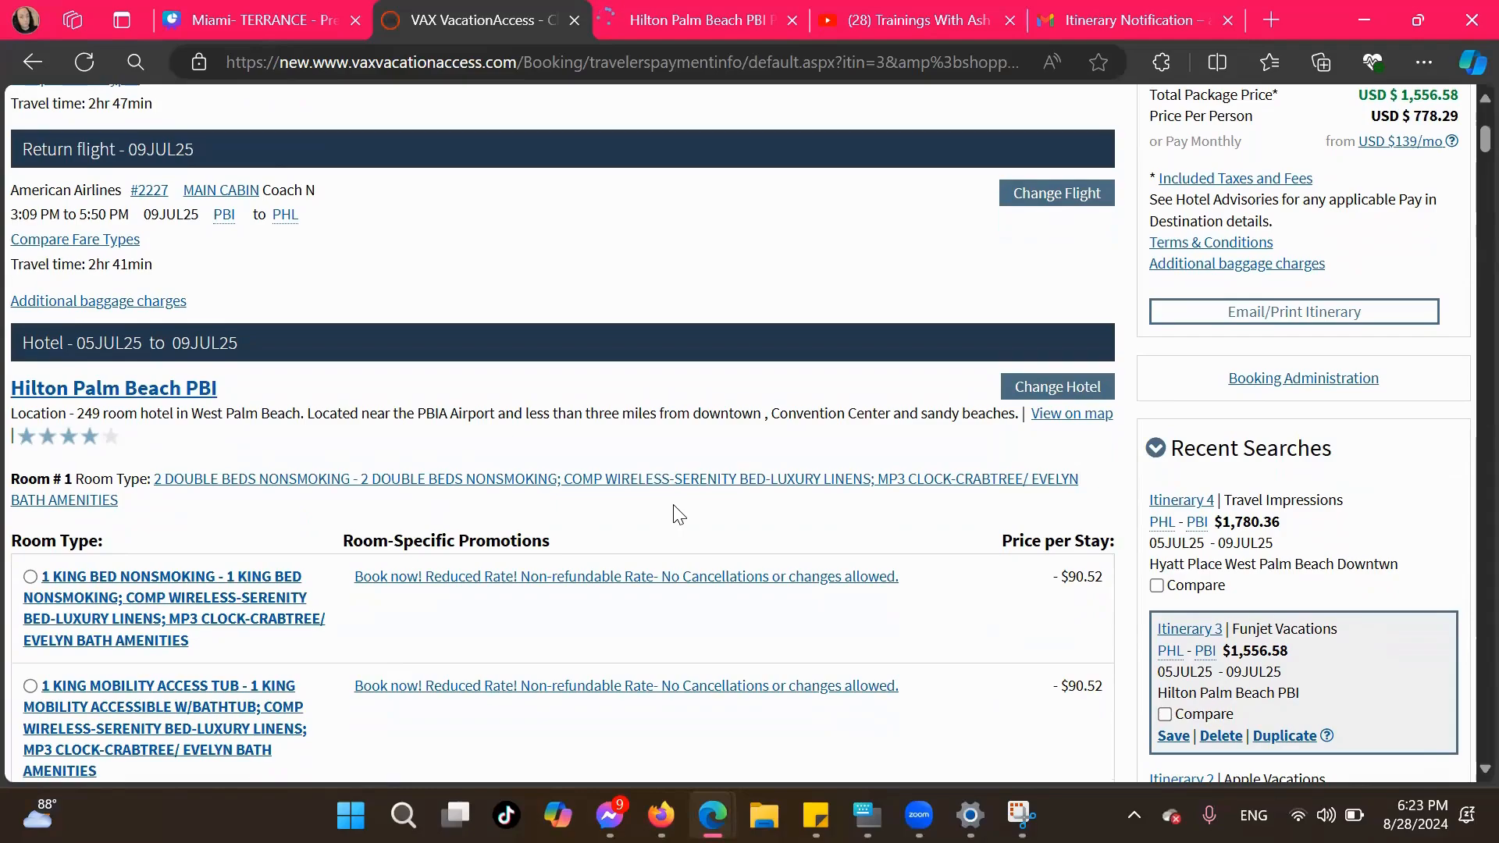
pyautogui.scroll(-10, 679, 515)
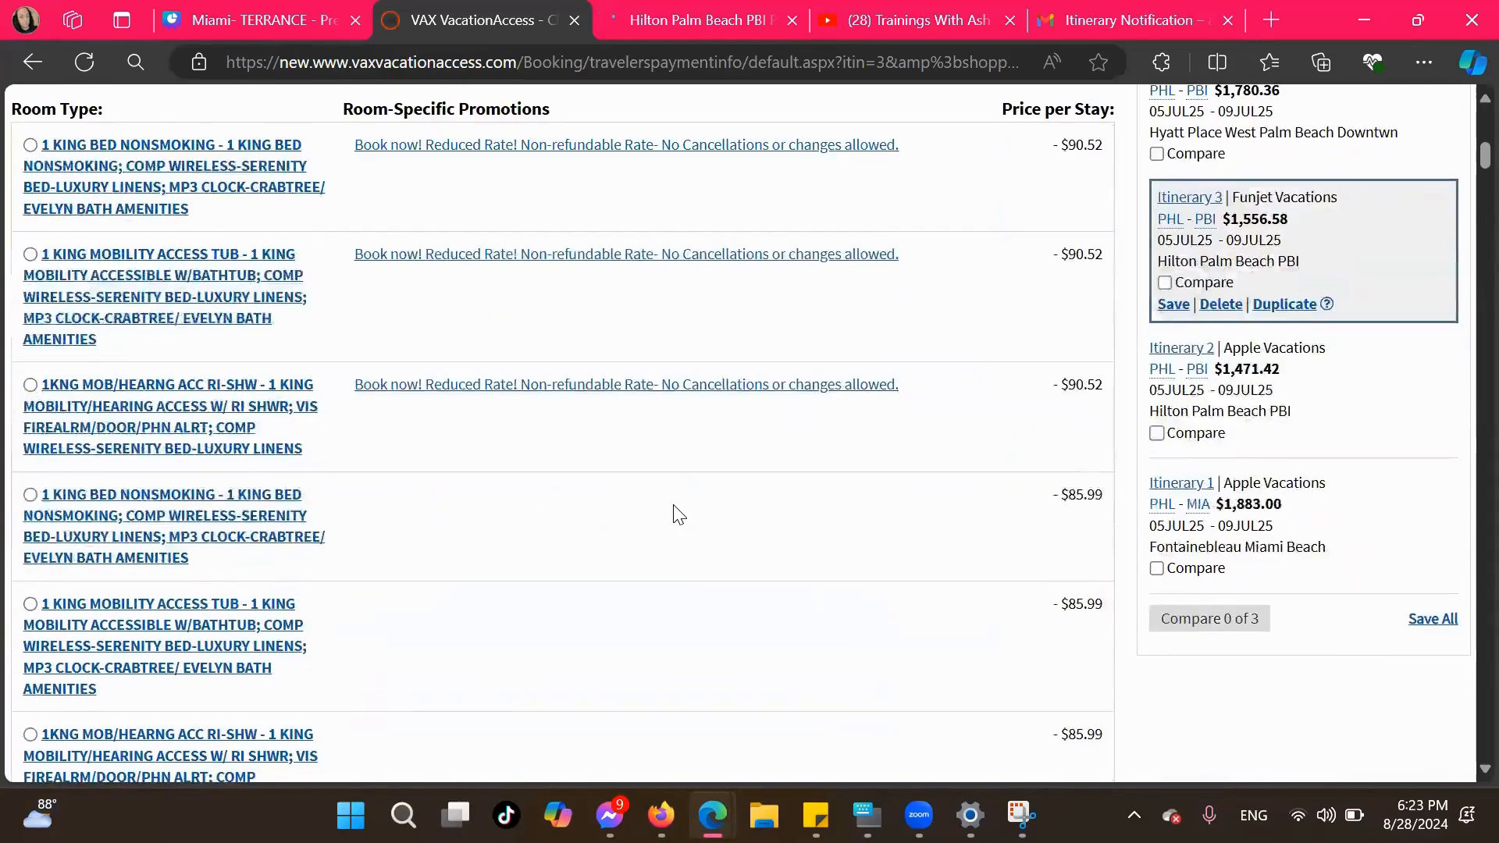
pyautogui.scroll(10, 679, 515)
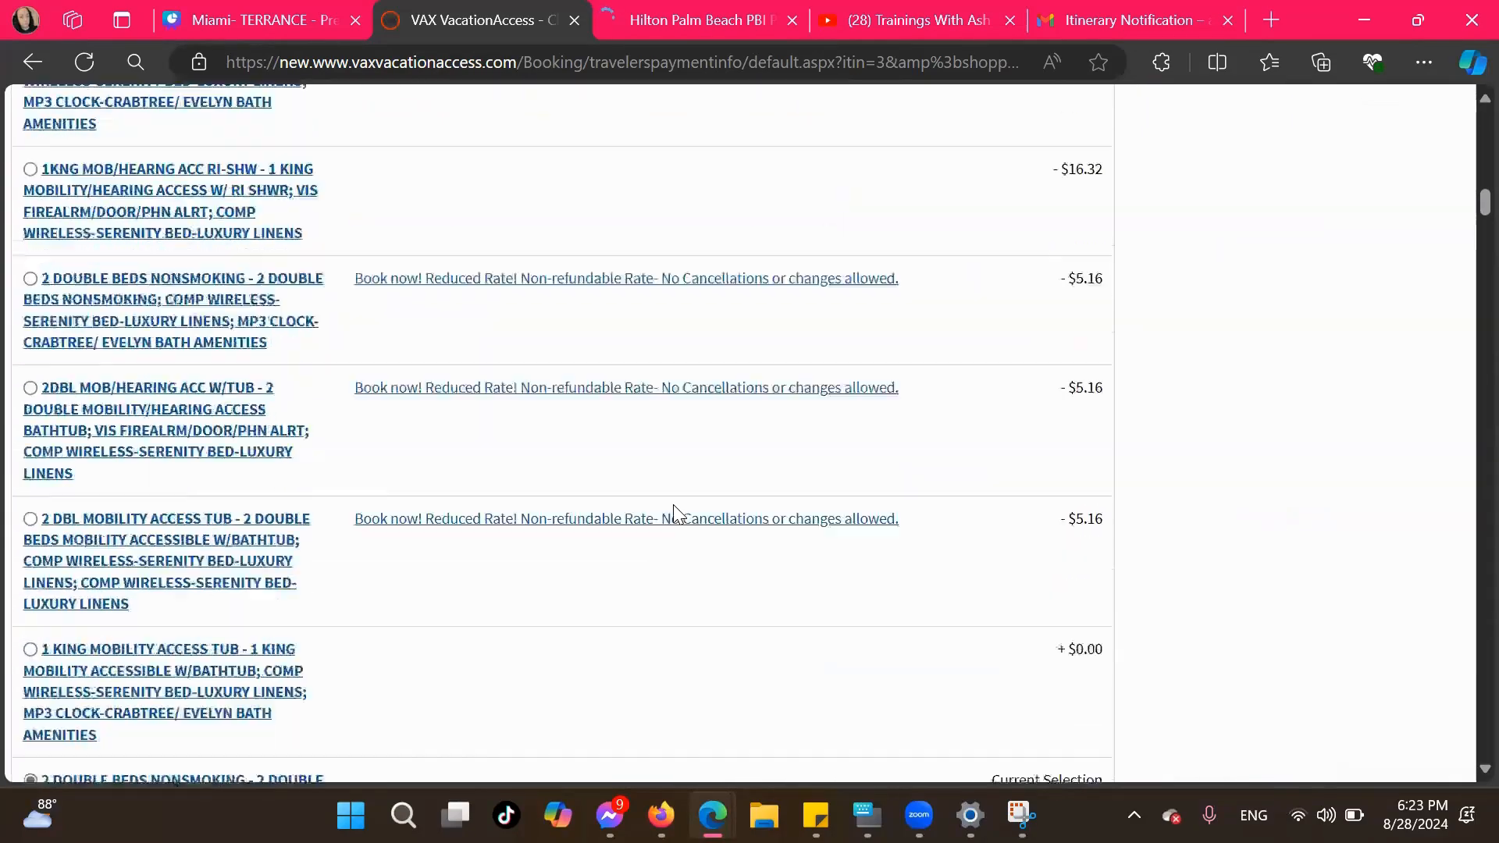
pyautogui.scroll(3, 676, 513)
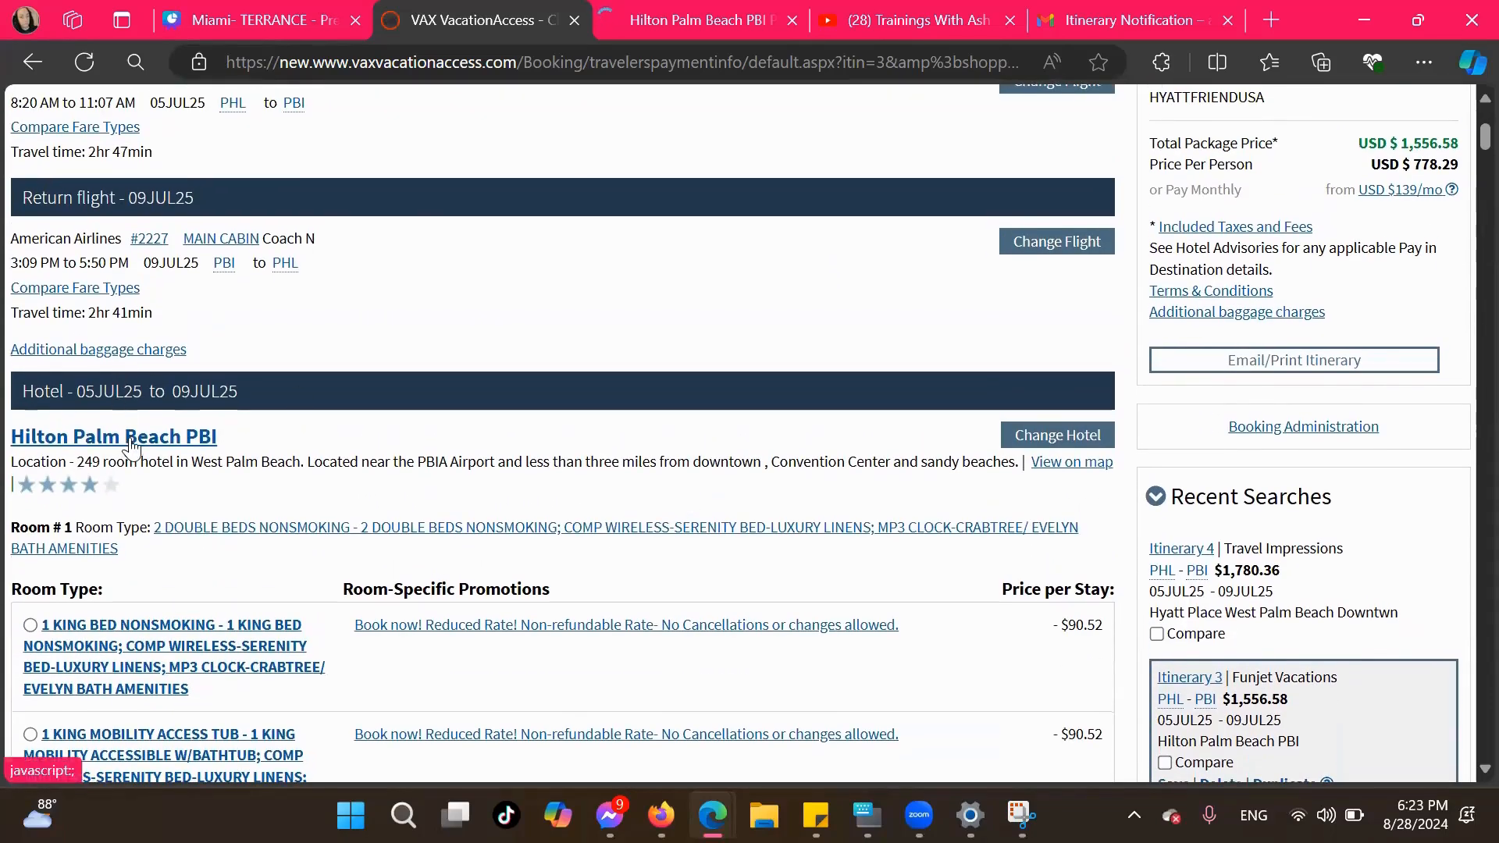
# Open the Hilton Palm Beach PBI hotel information and read the Breakfast Included promotion
pyautogui.click(130, 438)
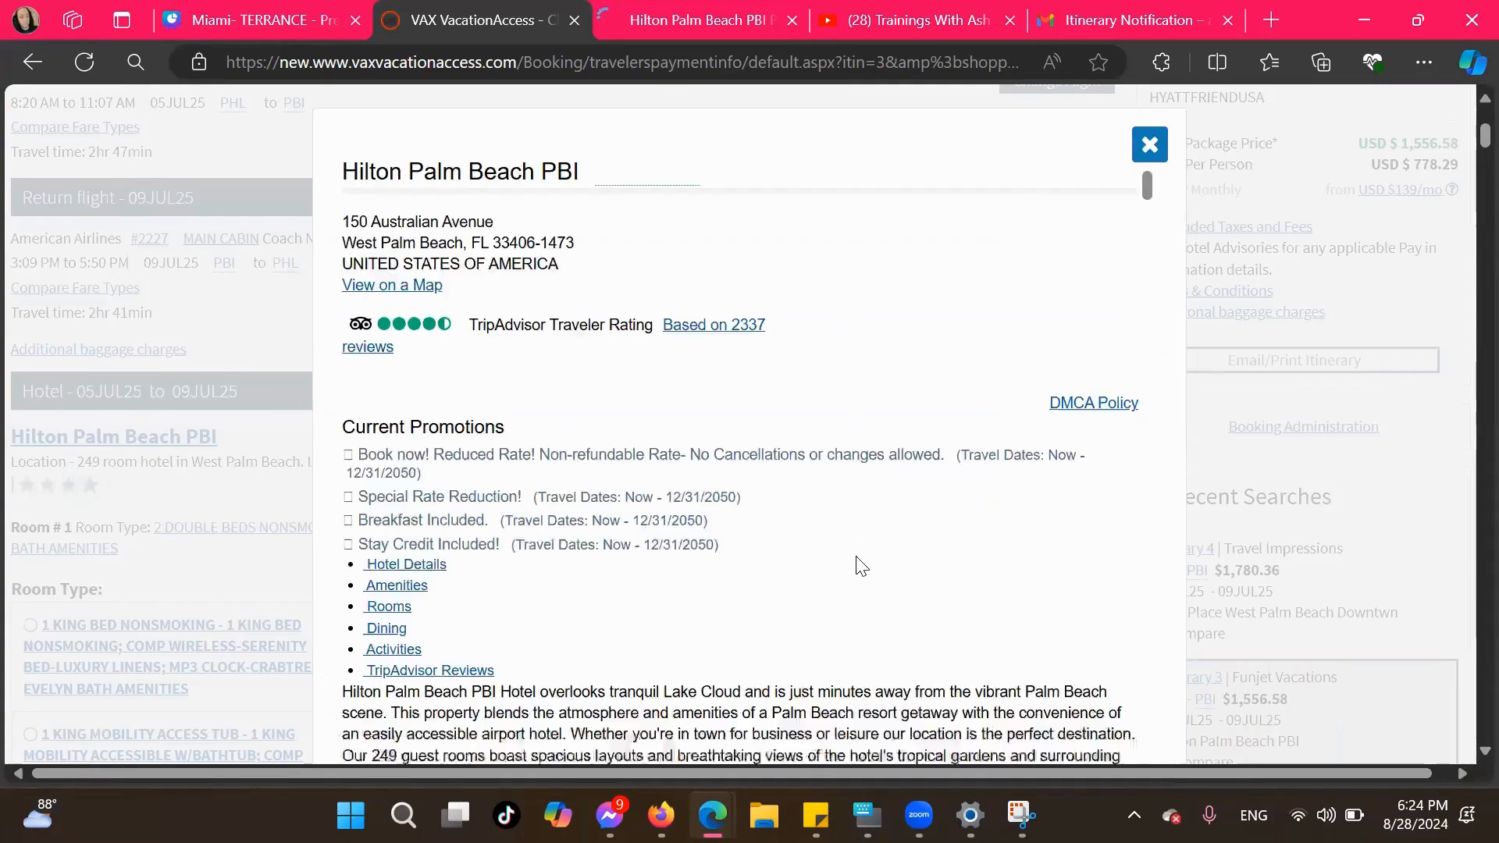
pyautogui.scroll(-1, 859, 563)
pyautogui.scroll(-6, 856, 555)
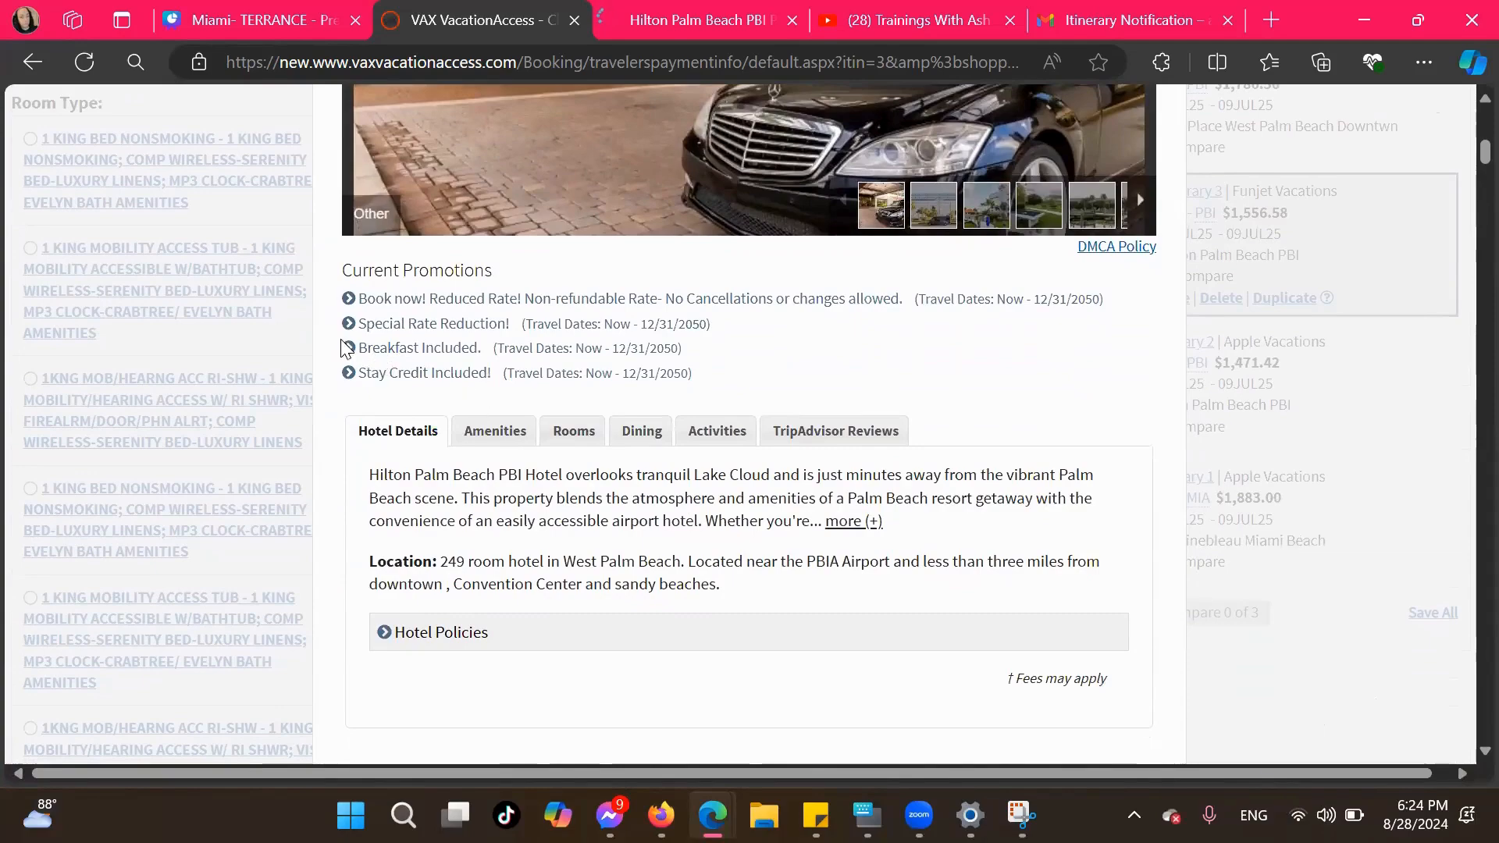
pyautogui.click(349, 349)
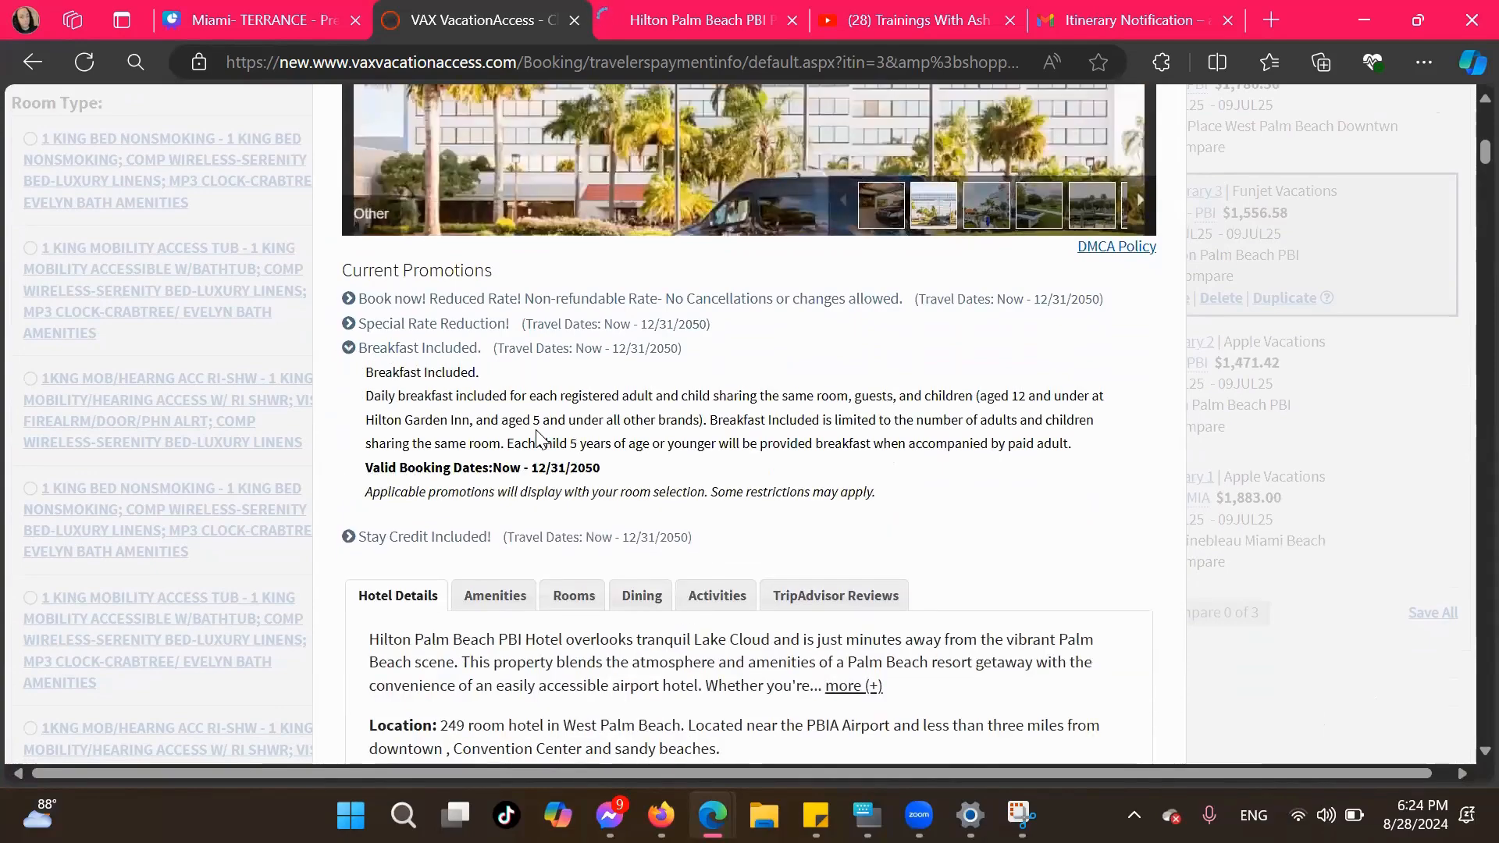
pyautogui.scroll(-3, 536, 437)
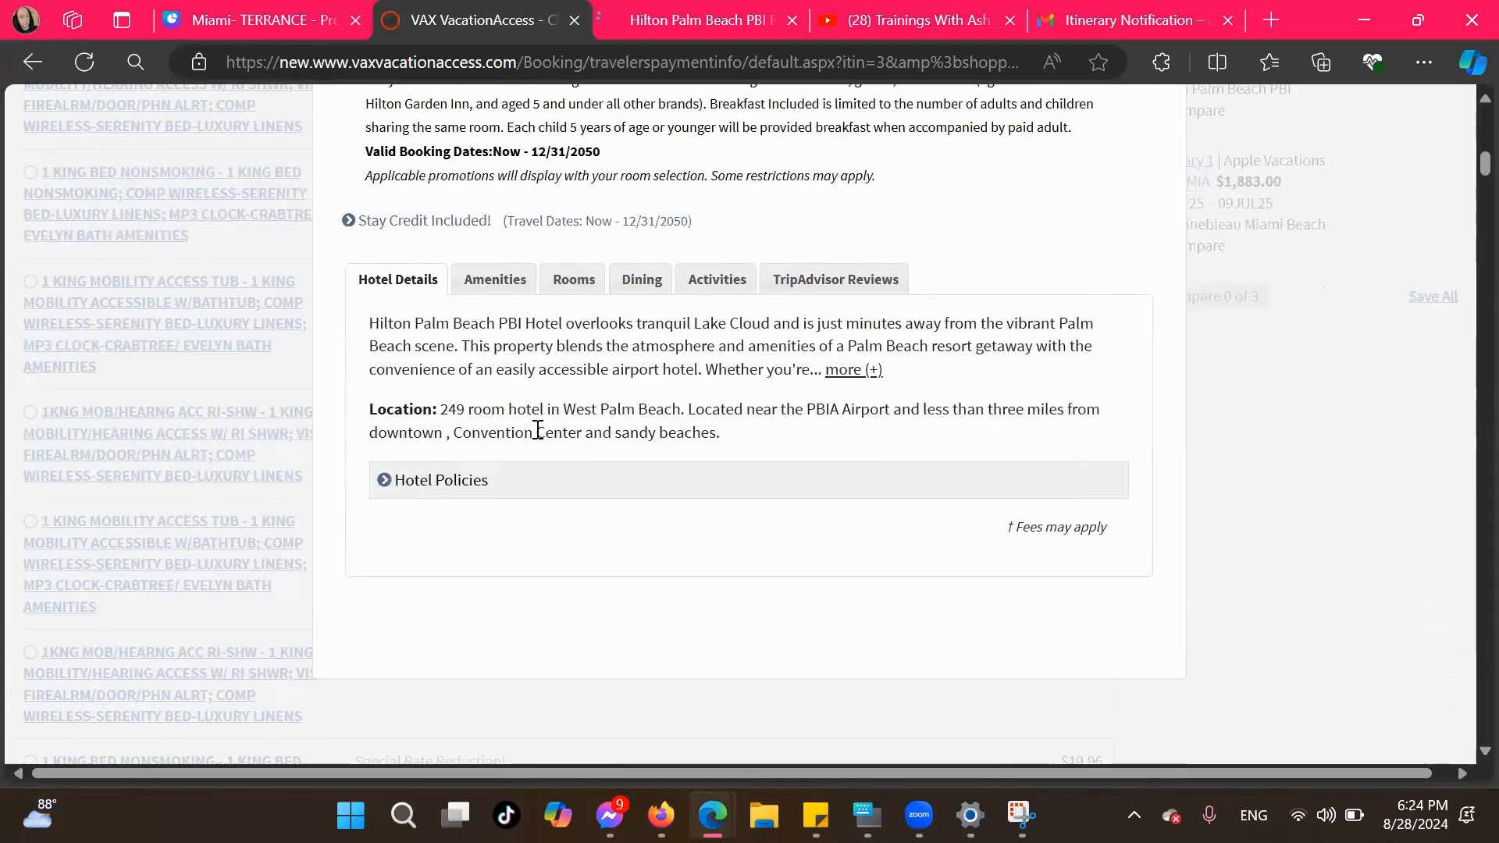
# Read through the hotel's onsite dining descriptions
pyautogui.click(638, 353)
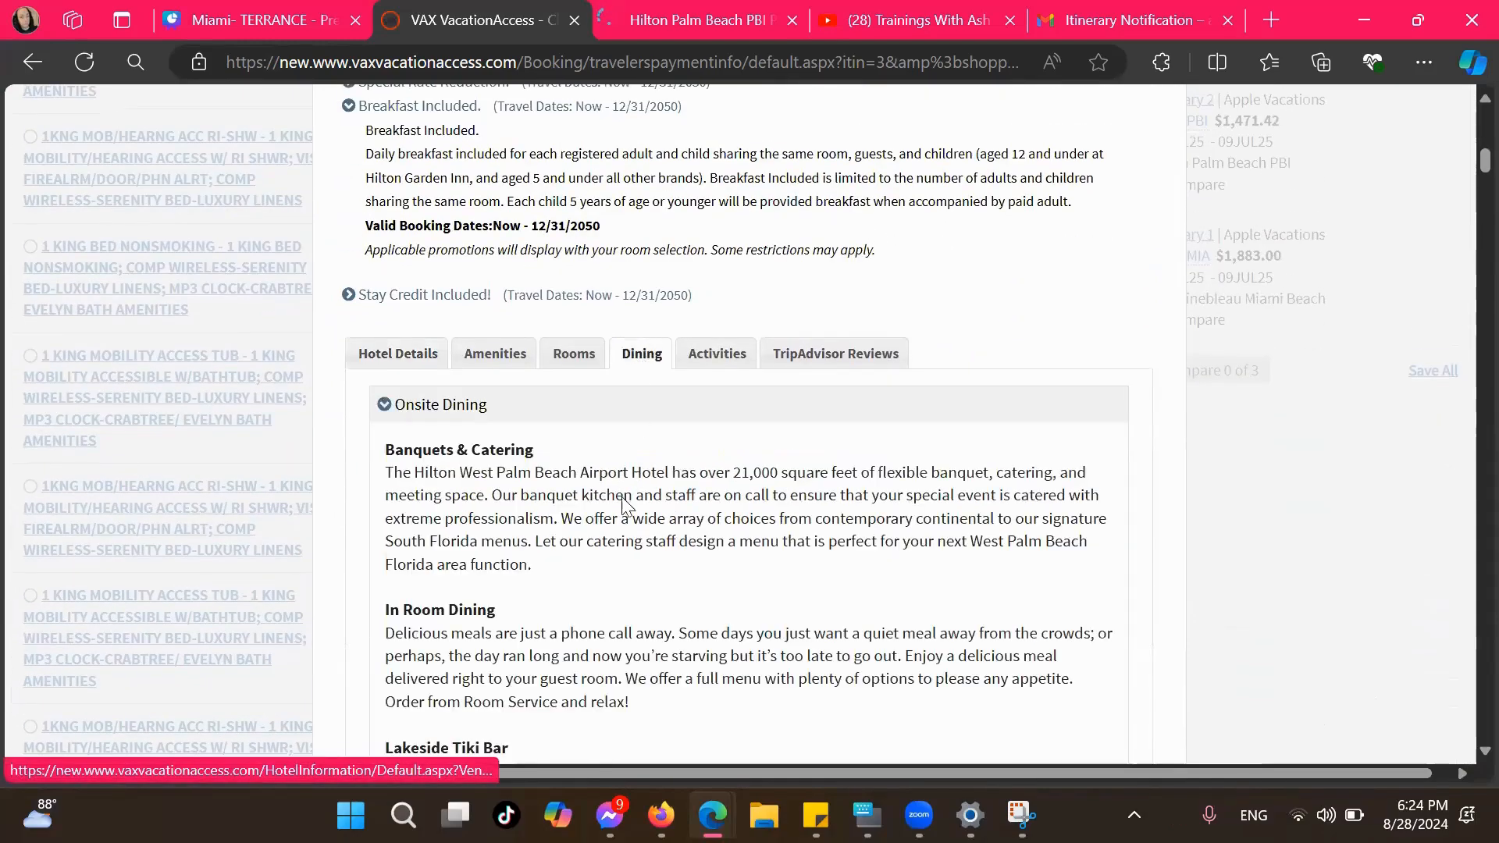
pyautogui.scroll(-3, 493, 578)
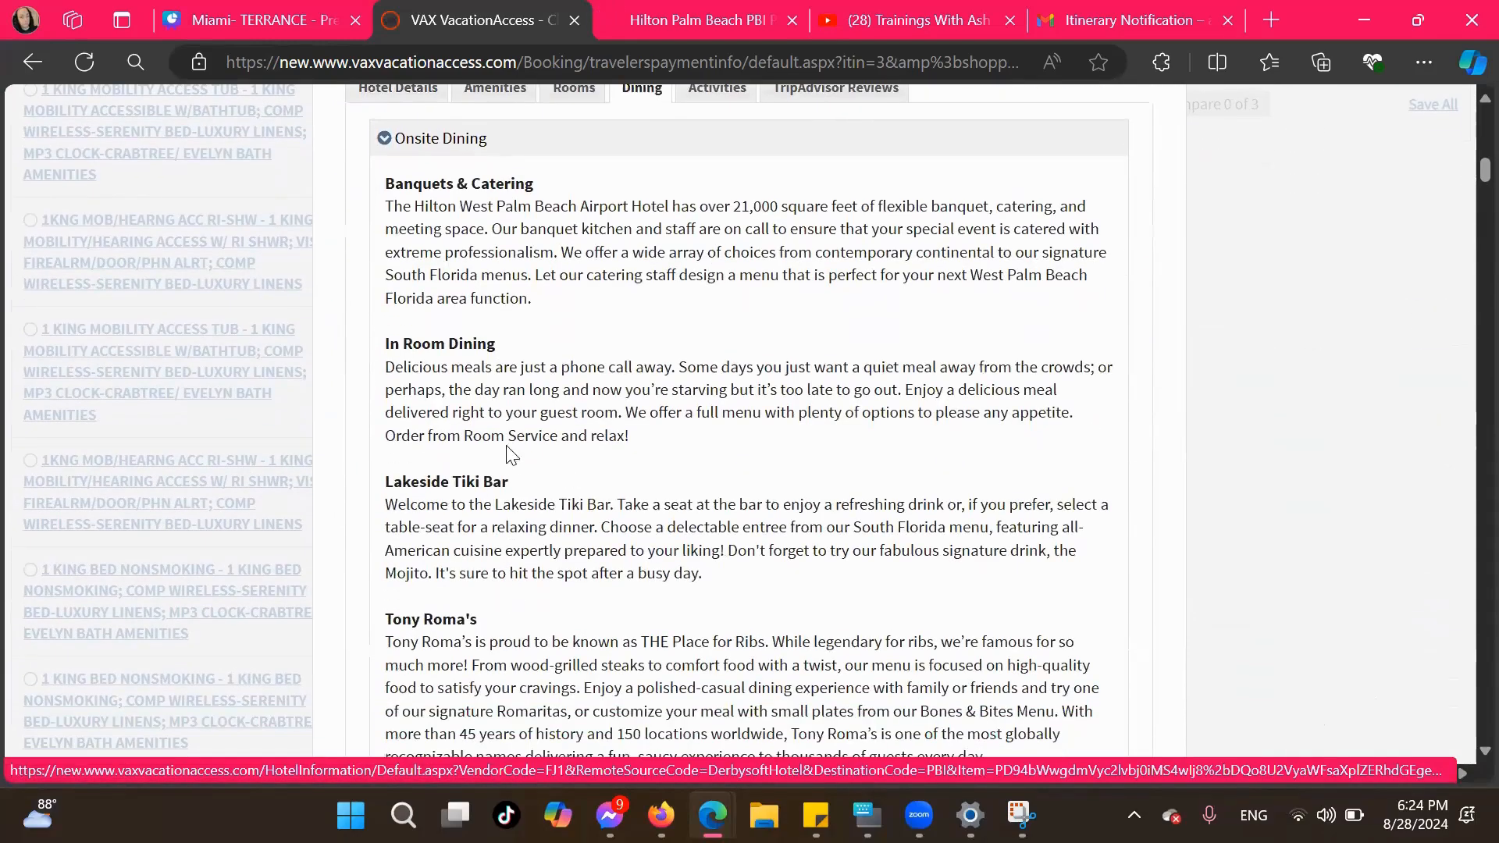
pyautogui.scroll(-3, 516, 606)
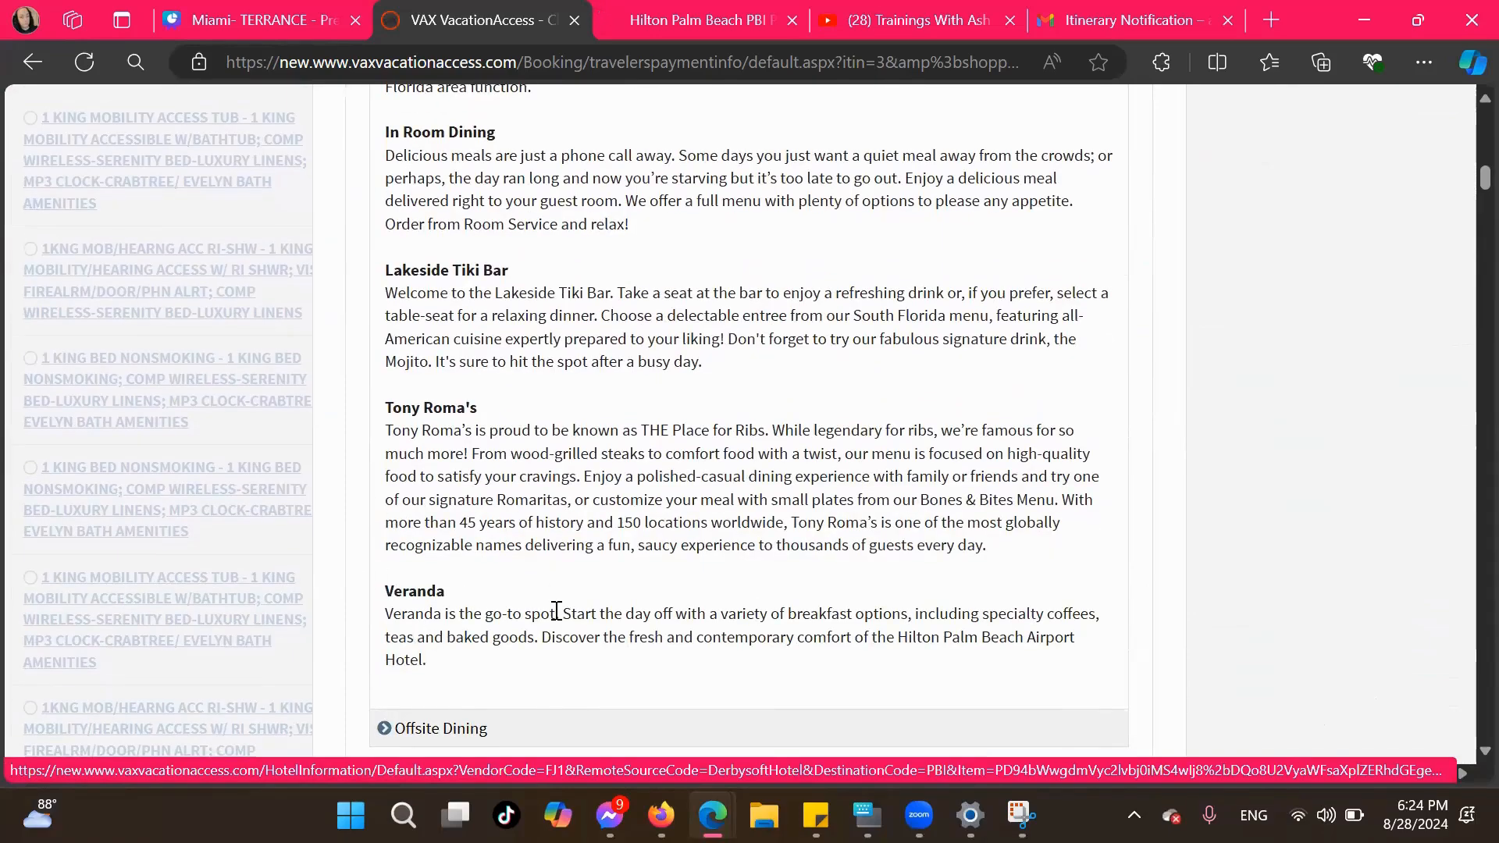
pyautogui.scroll(1, 556, 609)
pyautogui.scroll(7, 556, 610)
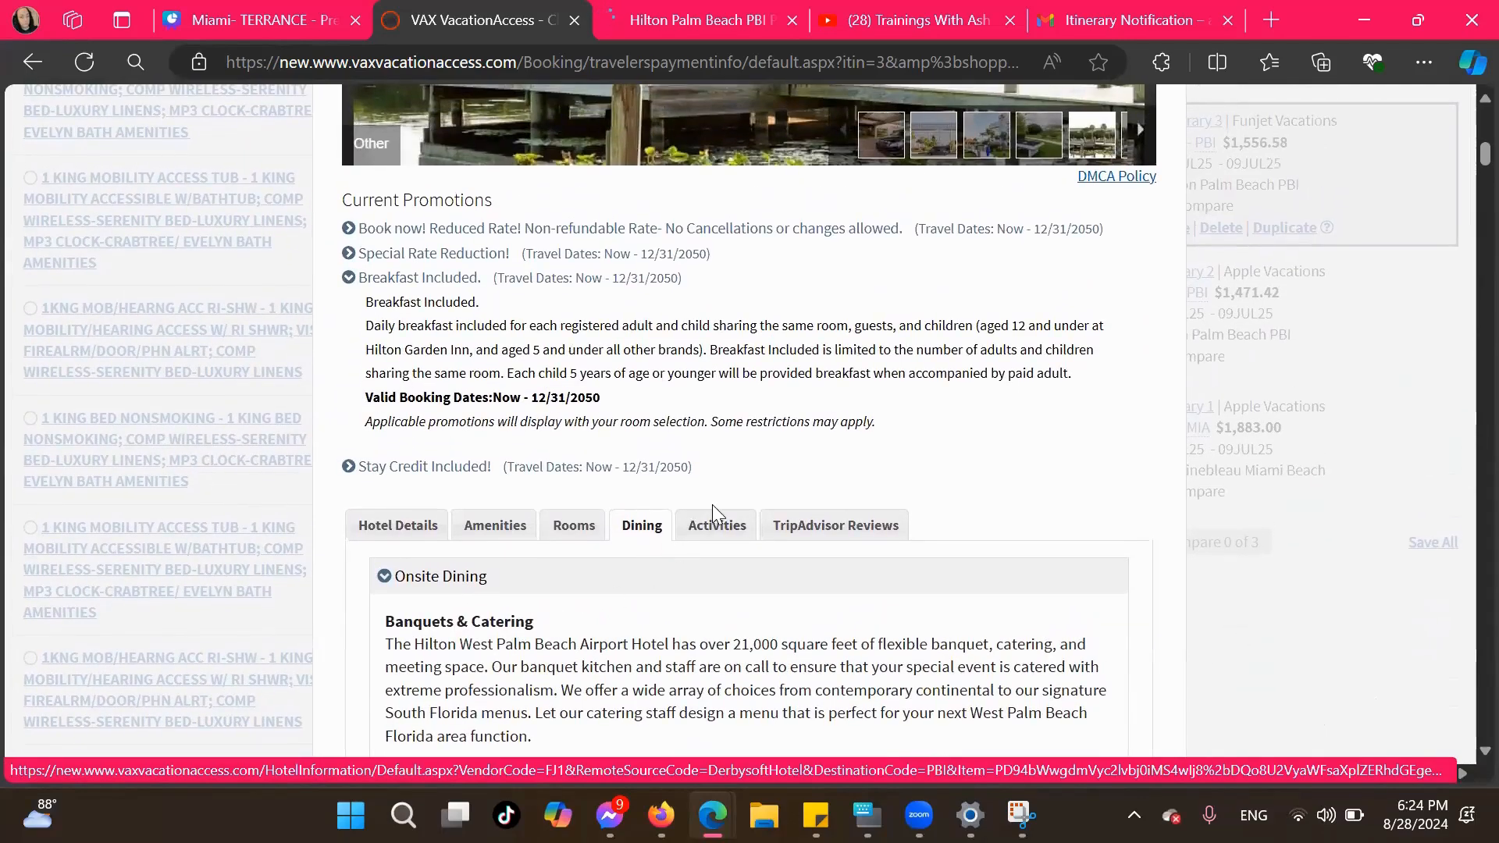
# Review the offsite attractions in the hotel's activities information
pyautogui.click(712, 524)
pyautogui.scroll(-1, 581, 538)
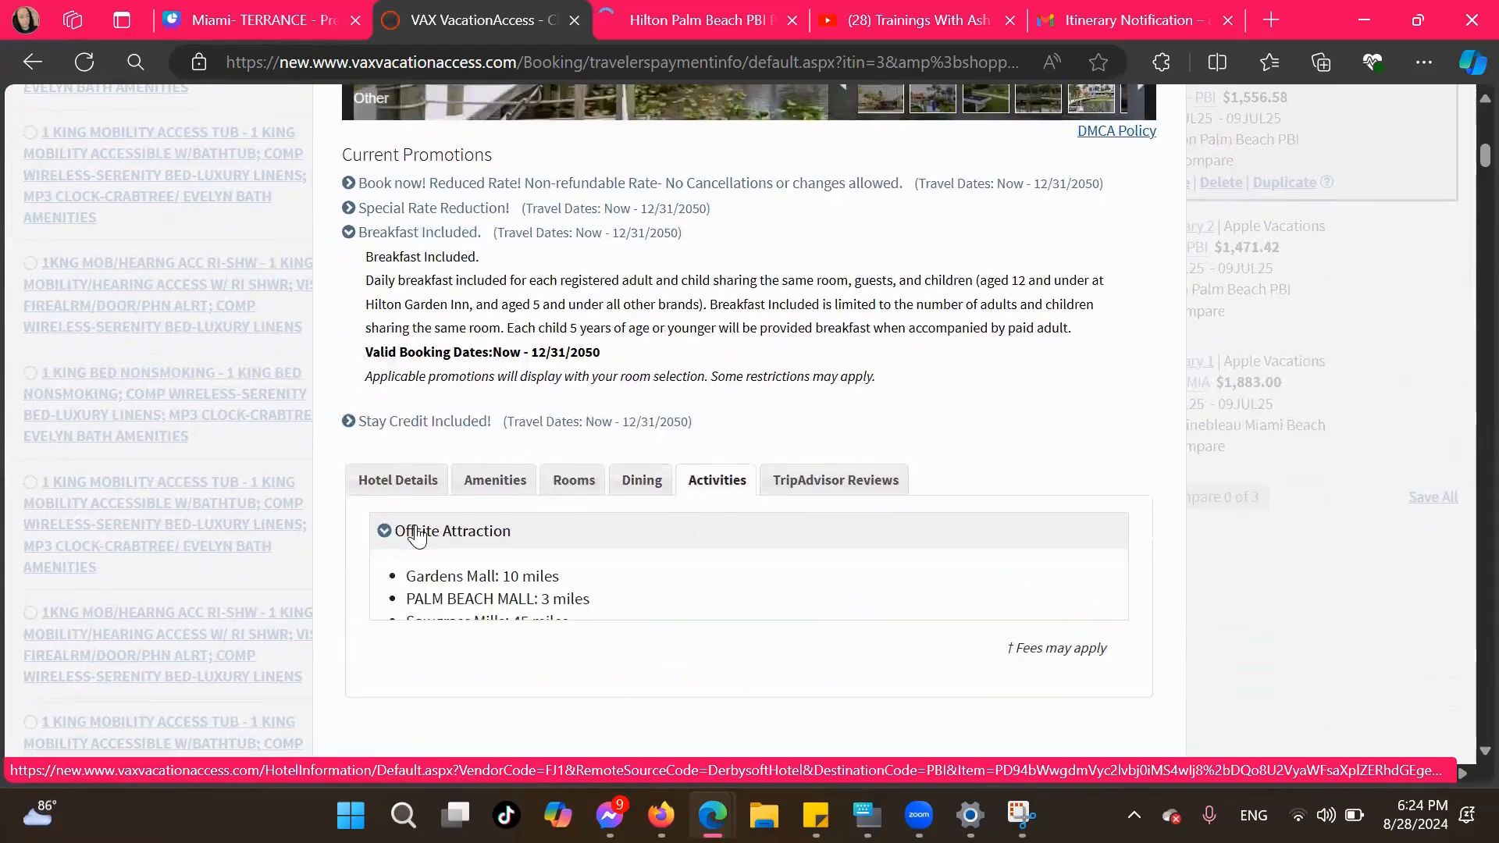
pyautogui.click(390, 530)
pyautogui.scroll(-5, 414, 525)
pyautogui.scroll(5, 418, 524)
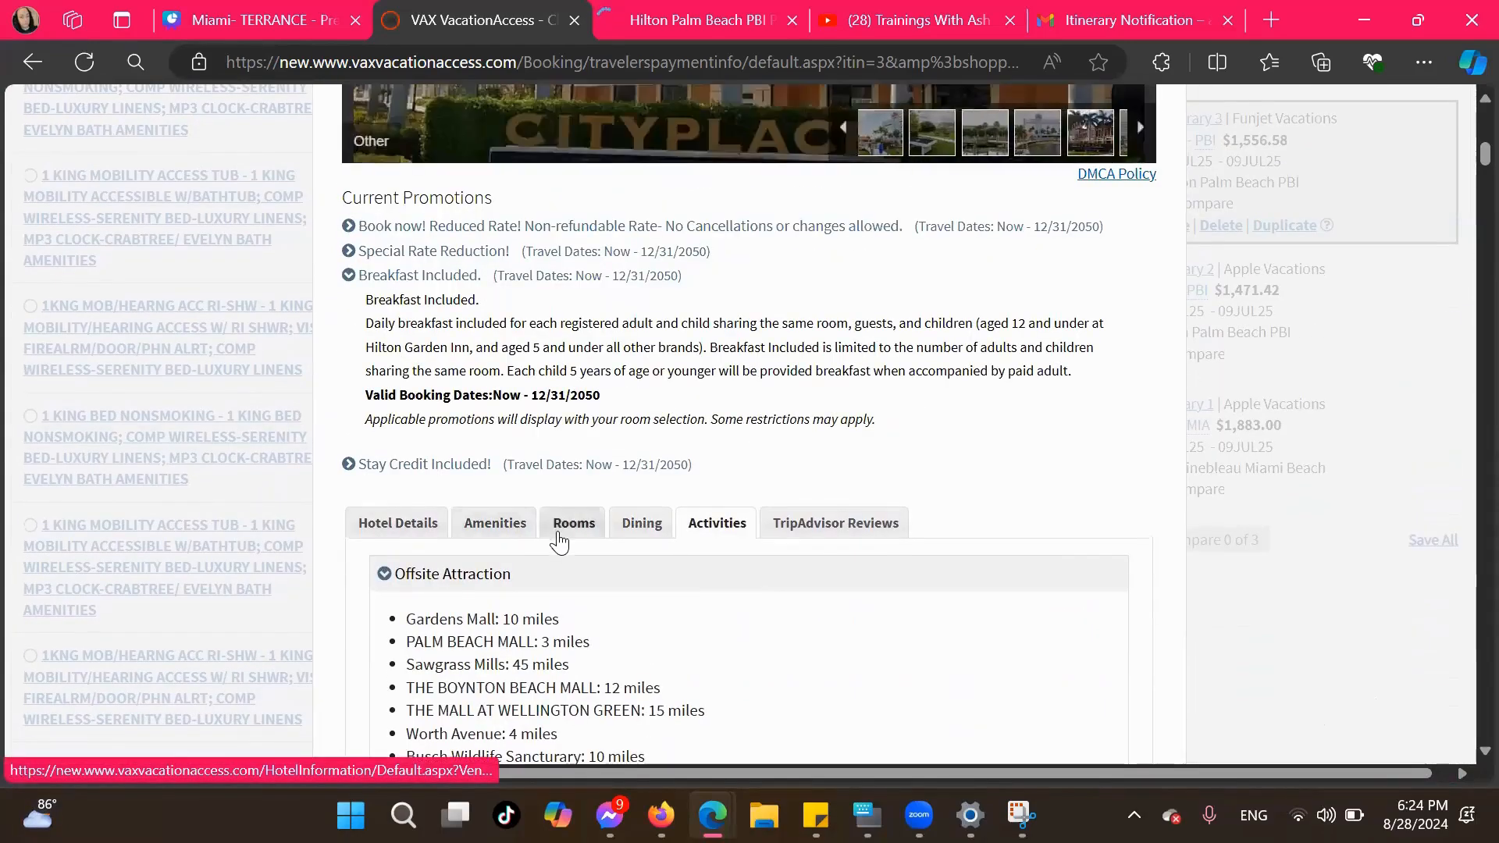
# Copy the hotel name "Hilton Palm Beach PBI" from the VAX hotel information and paste it onto the Accommodation page in Canva
pyautogui.click(406, 525)
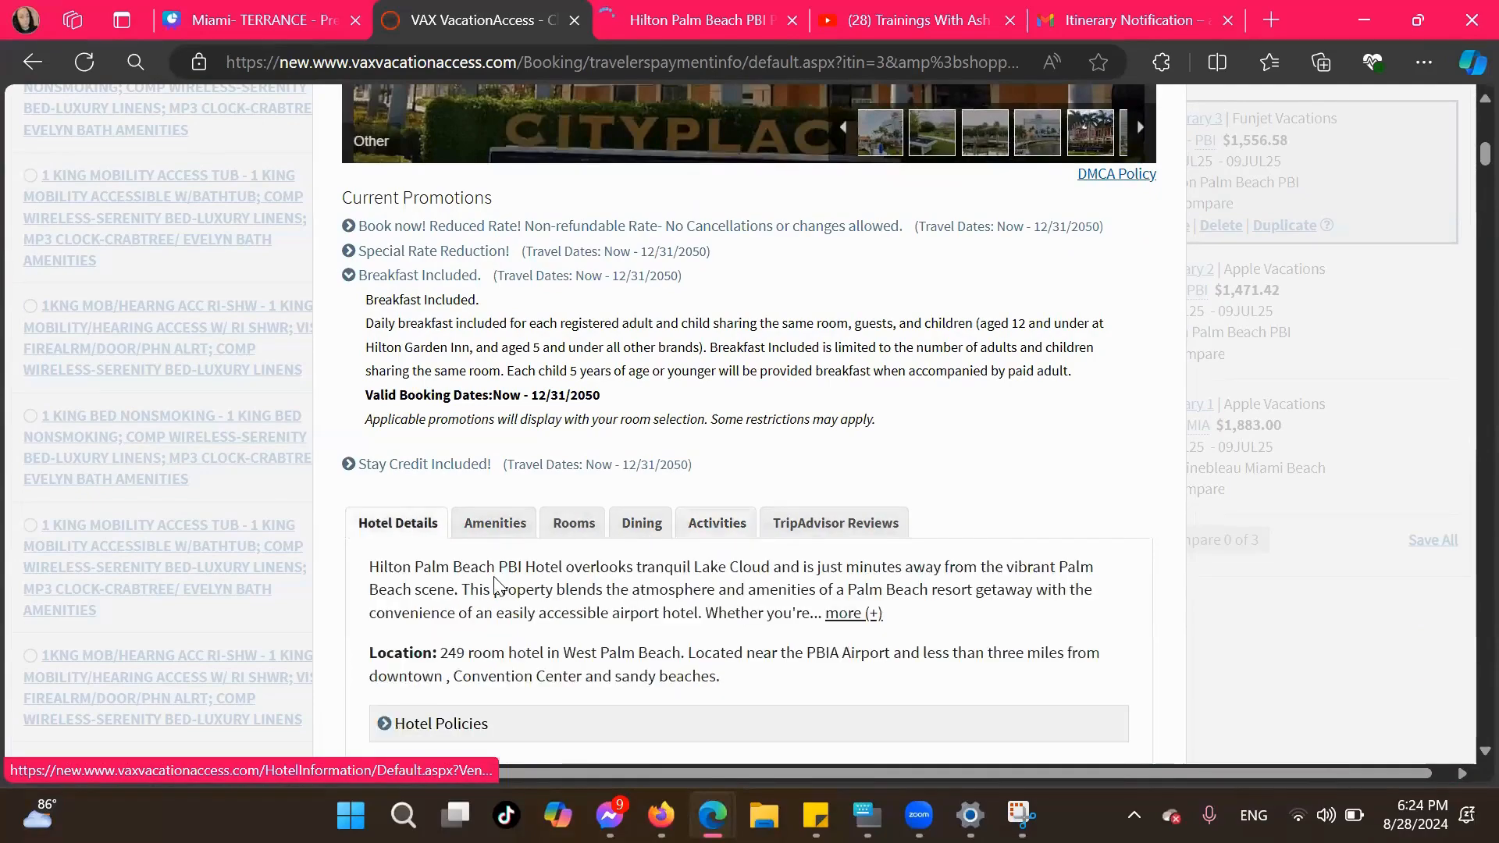
pyautogui.scroll(7, 493, 576)
pyautogui.scroll(2, 493, 576)
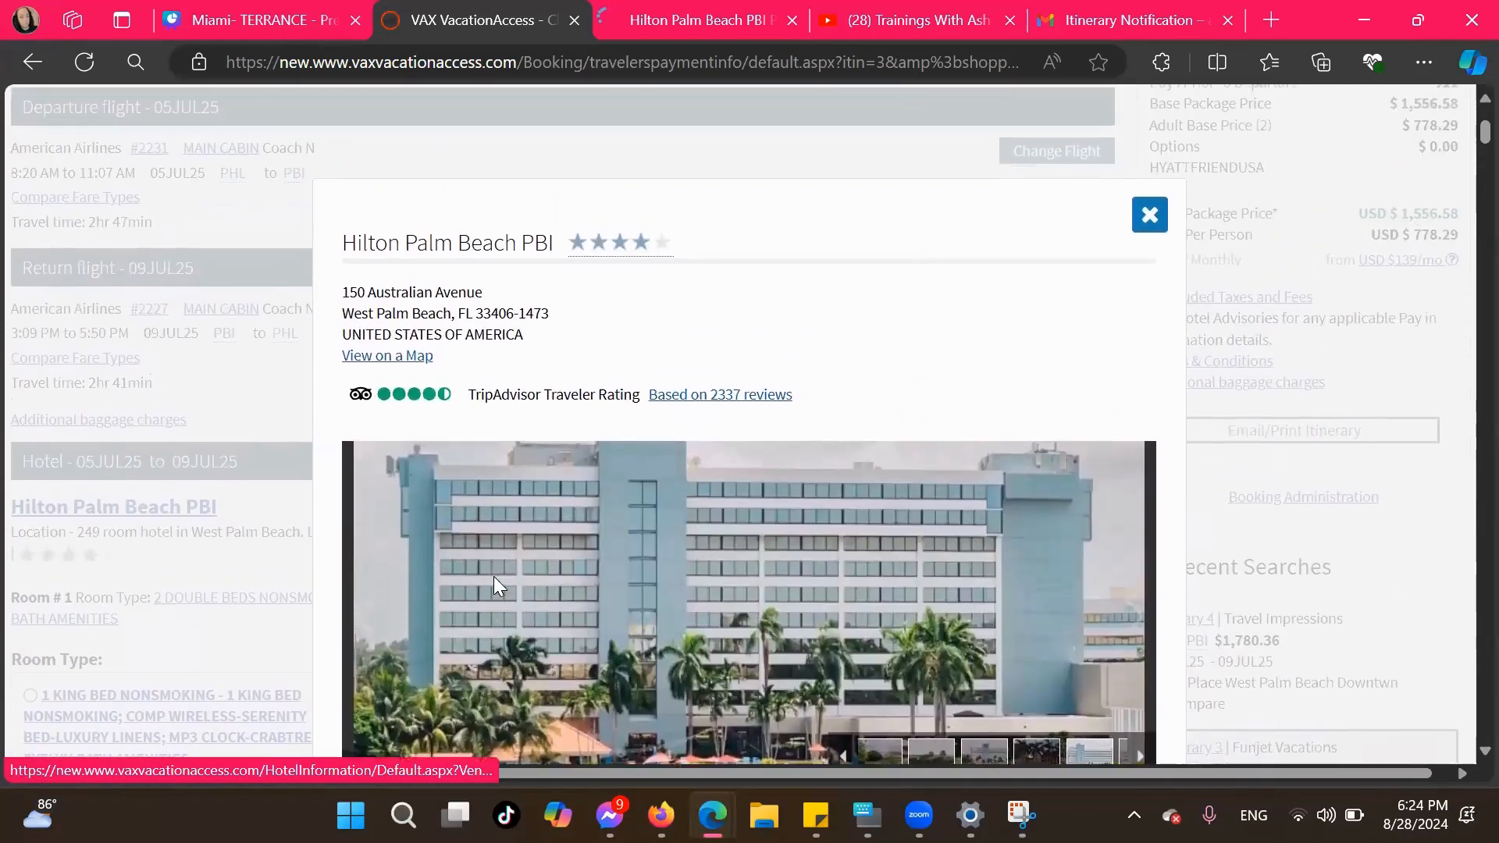
pyautogui.moveTo(574, 297)
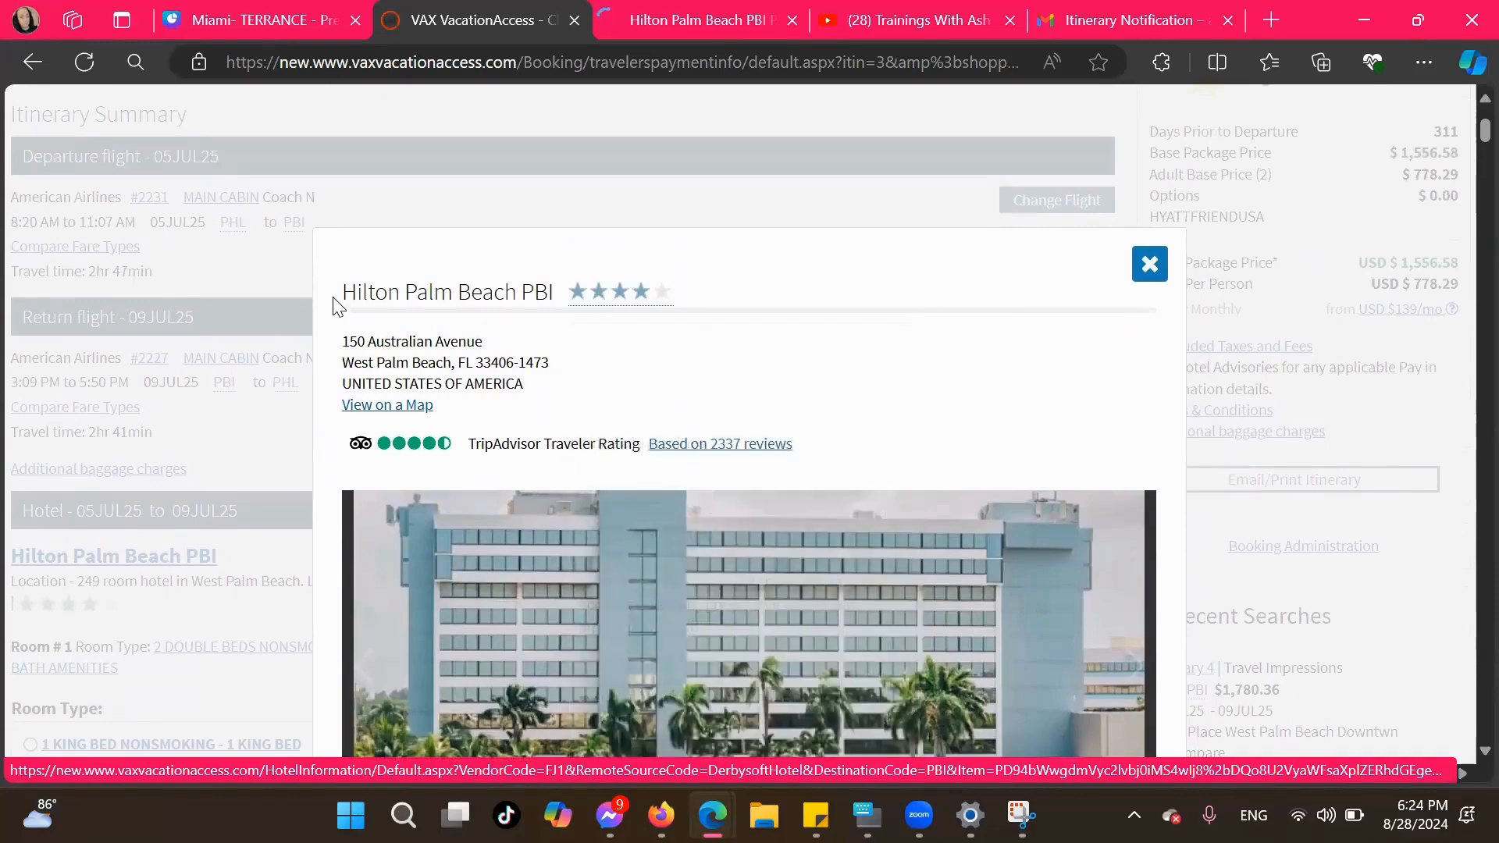
pyautogui.moveTo(344, 291); pyautogui.dragTo(556, 312)
pyautogui.hotkey('ctrl', 'c')
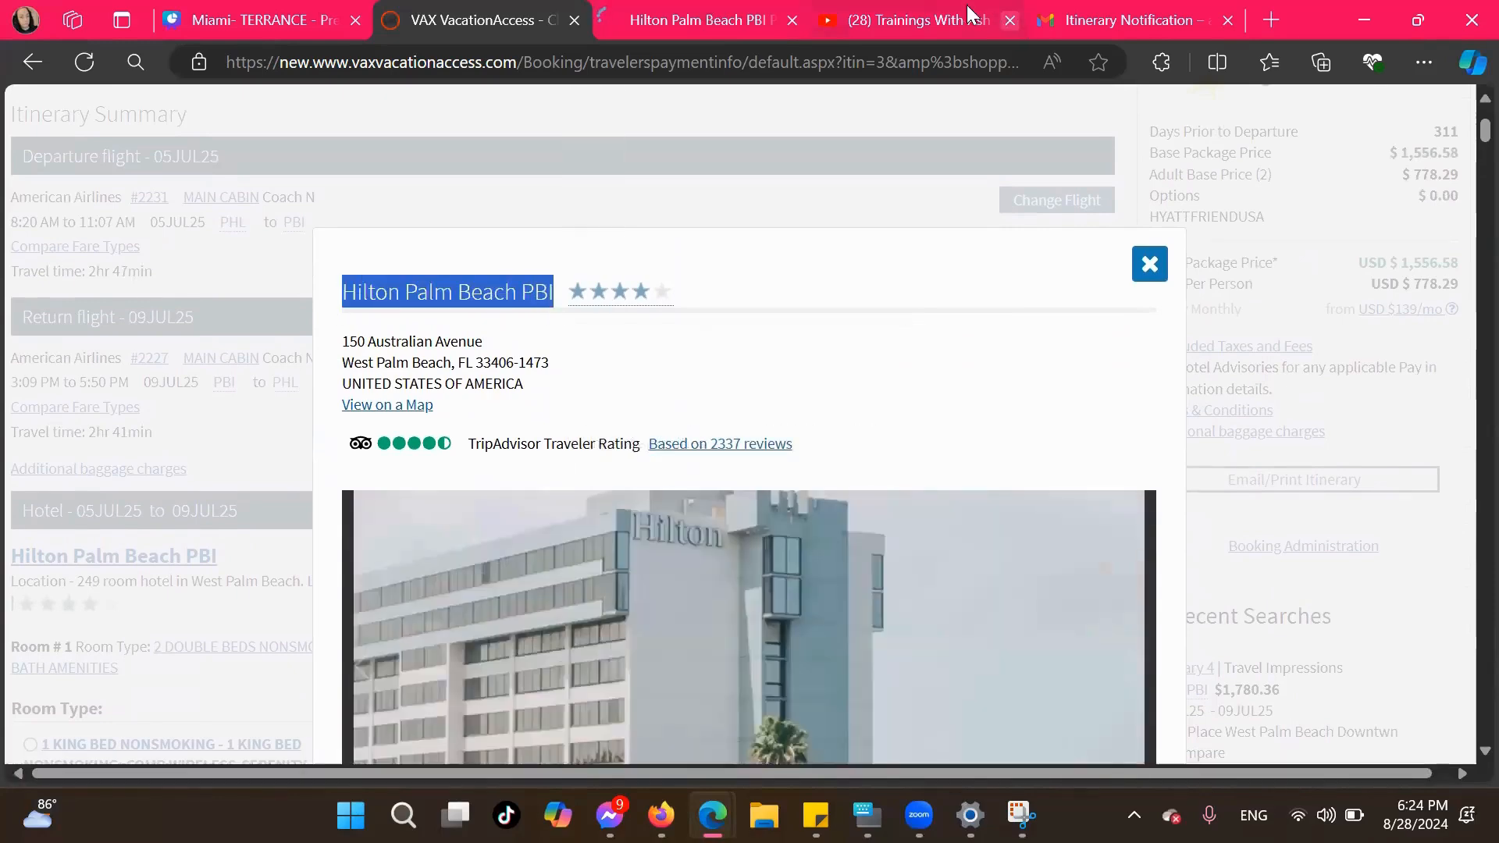
pyautogui.click(257, 21)
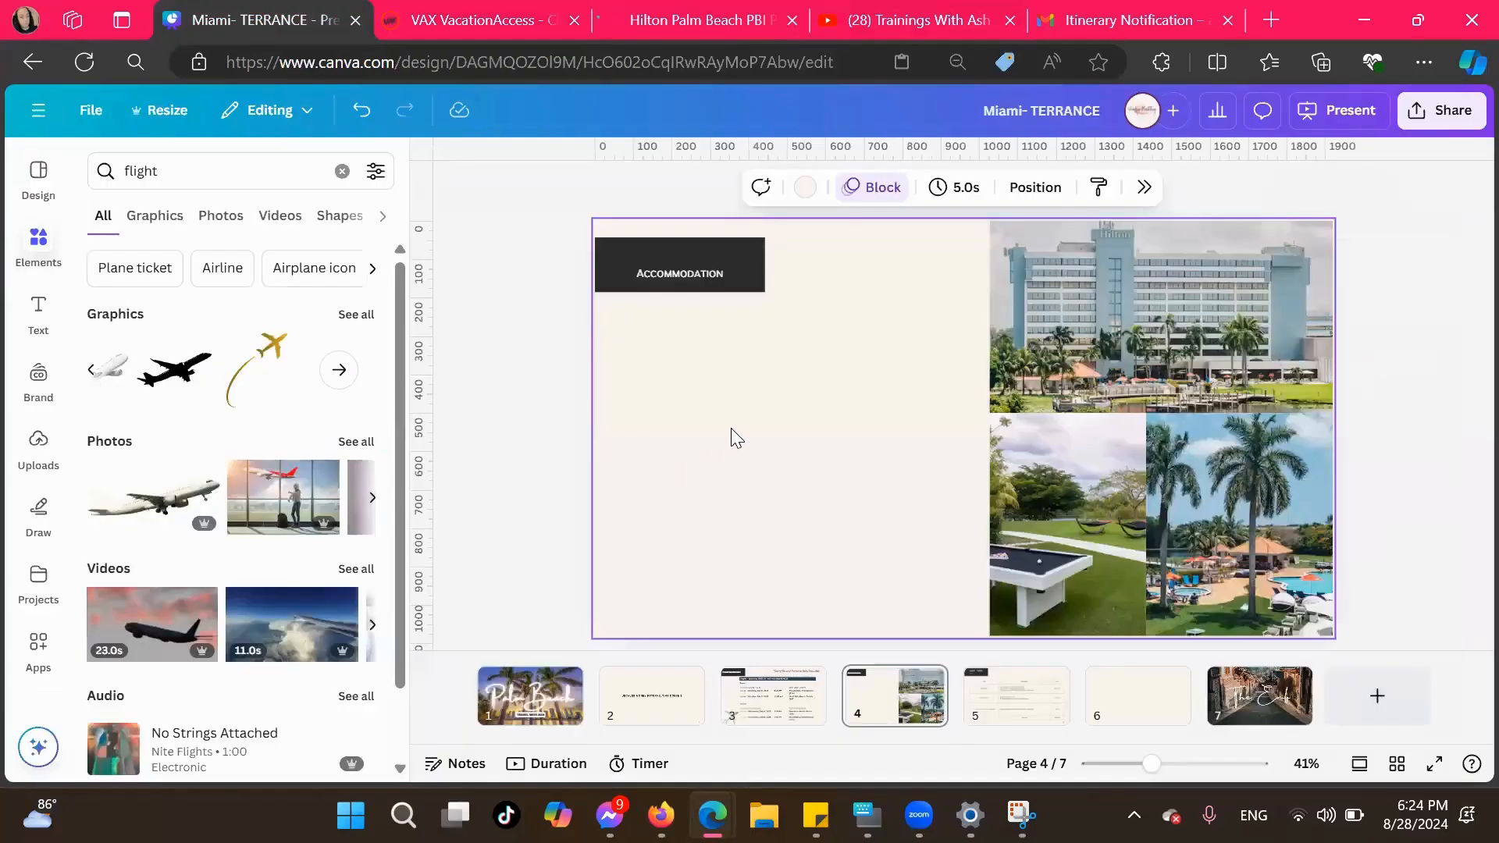
pyautogui.hotkey('ctrl', 'v')
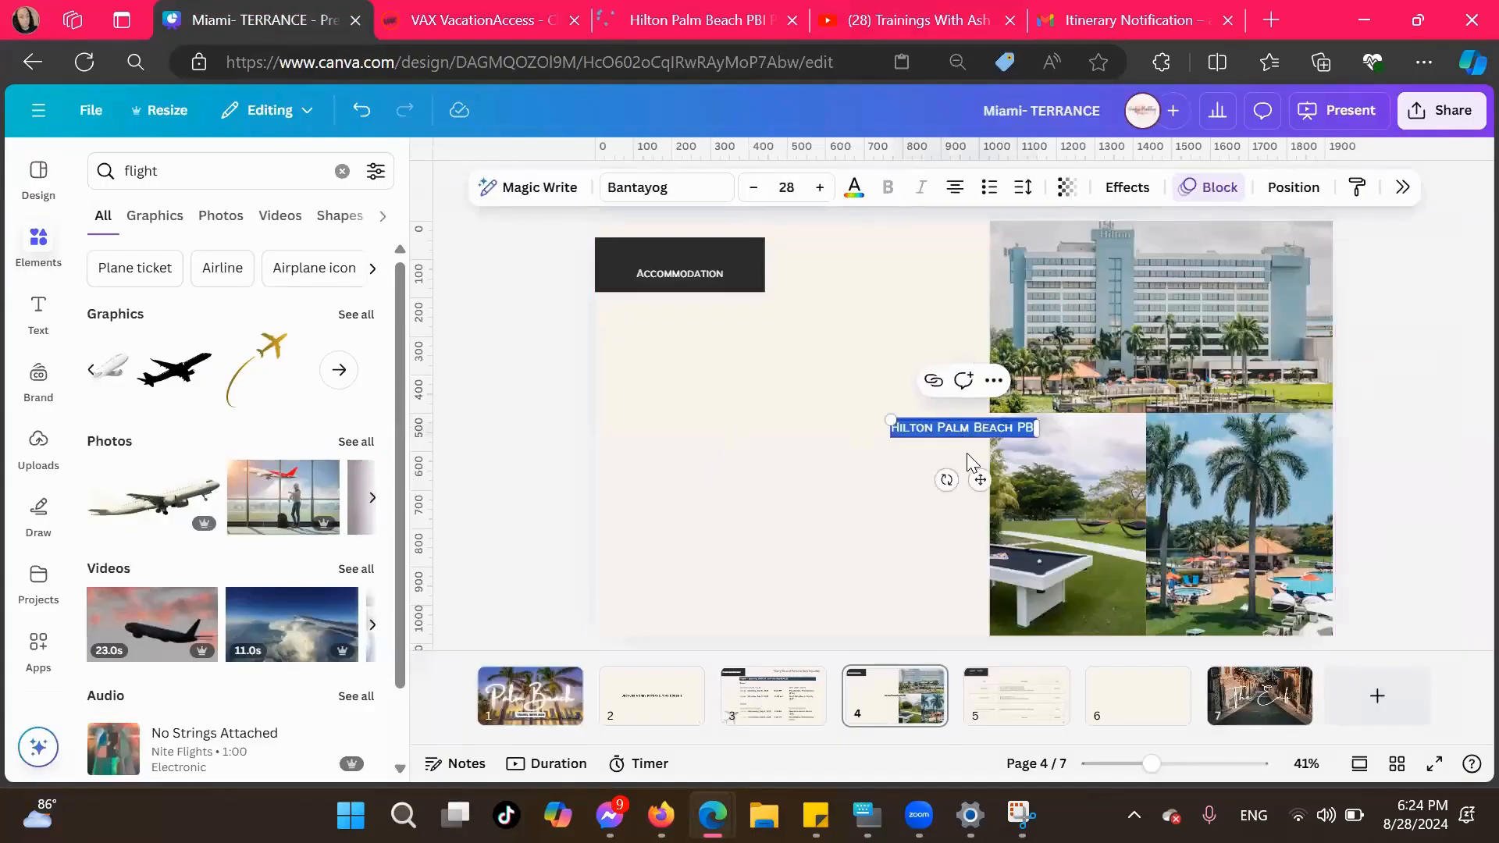
# Enlarge the pasted hotel name to font size 58.1 and place it below the Accommodation label
pyautogui.moveTo(890, 420); pyautogui.dragTo(732, 396)
pyautogui.click(913, 484)
pyautogui.moveTo(880, 423); pyautogui.dragTo(790, 339)
# Insert "4 STAR" in front of the hotel name on the Accommodation page
pyautogui.click(726, 333)
pyautogui.click(726, 333)
pyautogui.write('4 STA')
pyautogui.press('BackSpace')
pyautogui.press('BackSpace')
pyautogui.press('BackSpace')
pyautogui.write('STAR')
pyautogui.click(684, 428)
pyautogui.click(697, 343)
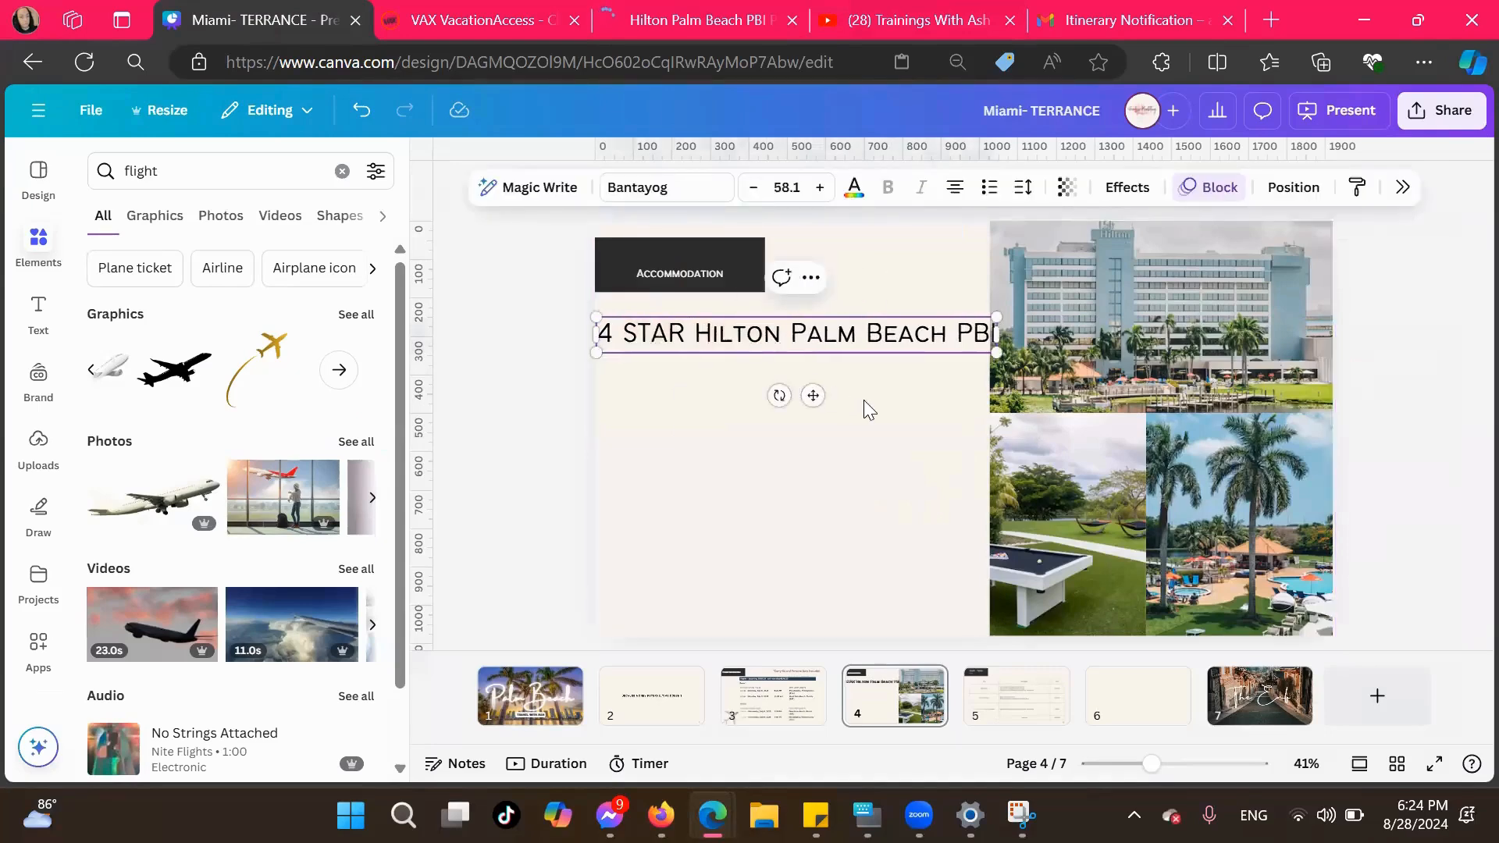
# Break the hotel title after "Hilton" so that "Palm Beach PBI" sits on a second line
pyautogui.click(915, 406)
pyautogui.click(777, 334)
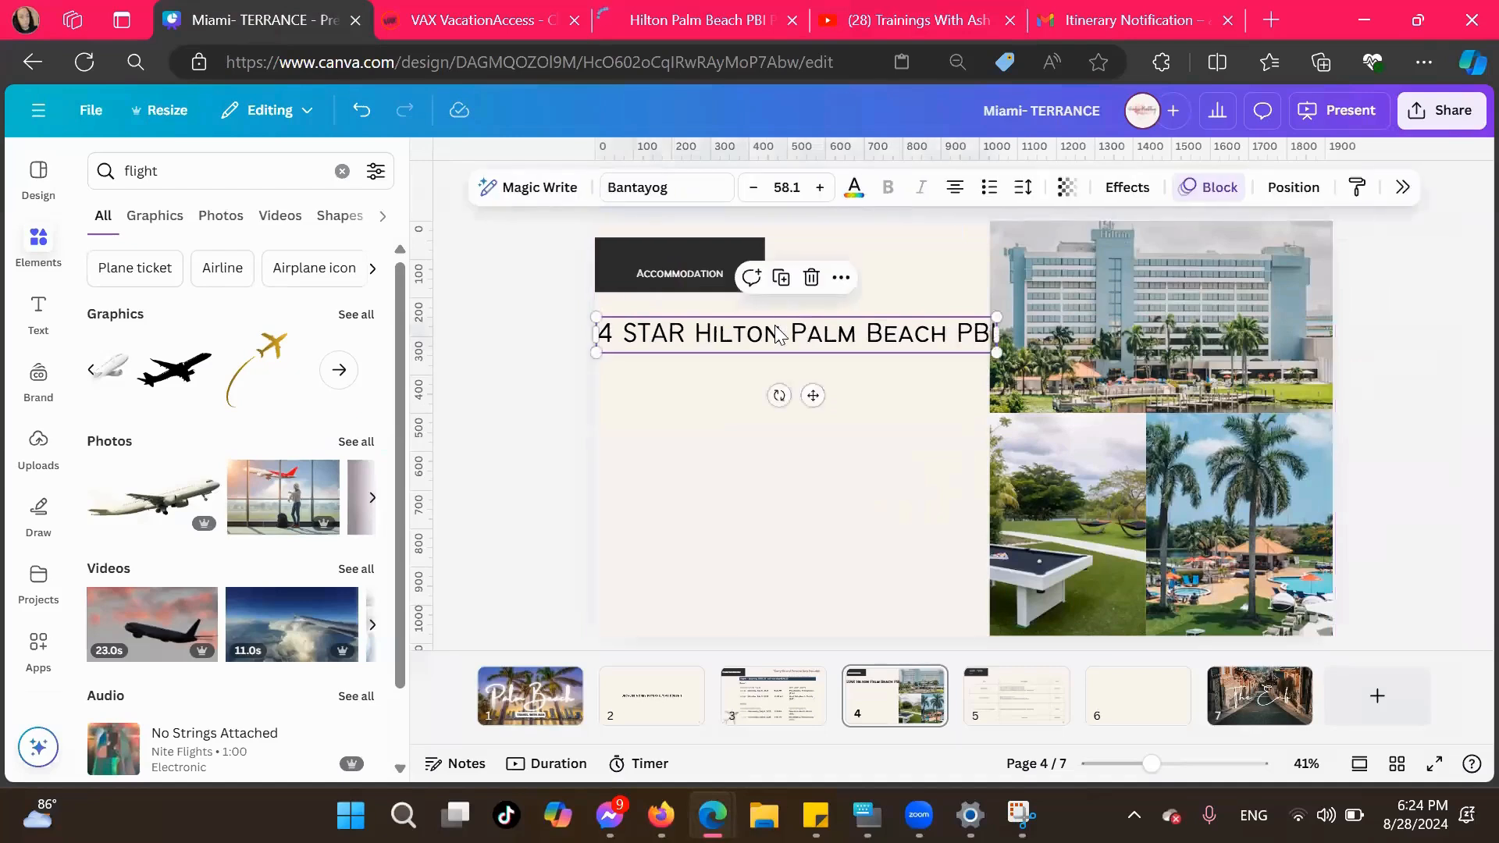
pyautogui.doubleClick(789, 334)
pyautogui.click(790, 334)
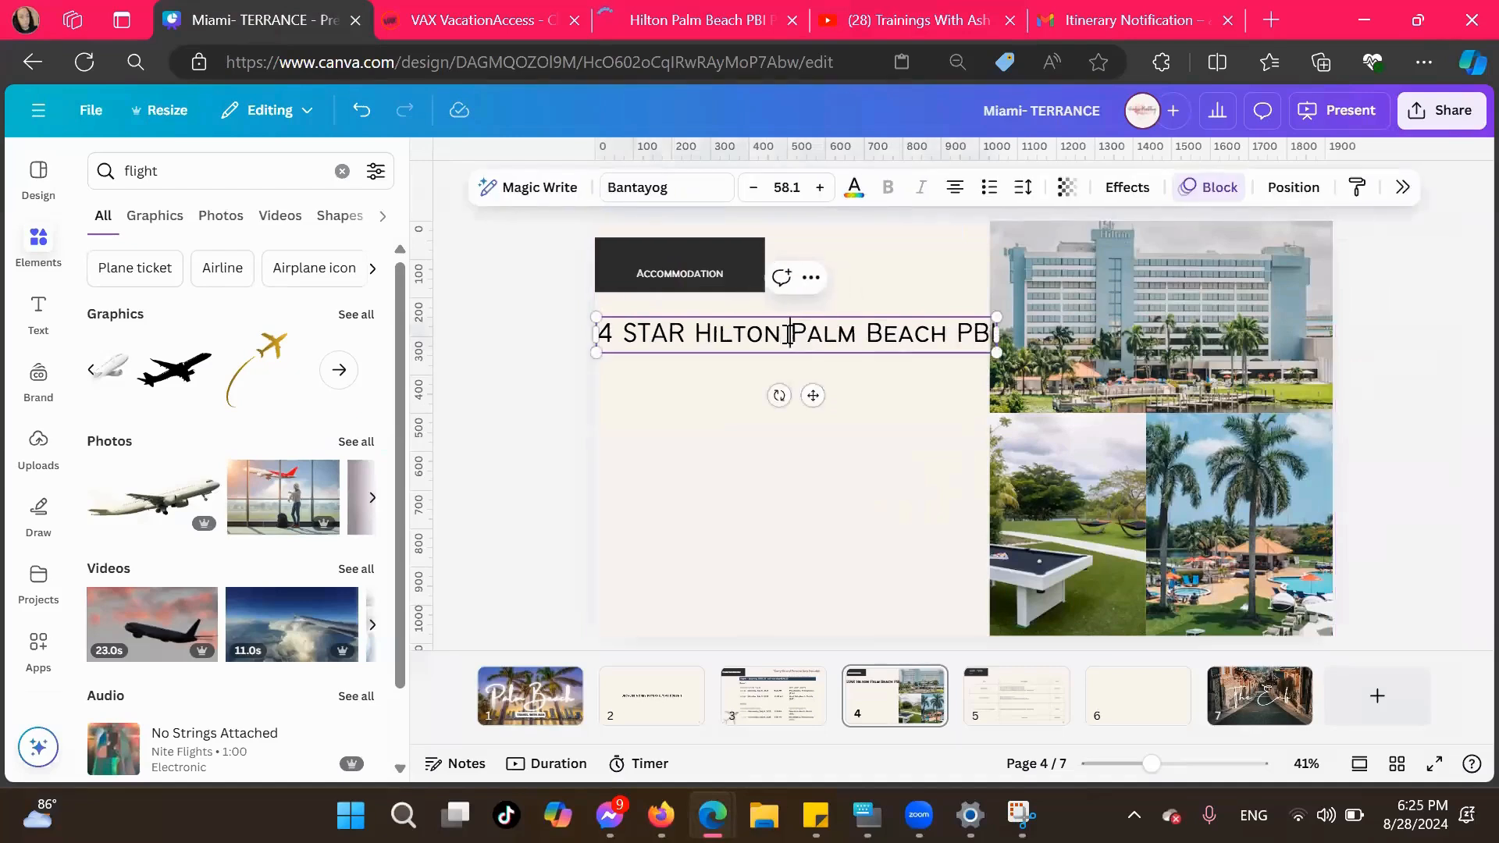
pyautogui.press('Return')
pyautogui.click(886, 499)
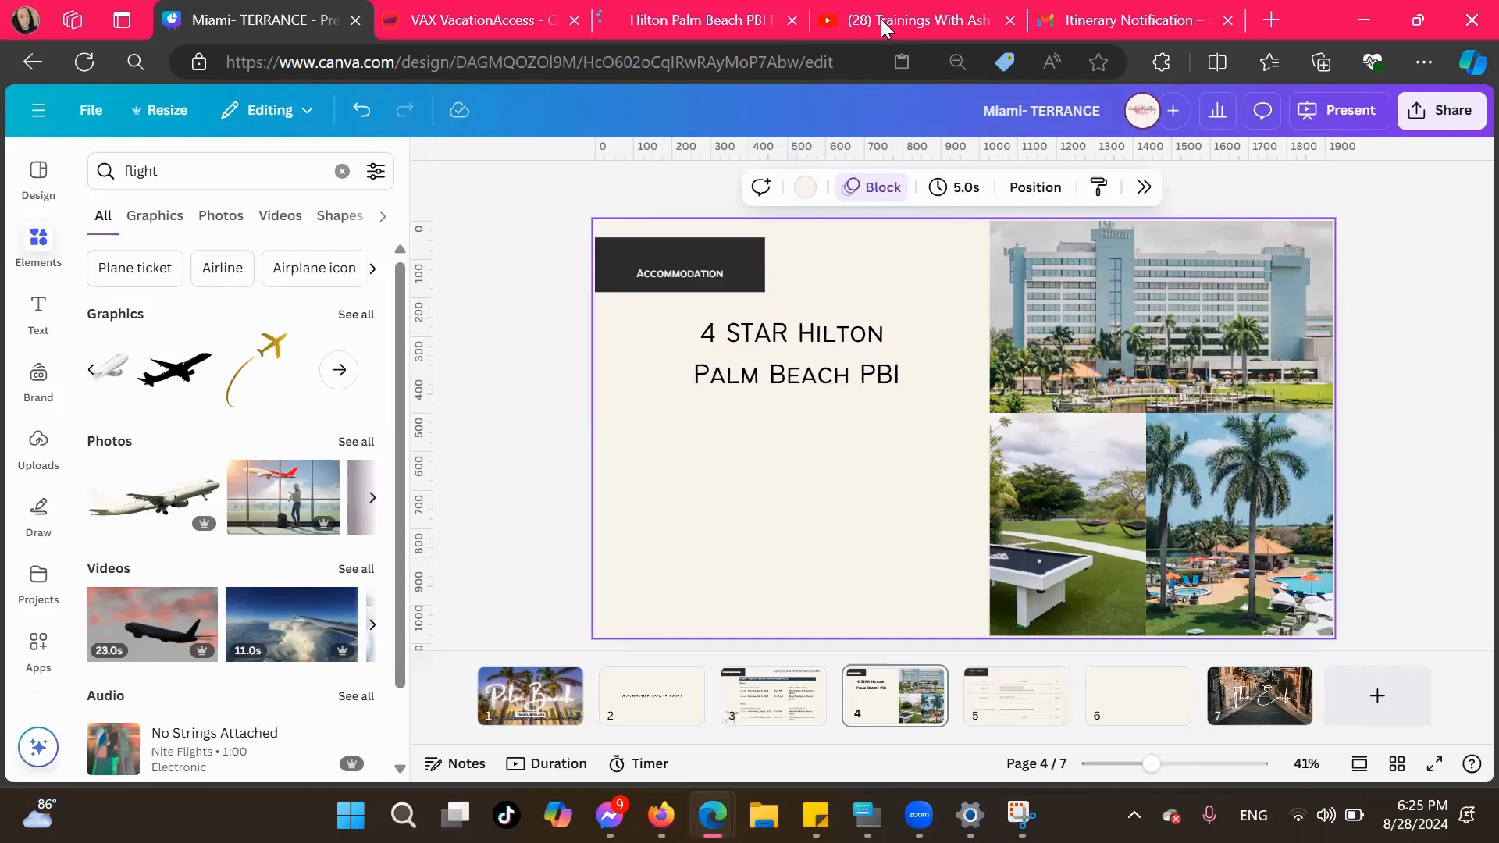
# Add a subheading text box formatted as a bulleted list and place it below the hotel title
pyautogui.click(38, 311)
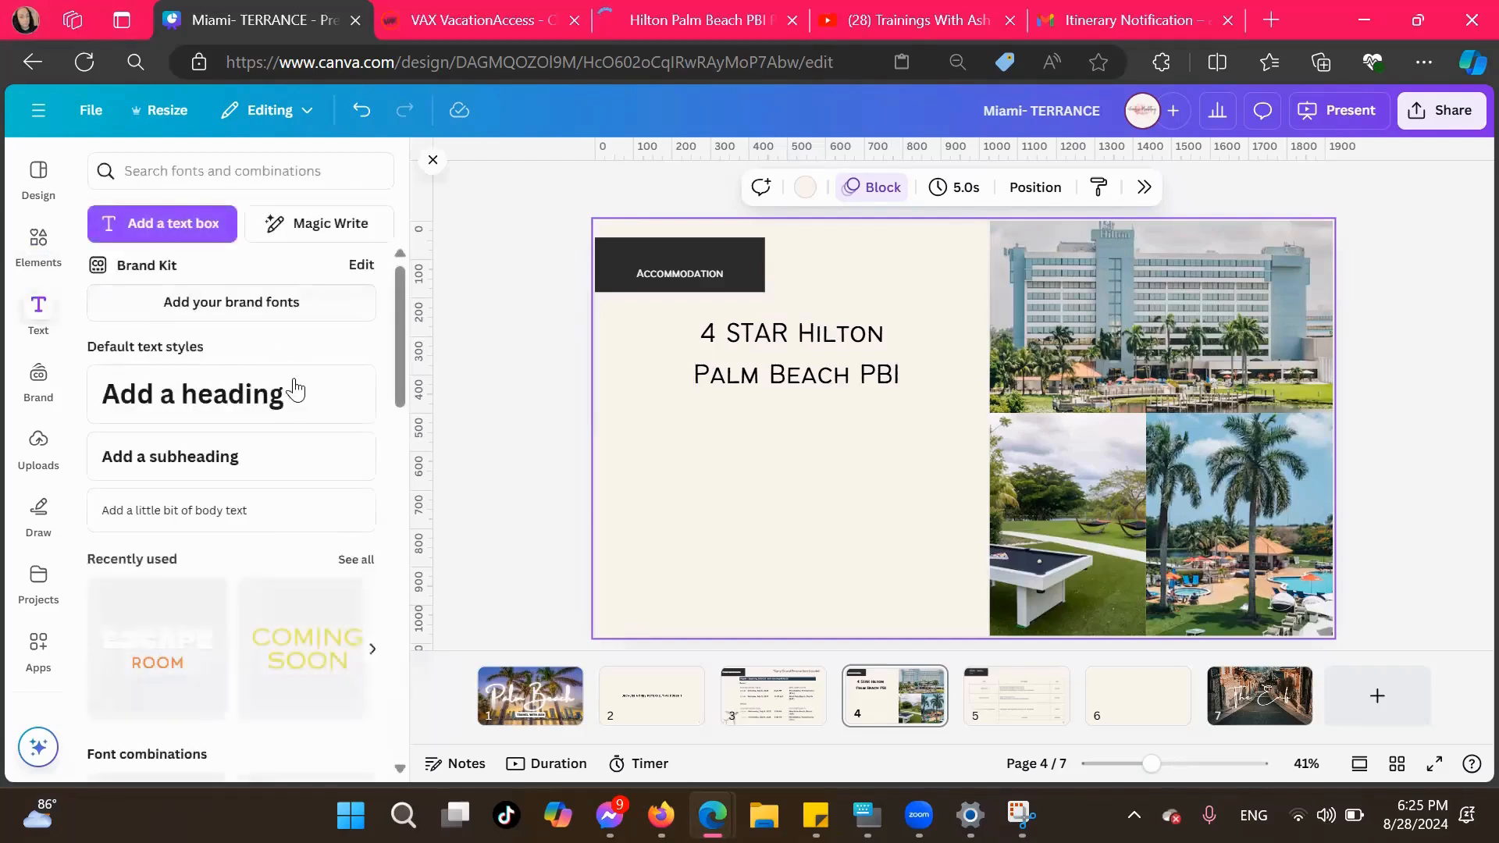
pyautogui.click(250, 469)
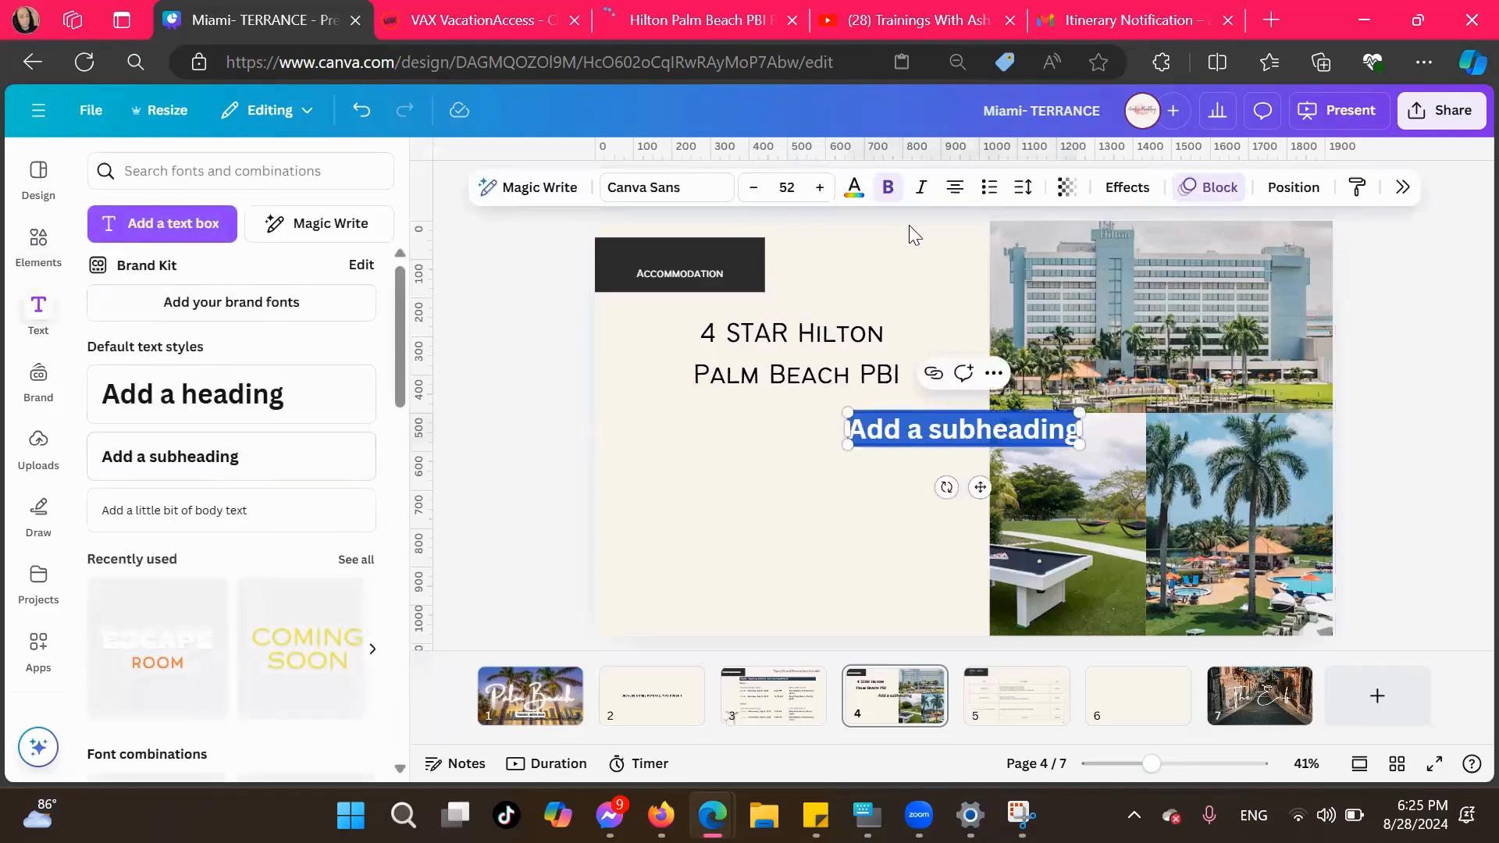
pyautogui.click(982, 191)
pyautogui.moveTo(976, 486); pyautogui.dragTo(759, 491)
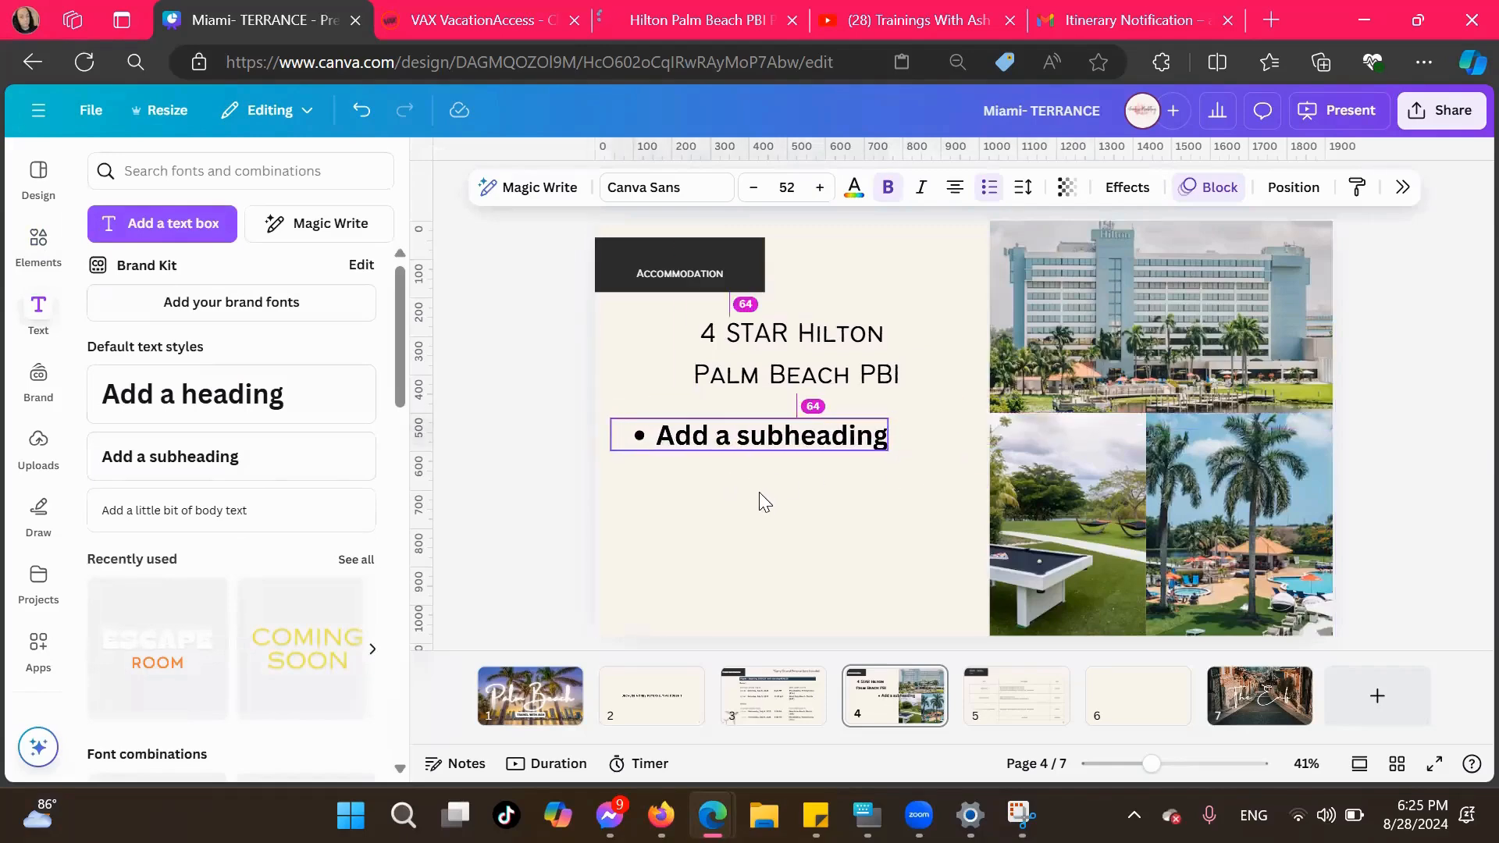
# Replace the placeholder subheading text with the bullet "2 DOUBLE BEDS"
pyautogui.doubleClick(727, 437)
pyautogui.write('2 DDO')
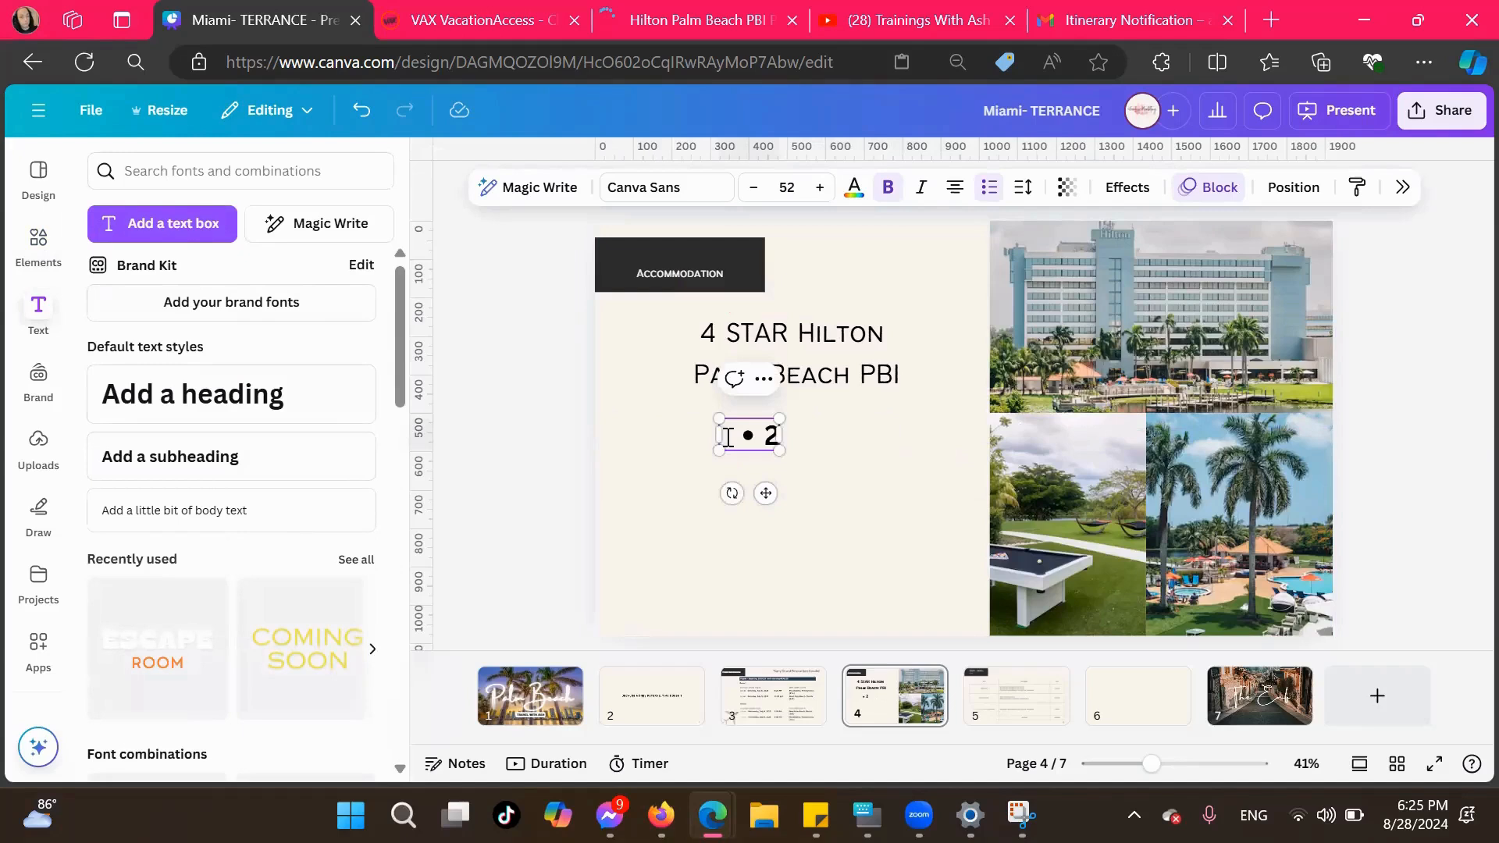
pyautogui.press('BackSpace')
pyautogui.press('BackSpace')
pyautogui.write('OUBLE bE')
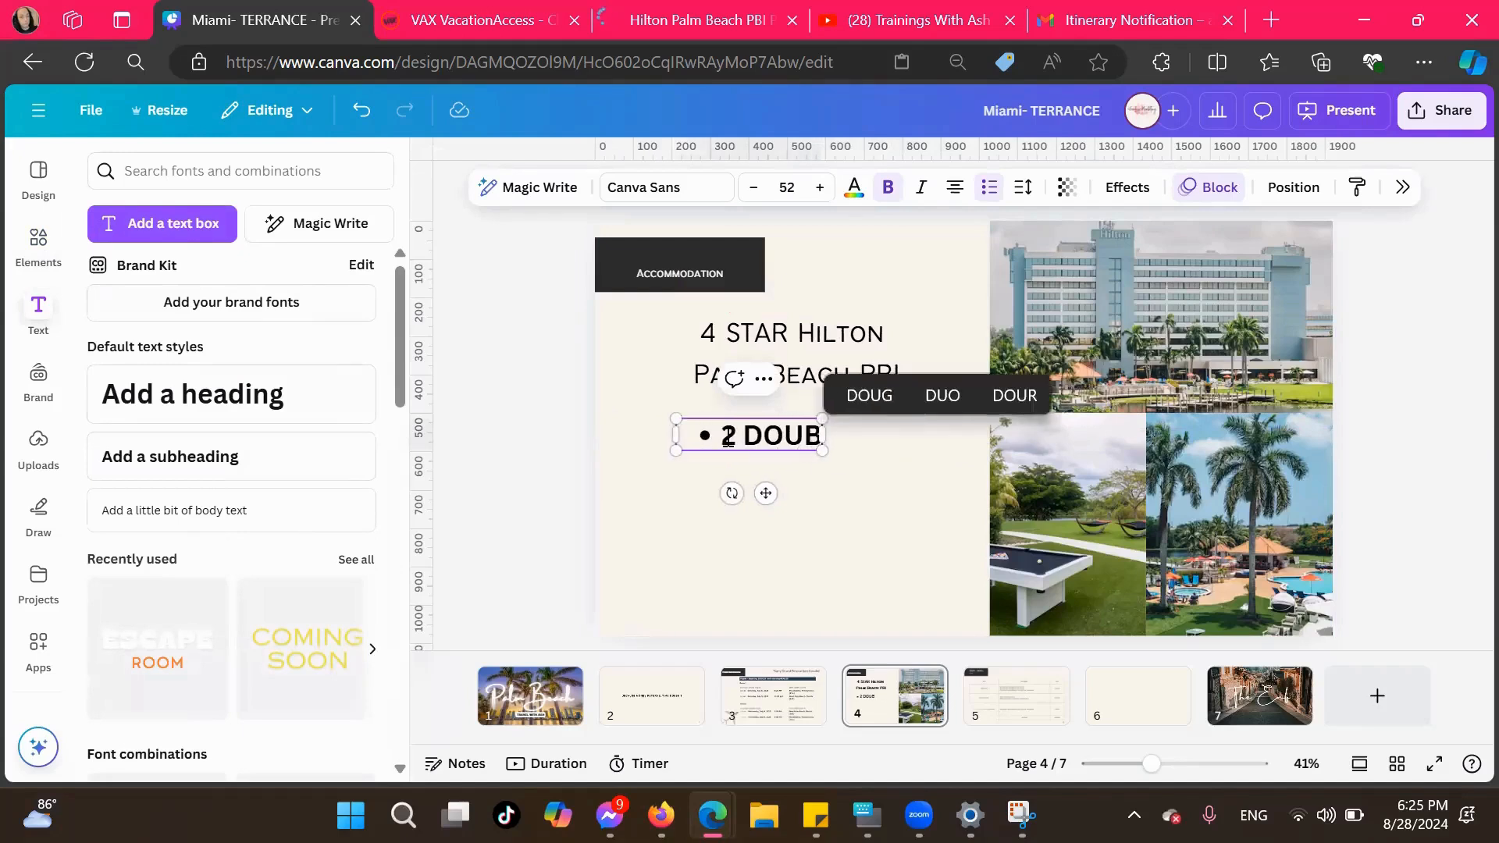
pyautogui.press('BackSpace')
pyautogui.press('BackSpace')
pyautogui.press('BackSpace')
pyautogui.press('BackSpace')
pyautogui.press('BackSpace')
pyautogui.press('BackSpace')
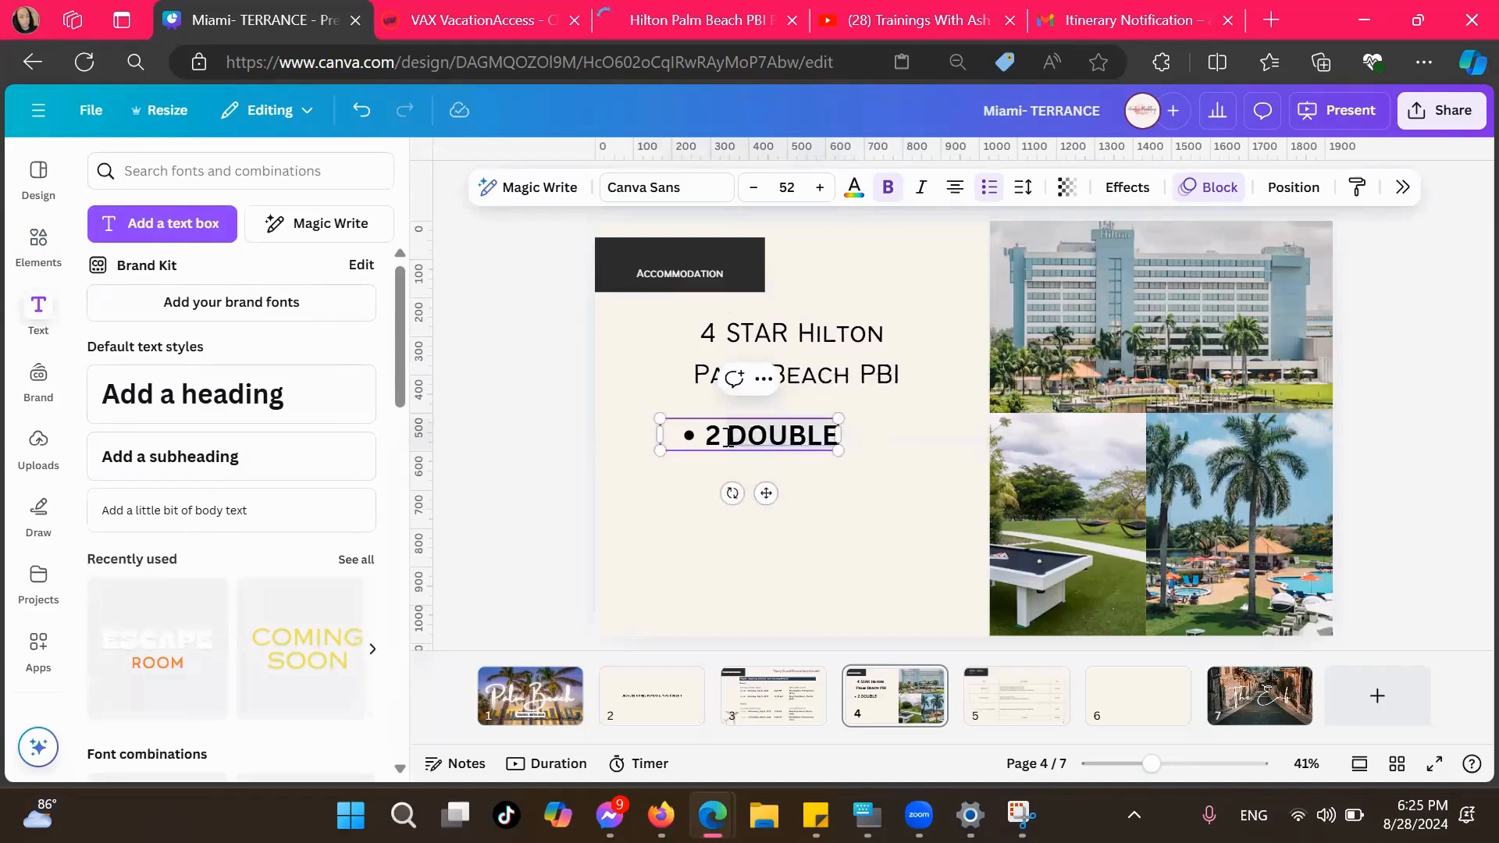
pyautogui.write('BLE')
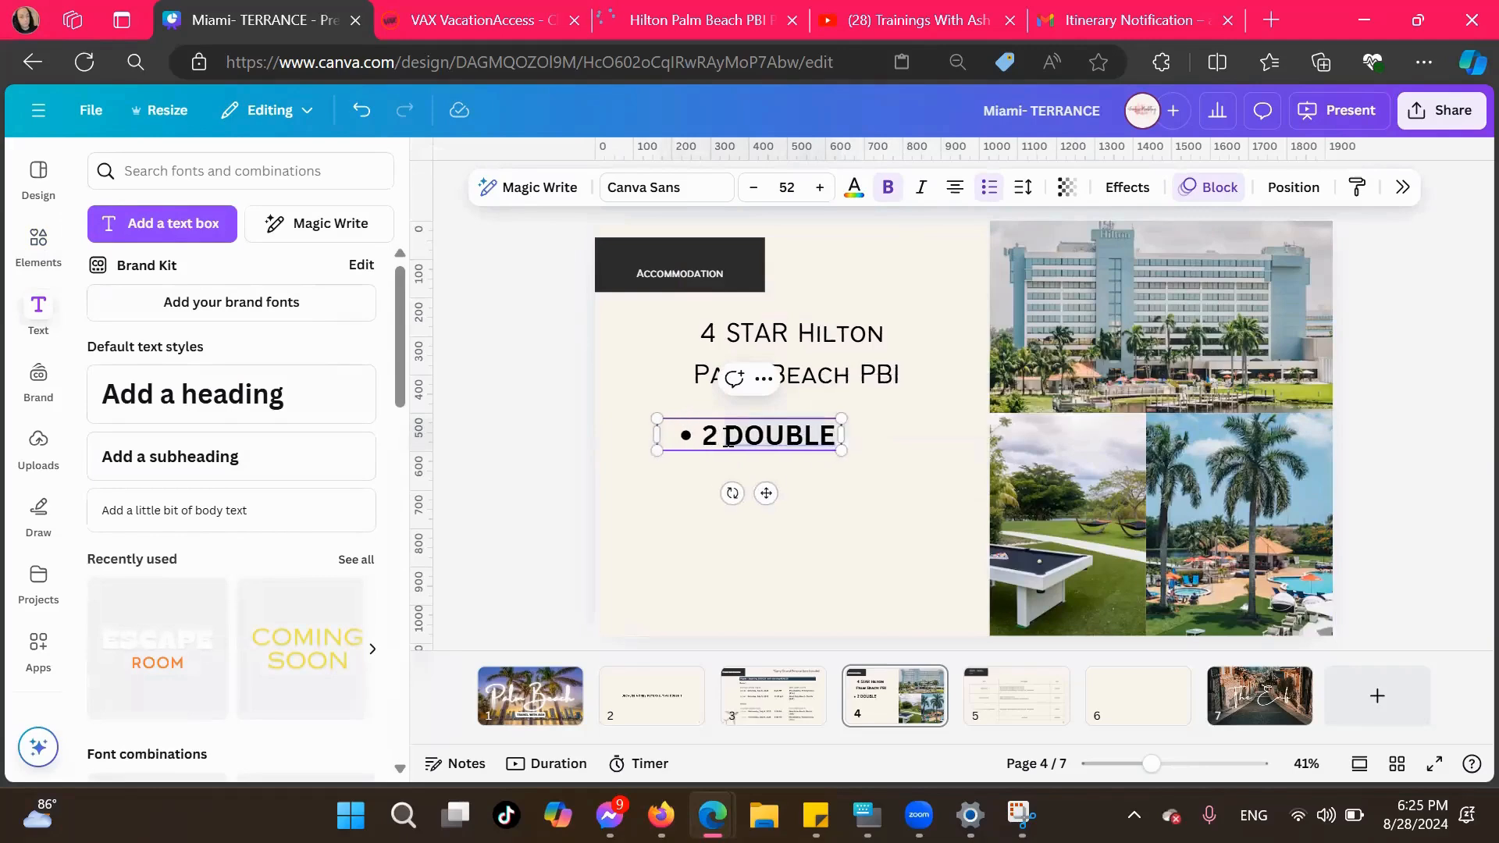
pyautogui.write('BEDS')
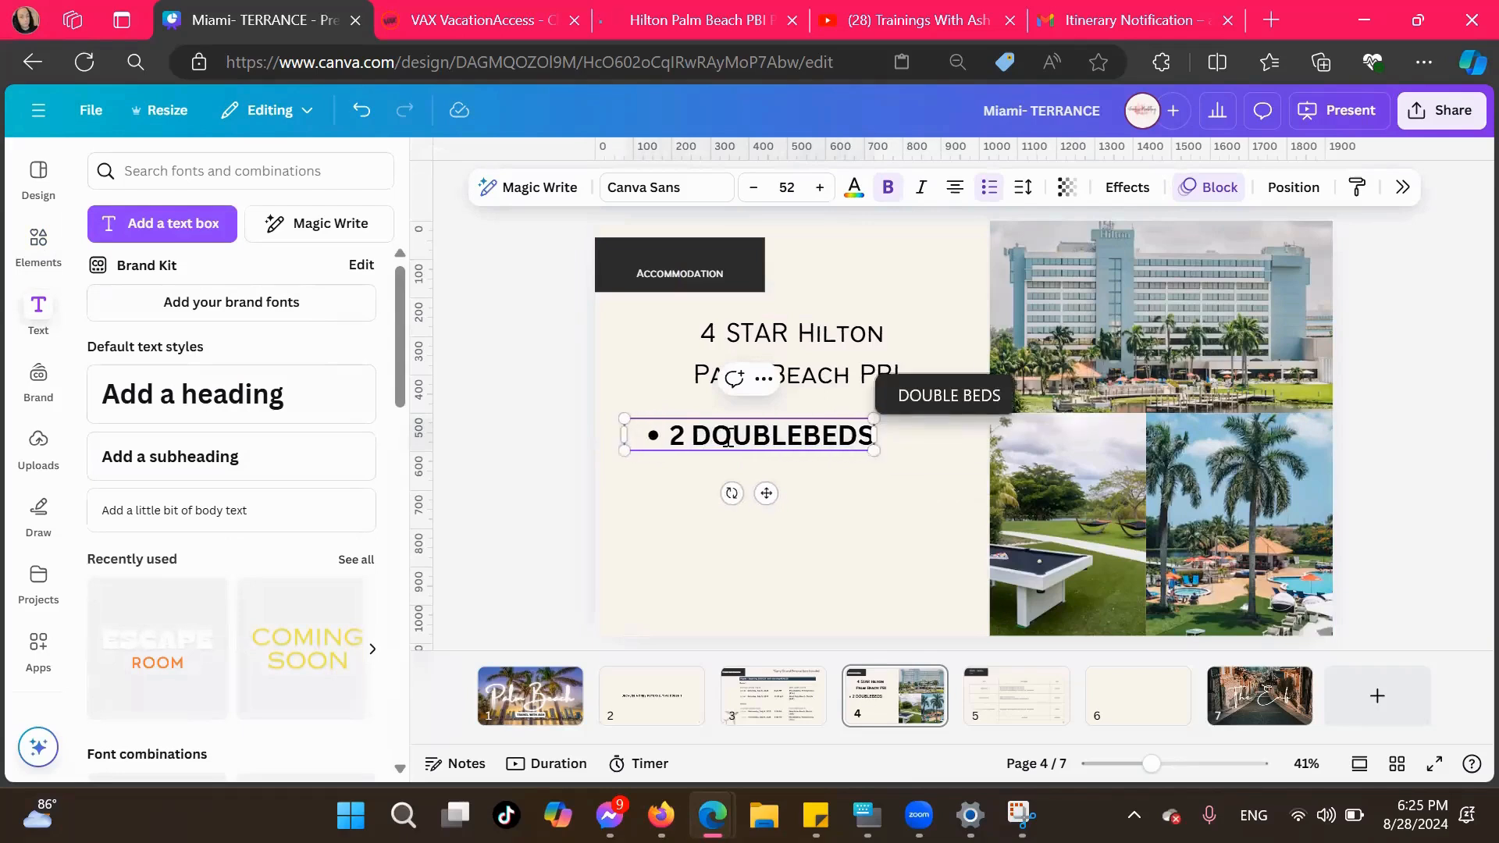
pyautogui.press('BackSpace')
pyautogui.press('BackSpace')
pyautogui.press('BackSpace')
pyautogui.press('BackSpace')
pyautogui.write('BEDS')
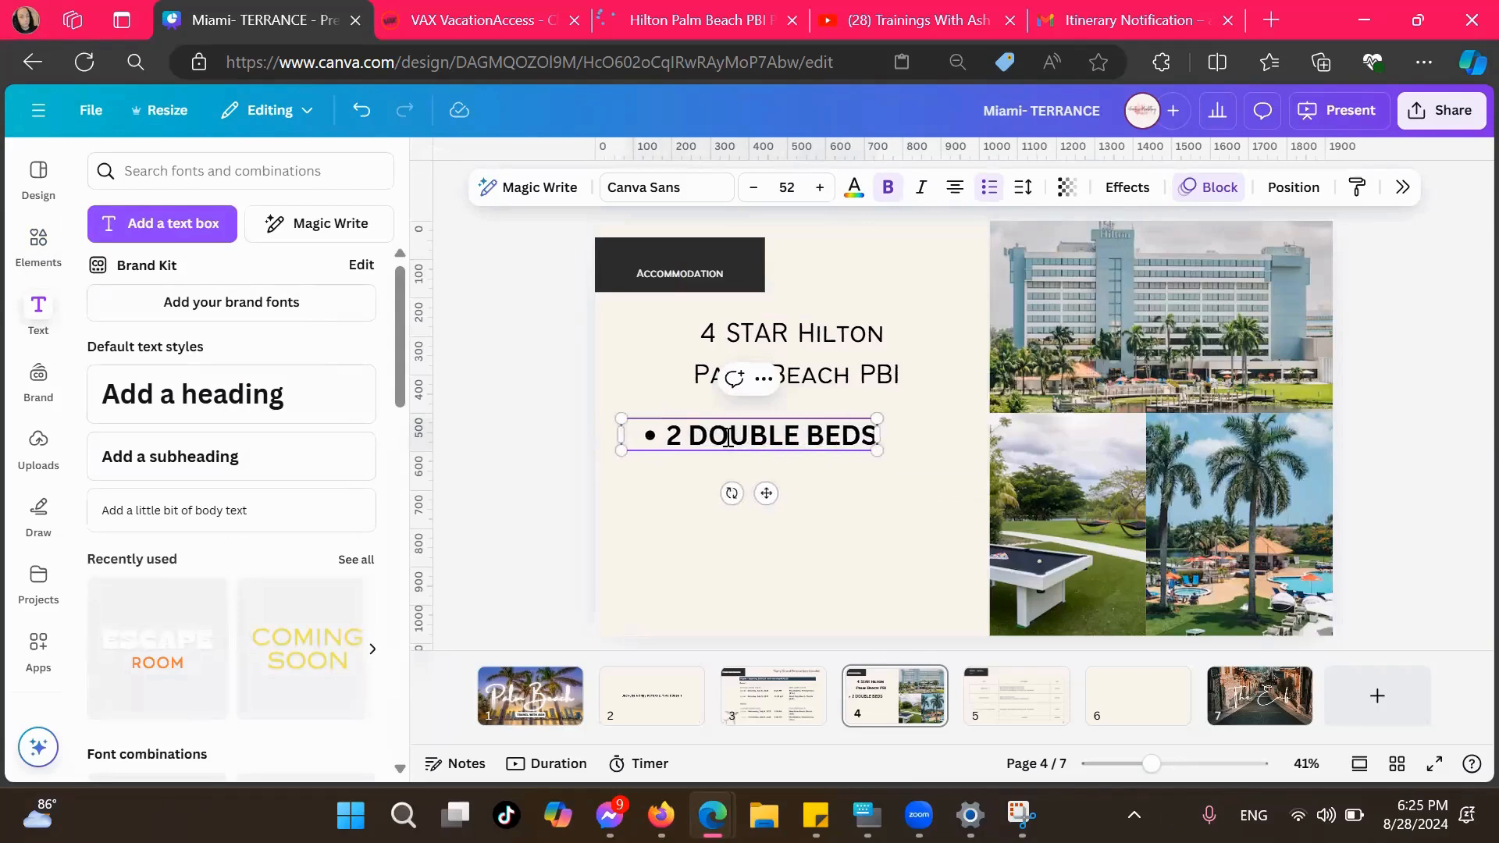
# Add a second bullet reading "2 RESTUARANTS" below "2 DOUBLE BEDS" on the Accommodation page
pyautogui.press('Return')
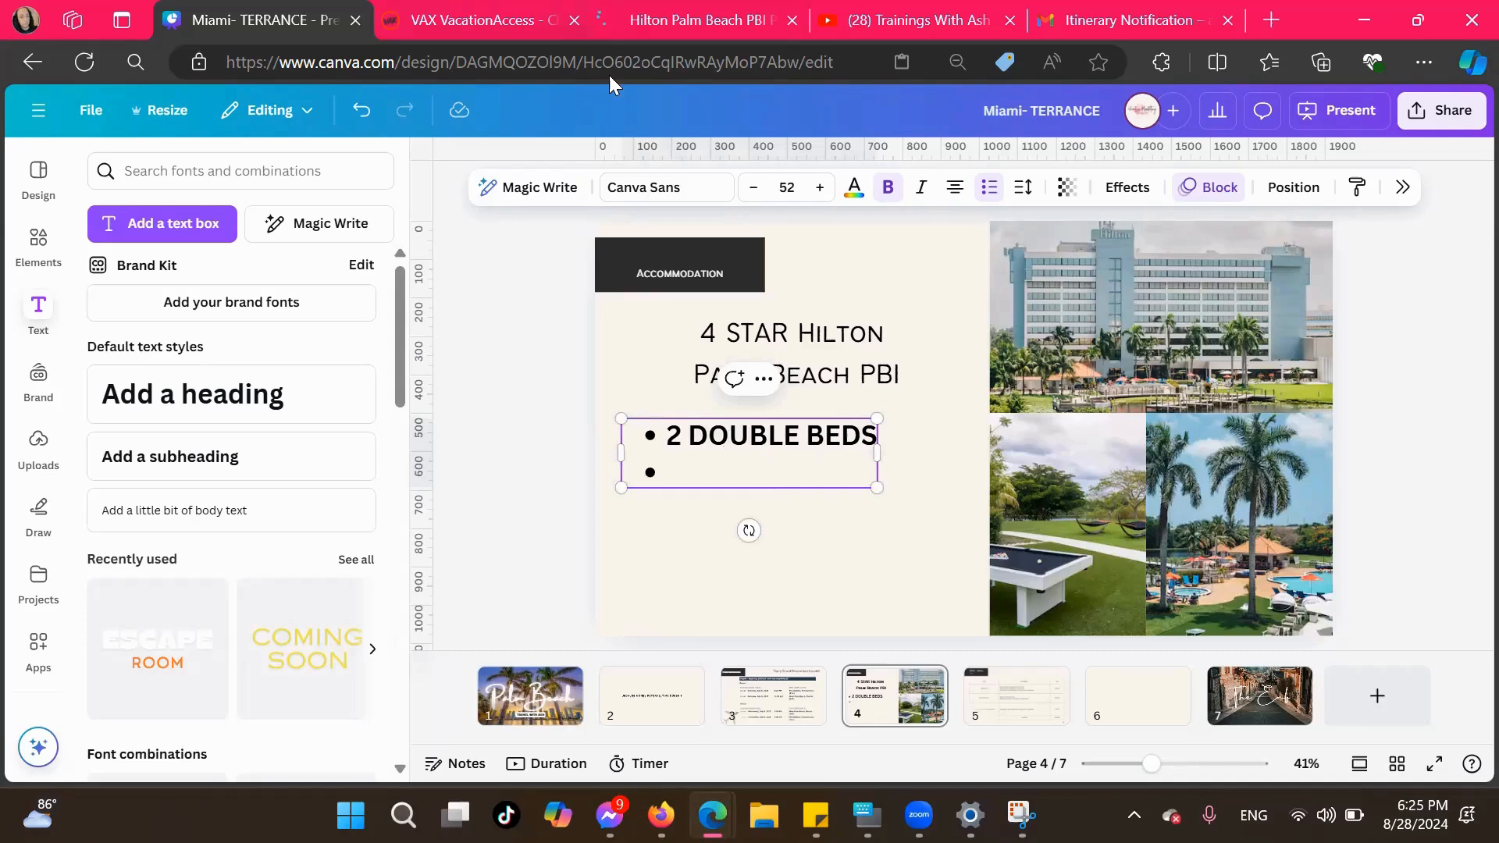
pyautogui.click(693, 25)
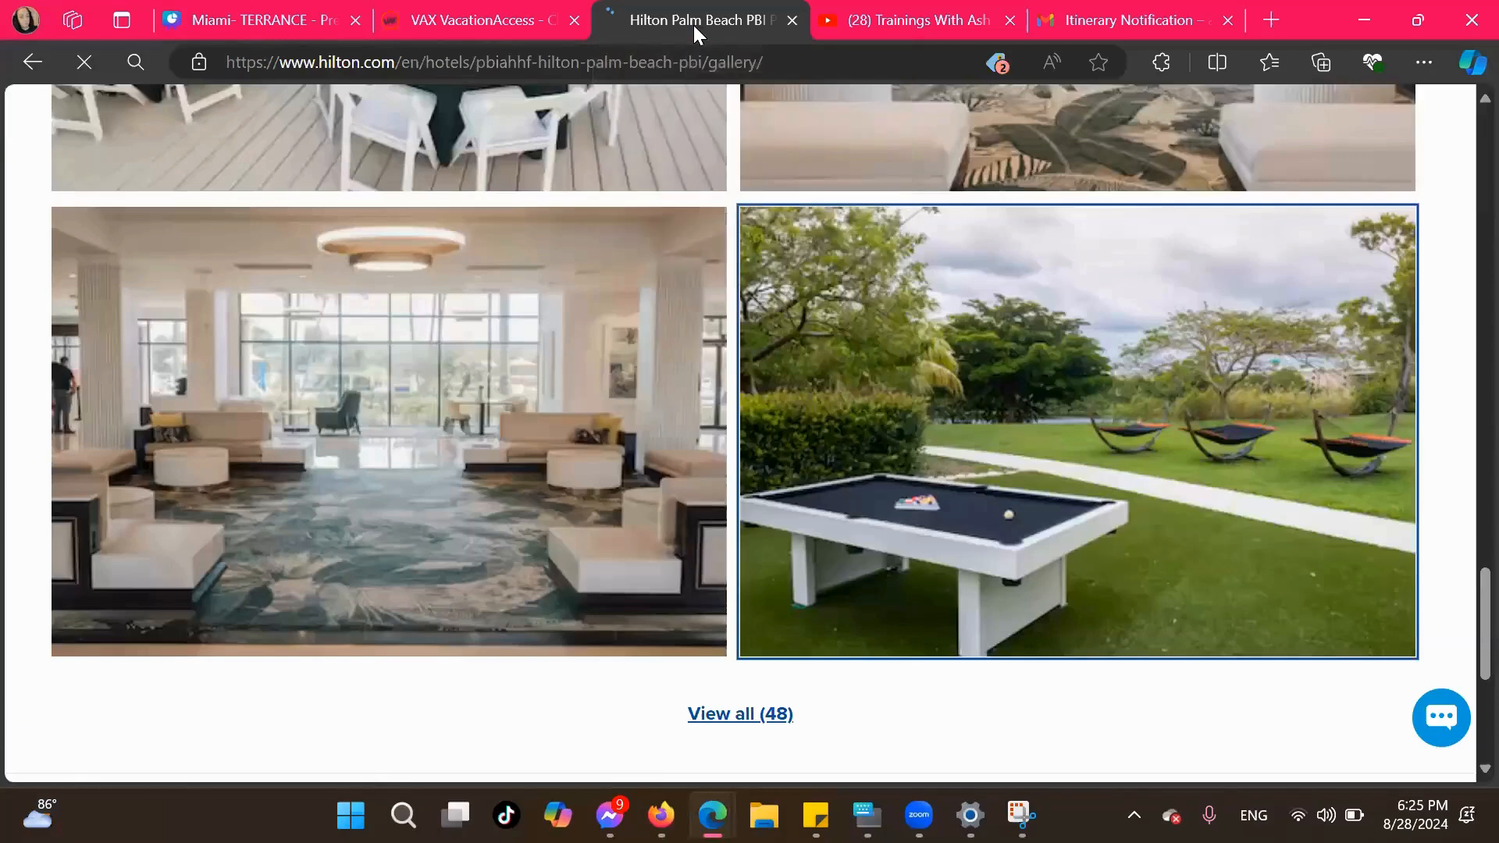
pyautogui.click(443, 23)
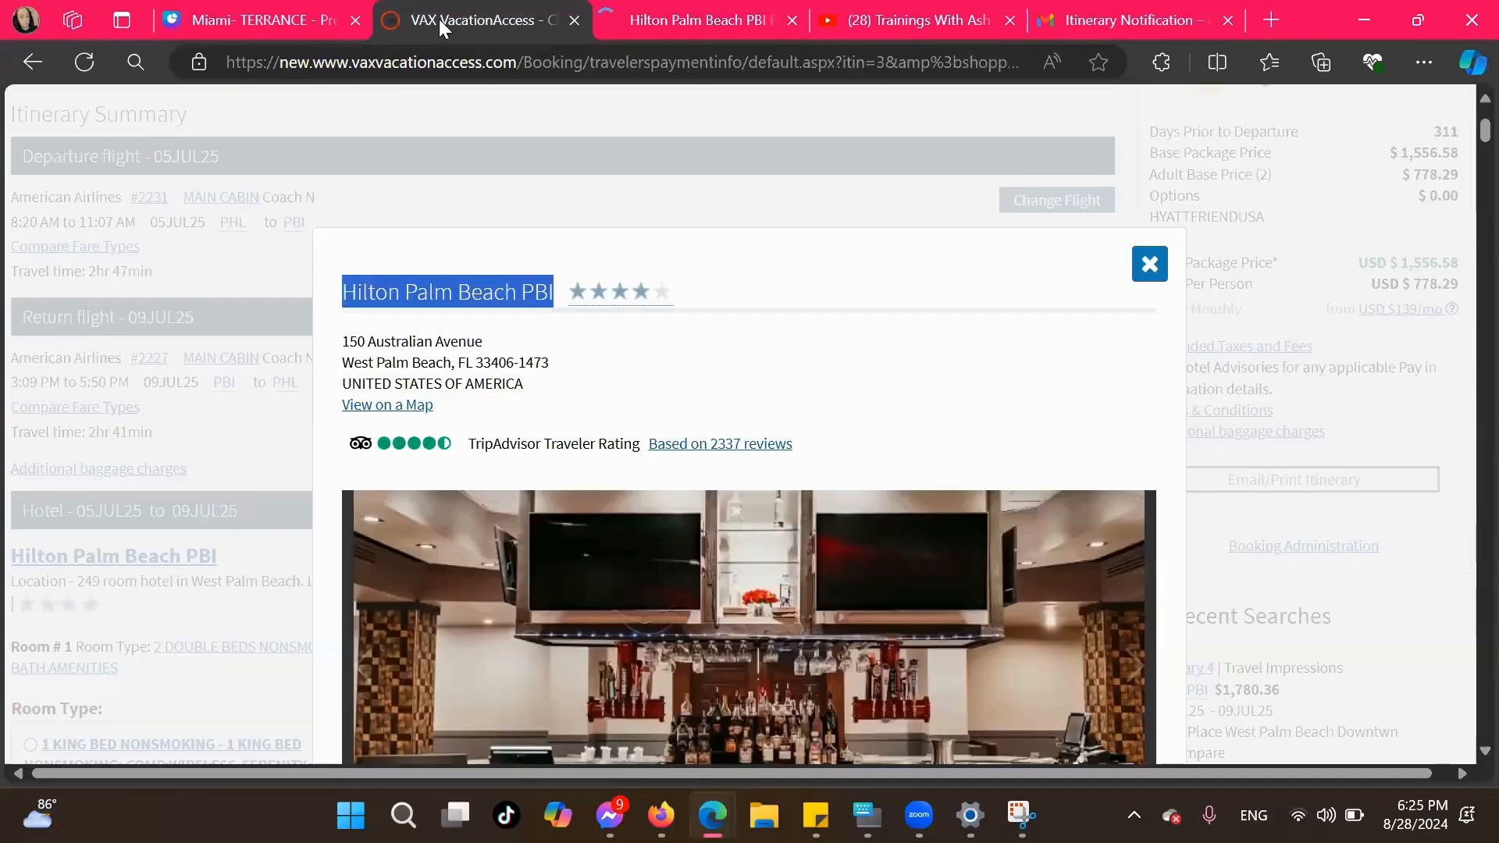
pyautogui.click(320, 20)
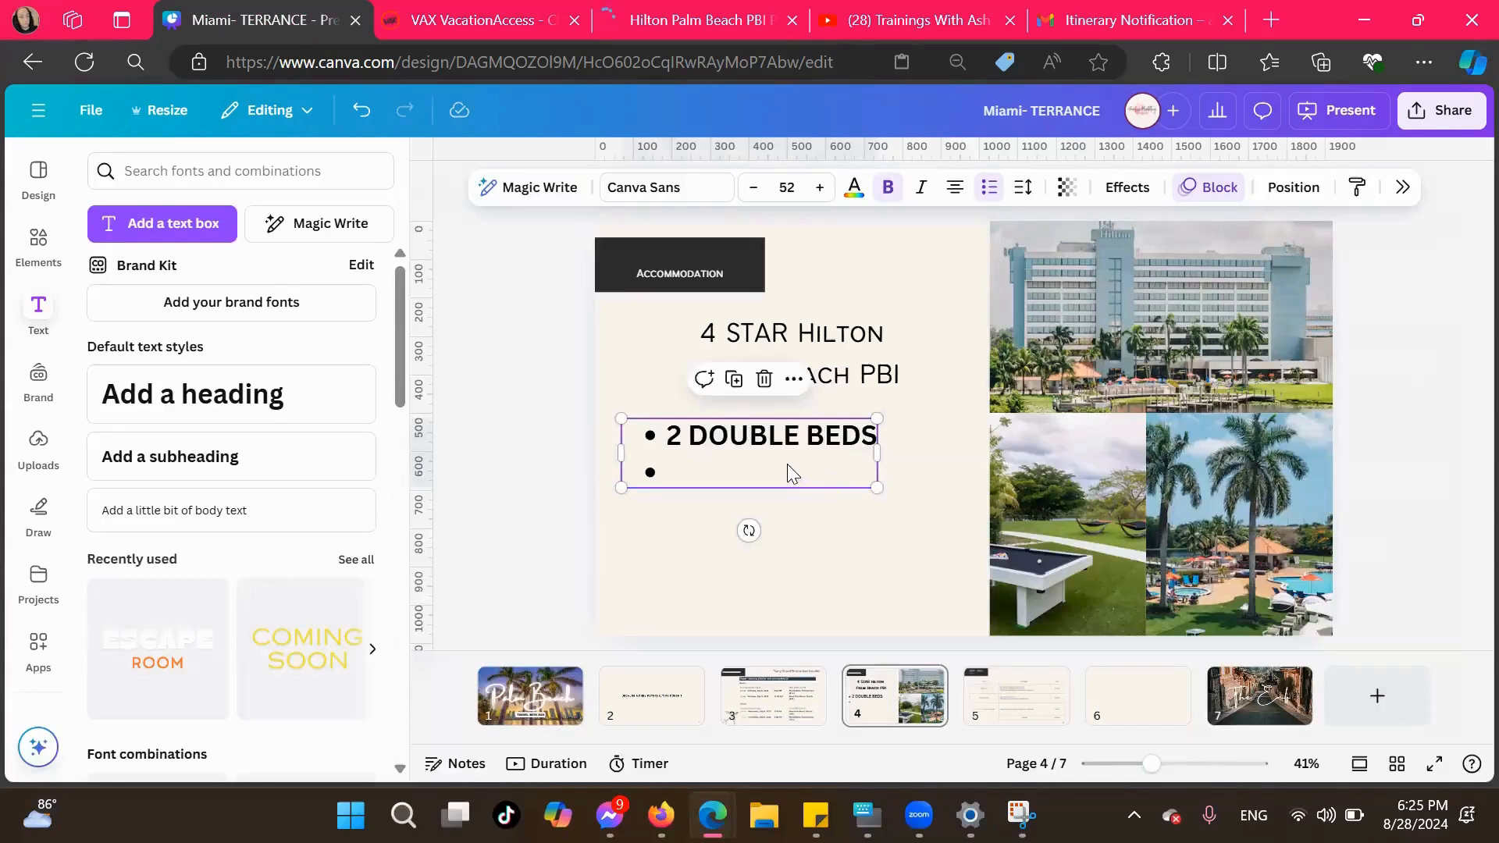
pyautogui.write('2 RESTT')
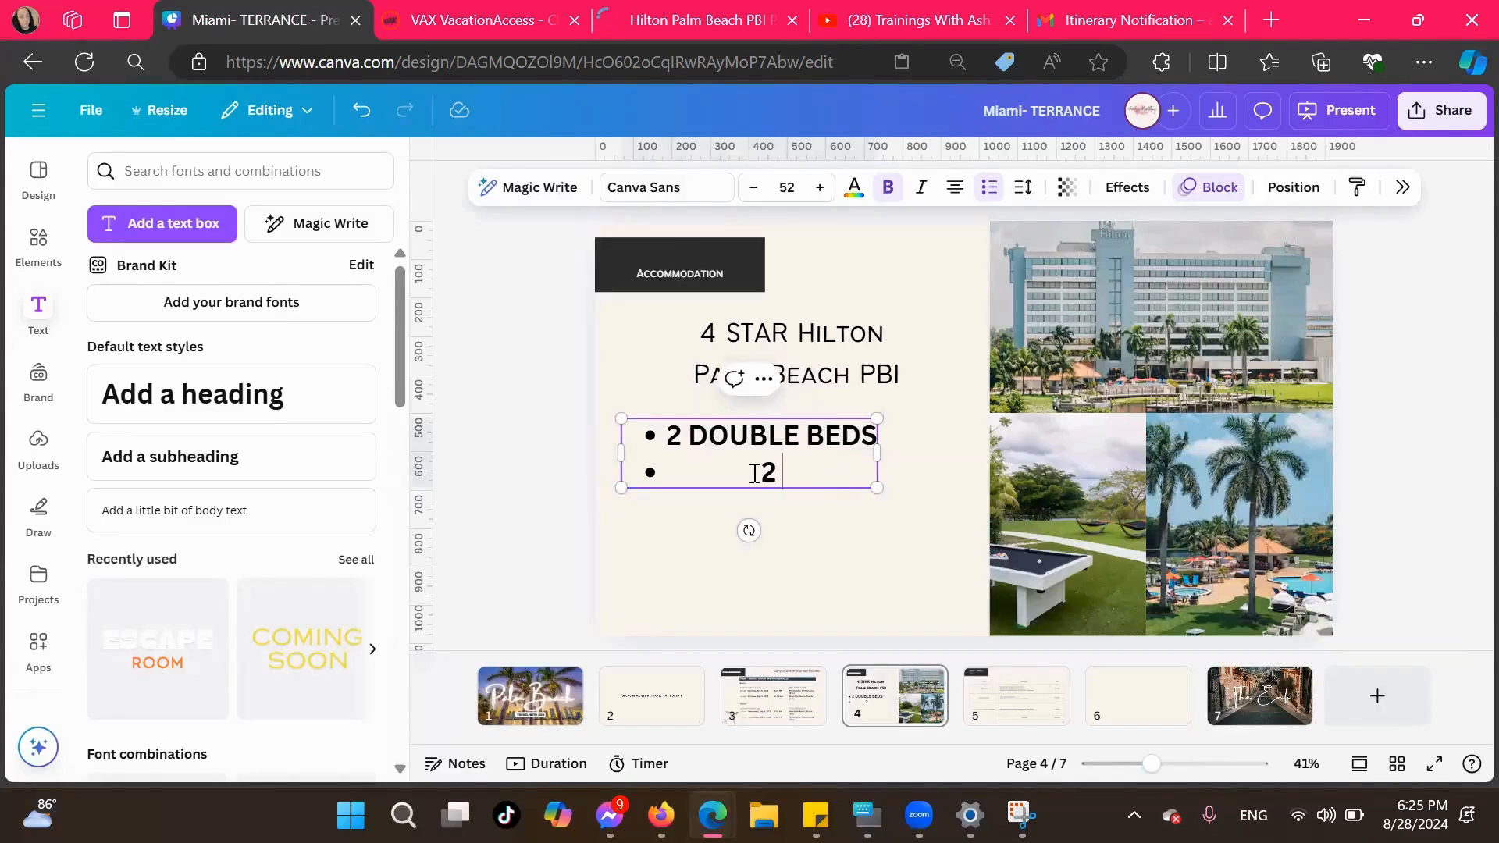
pyautogui.press('BackSpace')
pyautogui.write('U')
pyautogui.write('ARA')
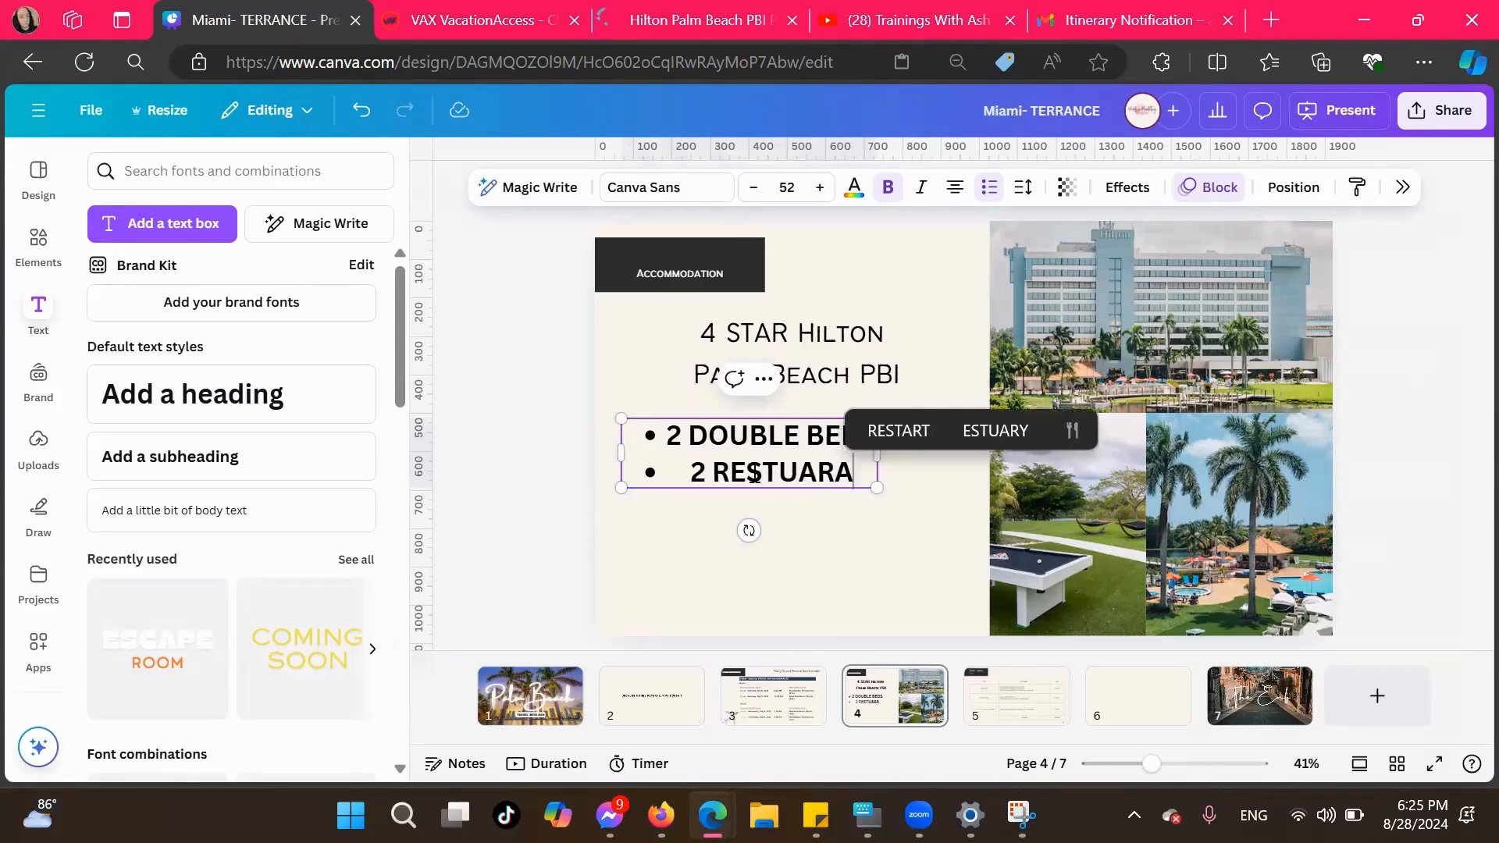
pyautogui.press('BackSpace')
pyautogui.write('ANTS')
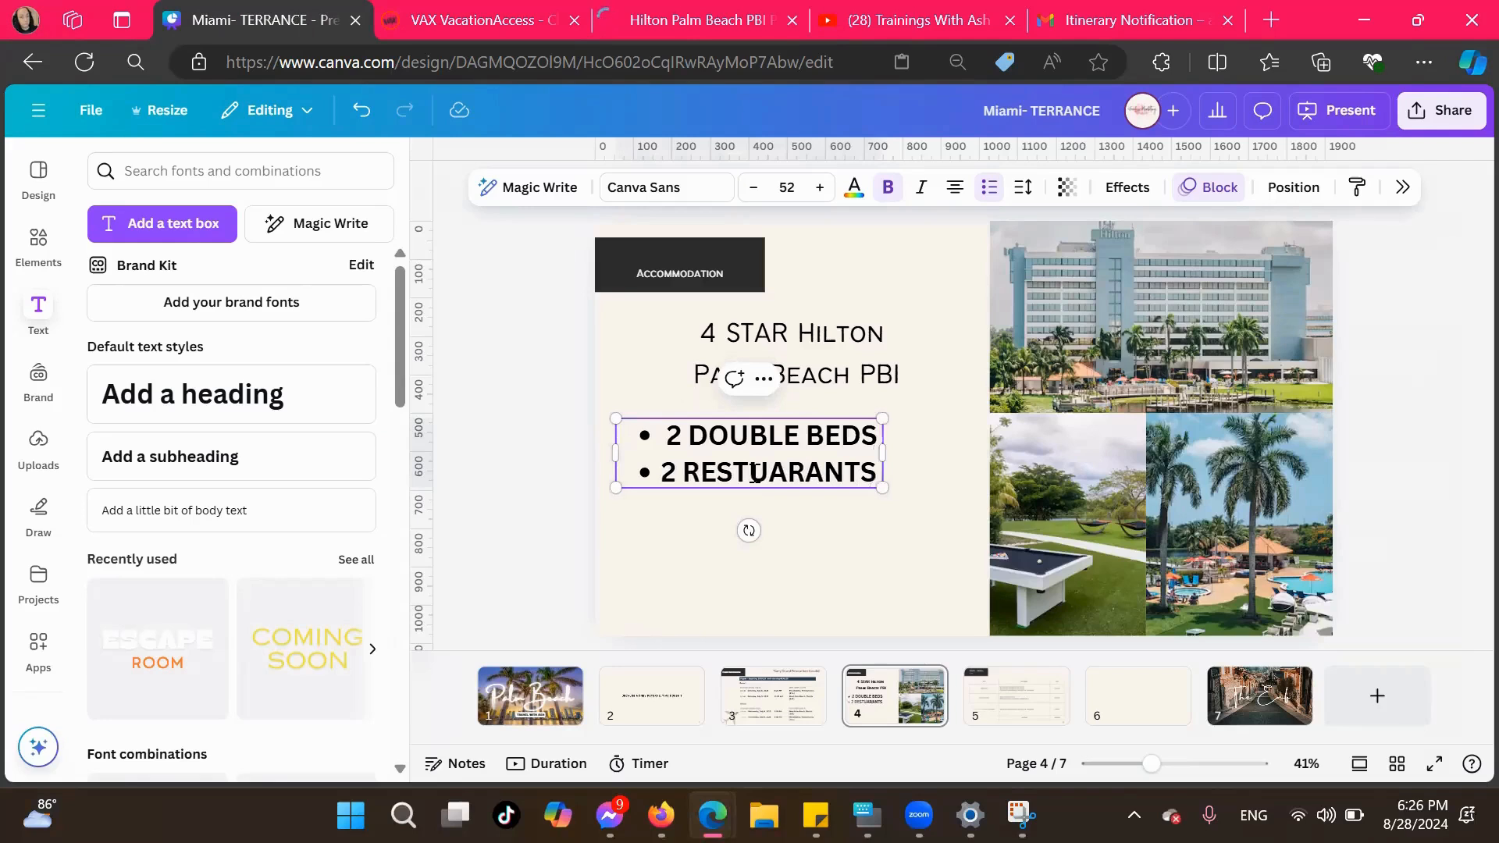
pyautogui.write(' ON S')
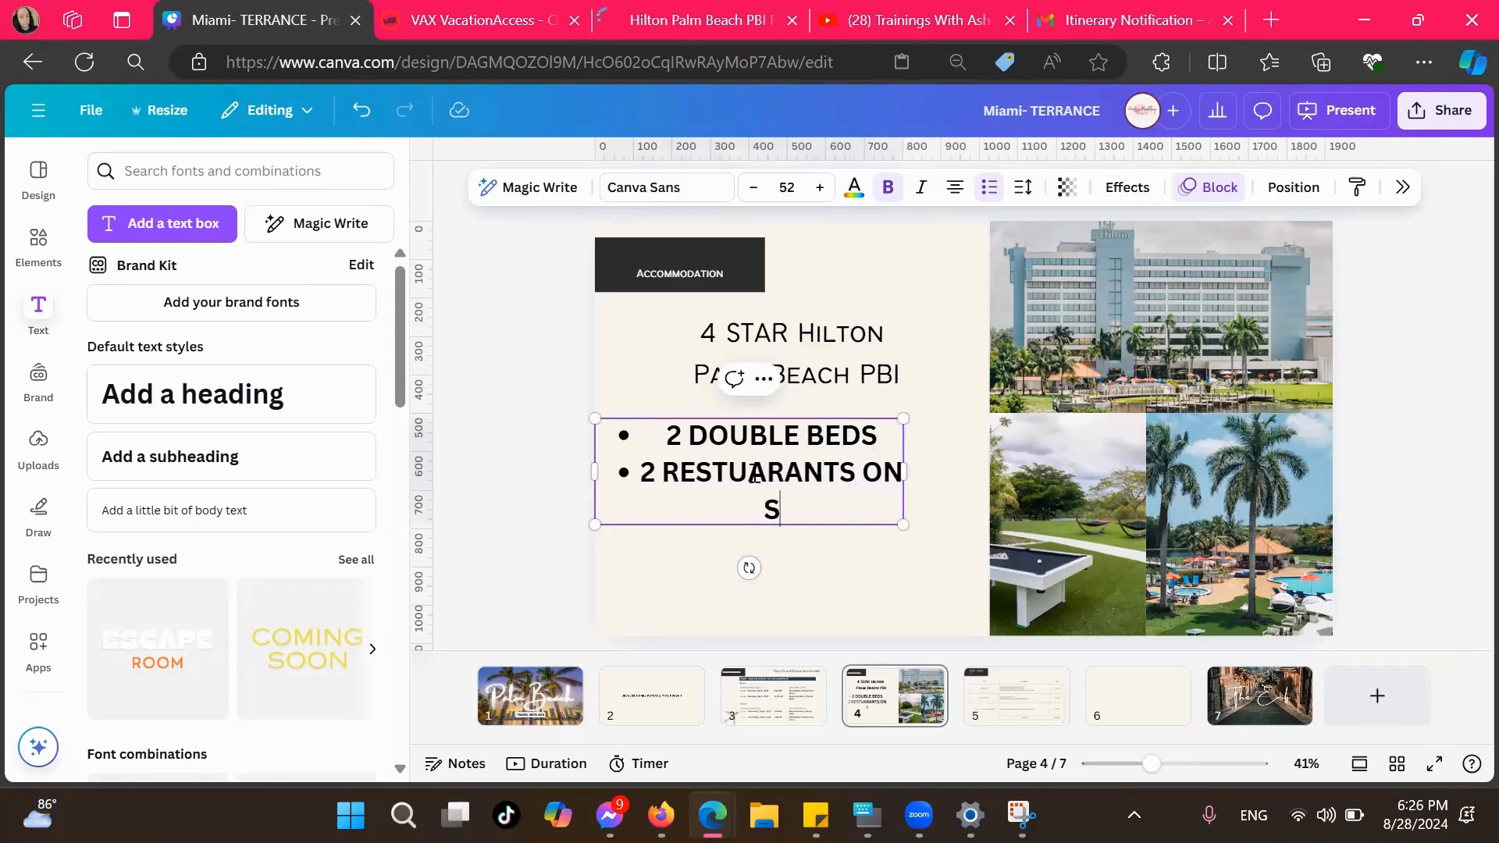
# Extend the second bullet with "ON SITE & TIKI BAR"
pyautogui.press('BackSpace')
pyautogui.write('SITE A')
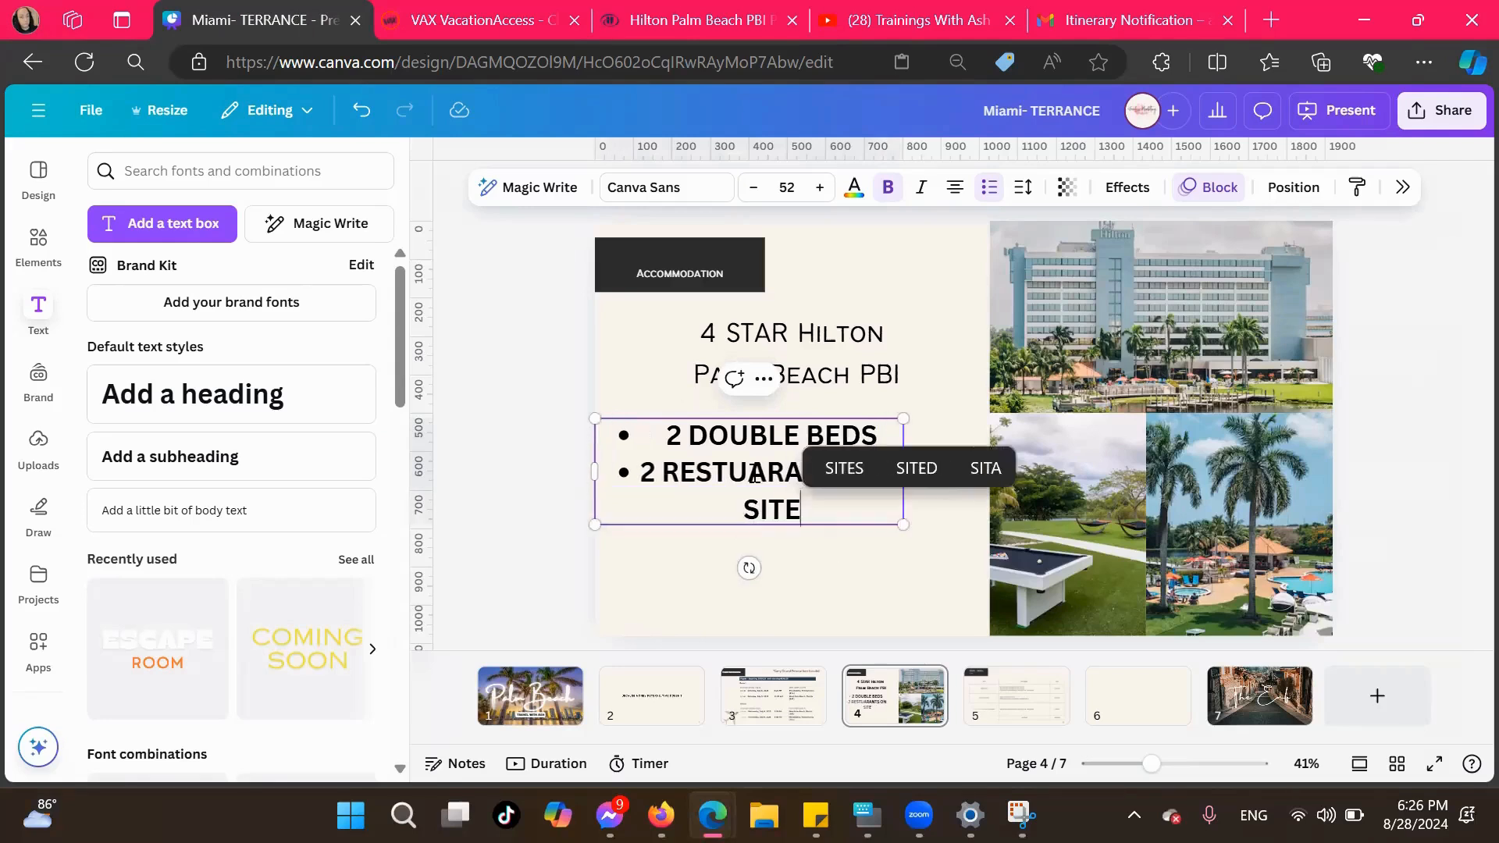
pyautogui.press('BackSpace')
pyautogui.write('& TUJ')
pyautogui.press('BackSpace')
pyautogui.press('BackSpace')
pyautogui.write('IKI BAR')
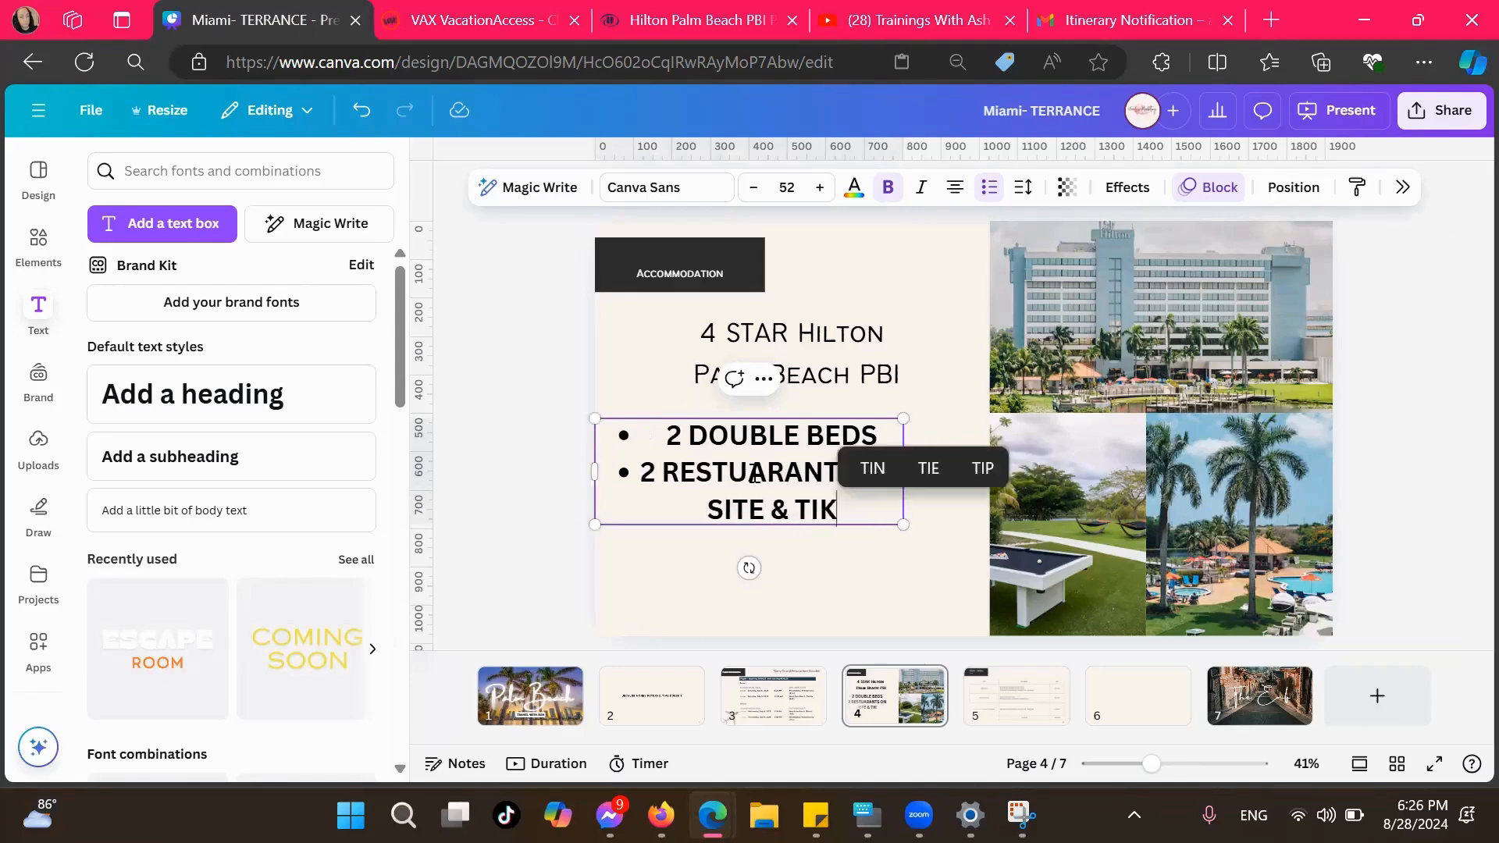
# Widen the bulleted text box to nearly reach the photos and left-align its text
pyautogui.click(840, 534)
pyautogui.click(890, 479)
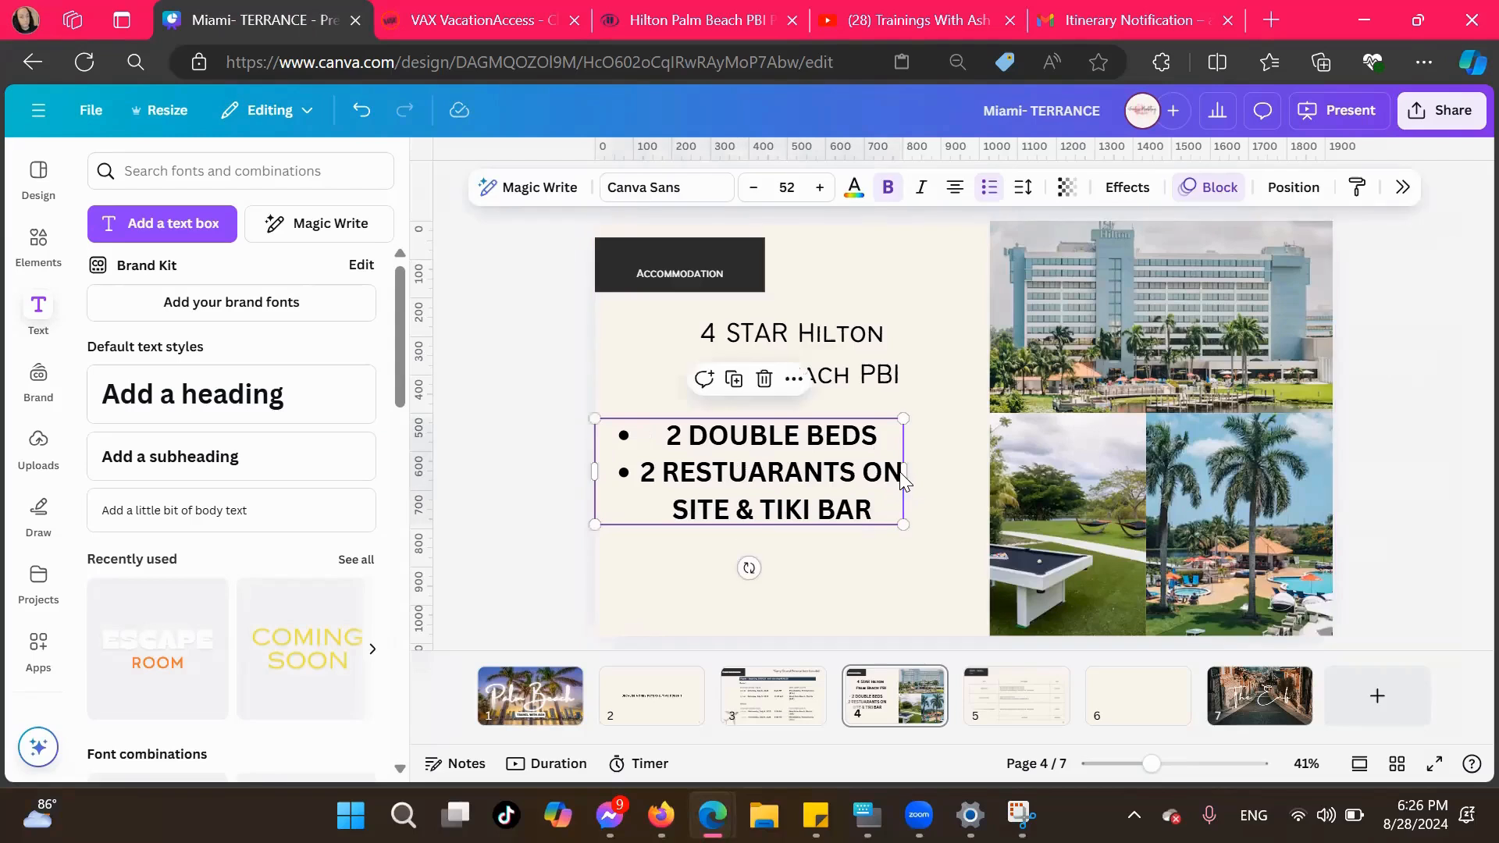
pyautogui.moveTo(905, 473)
pyautogui.mouseDown()
pyautogui.moveTo(953, 472)
pyautogui.moveTo(930, 472)
pyautogui.mouseUp()
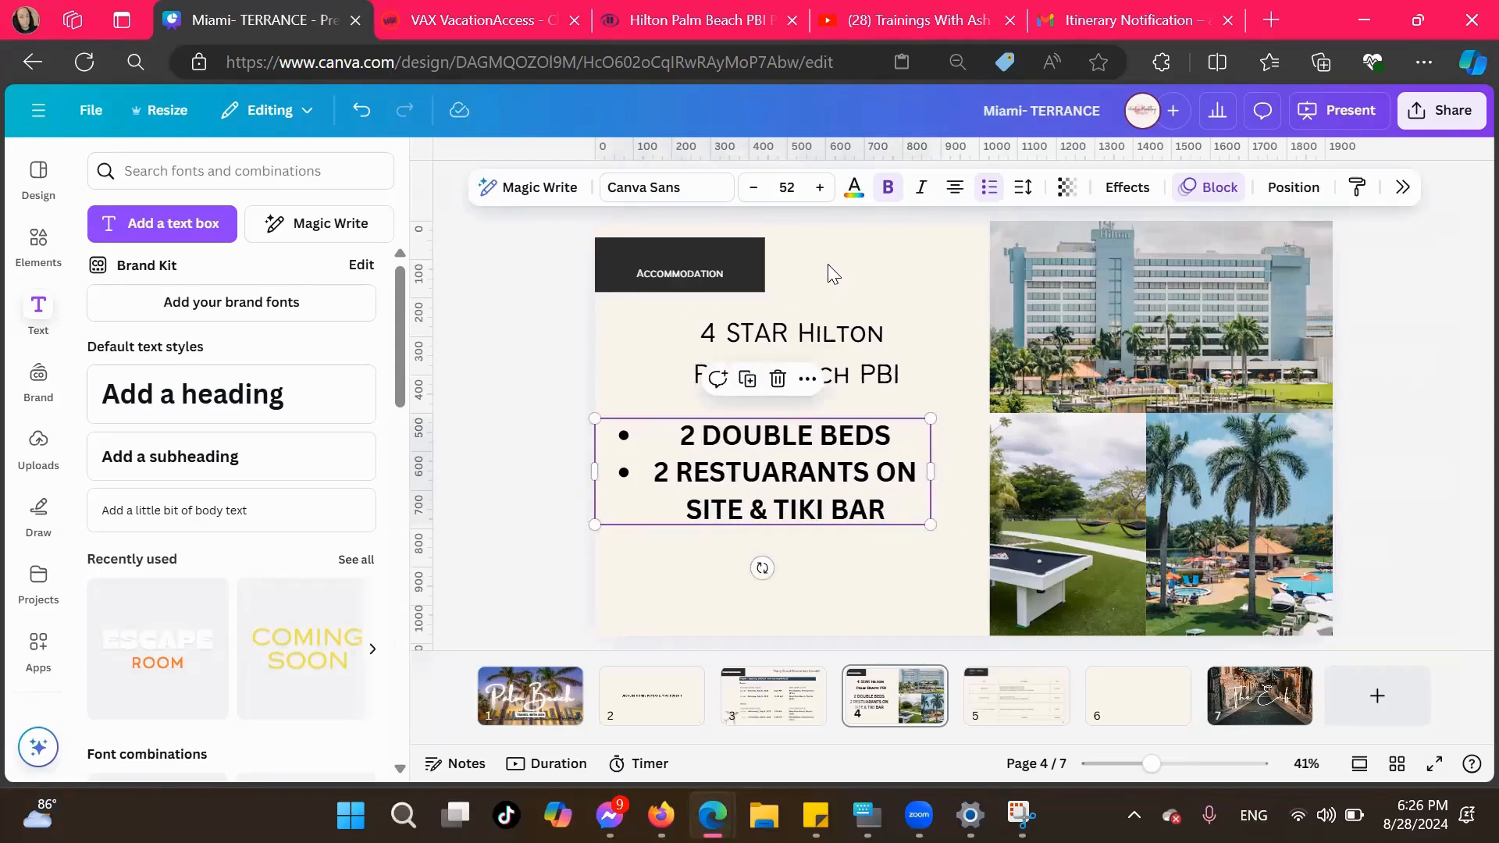
pyautogui.click(954, 187)
pyautogui.click(840, 512)
pyautogui.moveTo(840, 512); pyautogui.dragTo(637, 434)
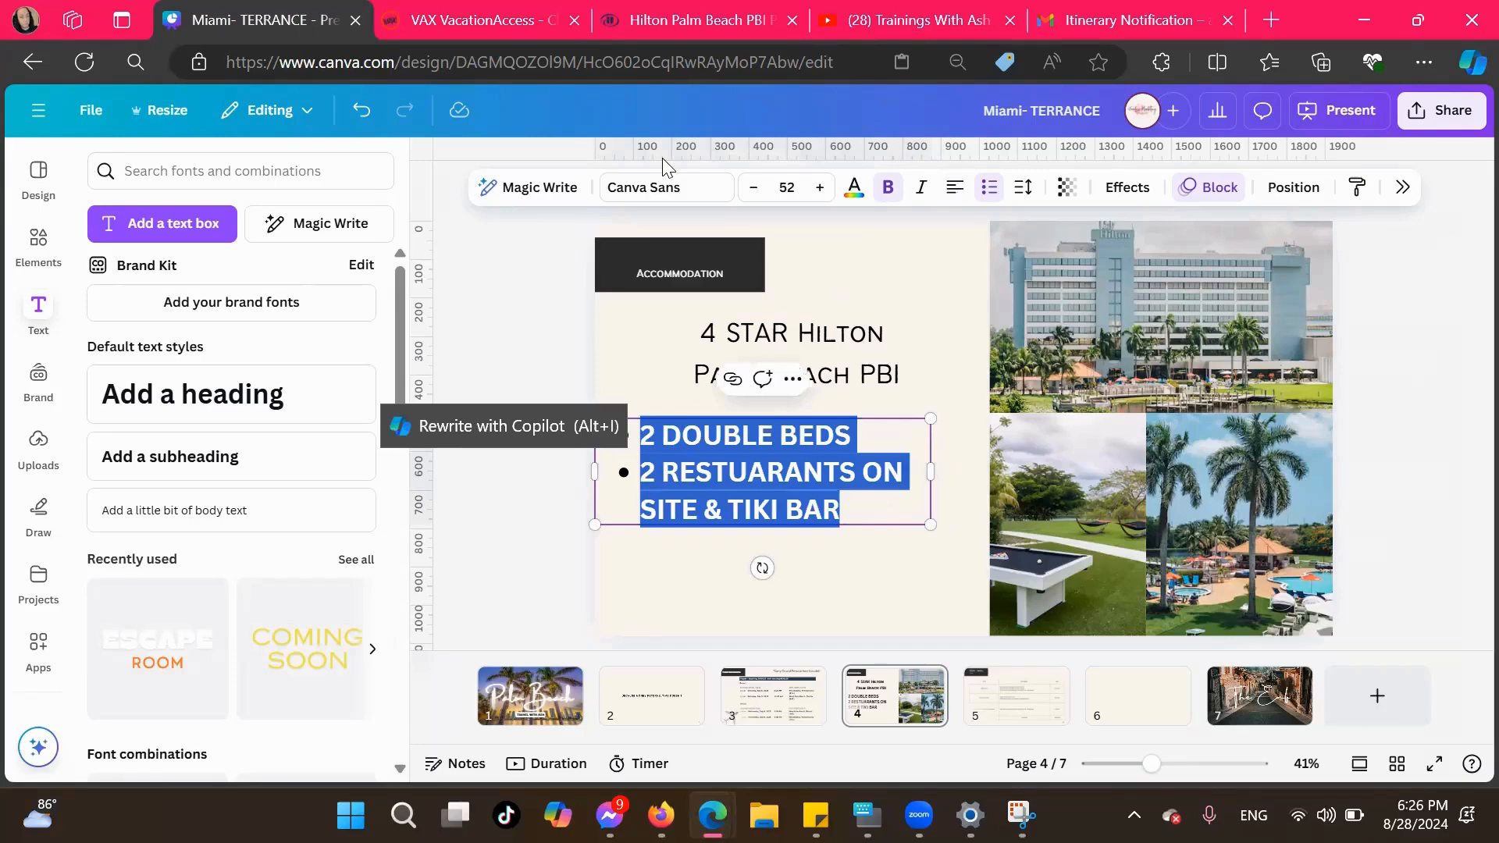
# Check the hotel's details on the Hilton and VAX pages and add a third bullet reading "BREAKFAST INCLUDED."
pyautogui.click(696, 21)
pyautogui.scroll(10, 734, 465)
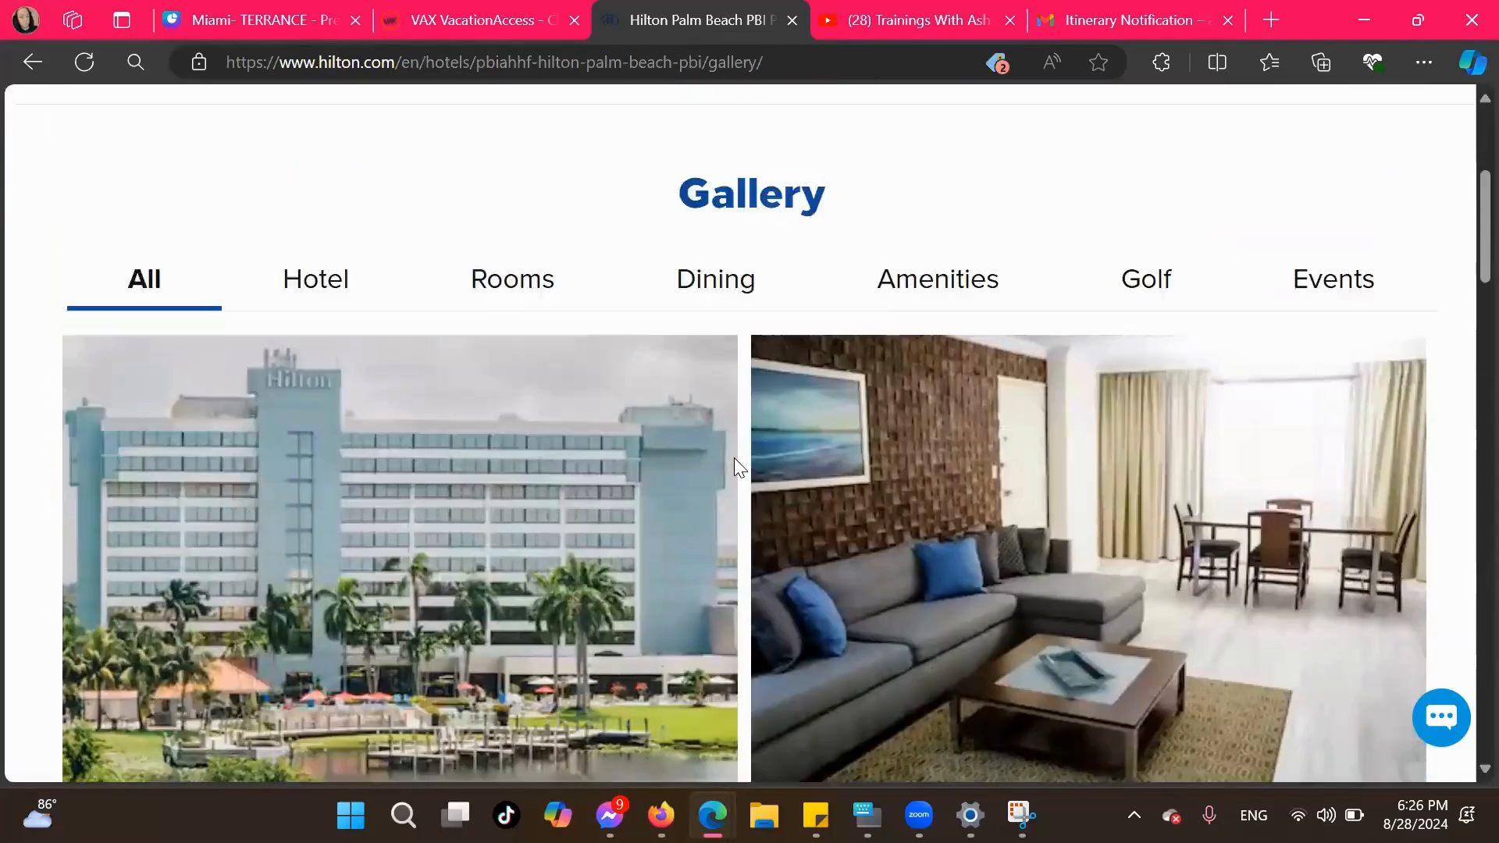
pyautogui.scroll(3, 328, 469)
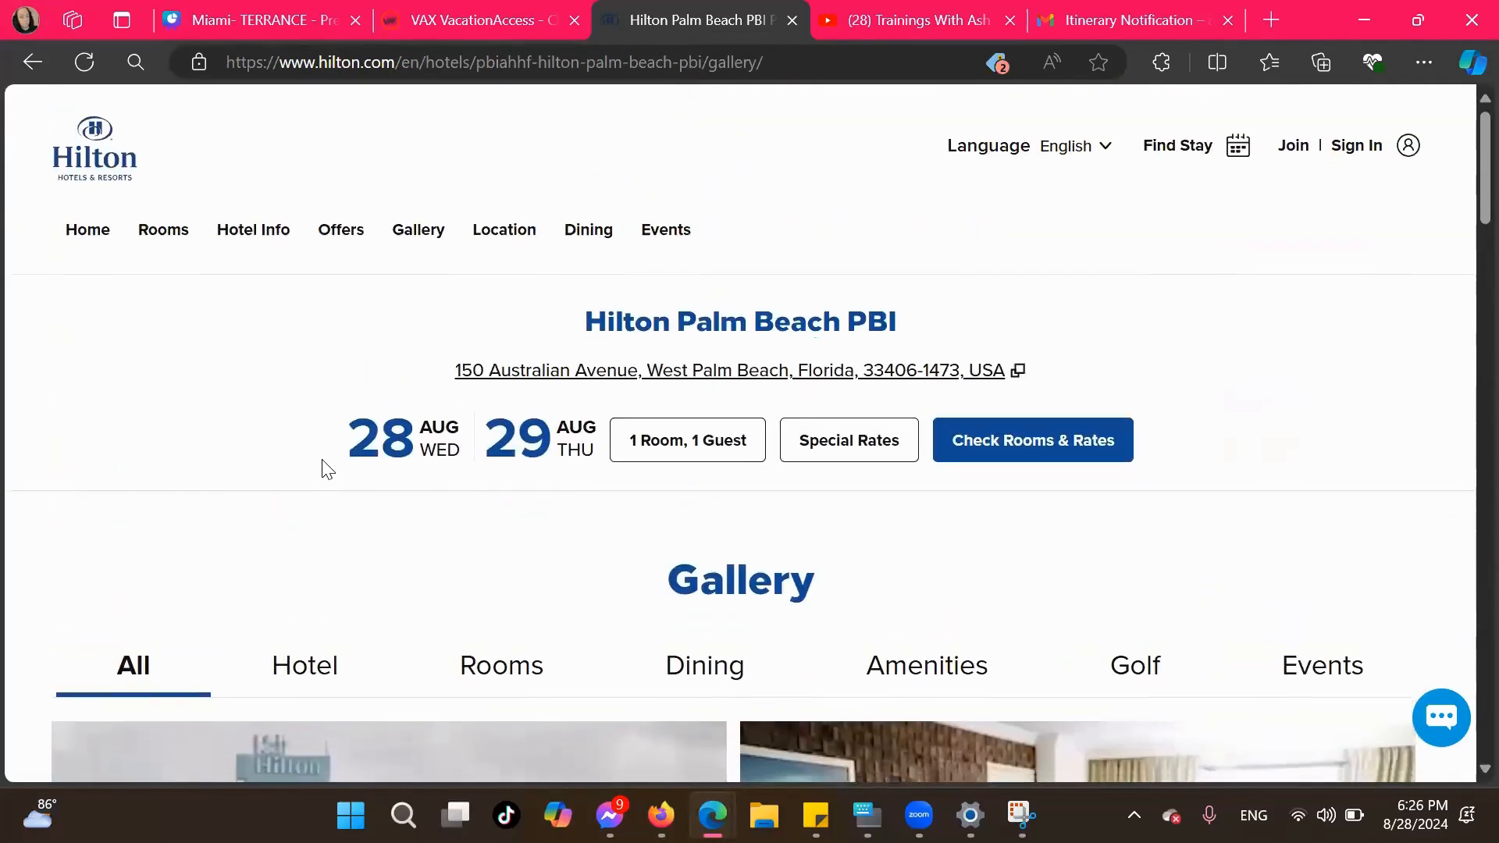
pyautogui.click(451, 18)
pyautogui.scroll(-5, 509, 400)
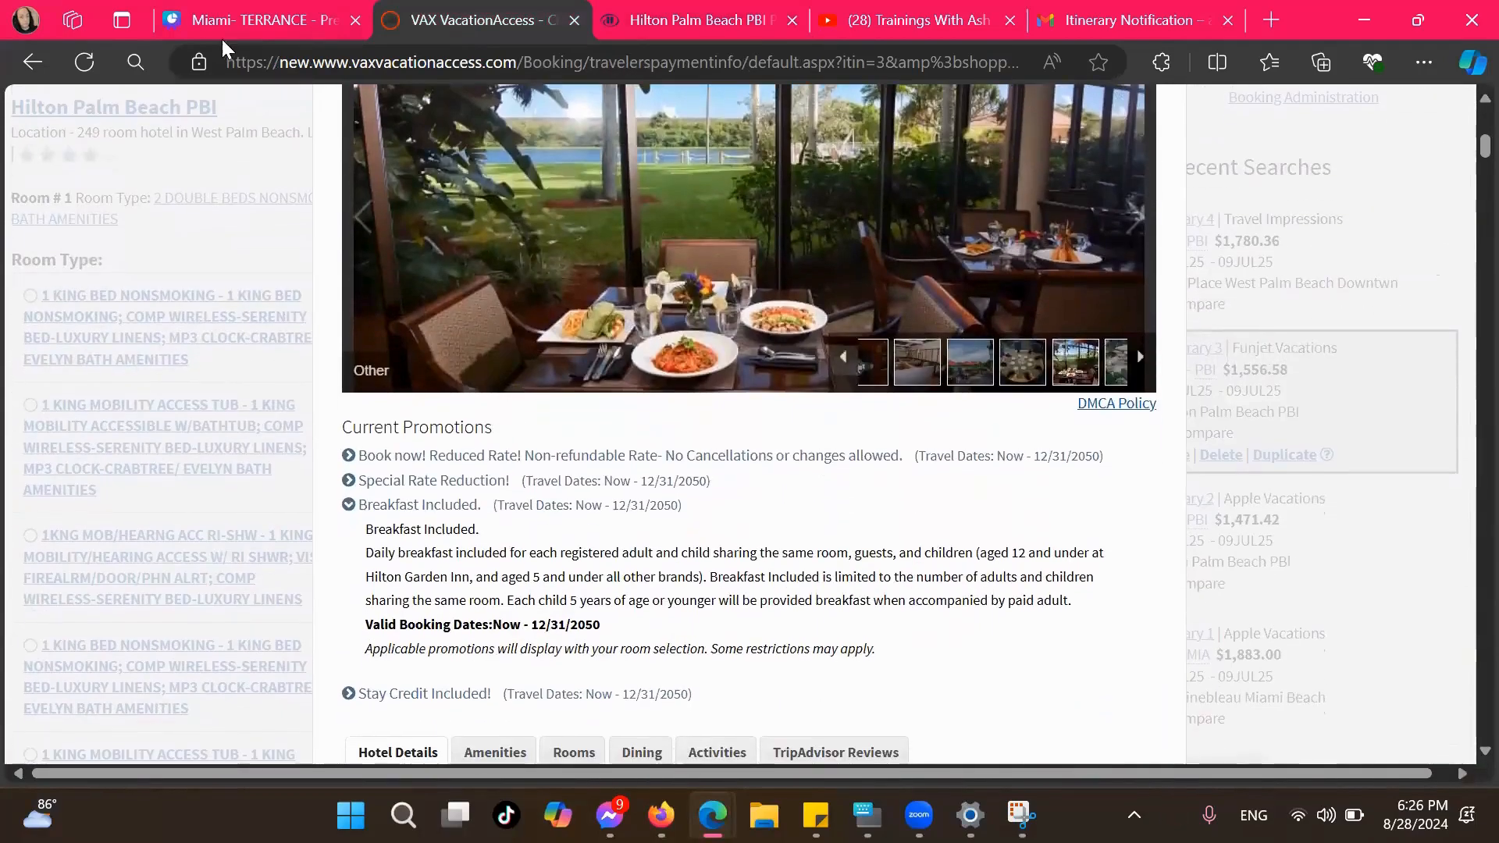
pyautogui.click(220, 9)
pyautogui.click(853, 505)
pyautogui.press('Return')
pyautogui.write('BREAK')
pyautogui.press('Tab')
pyautogui.write('INCLUDED.')
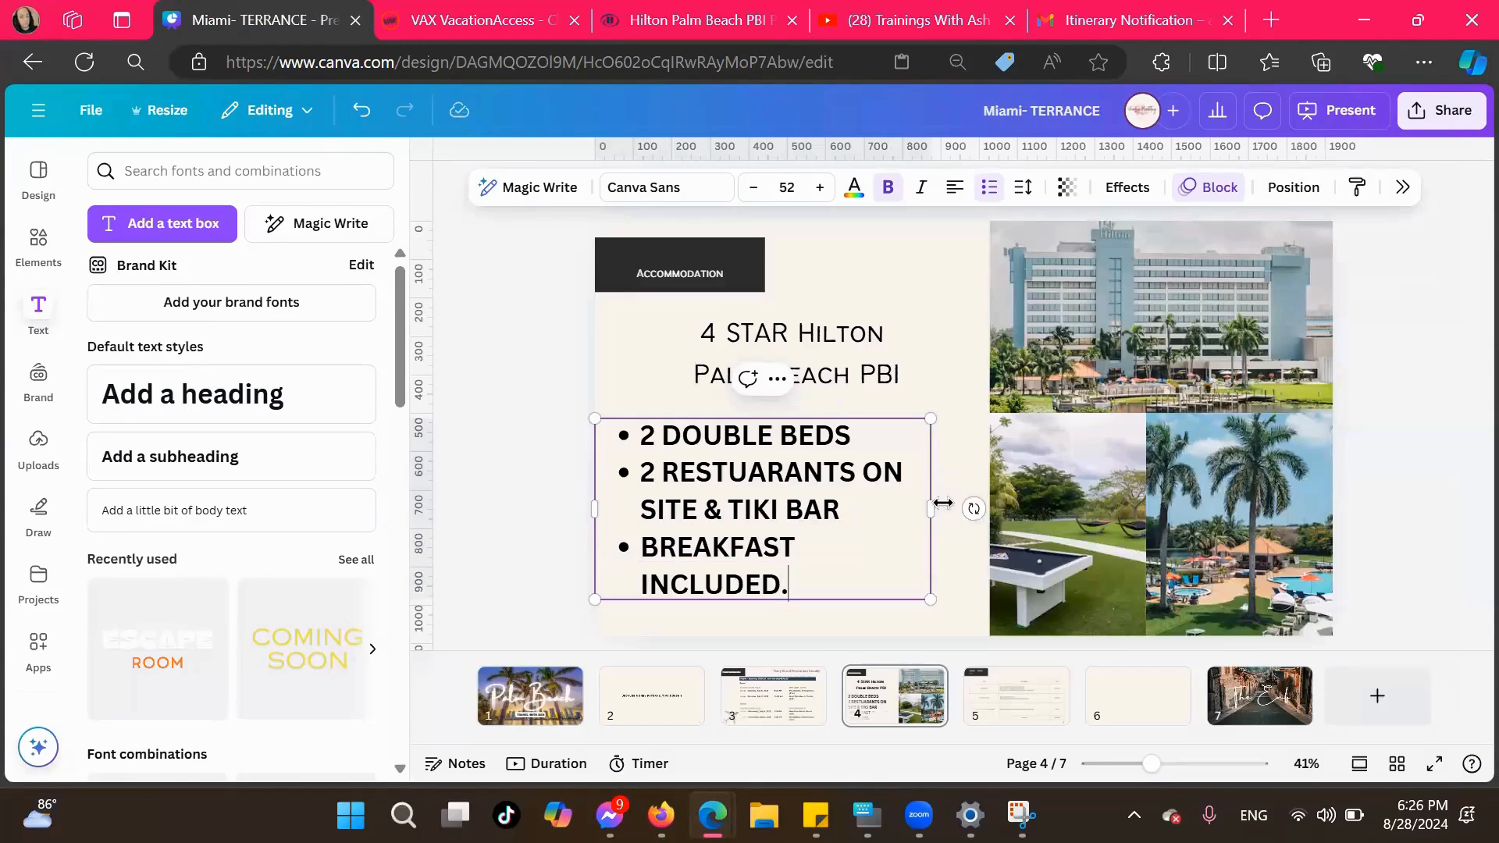
pyautogui.moveTo(932, 511); pyautogui.dragTo(940, 512)
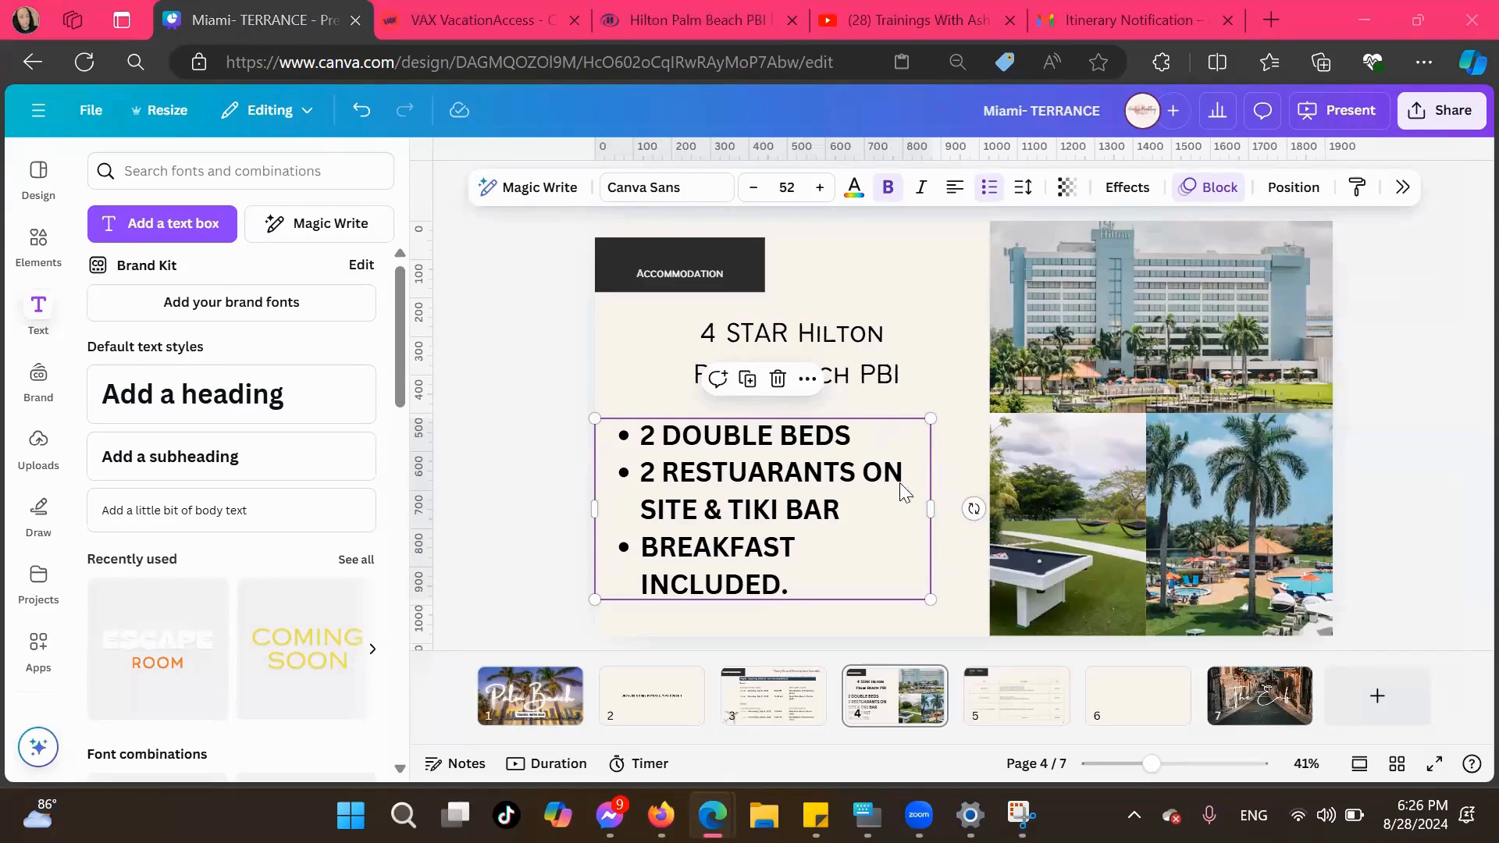
# Delete the misplaced "A" after "RESTU" in the second bullet on the Accommodation page
pyautogui.click(991, 711)
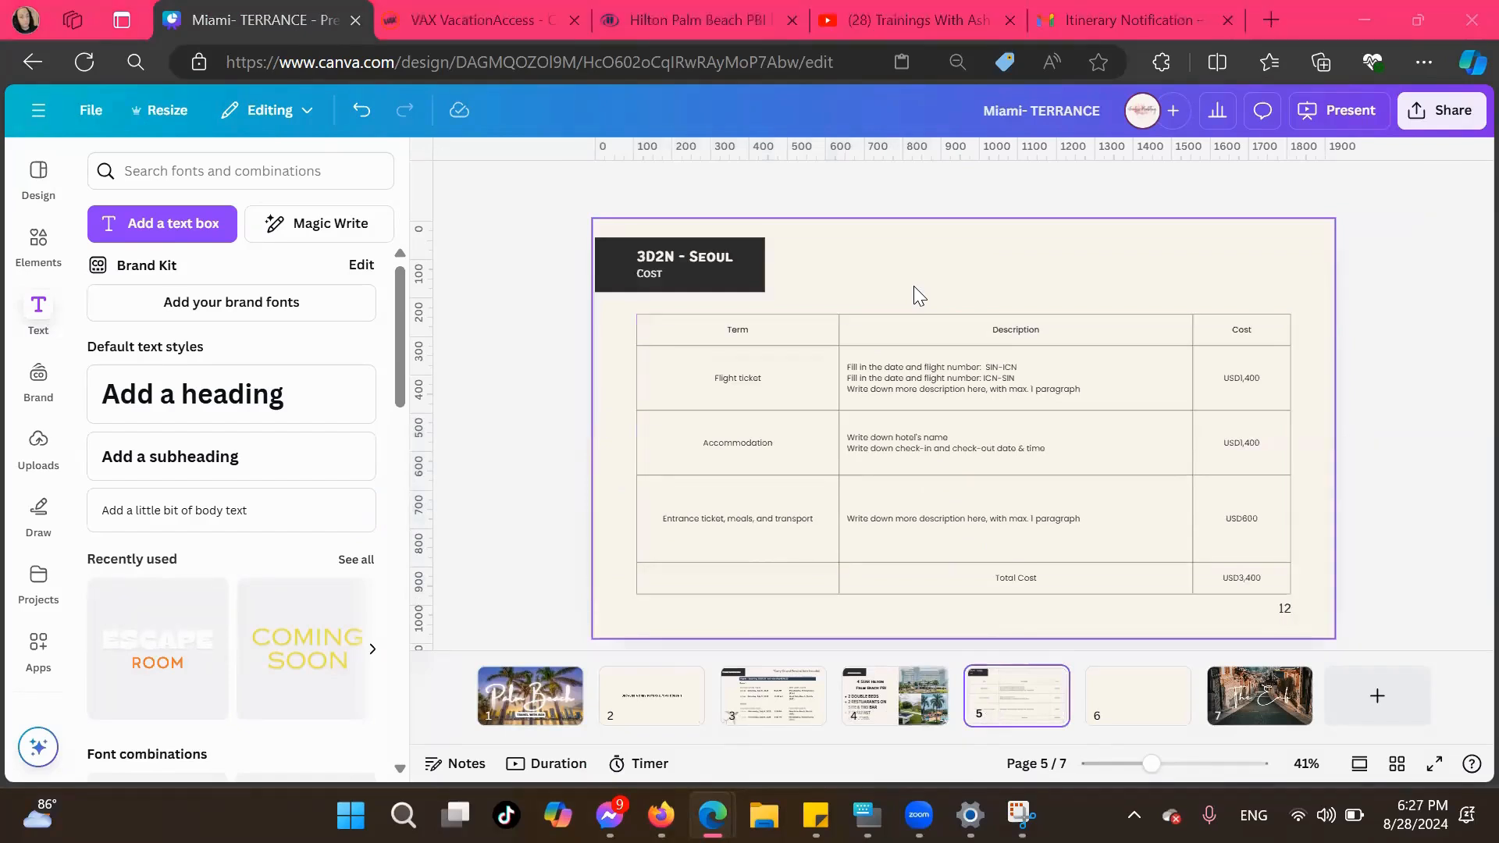
pyautogui.click(925, 705)
pyautogui.click(771, 544)
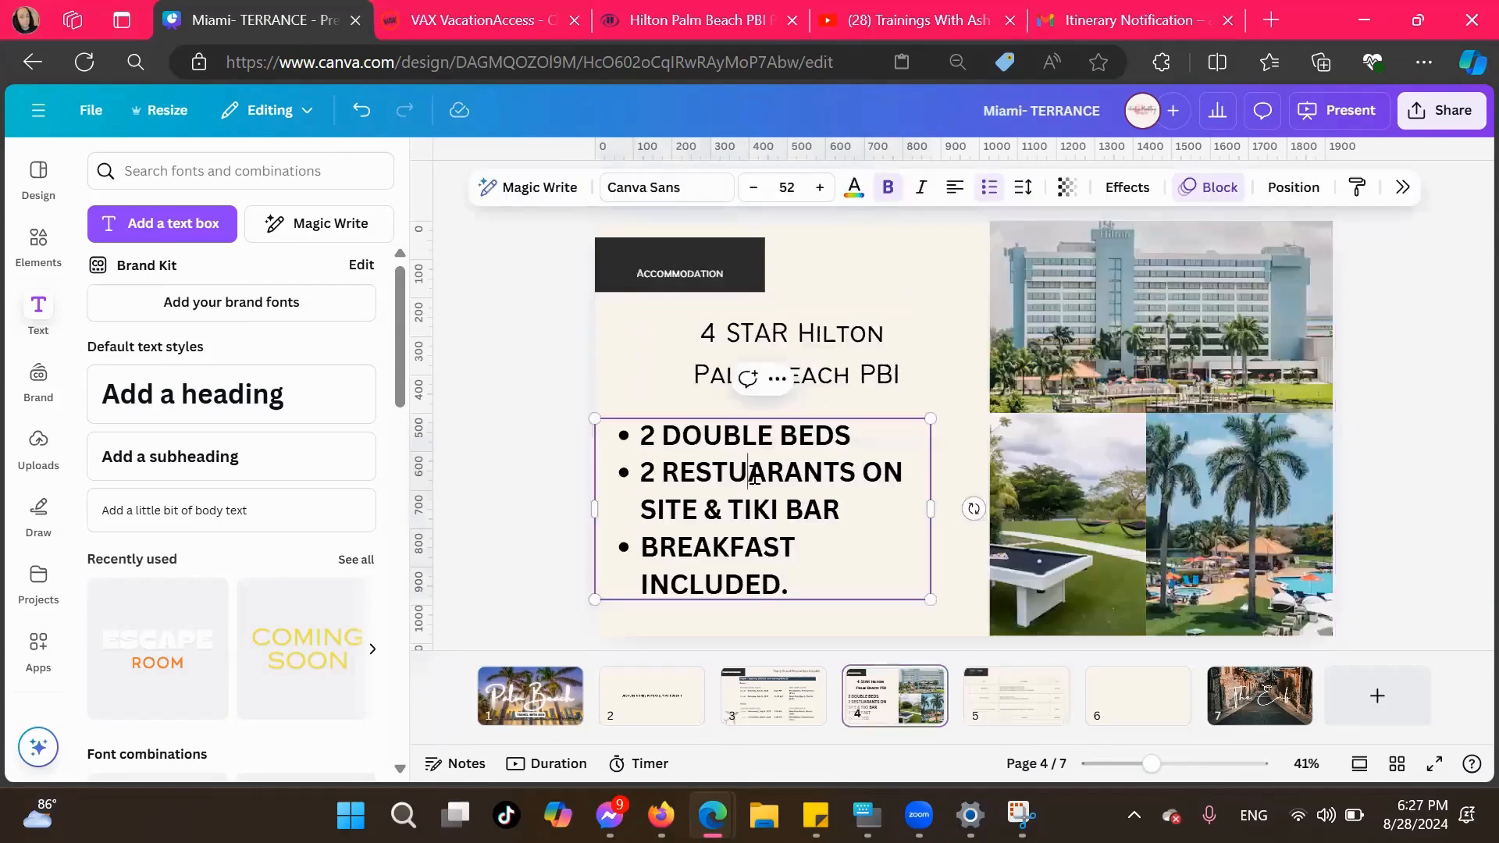
pyautogui.moveTo(856, 472); pyautogui.dragTo(669, 468)
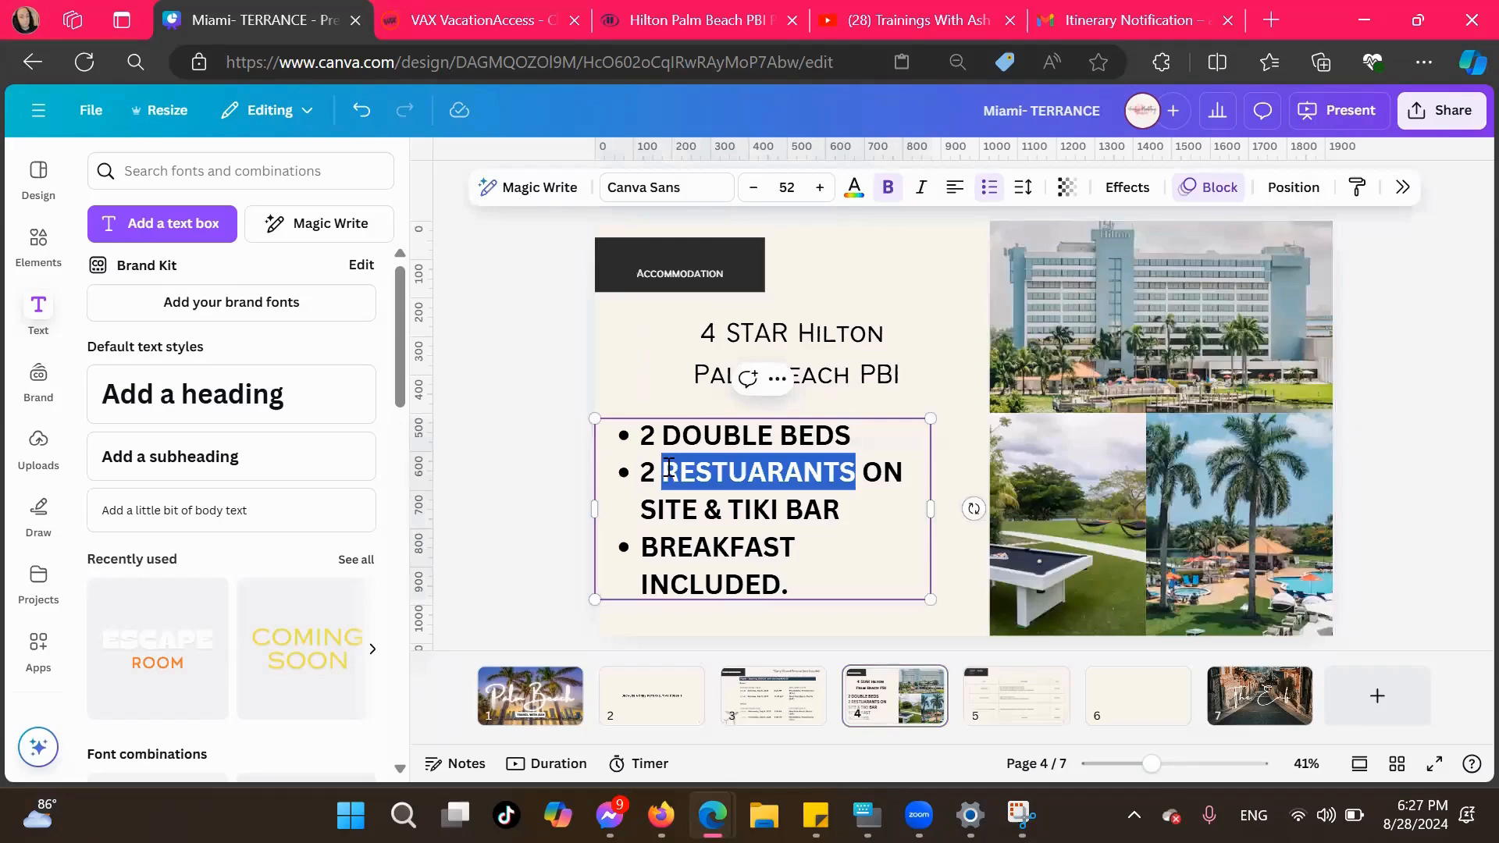
pyautogui.rightClick(670, 469)
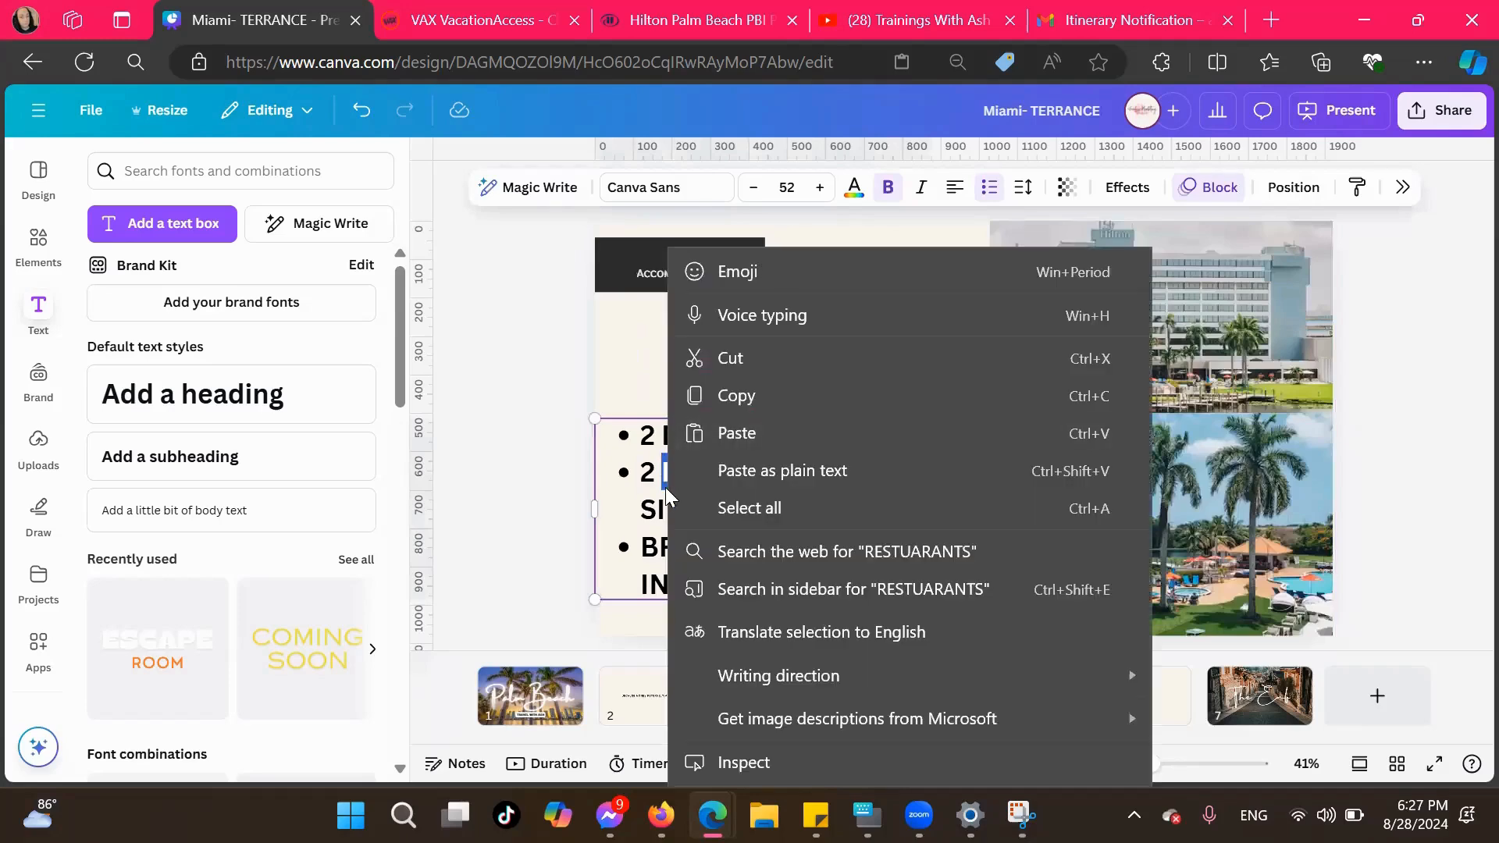
pyautogui.click(648, 480)
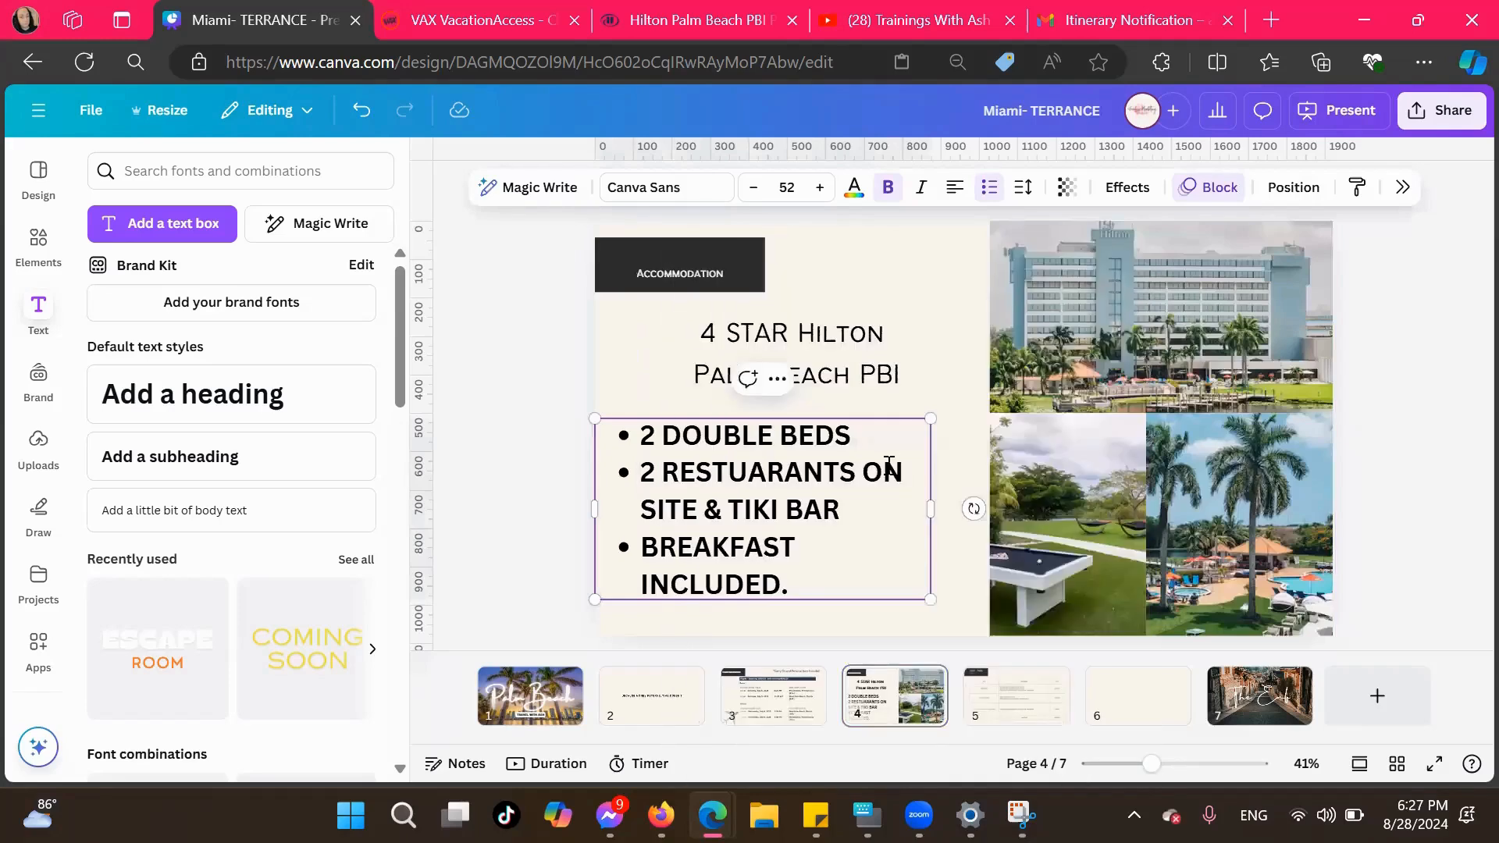
pyautogui.moveTo(853, 473); pyautogui.dragTo(665, 474)
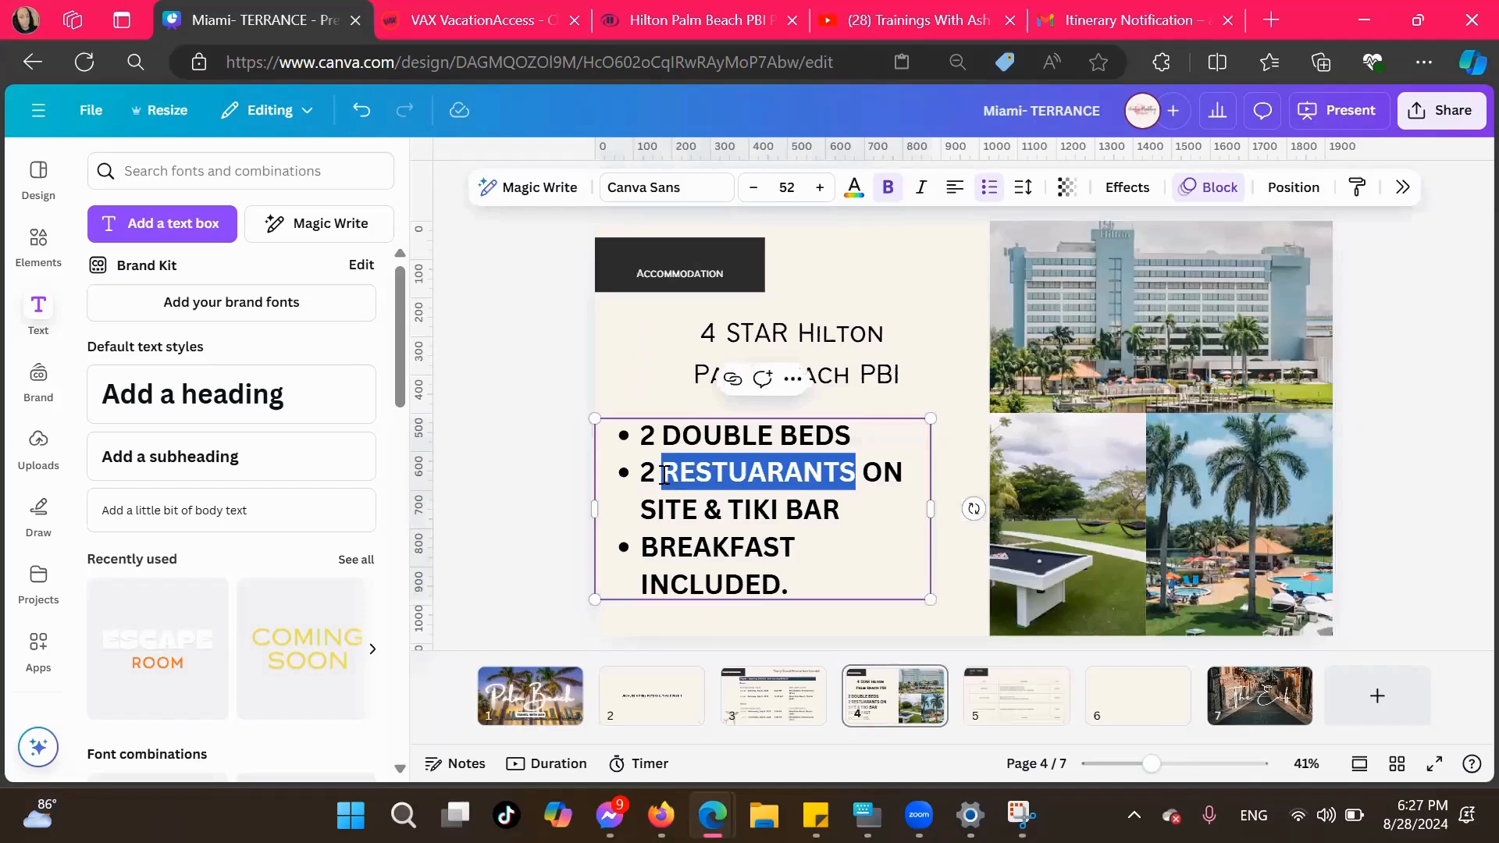
pyautogui.click(732, 486)
pyautogui.click(756, 473)
pyautogui.click(766, 476)
pyautogui.press('BackSpace')
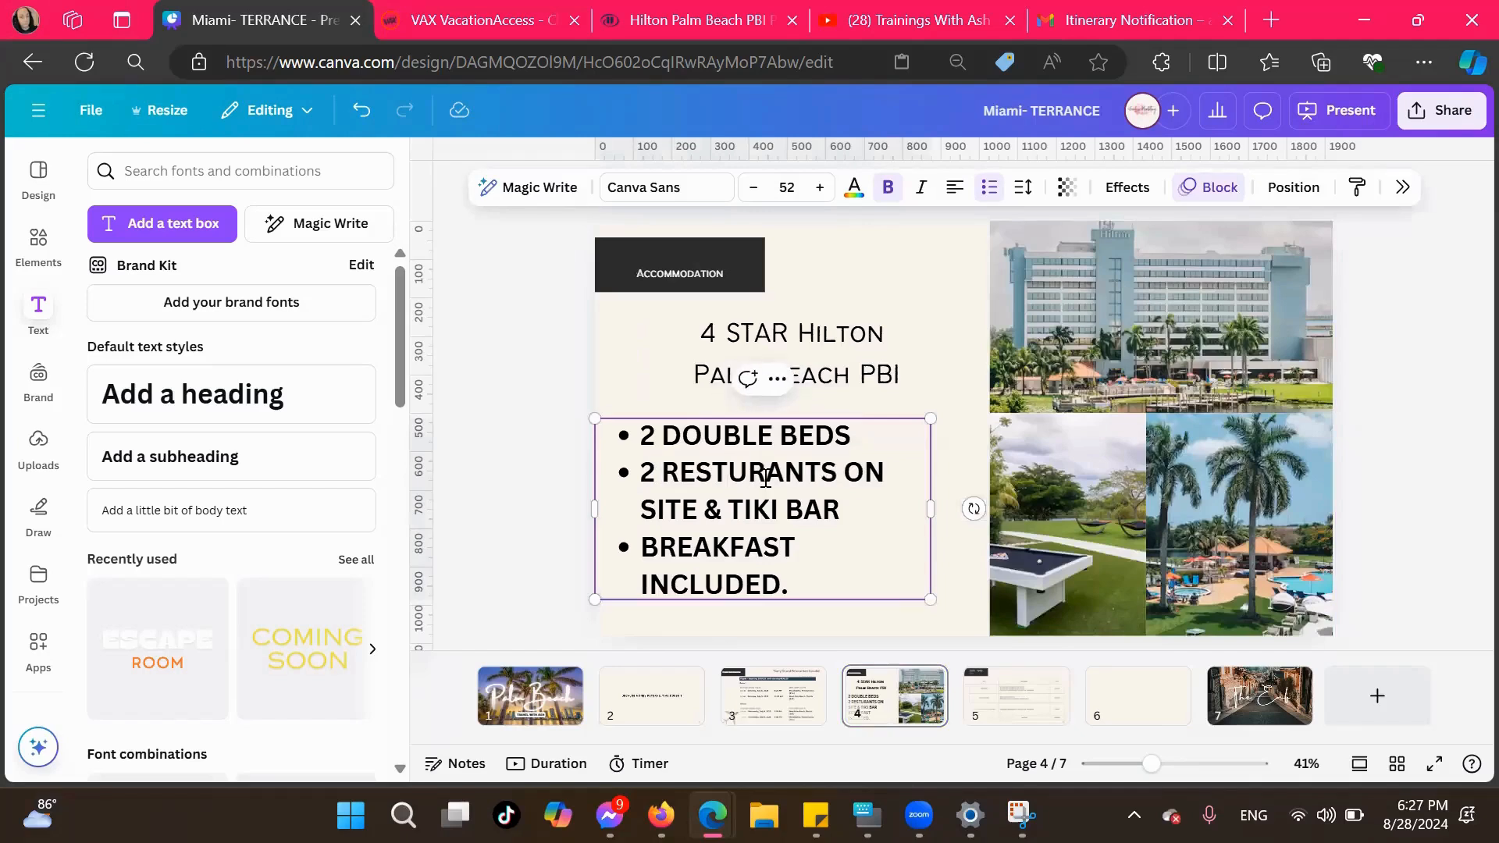
# Insert the missing "A" after "REST" in the second bullet so that the word reads "RESTAURANTS"
pyautogui.click(836, 473)
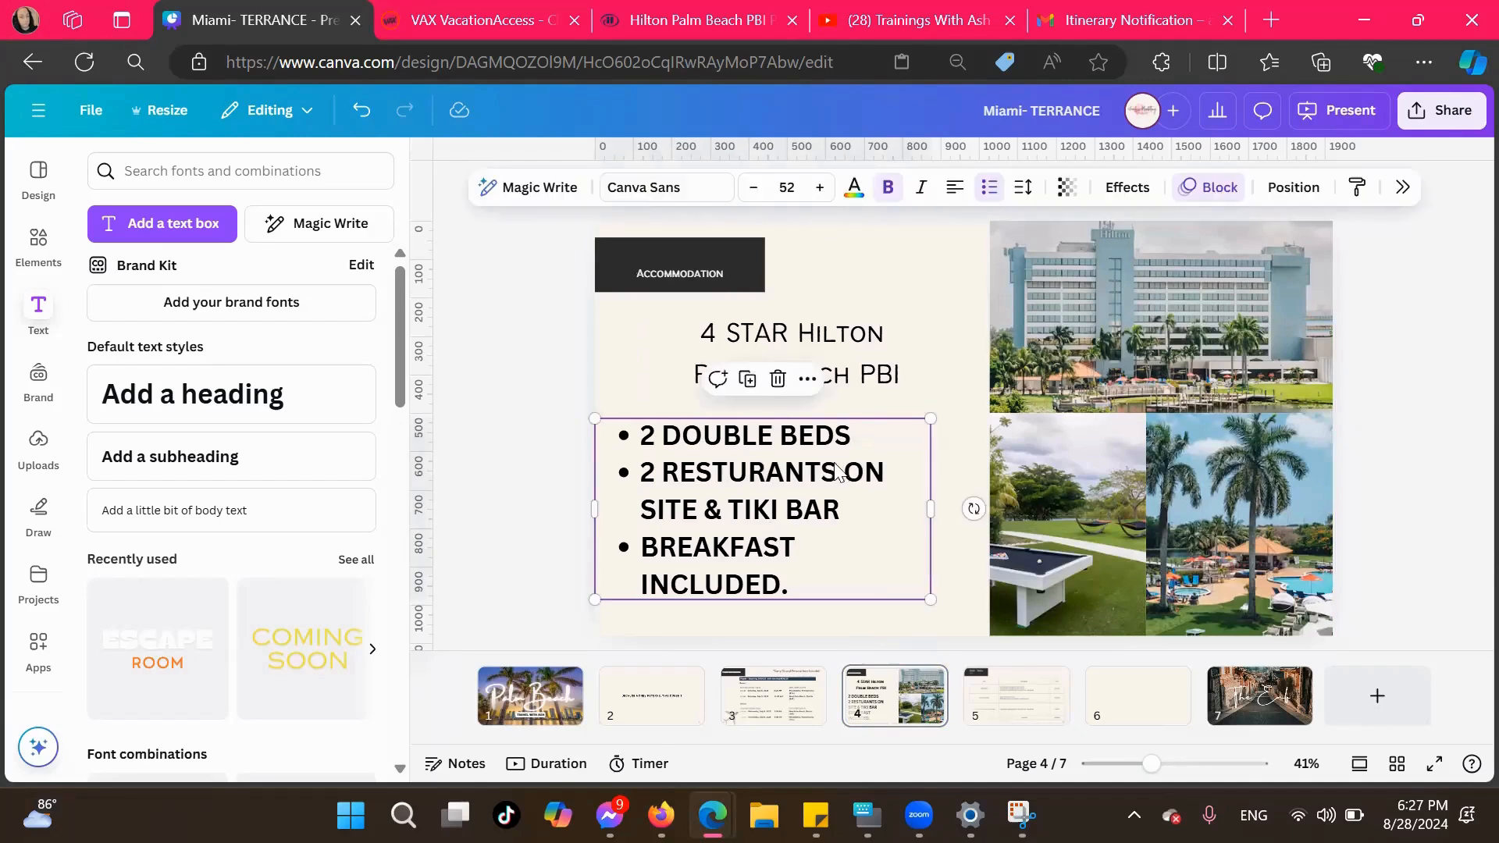
pyautogui.moveTo(835, 475); pyautogui.dragTo(666, 479)
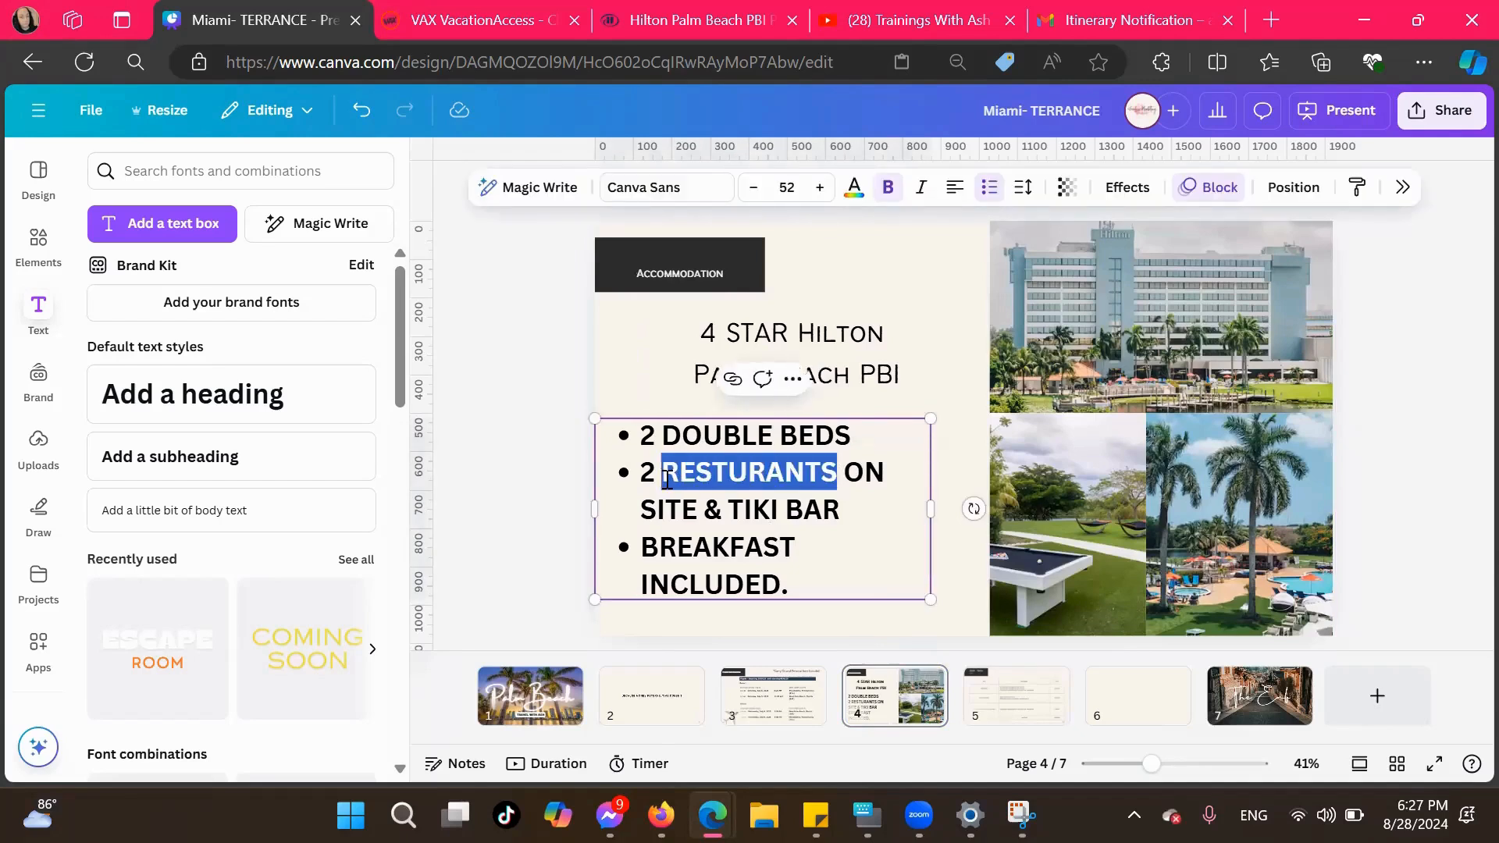
pyautogui.rightClick(668, 479)
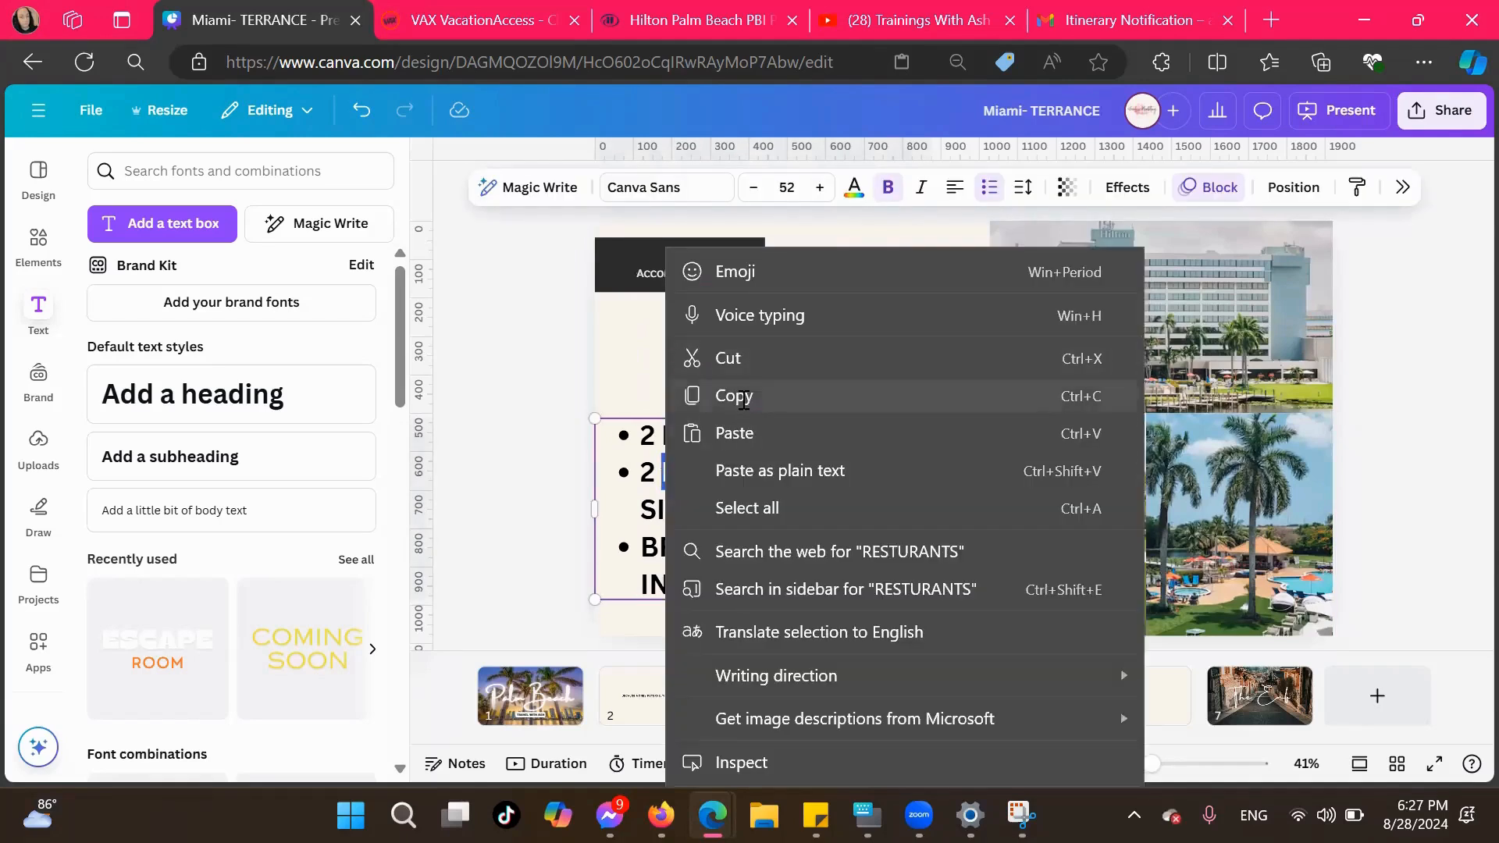
pyautogui.click(1271, 19)
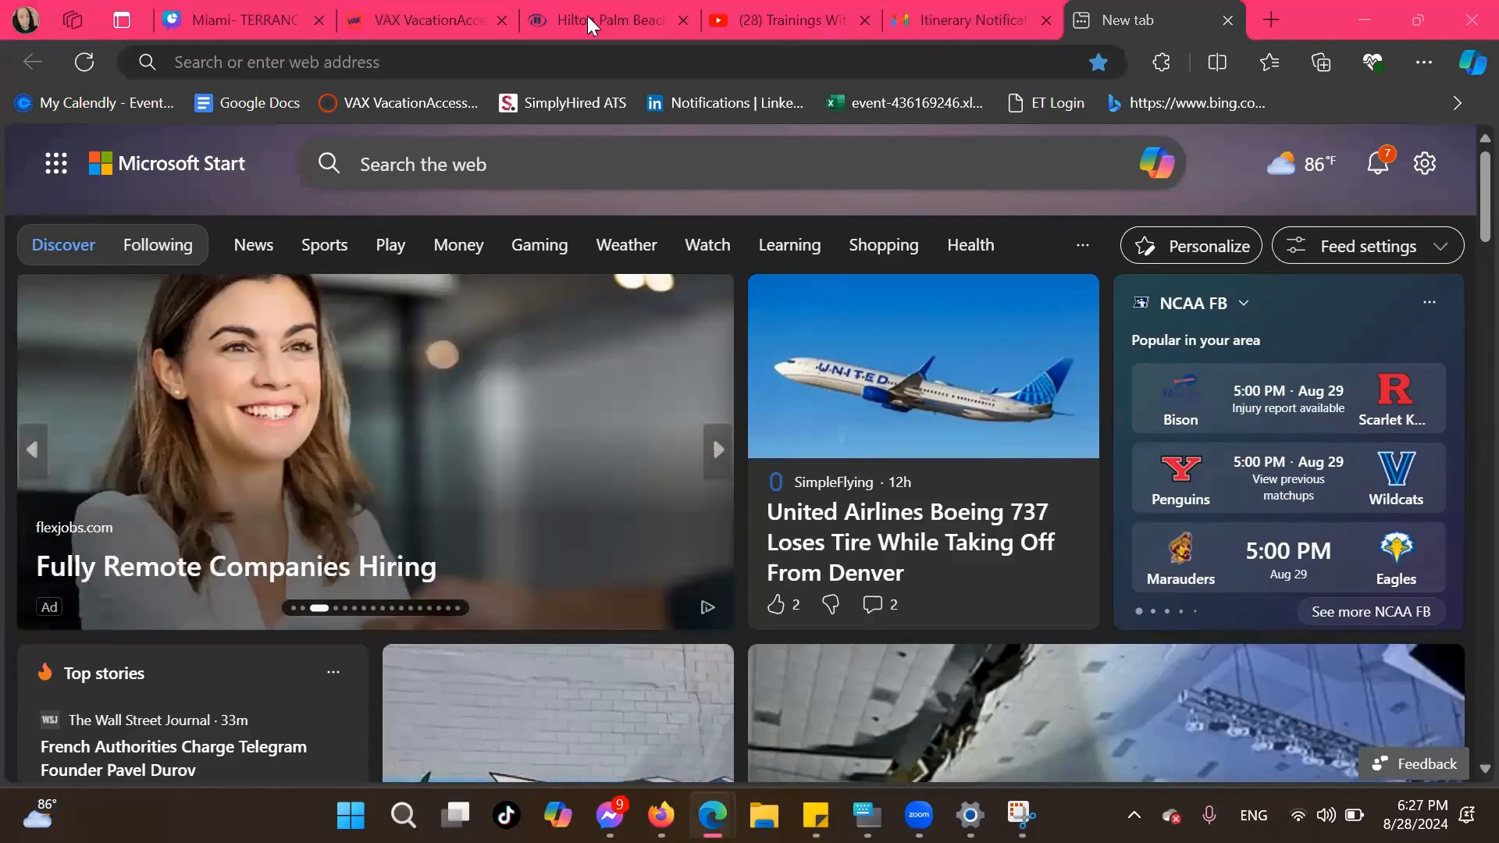
pyautogui.click(194, 3)
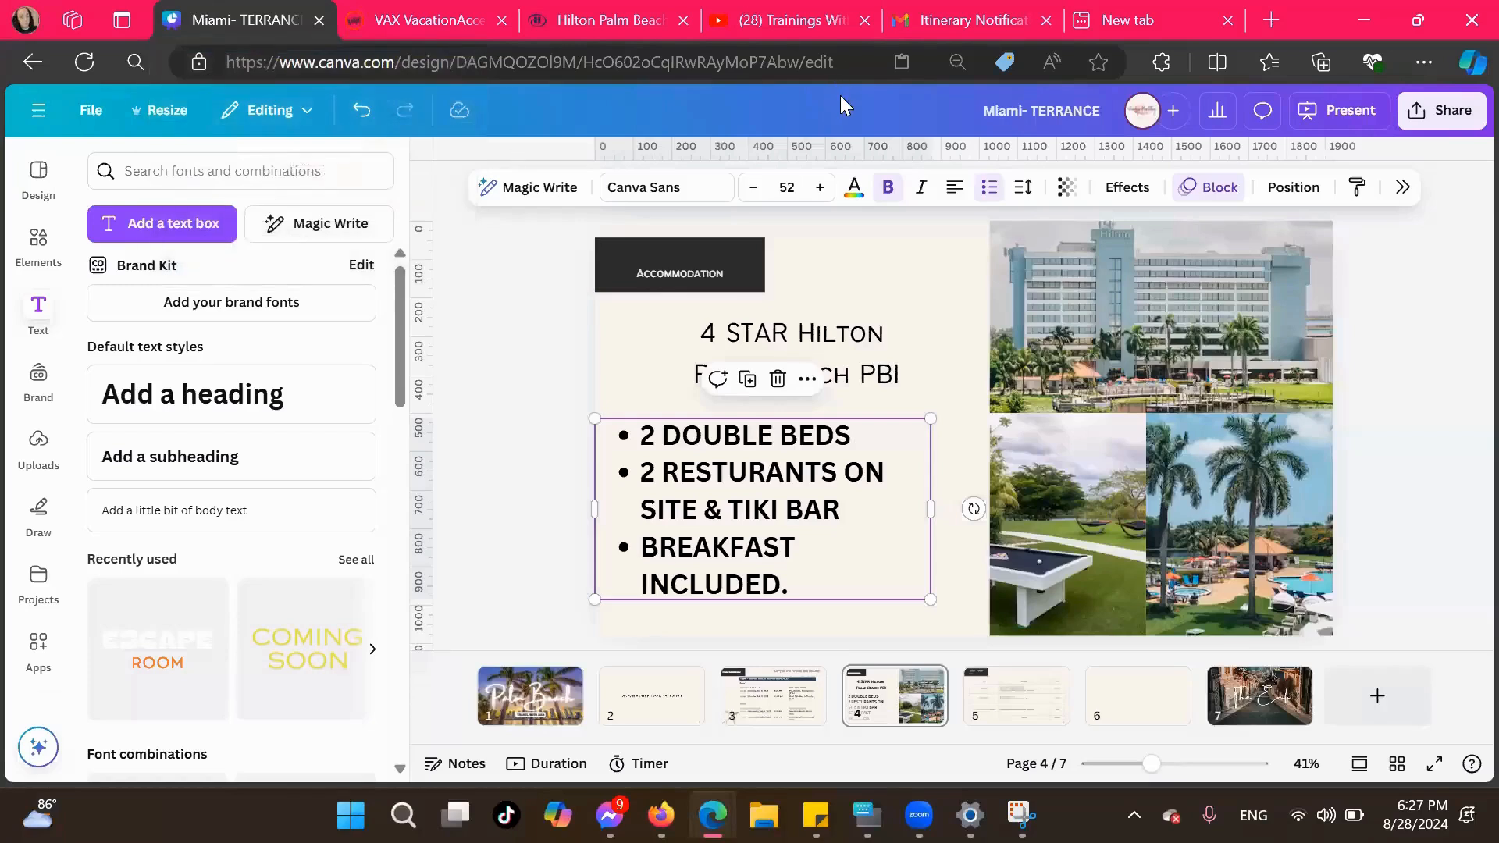
pyautogui.click(727, 480)
pyautogui.write('A')
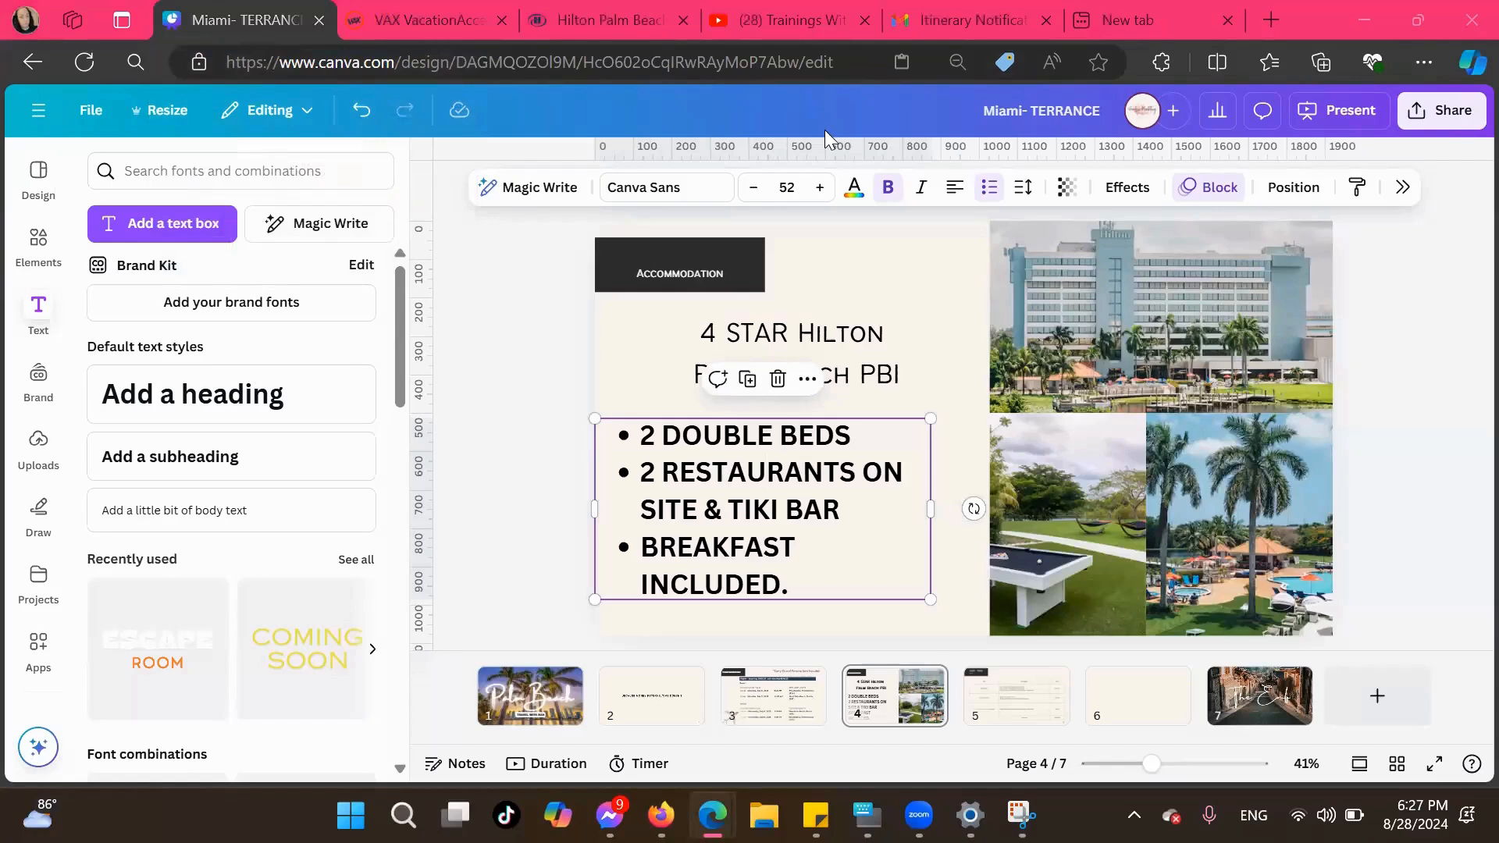
pyautogui.click(786, 472)
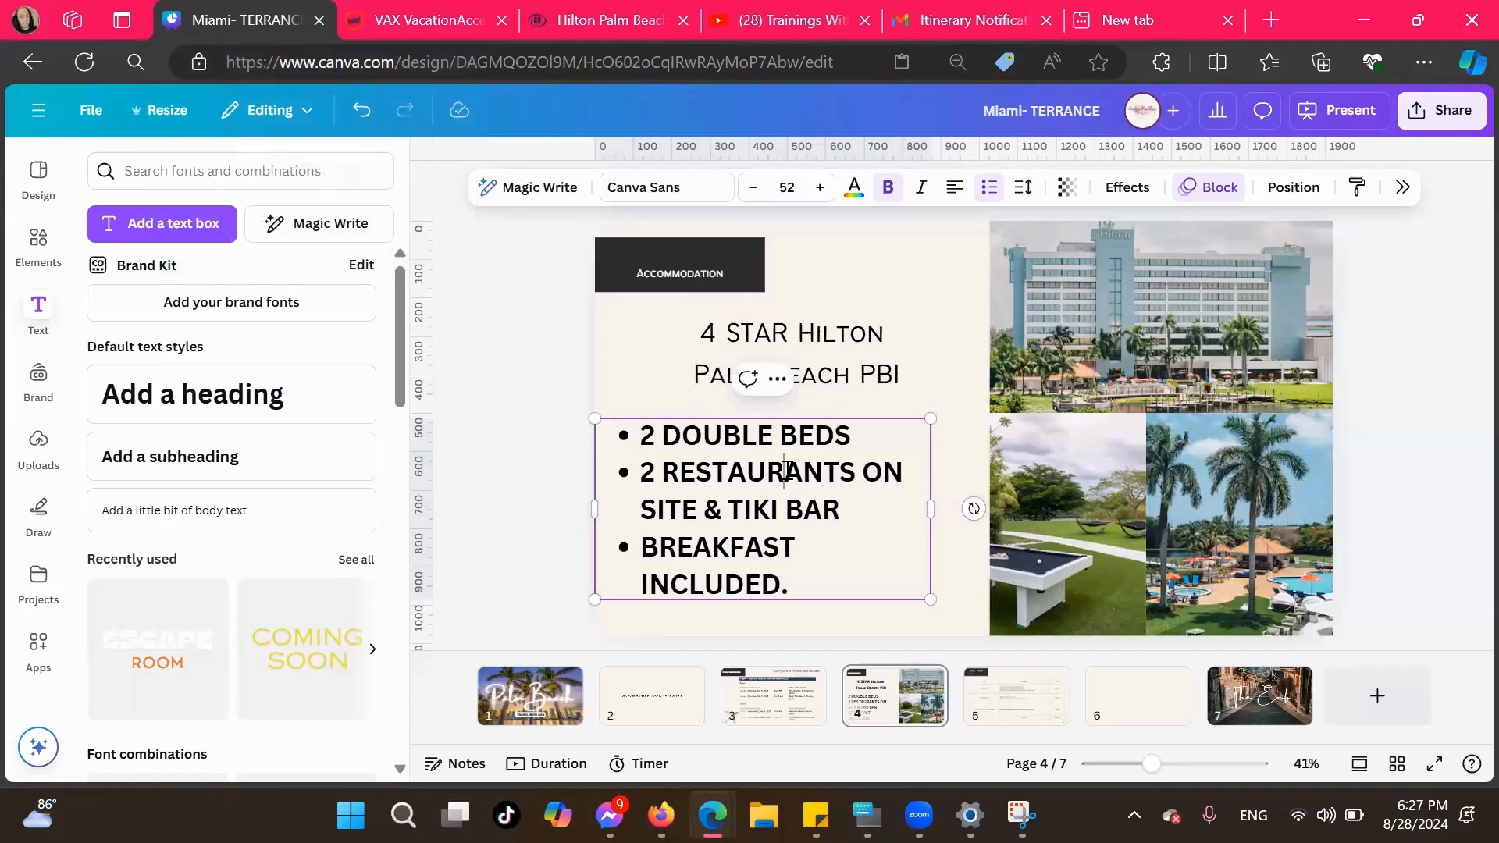
pyautogui.press('BackSpace')
pyautogui.write('R')
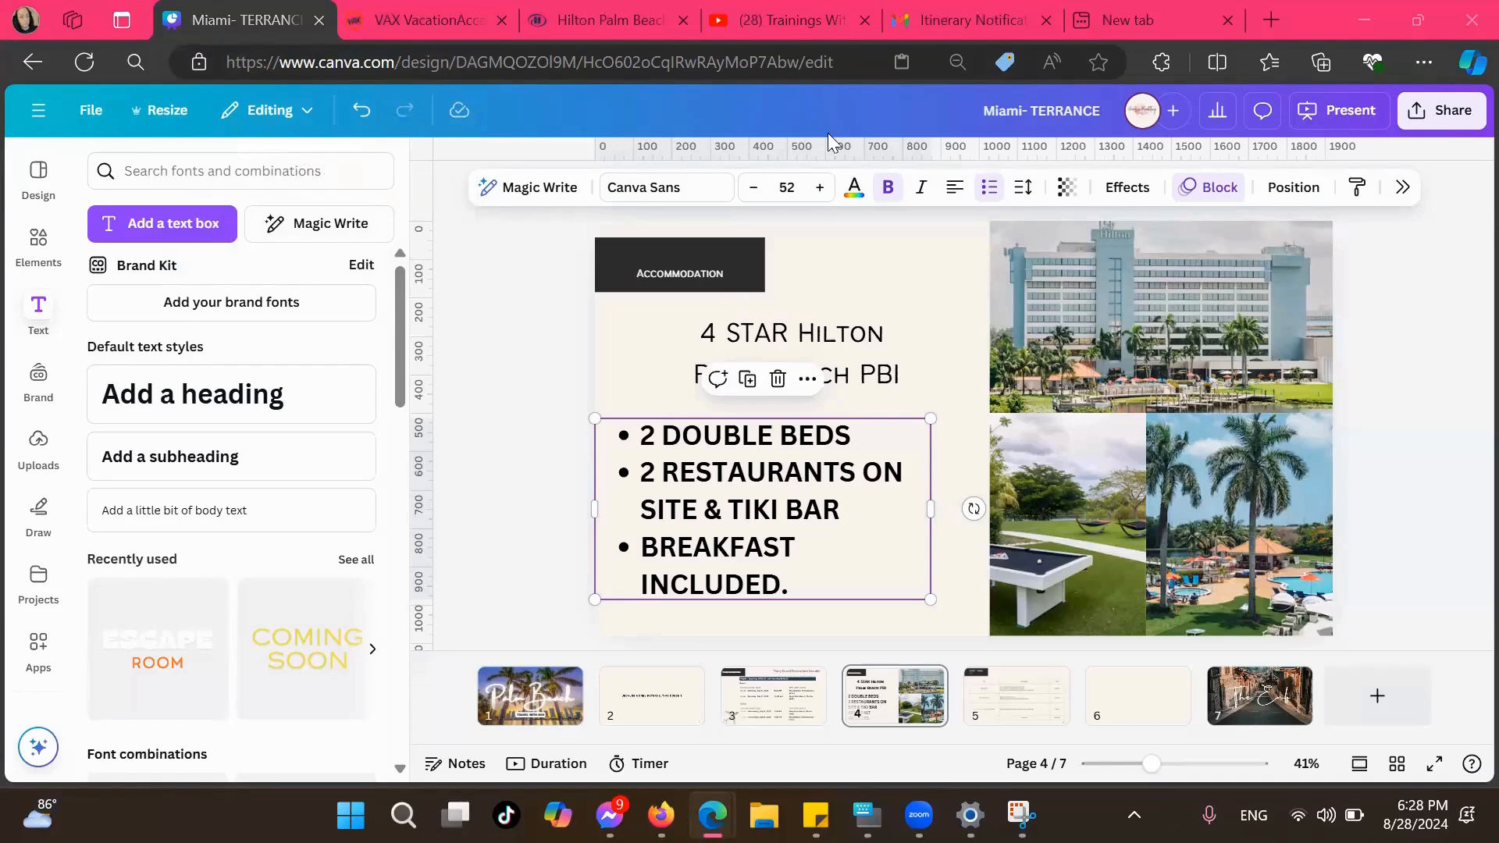
# Look up the word "RESTAURANTS" from the second bullet with a web search to check its spelling, and return to the Canva design
pyautogui.click(662, 467)
pyautogui.moveTo(662, 467); pyautogui.dragTo(851, 474)
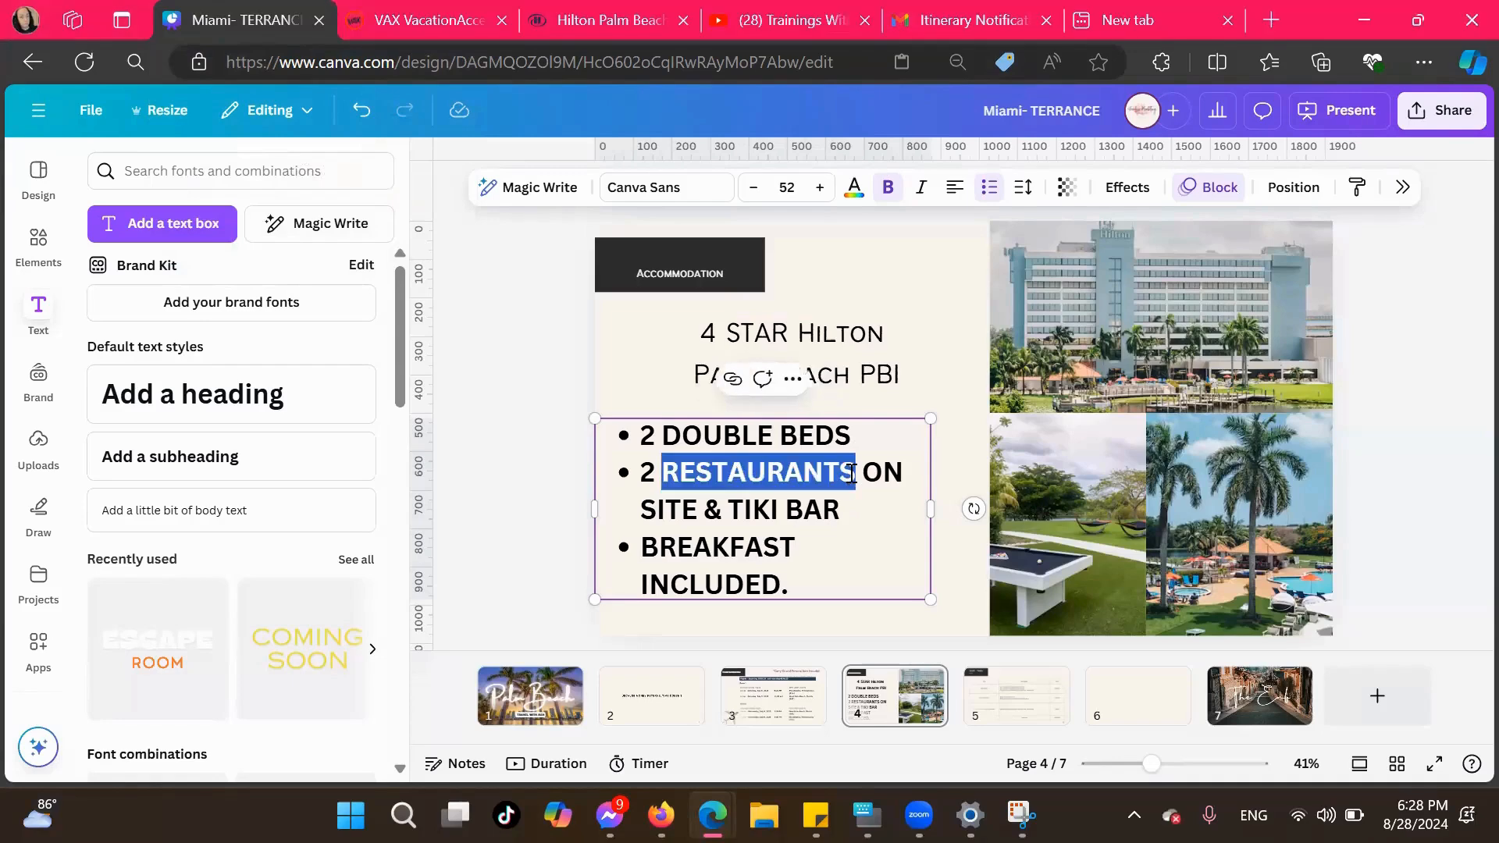
pyautogui.click(1191, 10)
pyautogui.click(668, 74)
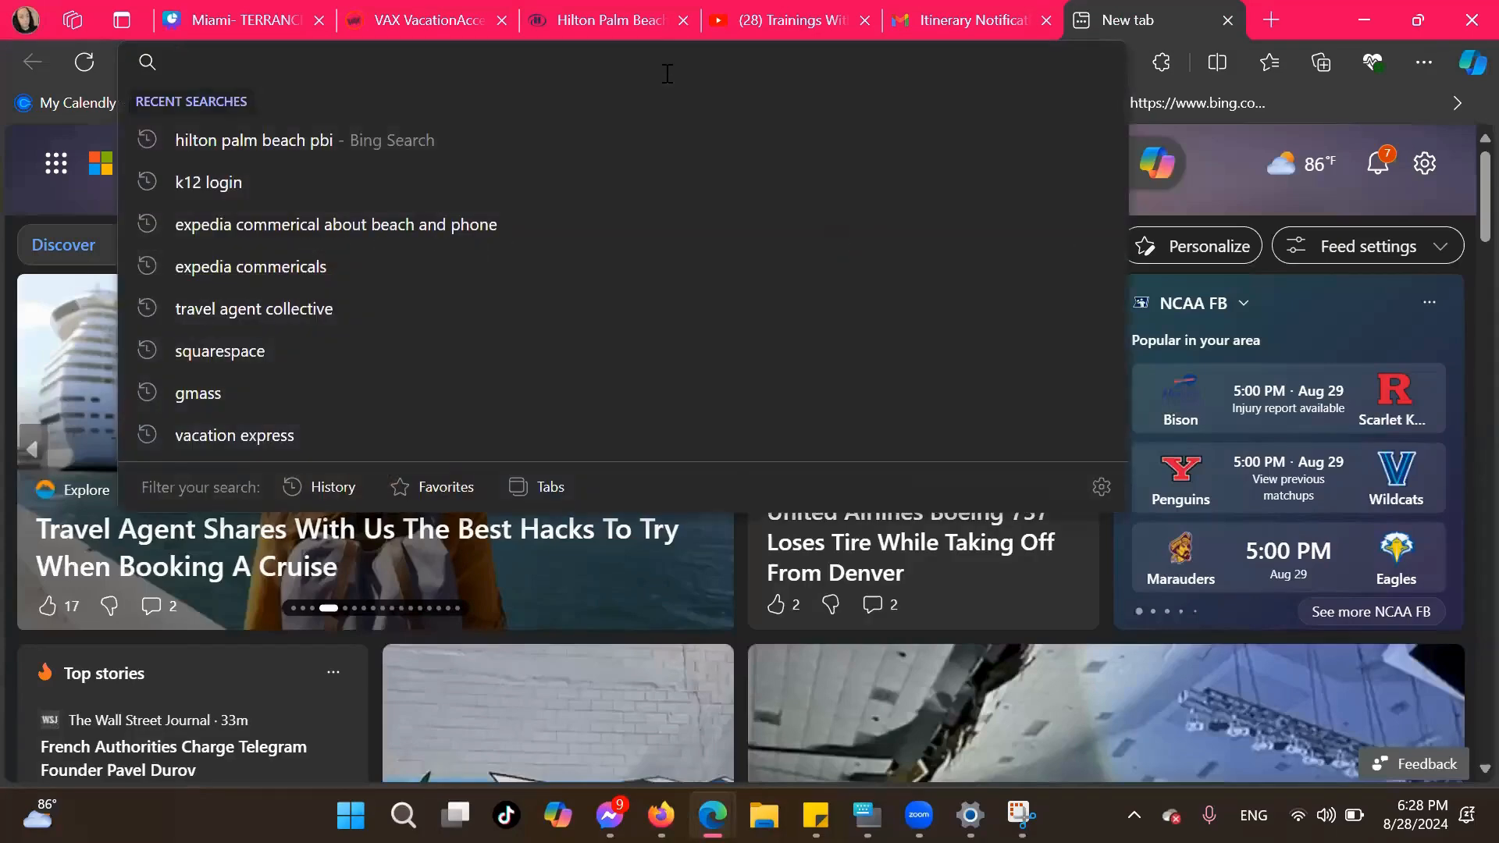
pyautogui.hotkey('ctrl', 'v')
pyautogui.press('Return')
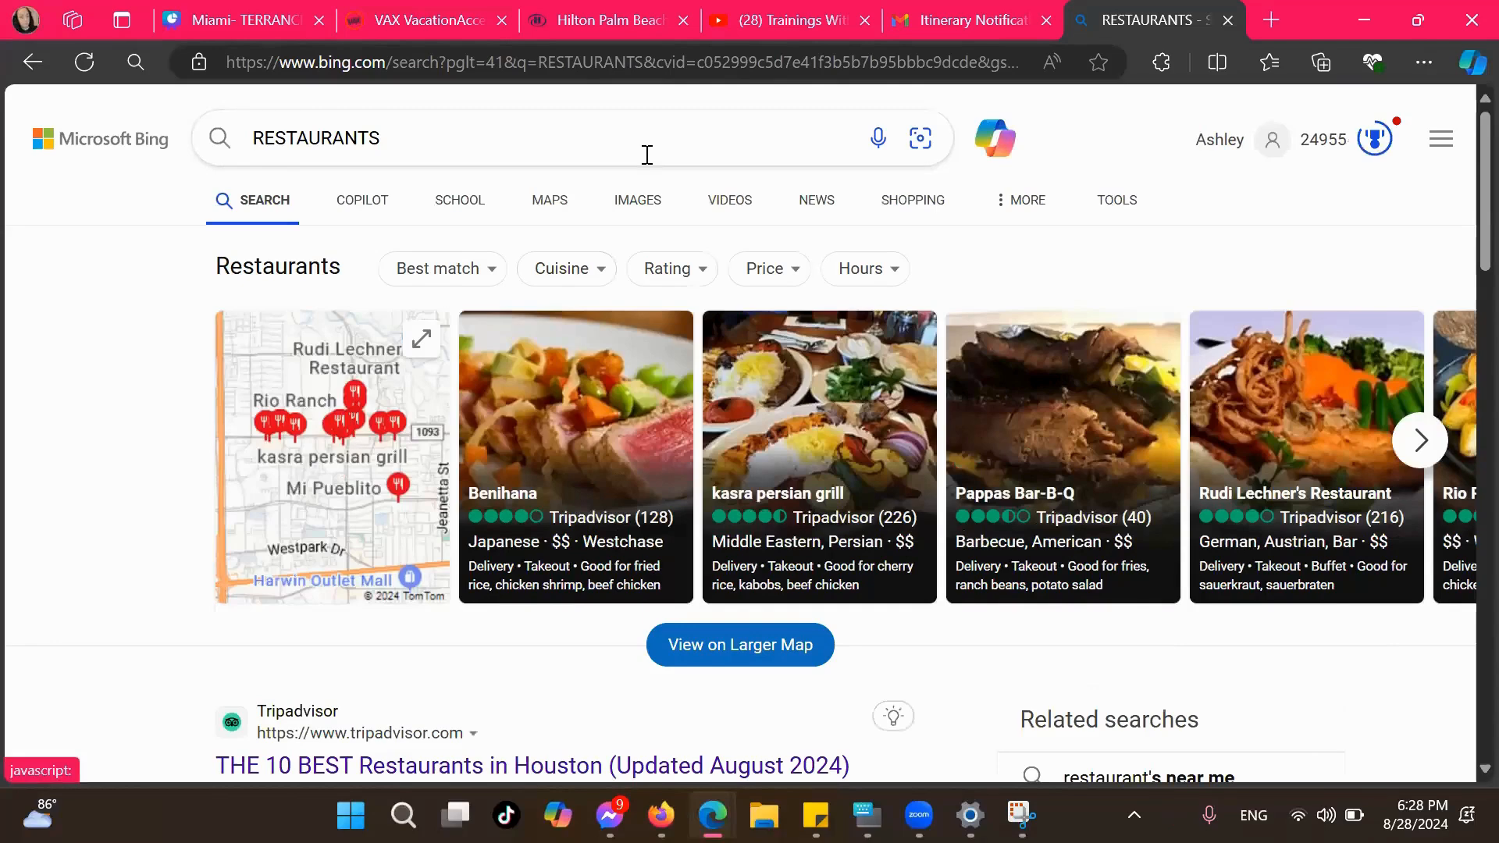
pyautogui.click(222, 22)
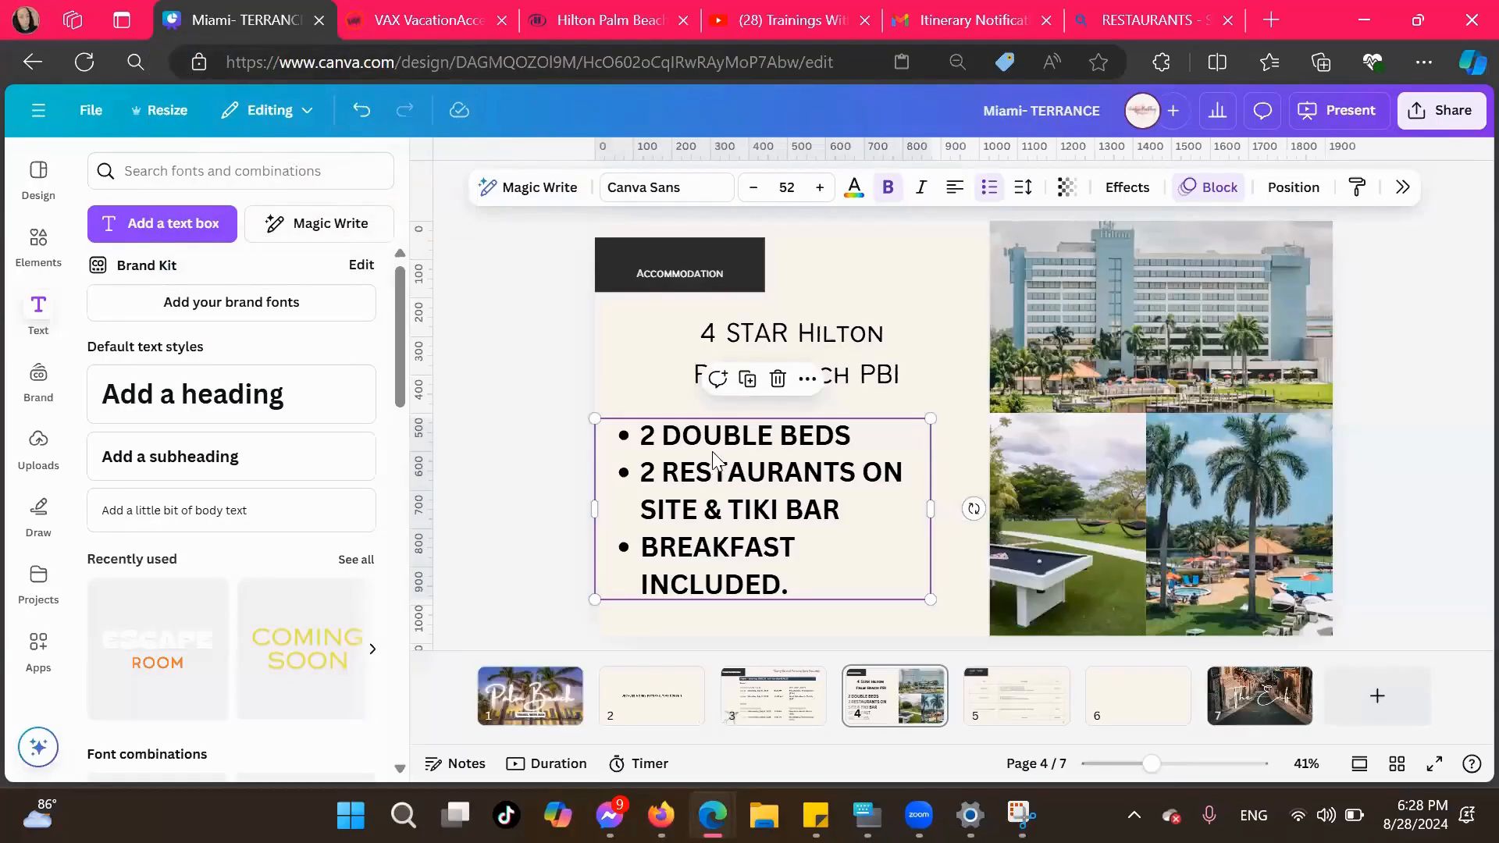
# On page 5, delete the "3D2N - Seoul" heading above the Cost label
pyautogui.click(1013, 701)
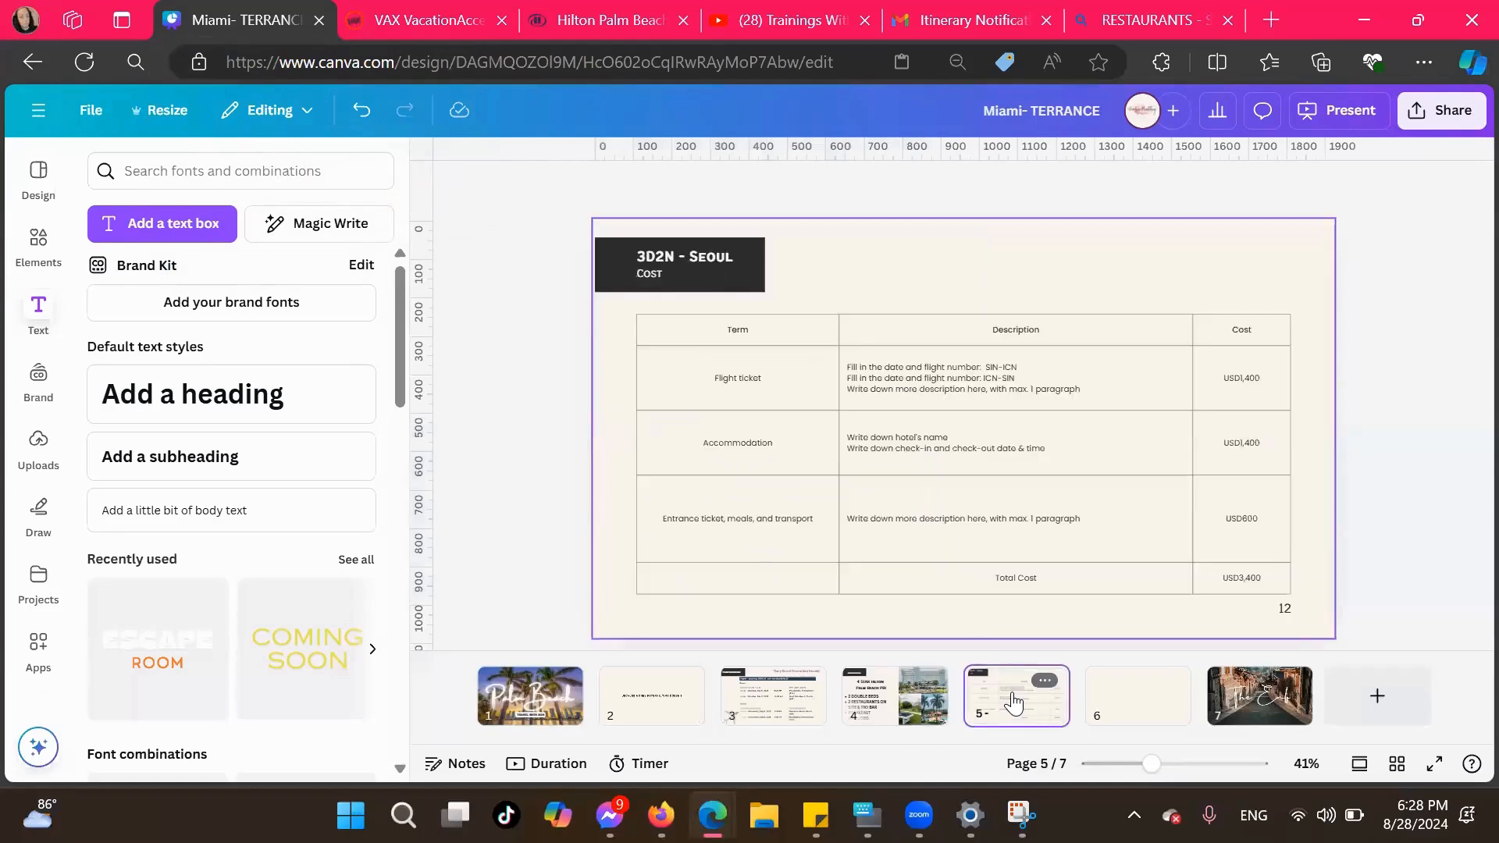
pyautogui.click(681, 268)
pyautogui.press('Delete')
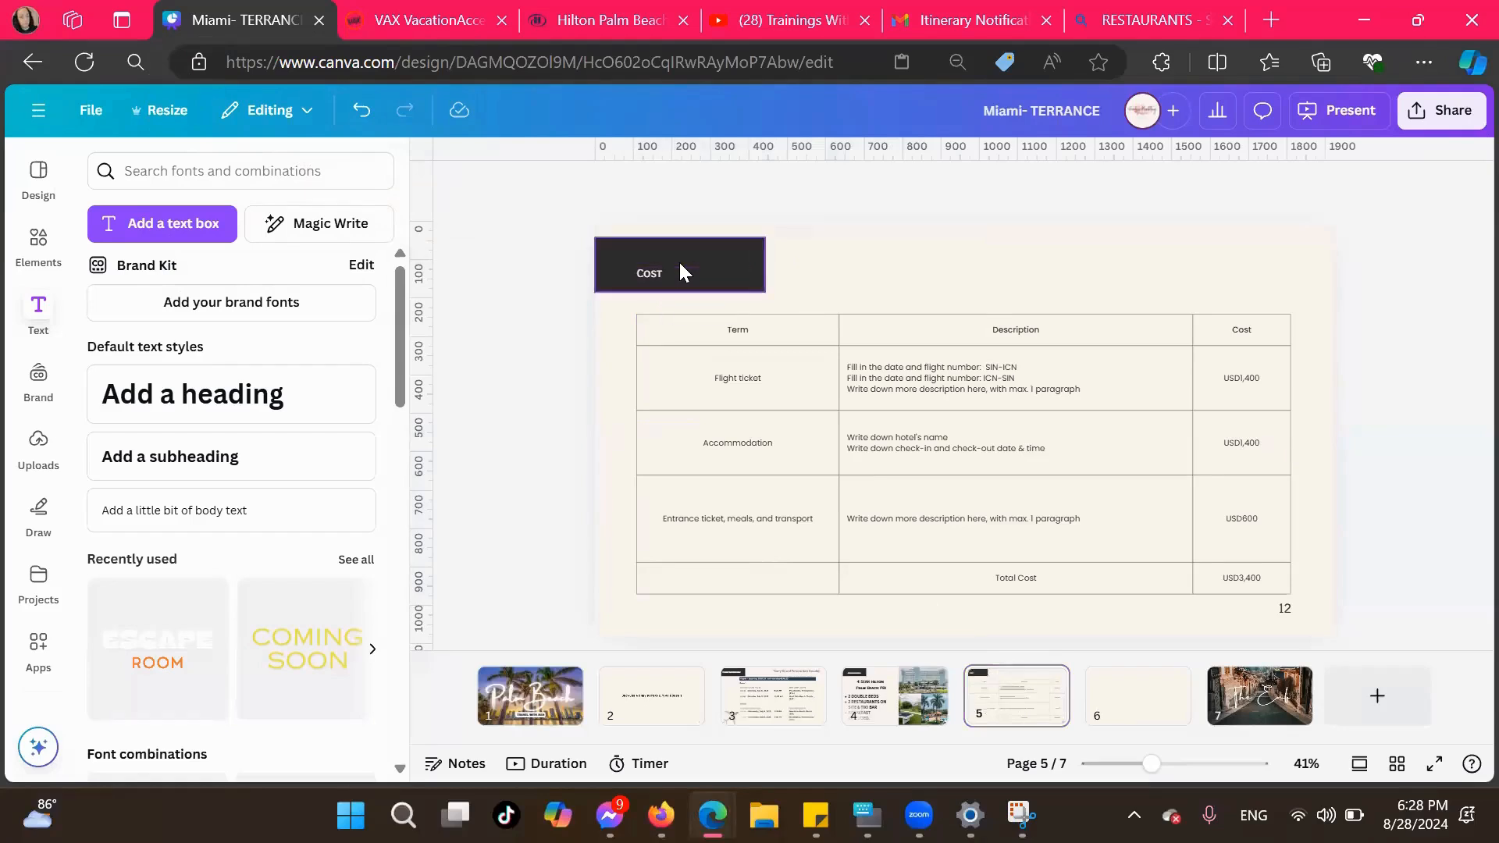
# Enlarge the Cost label to font size 34.5, narrow its text box, and reposition it inside the black banner
pyautogui.click(679, 270)
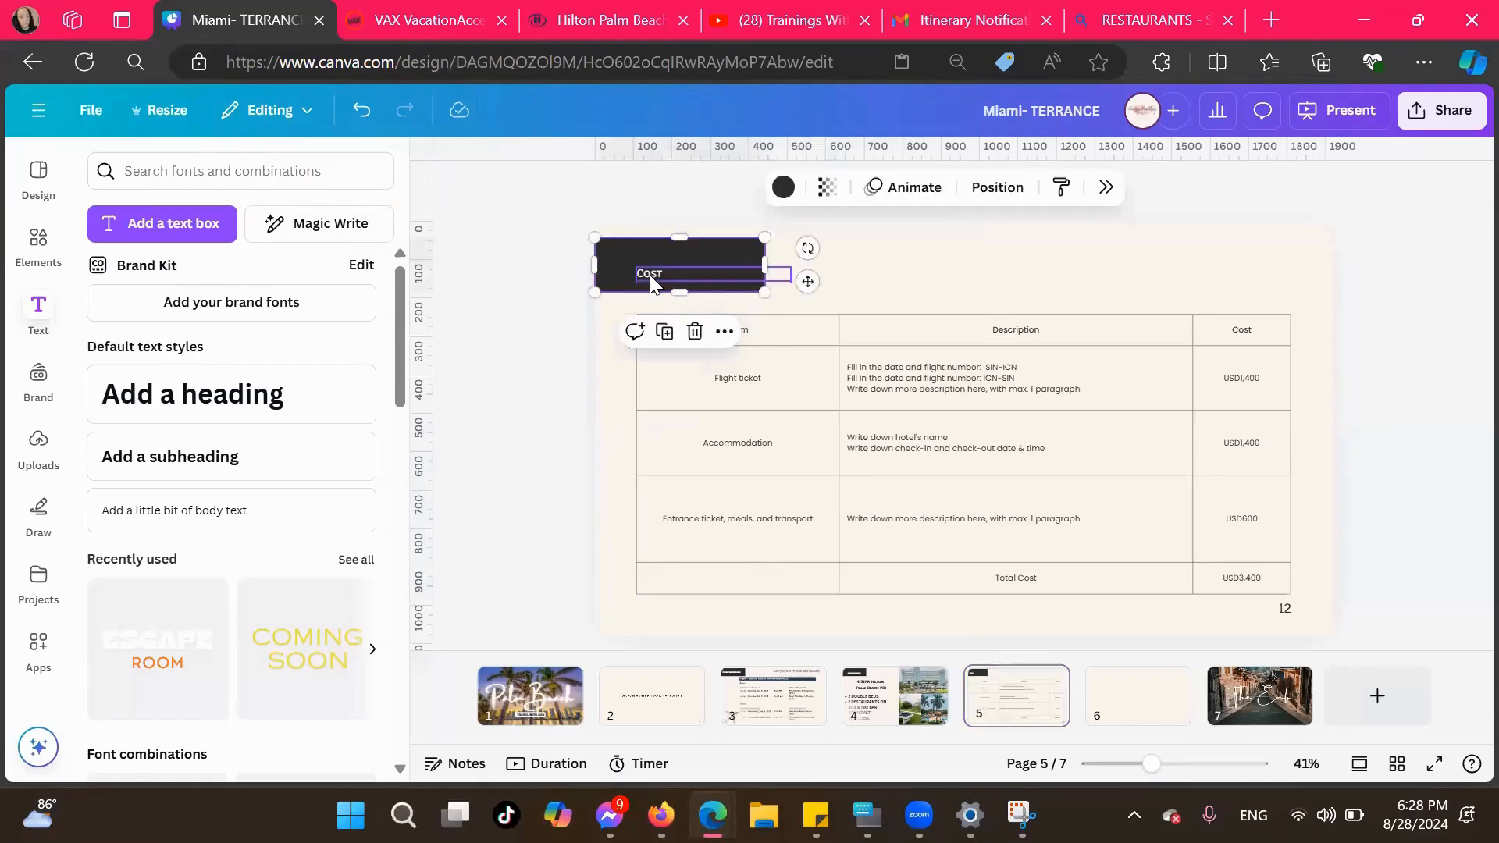
pyautogui.doubleClick(650, 275)
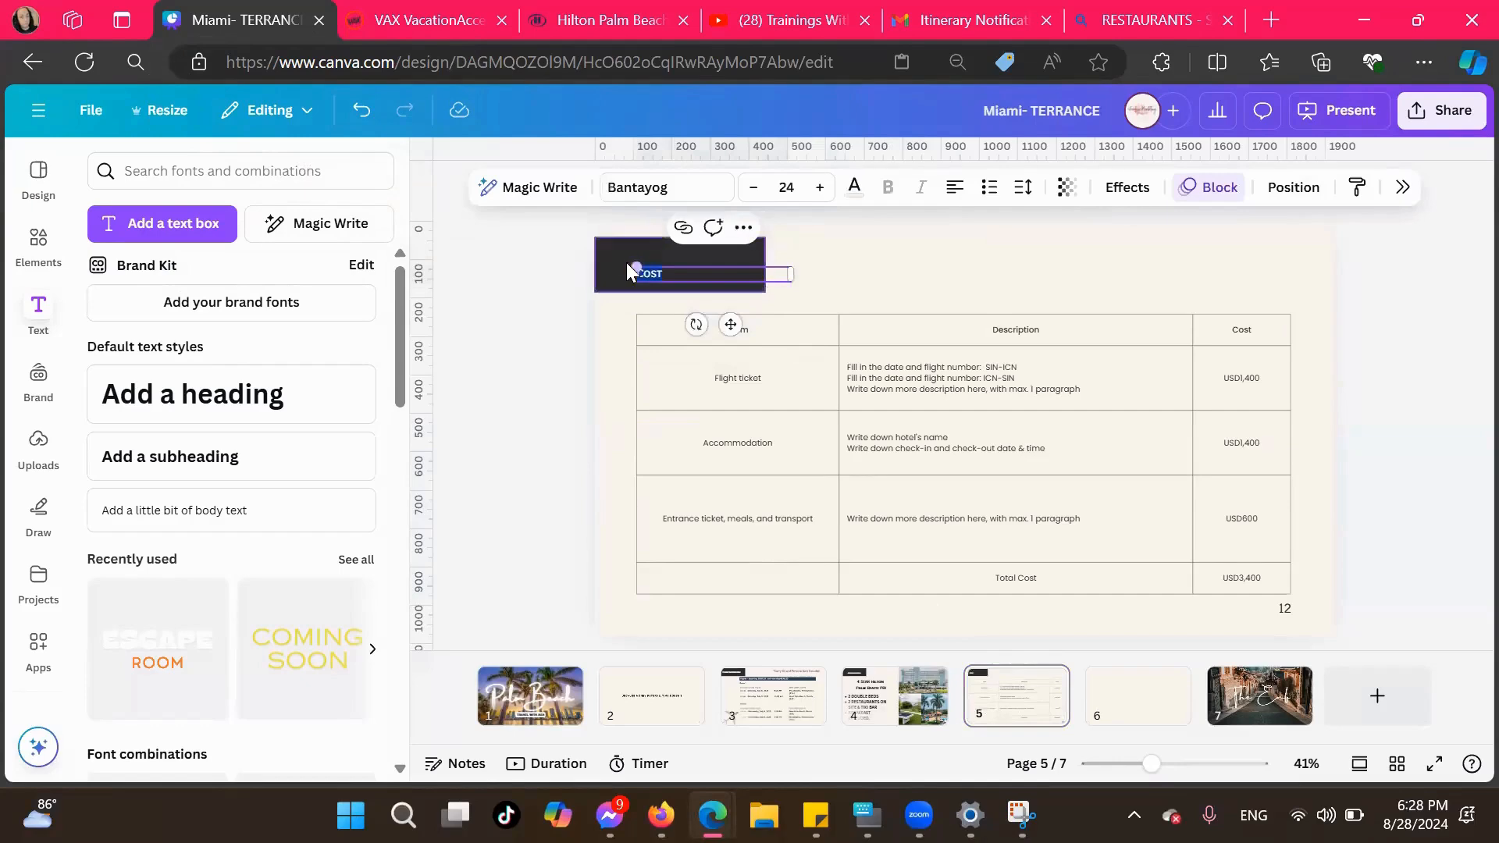
pyautogui.moveTo(625, 267); pyautogui.dragTo(613, 266)
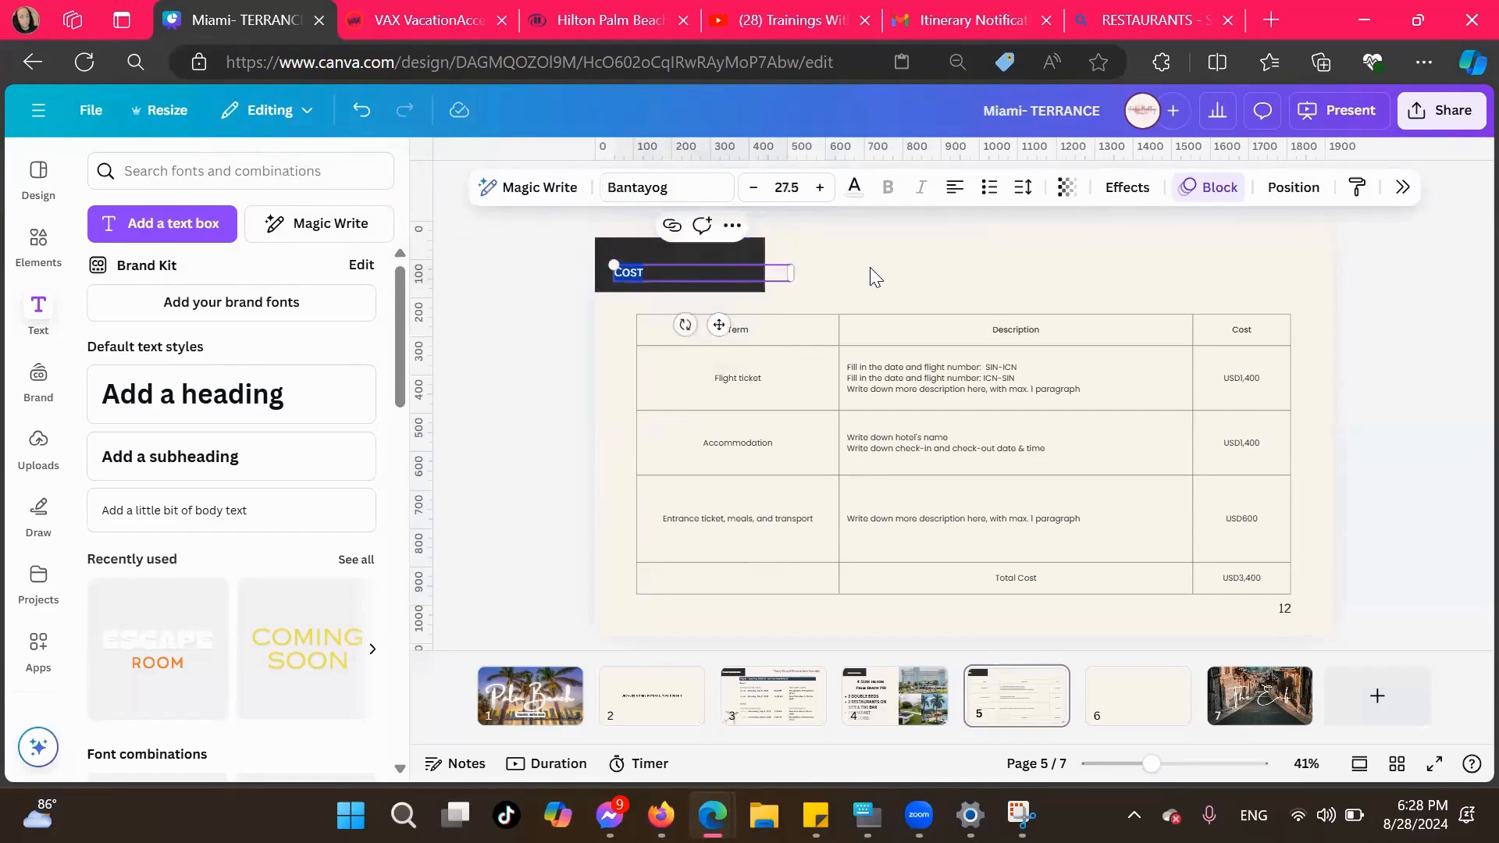
pyautogui.moveTo(790, 273); pyautogui.dragTo(685, 276)
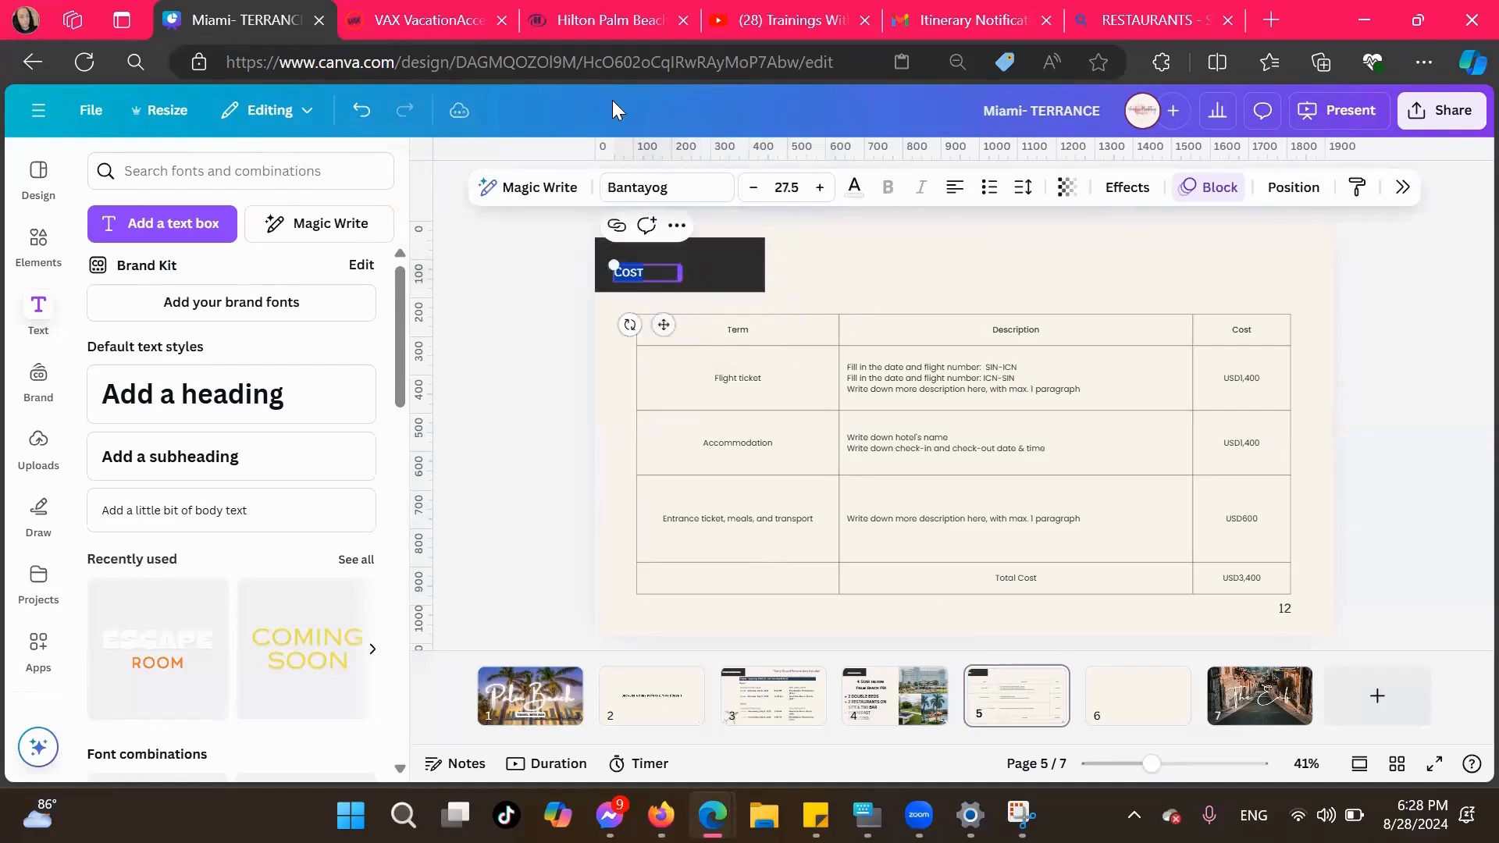
pyautogui.click(819, 187)
pyautogui.click(819, 188)
pyautogui.click(819, 187)
pyautogui.click(819, 188)
pyautogui.click(819, 187)
pyautogui.click(819, 187)
pyautogui.click(819, 188)
pyautogui.moveTo(663, 328); pyautogui.dragTo(688, 321)
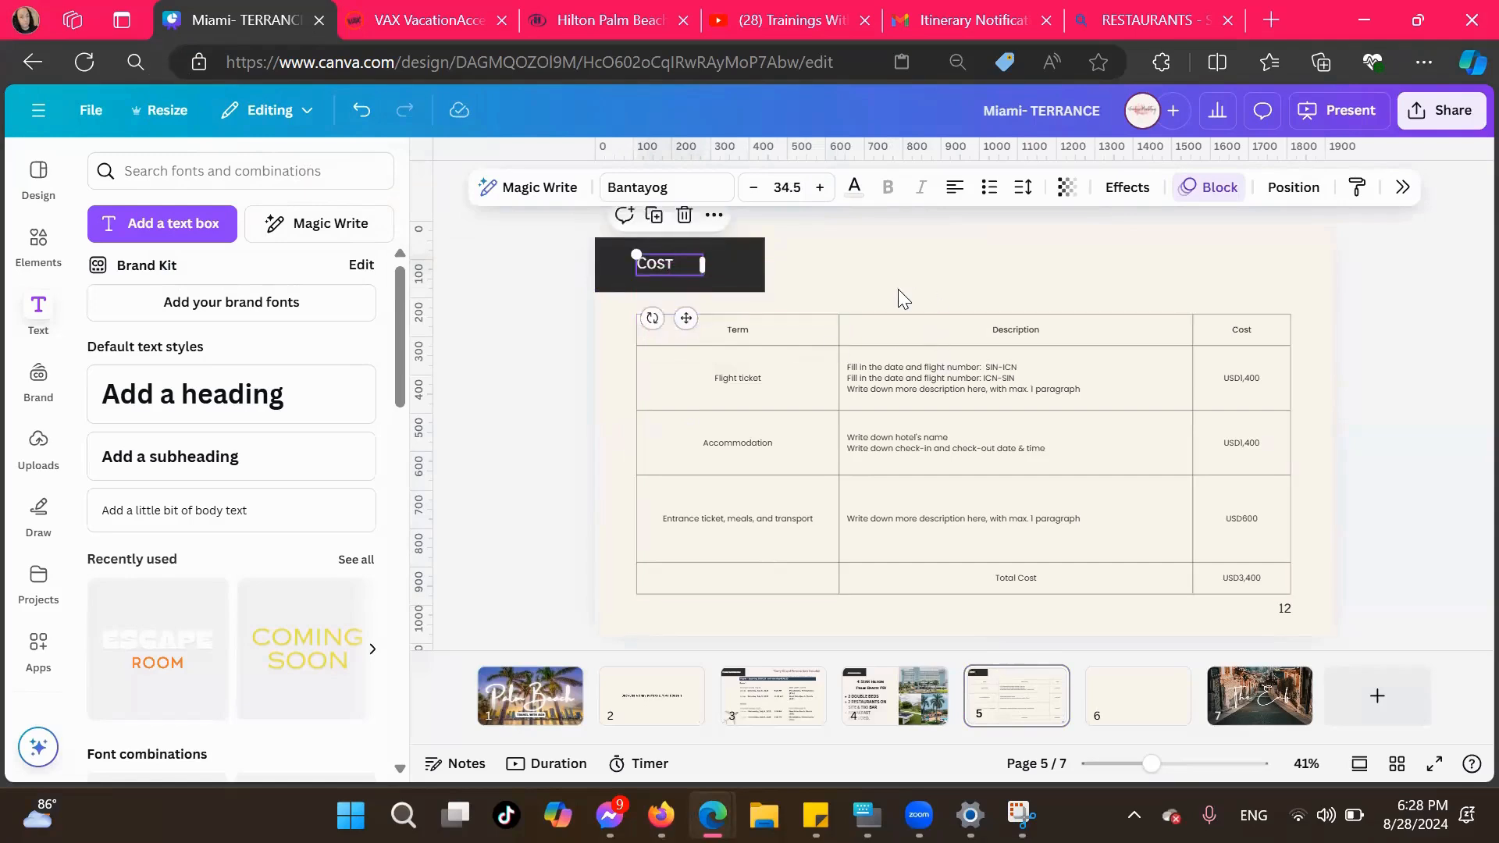
# Clear the "Description" header text from the template cost table
pyautogui.click(890, 335)
pyautogui.click(870, 258)
pyautogui.click(862, 380)
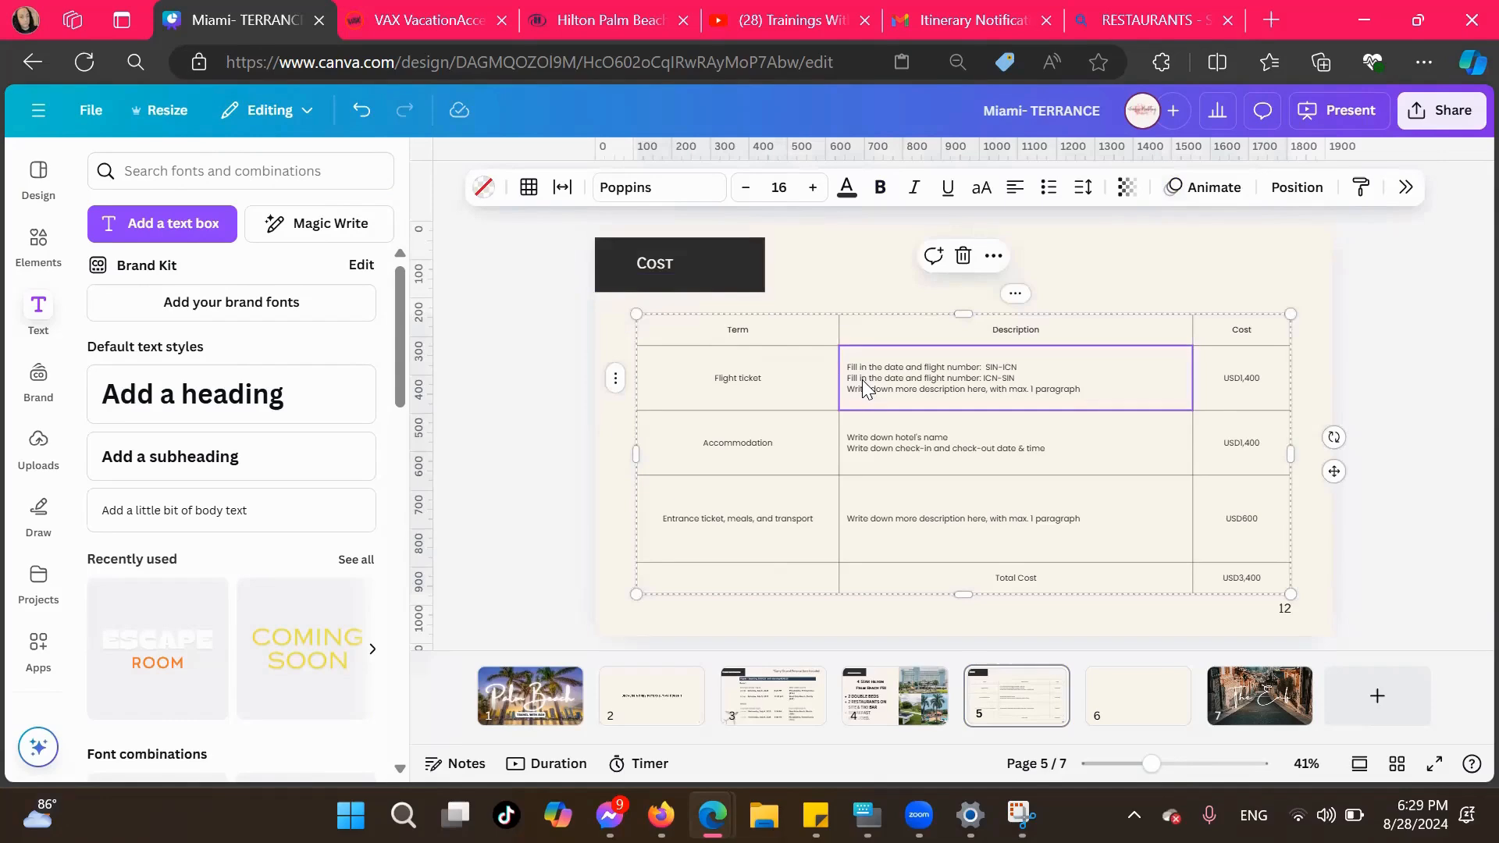
pyautogui.click(882, 276)
pyautogui.click(897, 316)
pyautogui.press('Delete')
pyautogui.click(881, 297)
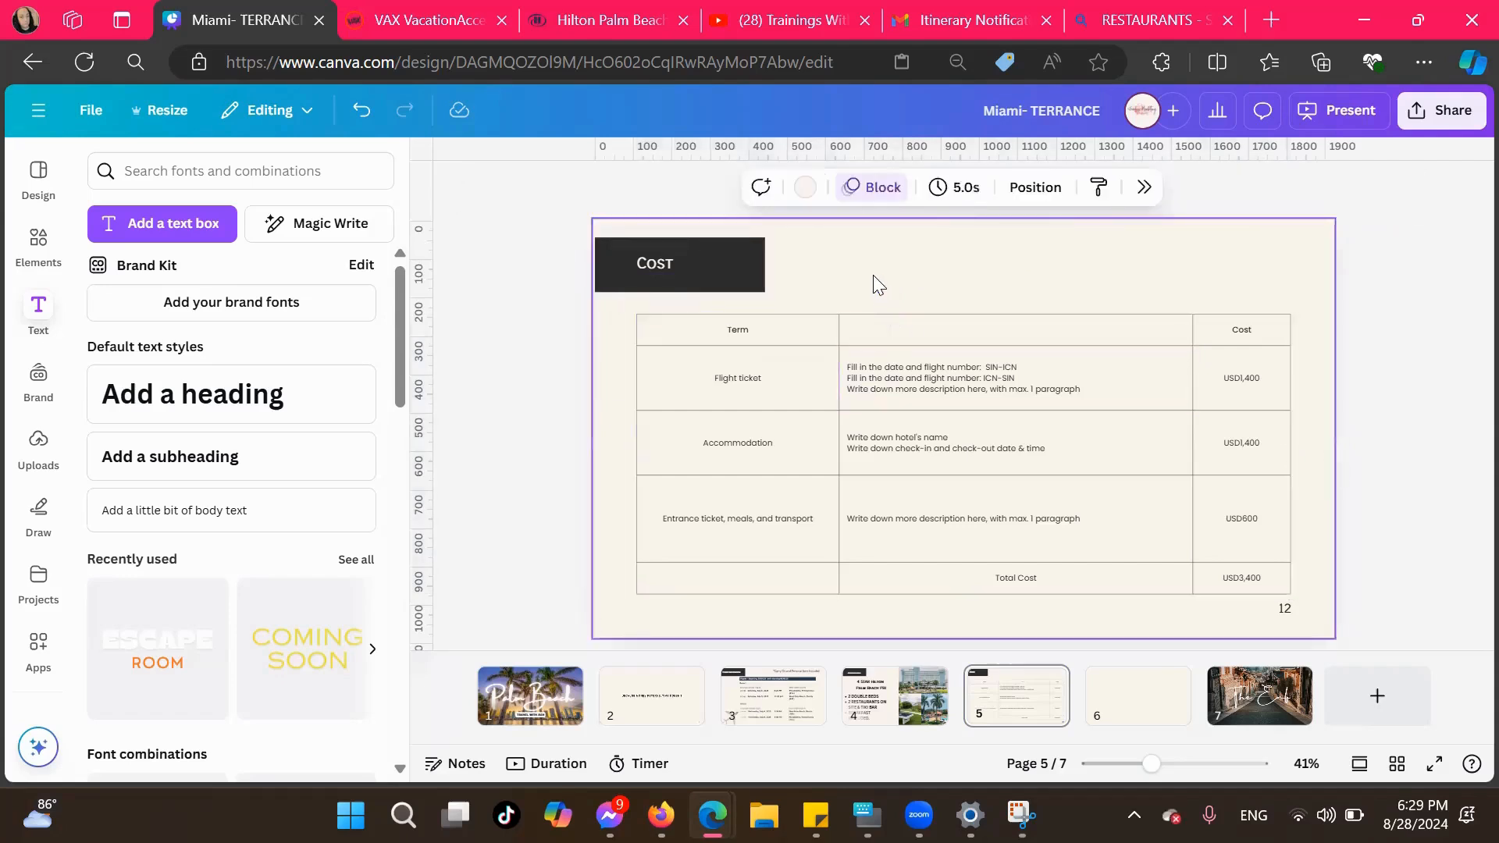
# Delete the entire template cost table from page 5
pyautogui.click(866, 331)
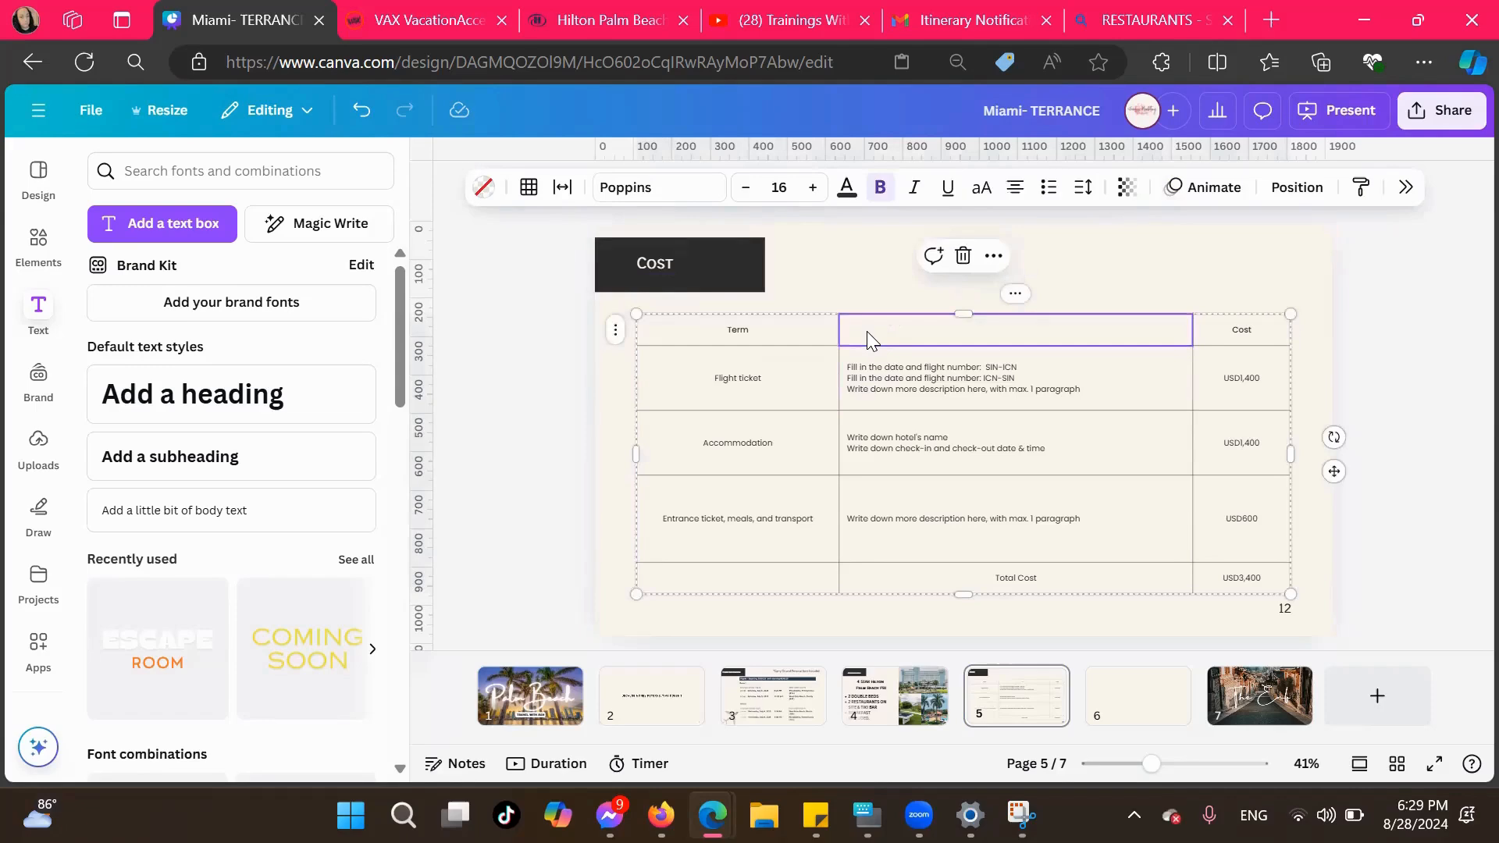
pyautogui.click(964, 256)
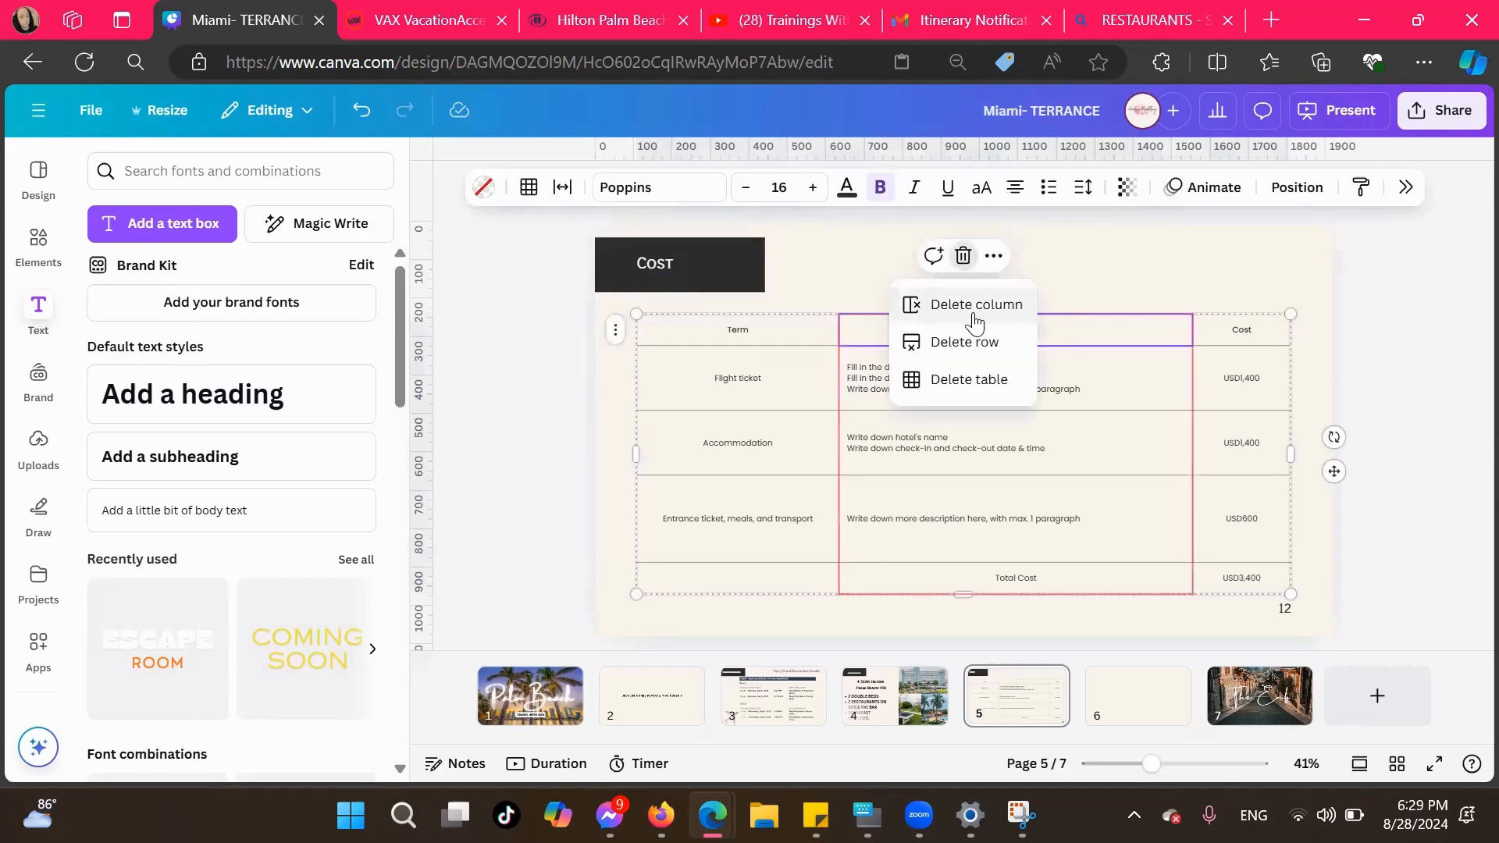
pyautogui.click(965, 386)
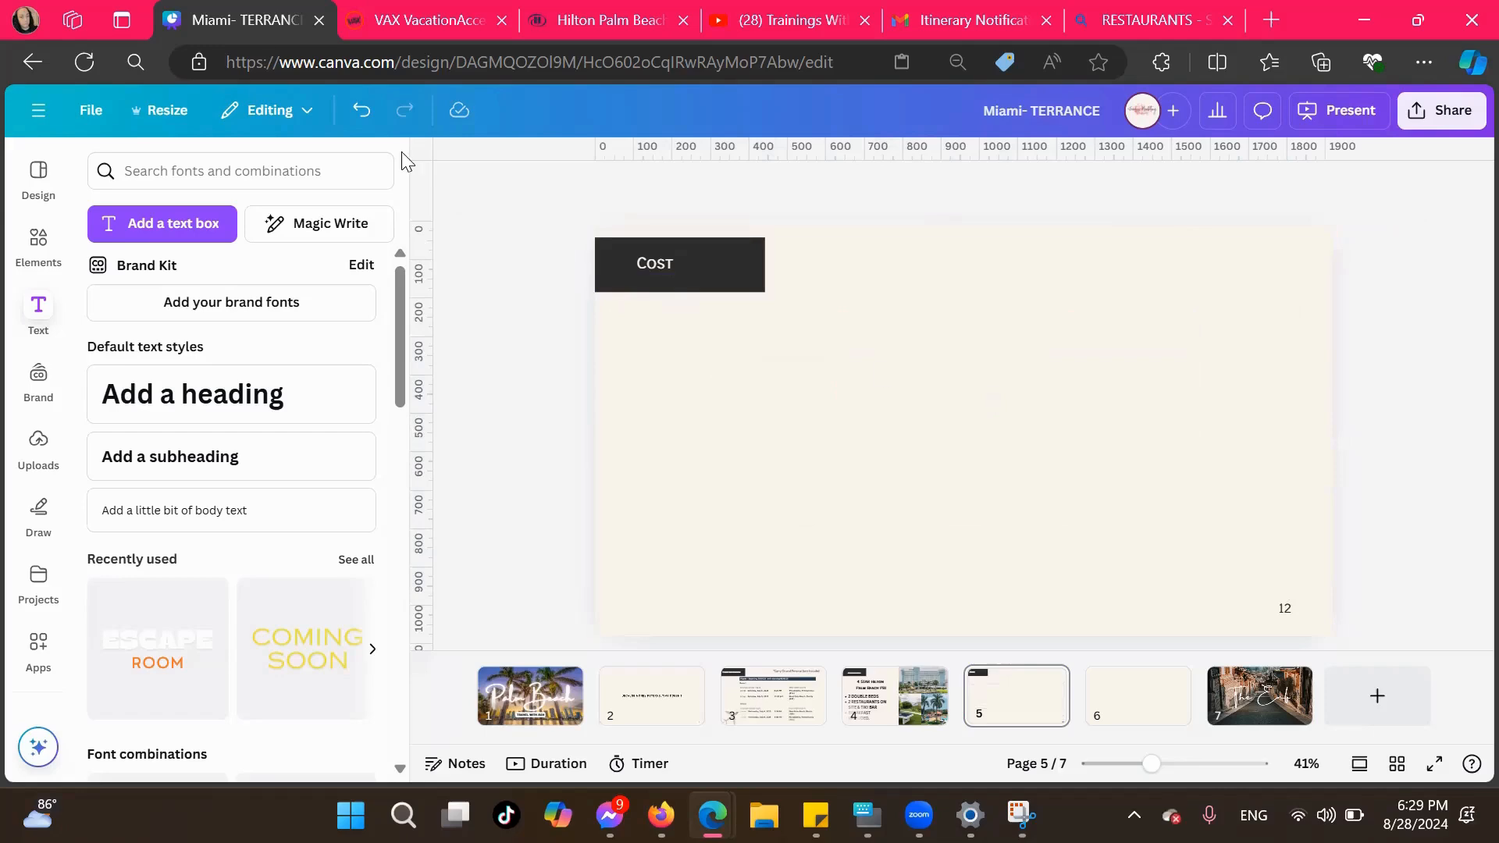
# In the VAX VacationAccess quote, copy the Payment Information rows from Total Amount of Payments through Full Payment Due
pyautogui.click(425, 17)
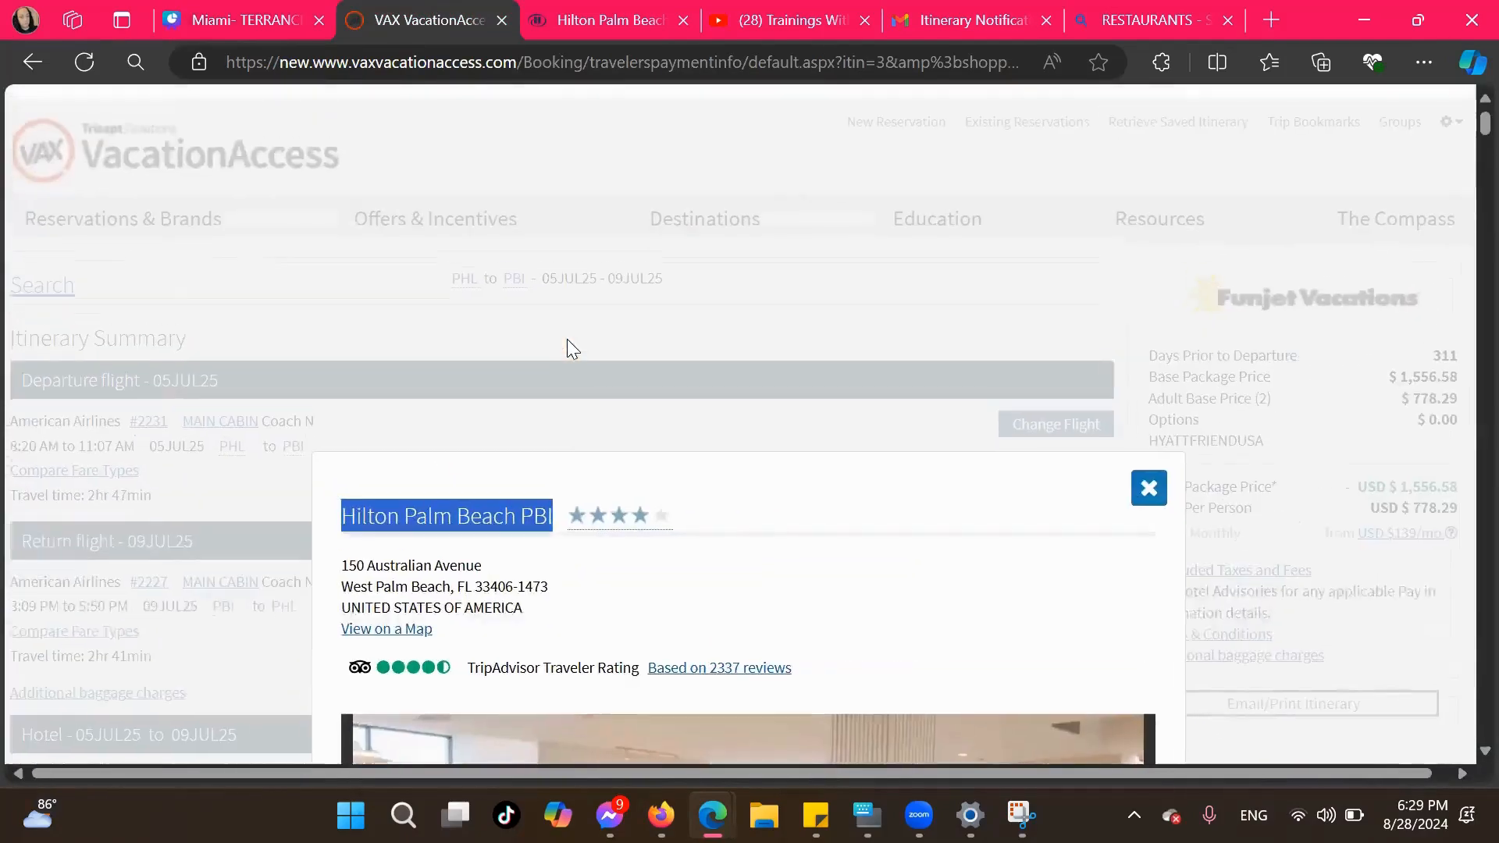
pyautogui.click(1150, 488)
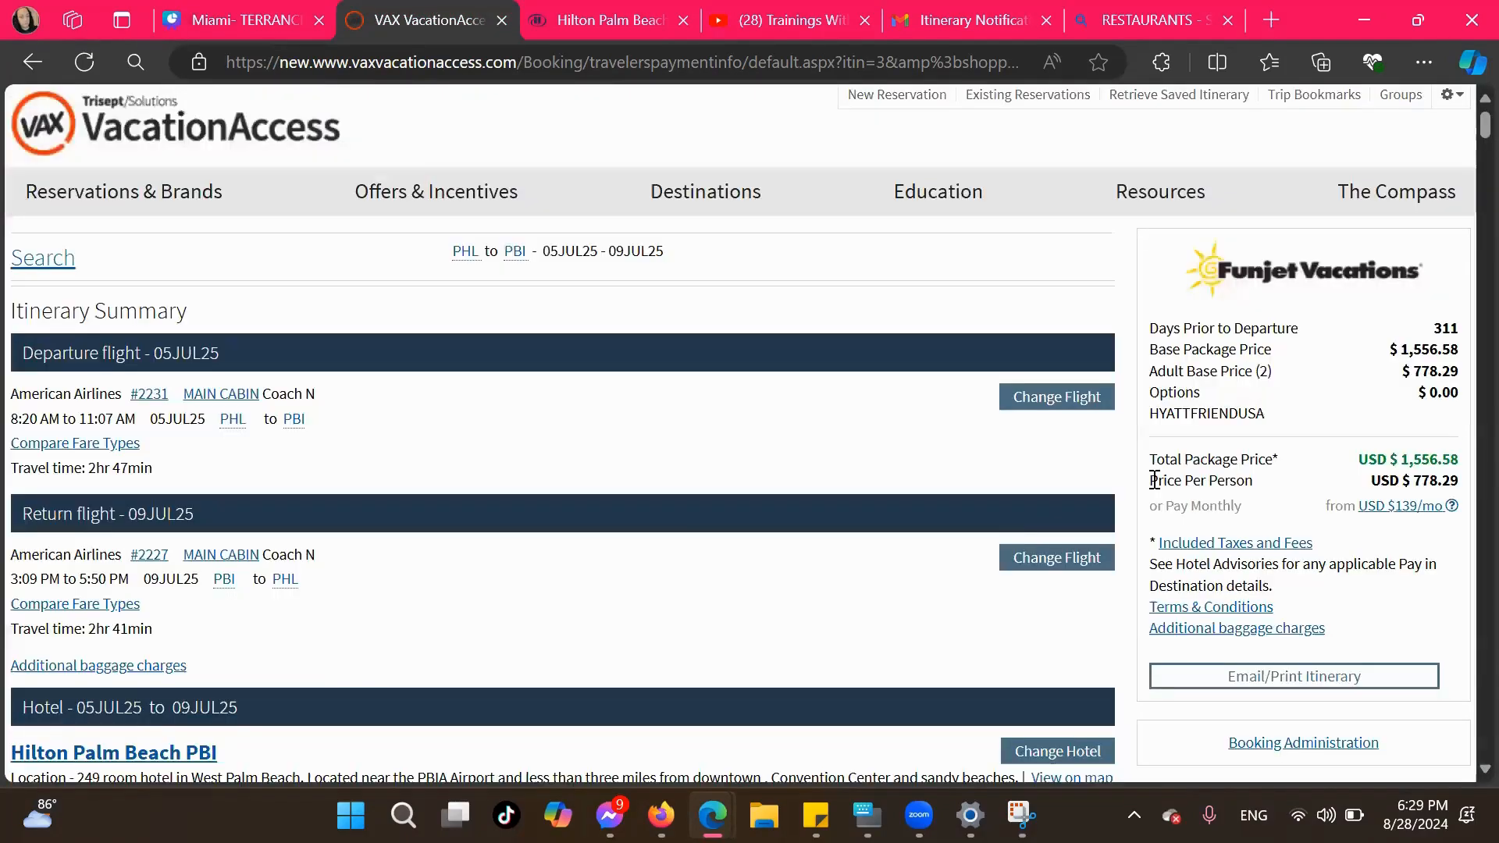
pyautogui.scroll(-10, 976, 603)
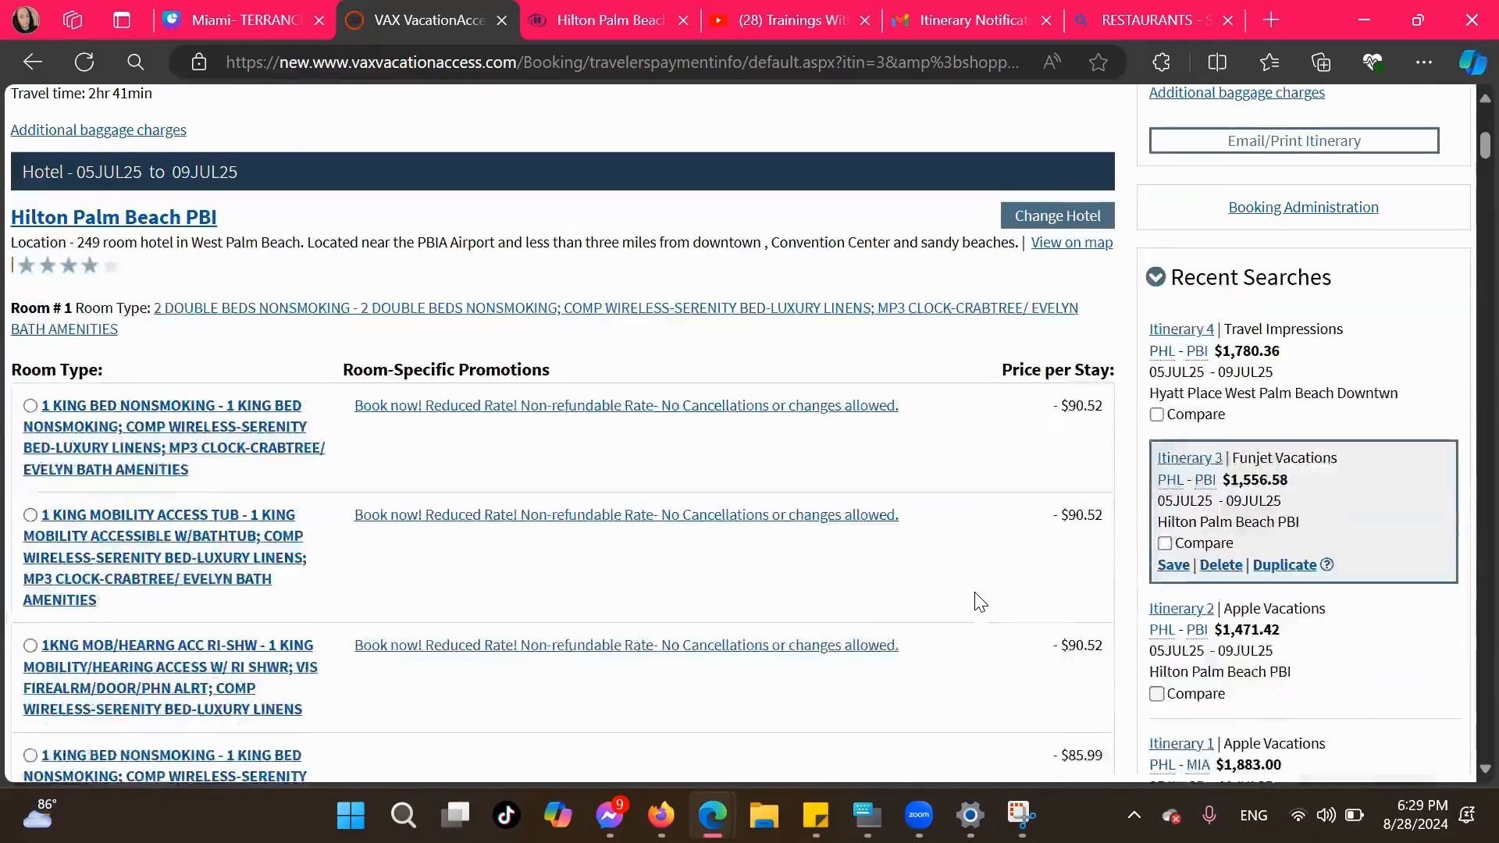
pyautogui.scroll(-15, 981, 603)
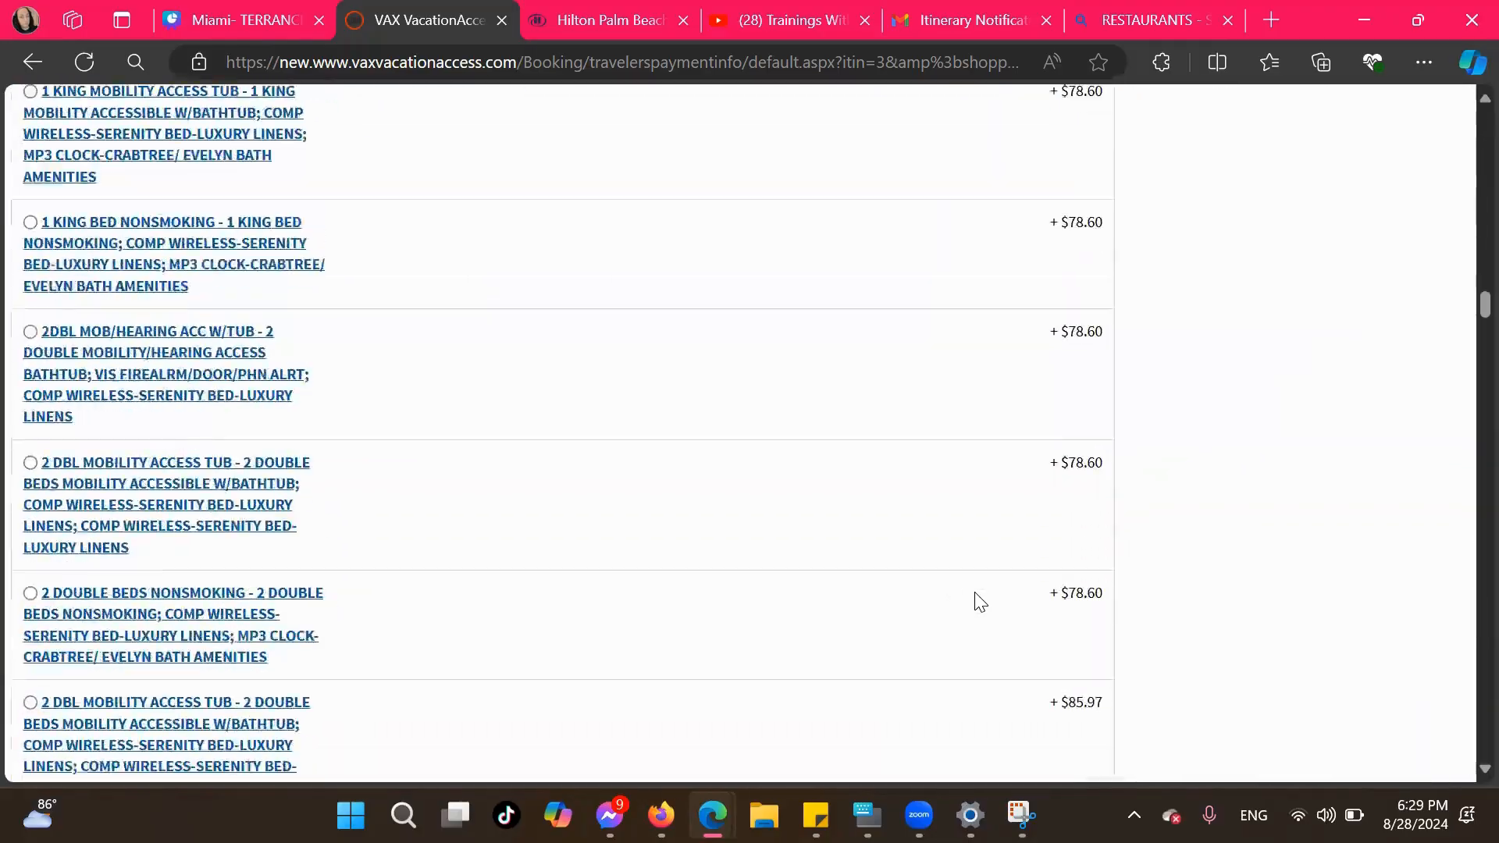
pyautogui.scroll(-20, 981, 603)
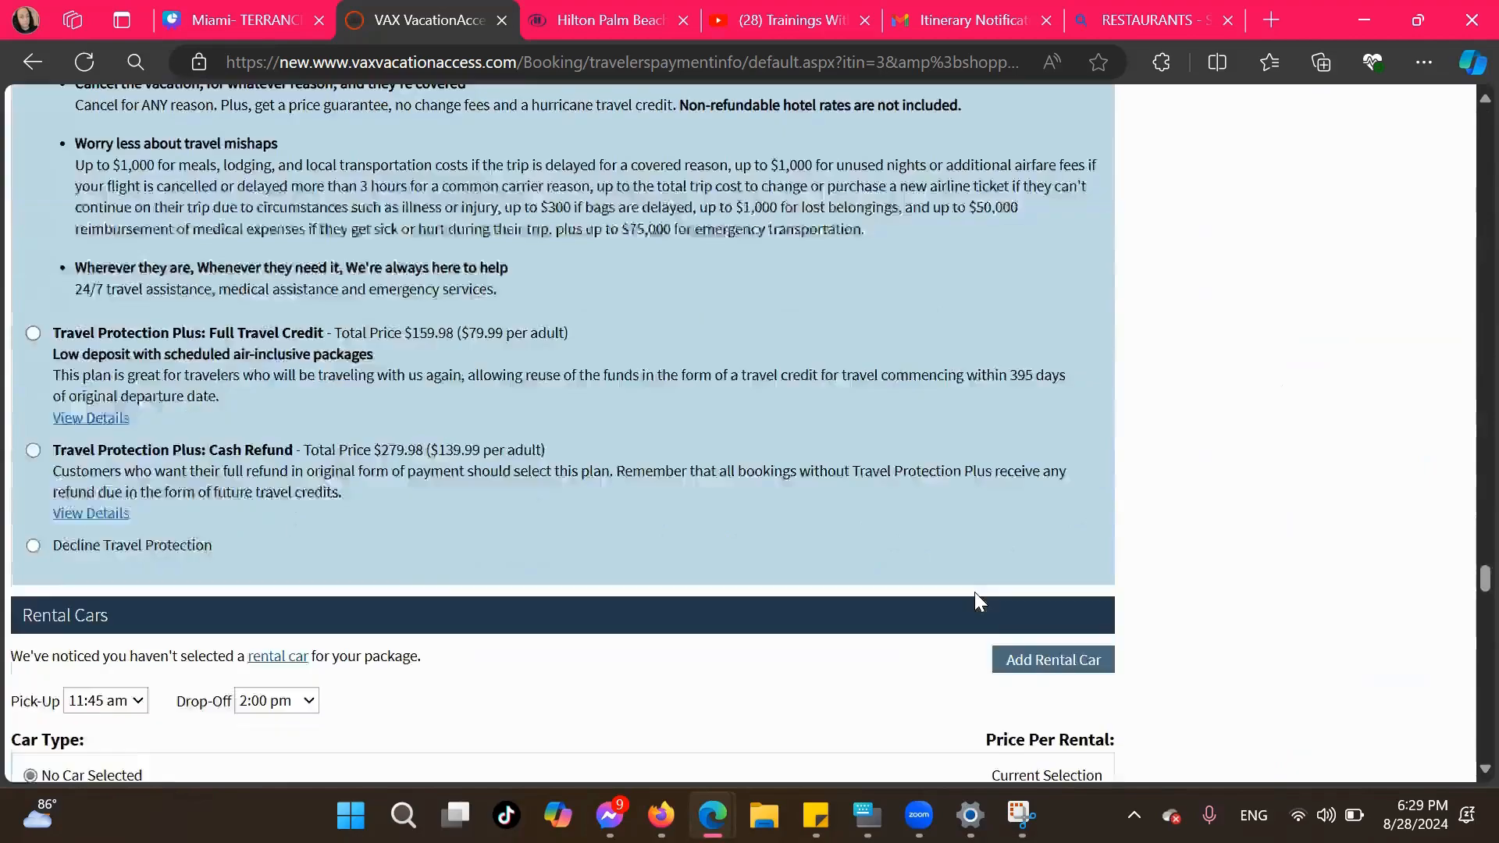
pyautogui.scroll(15, 976, 592)
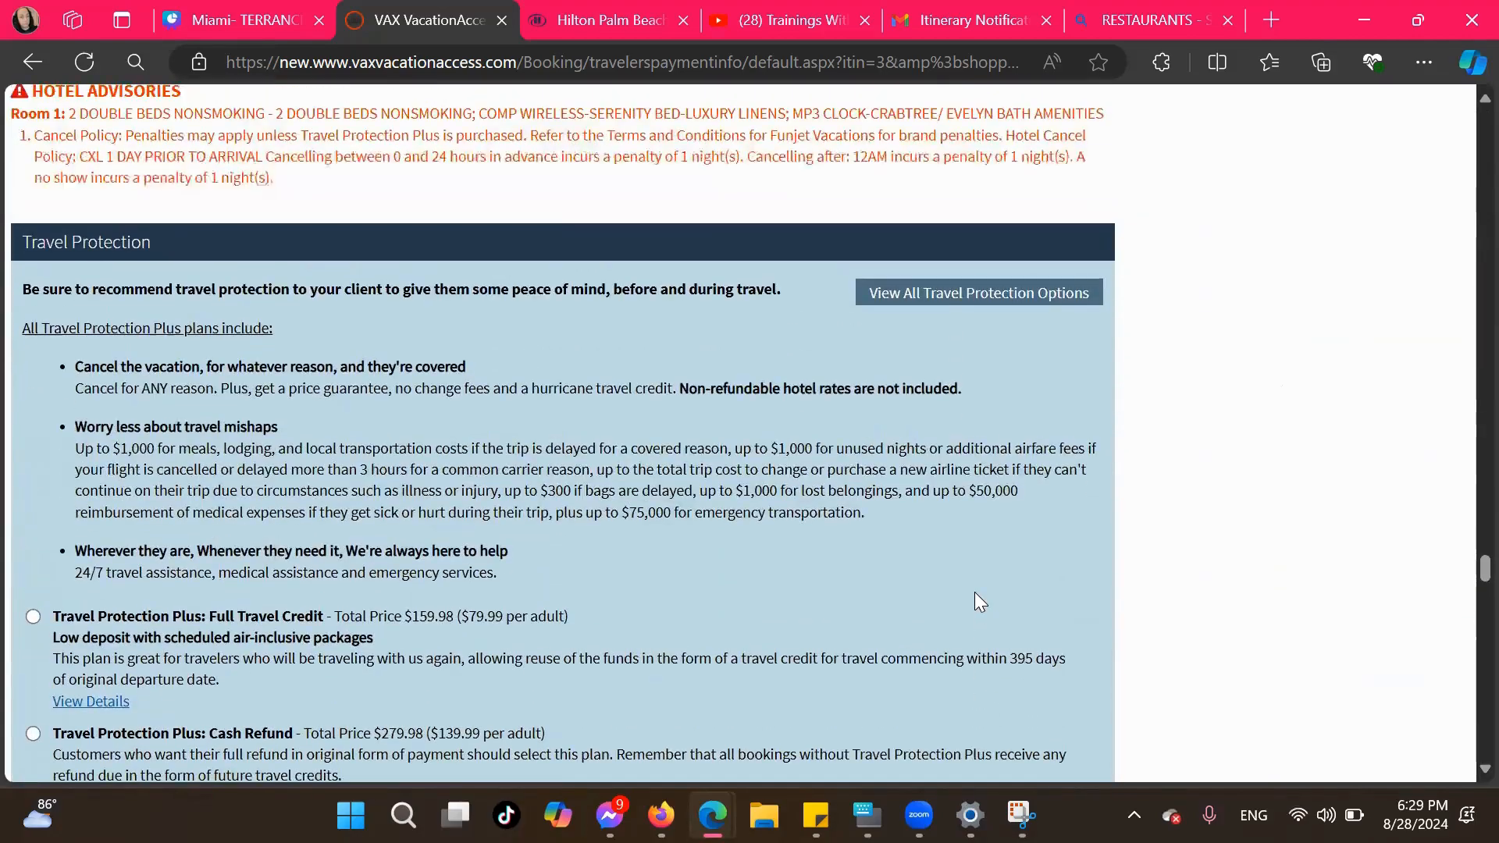
pyautogui.scroll(-20, 974, 591)
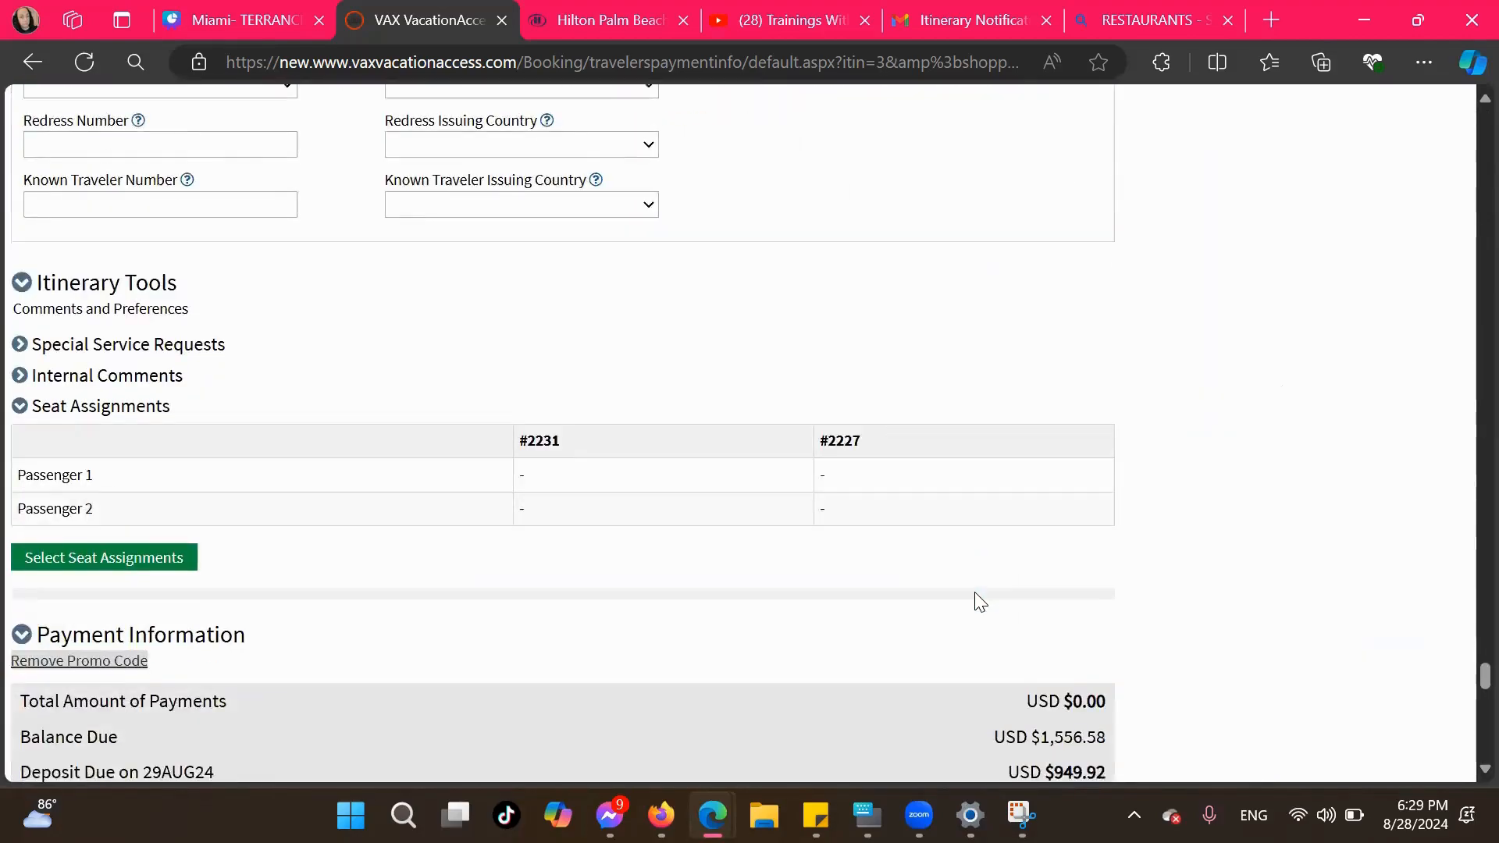
pyautogui.scroll(-1, 974, 601)
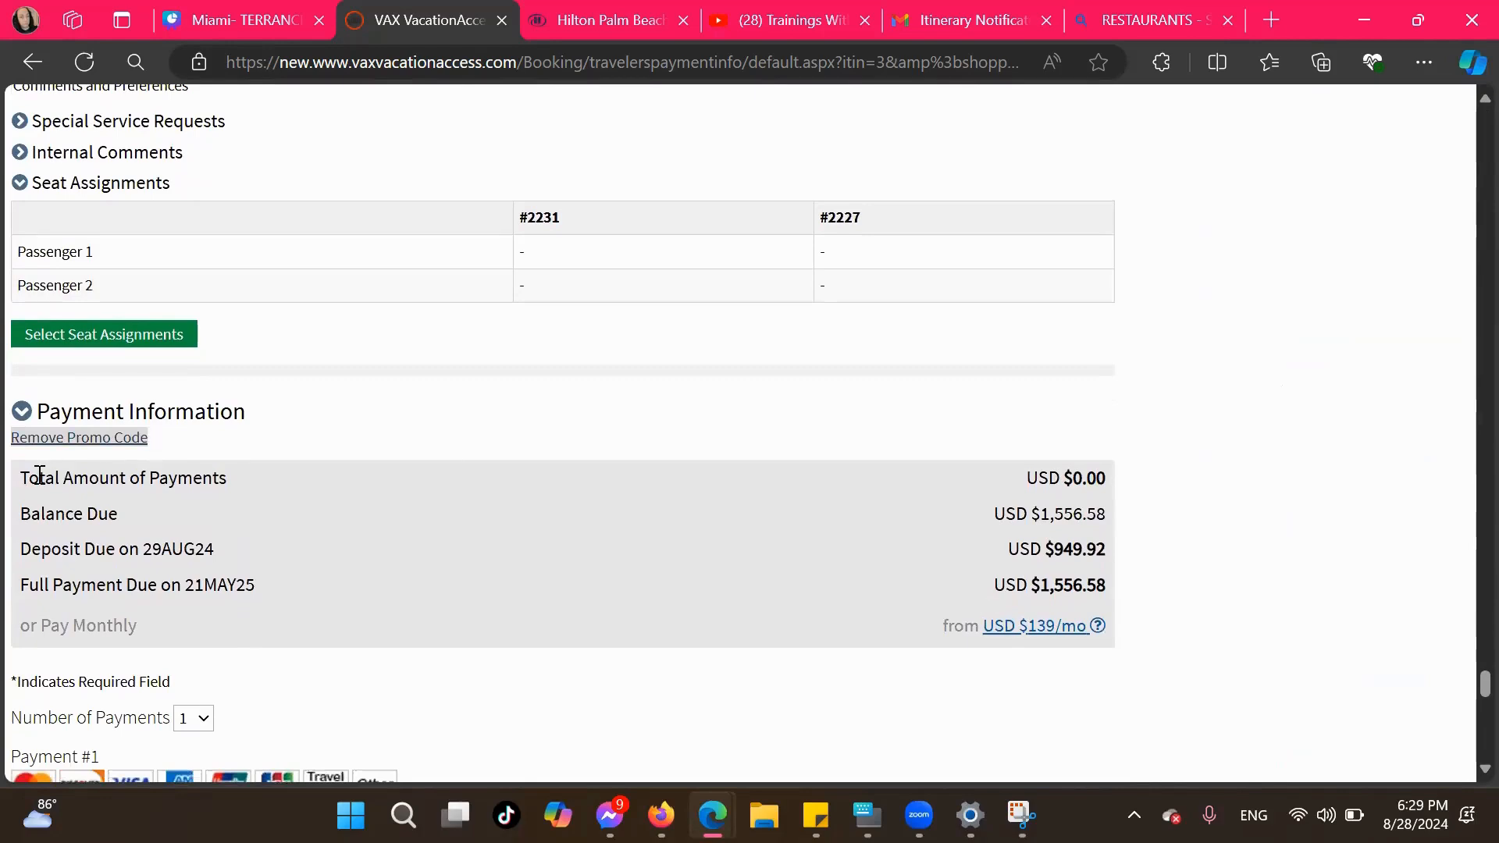
pyautogui.moveTo(121, 514); pyautogui.dragTo(1108, 590)
pyautogui.hotkey('ctrl', 'c')
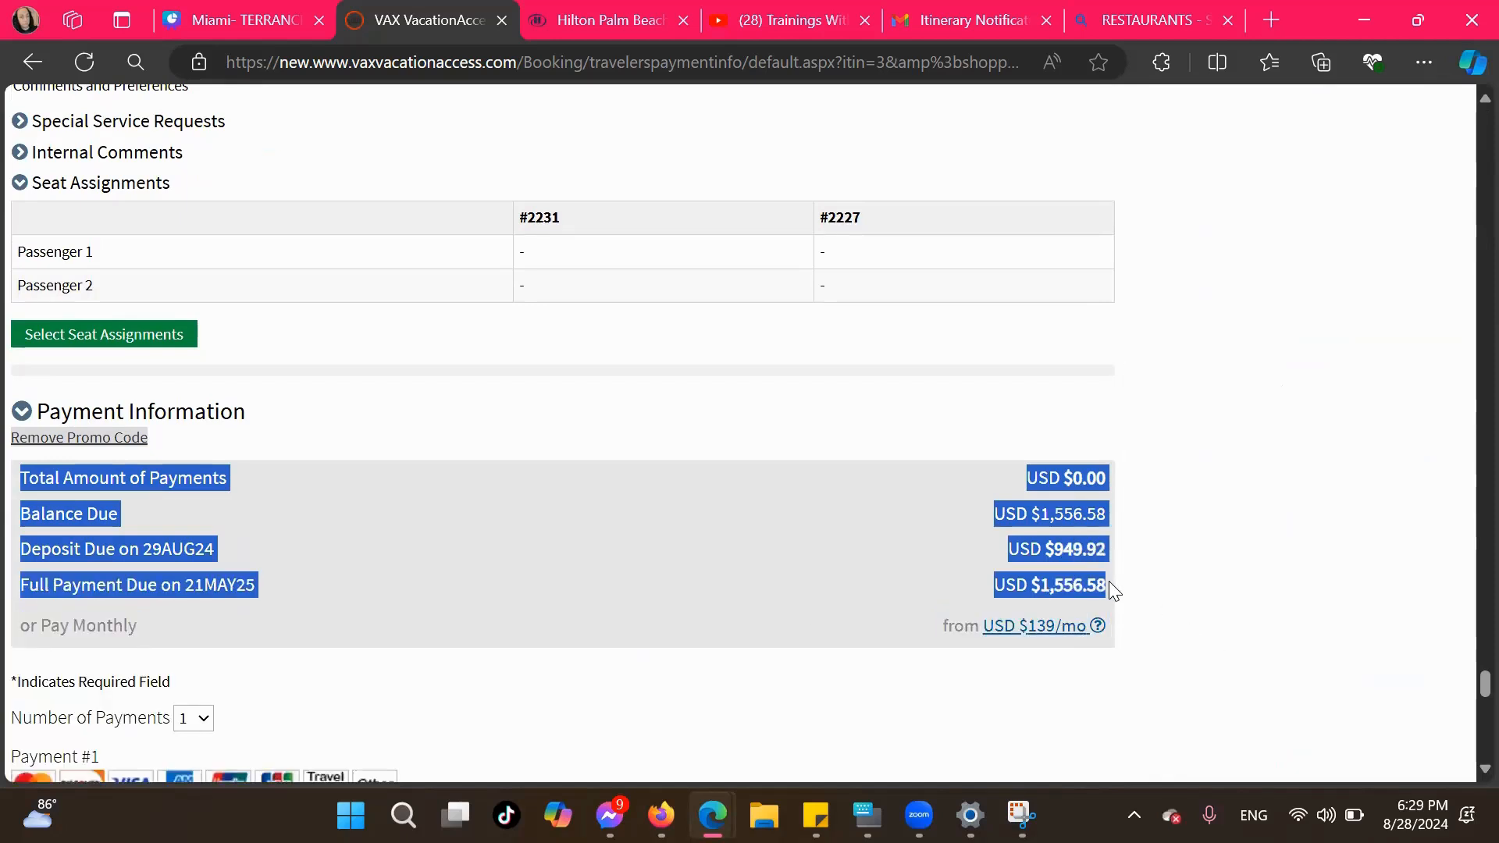
# Paste the copied payment rows onto the Canva Cost page as a table and widen it toward the page's right edge
pyautogui.click(200, 5)
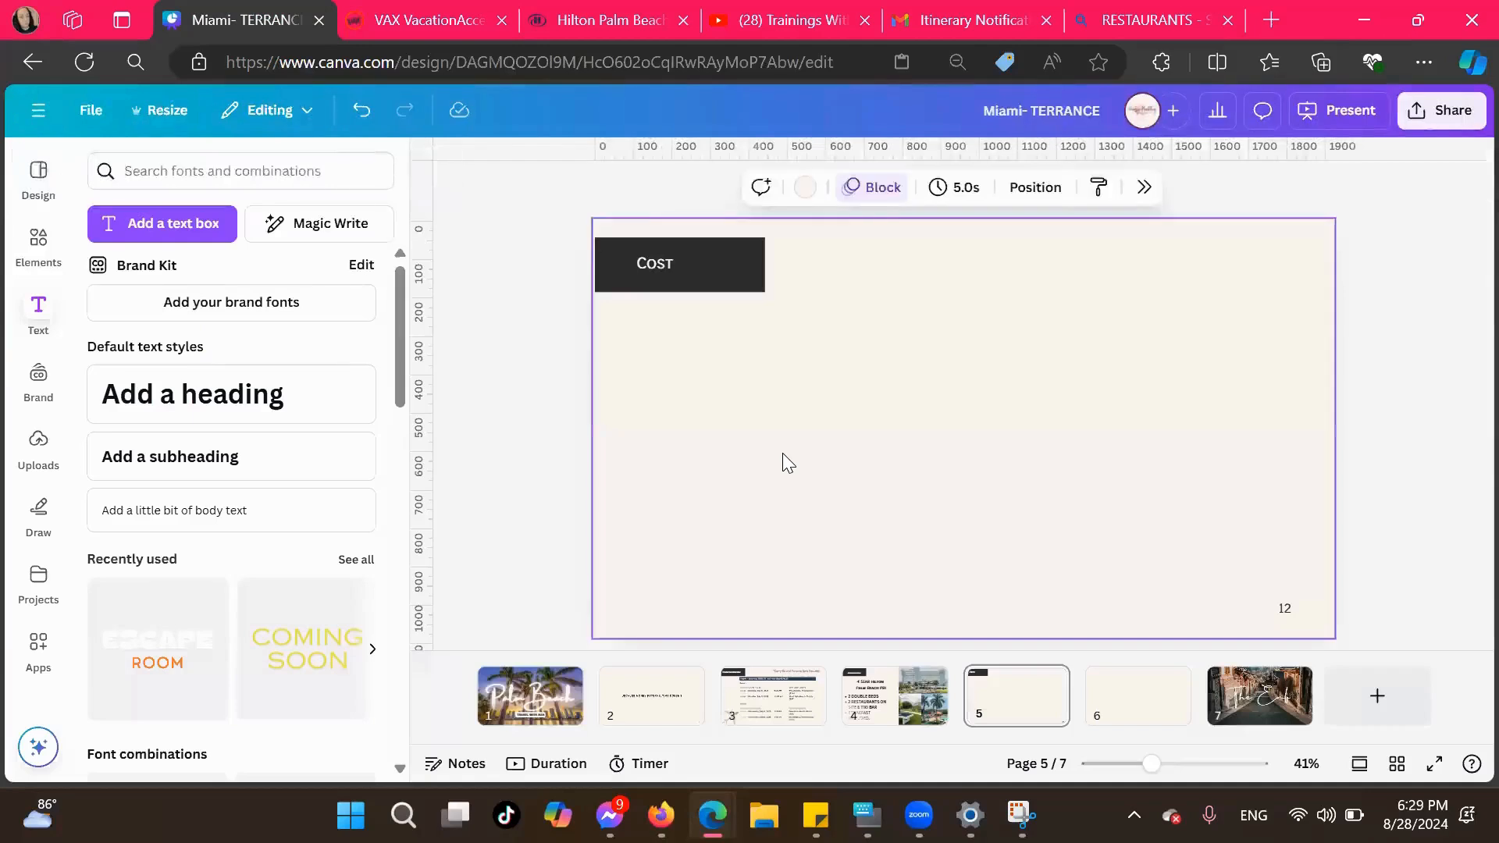
pyautogui.hotkey('ctrl', 'v')
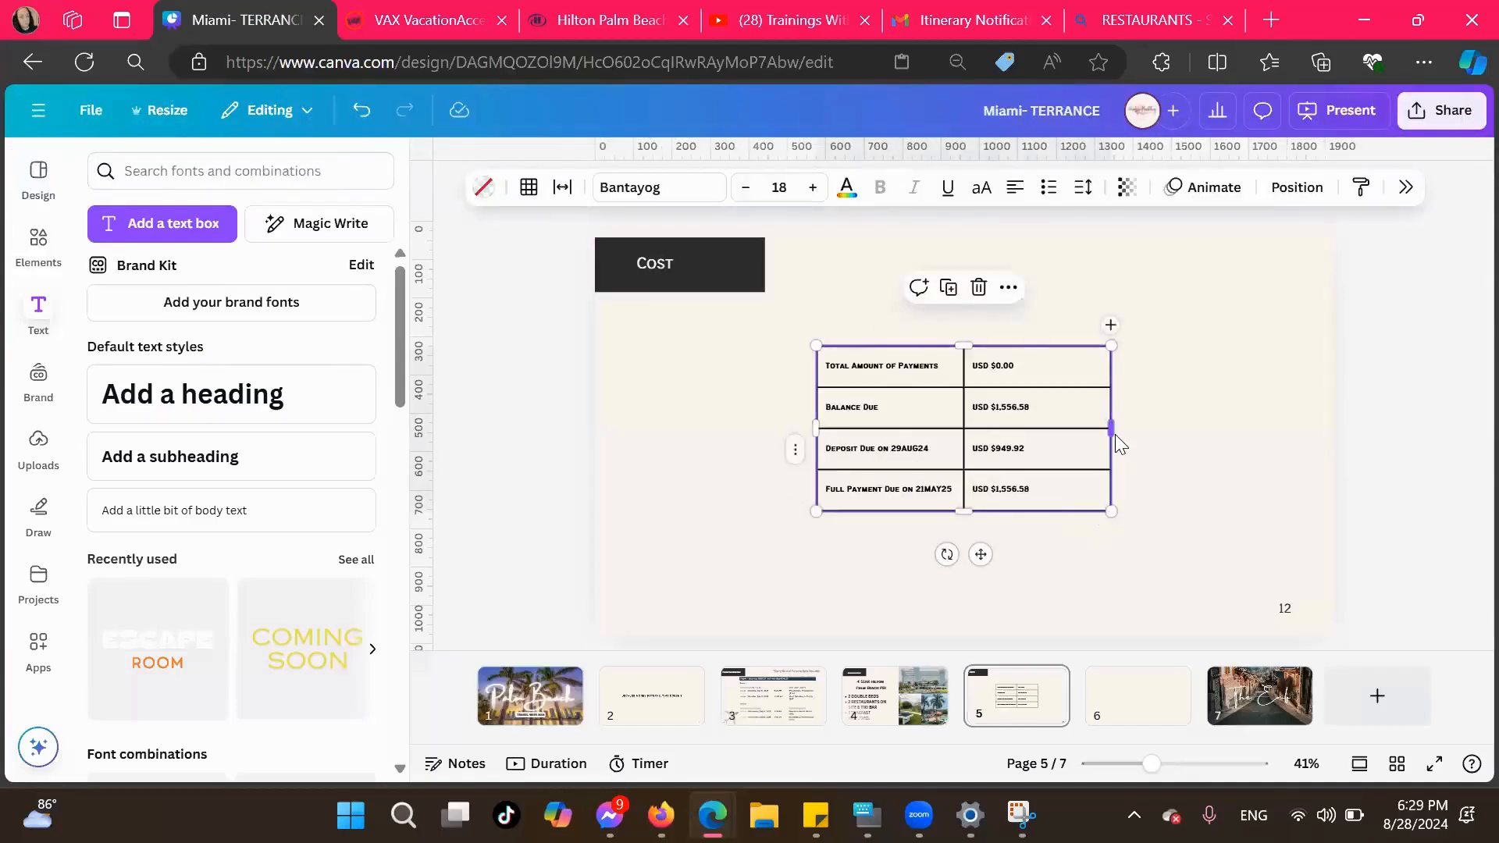
pyautogui.moveTo(1112, 429); pyautogui.dragTo(1287, 462)
# Delete the Total Amount of Payments row and enlarge the table to span most of the page width
pyautogui.click(1054, 362)
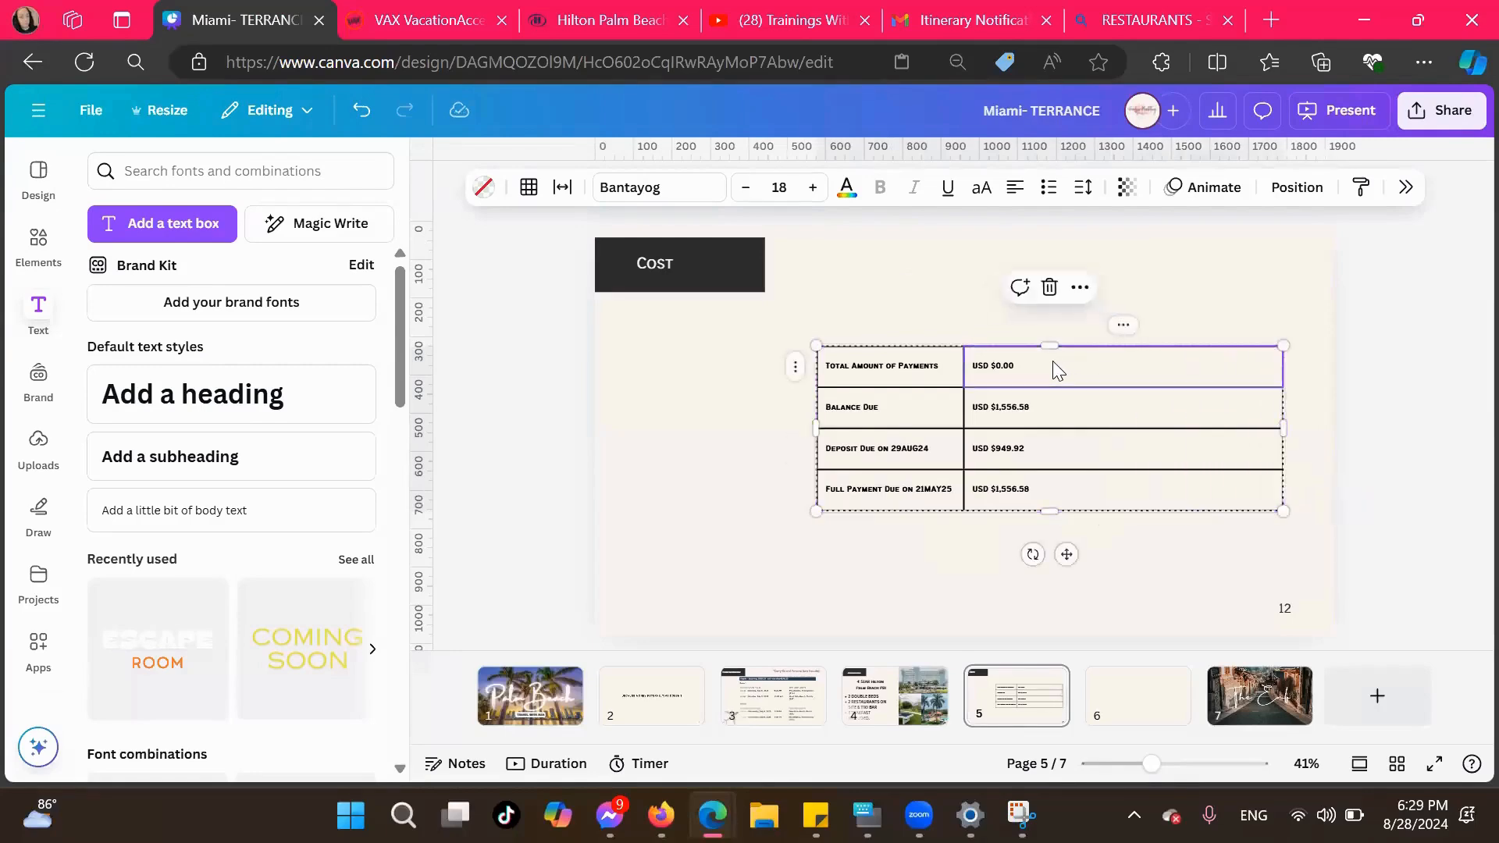
pyautogui.rightClick(1038, 362)
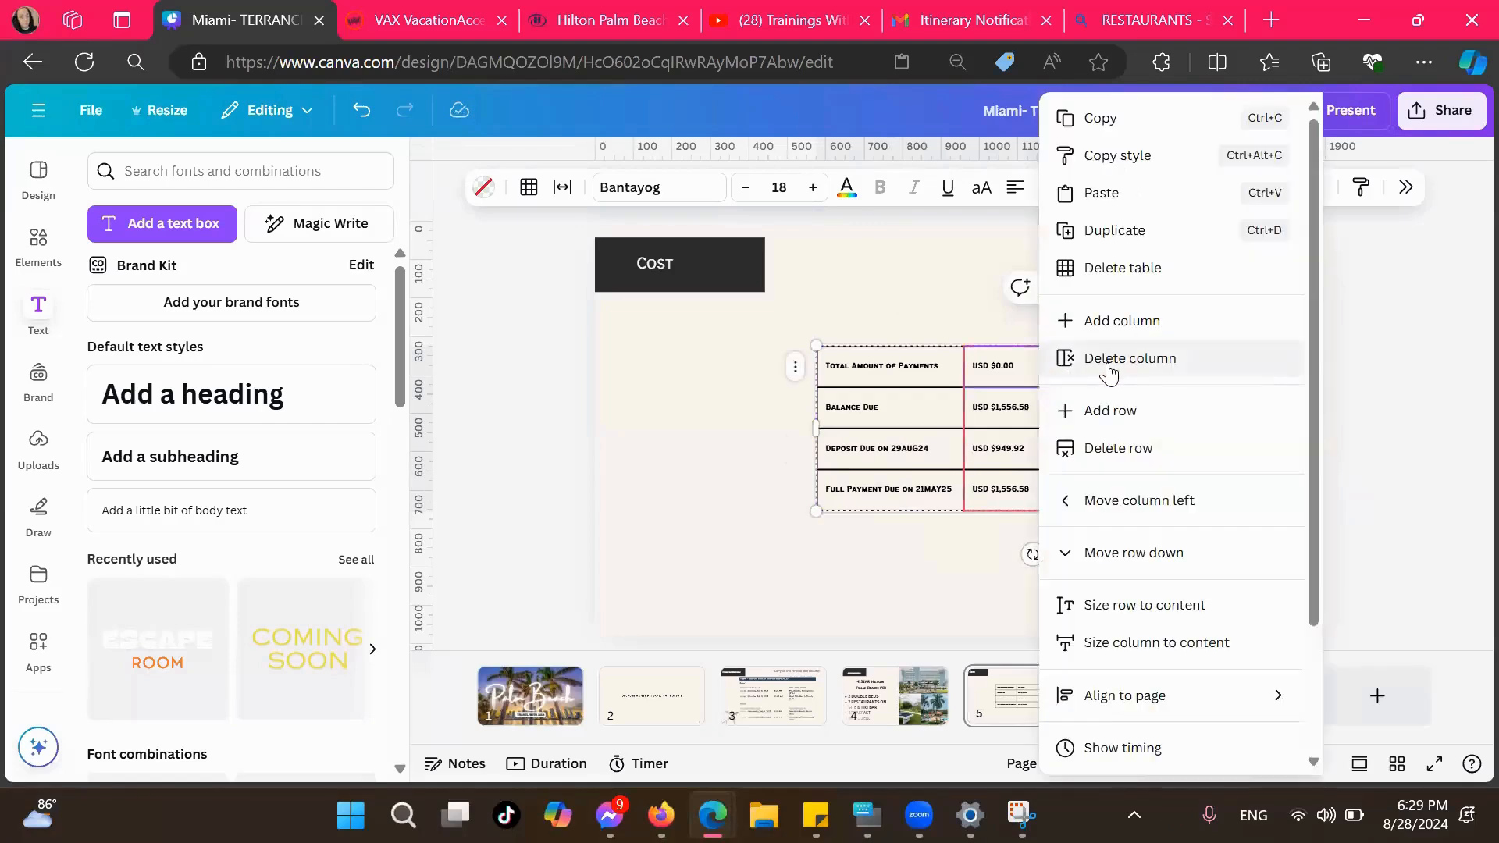
pyautogui.click(1106, 446)
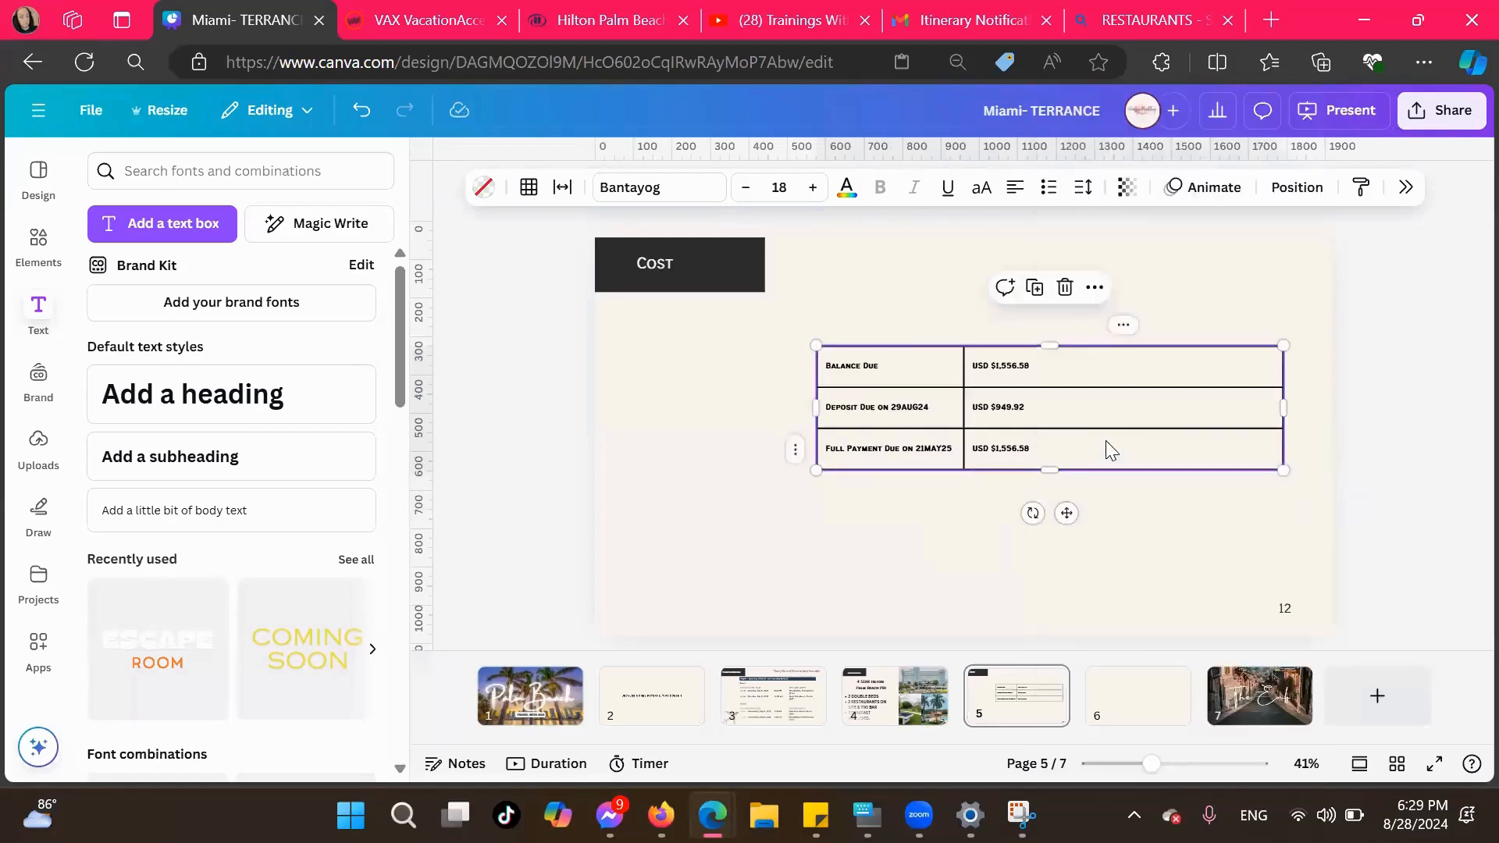
pyautogui.moveTo(816, 470); pyautogui.dragTo(643, 554)
# Append "- per person" to the Balance Due label in the table's first row
pyautogui.click(932, 410)
pyautogui.doubleClick(901, 394)
pyautogui.click(763, 391)
pyautogui.click(706, 380)
pyautogui.click(713, 379)
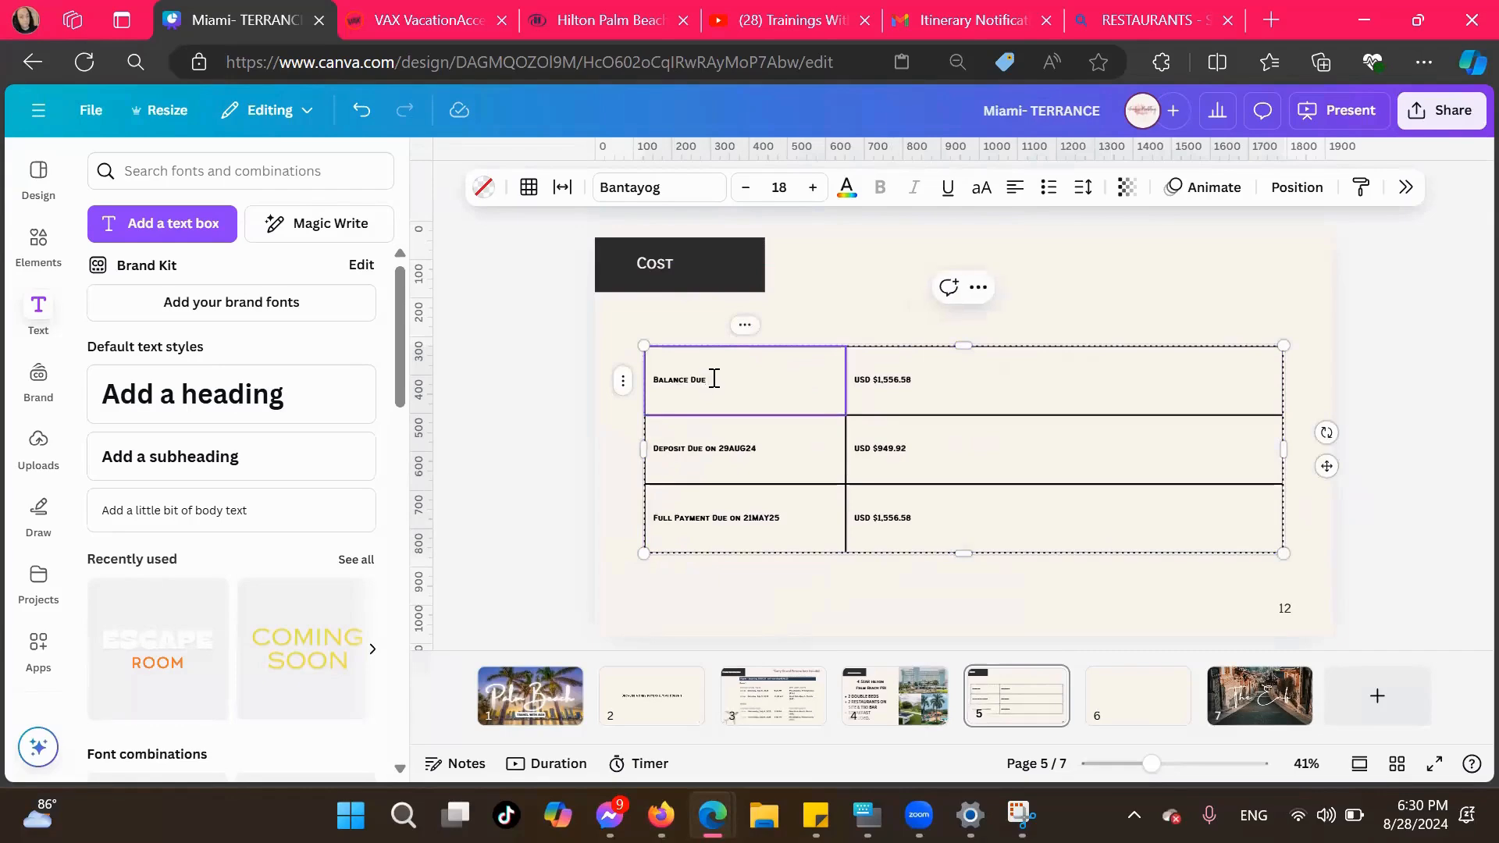
pyautogui.press('Home')
pyautogui.click(712, 378)
pyautogui.write('- per person')
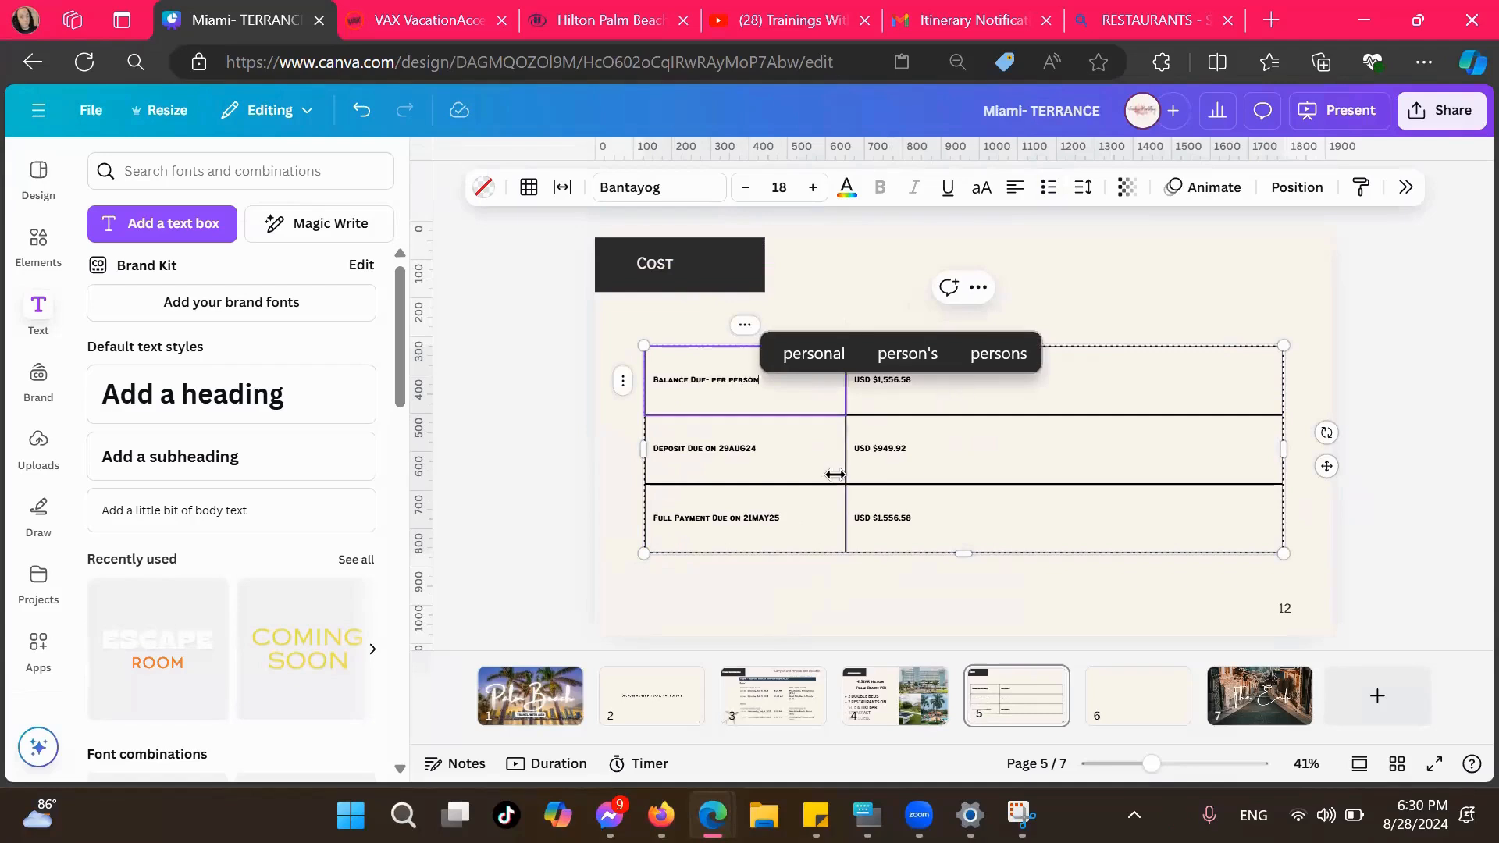
# Append "- PER PERSON" to the "Deposit Due on 29AUG24" label in the second row
pyautogui.click(793, 449)
pyautogui.click(794, 450)
pyautogui.click(779, 447)
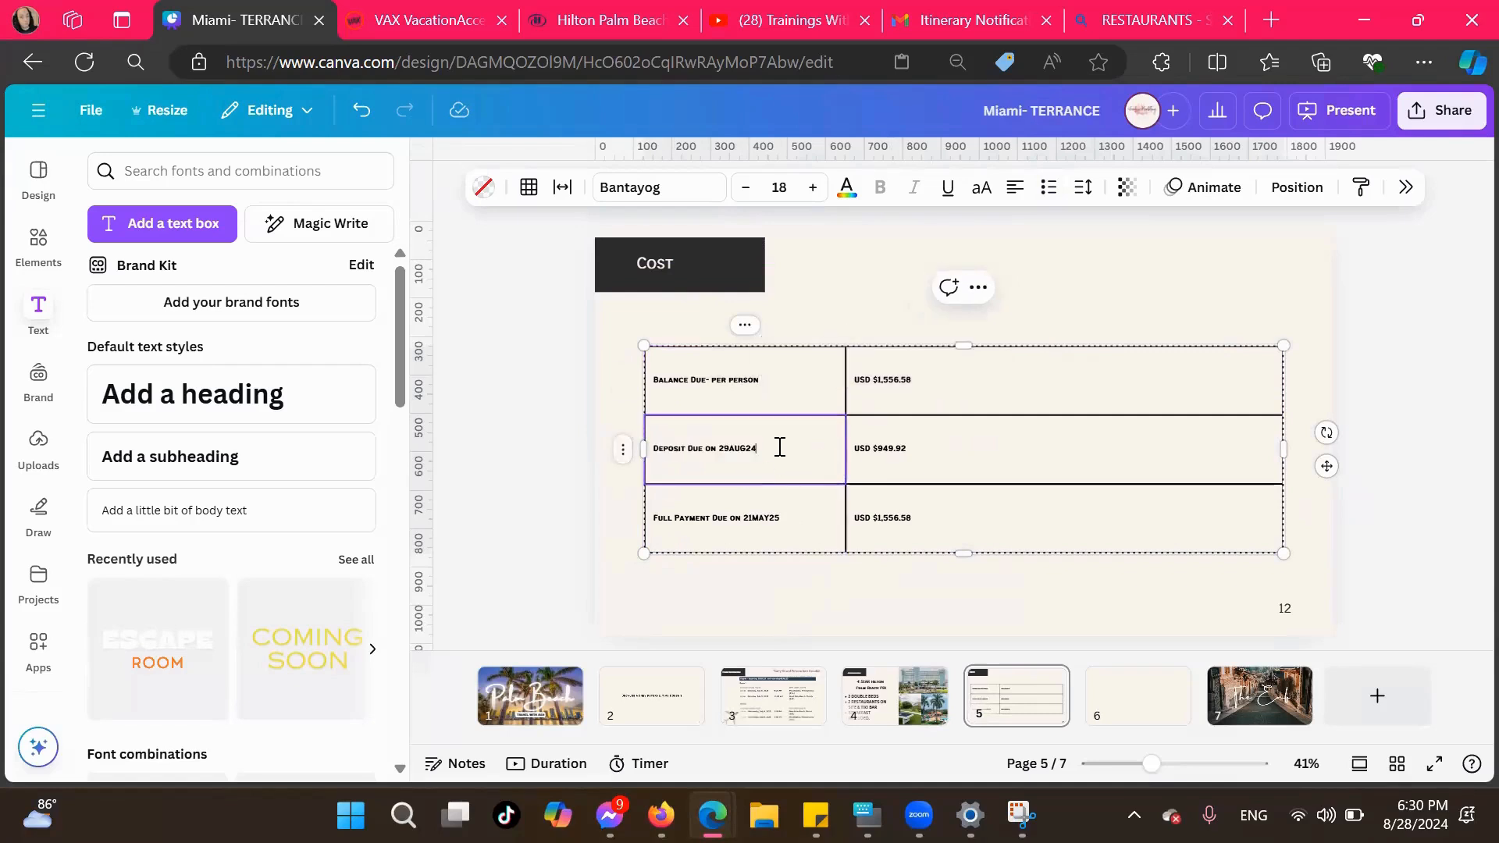
pyautogui.write('- per')
pyautogui.press('BackSpace')
pyautogui.press('BackSpace')
pyautogui.press('BackSpace')
pyautogui.write('PERS')
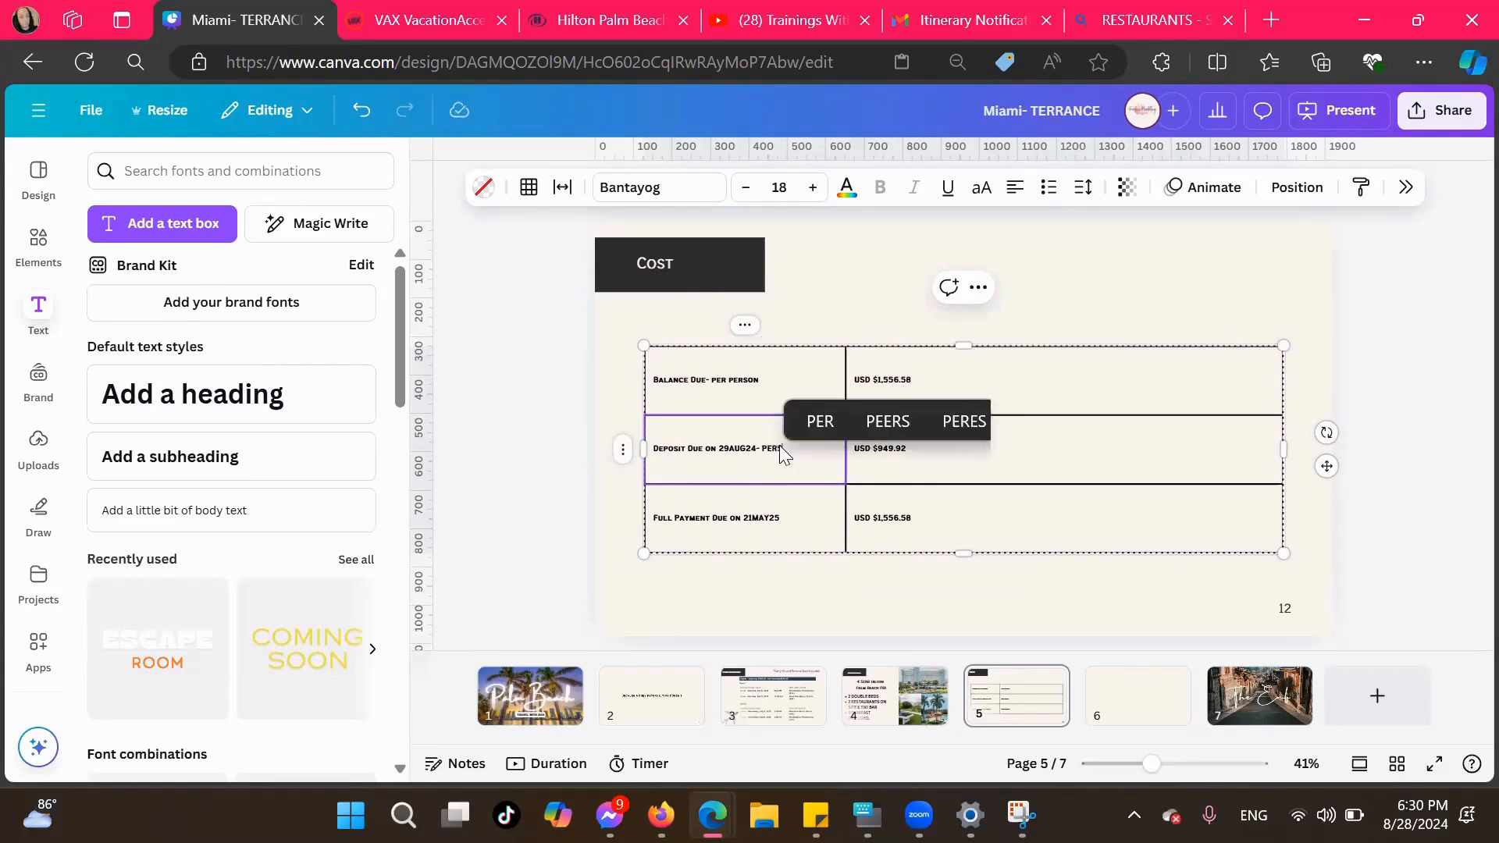
pyautogui.press('BackSpace')
pyautogui.write(' PERSON')
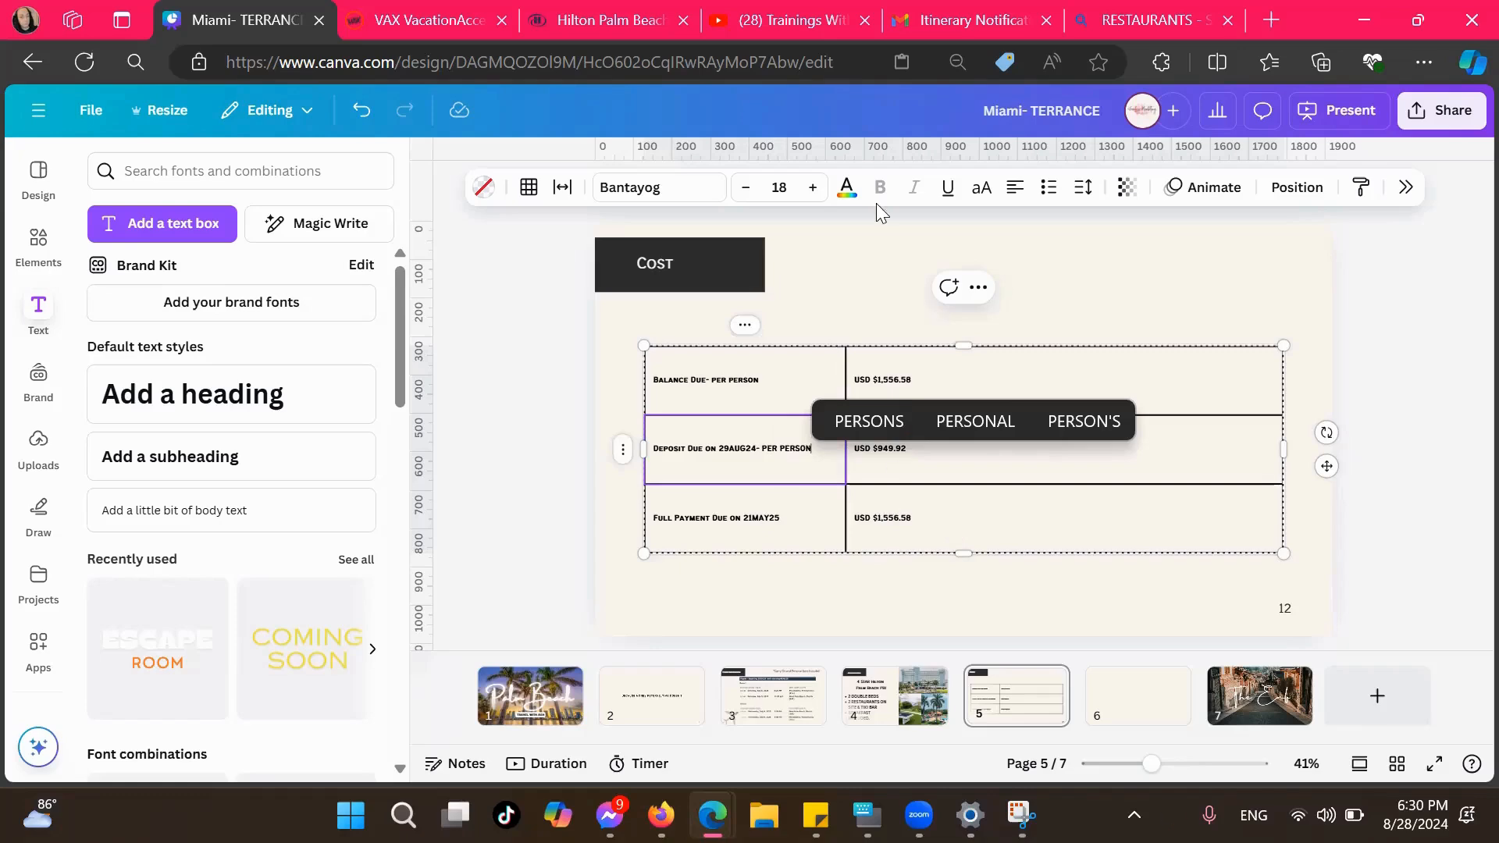
# Check the payment amounts in VAX VacationAccess and set the Balance Due amount on the Canva Cost page to USD $778.29
pyautogui.click(484, 11)
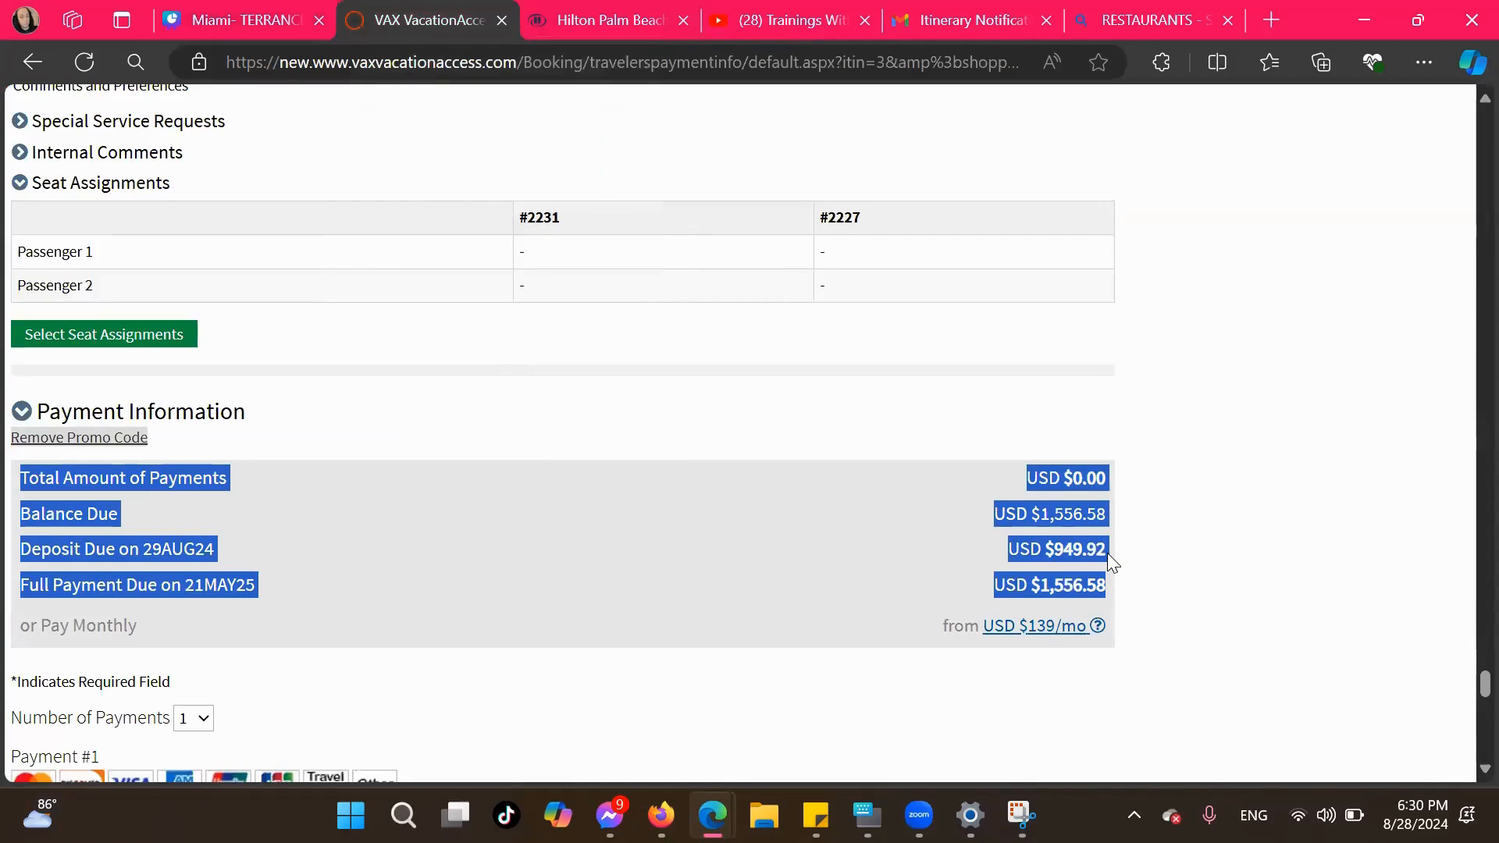
pyautogui.click(245, 8)
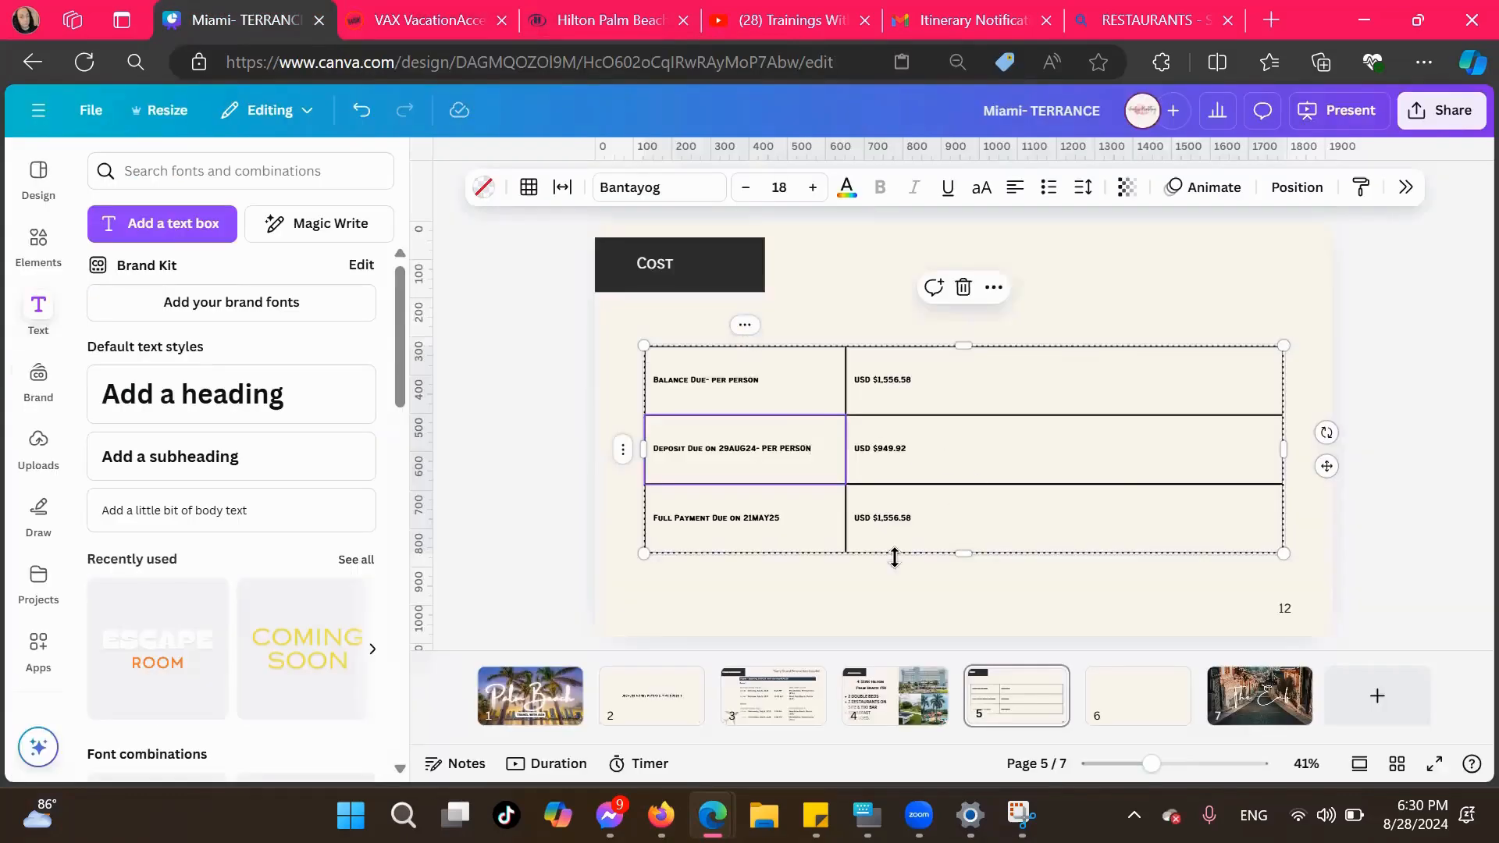
pyautogui.click(403, 815)
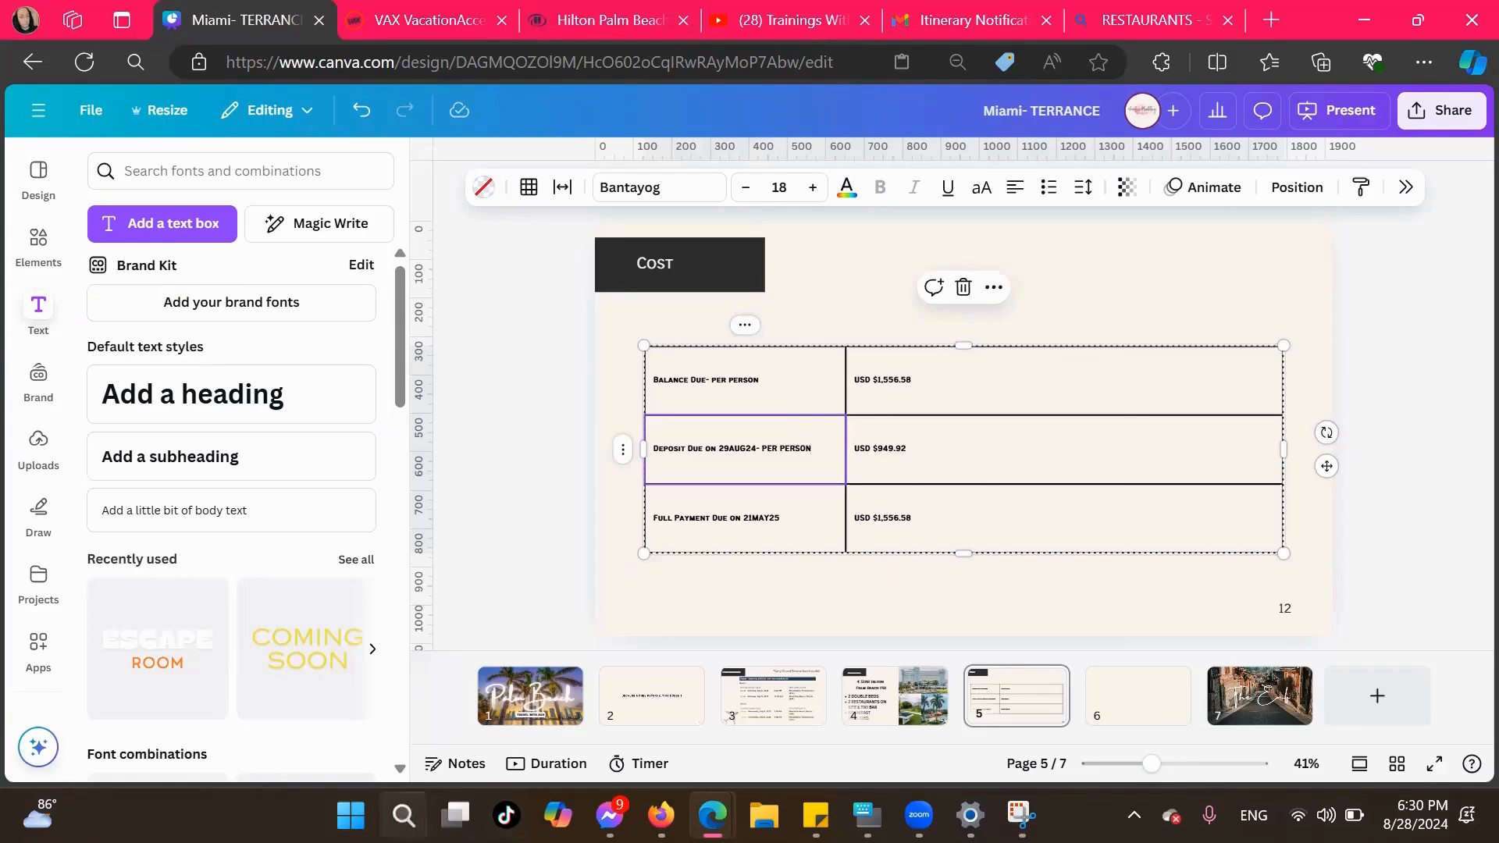
pyautogui.click(409, 804)
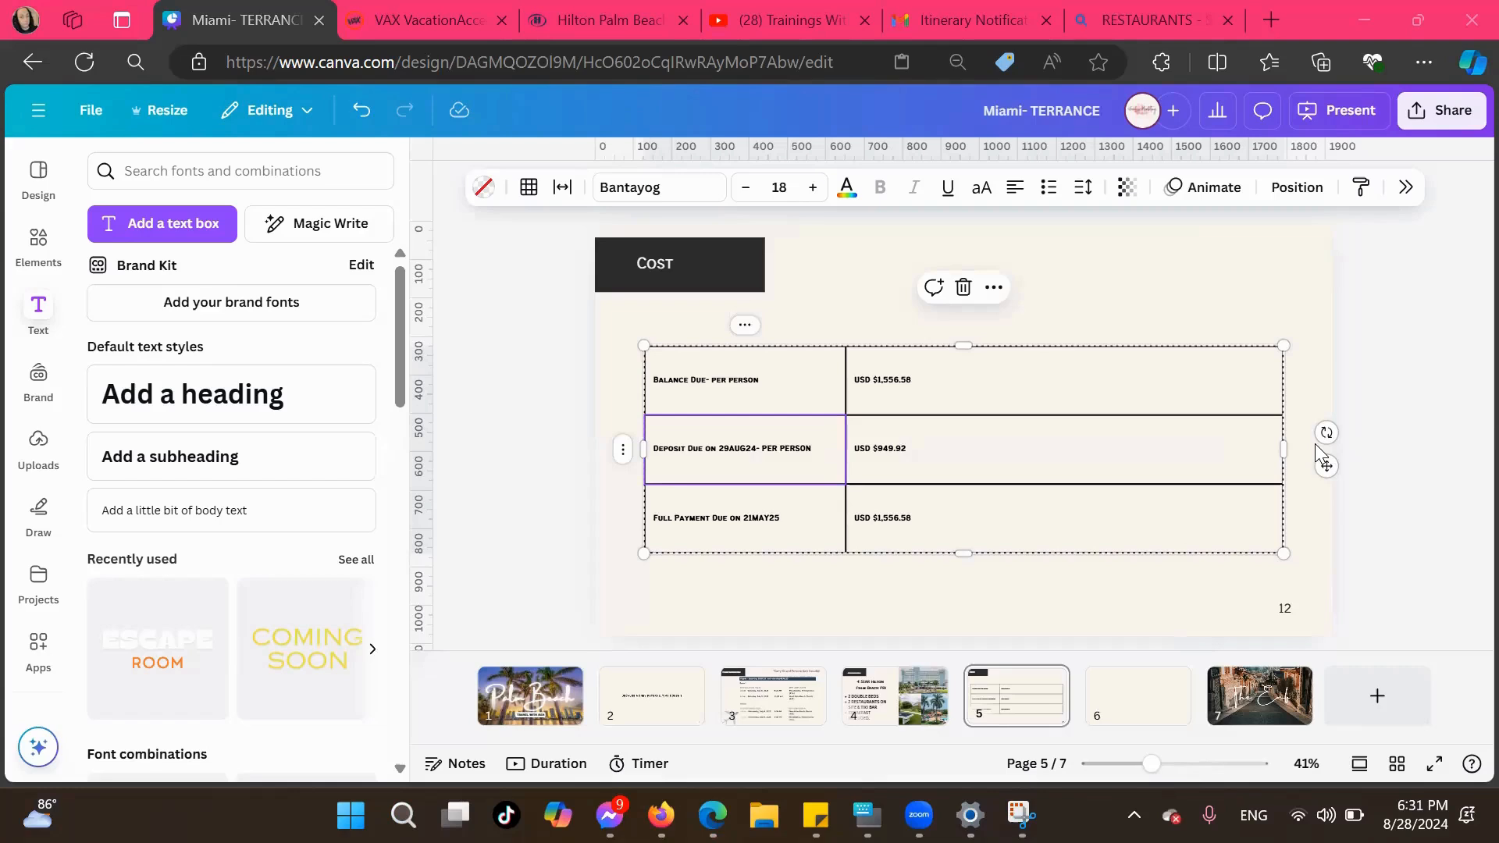
pyautogui.click(907, 383)
pyautogui.click(919, 388)
pyautogui.click(916, 381)
pyautogui.press('BackSpace')
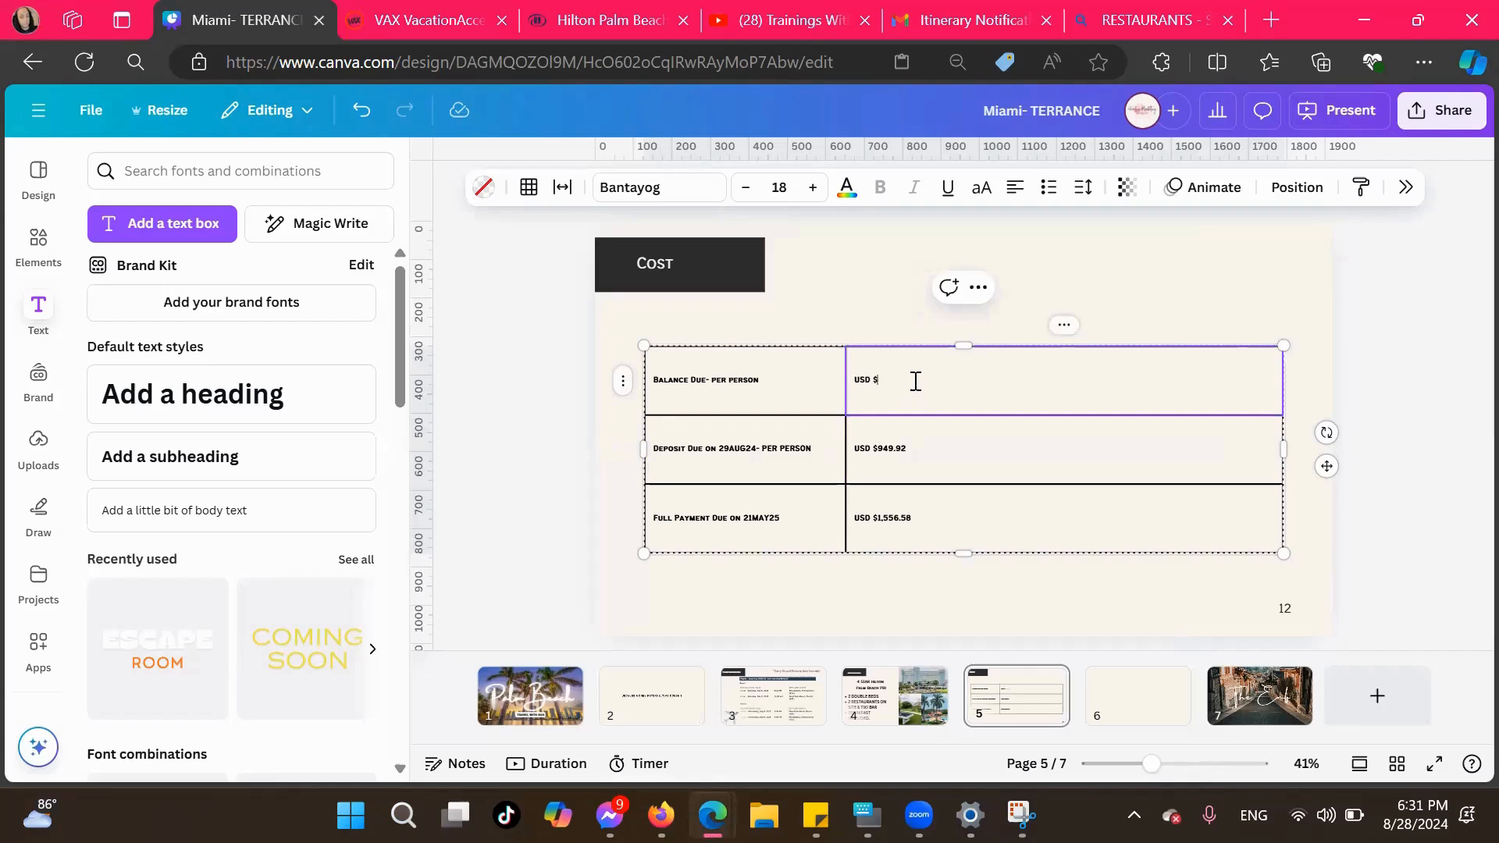
pyautogui.write('778.29')
# Set the per-person deposit amount in the table's second row to USD $474.96
pyautogui.click(925, 449)
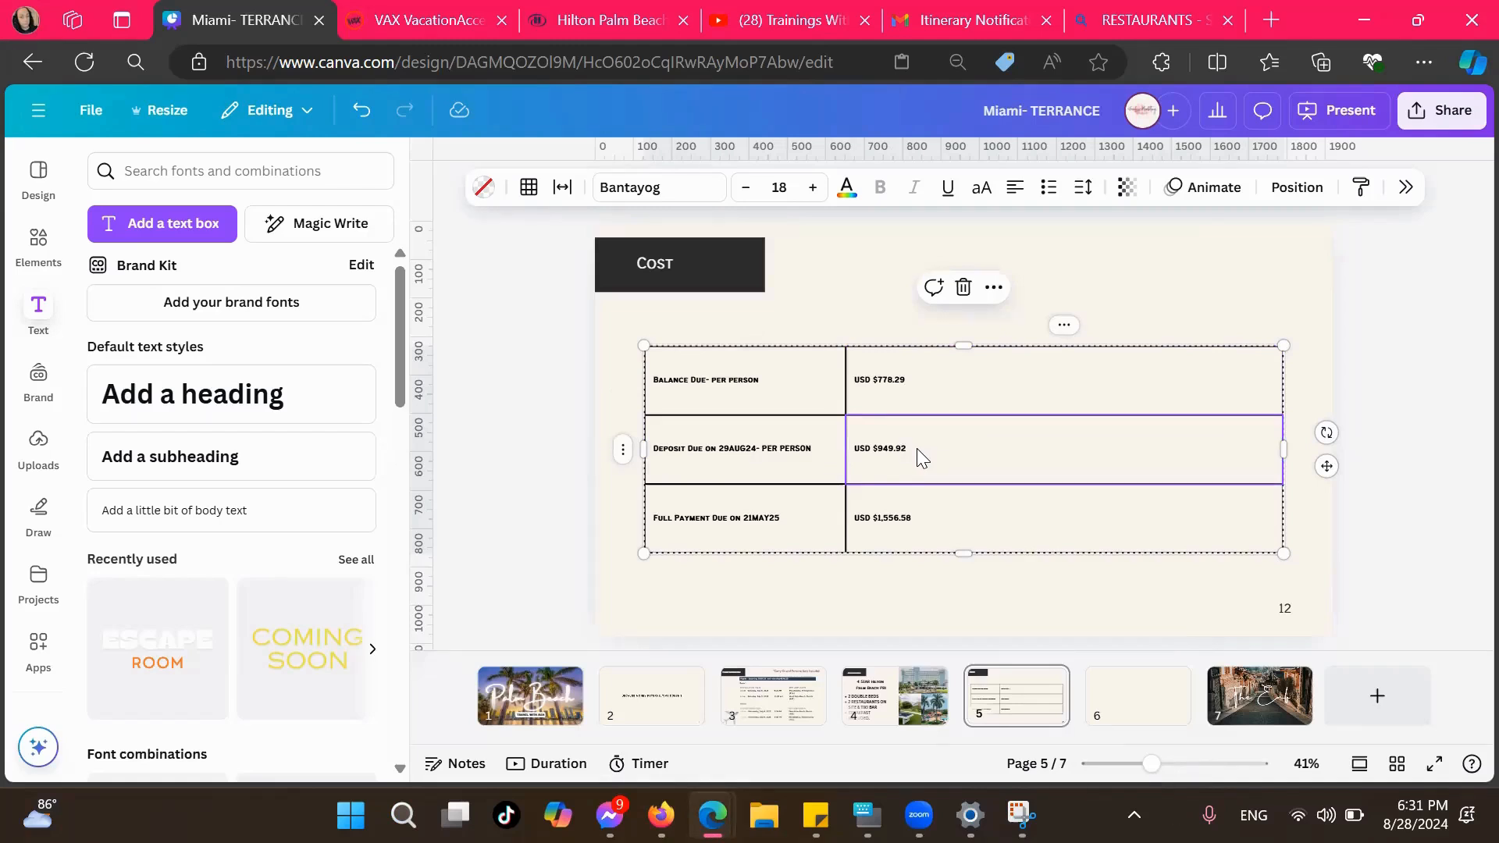
pyautogui.doubleClick(904, 446)
pyautogui.click(914, 451)
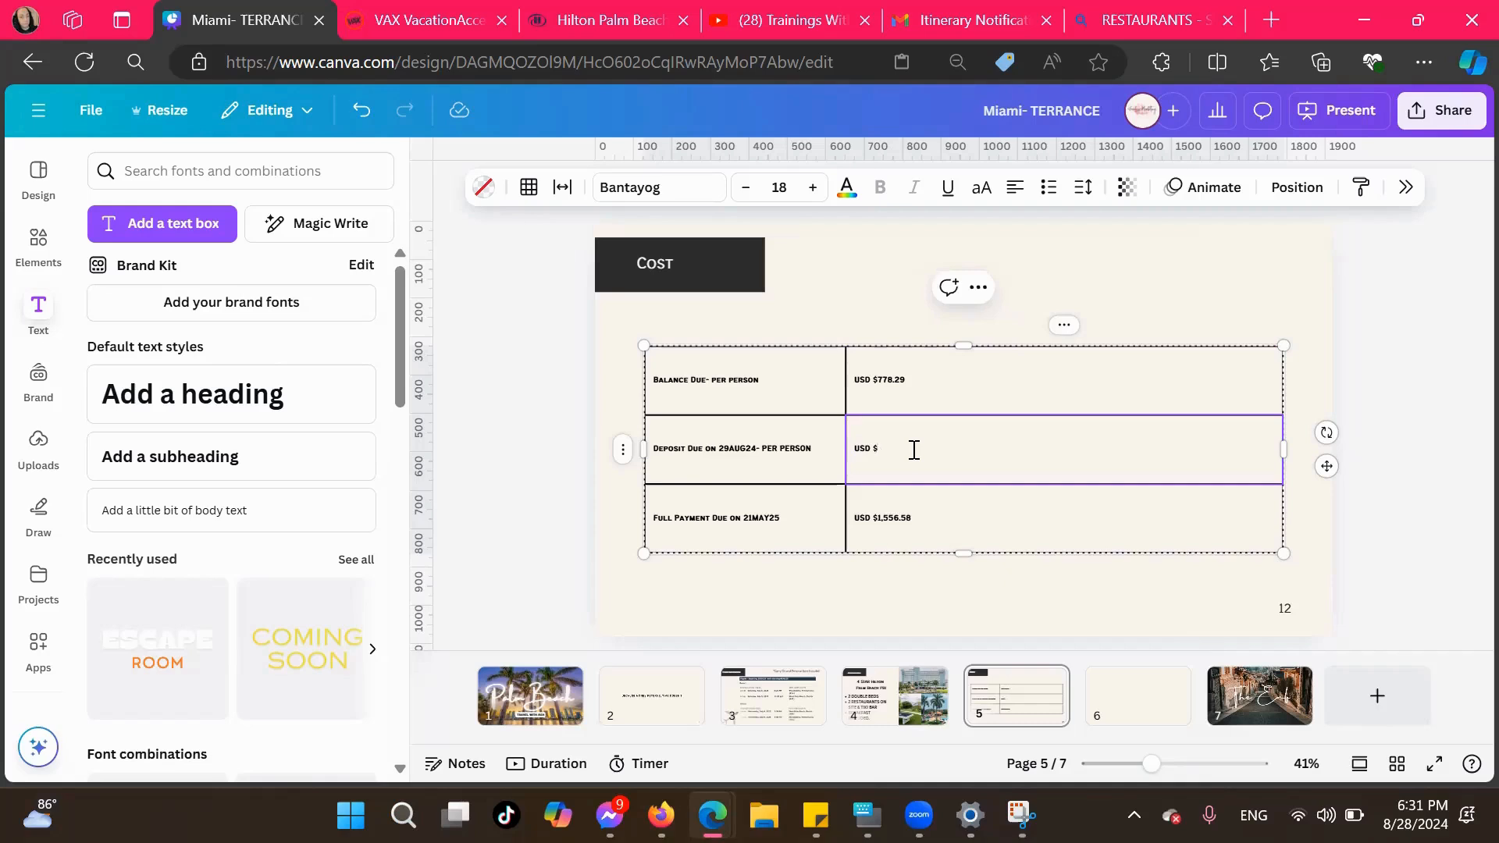
pyautogui.write('474.96')
# Select the date 21MAY25 in the table's Full Payment Due label
pyautogui.click(726, 451)
pyautogui.click(725, 451)
pyautogui.click(711, 449)
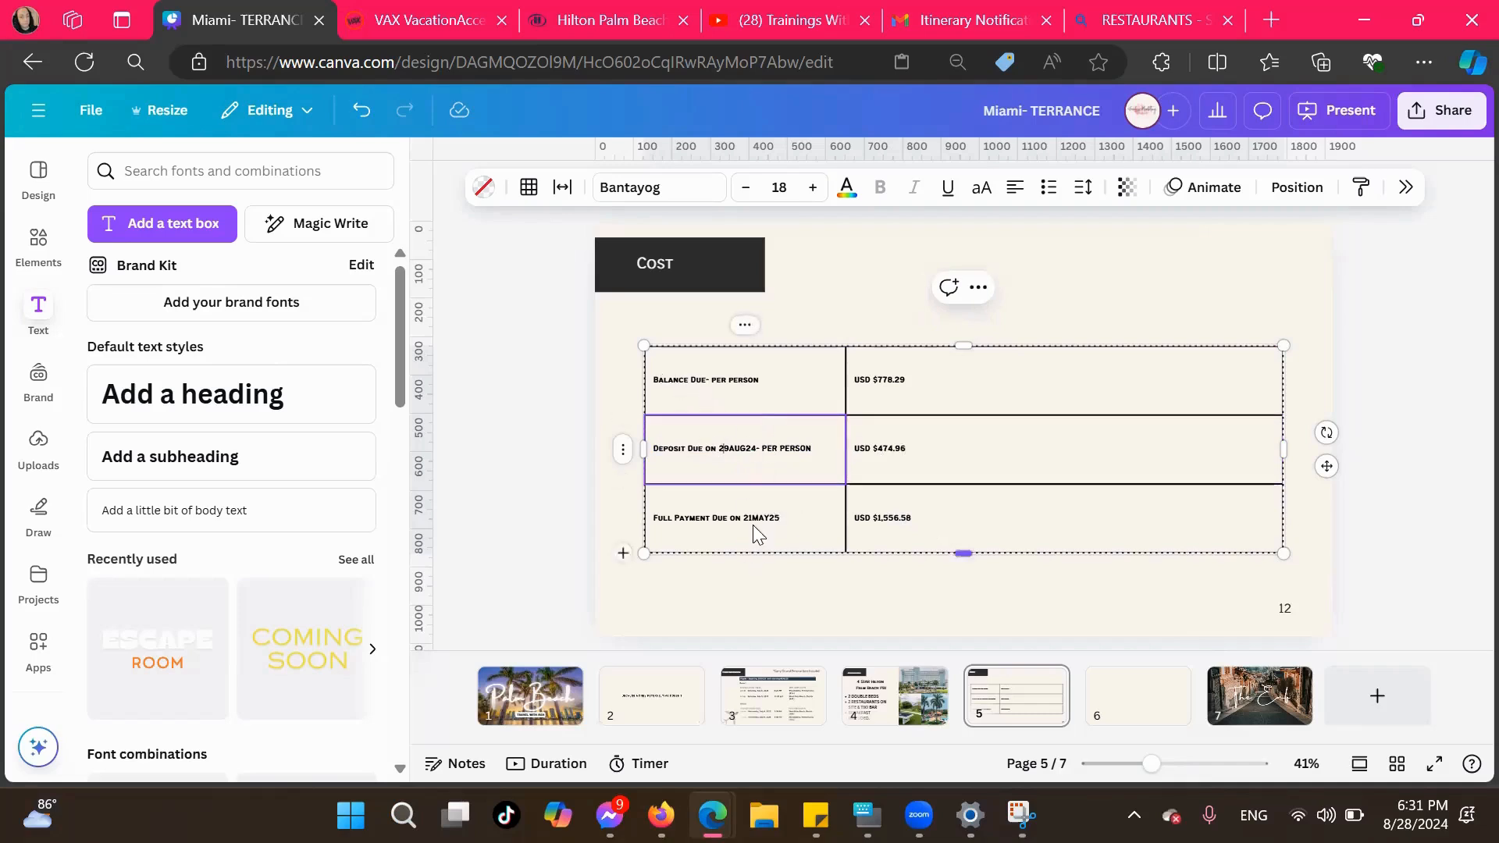
pyautogui.click(789, 517)
pyautogui.click(776, 519)
pyautogui.click(740, 513)
pyautogui.moveTo(743, 518); pyautogui.dragTo(780, 518)
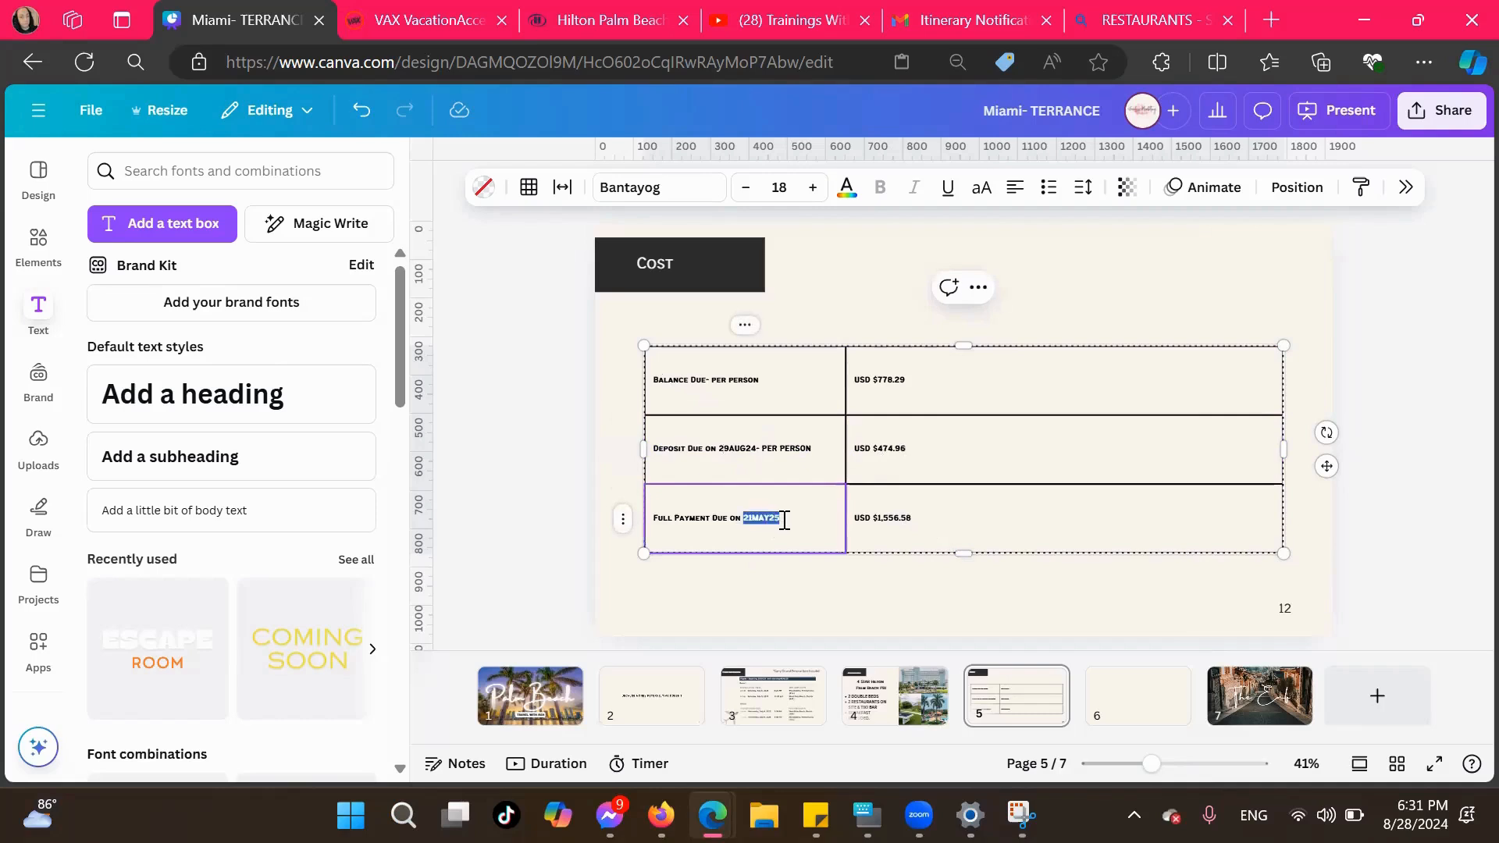
pyautogui.click(846, 190)
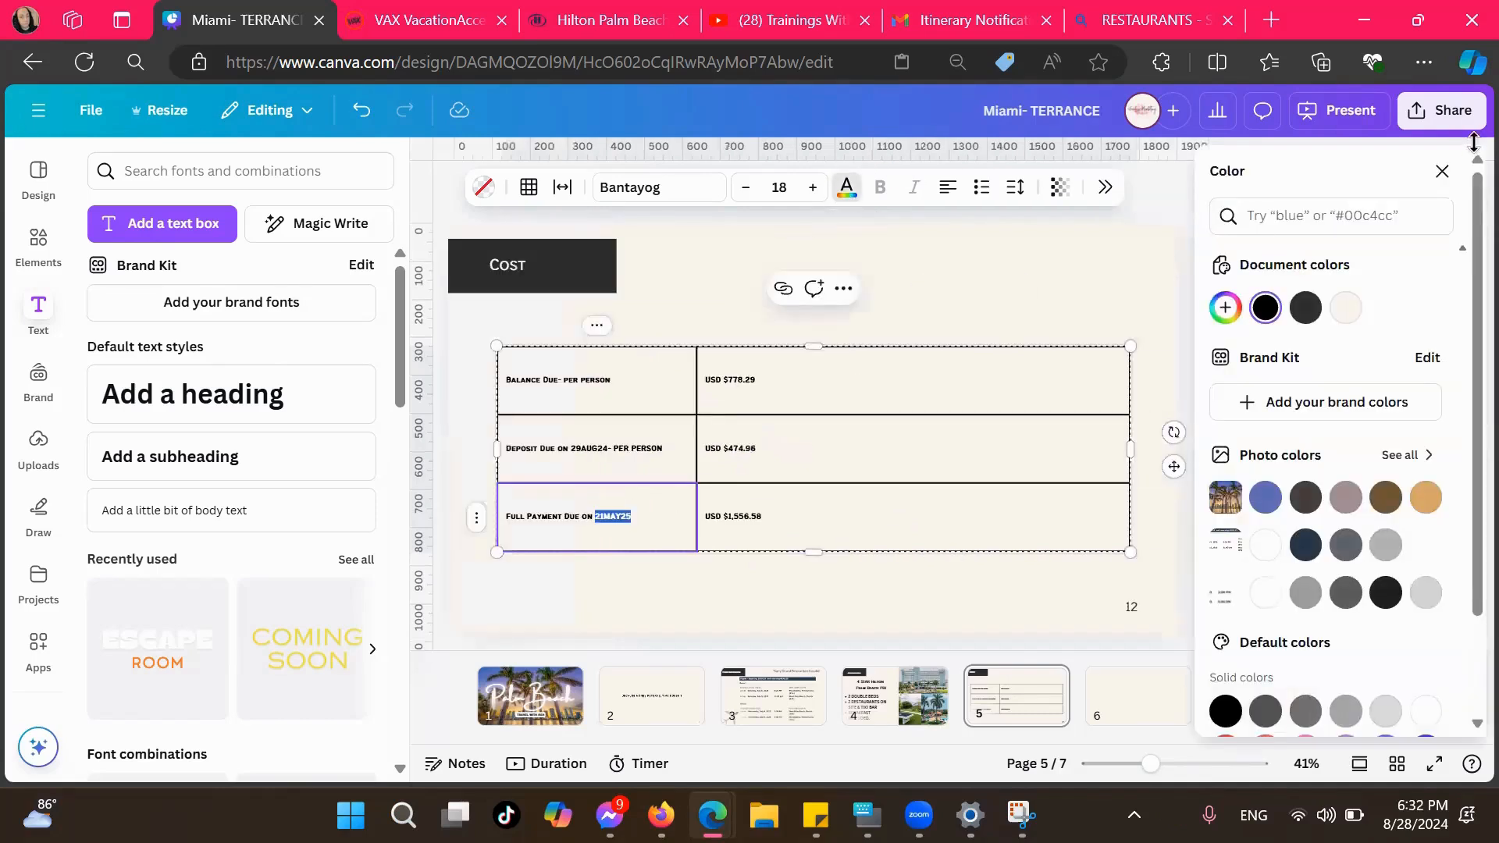
pyautogui.click(1443, 171)
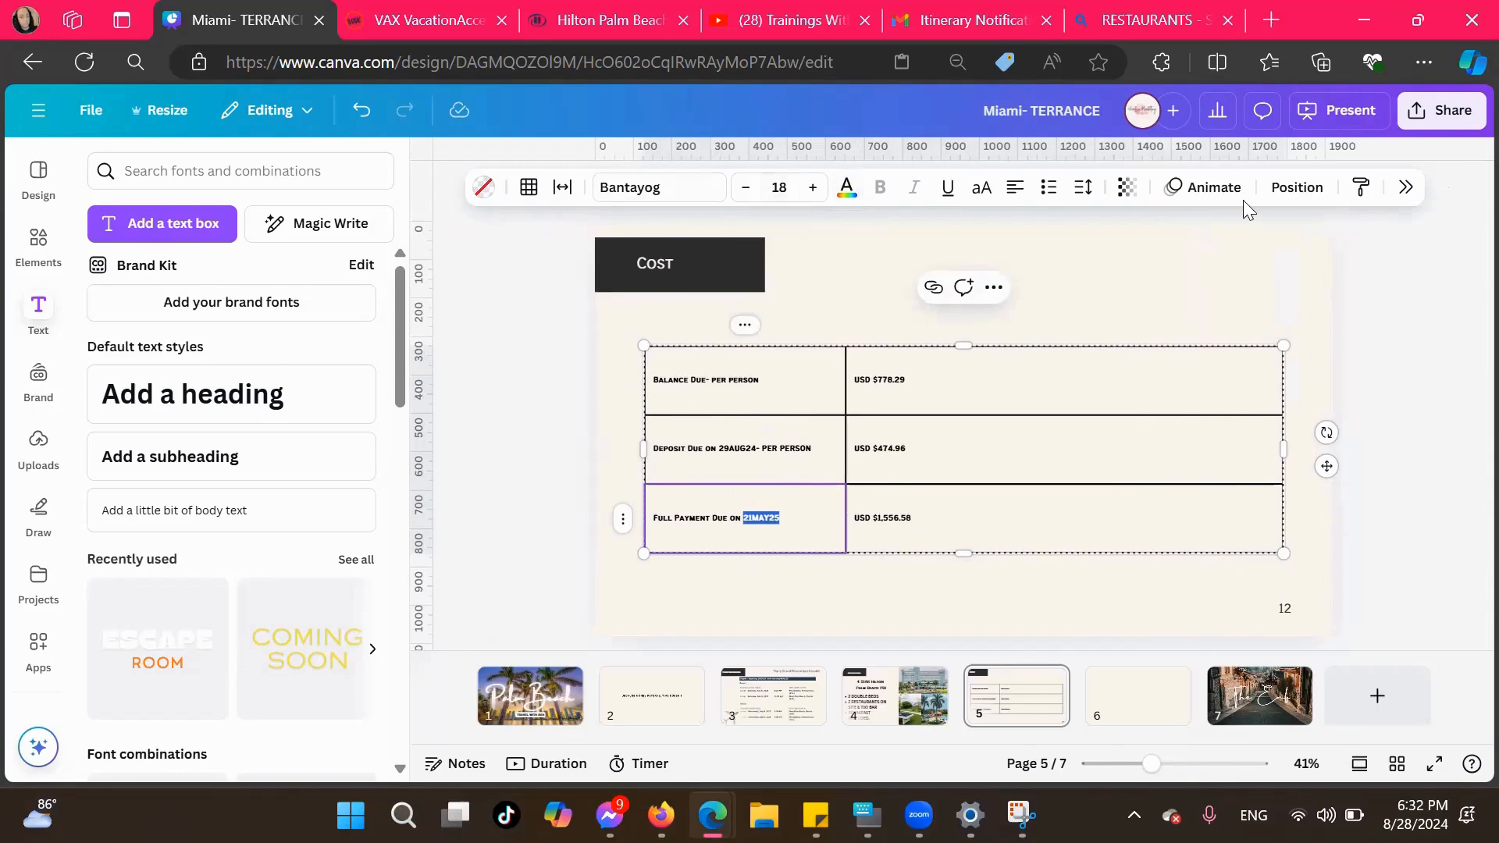
pyautogui.click(1405, 188)
pyautogui.click(1442, 171)
pyautogui.rightClick(773, 518)
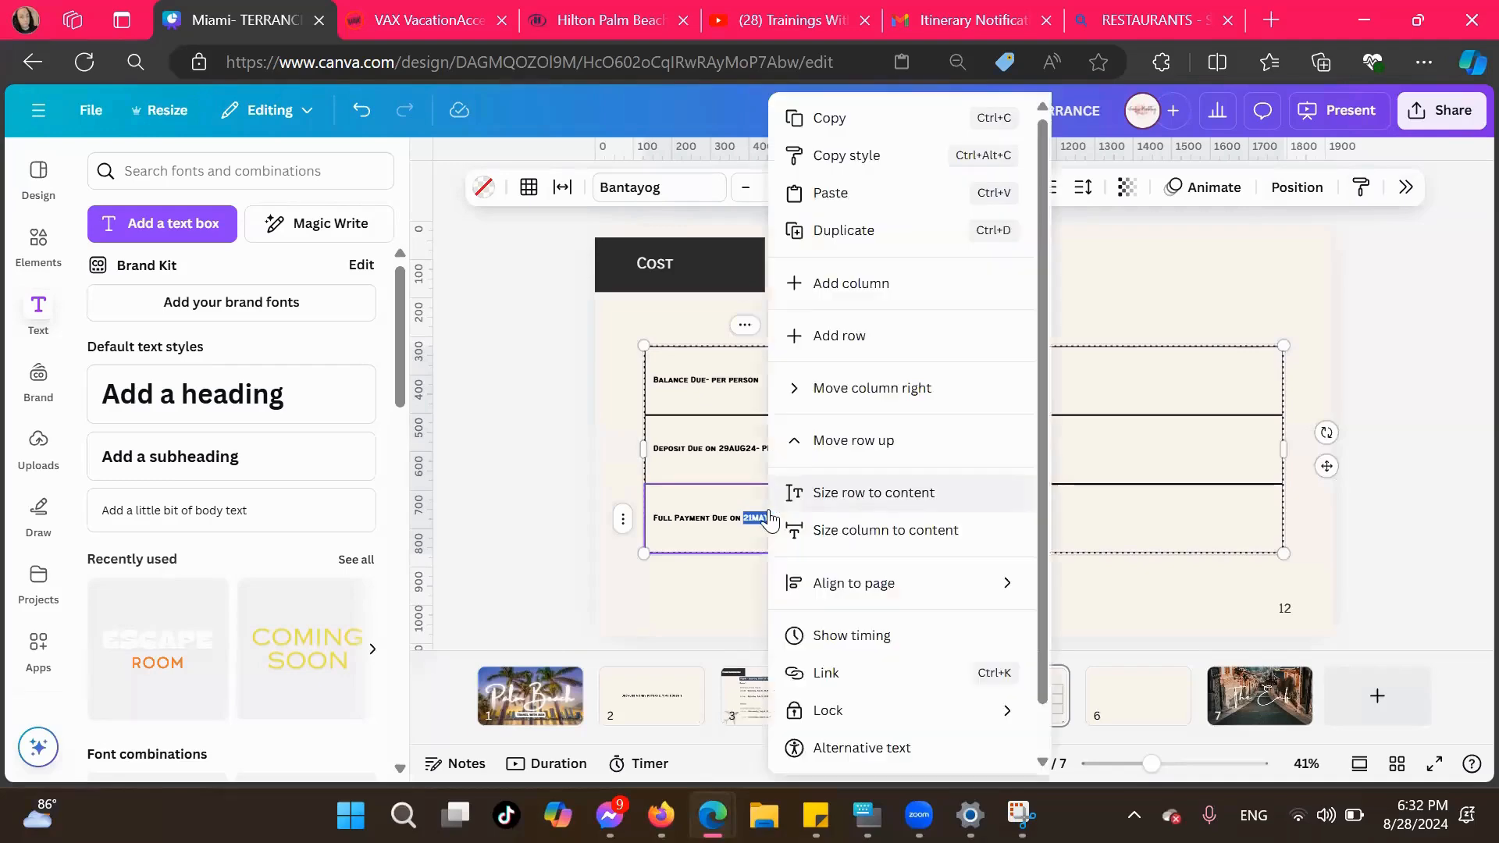
pyautogui.press('Escape')
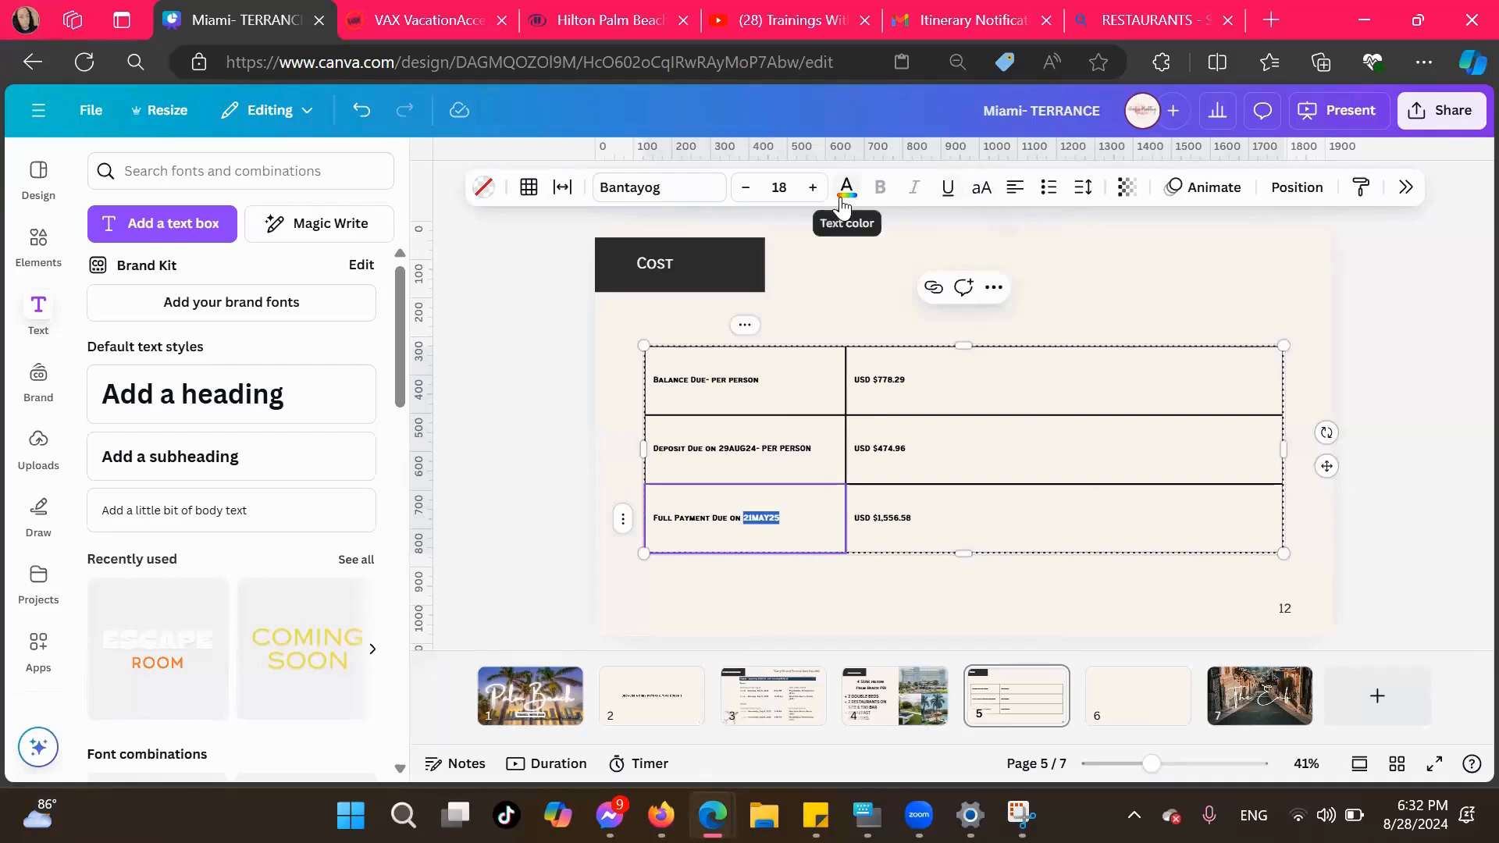
# Try a yellow fill on the Full Payment Due label cell and replace it with the document's cream color
pyautogui.click(1406, 191)
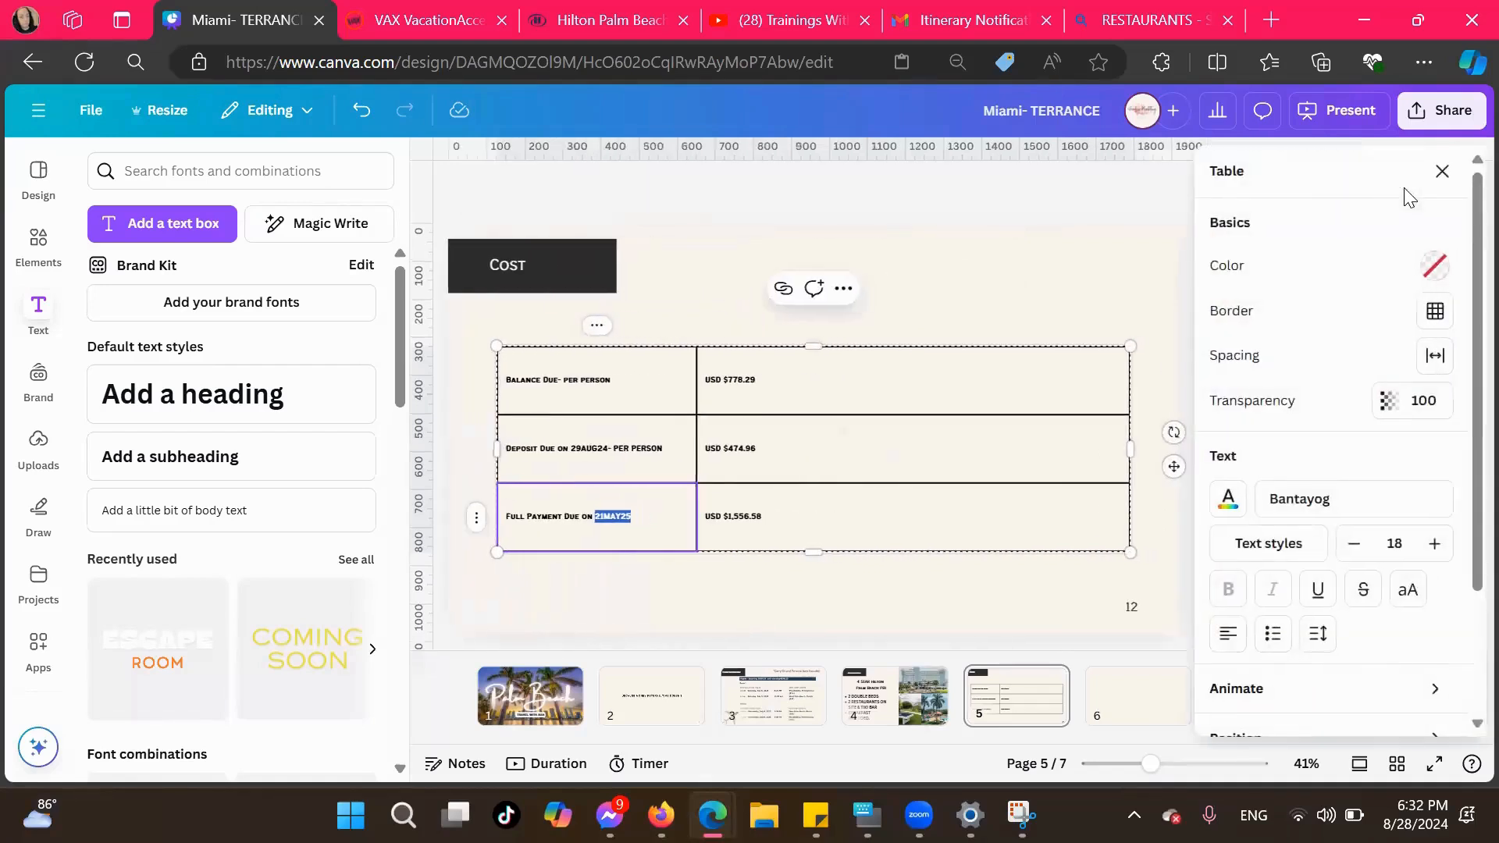
pyautogui.scroll(-2, 1358, 445)
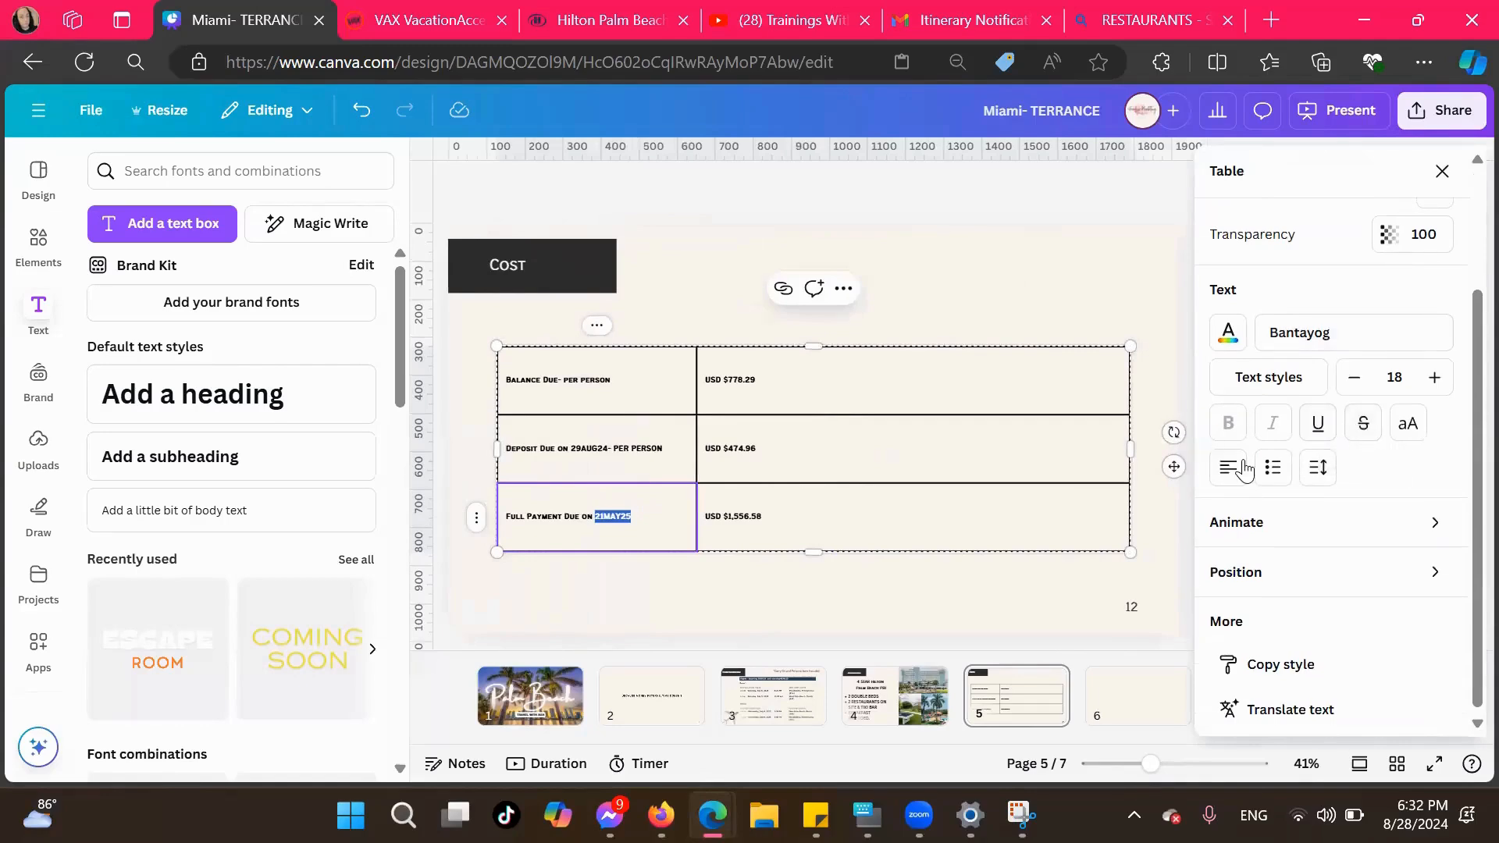
pyautogui.scroll(2, 1281, 314)
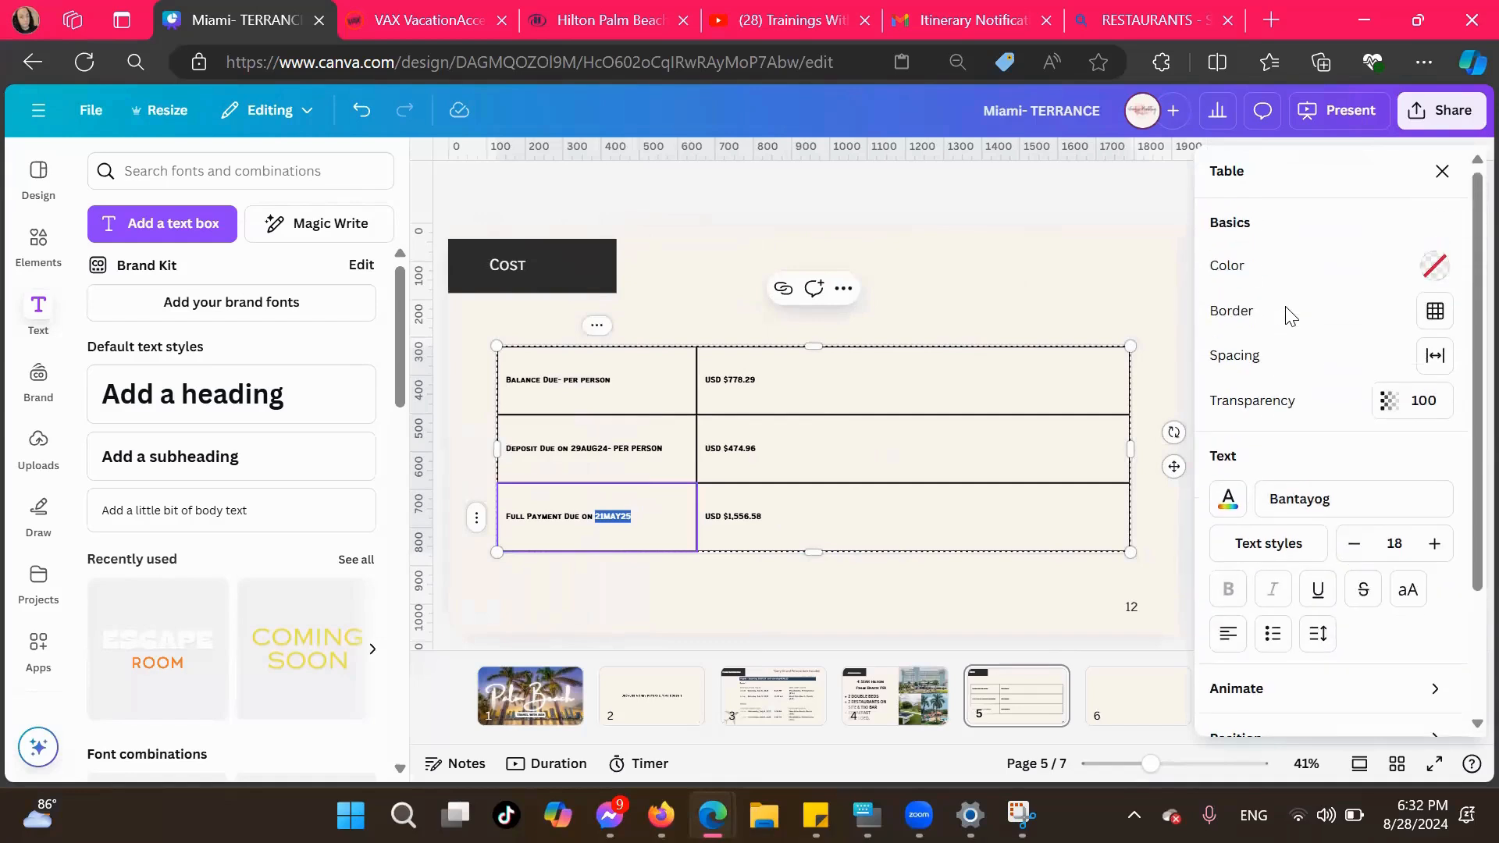
pyautogui.click(1435, 265)
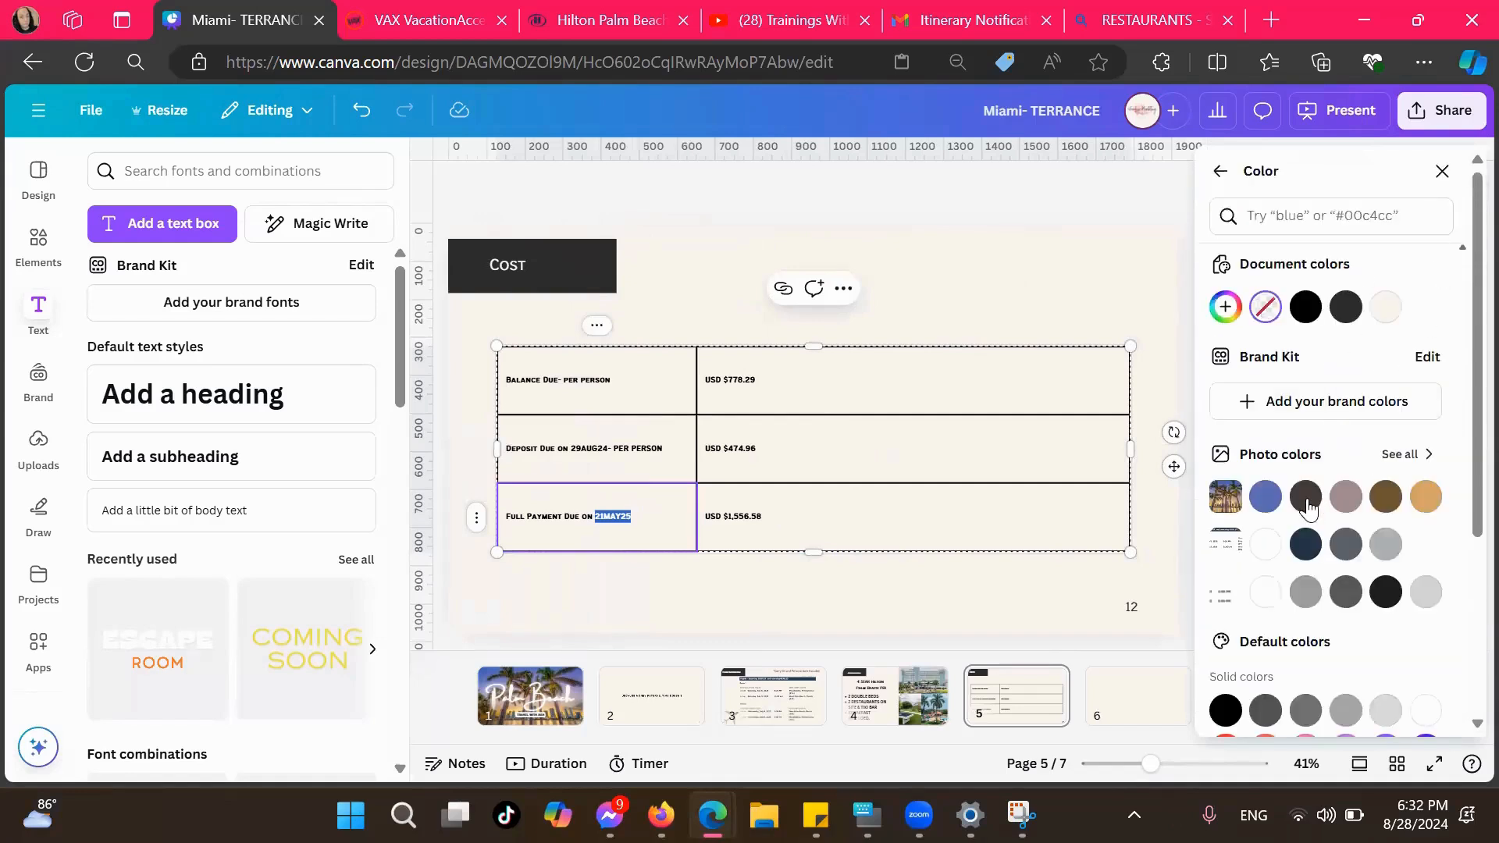
pyautogui.scroll(-3, 1358, 597)
pyautogui.click(1344, 553)
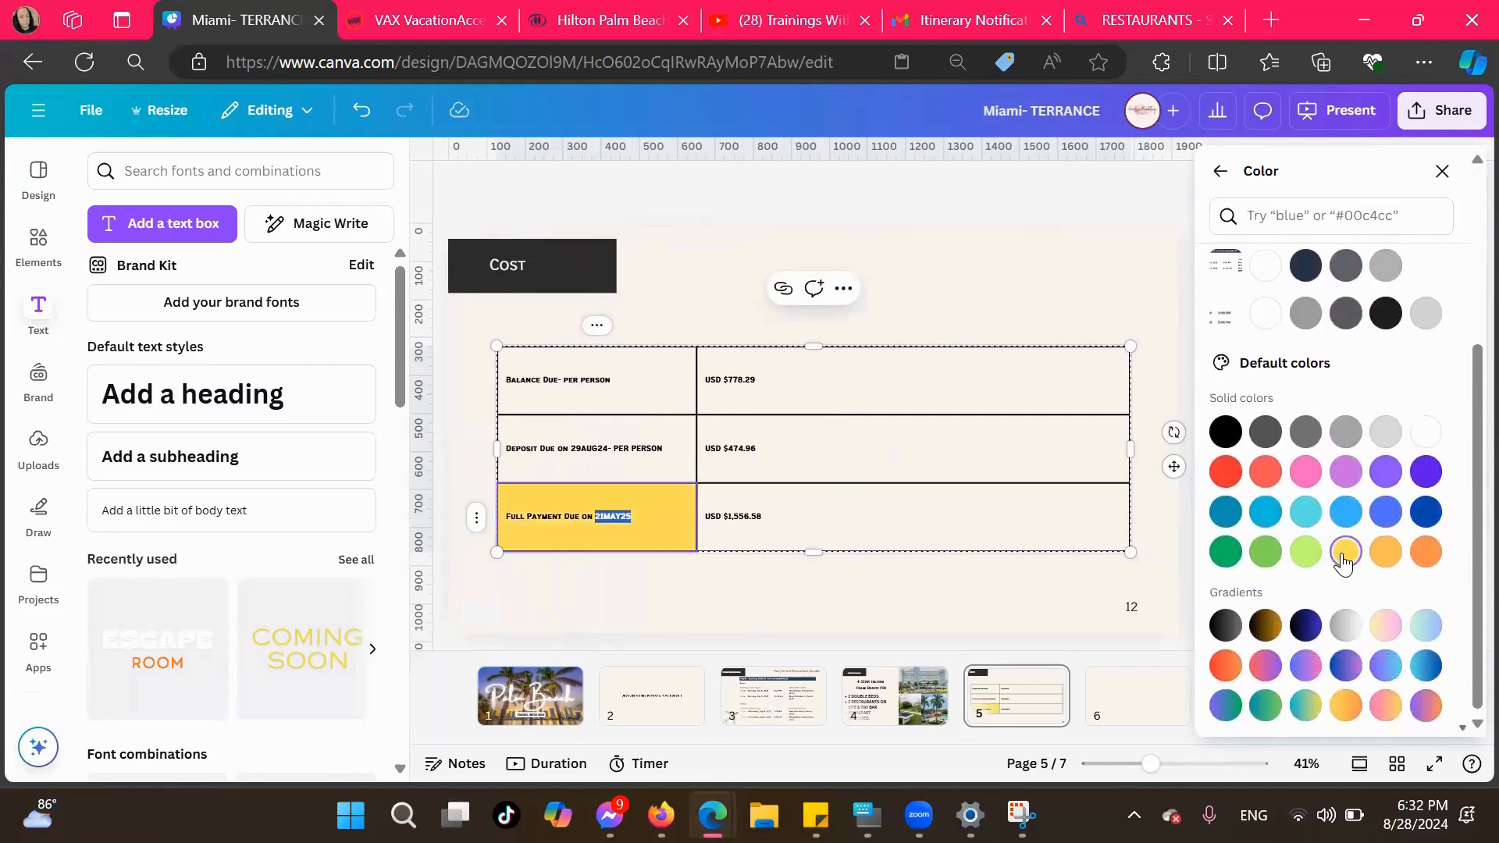
pyautogui.scroll(3, 1343, 559)
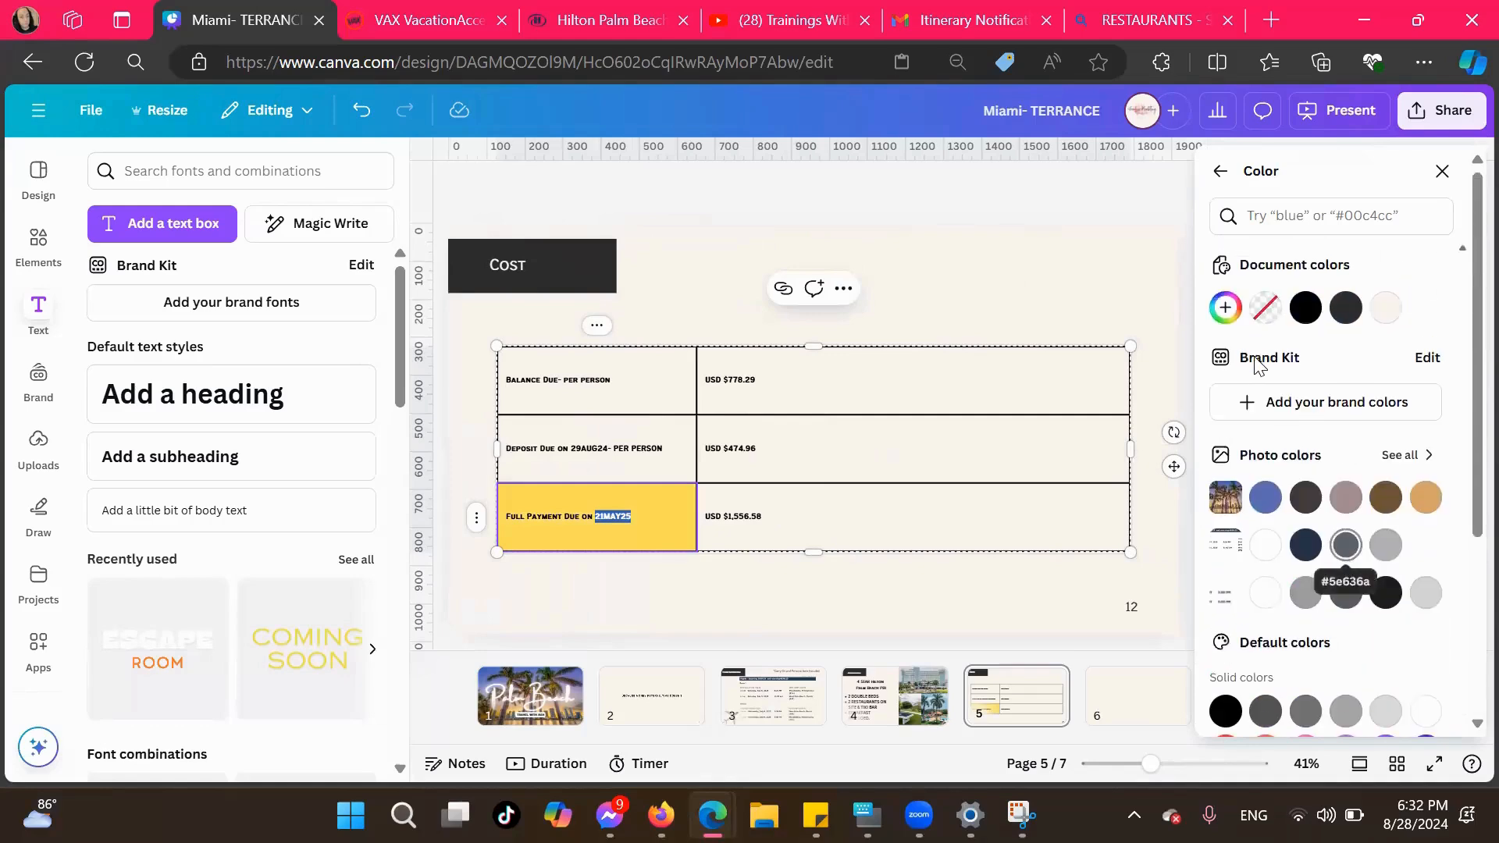
pyautogui.click(1287, 311)
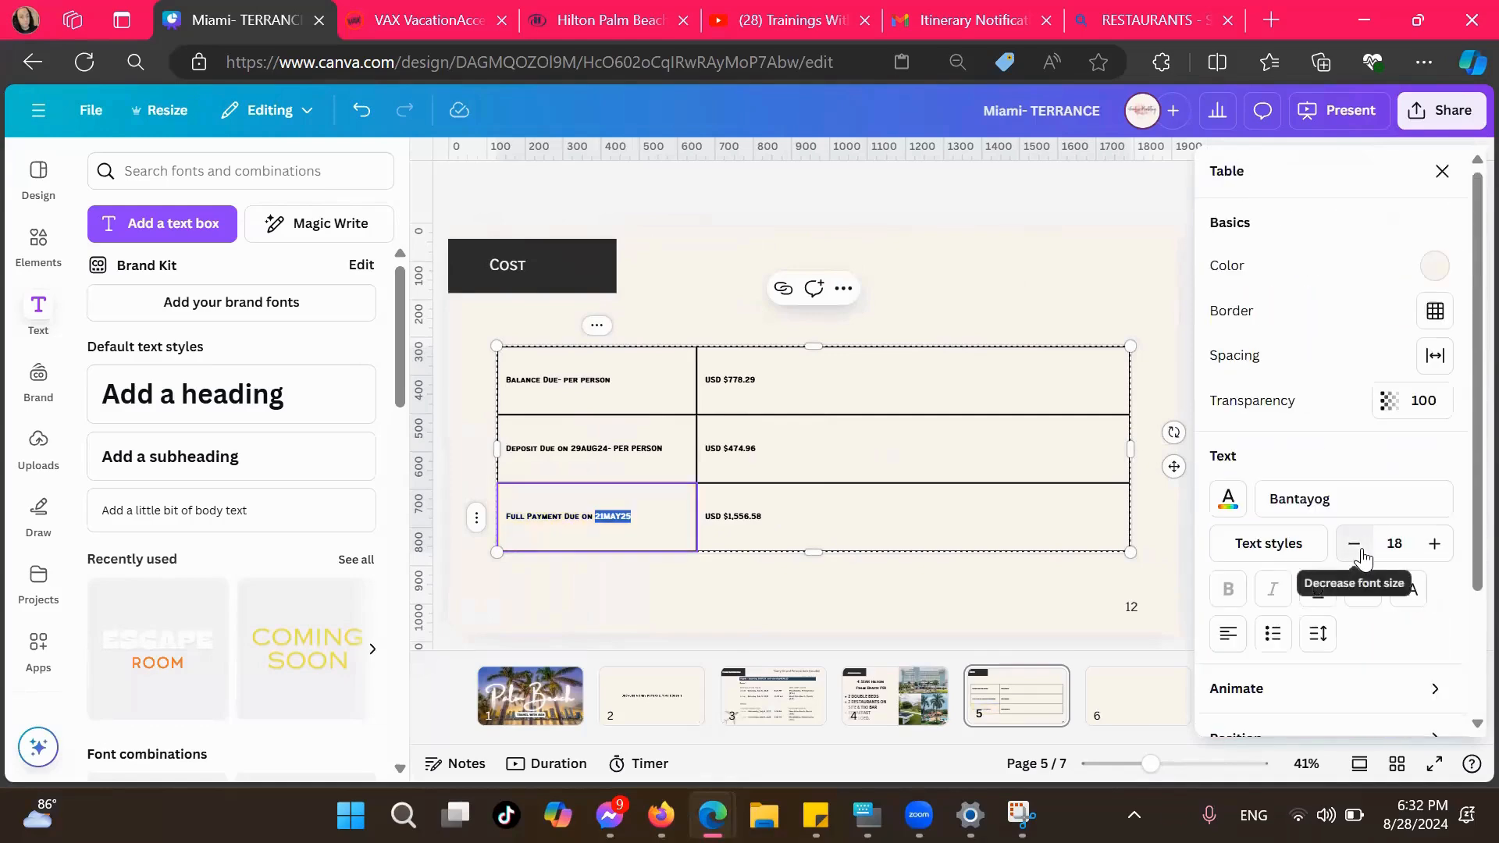
# Change the Full Payment Due label to all uppercase letters
pyautogui.scroll(-2, 1363, 556)
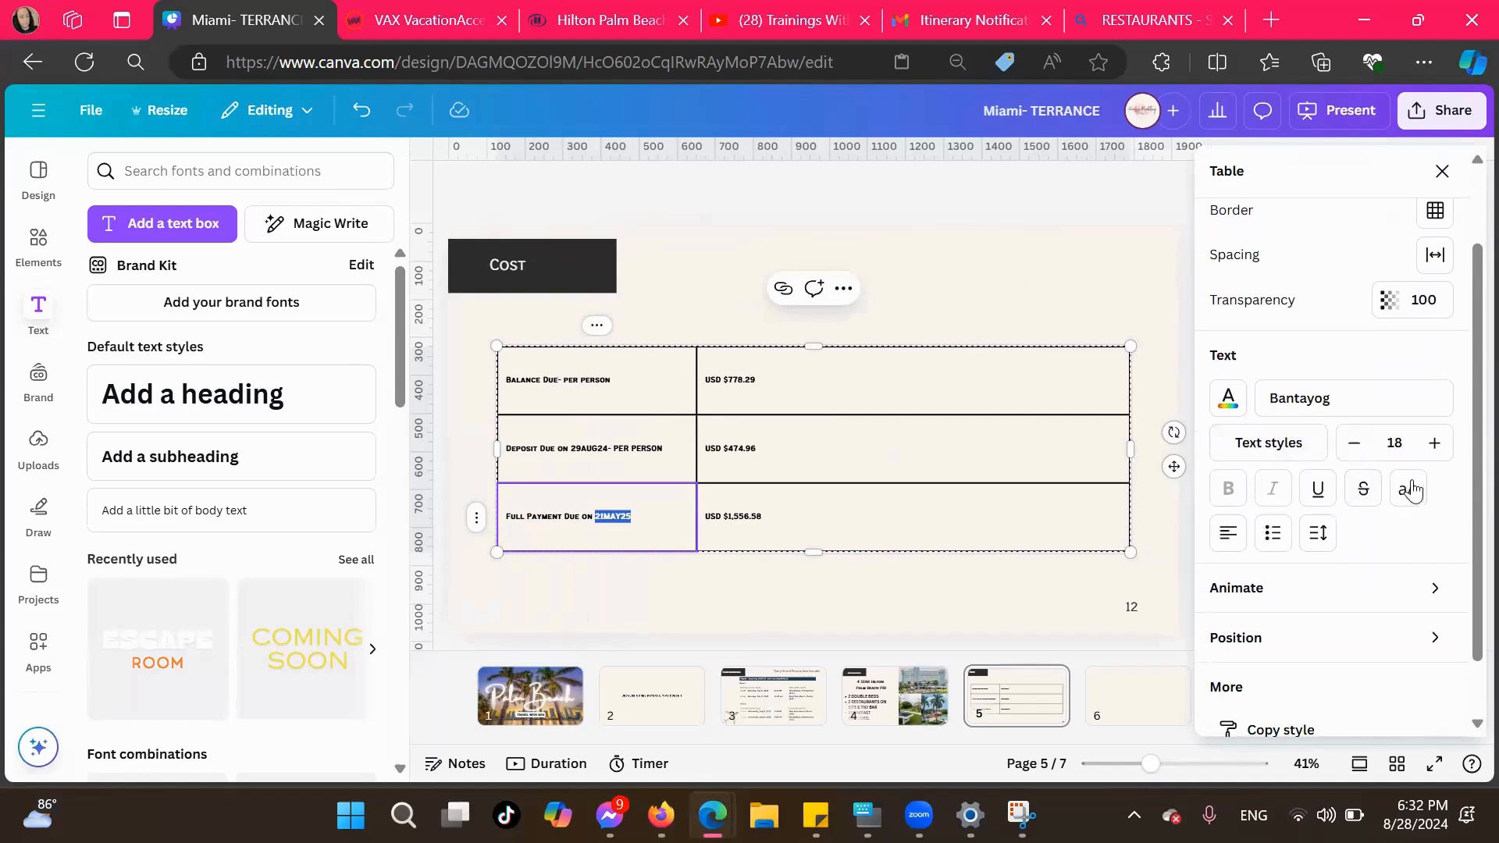
pyautogui.scroll(-1, 1325, 525)
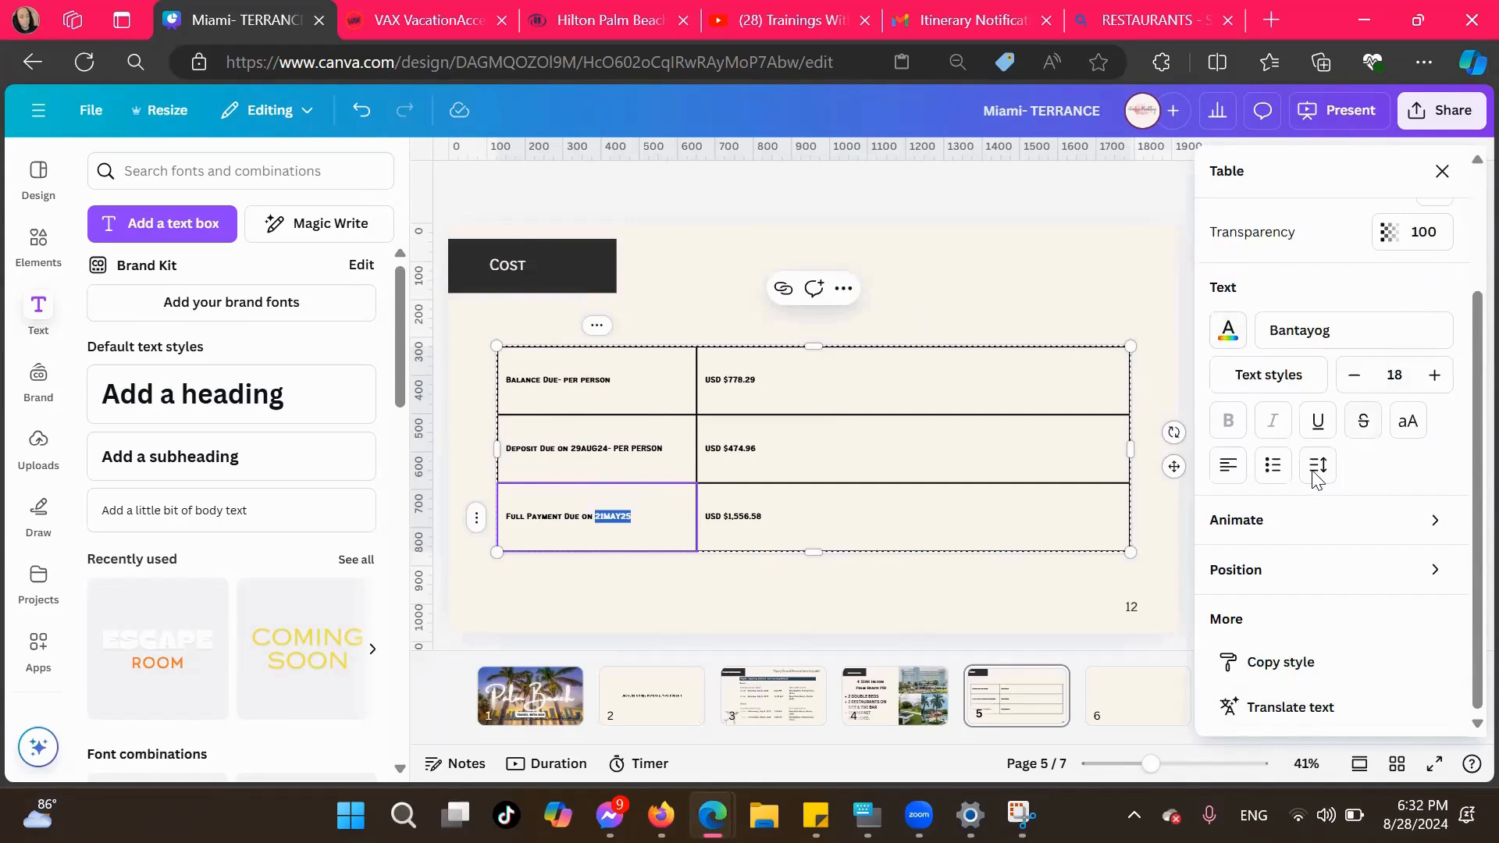
pyautogui.click(1406, 433)
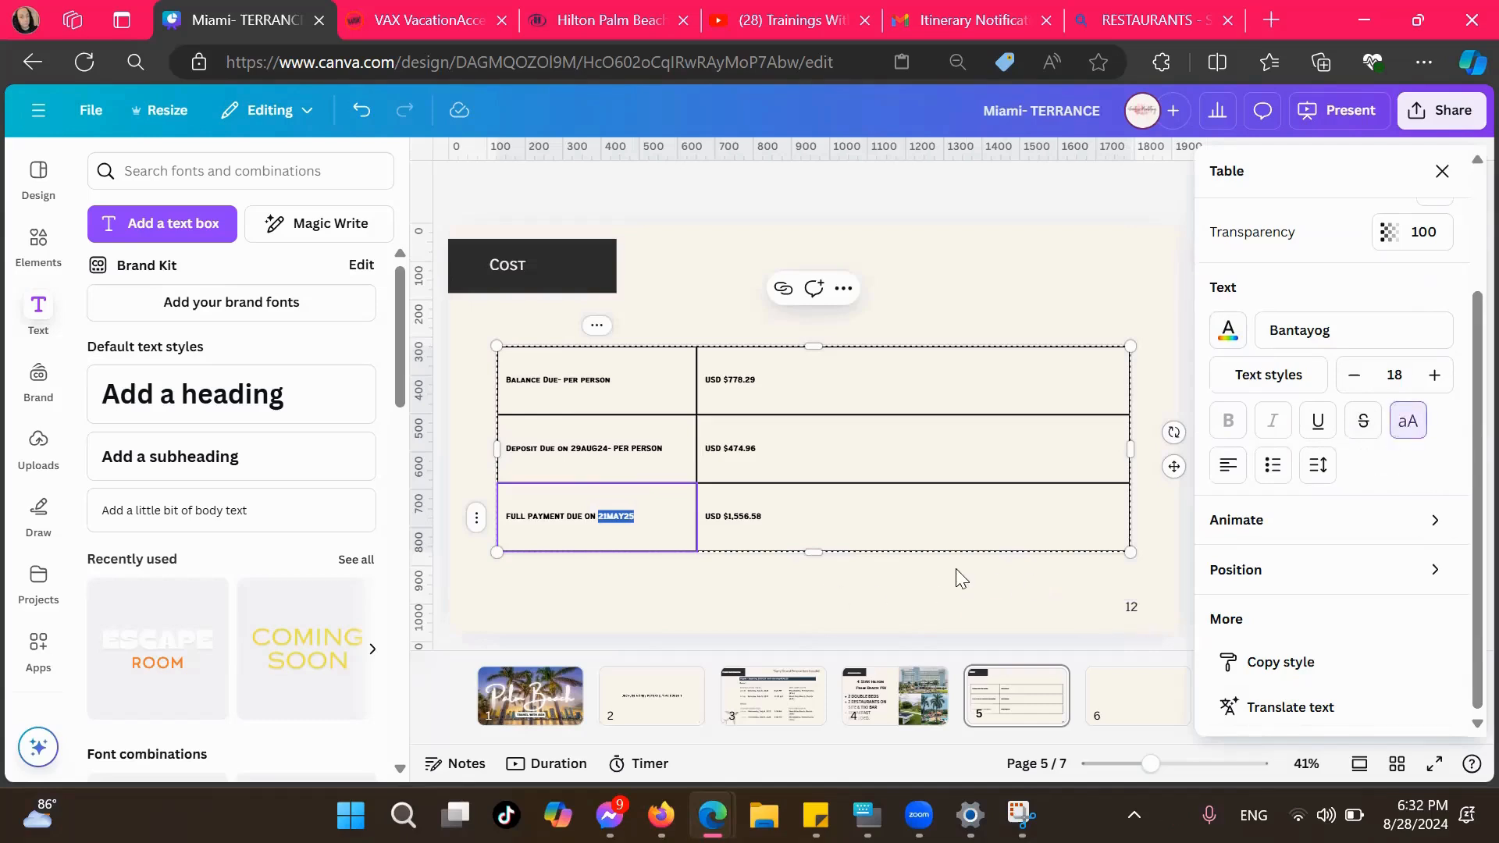
# Delete the page number 12 from the lower corner of the Cost page
pyautogui.click(1109, 606)
pyautogui.press('Delete')
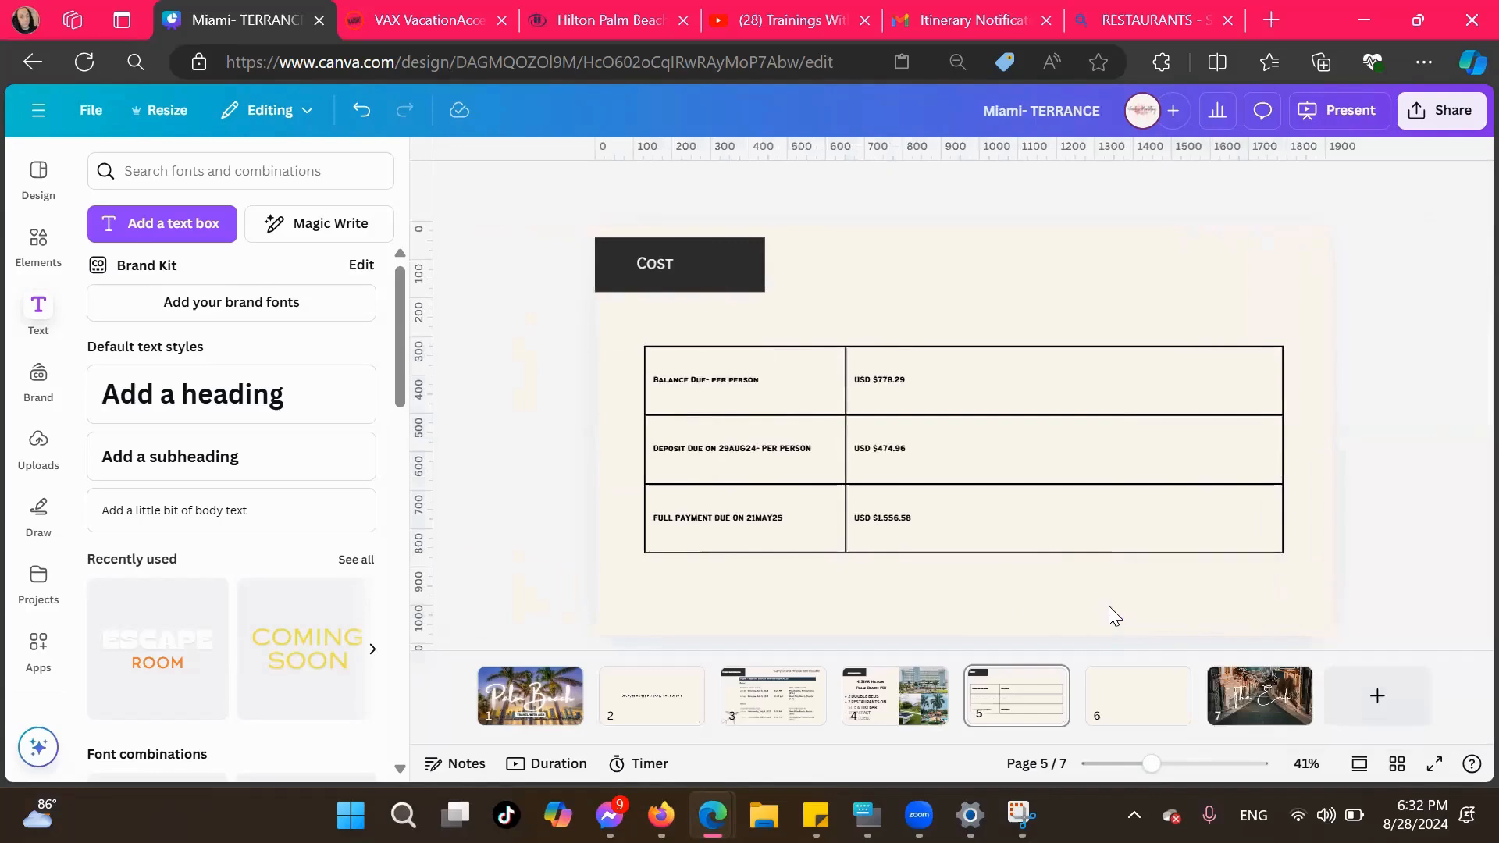
pyautogui.click(964, 287)
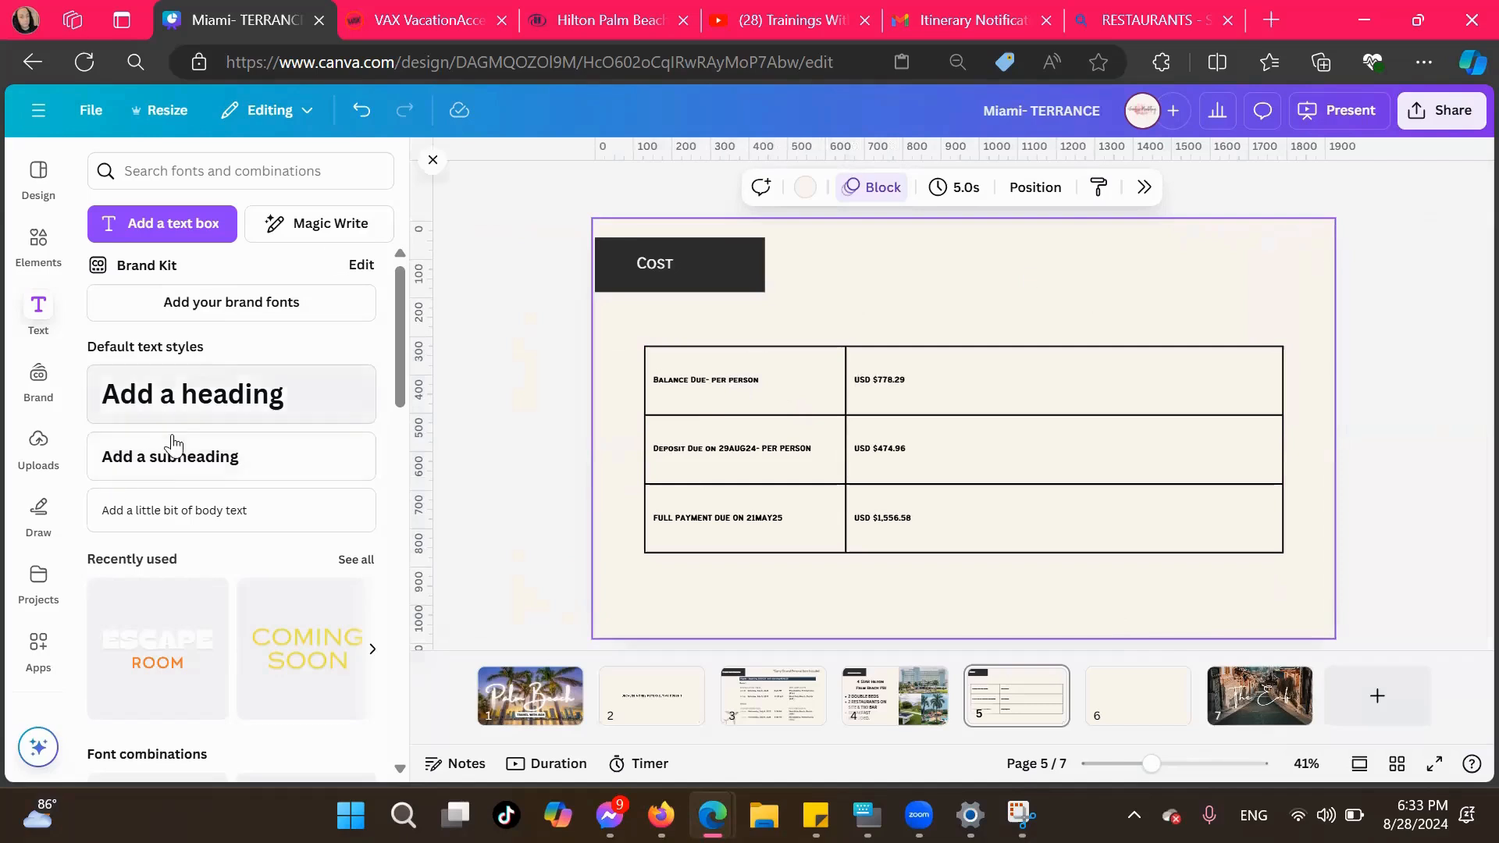
# Add a subheading text box to the Cost page reading "*Price Includes-"
pyautogui.click(255, 456)
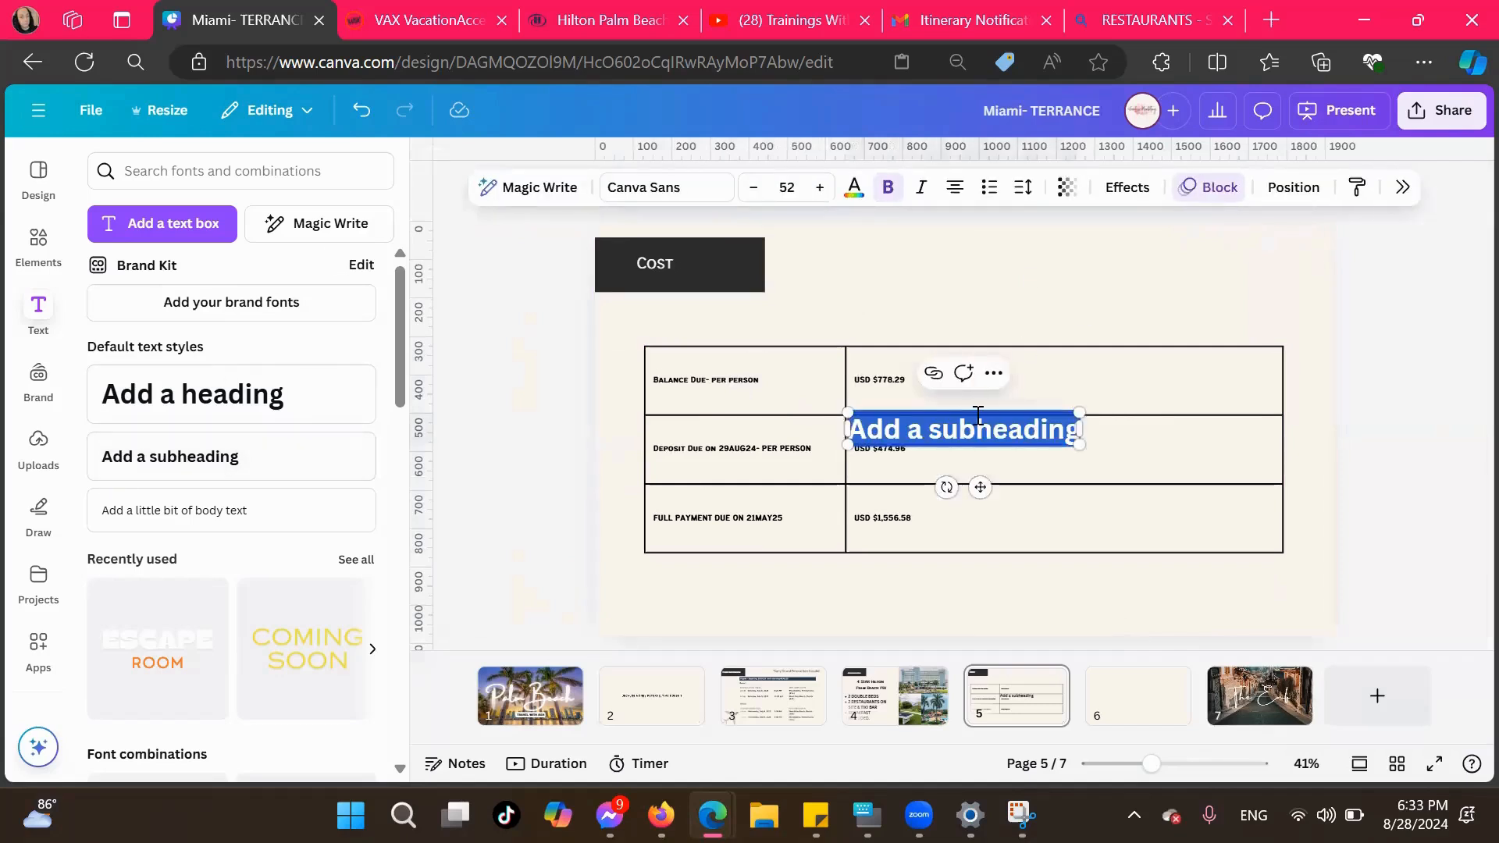
pyautogui.press('BackSpace')
pyautogui.write('*pr')
pyautogui.press('BackSpace')
pyautogui.press('BackSpace')
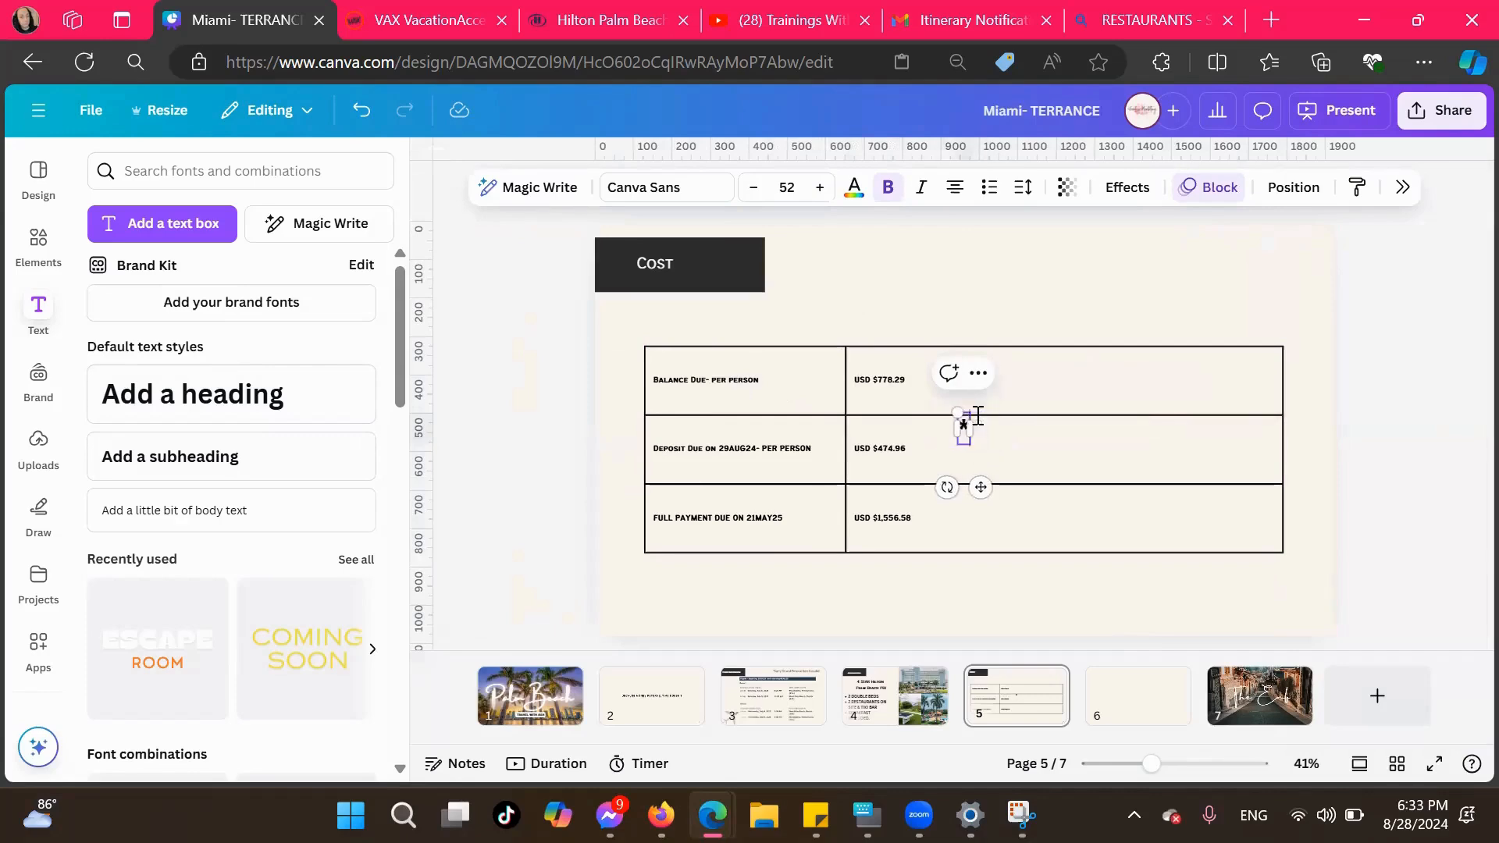
pyautogui.write('PRIC')
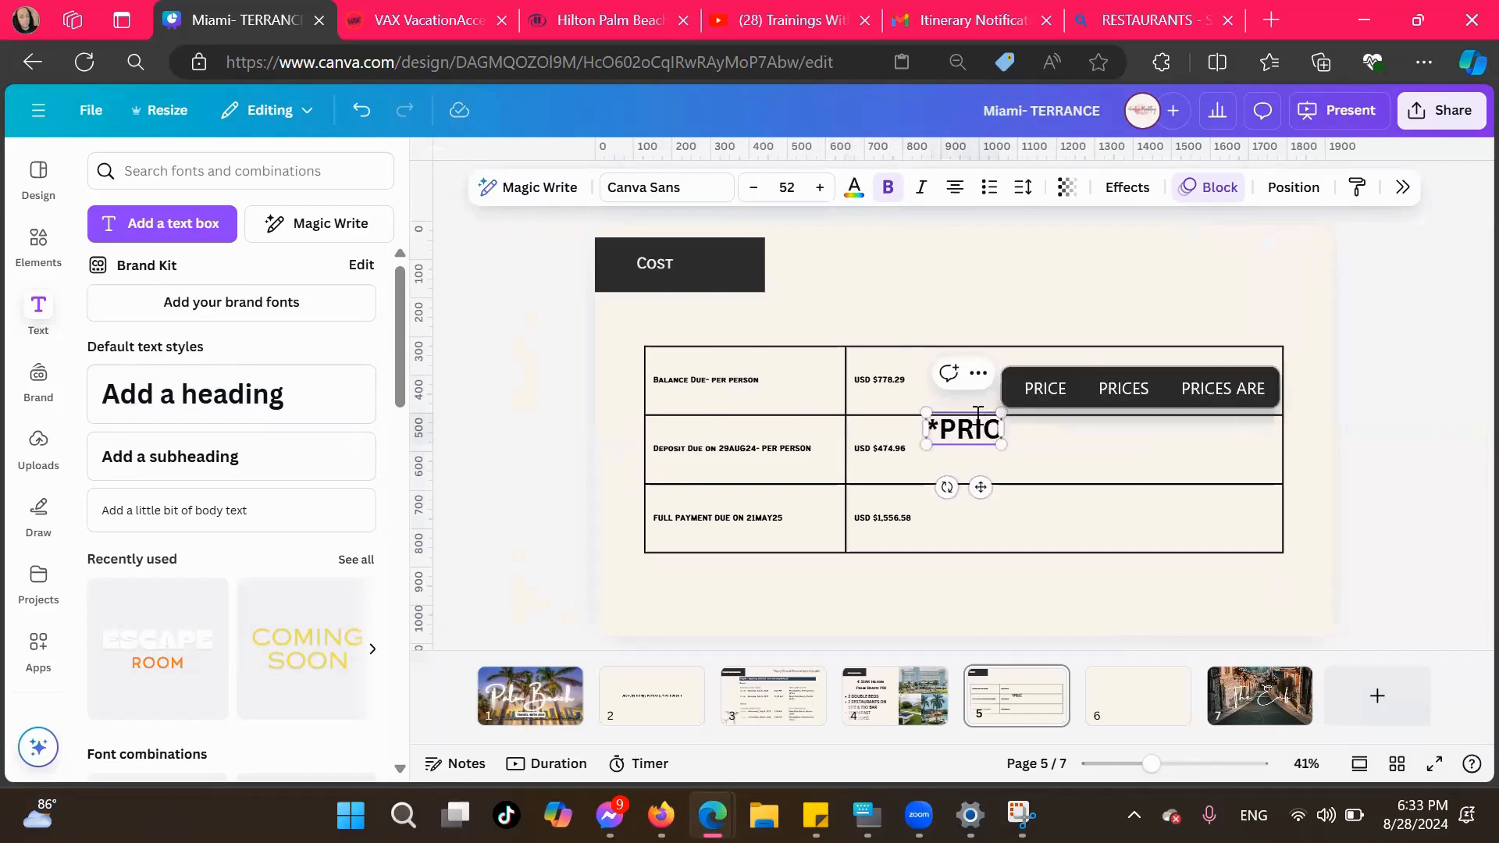
pyautogui.write('E INCLUDEDS')
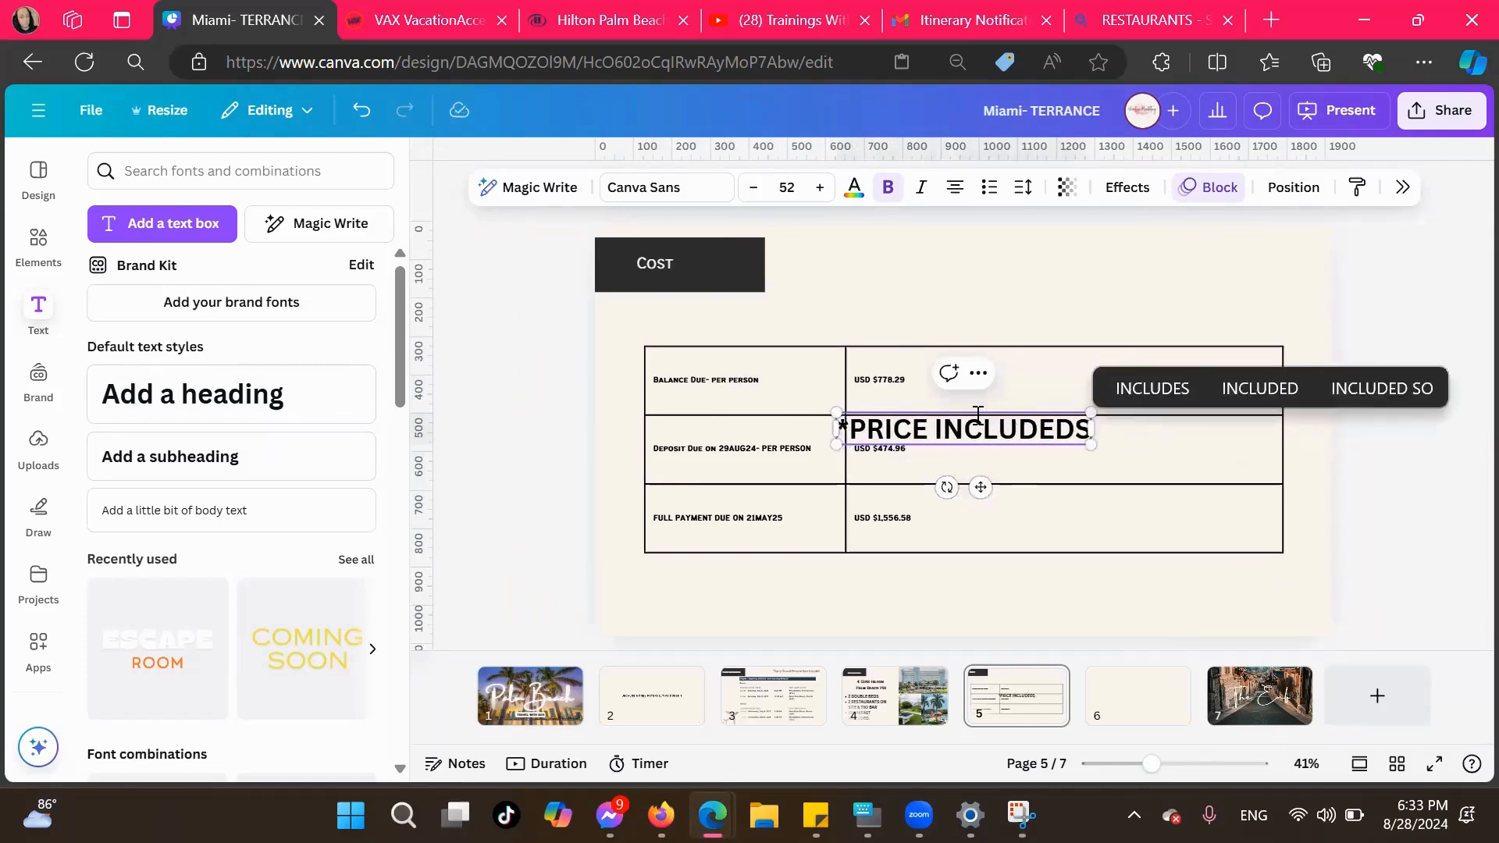
pyautogui.press('BackSpace')
pyautogui.press('BackSpace')
pyautogui.press('BackSpace')
pyautogui.press('BackSpace')
pyautogui.press('BackSpace')
pyautogui.press('BackSpace')
pyautogui.press('BackSpace')
pyautogui.press('BackSpace')
pyautogui.press('BackSpace')
pyautogui.press('BackSpace')
pyautogui.press('BackSpace')
pyautogui.press('BackSpace')
pyautogui.press('BackSpace')
pyautogui.press('BackSpace')
pyautogui.write('rice Includes-')
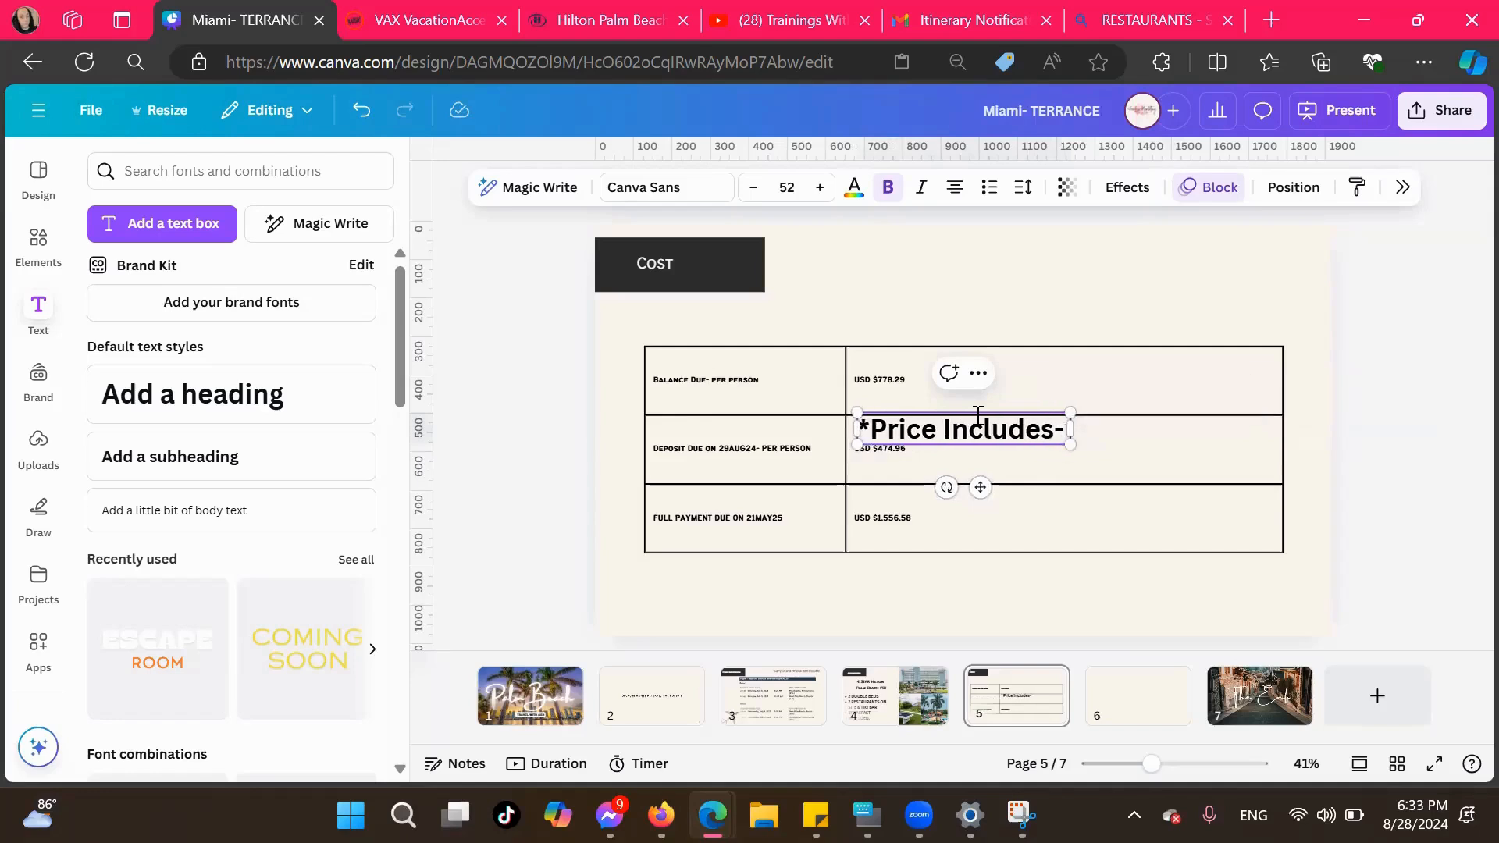
pyautogui.write(' A')
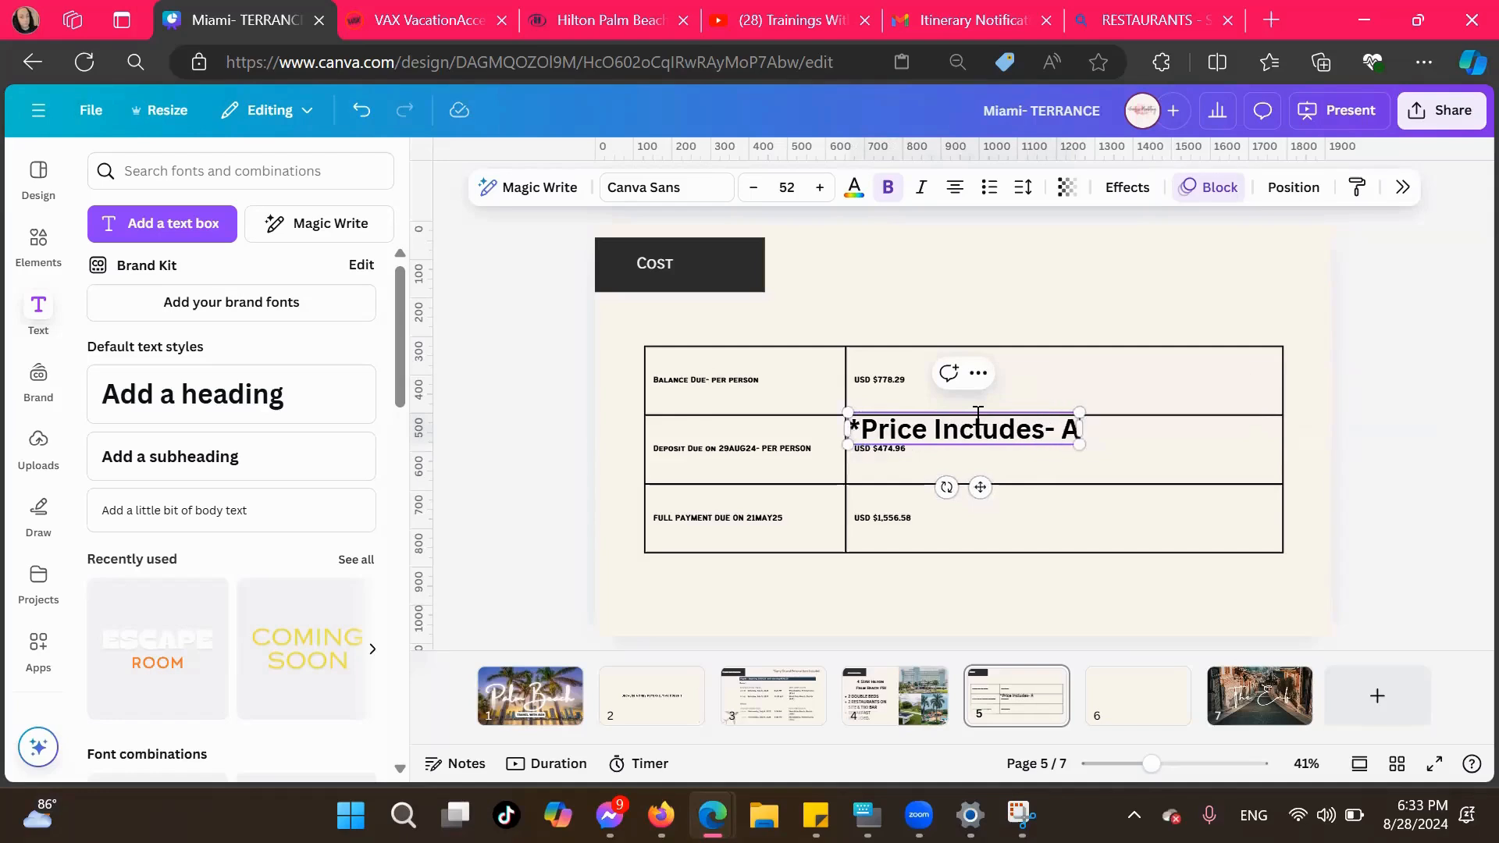
pyautogui.write('irfare.')
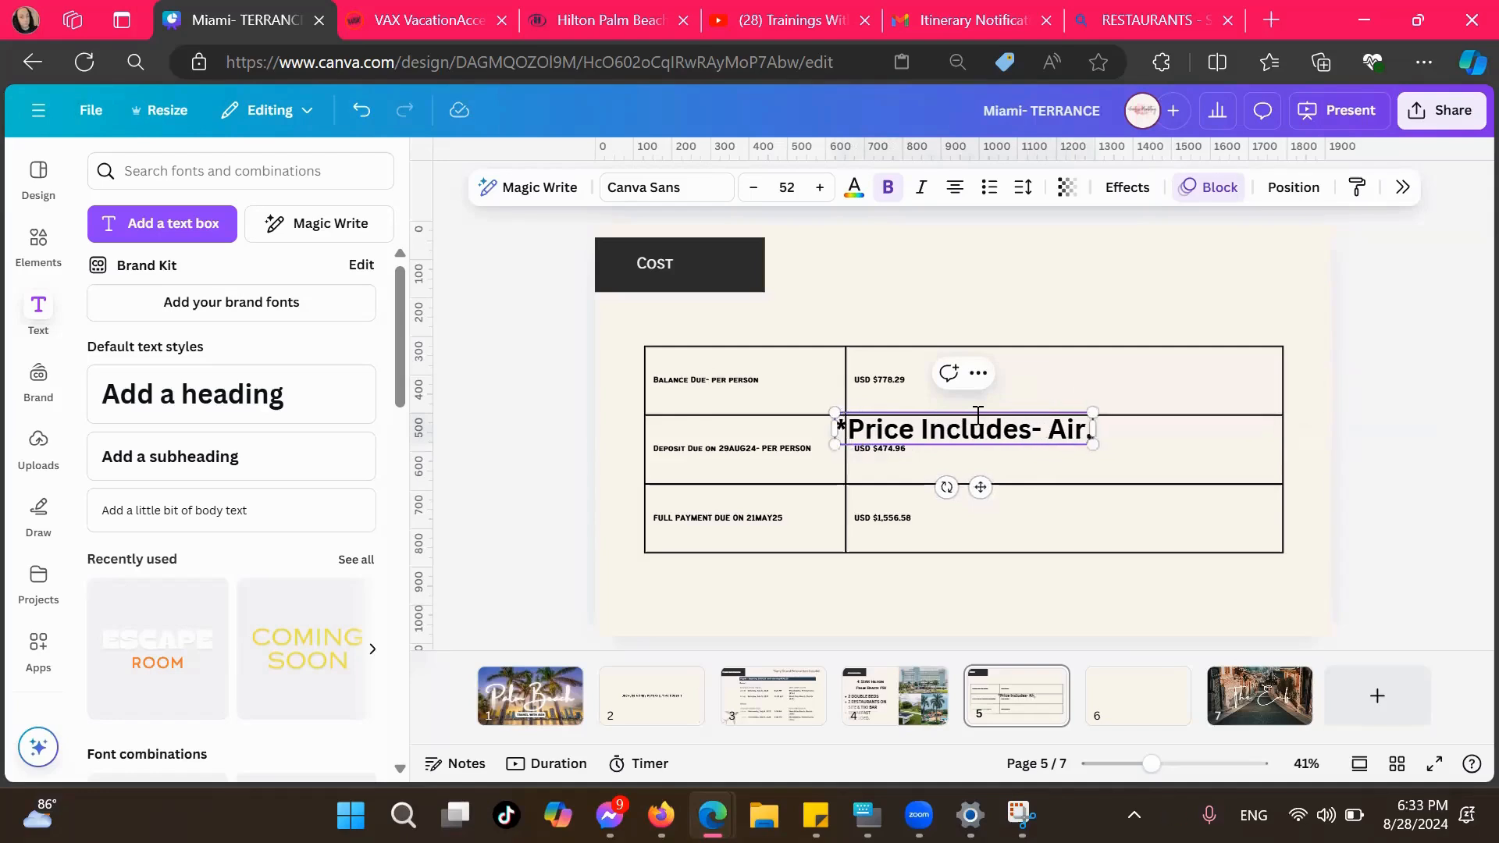
# Extend the price note on the Cost page to read "*Price Includes- Airfare, Accomodation, Transfer"
pyautogui.press('BackSpace')
pyautogui.write(', Accomodation.')
pyautogui.press('BackSpace')
pyautogui.write(', Shuttle')
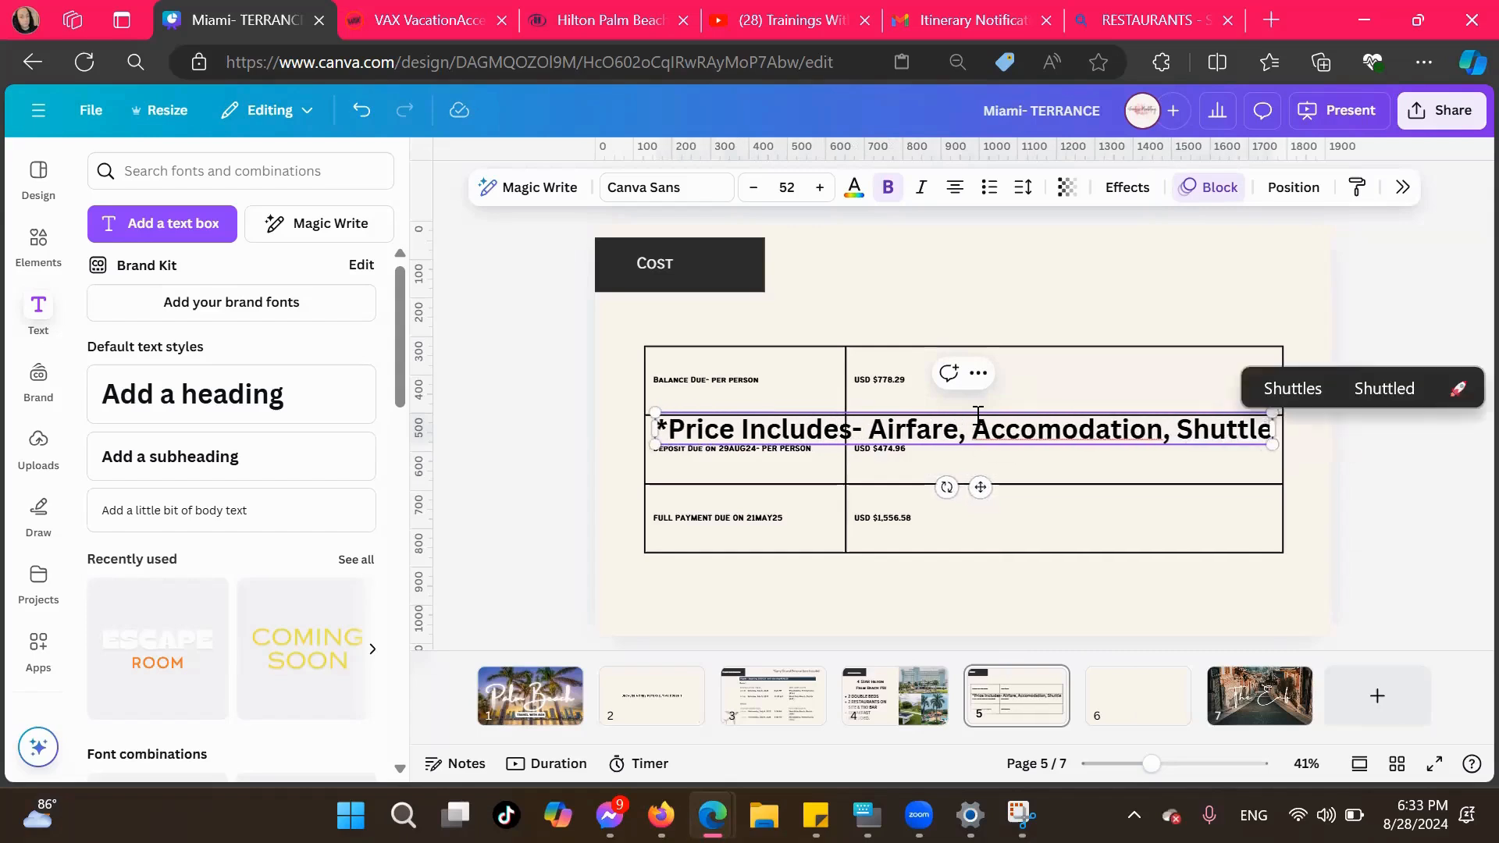
pyautogui.press('BackSpace')
pyautogui.press('BackSpace')
pyautogui.press('BackSpace')
pyautogui.press('BackSpace')
pyautogui.press('BackSpace')
pyautogui.press('BackSpace')
pyautogui.press('BackSpace')
pyautogui.press('BackSpace')
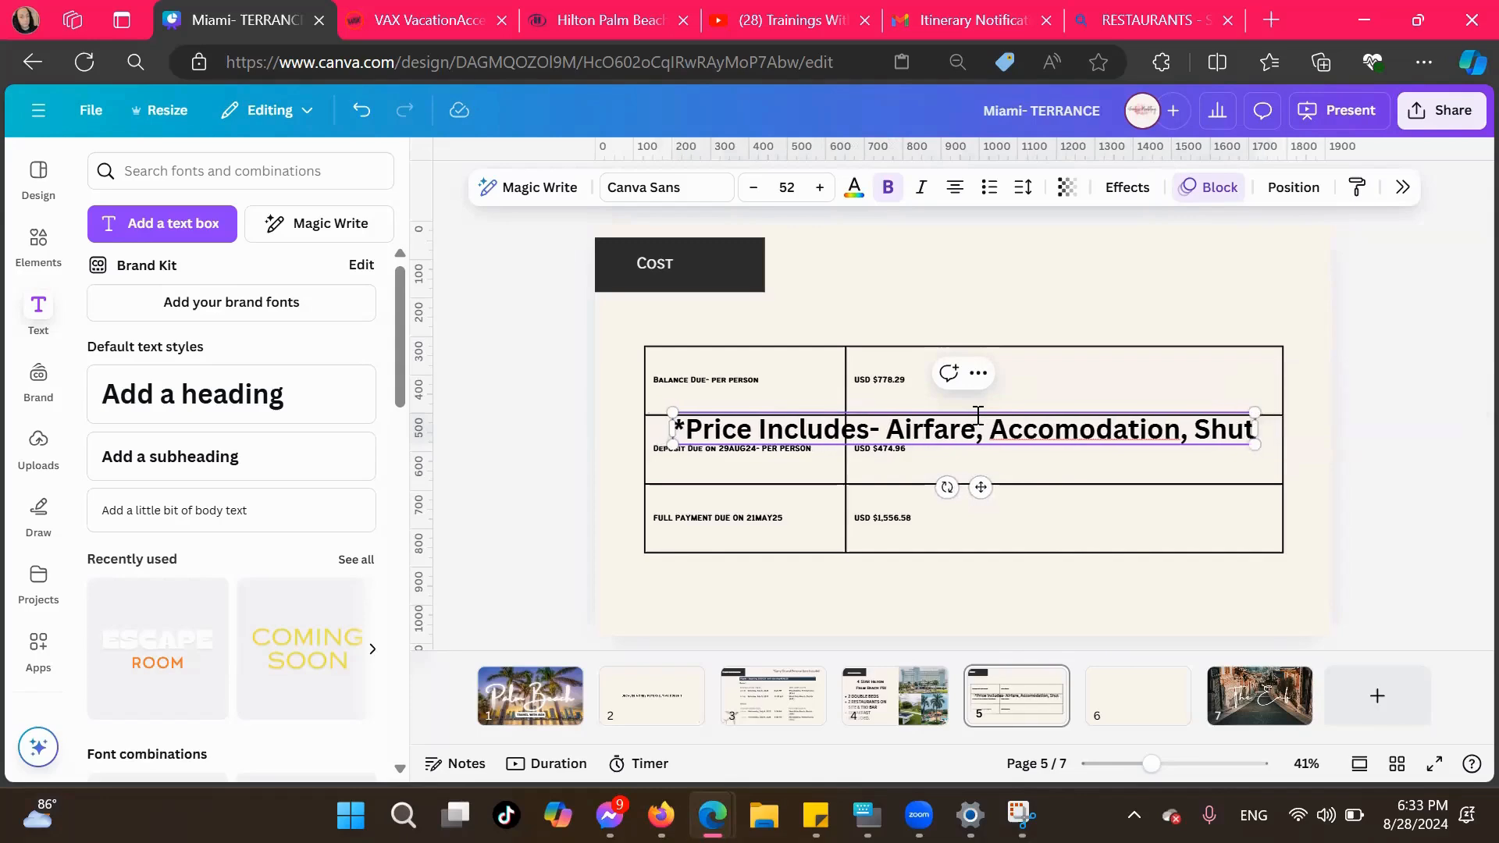
pyautogui.write('Transfer')
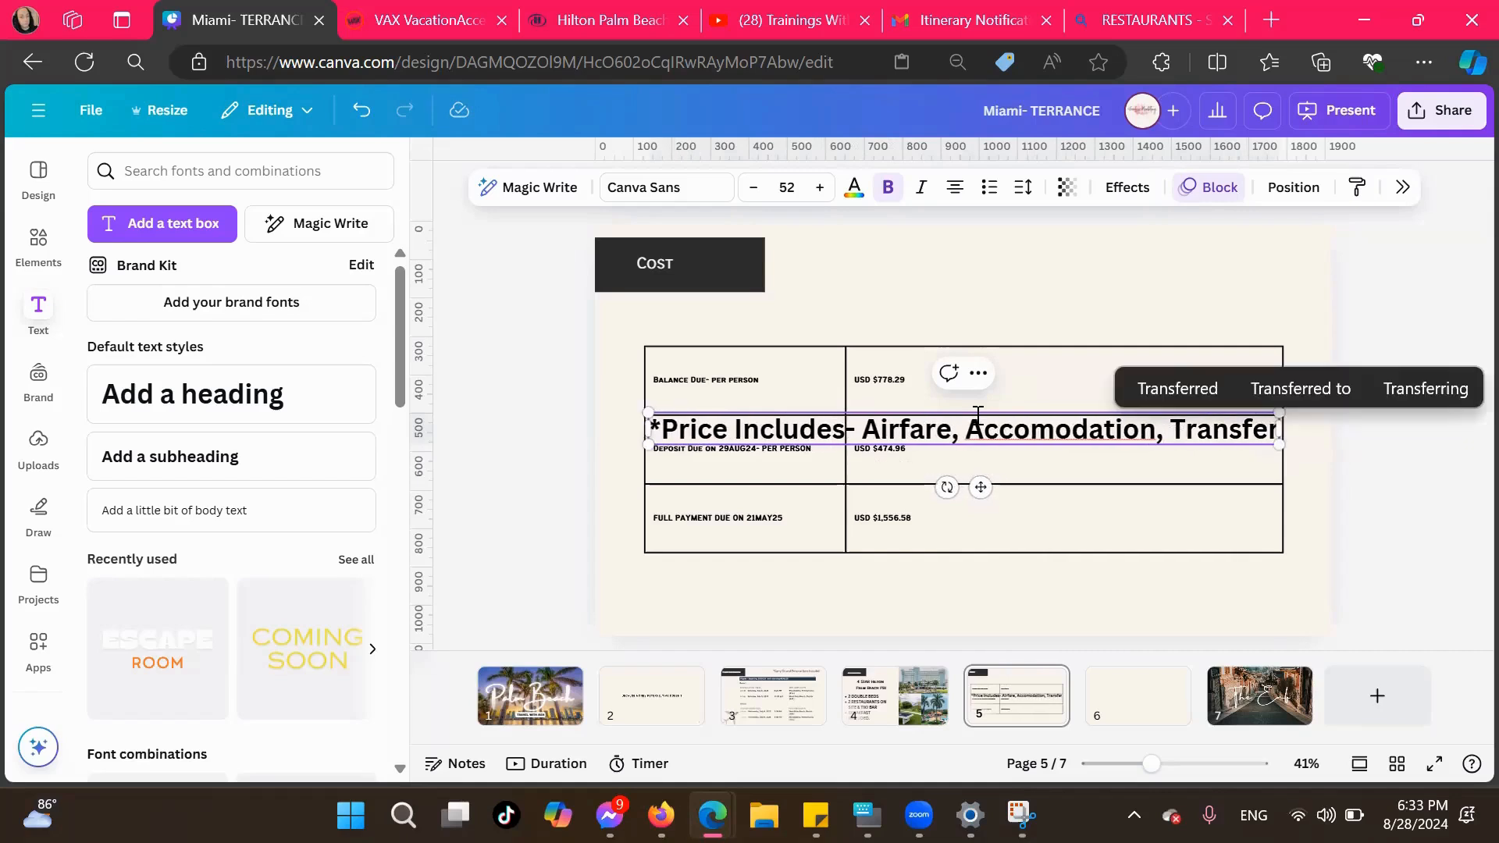
# Move the price-includes note off the cost table to just above its upper edge
pyautogui.click(1012, 428)
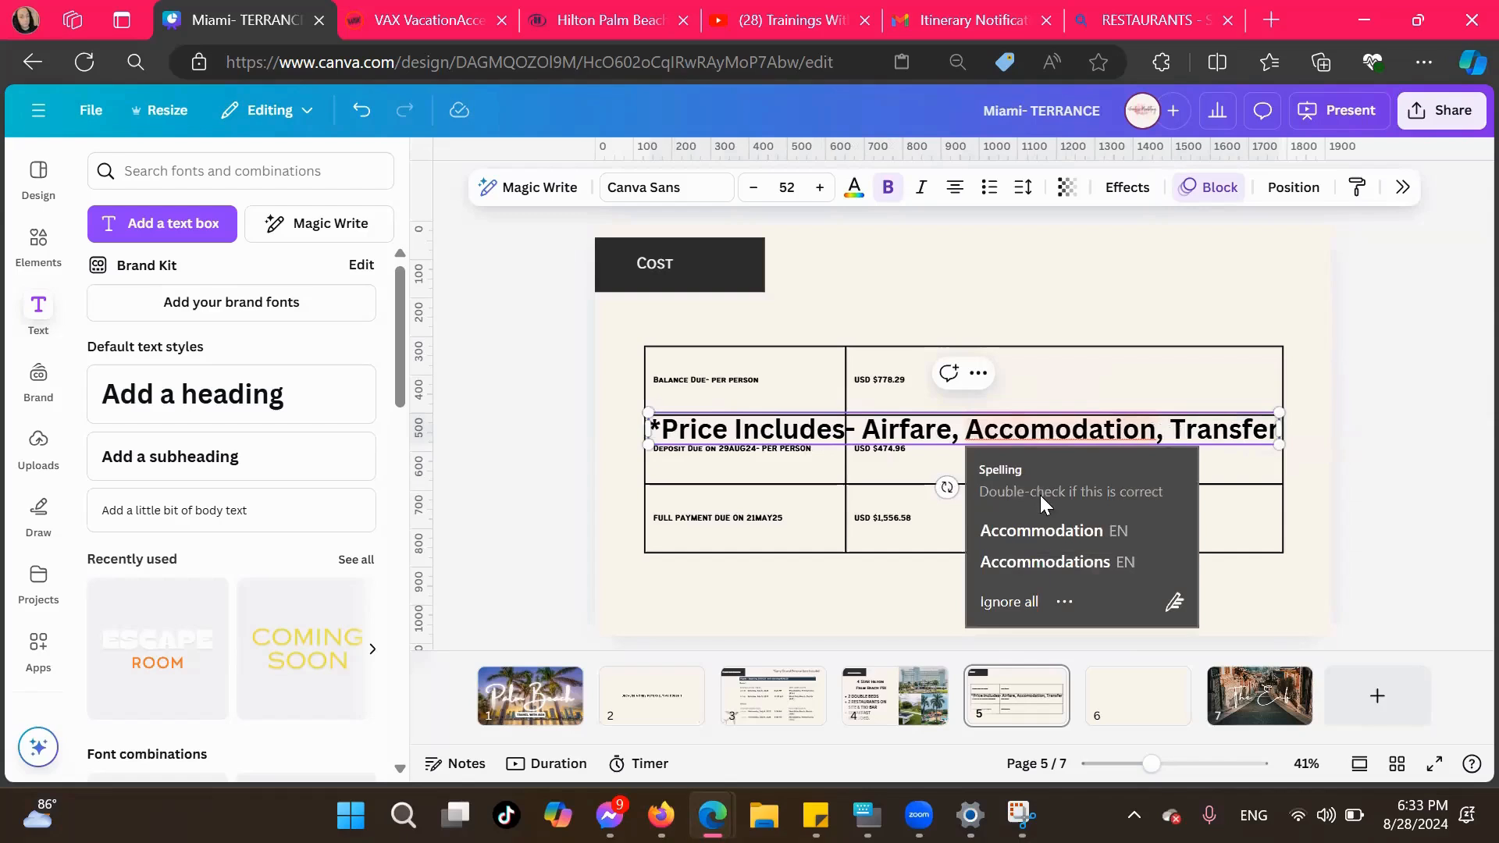
pyautogui.press('Escape')
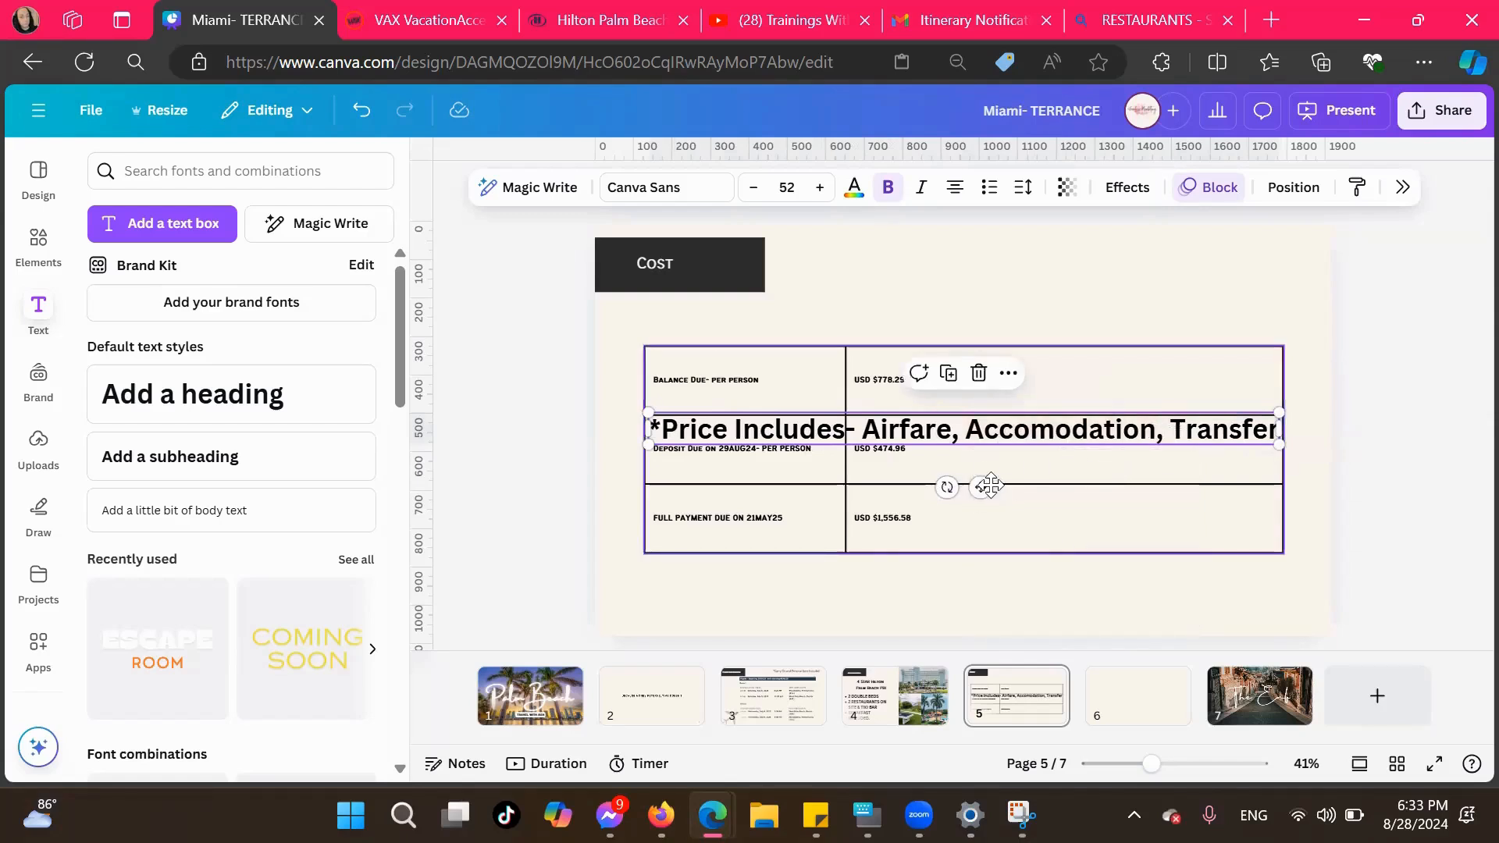
pyautogui.moveTo(982, 485); pyautogui.dragTo(927, 387)
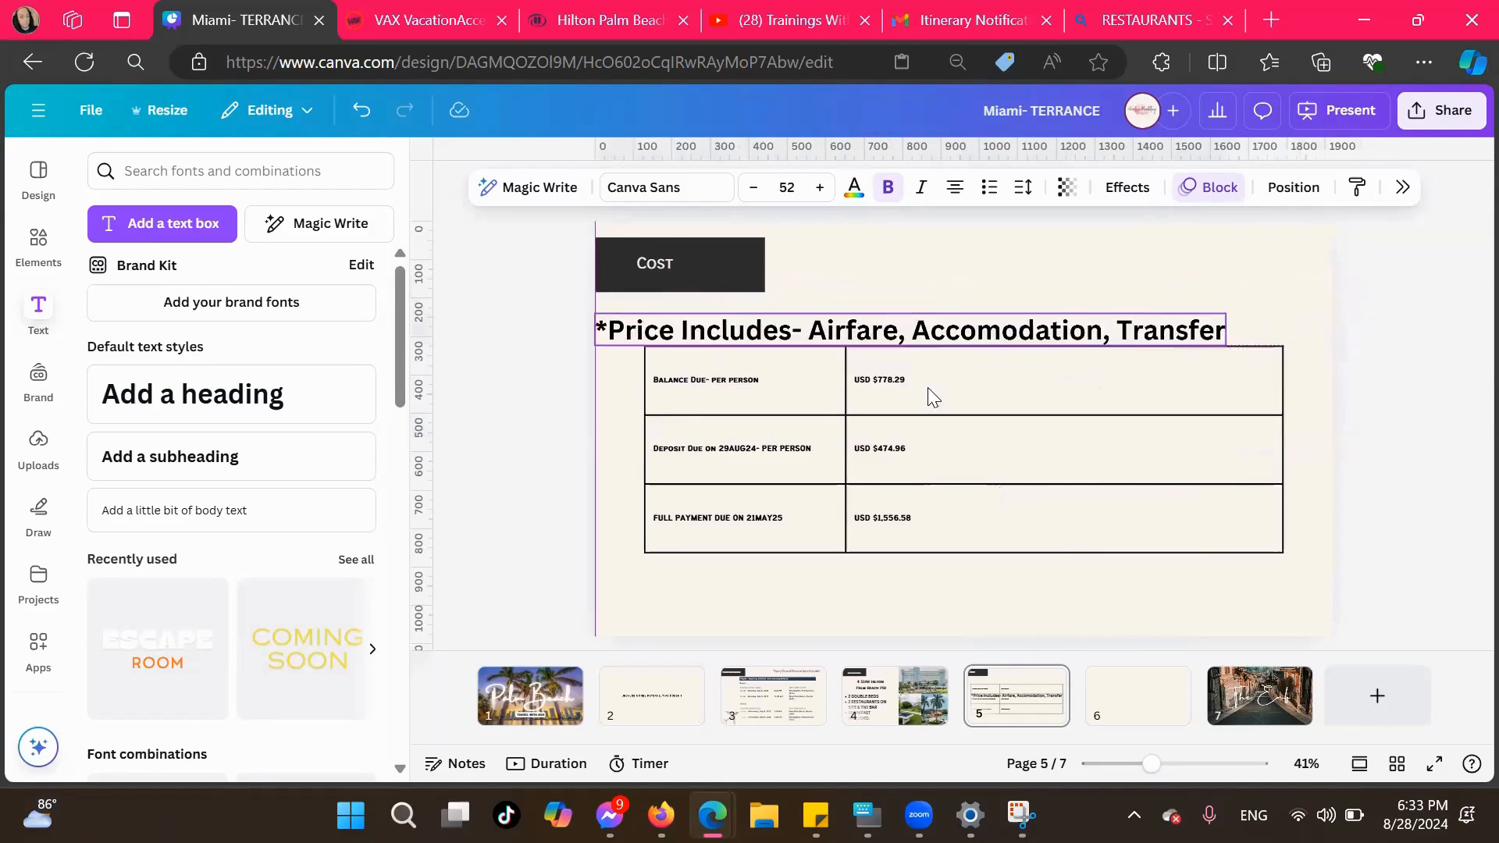
# Correct the misspelled word in the price-includes note to "Accommodation" using the spelling suggestion
pyautogui.click(1224, 334)
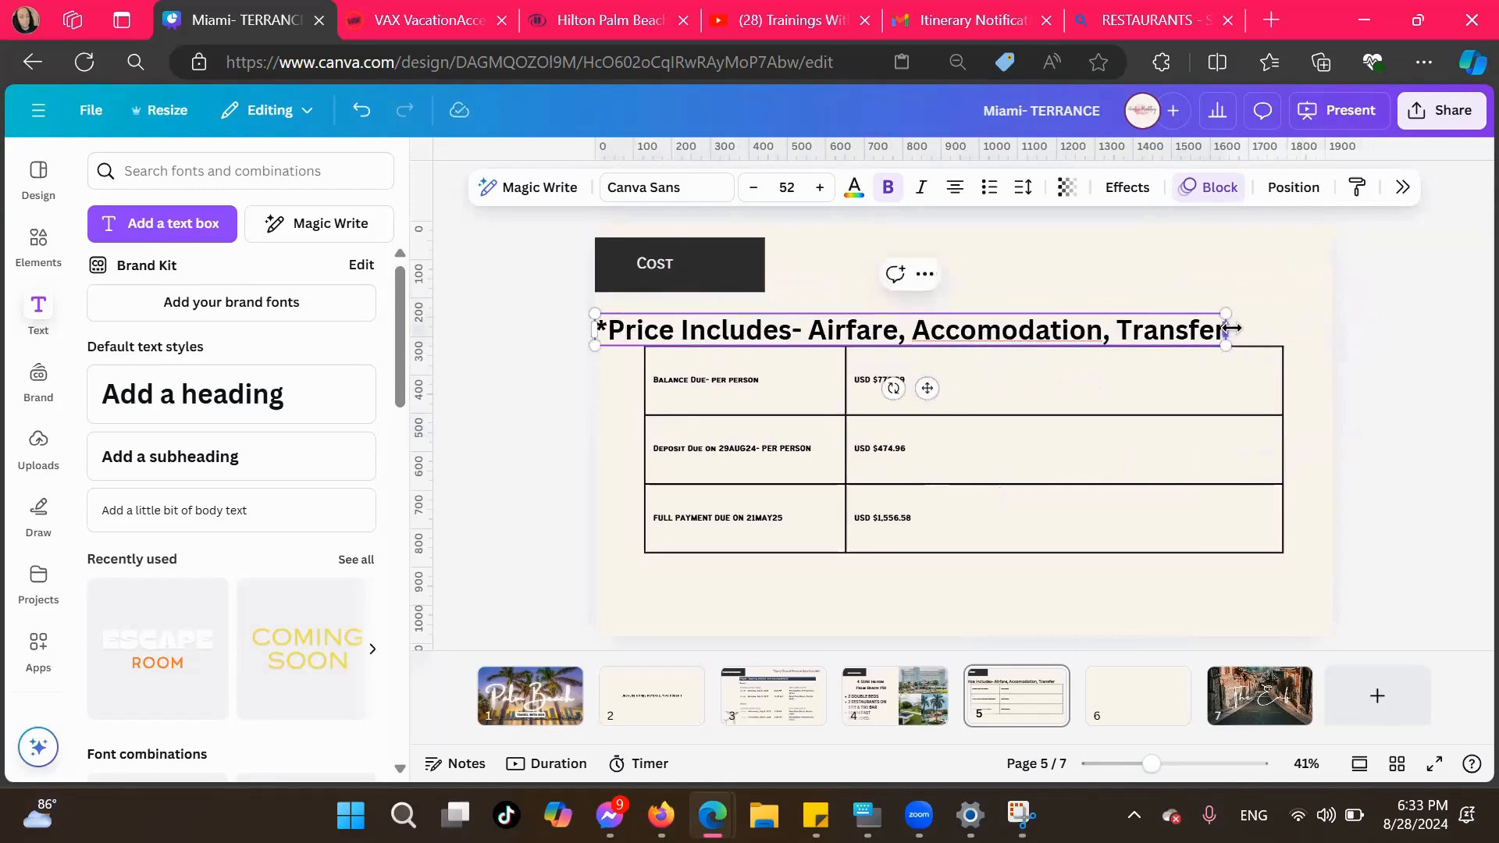
pyautogui.moveTo(1227, 334); pyautogui.dragTo(1117, 342)
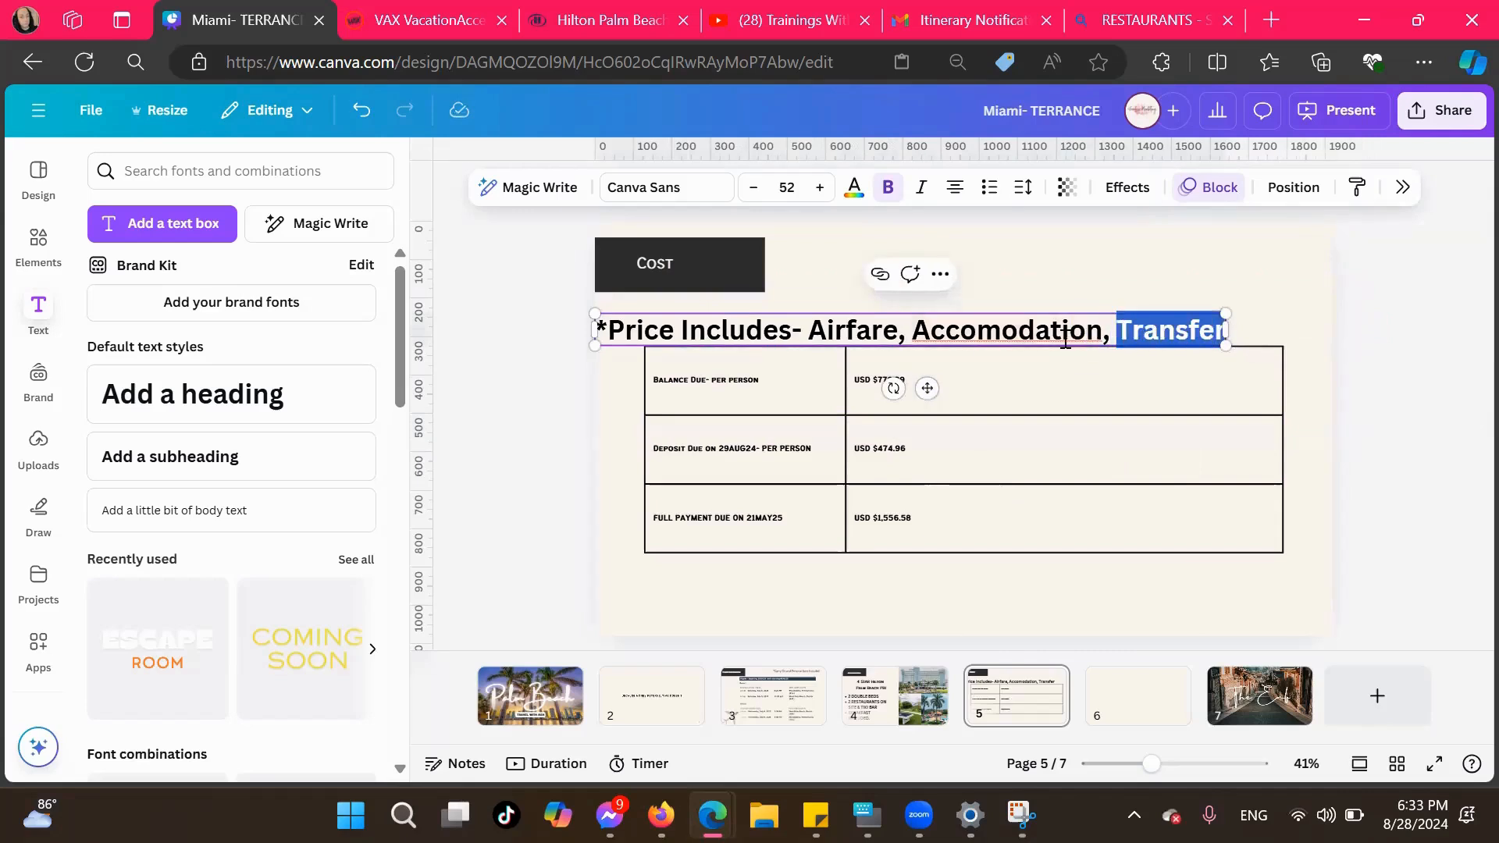
pyautogui.click(969, 323)
pyautogui.rightClick(968, 322)
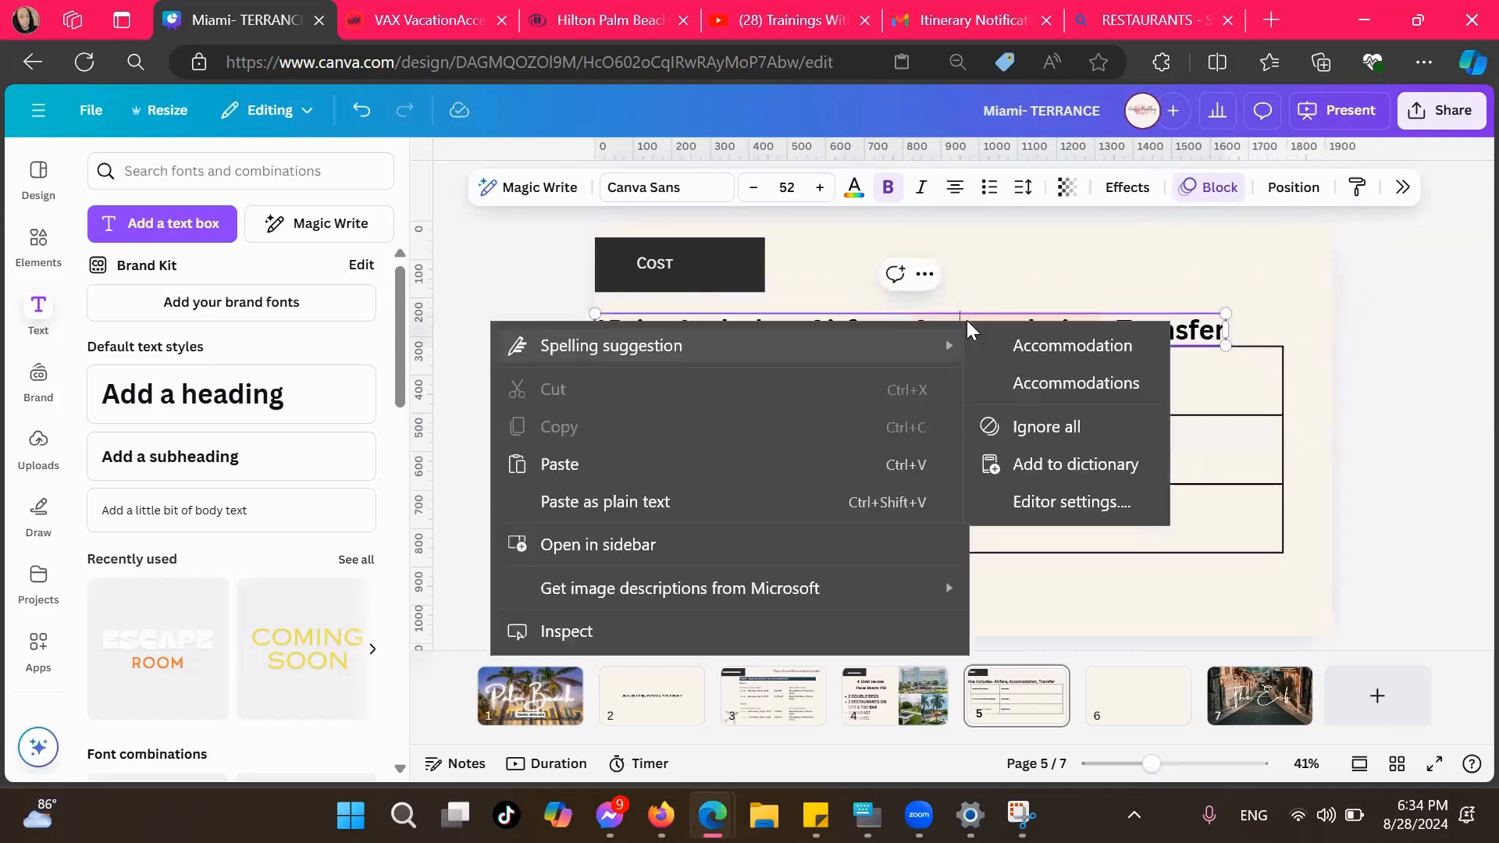
pyautogui.click(1019, 342)
# Shrink the price-includes note to two lines and place it above the table, beside the Cost title
pyautogui.moveTo(1225, 348); pyautogui.dragTo(965, 373)
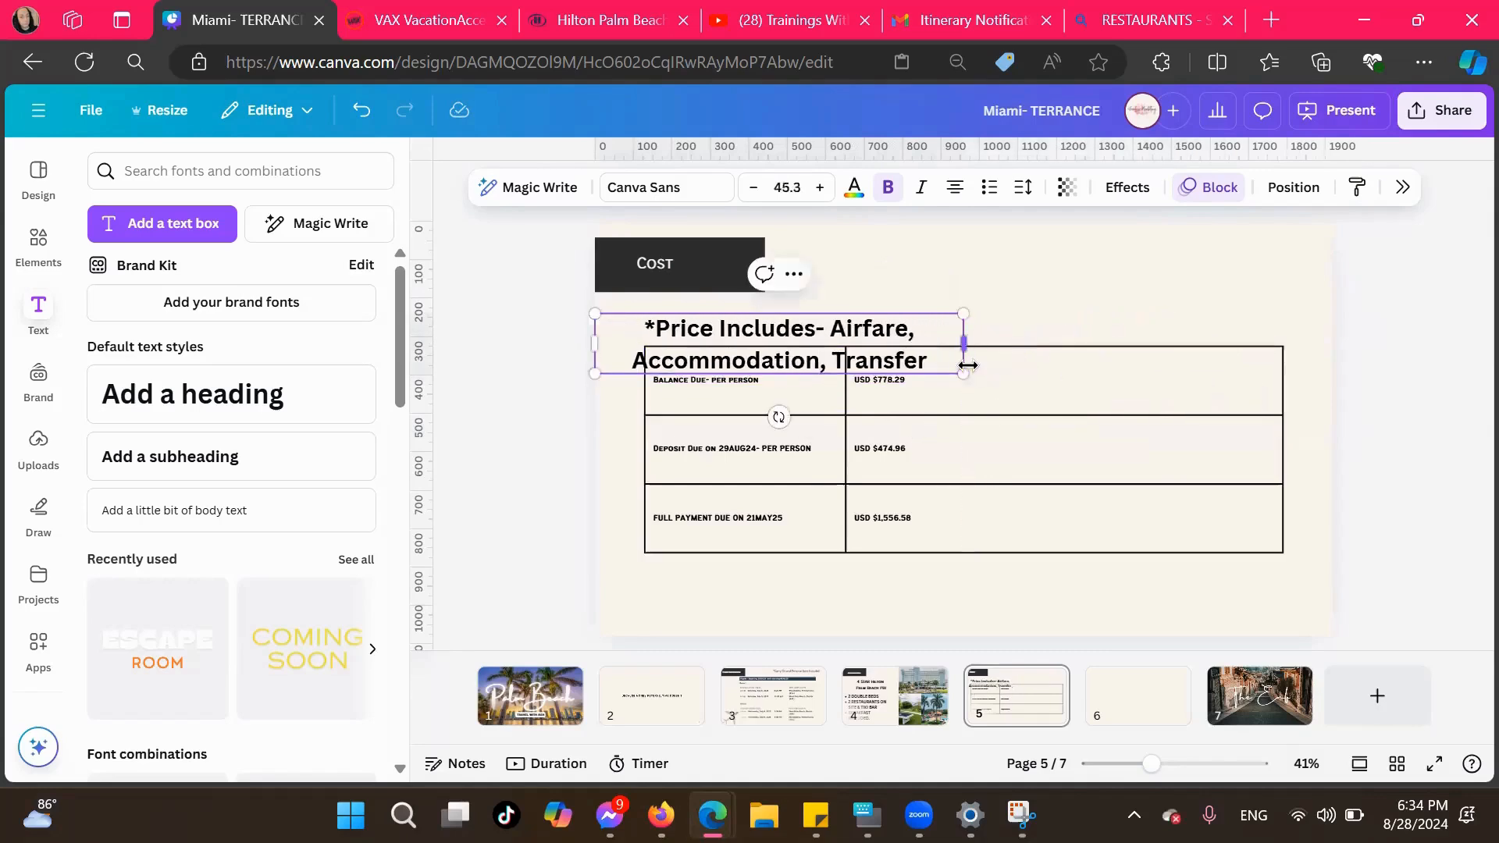
pyautogui.click(1057, 286)
pyautogui.moveTo(890, 343); pyautogui.dragTo(1176, 278)
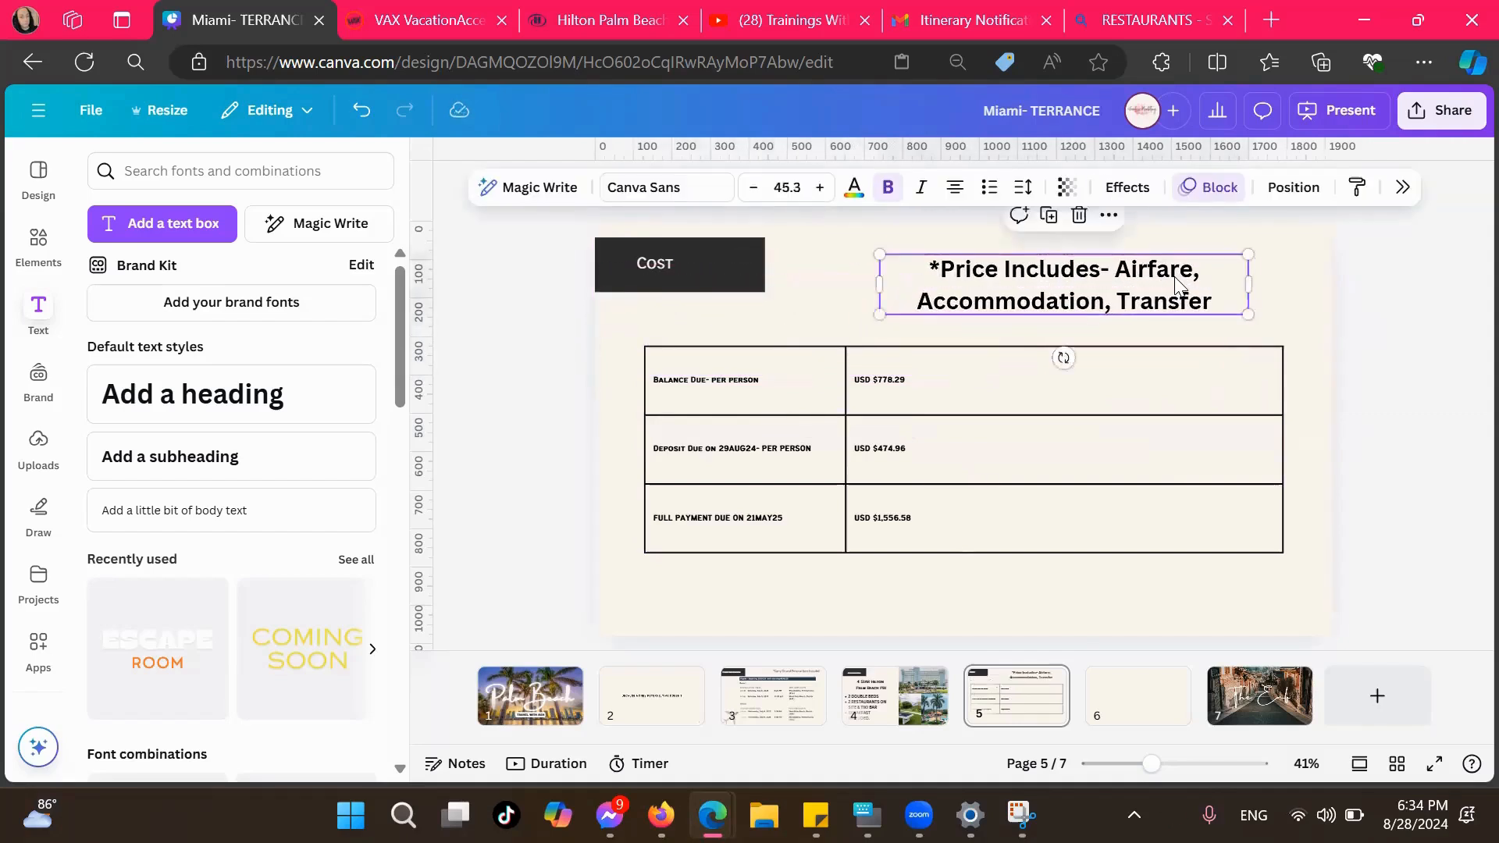
# Add a heading text box reading "Important Details" to the blank page 6
pyautogui.click(1117, 702)
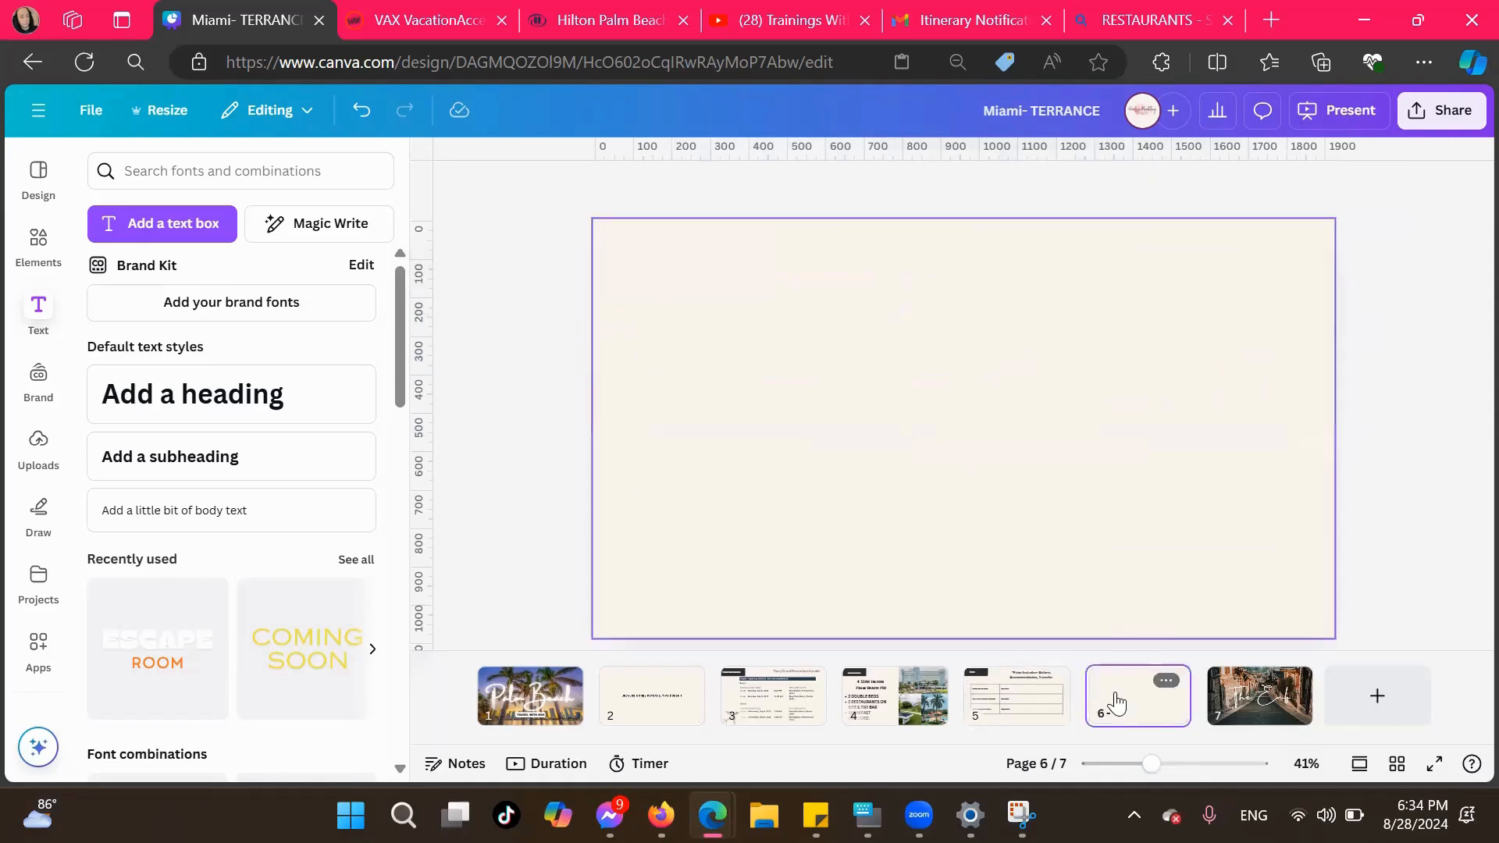
pyautogui.click(217, 396)
pyautogui.write('Imp')
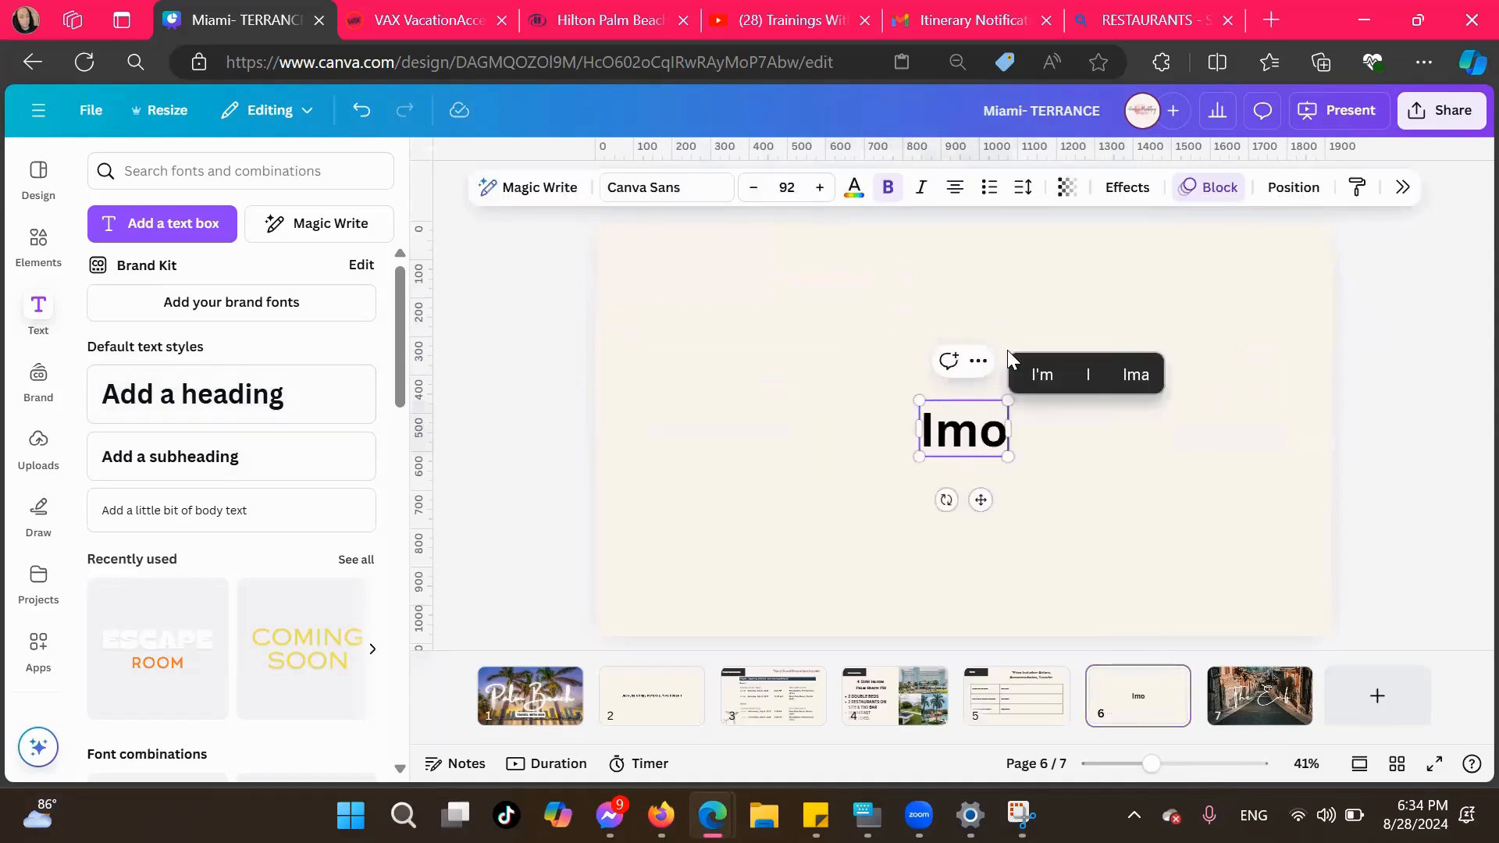
pyautogui.write('ortant detial')
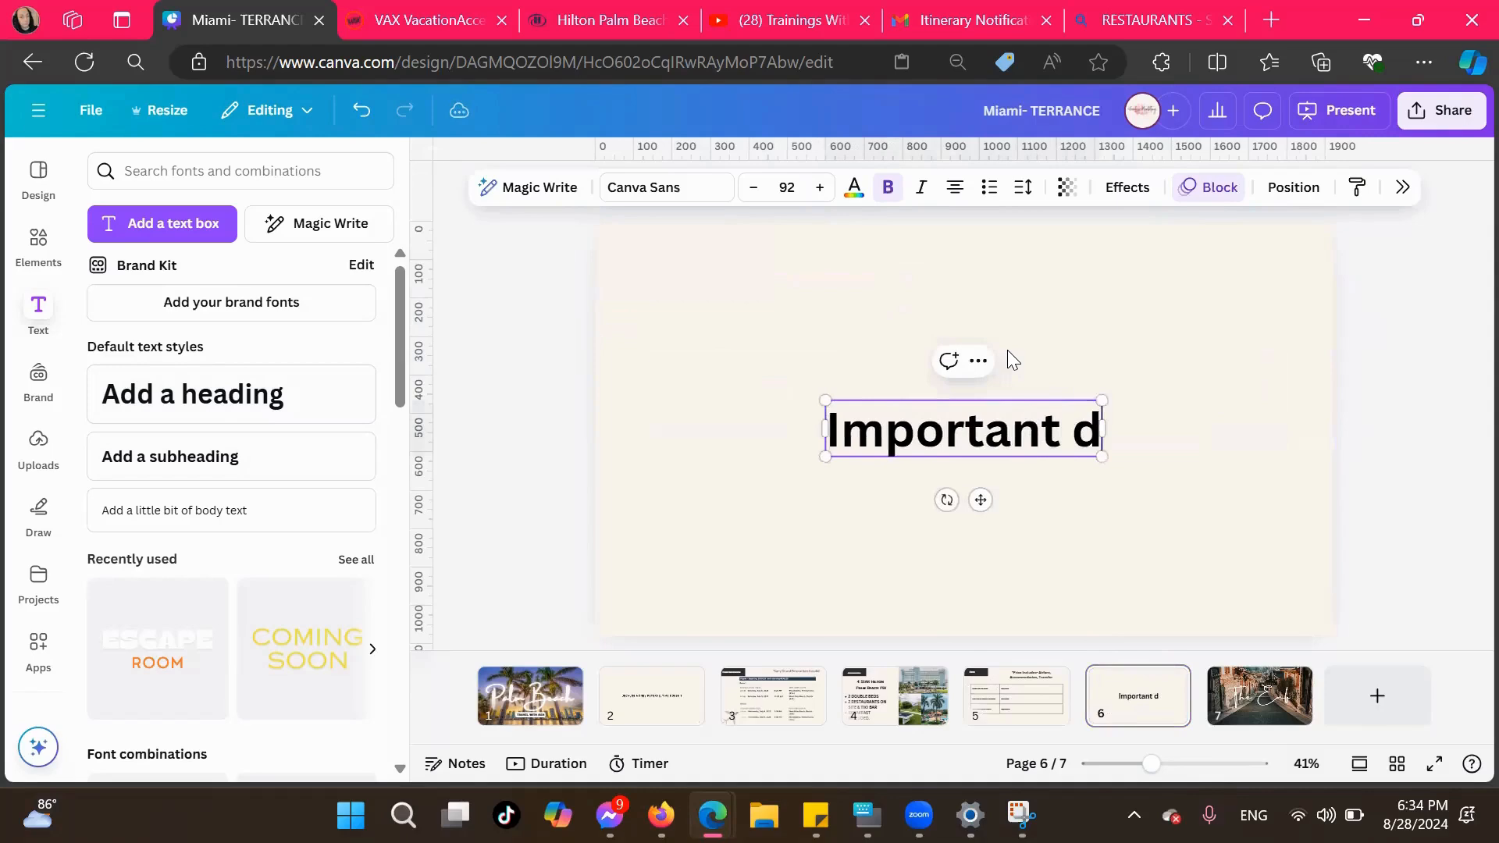
pyautogui.press('BackSpace')
pyautogui.press('BackSpace')
pyautogui.press('BackSpace')
pyautogui.press('BackSpace')
pyautogui.press('BackSpace')
pyautogui.press('BackSpace')
pyautogui.write('De')
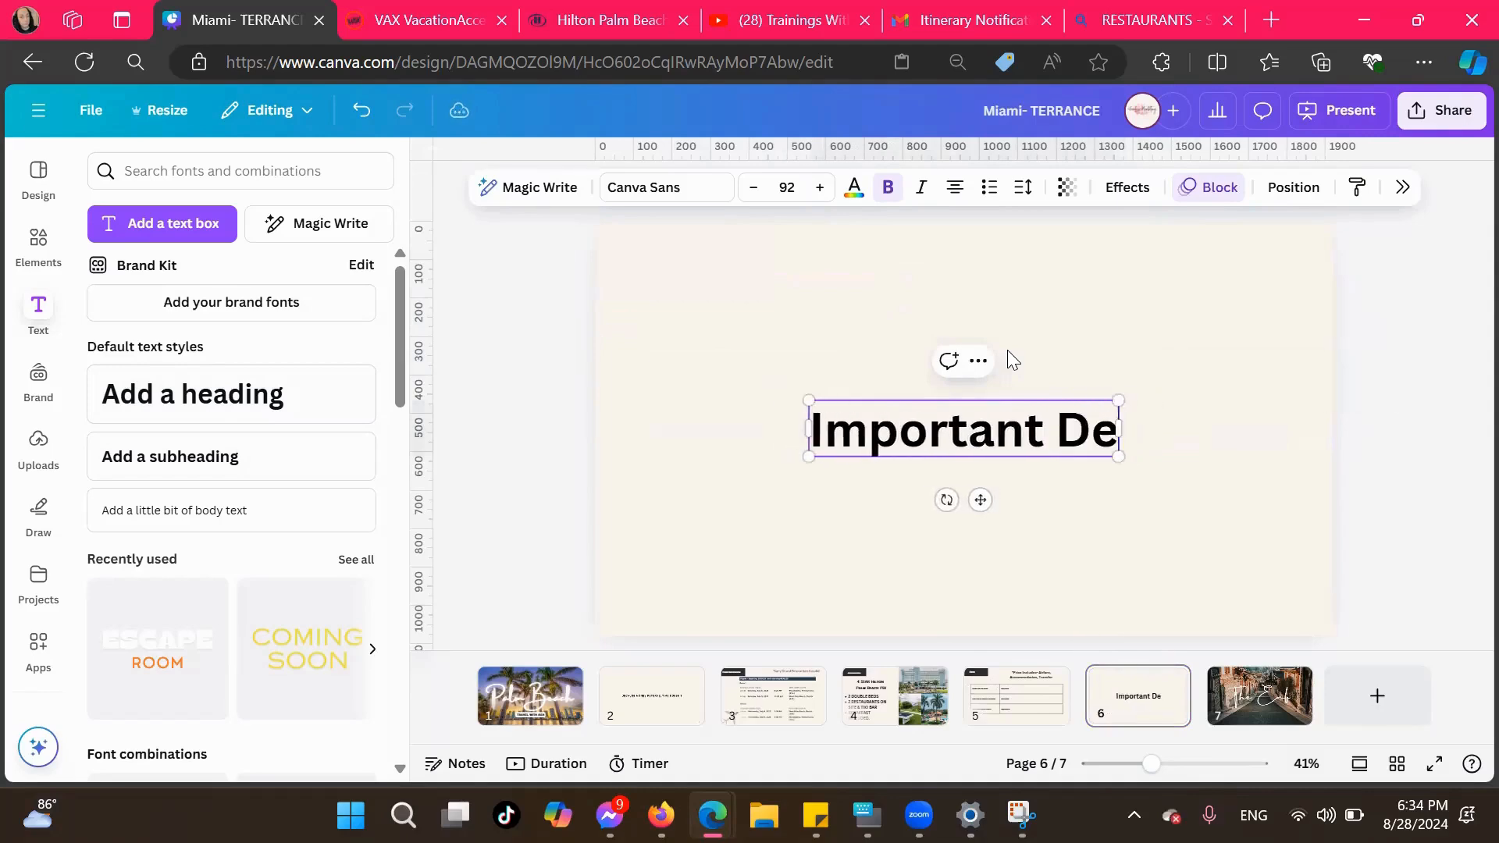
pyautogui.write('tails')
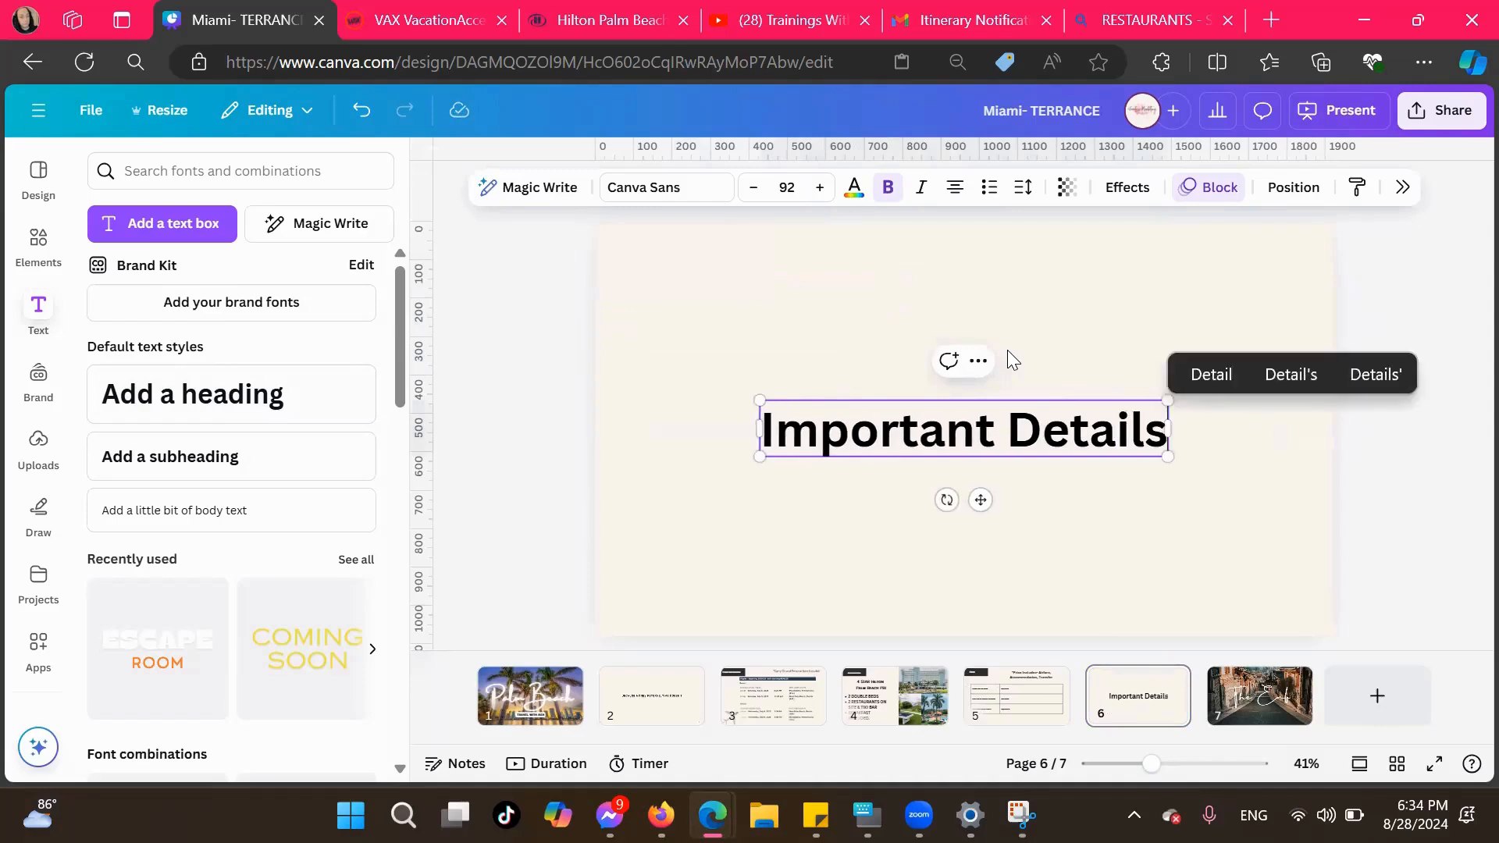
pyautogui.press('BackSpace')
pyautogui.press('BackSpace')
pyautogui.press('BackSpace')
pyautogui.press('BackSpace')
pyautogui.write('ials')
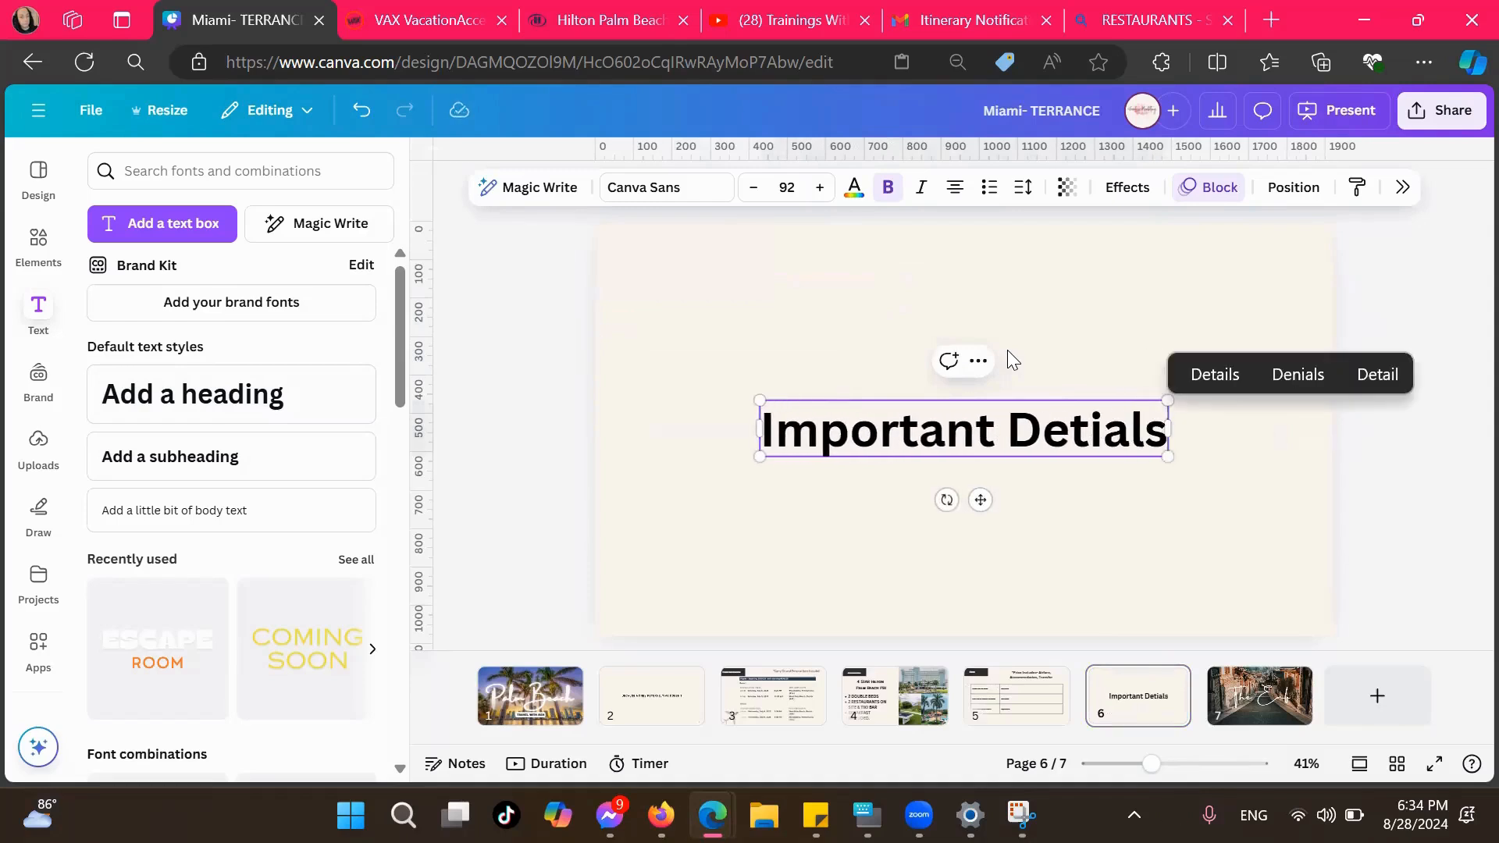
pyautogui.press('BackSpace')
pyautogui.press('BackSpace')
pyautogui.press('BackSpace')
pyautogui.press('BackSpace')
pyautogui.write('ail')
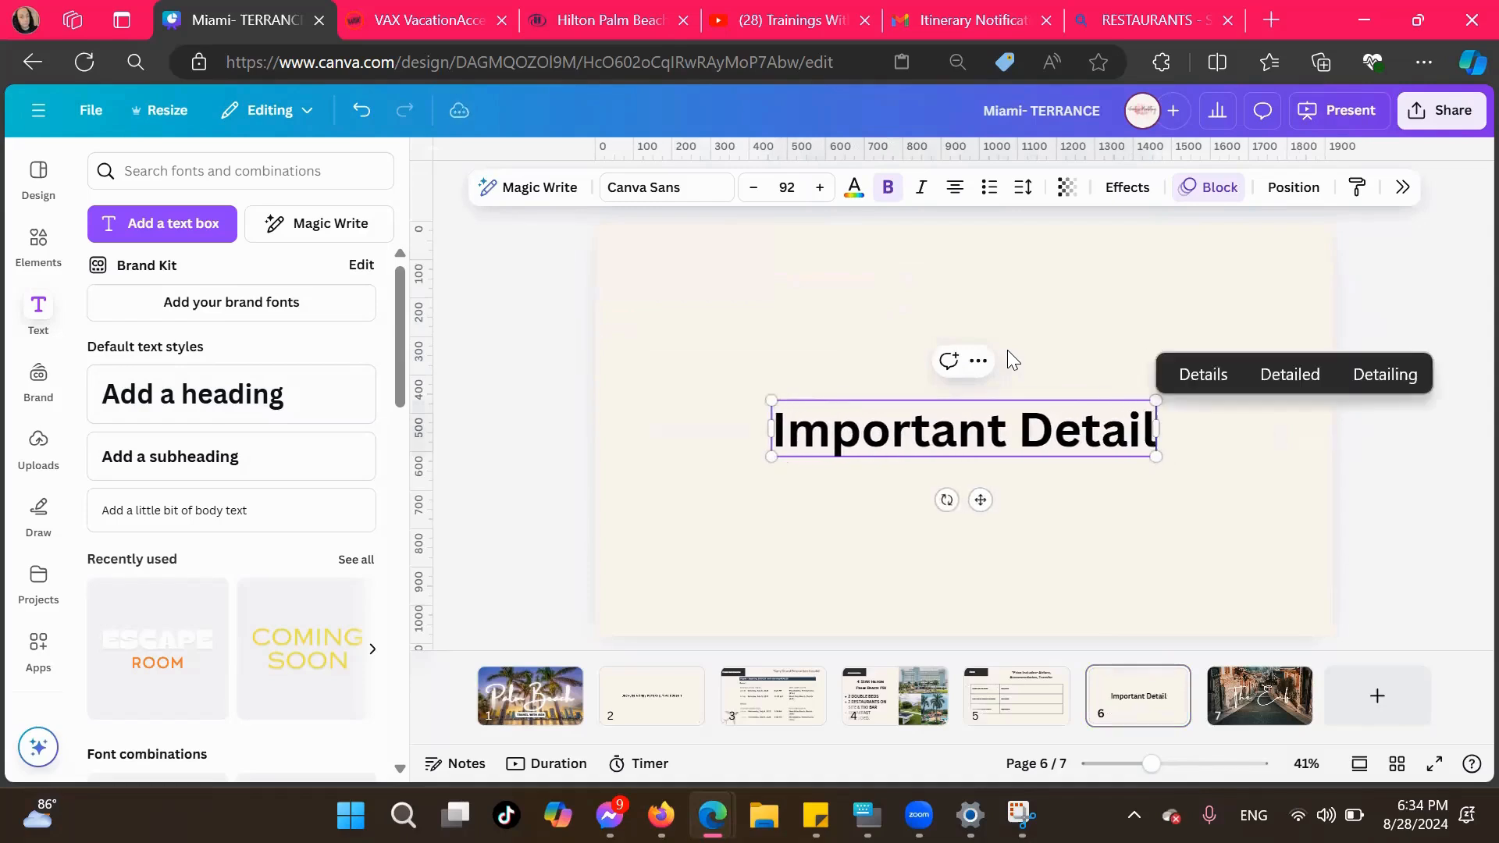
pyautogui.write('s:')
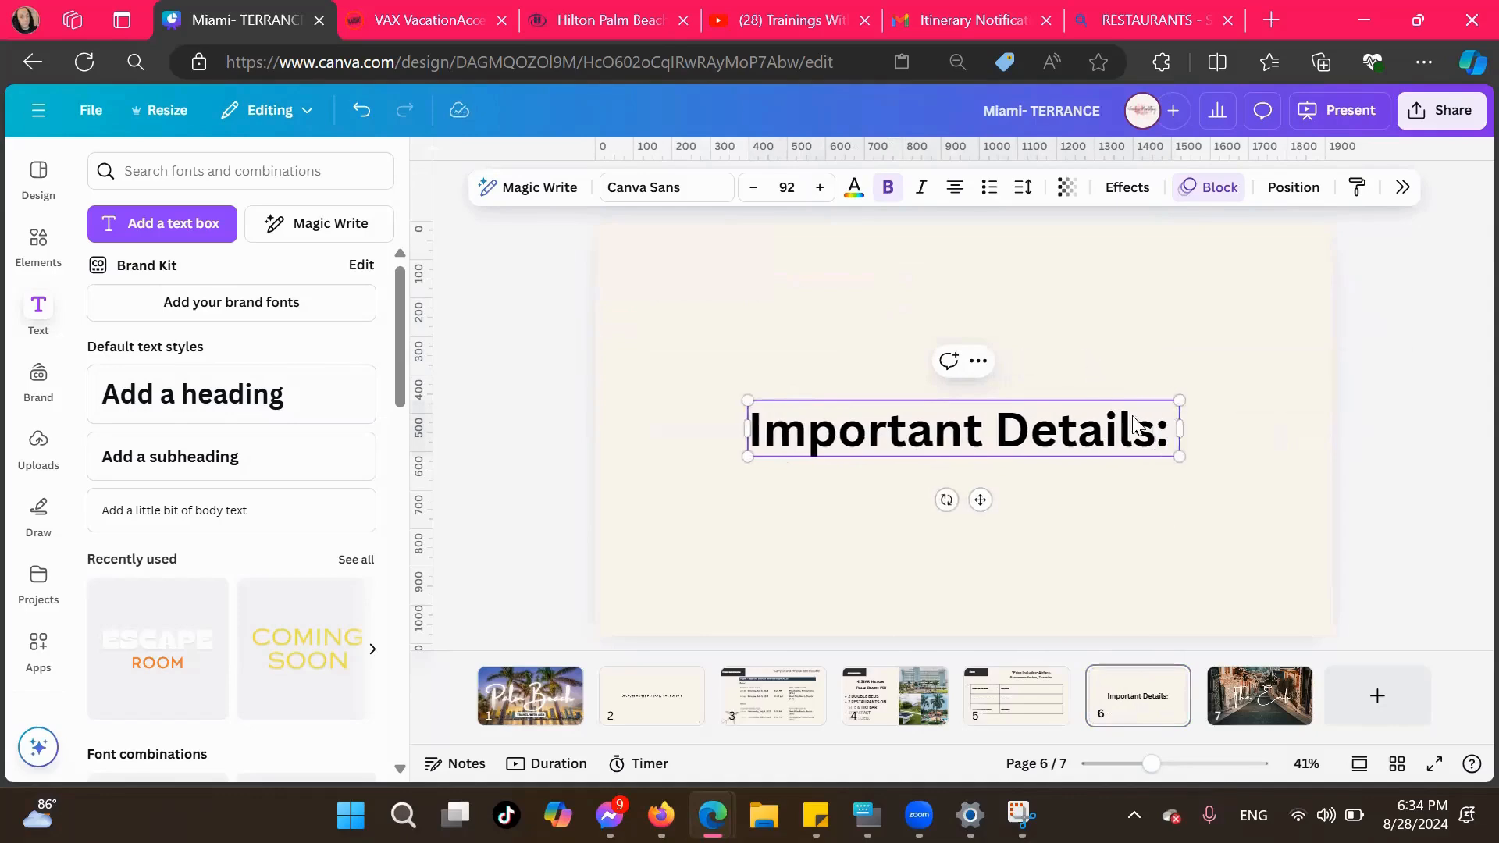
# Add a colon after "Important Details" and move the heading to the upper part of the page
pyautogui.moveTo(979, 498); pyautogui.dragTo(970, 351)
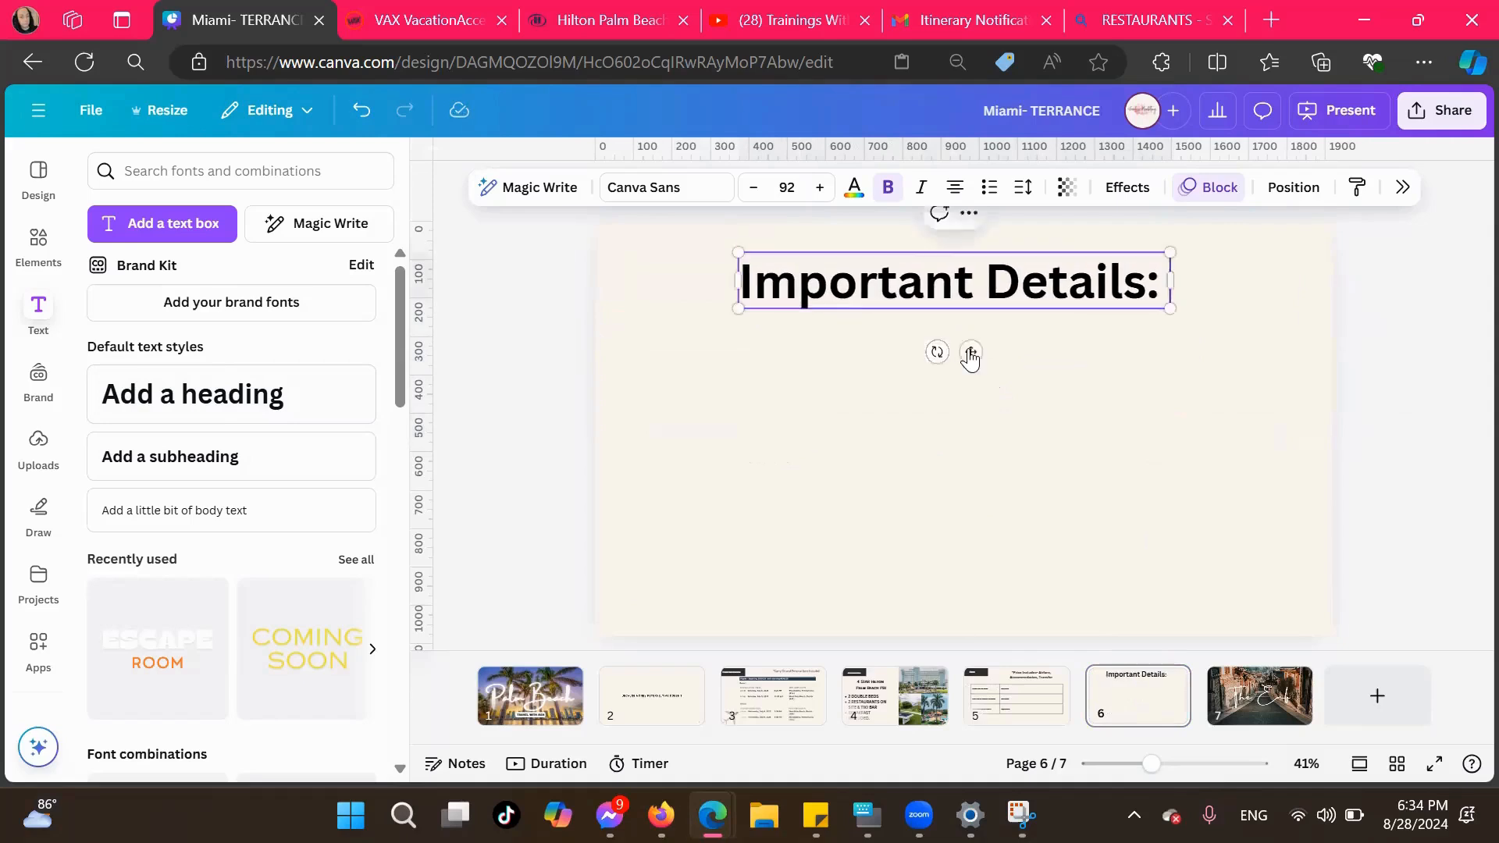
# Add a subheading text box below the Important Details heading and format it as a left-aligned bulleted list
pyautogui.click(192, 457)
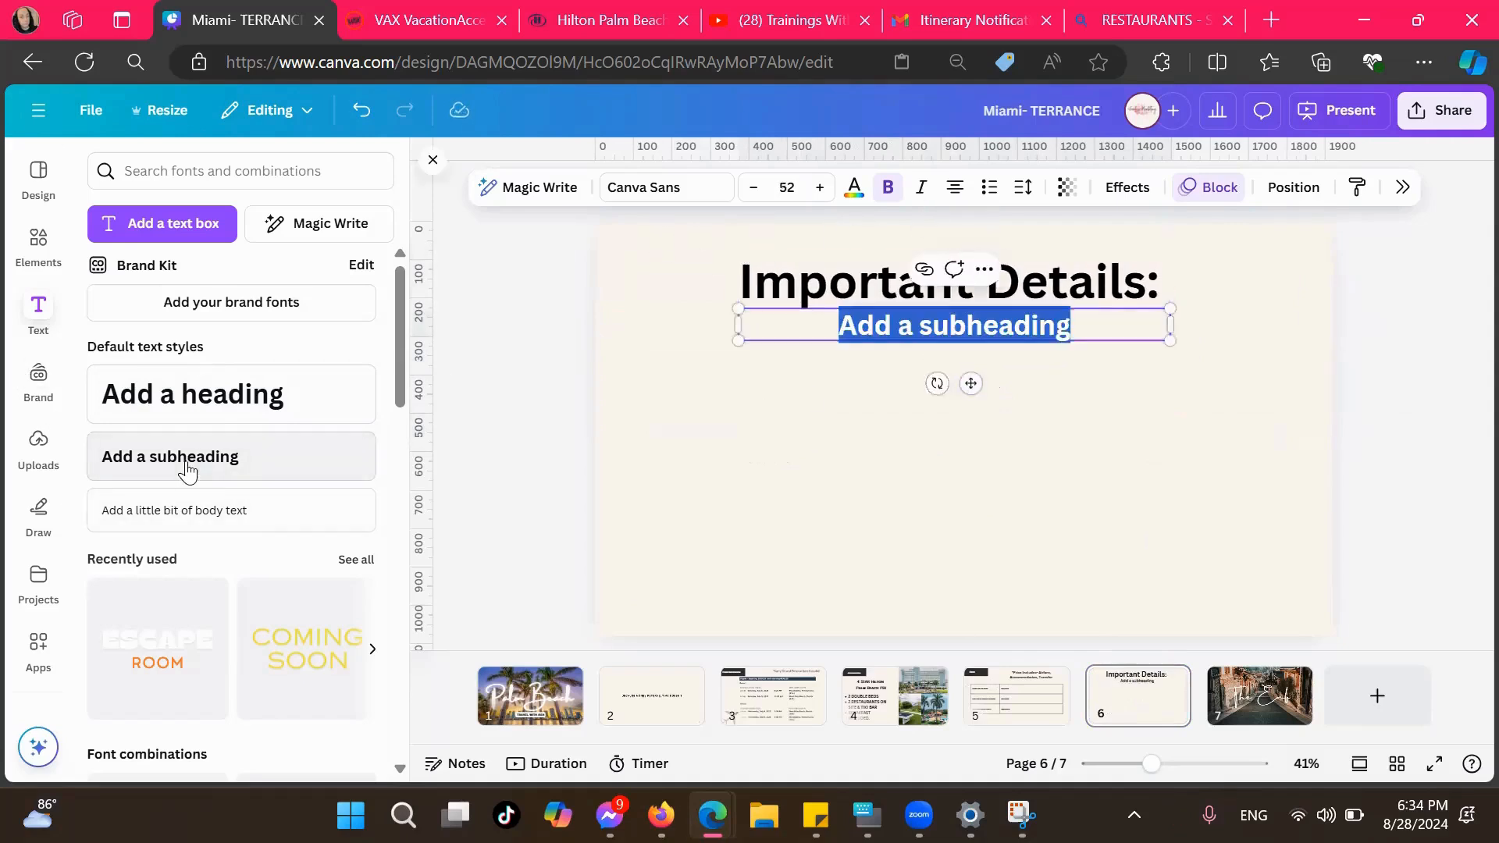
pyautogui.moveTo(971, 383); pyautogui.dragTo(970, 459)
pyautogui.click(988, 189)
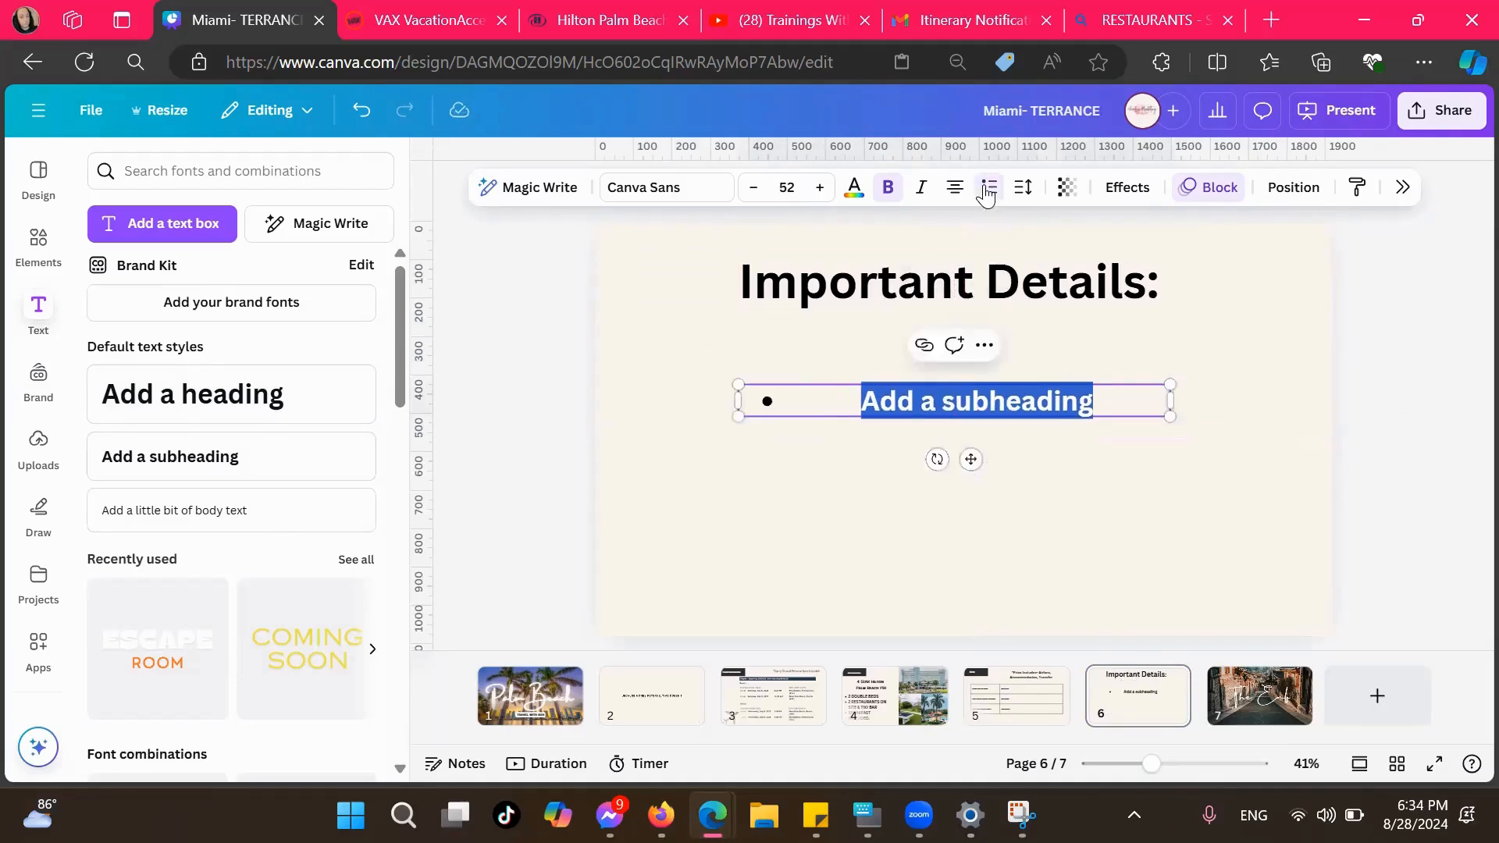
pyautogui.click(960, 192)
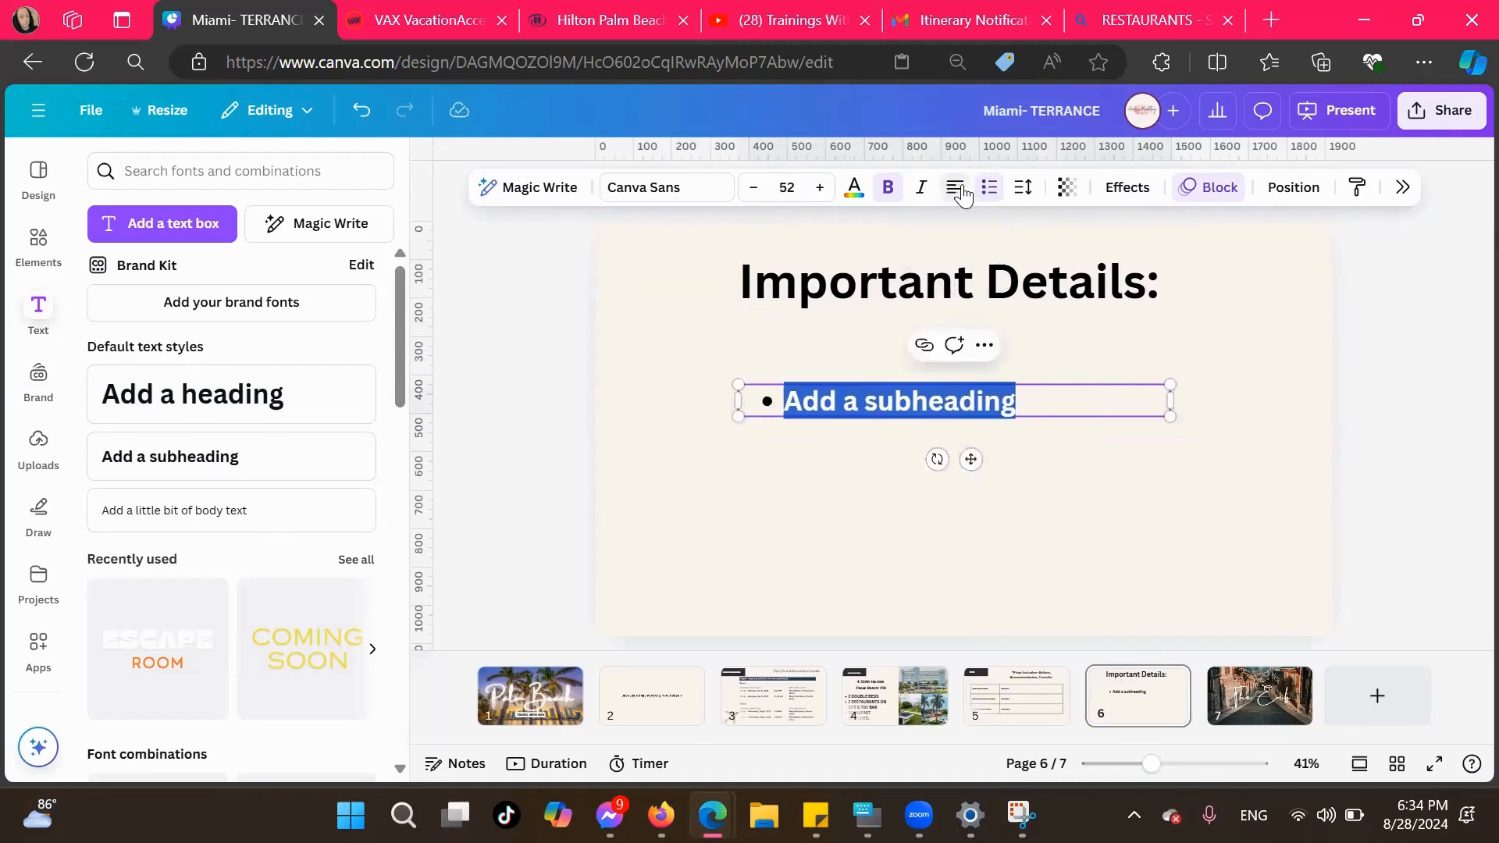
# Replace the subheading placeholder with the bullet "Shuttle Transfer Included" and start a second bullet
pyautogui.click(1048, 396)
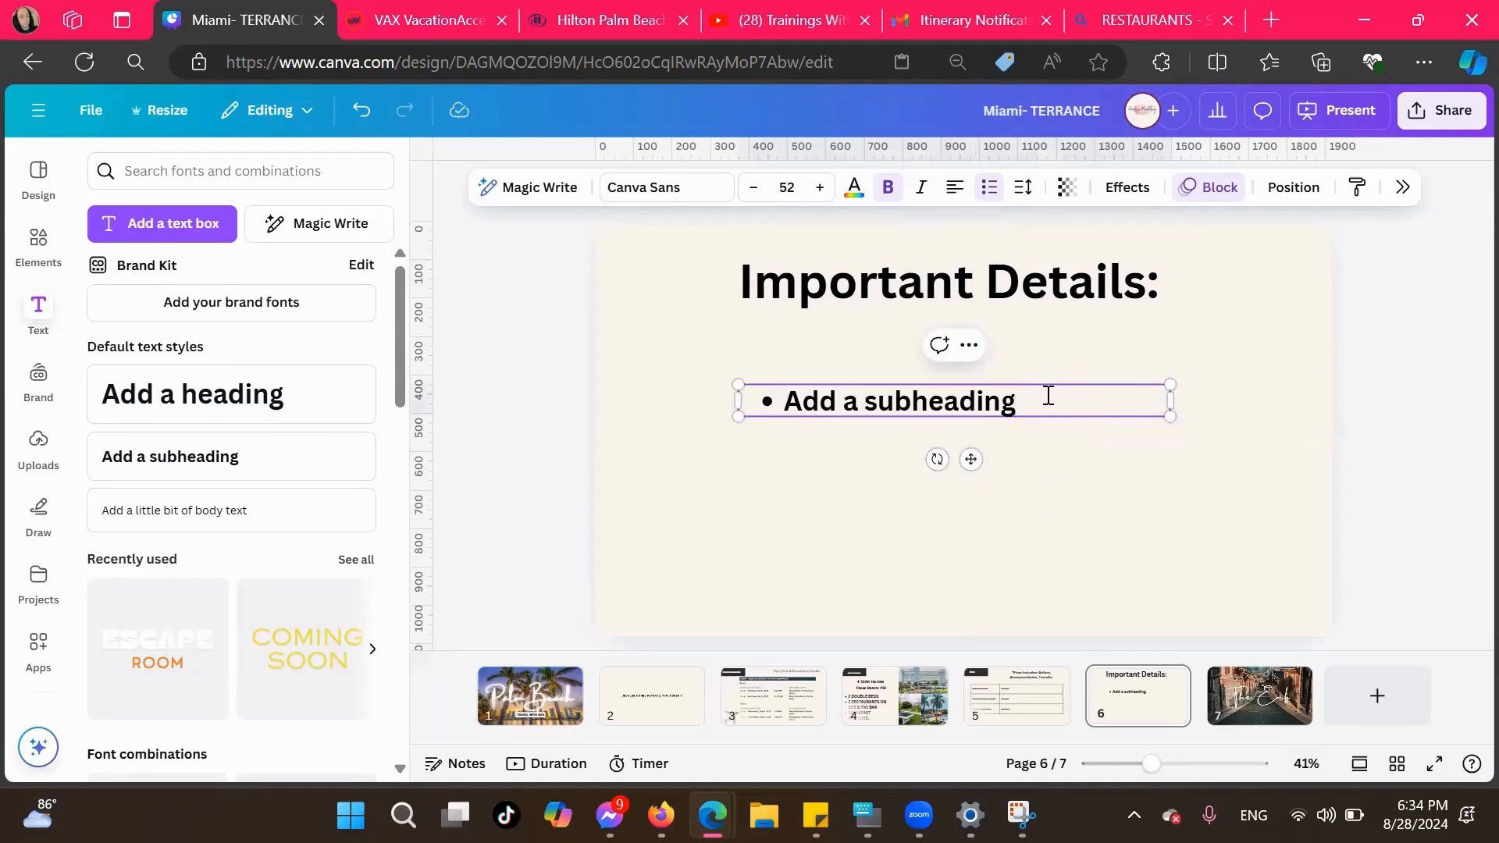
pyautogui.press('BackSpace')
pyautogui.press('BackSpace')
pyautogui.press('BackSpace')
pyautogui.press('BackSpace')
pyautogui.press('BackSpace')
pyautogui.press('BackSpace')
pyautogui.press('BackSpace')
pyautogui.press('BackSpace')
pyautogui.press('BackSpace')
pyautogui.press('BackSpace')
pyautogui.press('BackSpace')
pyautogui.press('BackSpace')
pyautogui.press('BackSpace')
pyautogui.press('BackSpace')
pyautogui.press('BackSpace')
pyautogui.press('BackSpace')
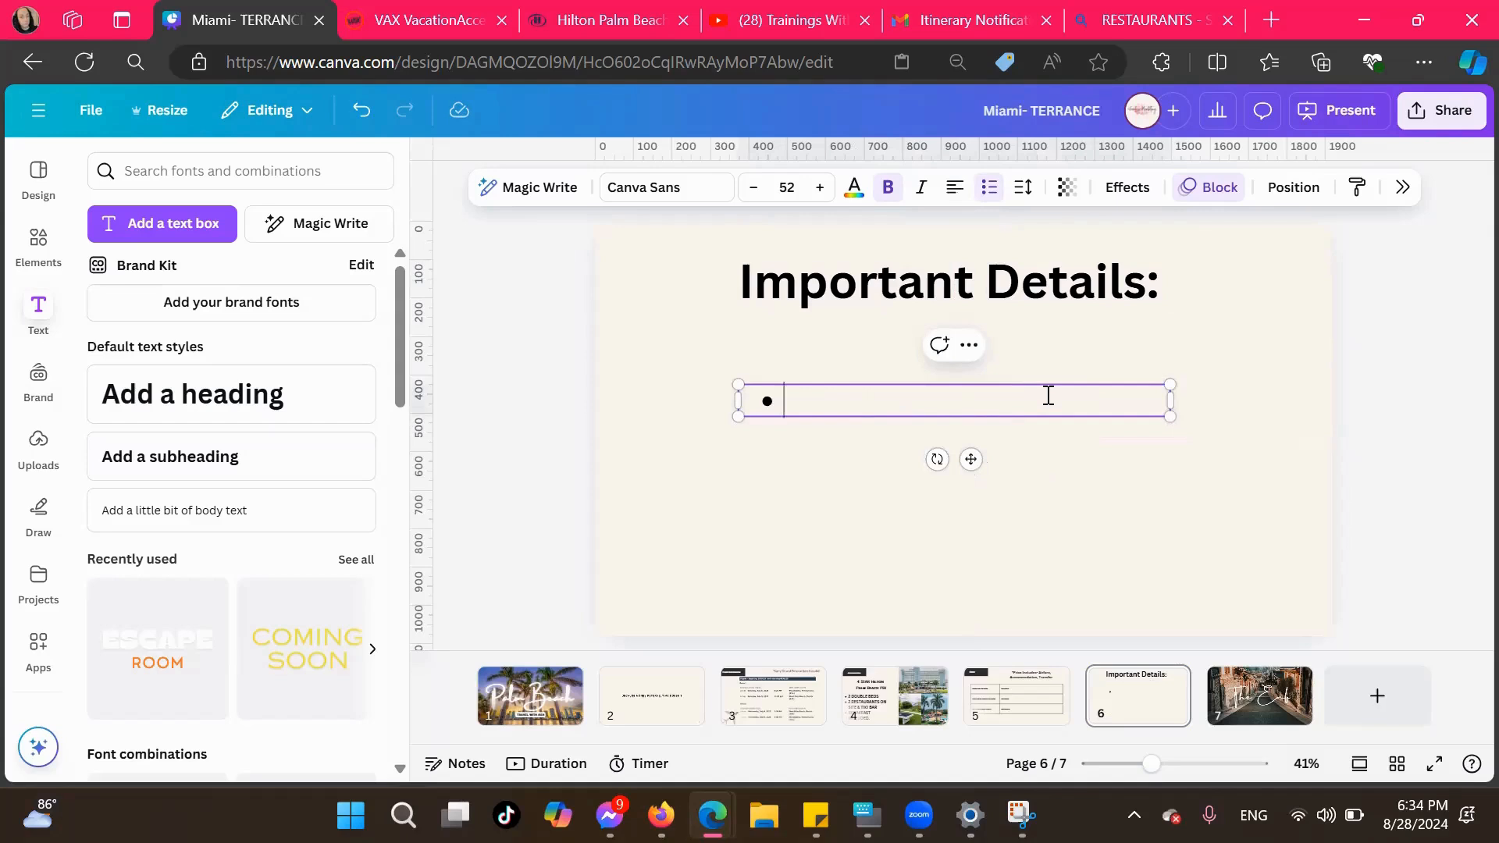
pyautogui.write('Shuttle ')
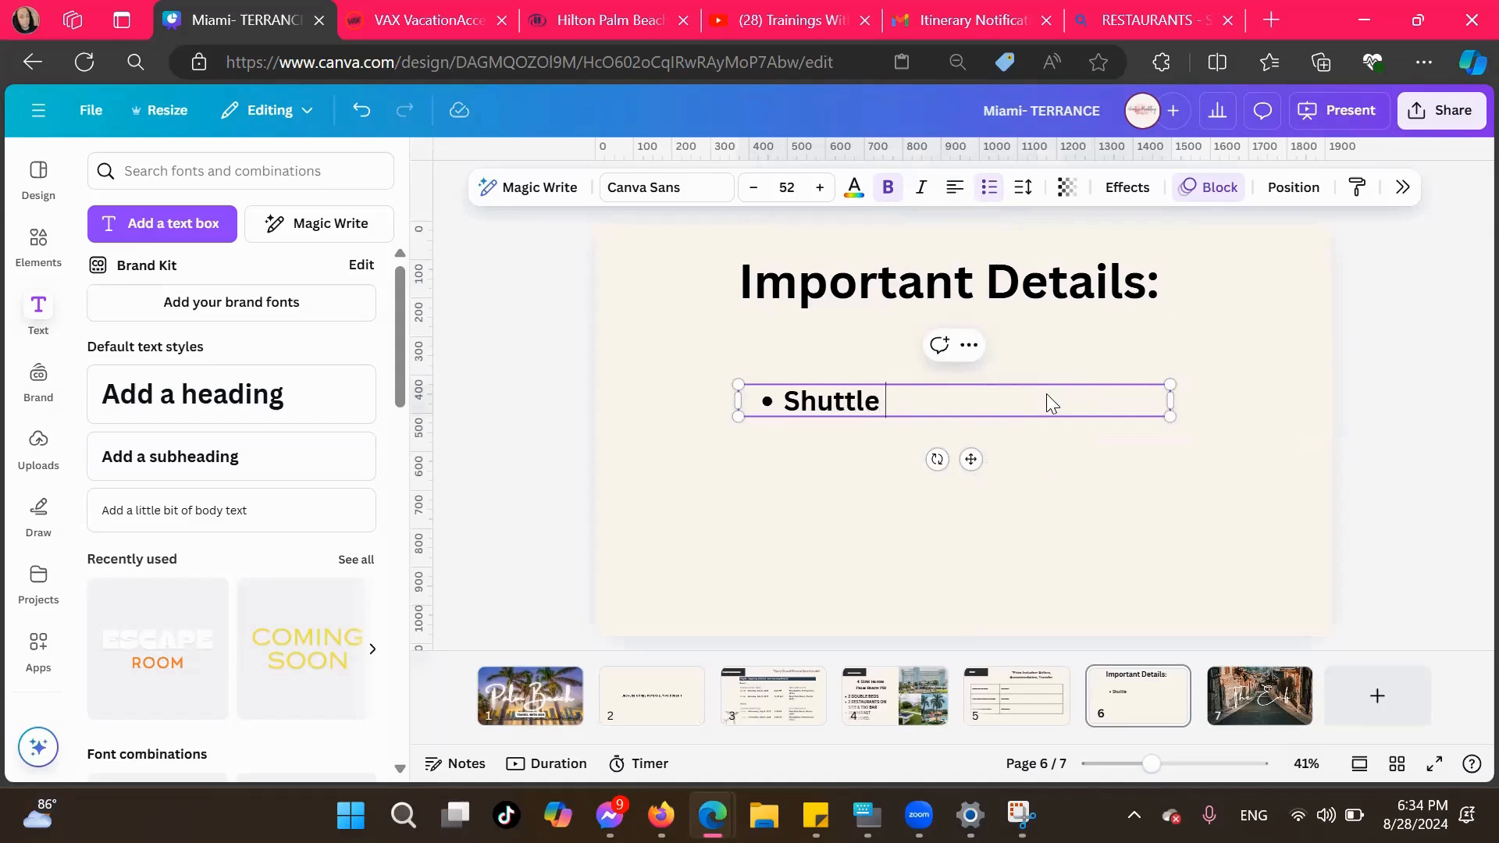
pyautogui.write('Transfer Included')
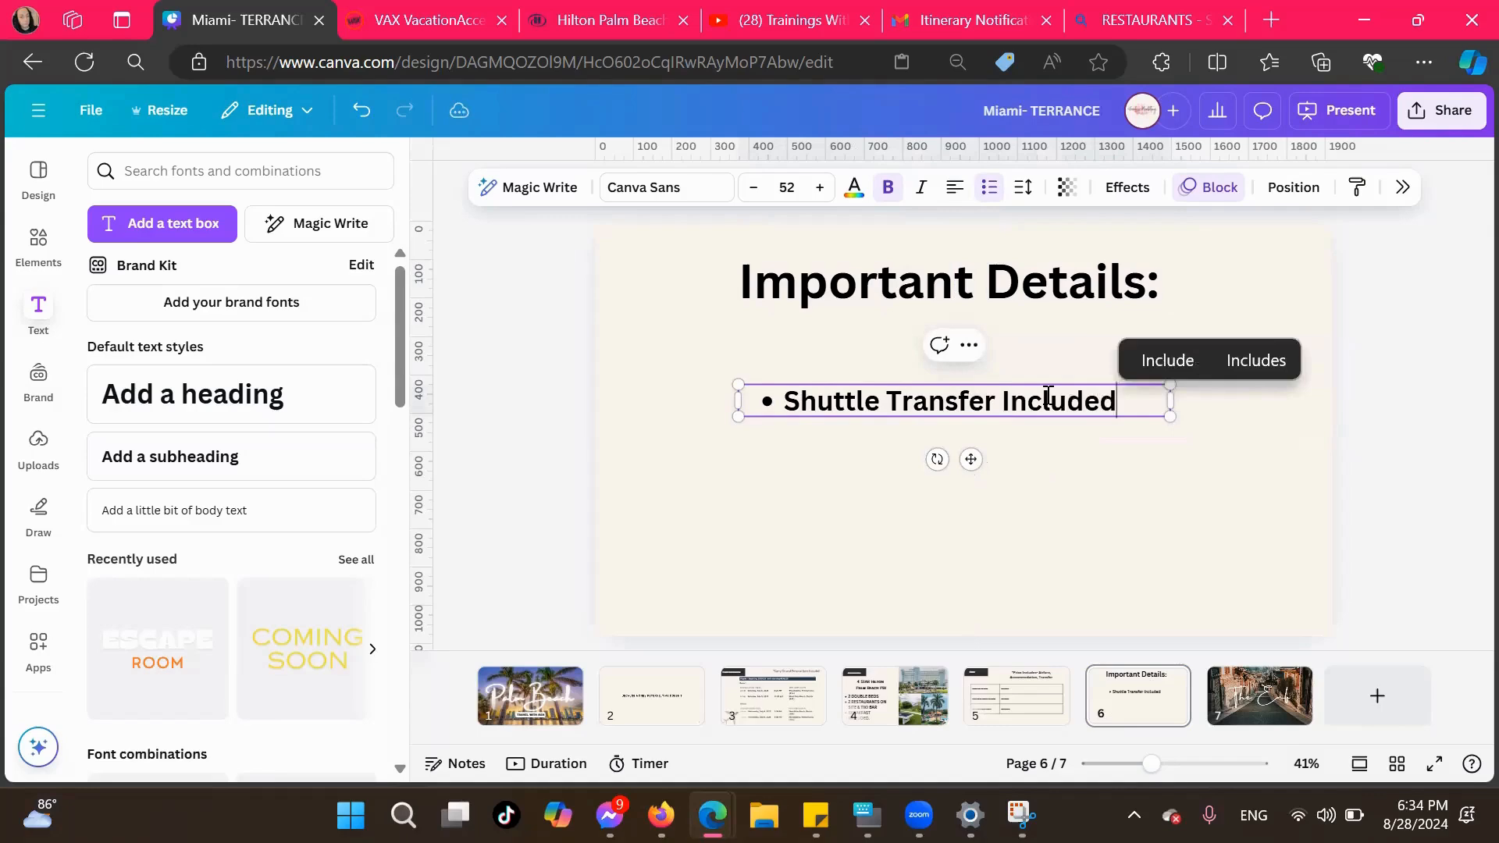
pyautogui.press('Return')
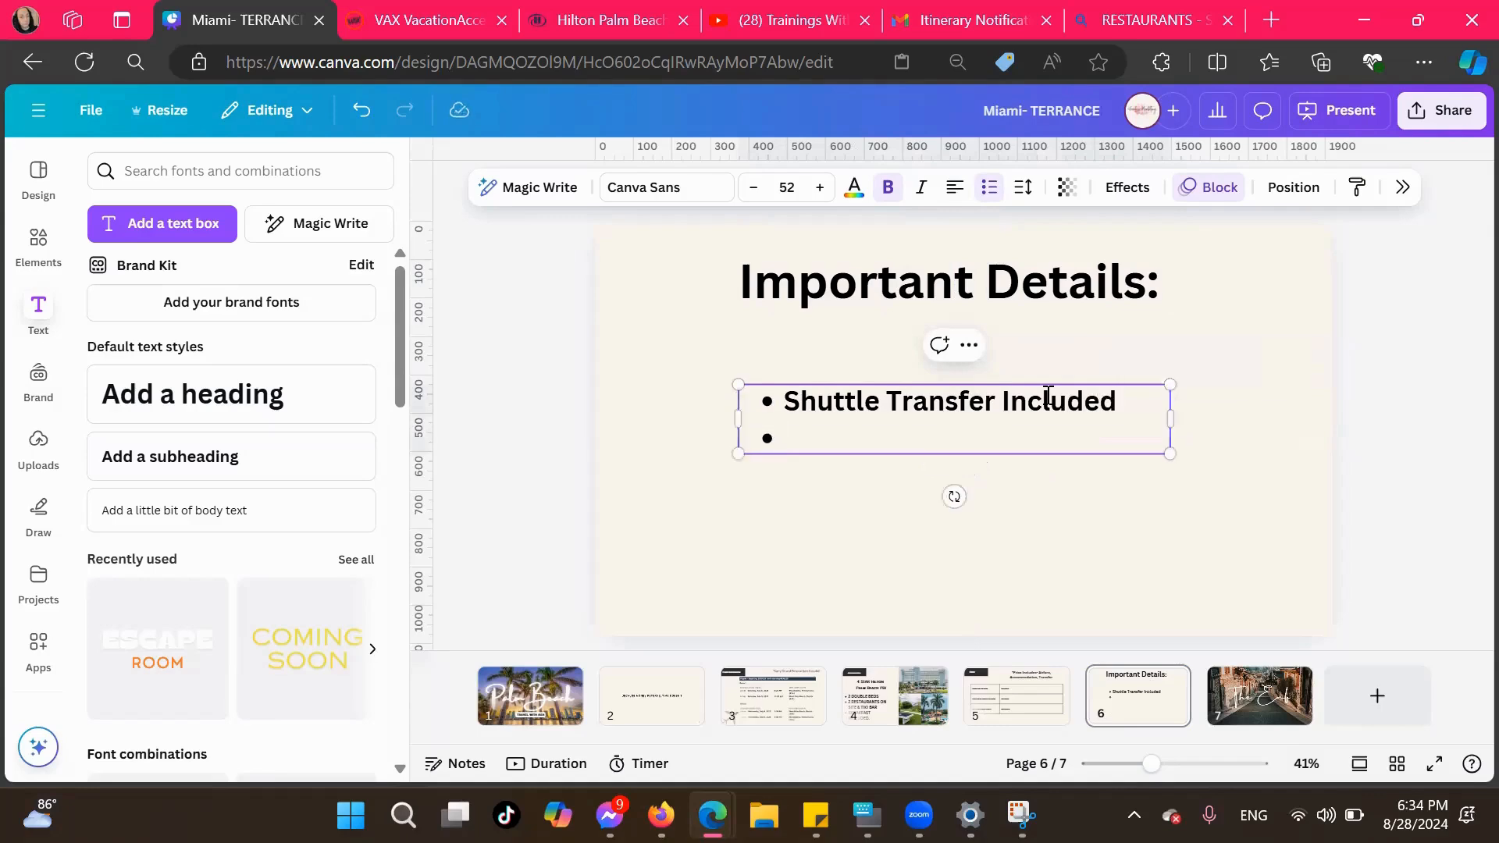
pyautogui.write('Can')
pyautogui.press('BackSpace')
pyautogui.press('BackSpace')
pyautogui.press('BackSpace')
pyautogui.write('Insuanc')
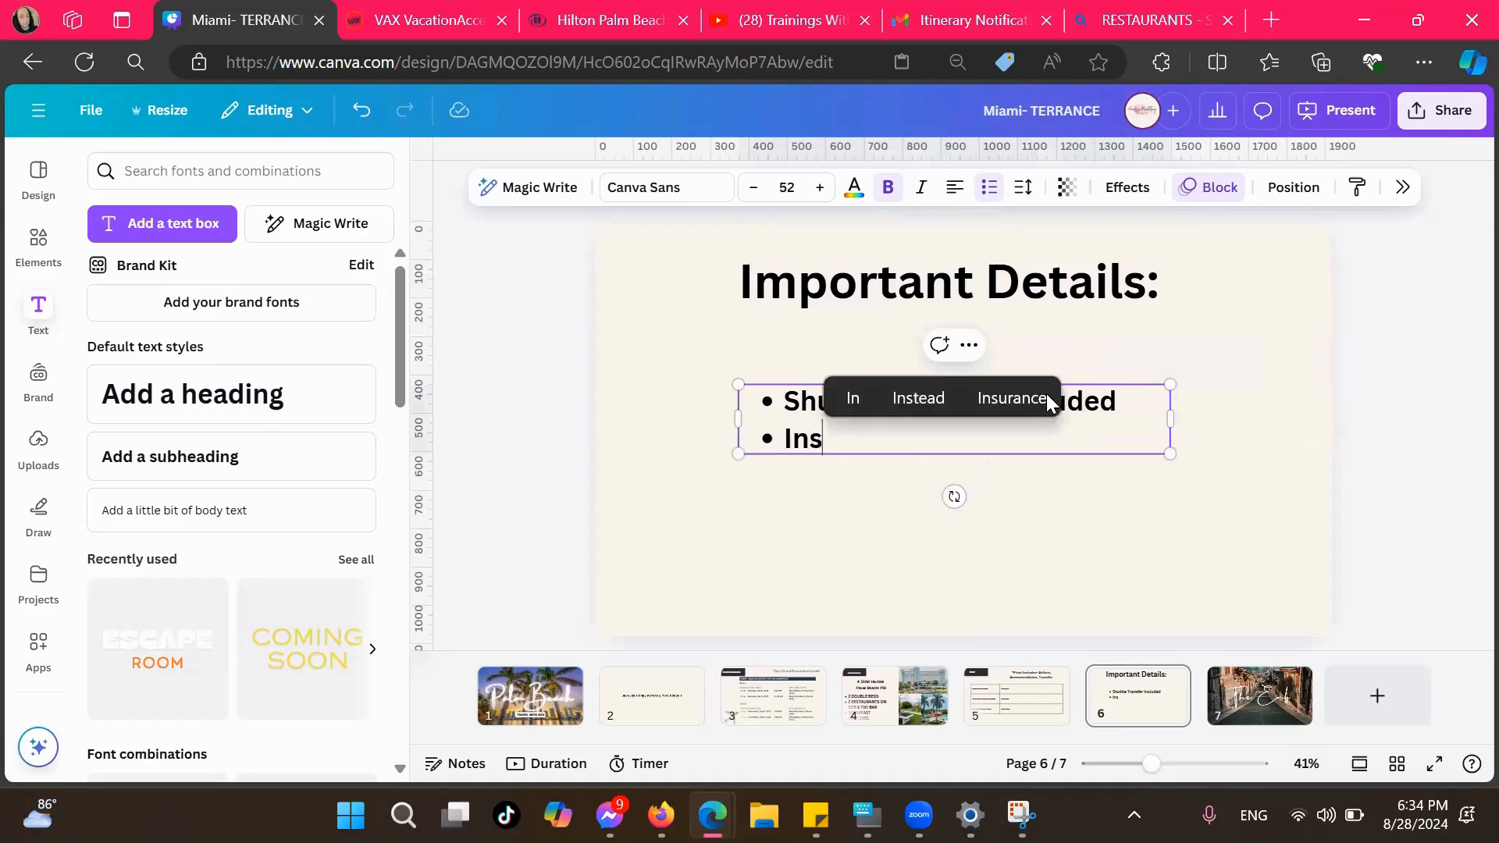
pyautogui.press('BackSpace')
pyautogui.press('BackSpace')
# Enter "Trip Insurance available to be added at:" as the second bullet under Important Details
pyautogui.press('BackSpace')
pyautogui.press('BackSpace')
pyautogui.press('BackSpace')
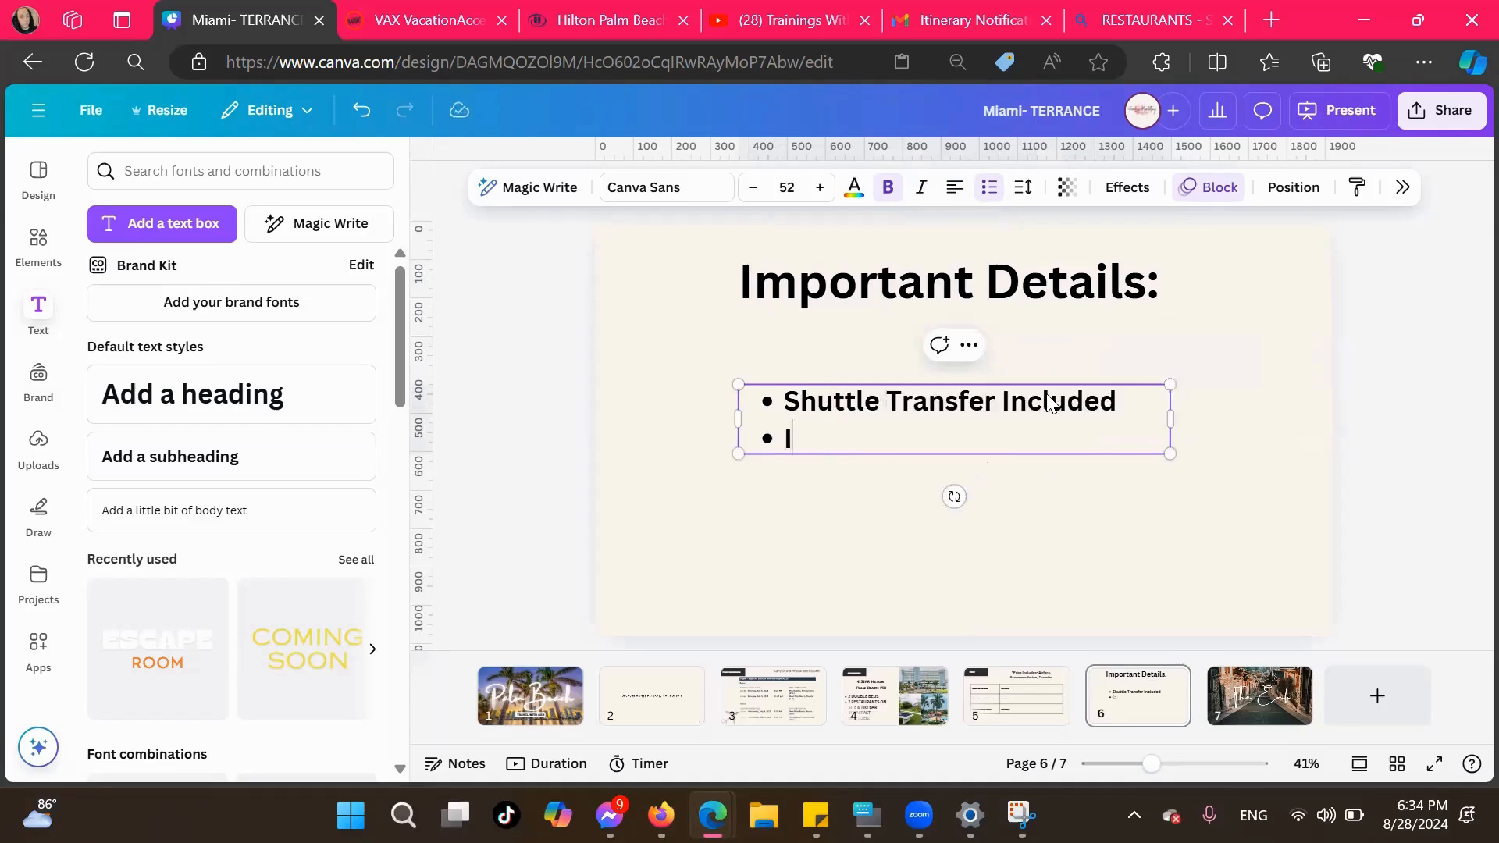
pyautogui.write('rip INs')
pyautogui.press('BackSpace')
pyautogui.press('BackSpace')
pyautogui.write('nsurance ')
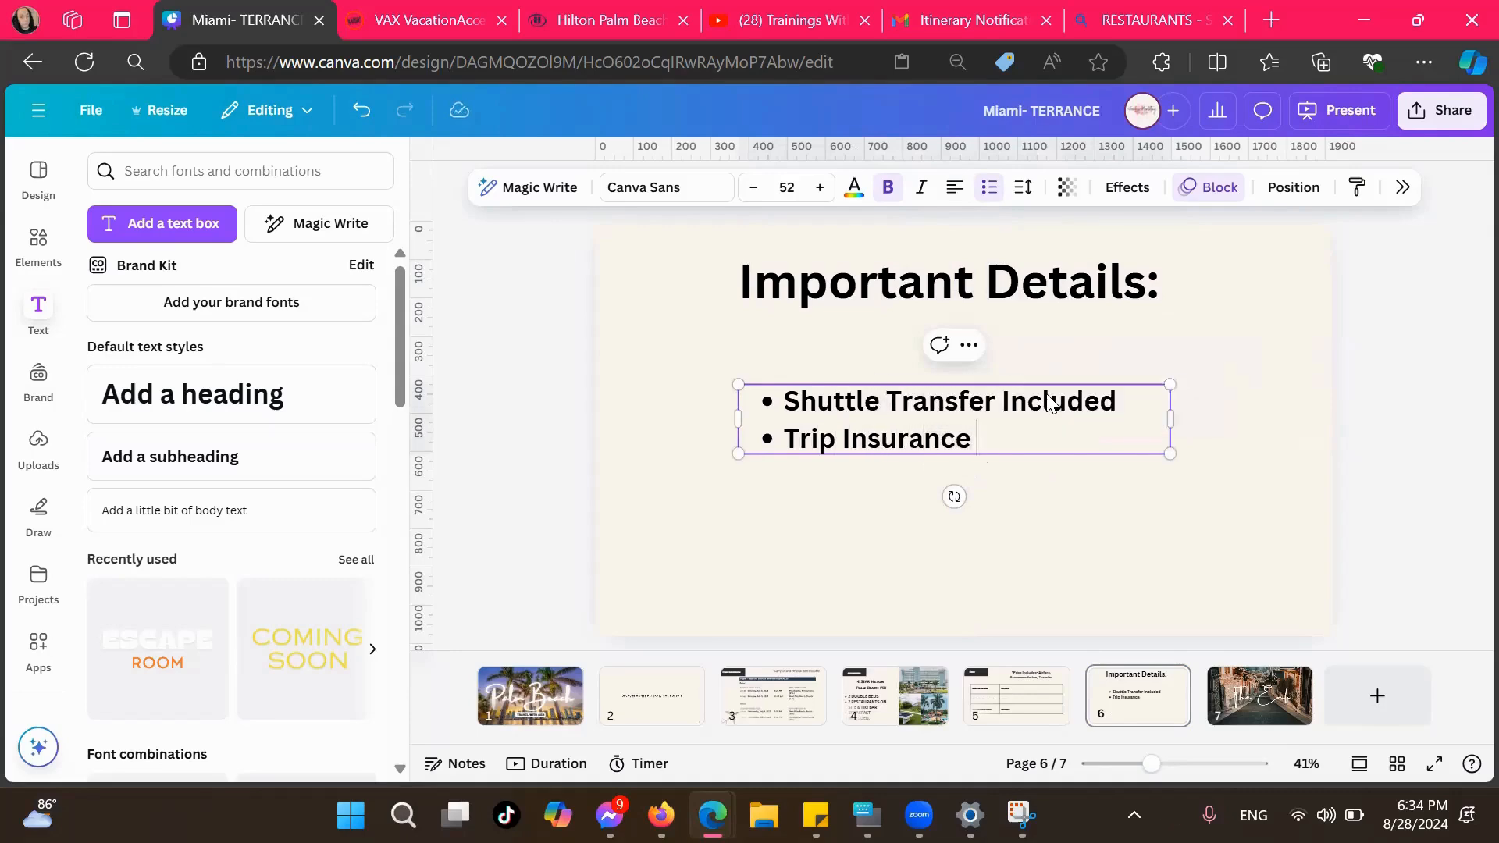
pyautogui.write('available to be a')
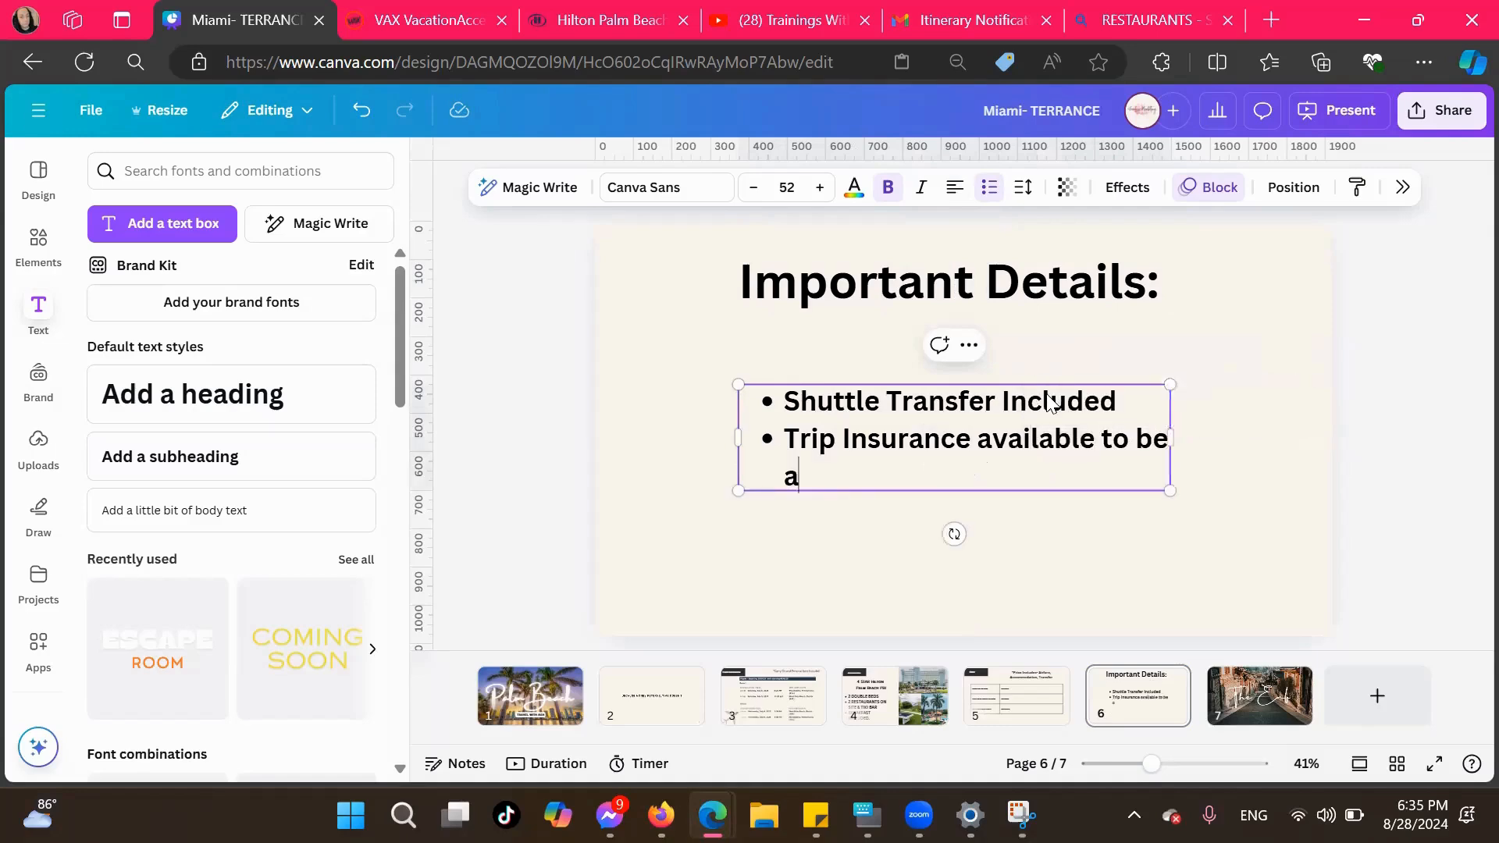
pyautogui.write('dded at:')
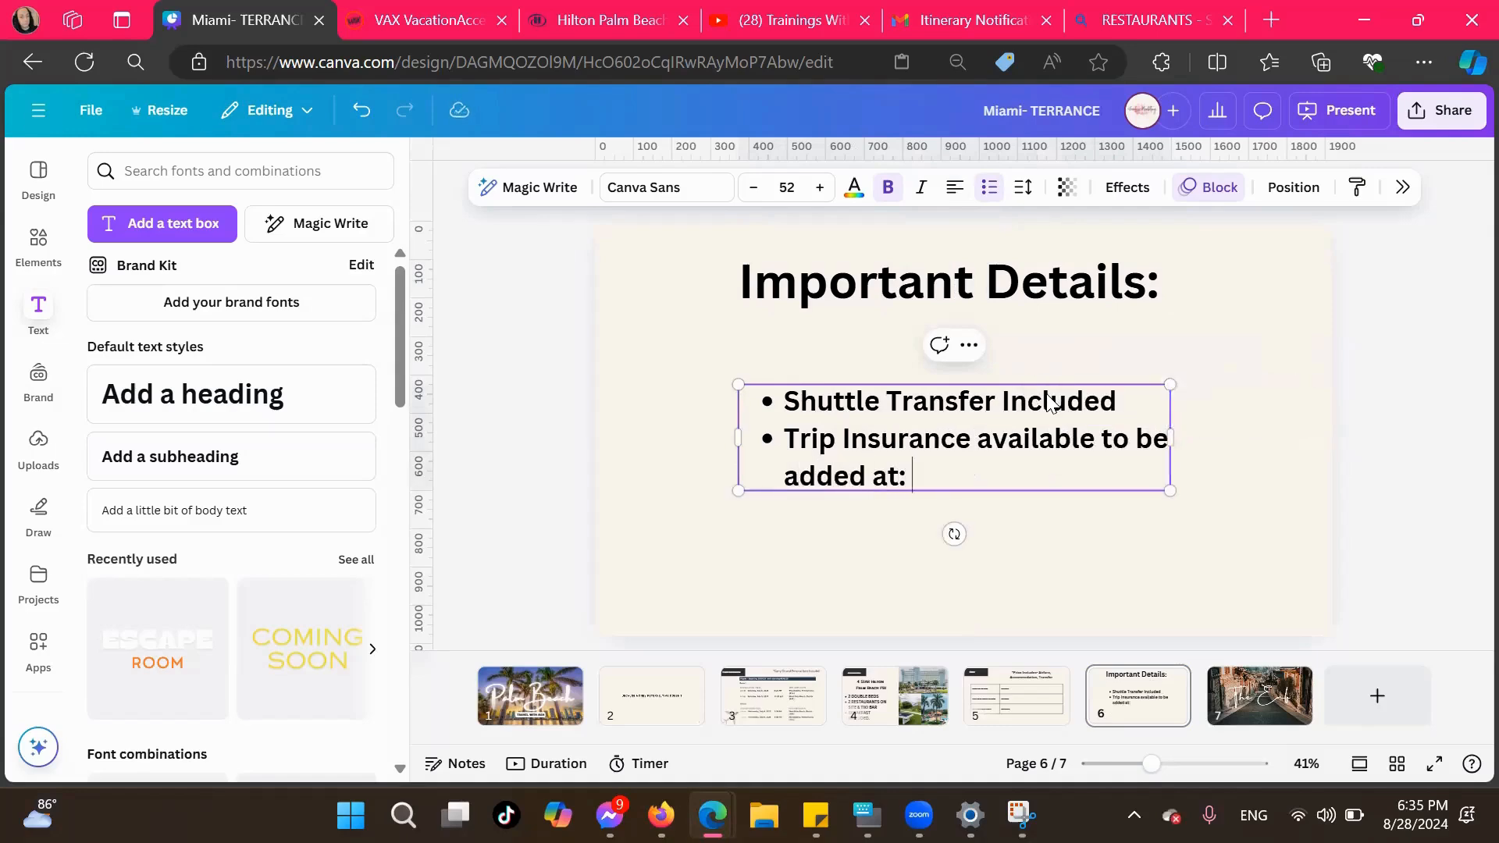
# Switch to the VAX VacationAccess booking page and look up the Travel Protection Plus plan prices
pyautogui.click(405, 24)
pyautogui.scroll(15, 562, 489)
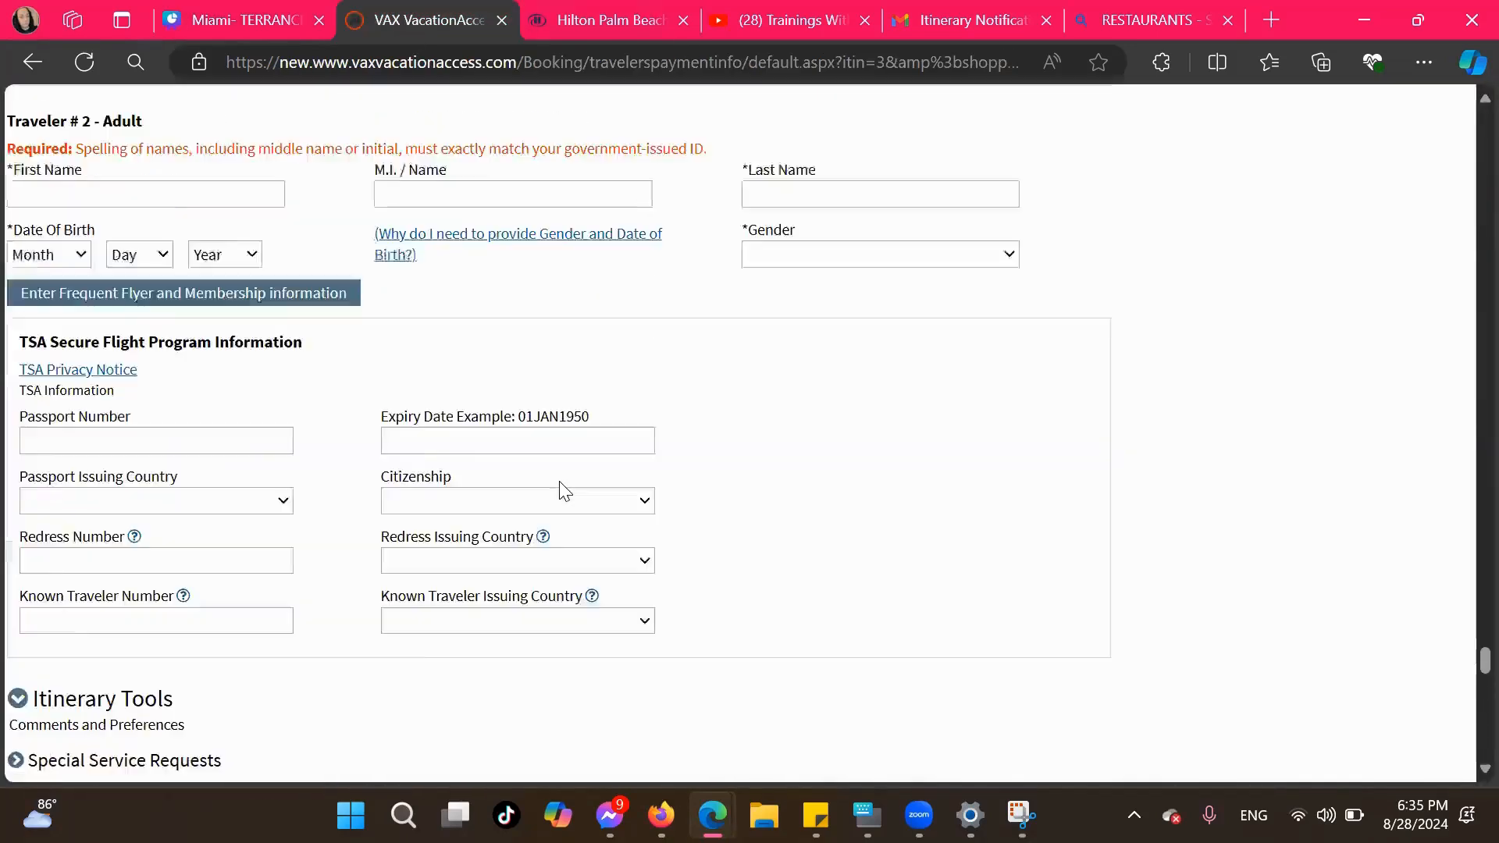
pyautogui.scroll(15, 563, 489)
pyautogui.scroll(-4, 559, 481)
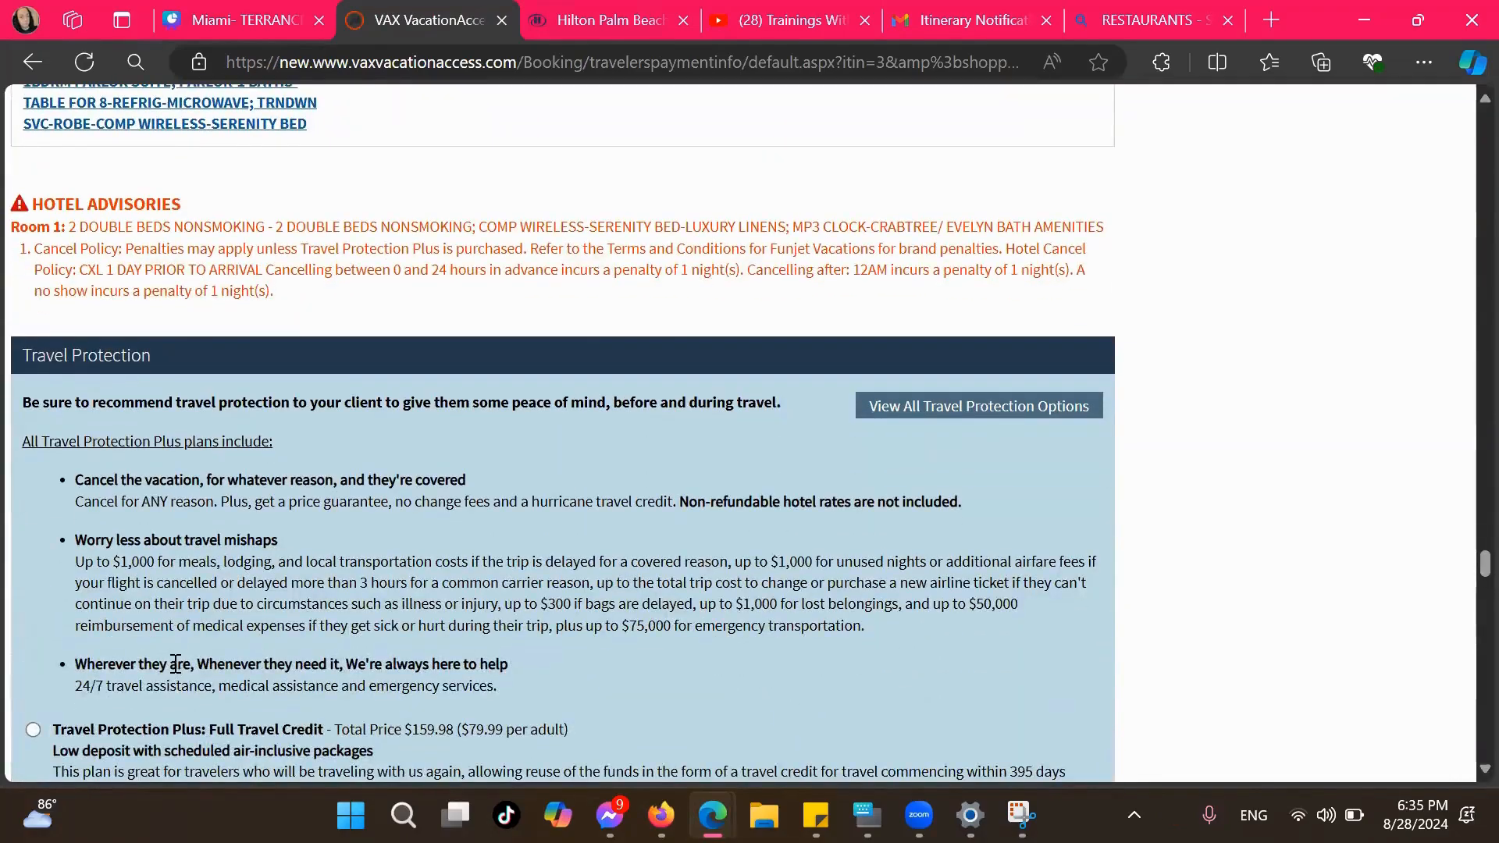
pyautogui.scroll(-5, 175, 662)
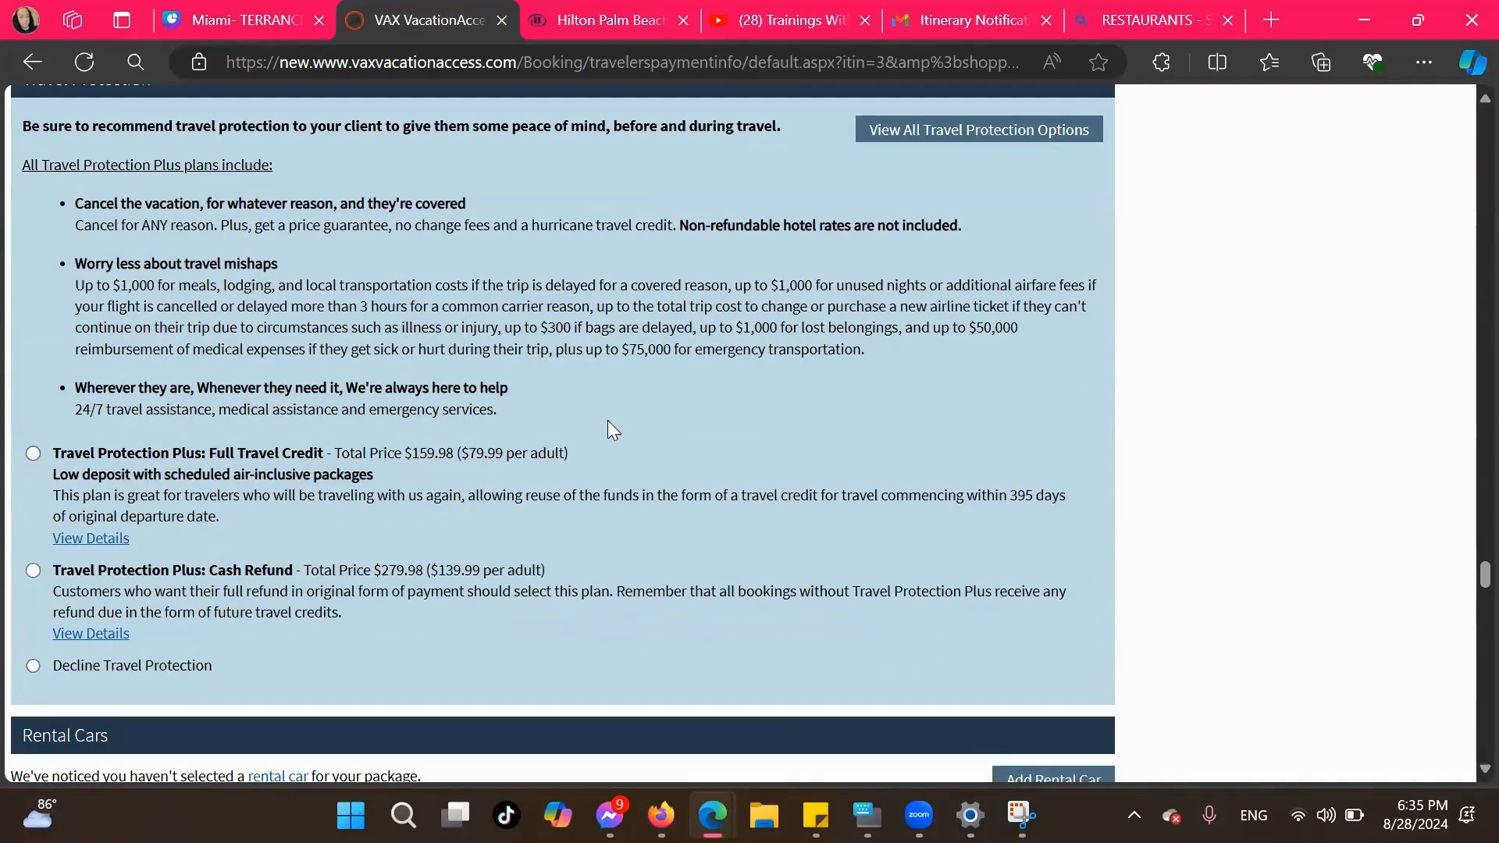
# Return to the Canva design, complete the trip insurance bullet with "79.99 PP" and start a third bullet
pyautogui.click(236, 17)
pyautogui.click(916, 477)
pyautogui.write('79')
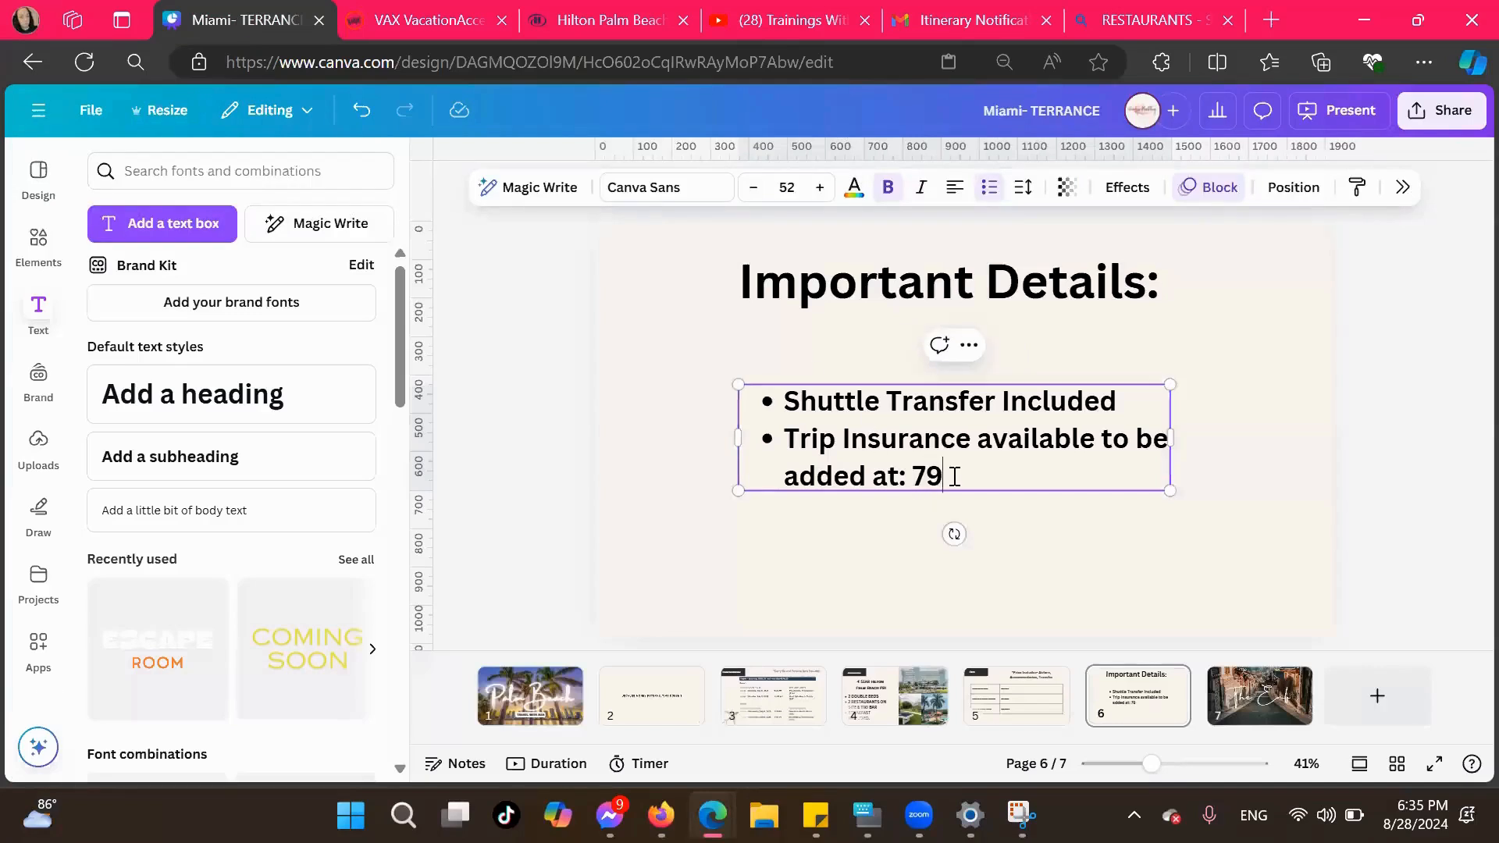
pyautogui.write('.99 O=')
pyautogui.press('BackSpace')
pyautogui.press('BackSpace')
pyautogui.write('PP')
pyautogui.press('Return')
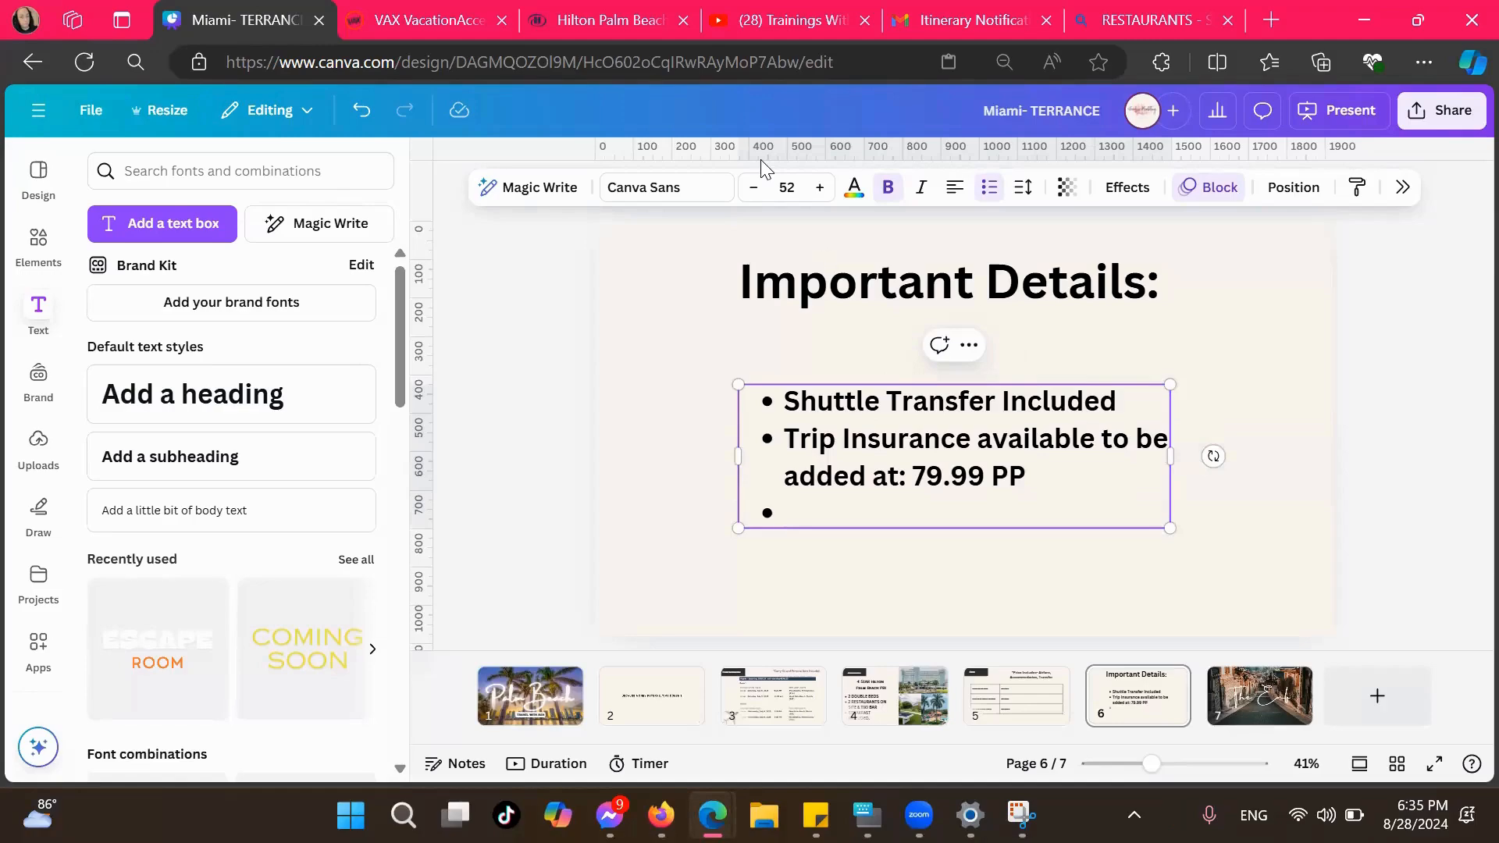
# Switch to the VAX VacationAccess booking page and check the rental car options and prices
pyautogui.hotkey('ctrl', 'Tab')
pyautogui.scroll(-5, 527, 400)
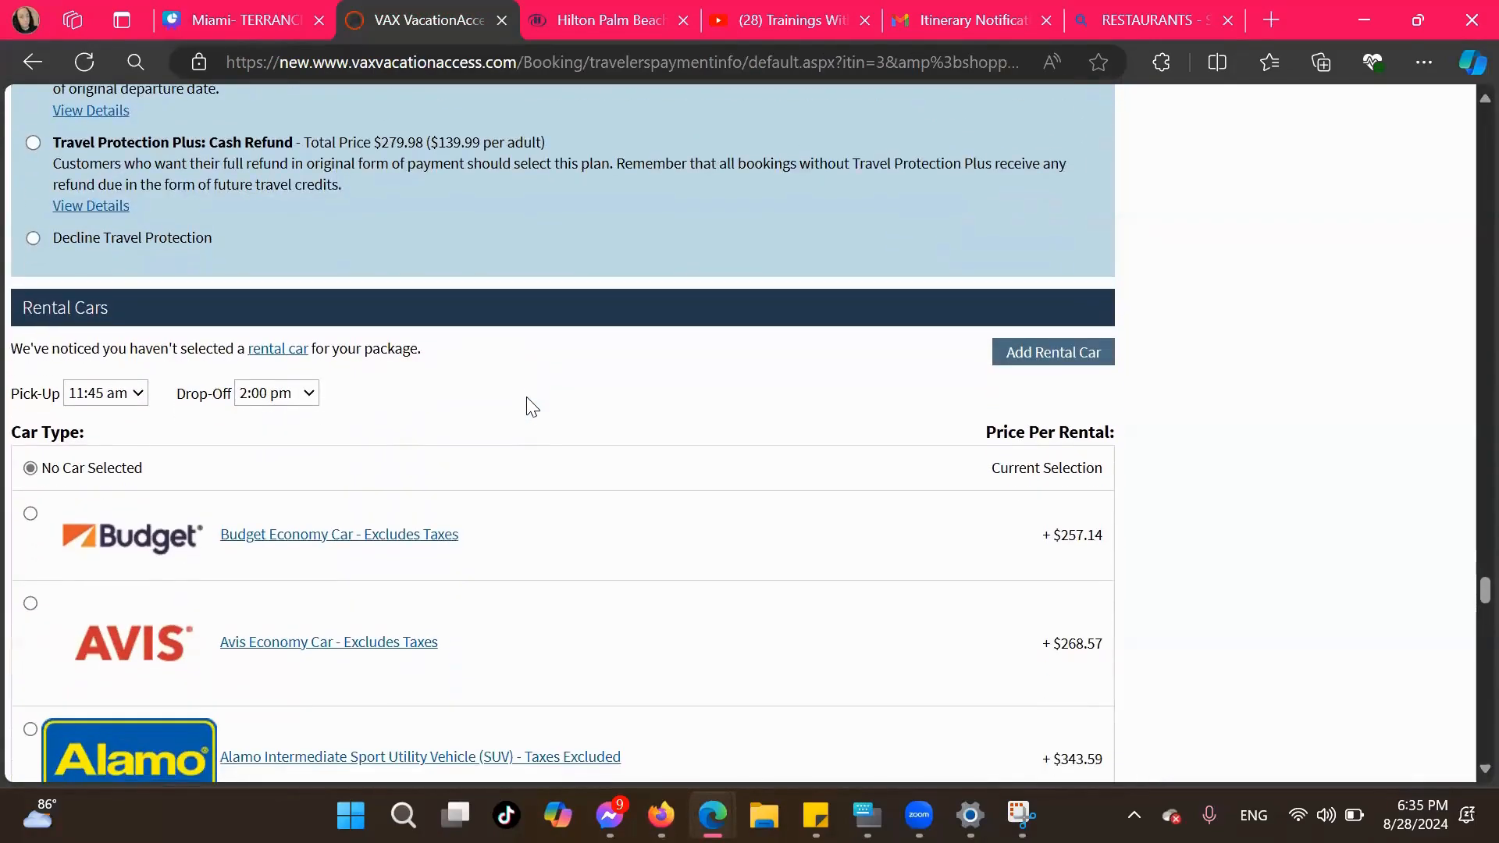
pyautogui.scroll(-2, 531, 406)
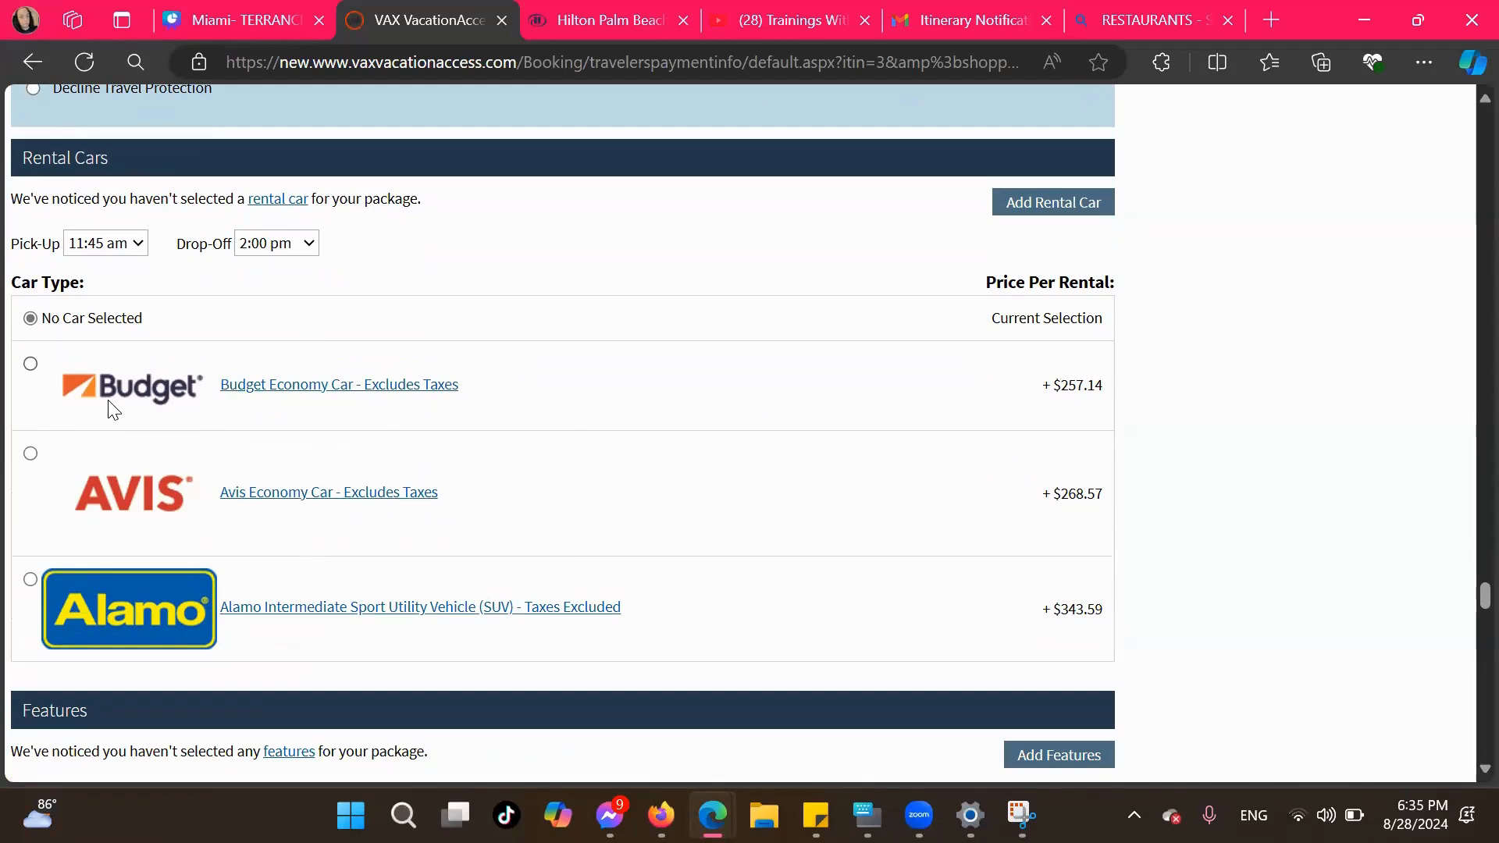
# Back in the Canva design, enter "Rental Car available at: $257.14" as the third Important Details bullet, using the Budget economy car price
pyautogui.click(238, 18)
pyautogui.click(899, 500)
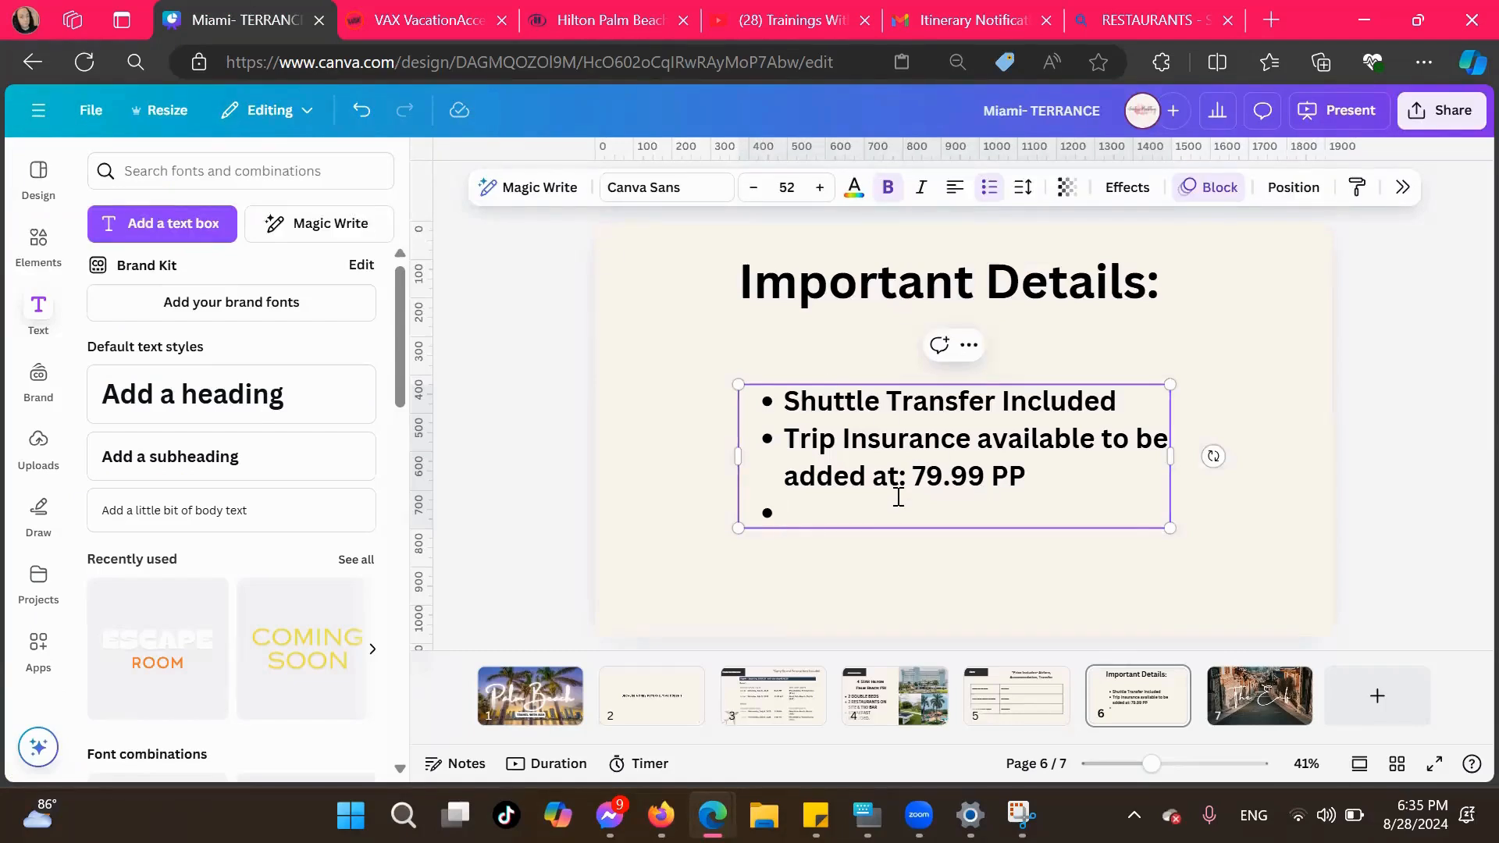
pyautogui.write('Rental Car available at:')
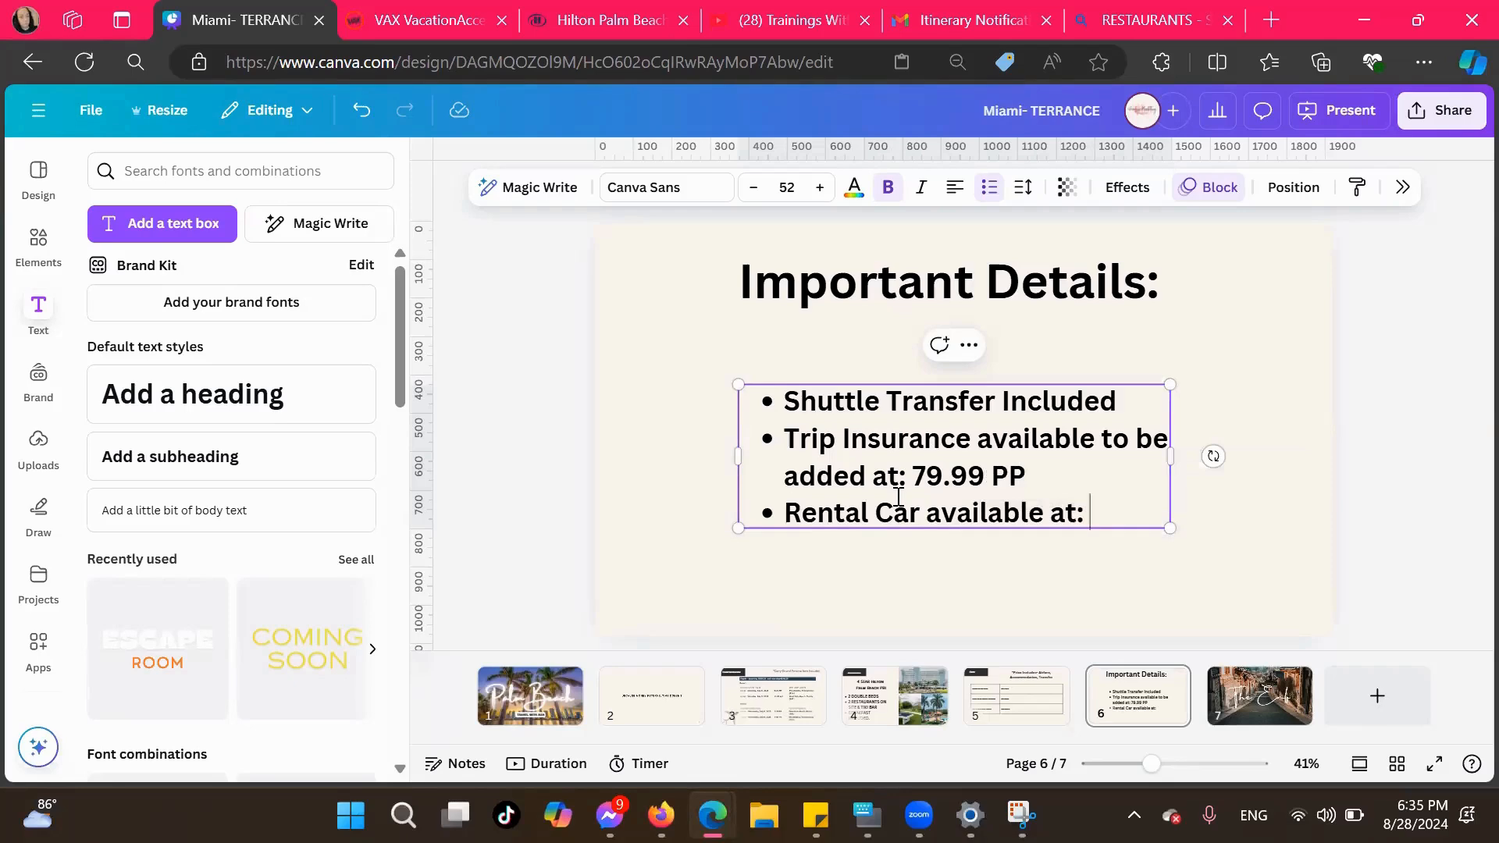
pyautogui.write(' $')
pyautogui.click(384, 27)
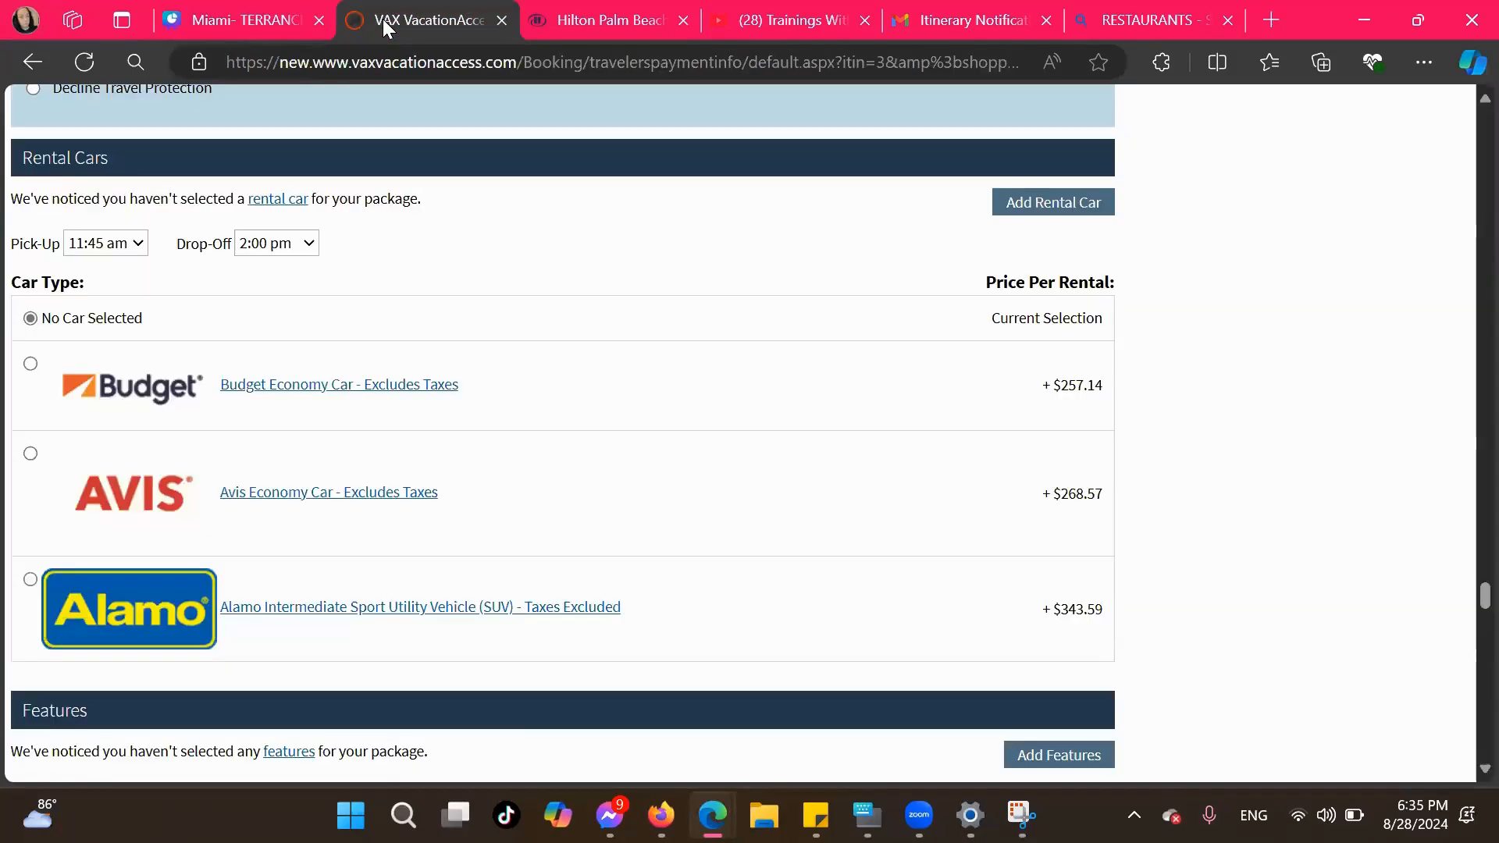
pyautogui.click(214, 24)
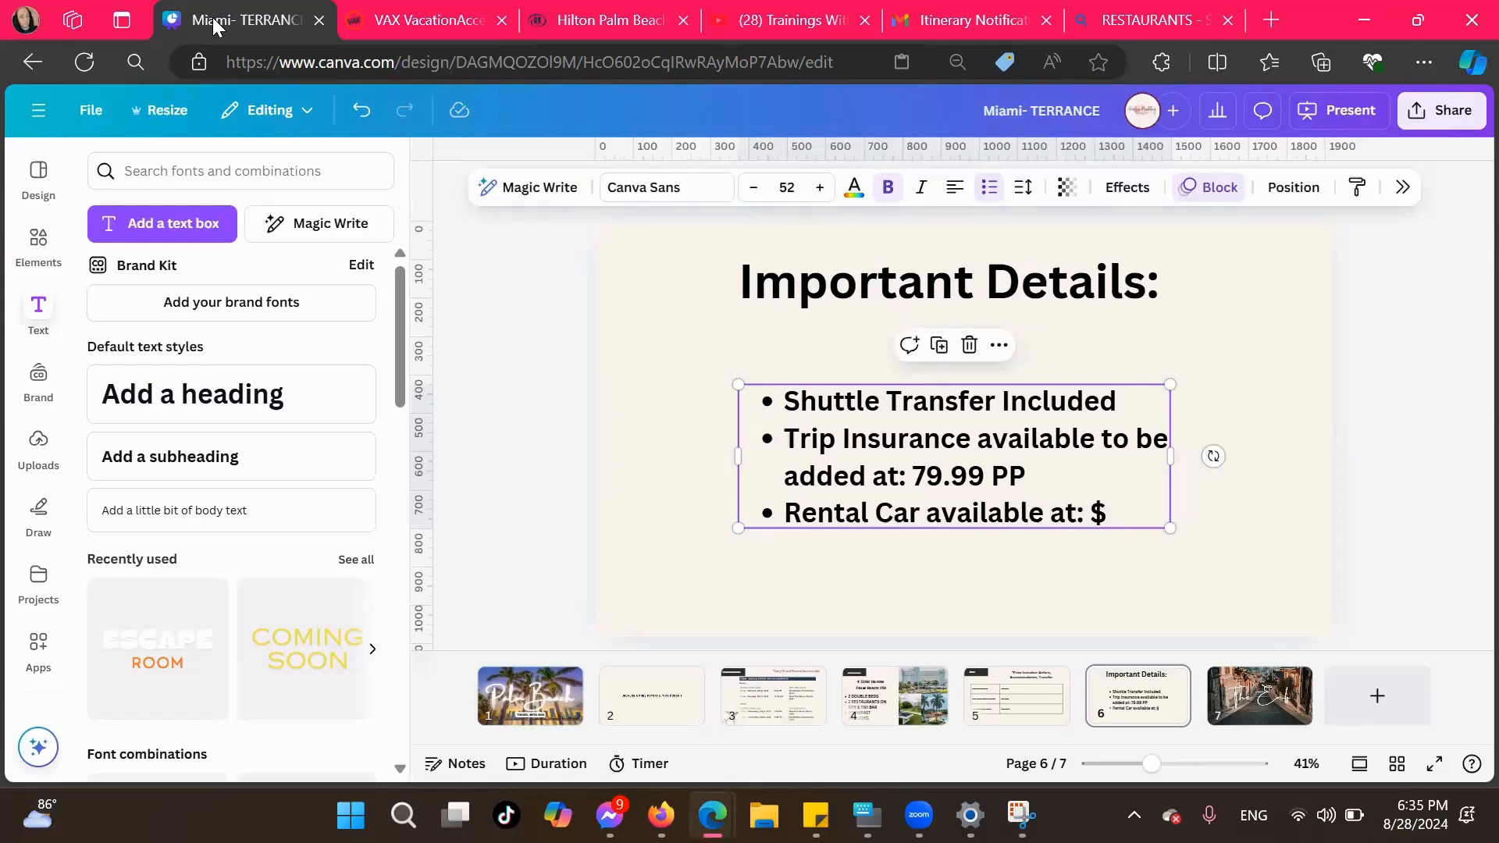
pyautogui.click(1109, 515)
pyautogui.write('25')
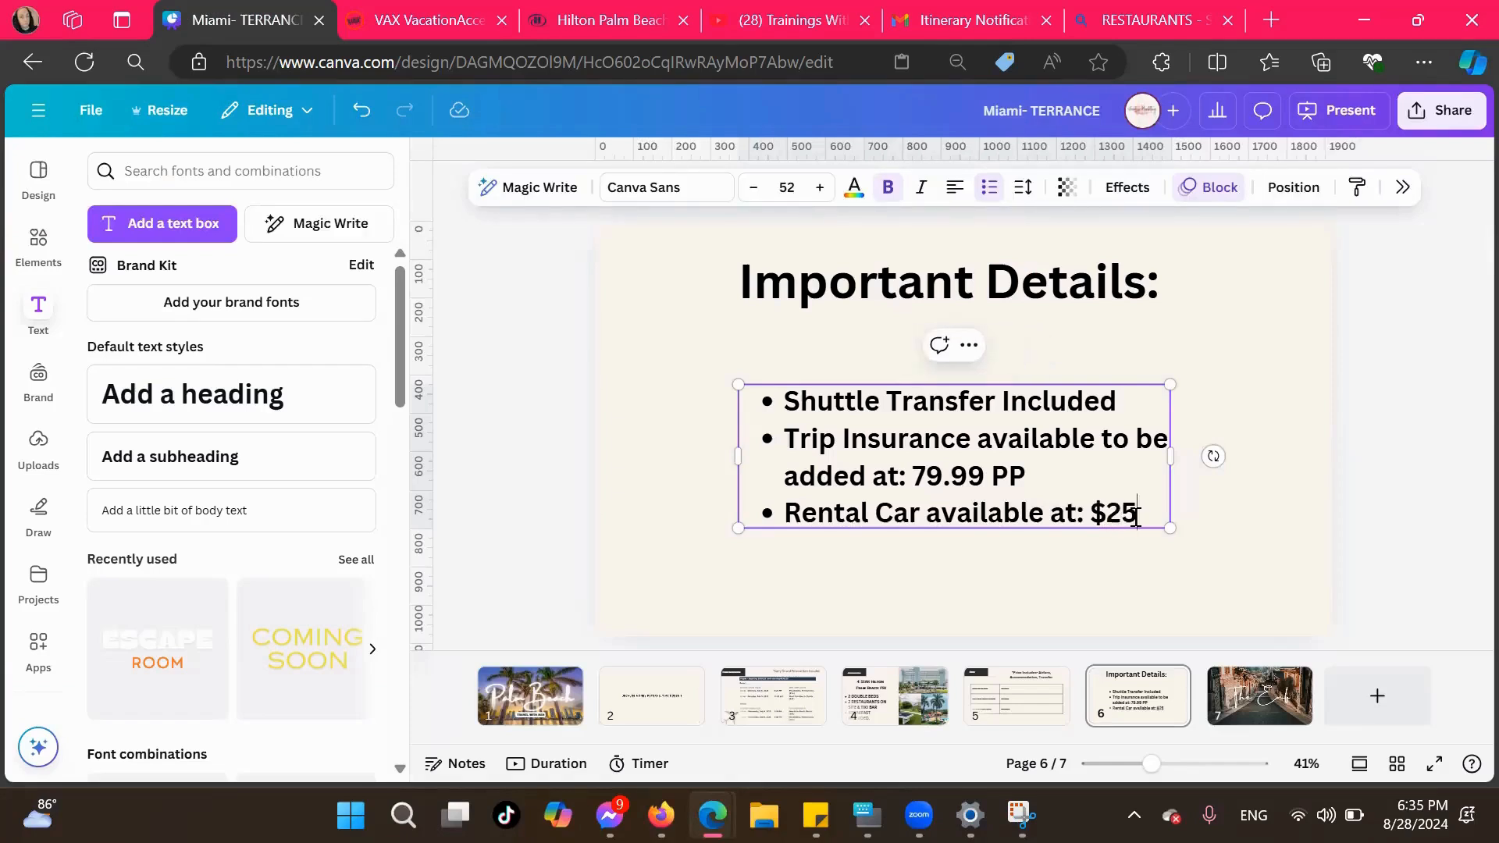
pyautogui.write('7.14')
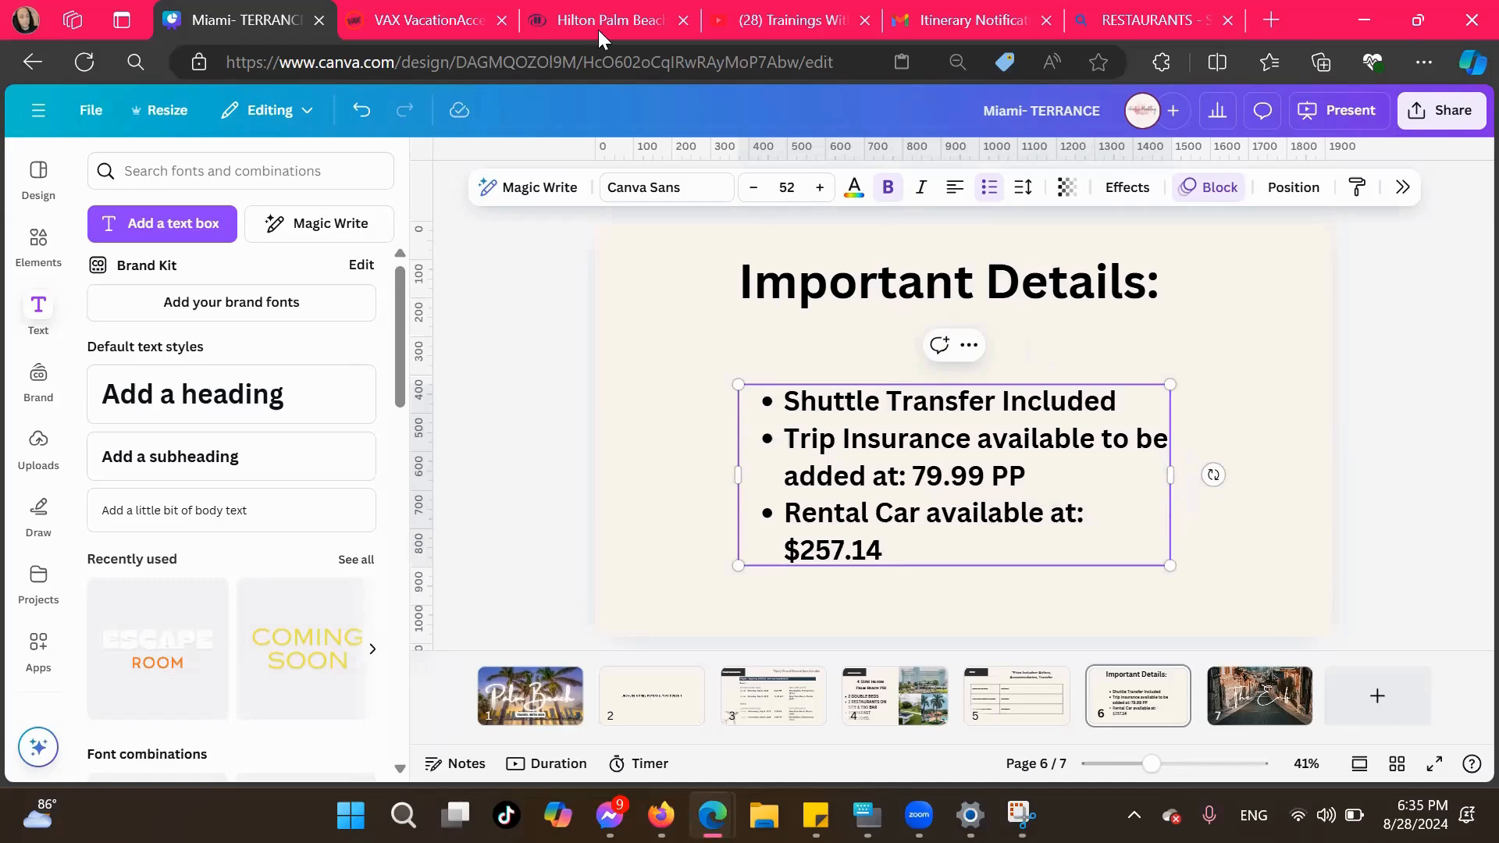
# Switch to the Hilton Palm Beach PBI website and browse its gallery photos, including the Amenities, Golf and All categories
pyautogui.click(651, 29)
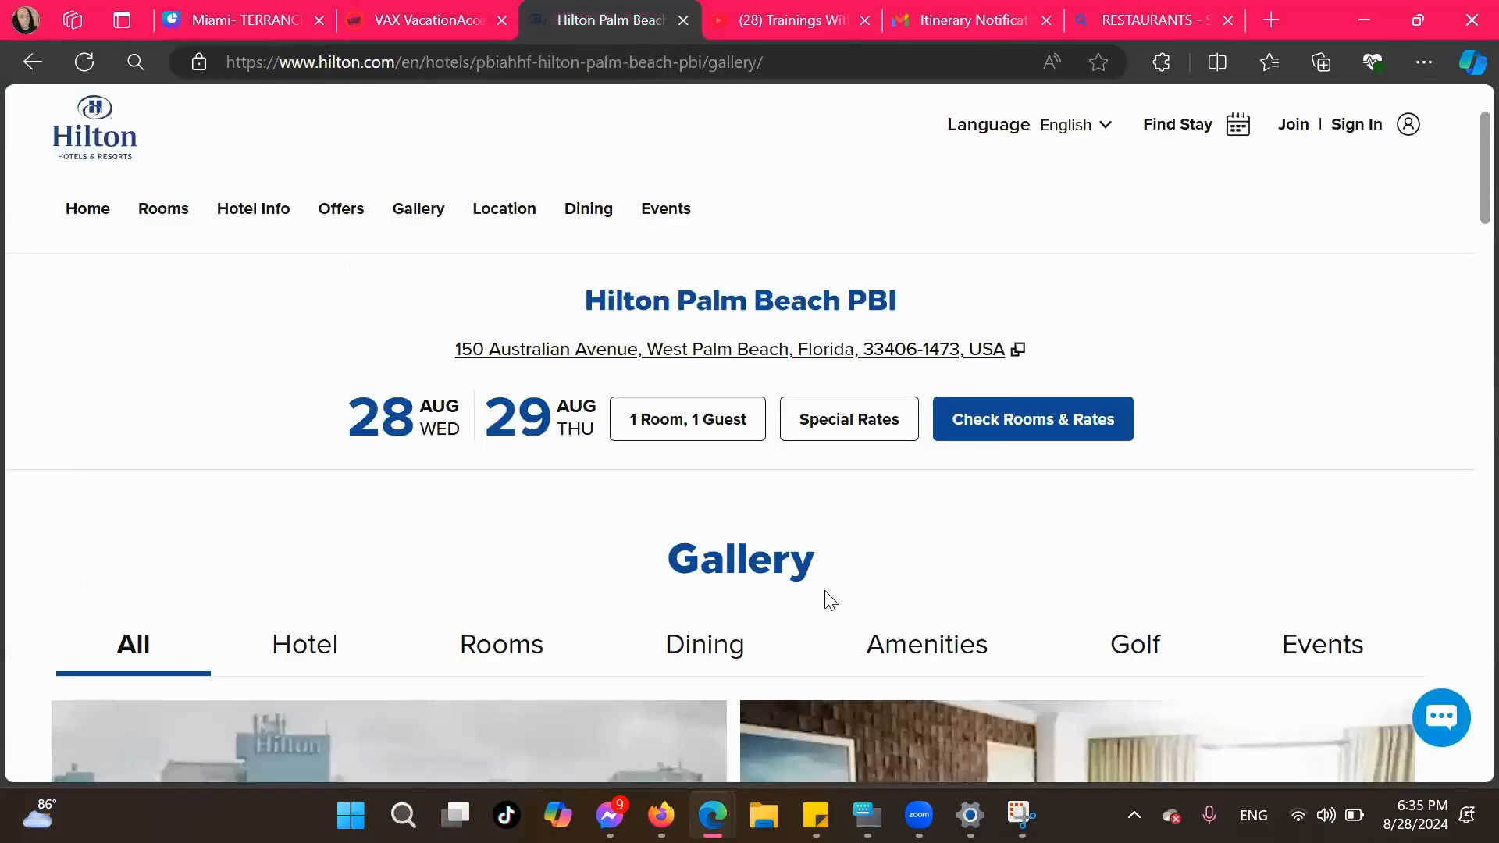
pyautogui.scroll(-3, 830, 602)
pyautogui.click(905, 409)
pyautogui.scroll(-1, 904, 409)
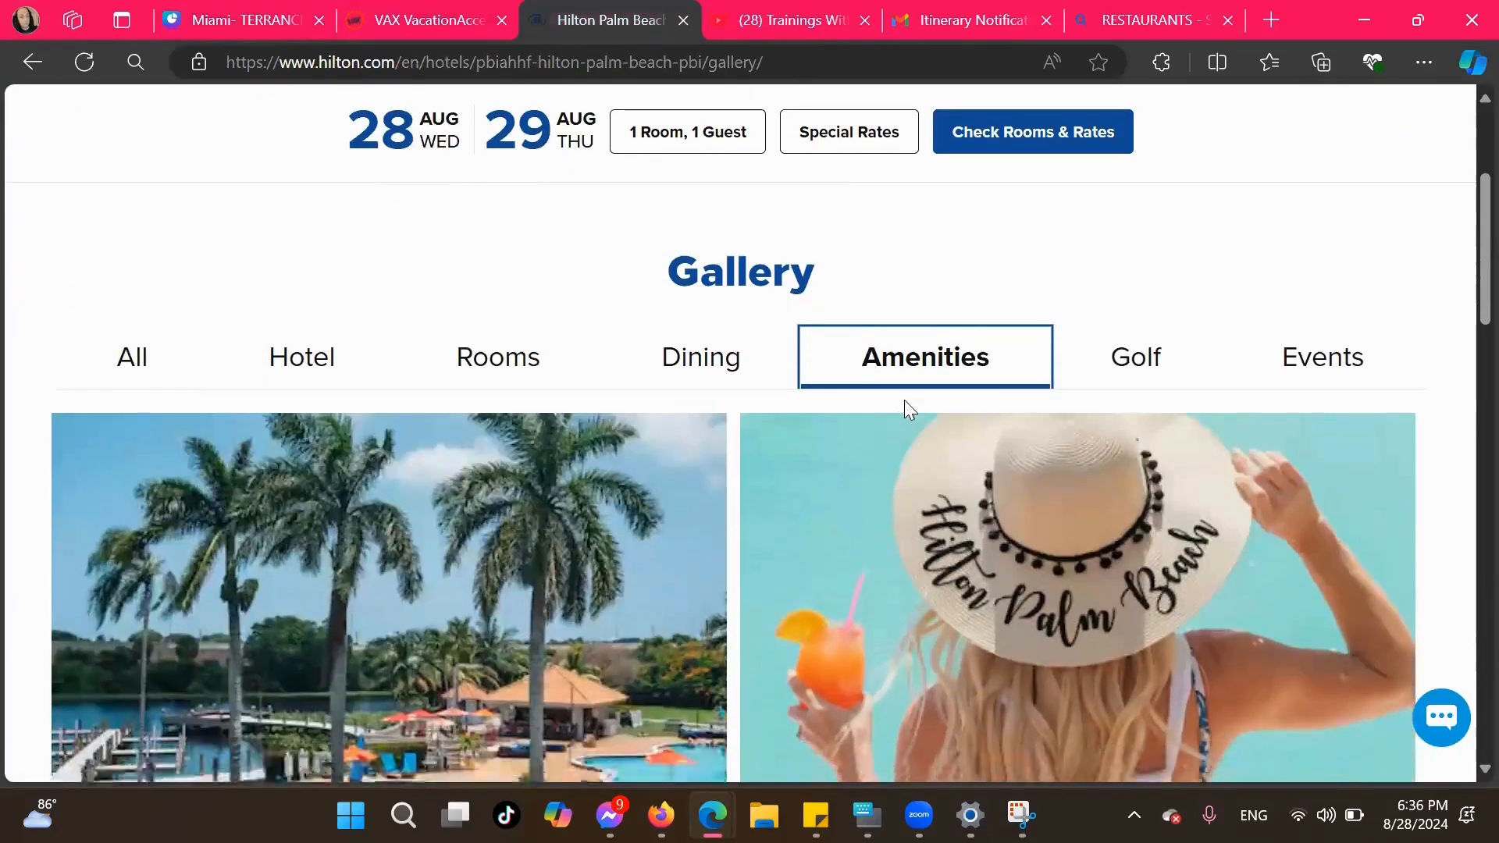
pyautogui.click(1107, 373)
pyautogui.scroll(-5, 888, 559)
pyautogui.scroll(6, 887, 559)
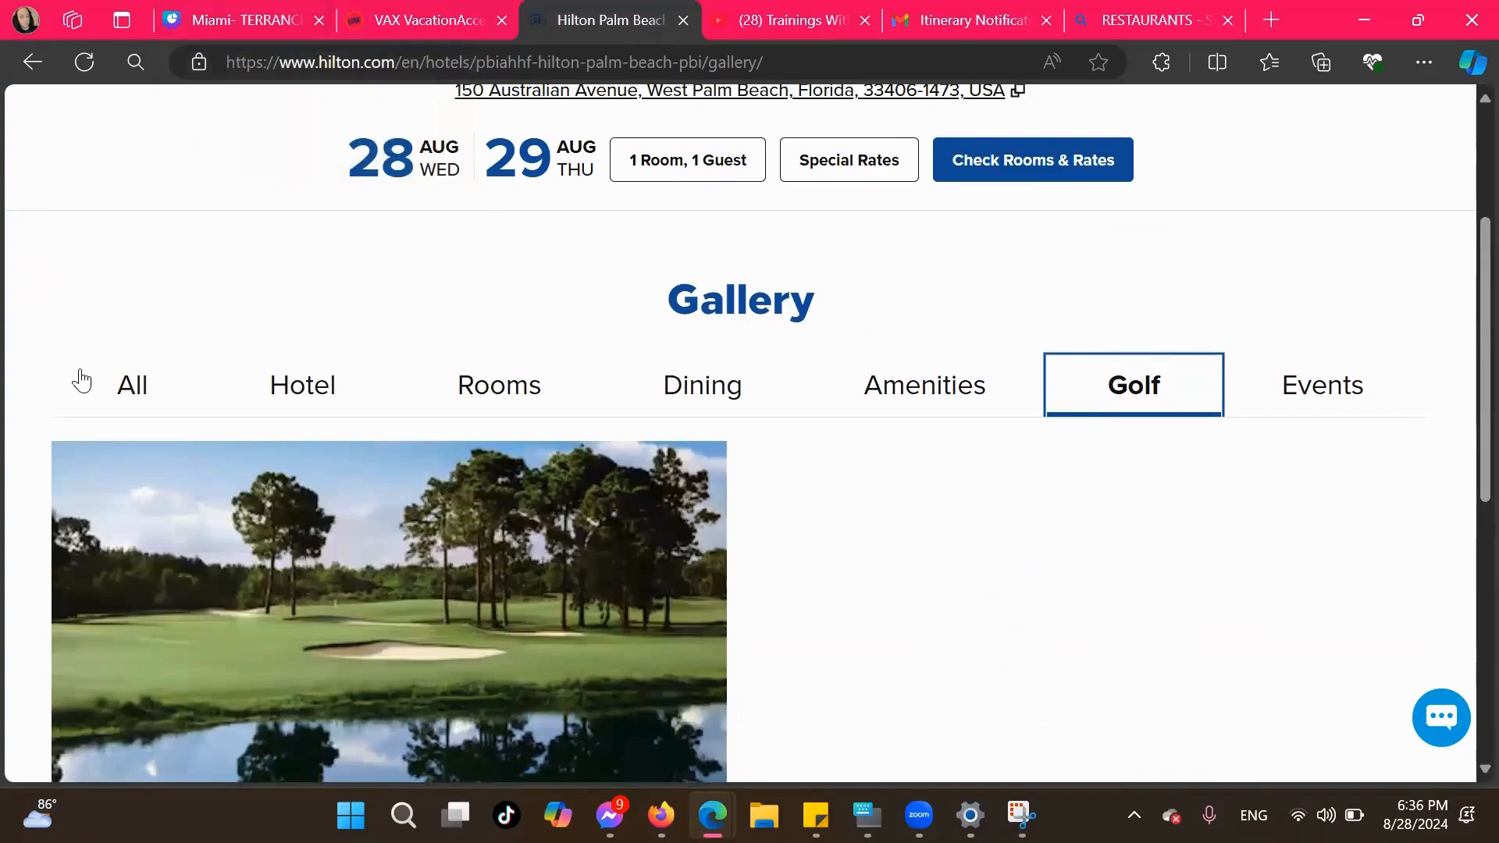
pyautogui.click(121, 398)
pyautogui.scroll(-10, 495, 525)
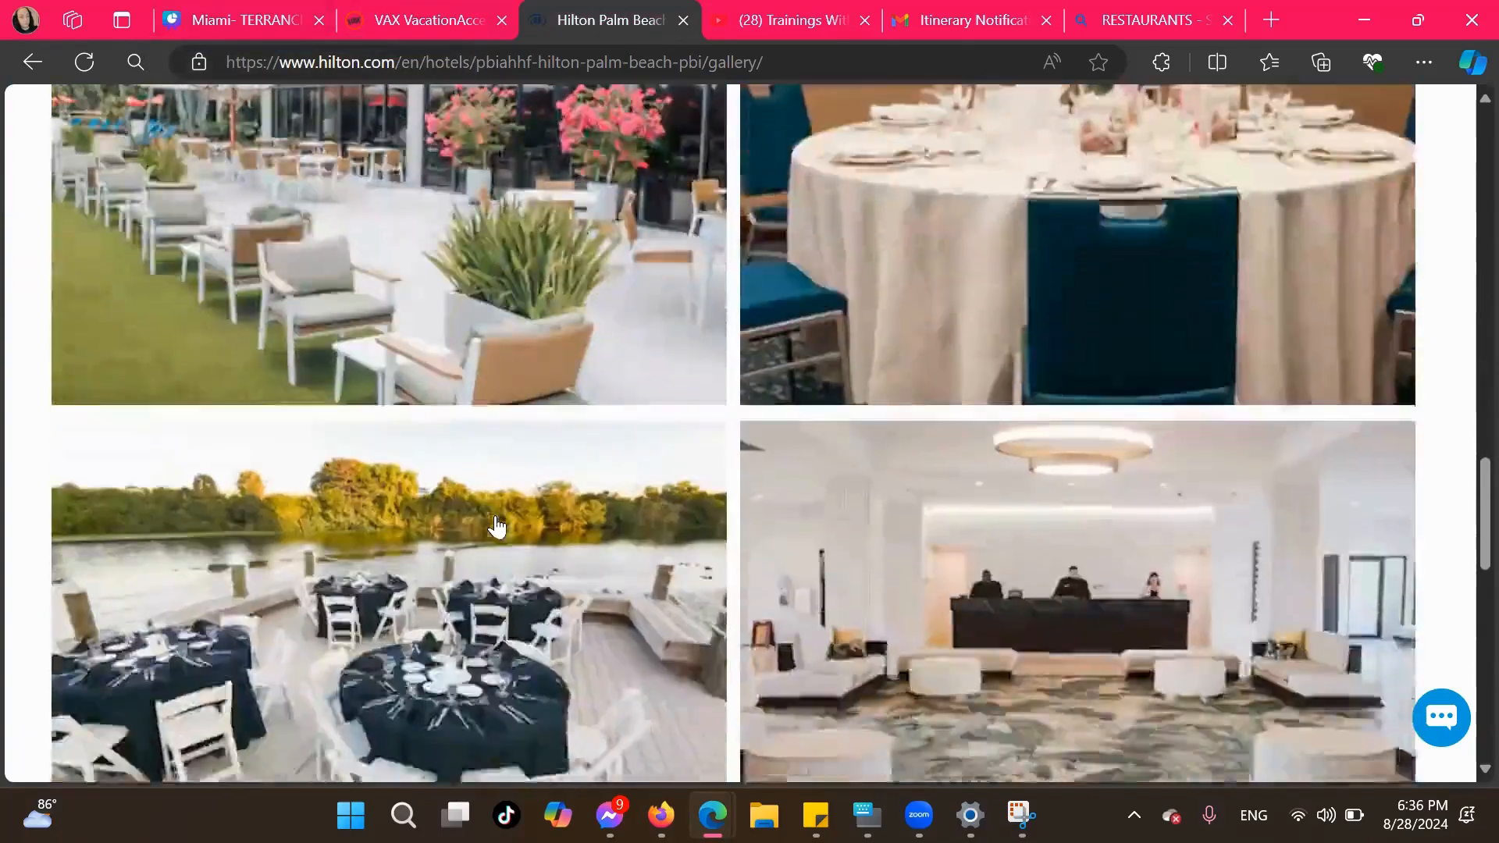
pyautogui.scroll(-5, 495, 525)
pyautogui.scroll(10, 495, 526)
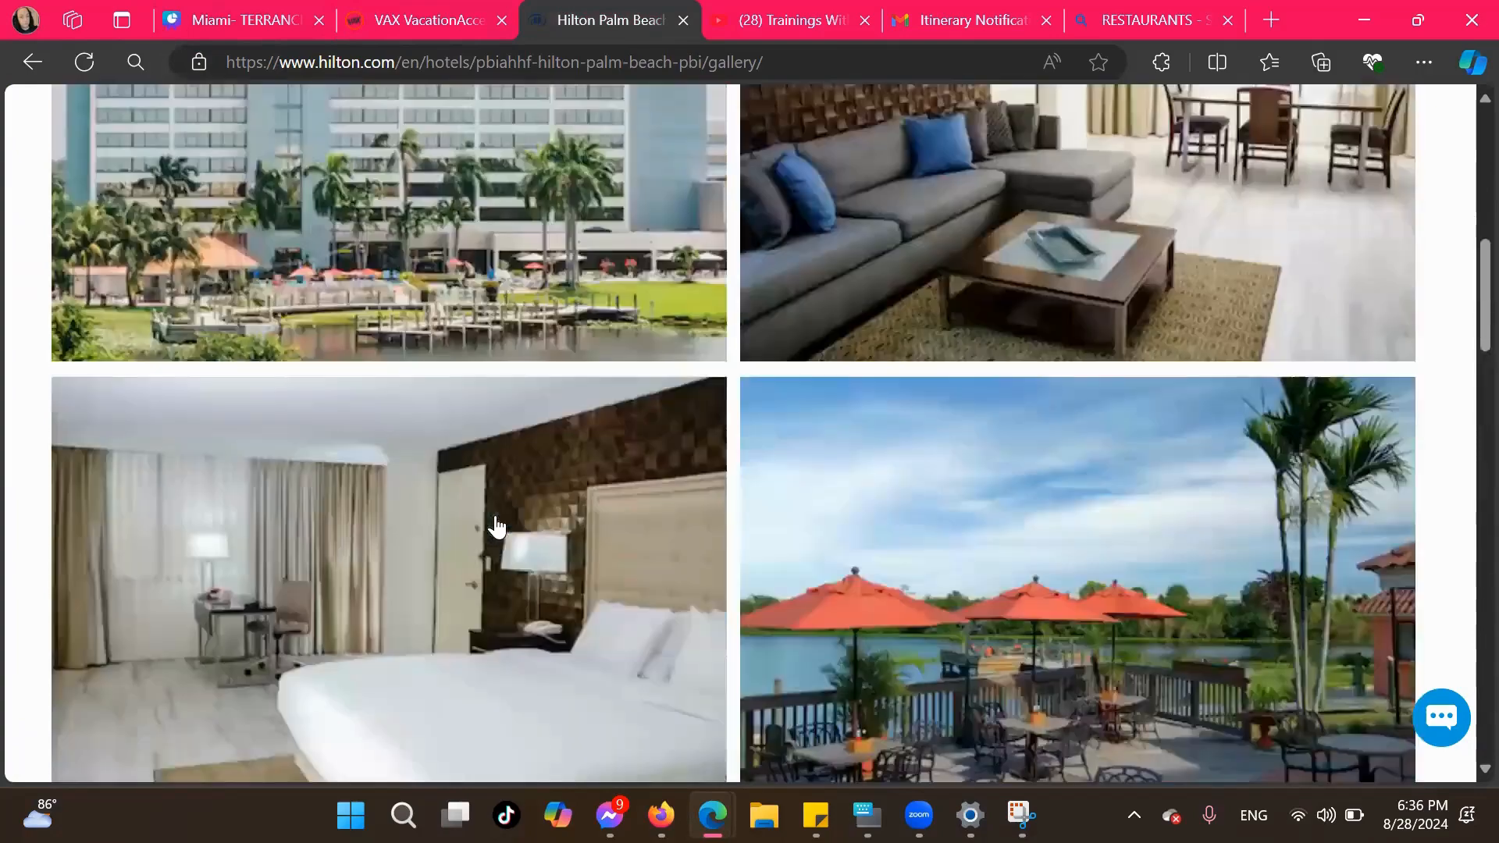
pyautogui.scroll(10, 495, 525)
# Open the Hilton hotel information page and review its amenities, parking, airport shuttle, breakfast, pet and policy details
pyautogui.click(252, 217)
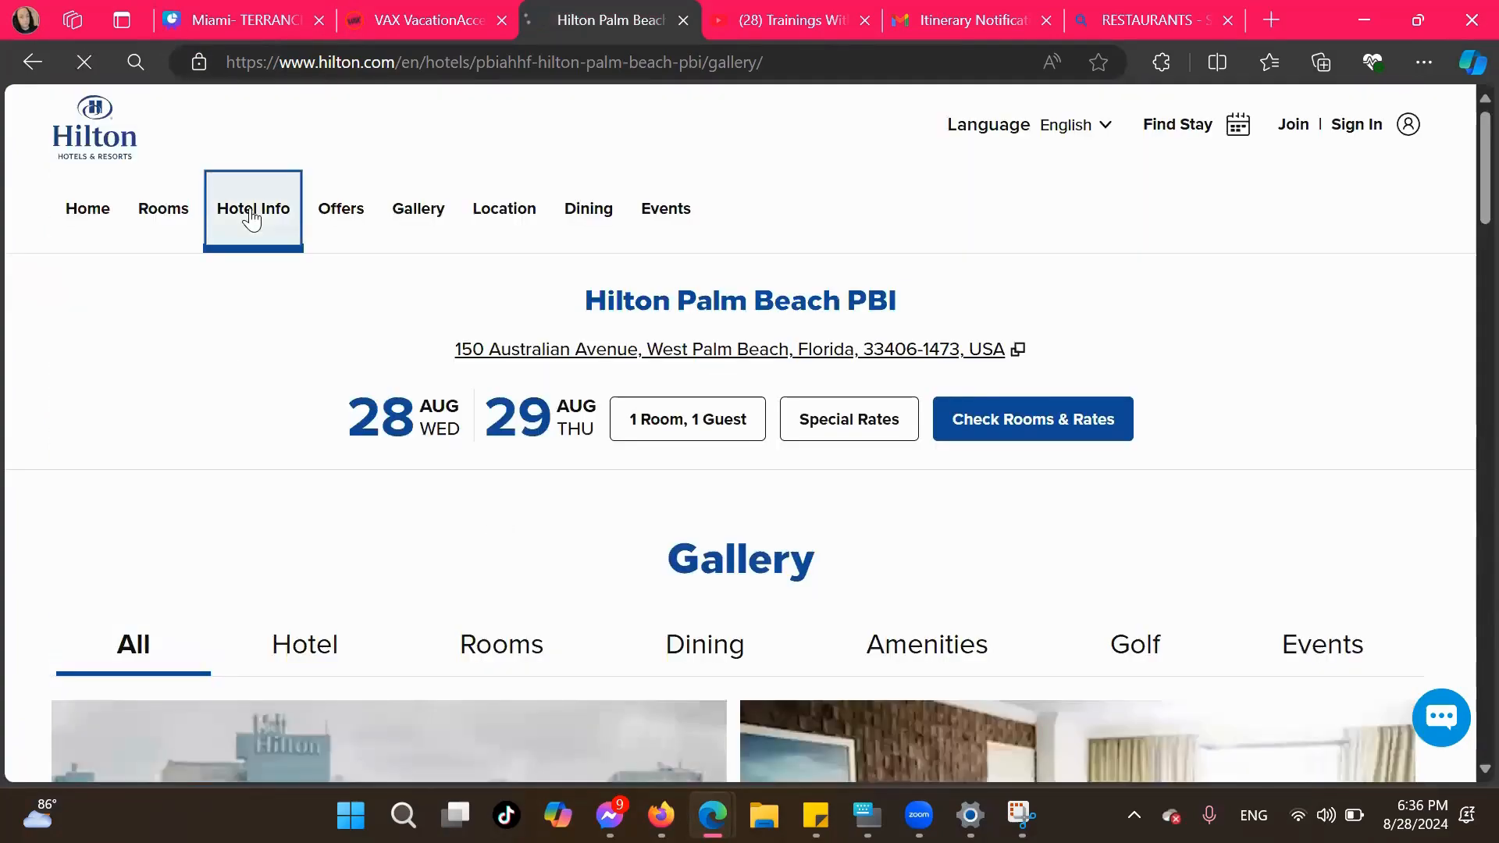
pyautogui.scroll(-5, 430, 538)
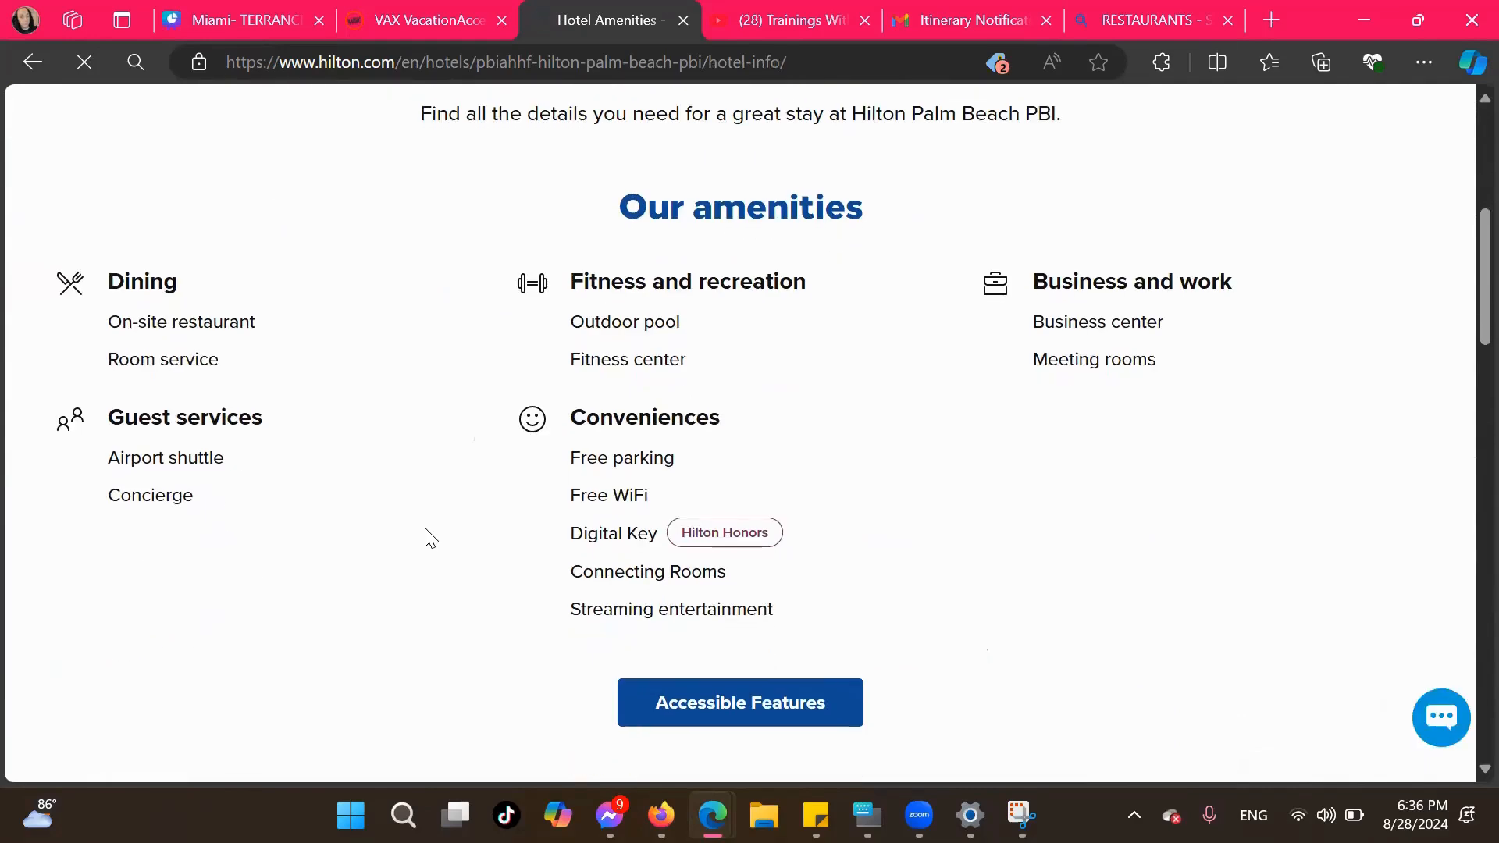
pyautogui.scroll(-5, 430, 538)
pyautogui.scroll(-2, 426, 532)
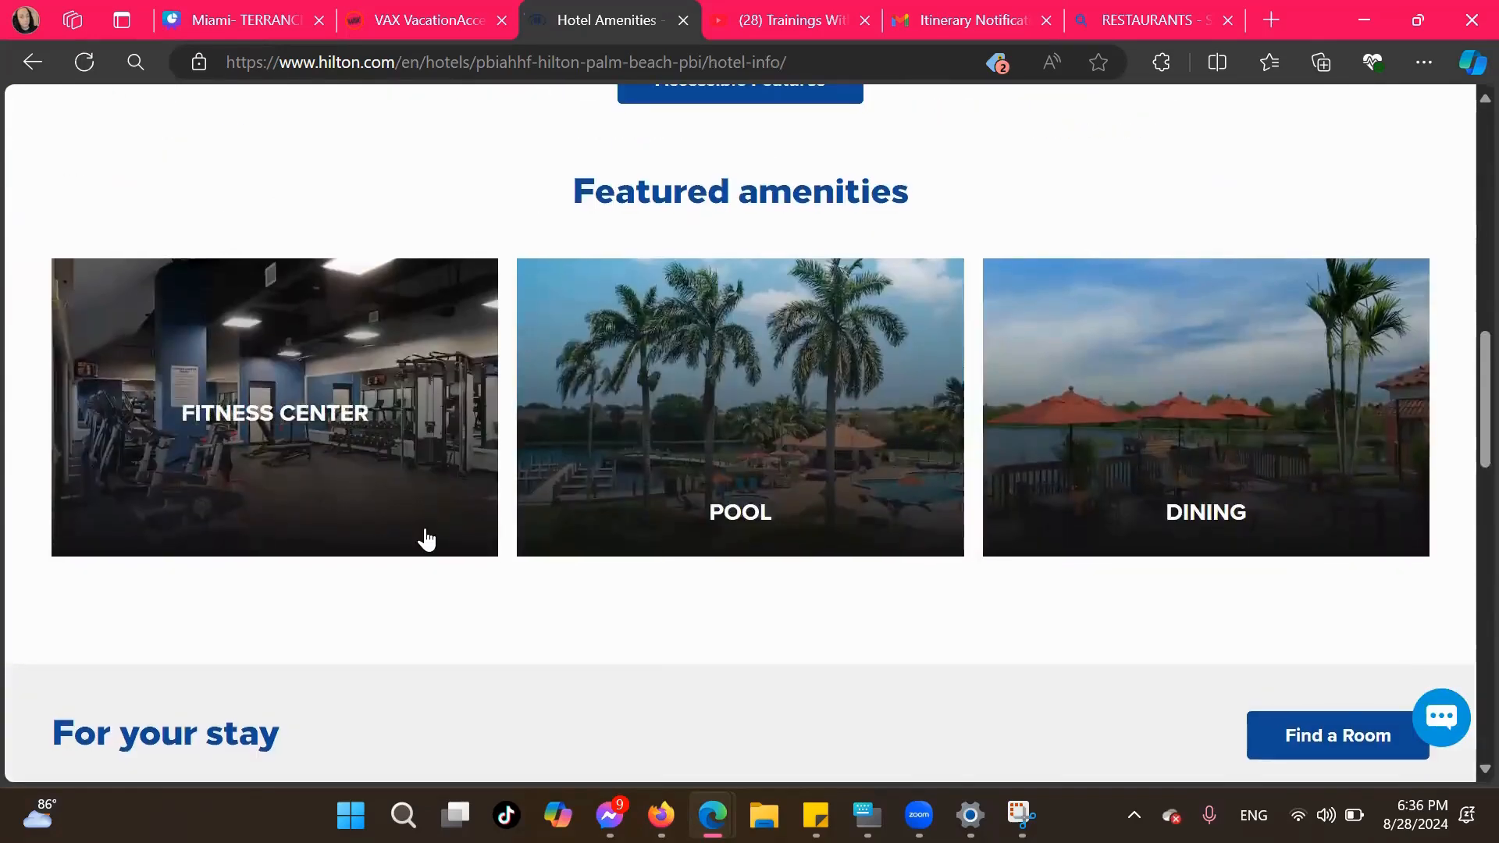
pyautogui.scroll(-8, 427, 539)
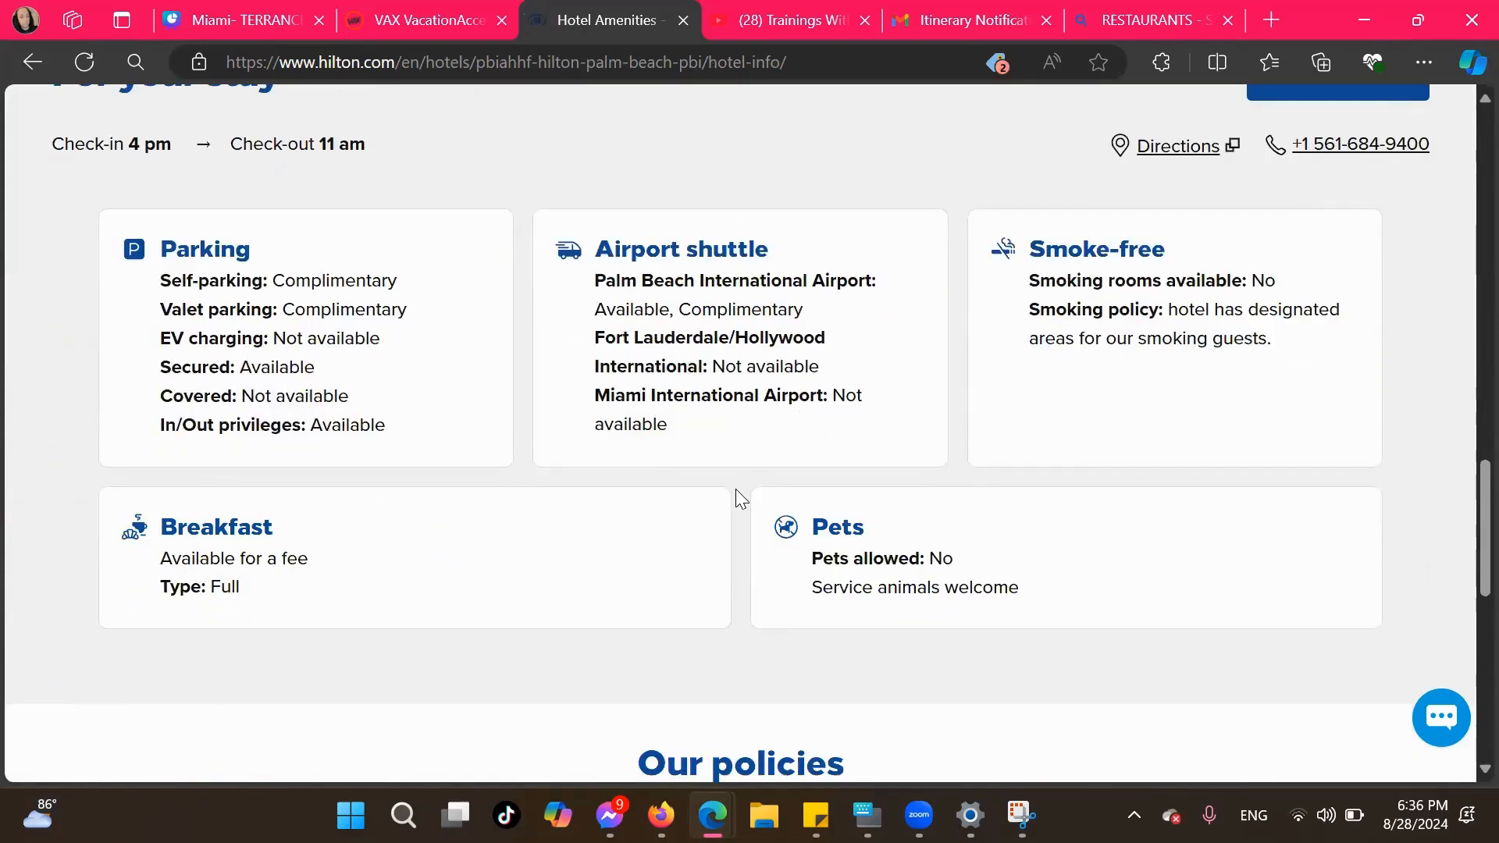
pyautogui.scroll(-2, 736, 488)
pyautogui.scroll(-2, 734, 495)
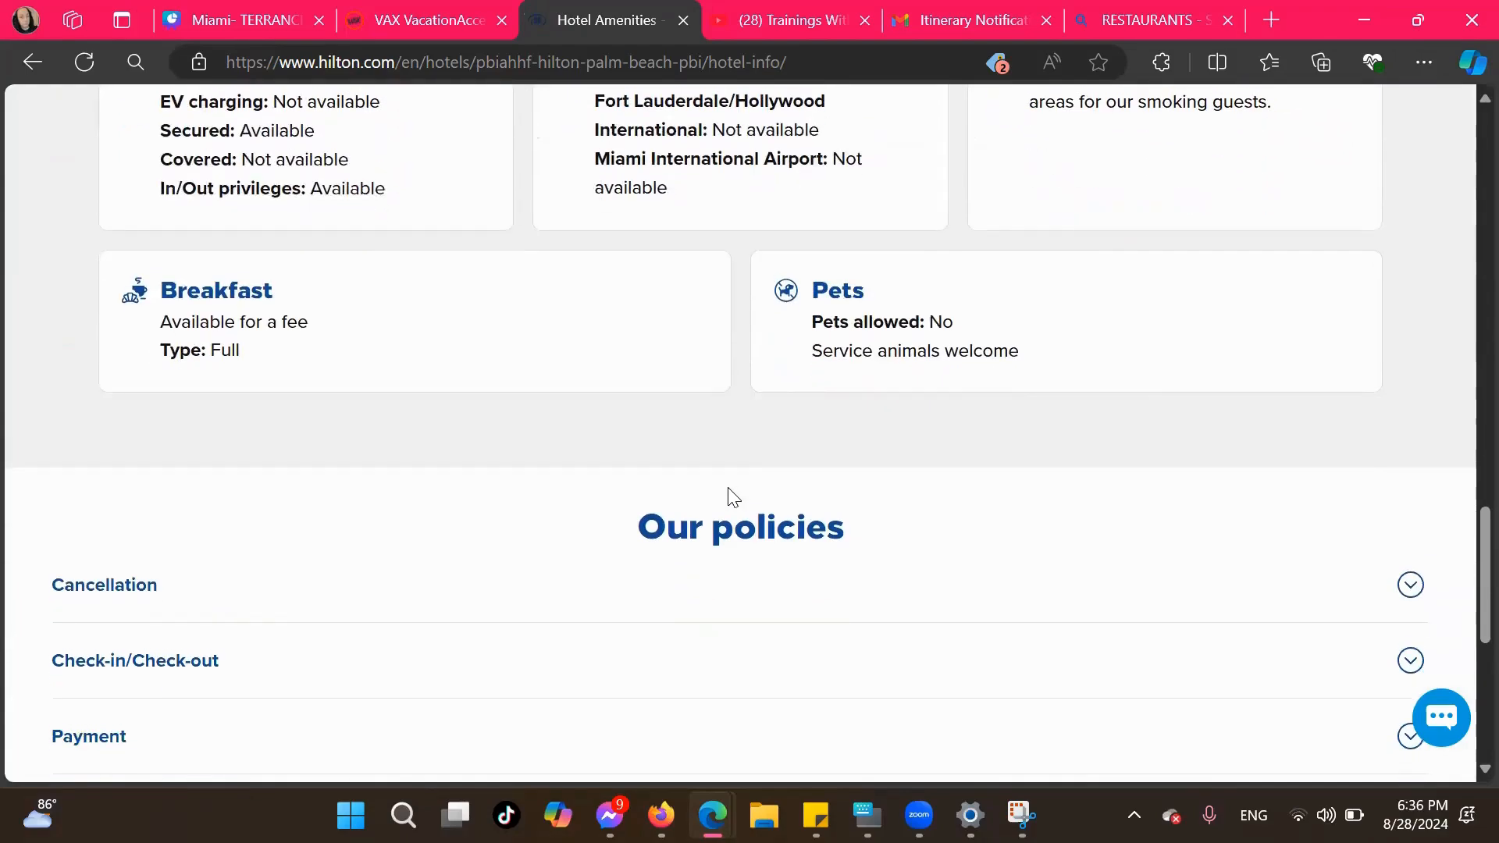
pyautogui.scroll(20, 734, 497)
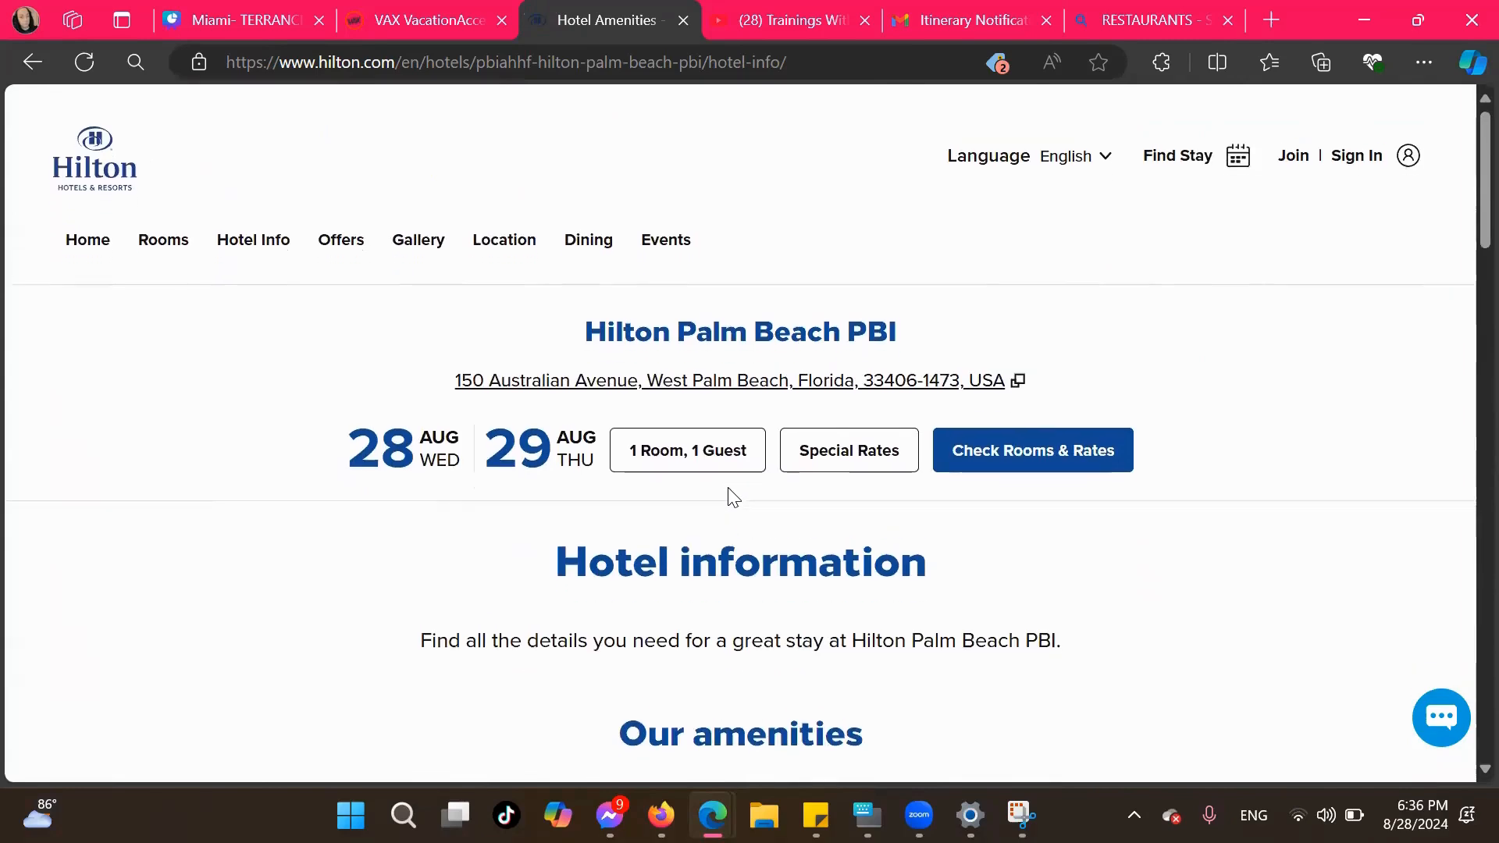
# Open the Hilton hotel's events page and skim its event and wedding offerings
pyautogui.click(636, 236)
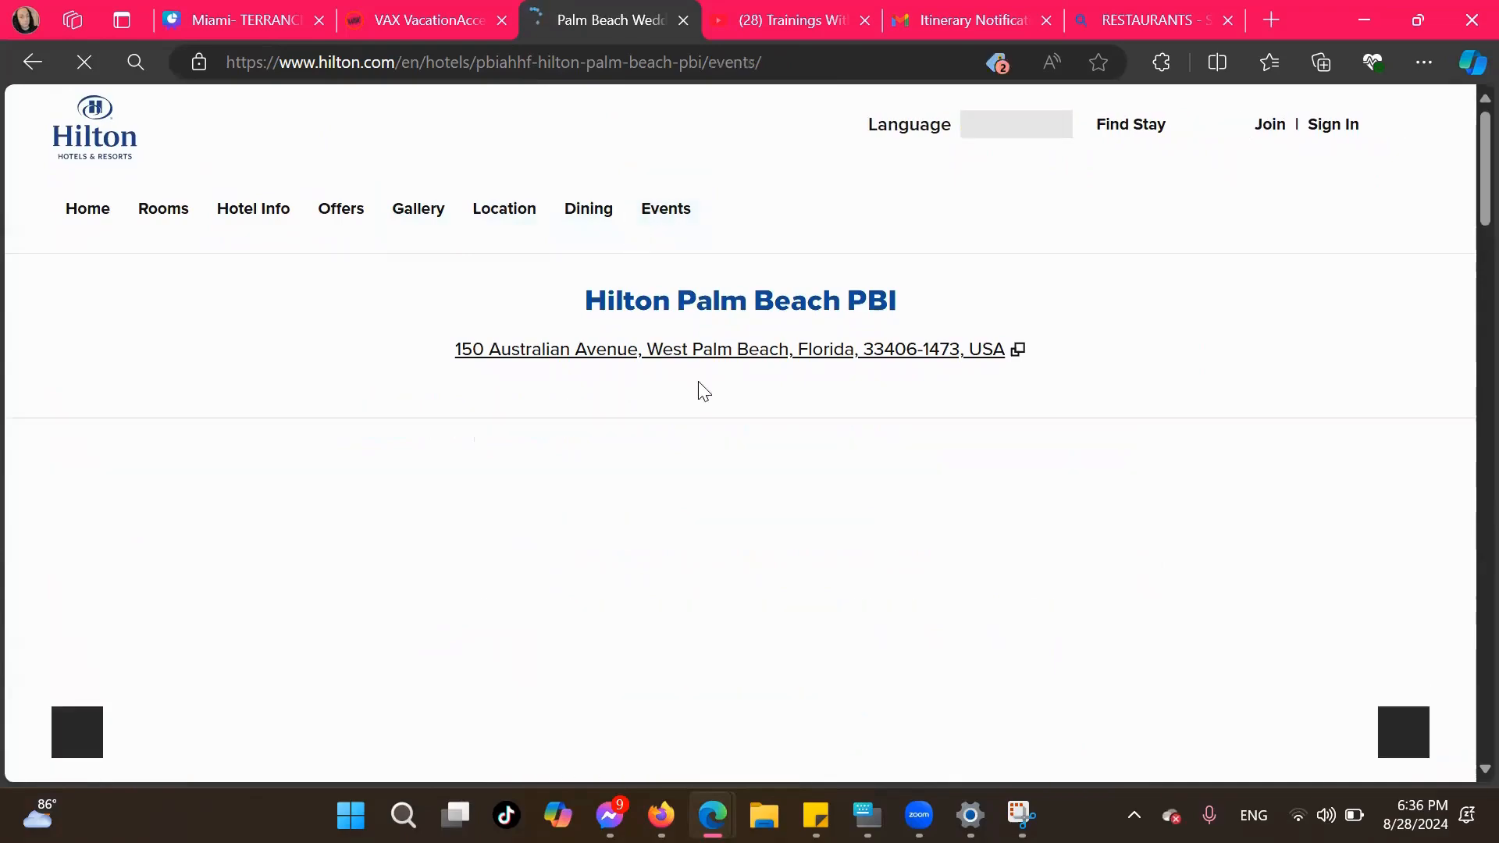
pyautogui.scroll(-6, 720, 469)
pyautogui.scroll(-4, 720, 469)
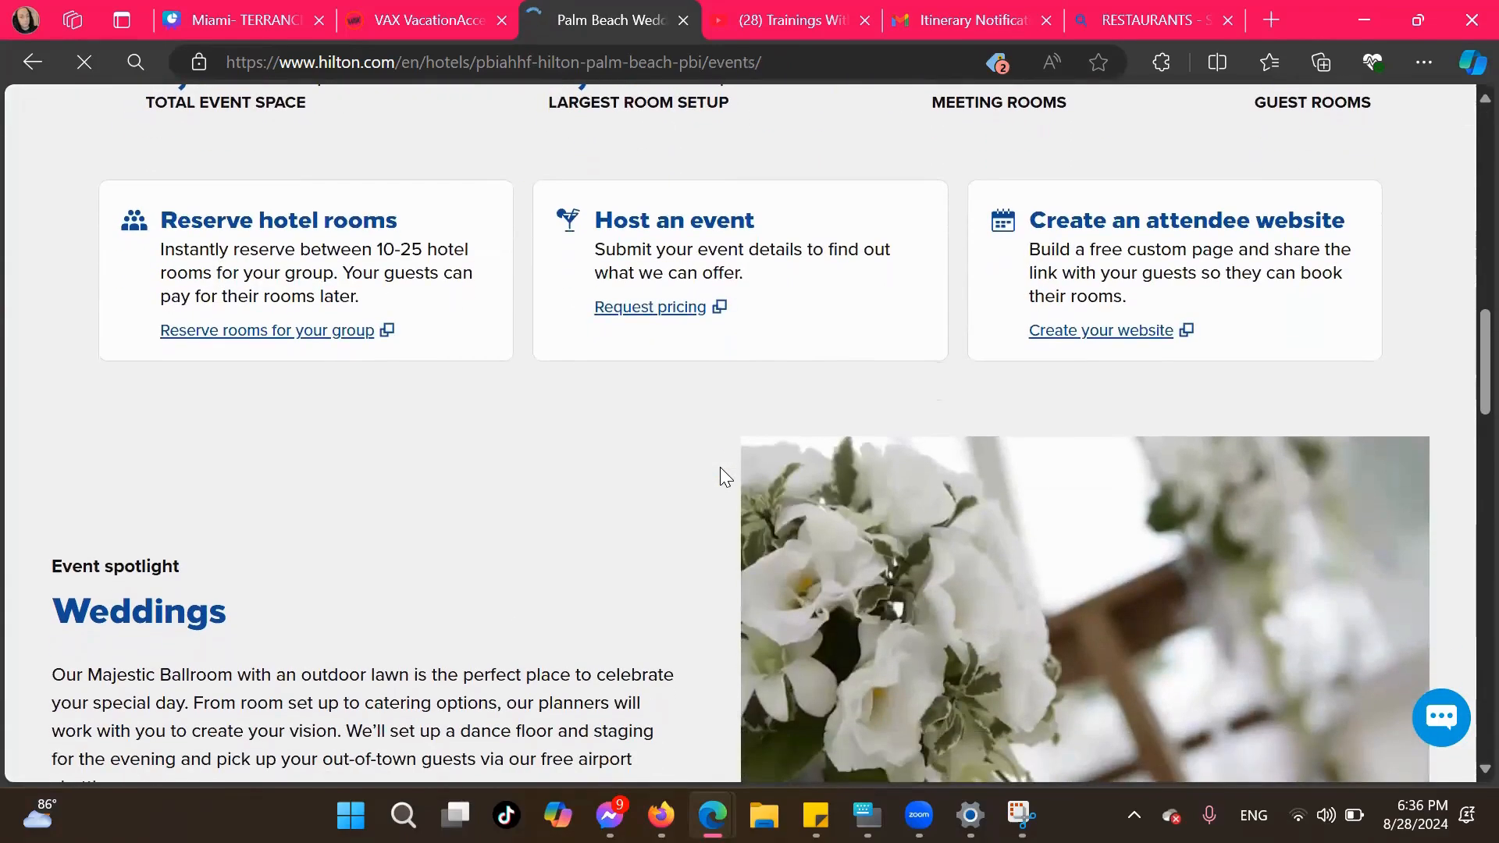
pyautogui.scroll(10, 720, 468)
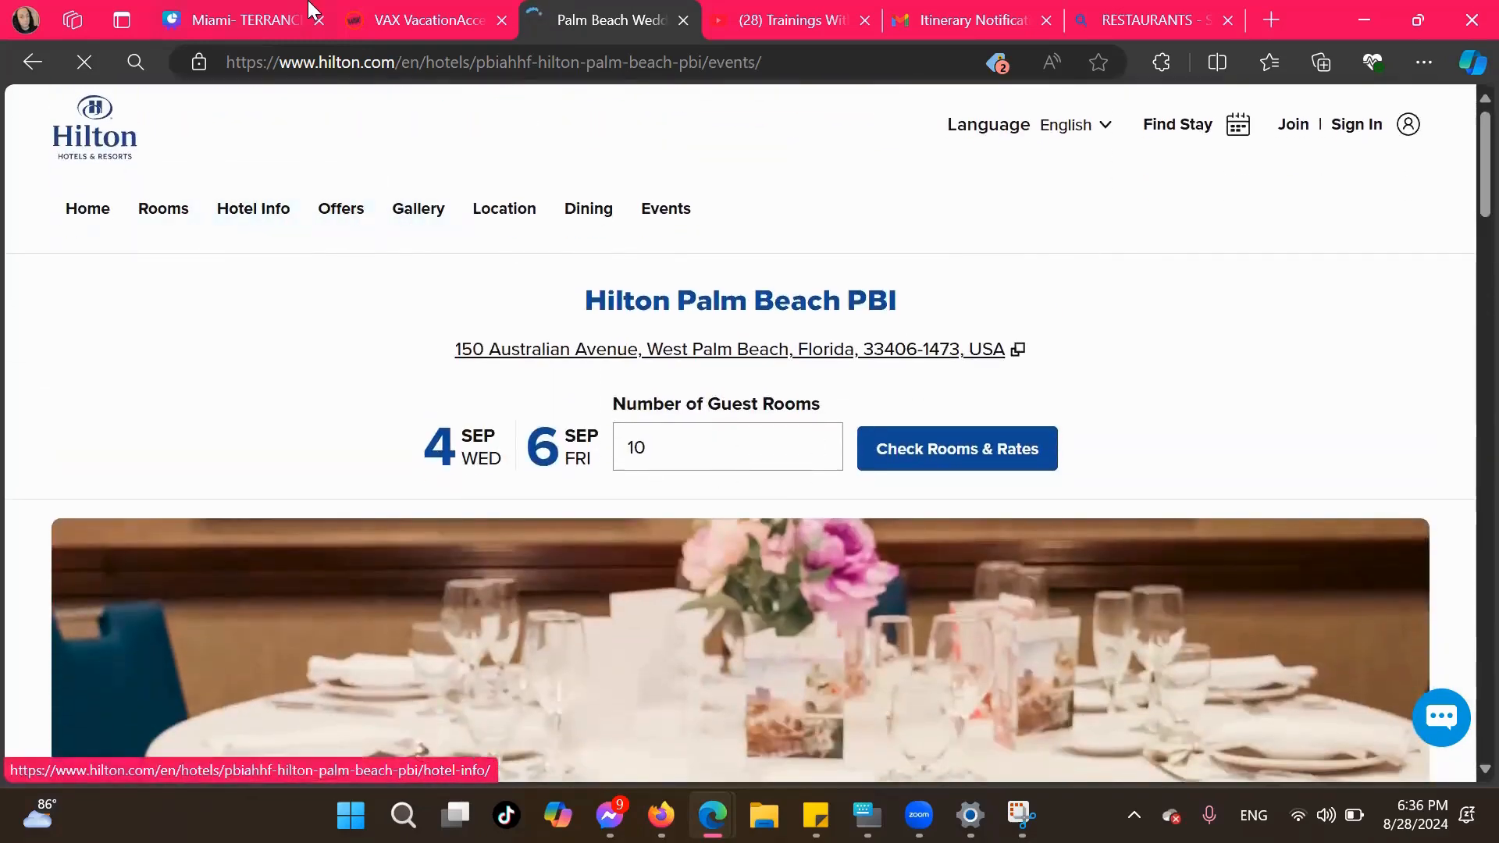
# Switch to the VAX VacationAccess booking page and review the payment information, hotel, flights and package price summary
pyautogui.click(421, 19)
pyautogui.scroll(5, 515, 460)
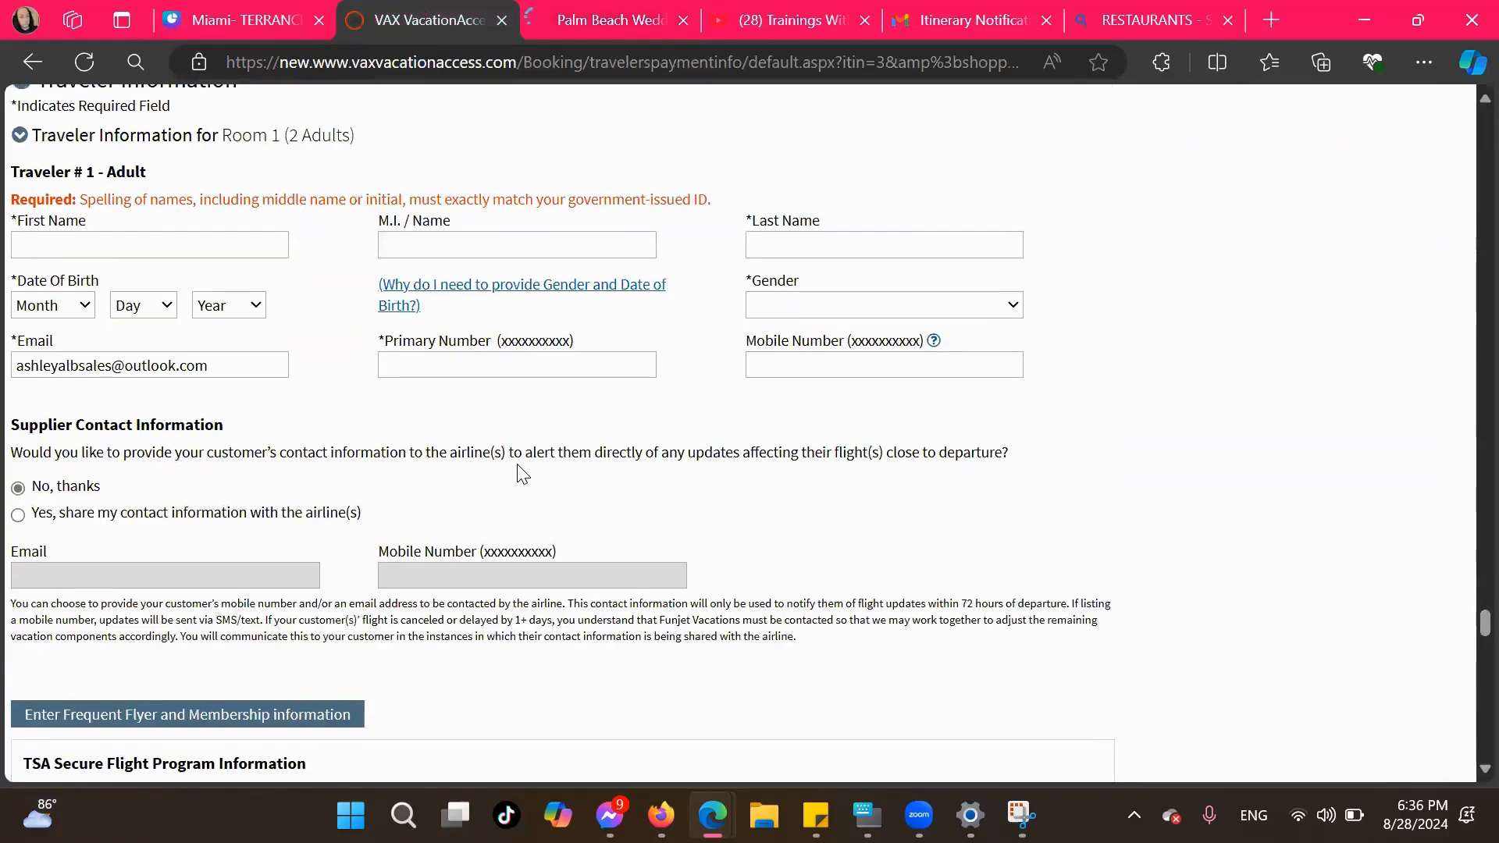
pyautogui.scroll(-15, 522, 473)
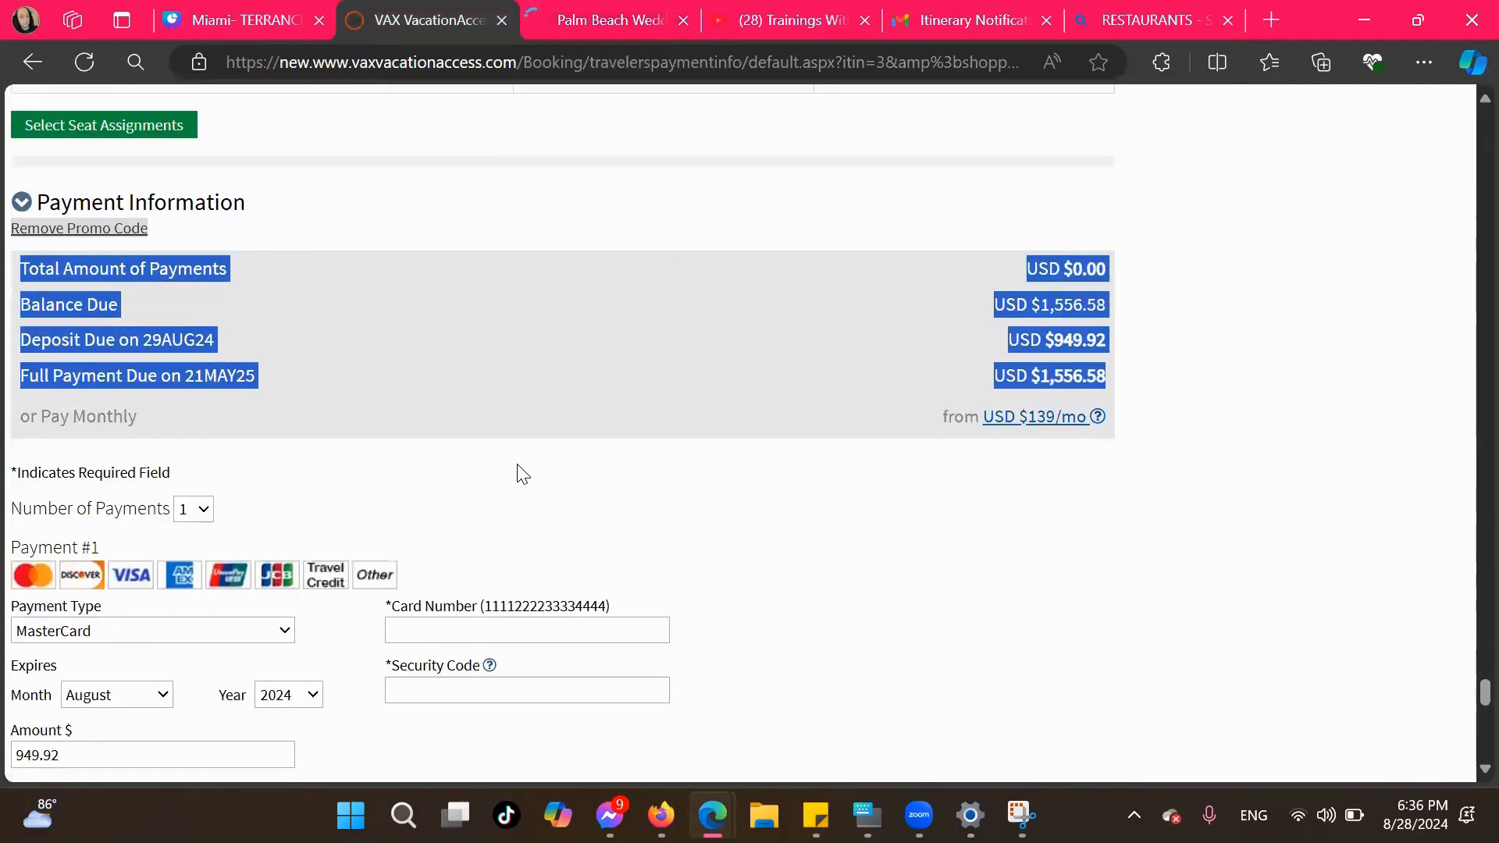
pyautogui.scroll(15, 523, 474)
pyautogui.scroll(15, 523, 474)
pyautogui.scroll(15, 523, 473)
pyautogui.scroll(15, 522, 474)
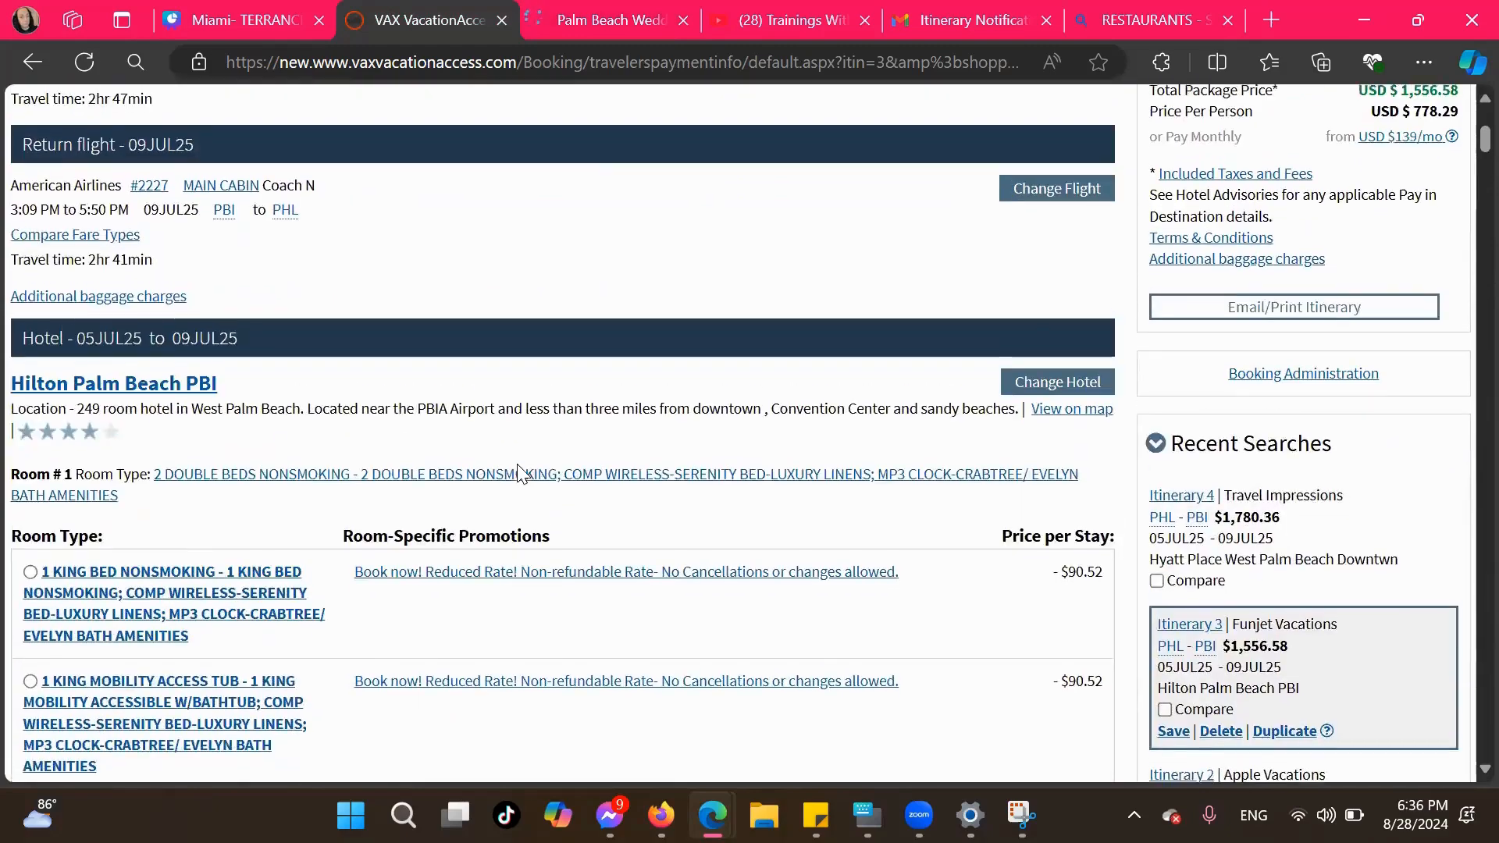
pyautogui.scroll(5, 522, 474)
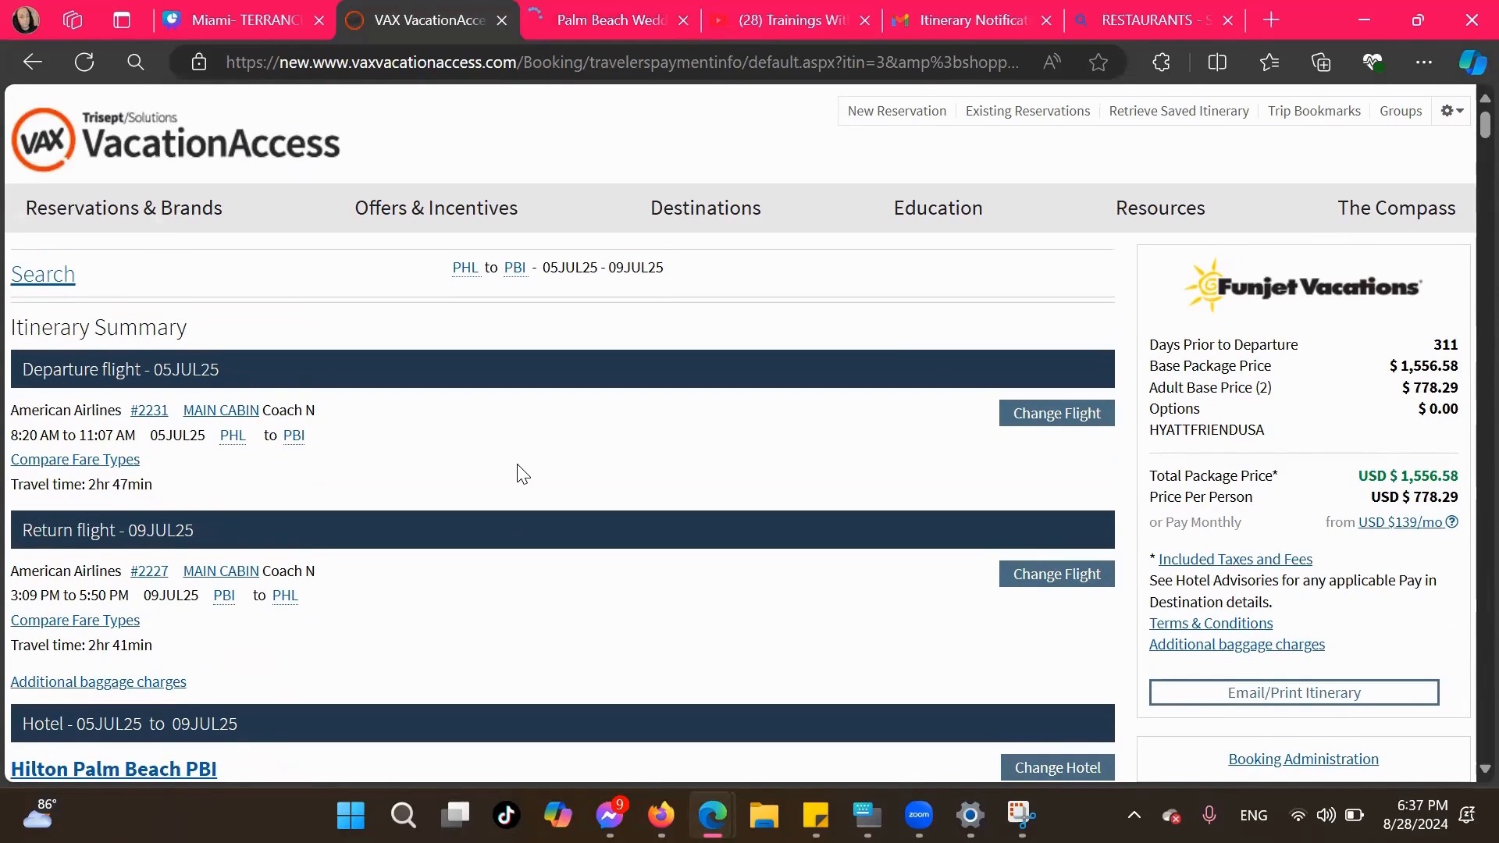
# Switch to the Canva presentation and append "(Double Occupancy)" to the Balance Due- per person label in the page 5 Cost table
pyautogui.click(270, 31)
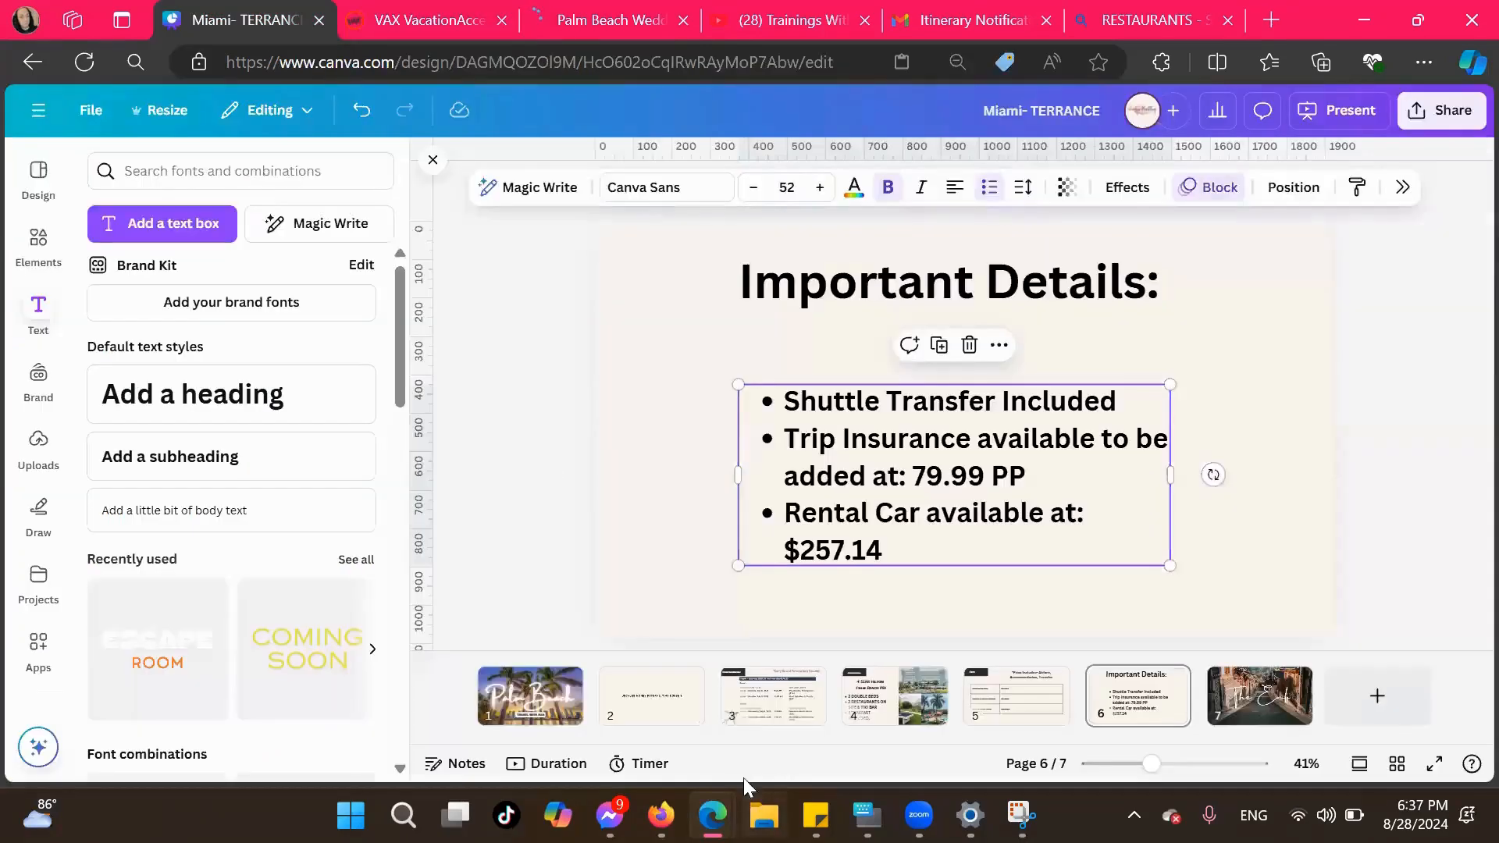
pyautogui.click(999, 720)
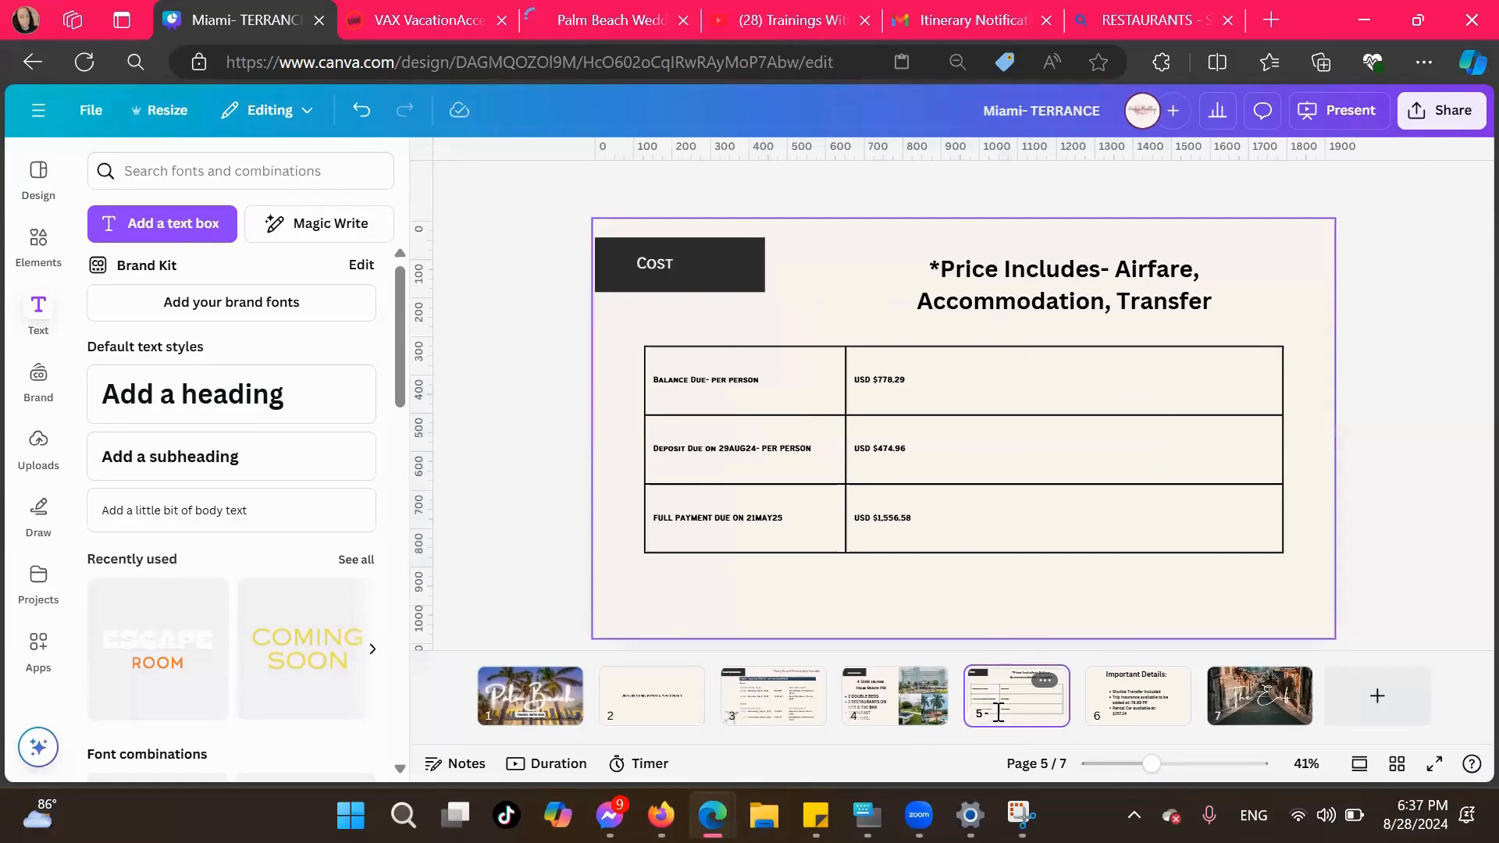
pyautogui.click(776, 392)
pyautogui.click(773, 379)
pyautogui.click(794, 378)
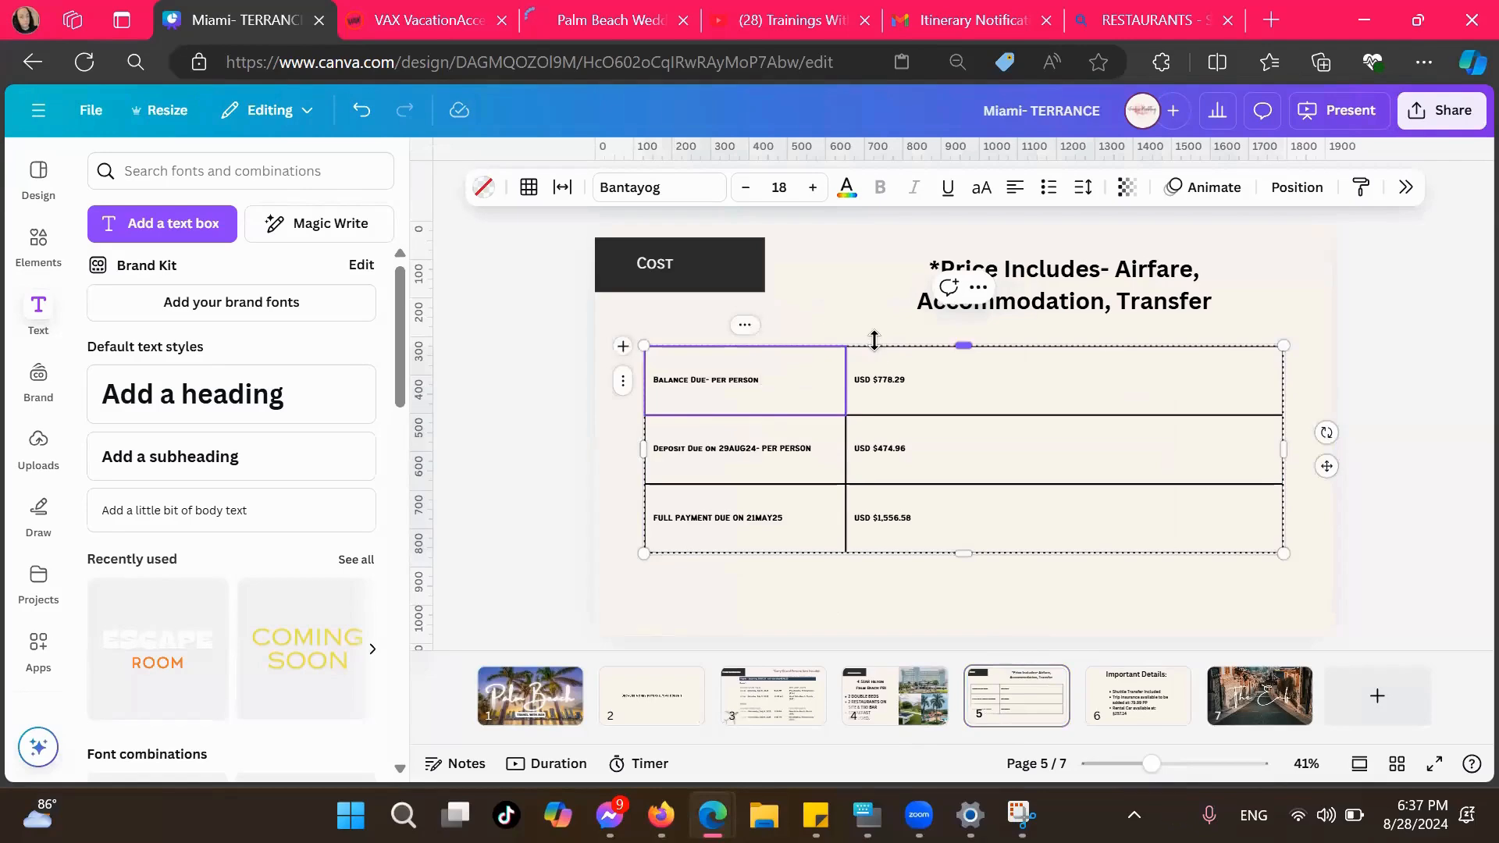
pyautogui.write('(Doub')
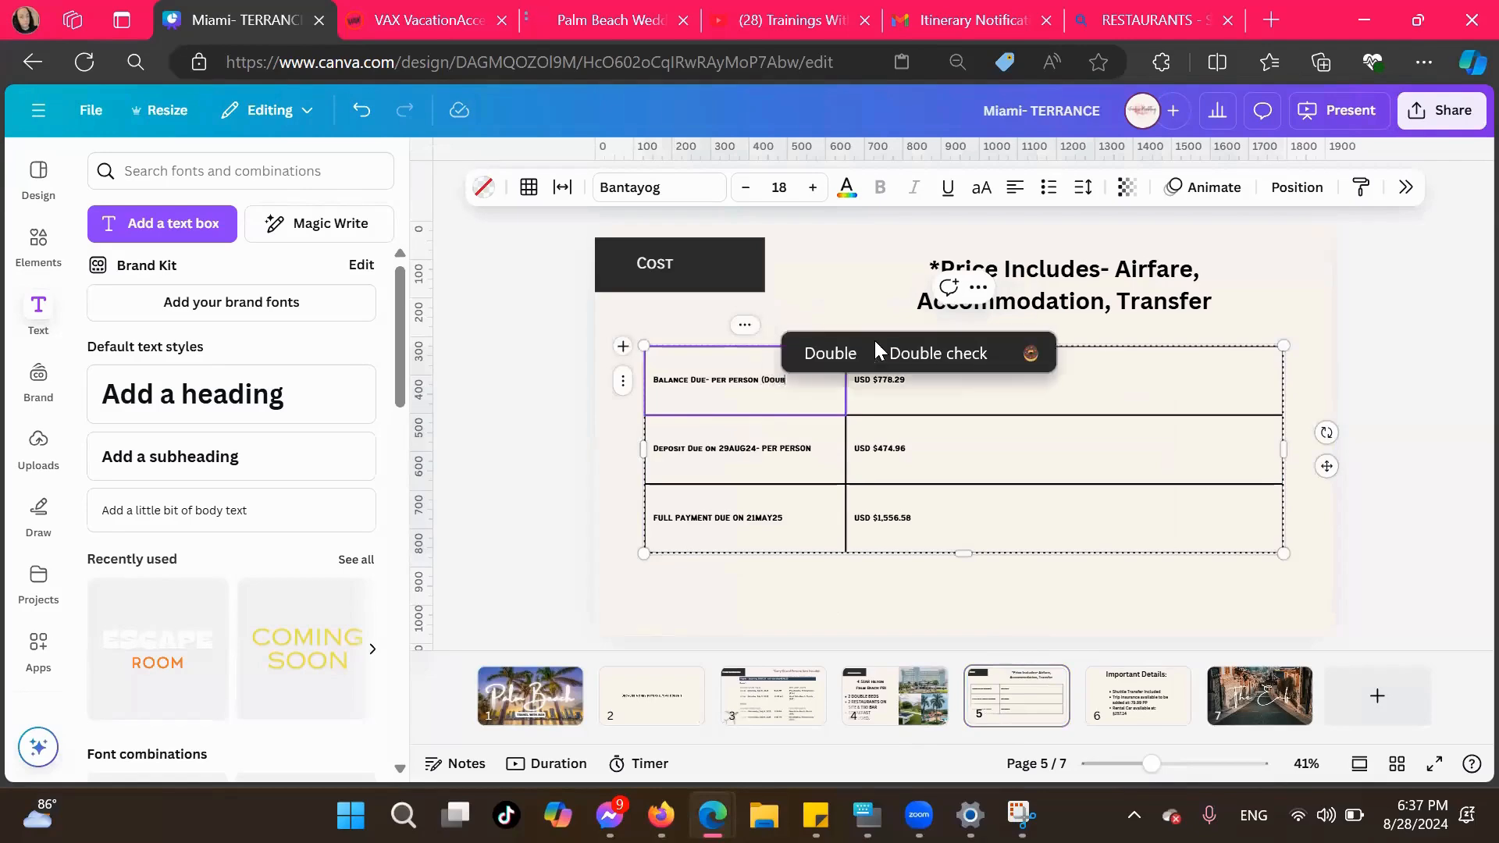
pyautogui.write('le Occupancy')
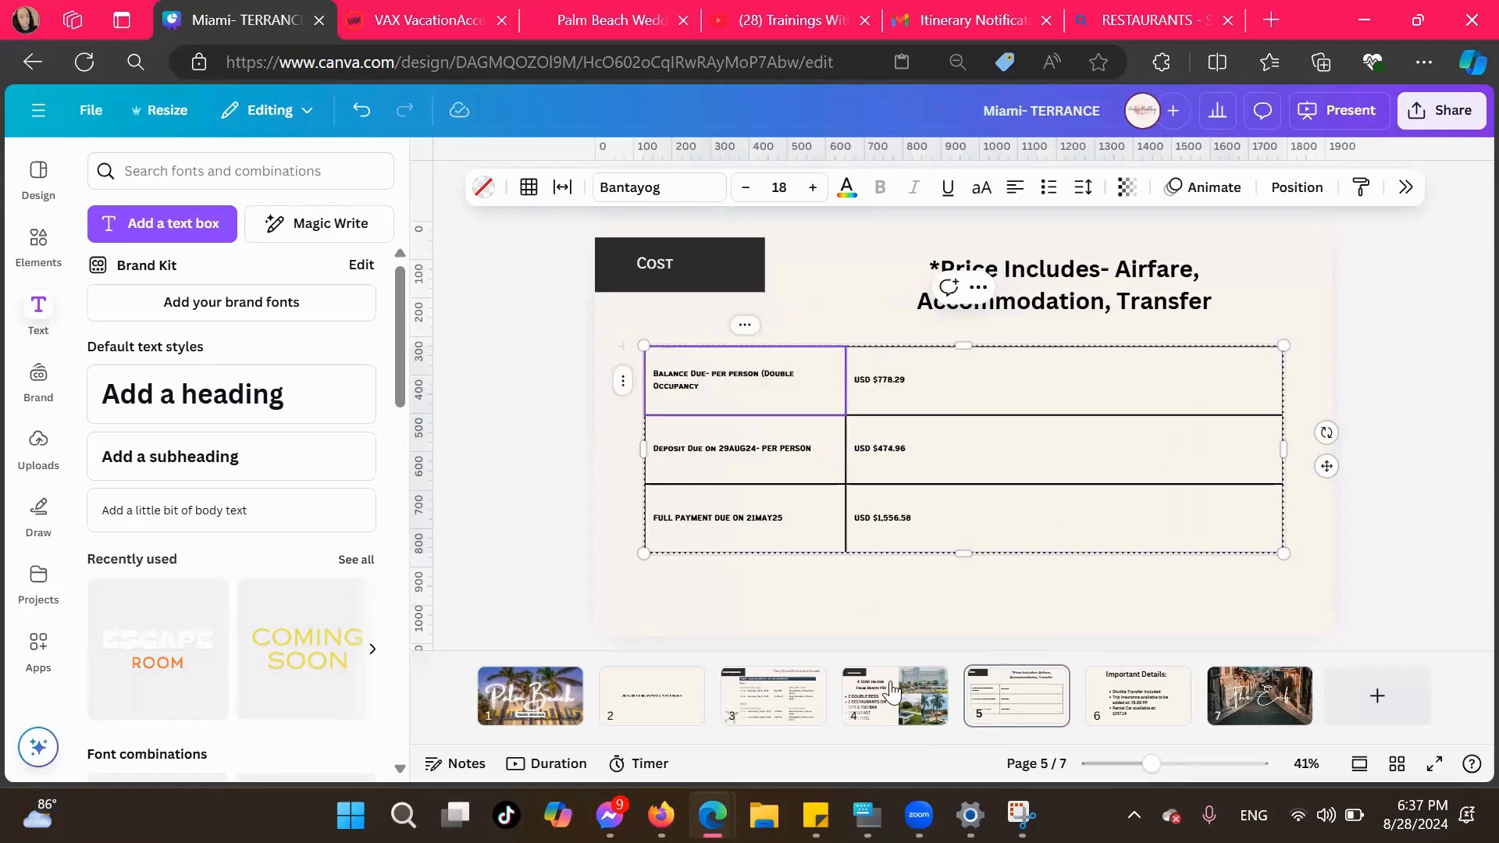
pyautogui.click(867, 815)
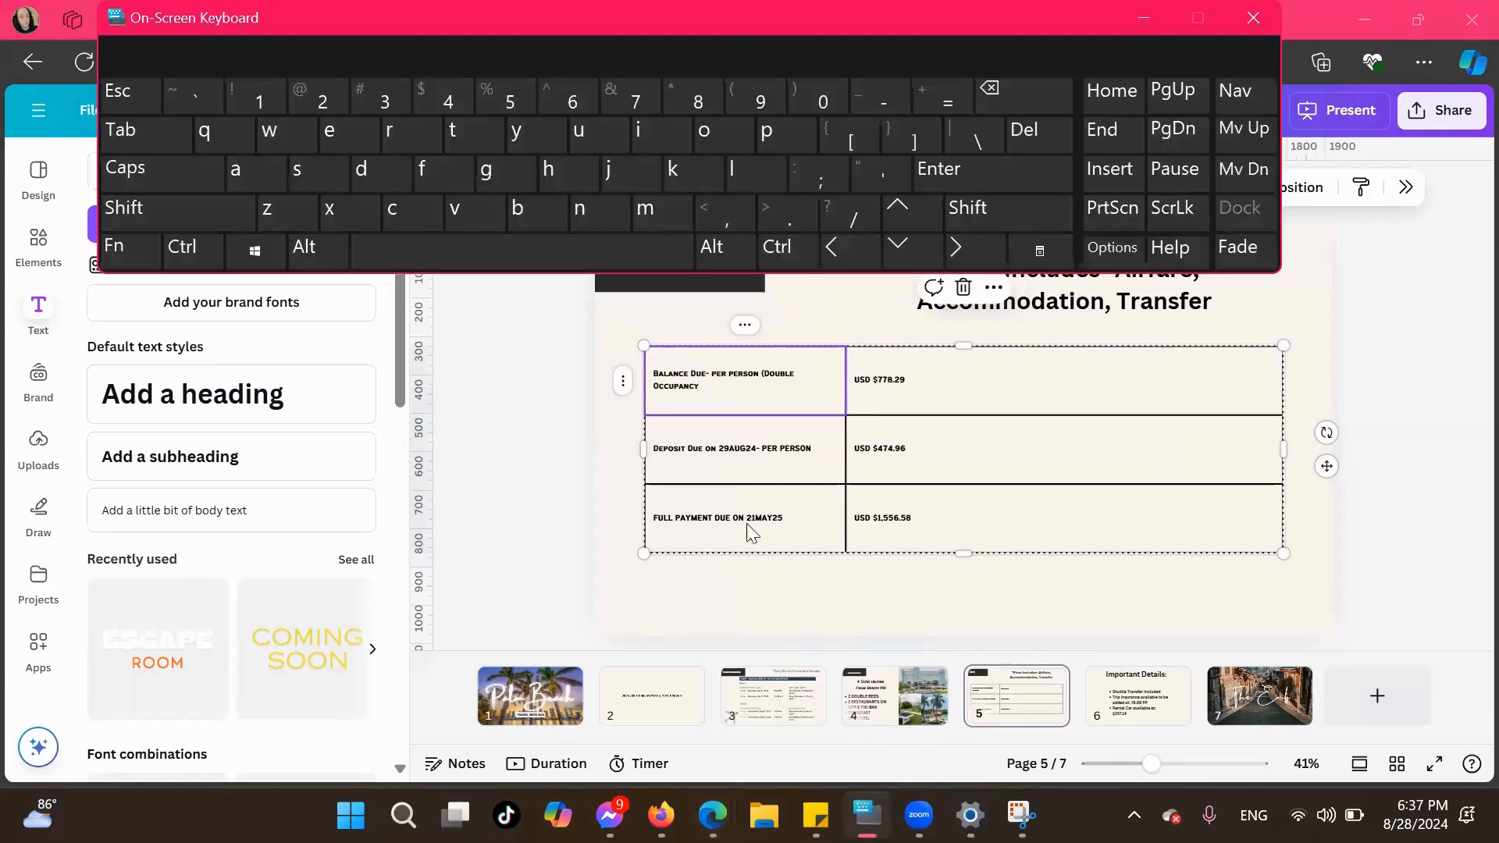
pyautogui.click(724, 379)
pyautogui.click(706, 385)
pyautogui.click(1053, 212)
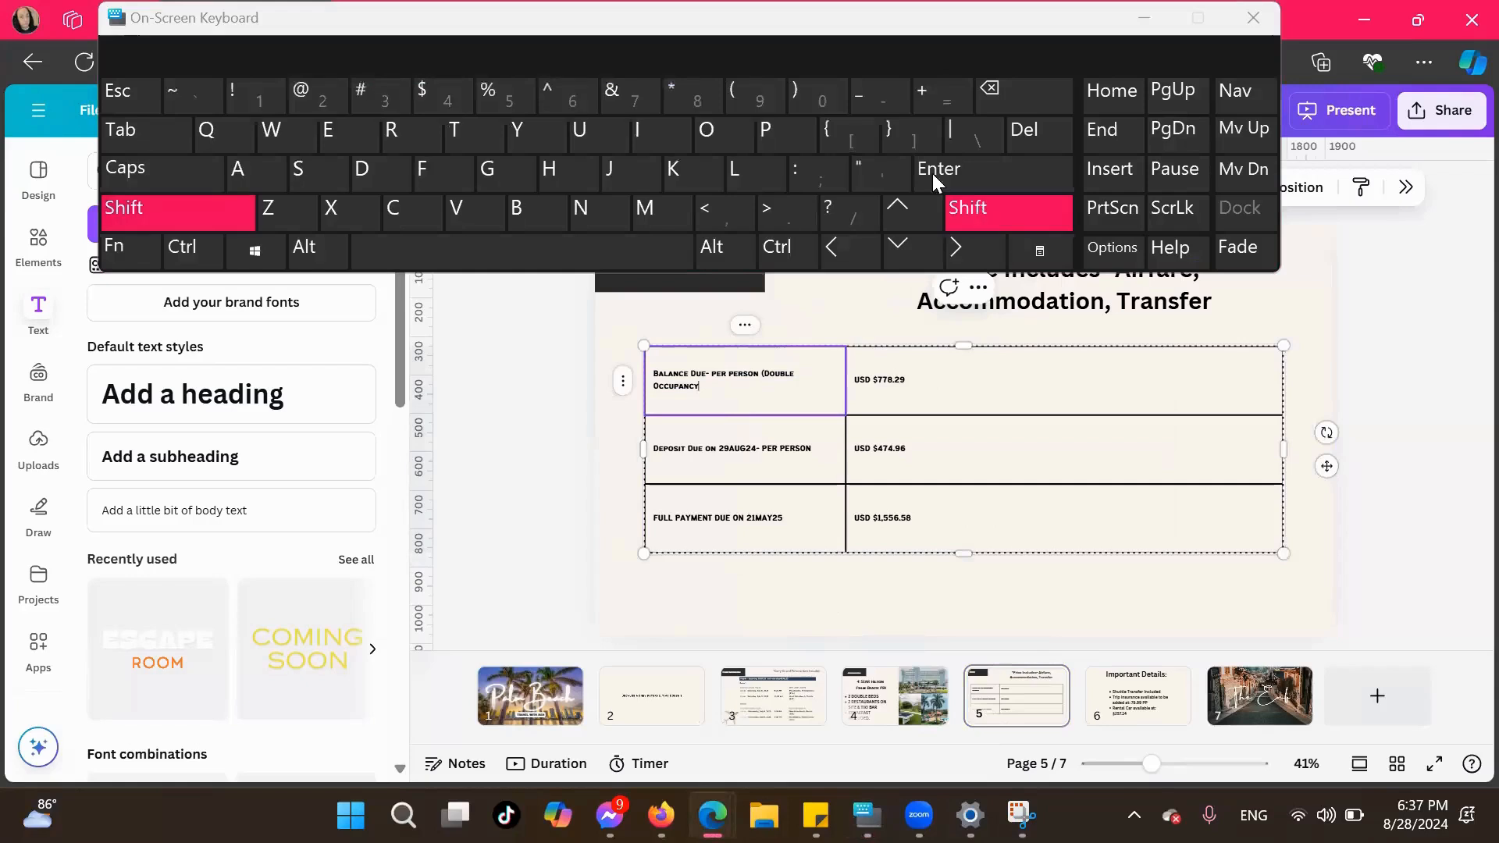
pyautogui.click(807, 93)
# Copy "(Double Occupancy)" from the Balance Due label and paste it after the Deposit Due per person label
pyautogui.click(756, 379)
pyautogui.click(764, 373)
pyautogui.moveTo(764, 373); pyautogui.dragTo(779, 385)
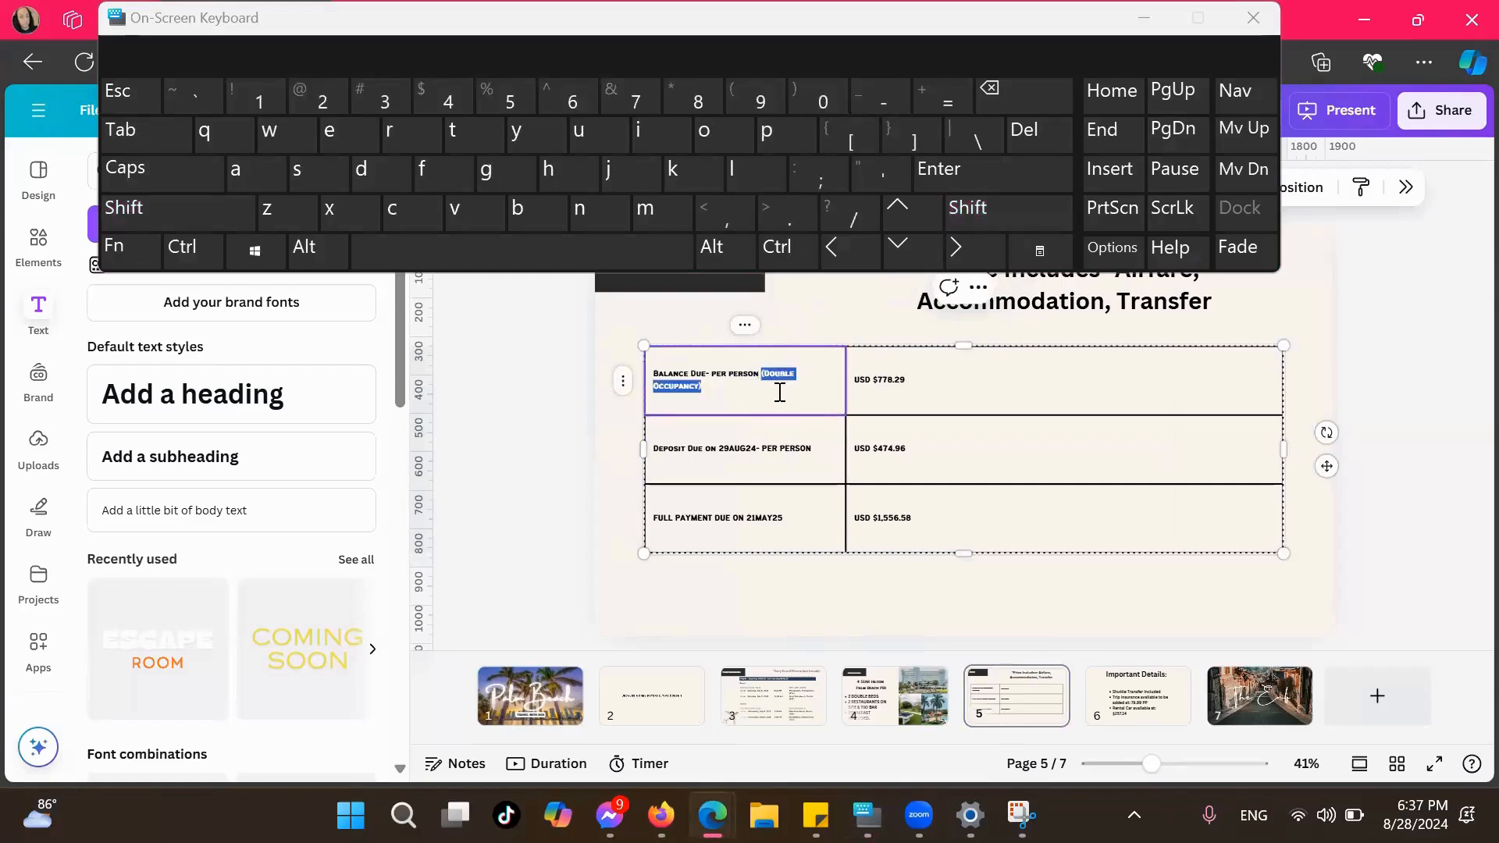
pyautogui.hotkey('ctrl', 'c')
pyautogui.click(823, 442)
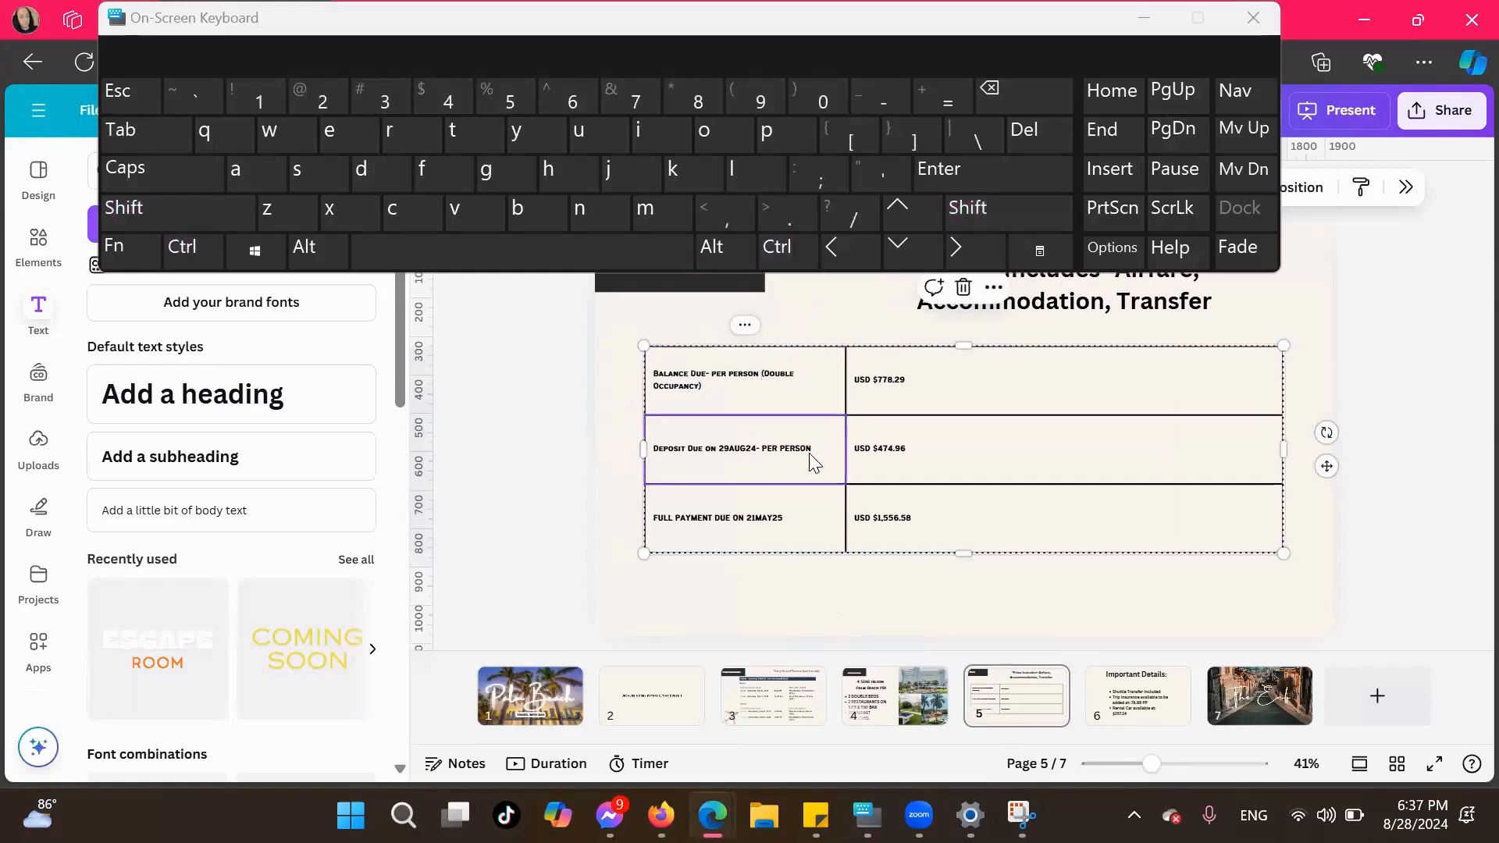
pyautogui.click(817, 442)
pyautogui.click(820, 447)
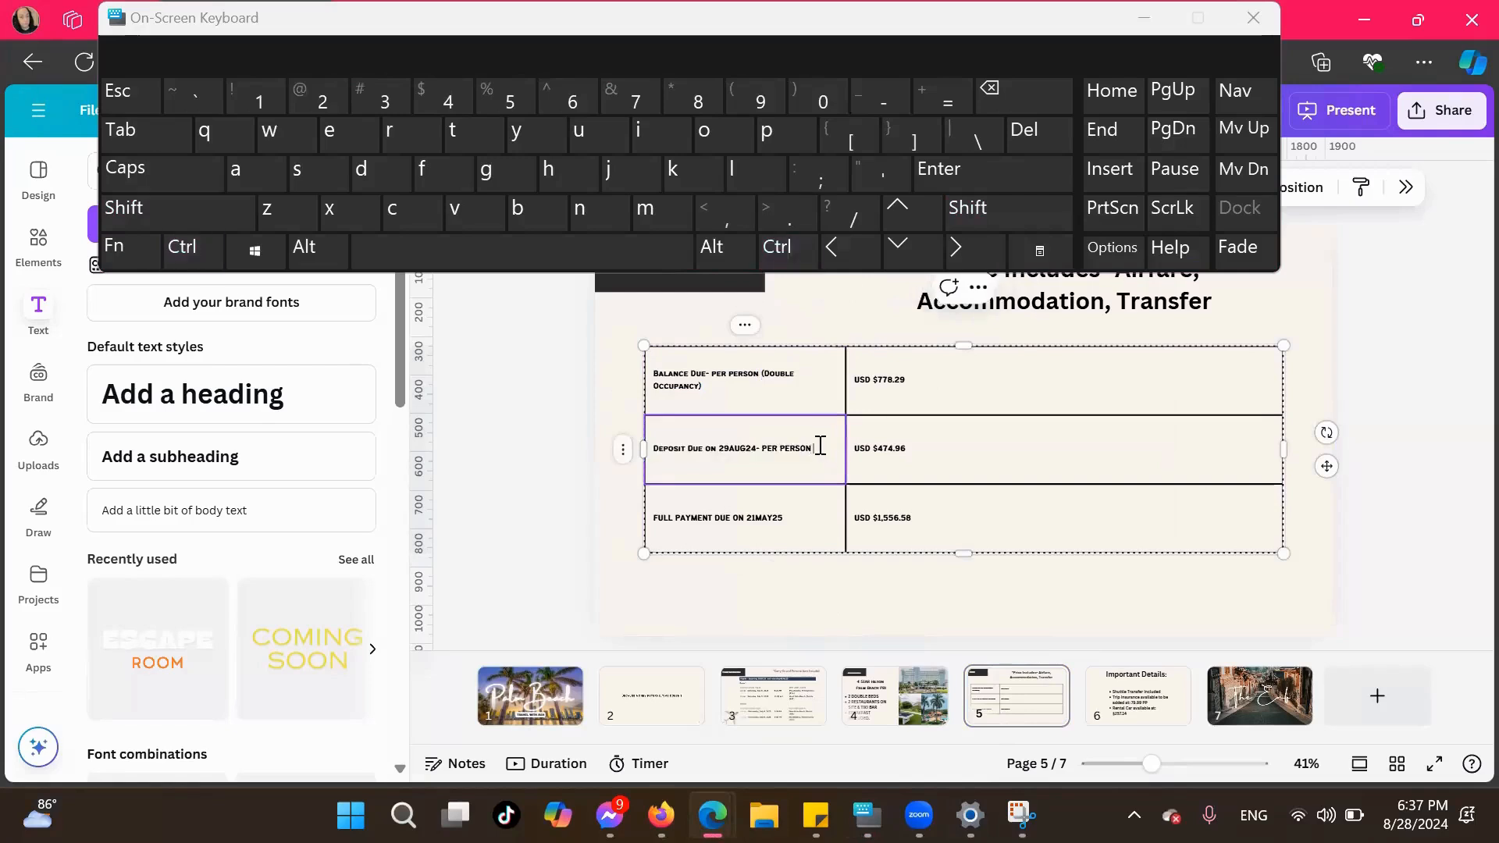
pyautogui.hotkey('ctrl', 'v')
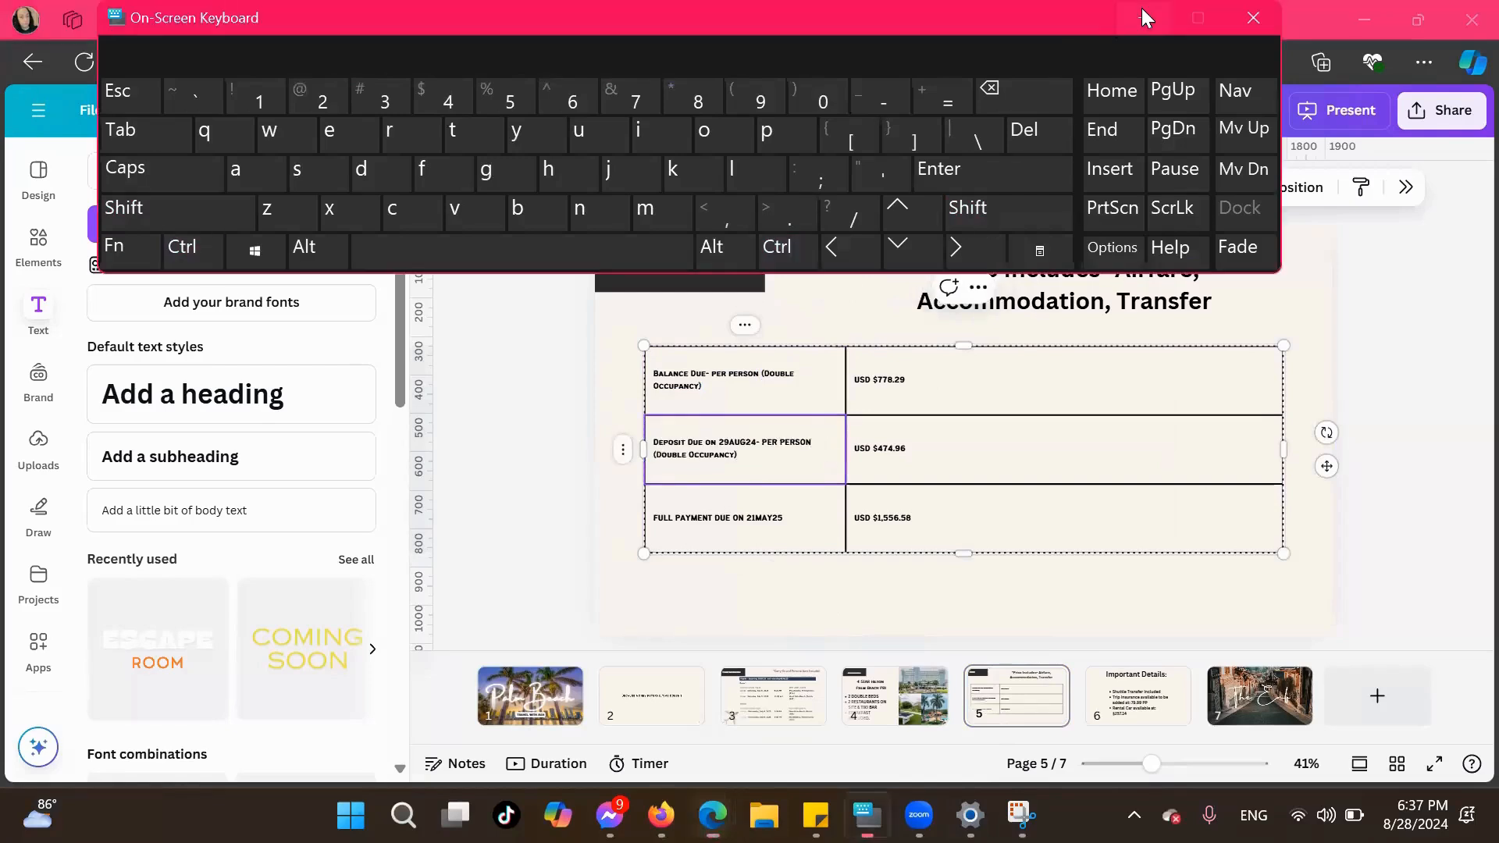
pyautogui.click(1143, 13)
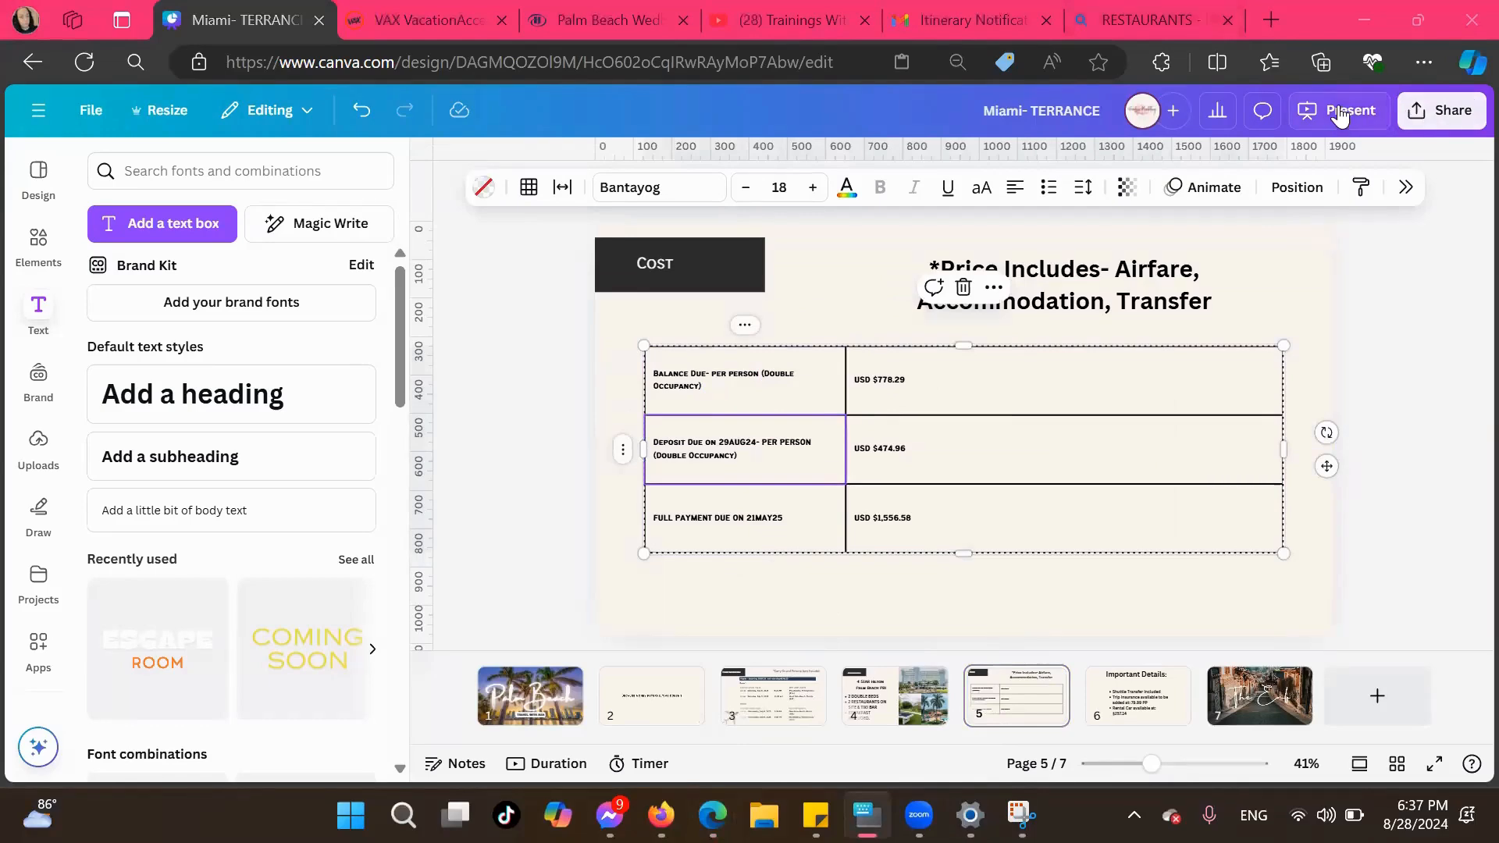
# Play the presentation full screen from the Palm Beach cover through to the closing page to review it
pyautogui.click(1262, 708)
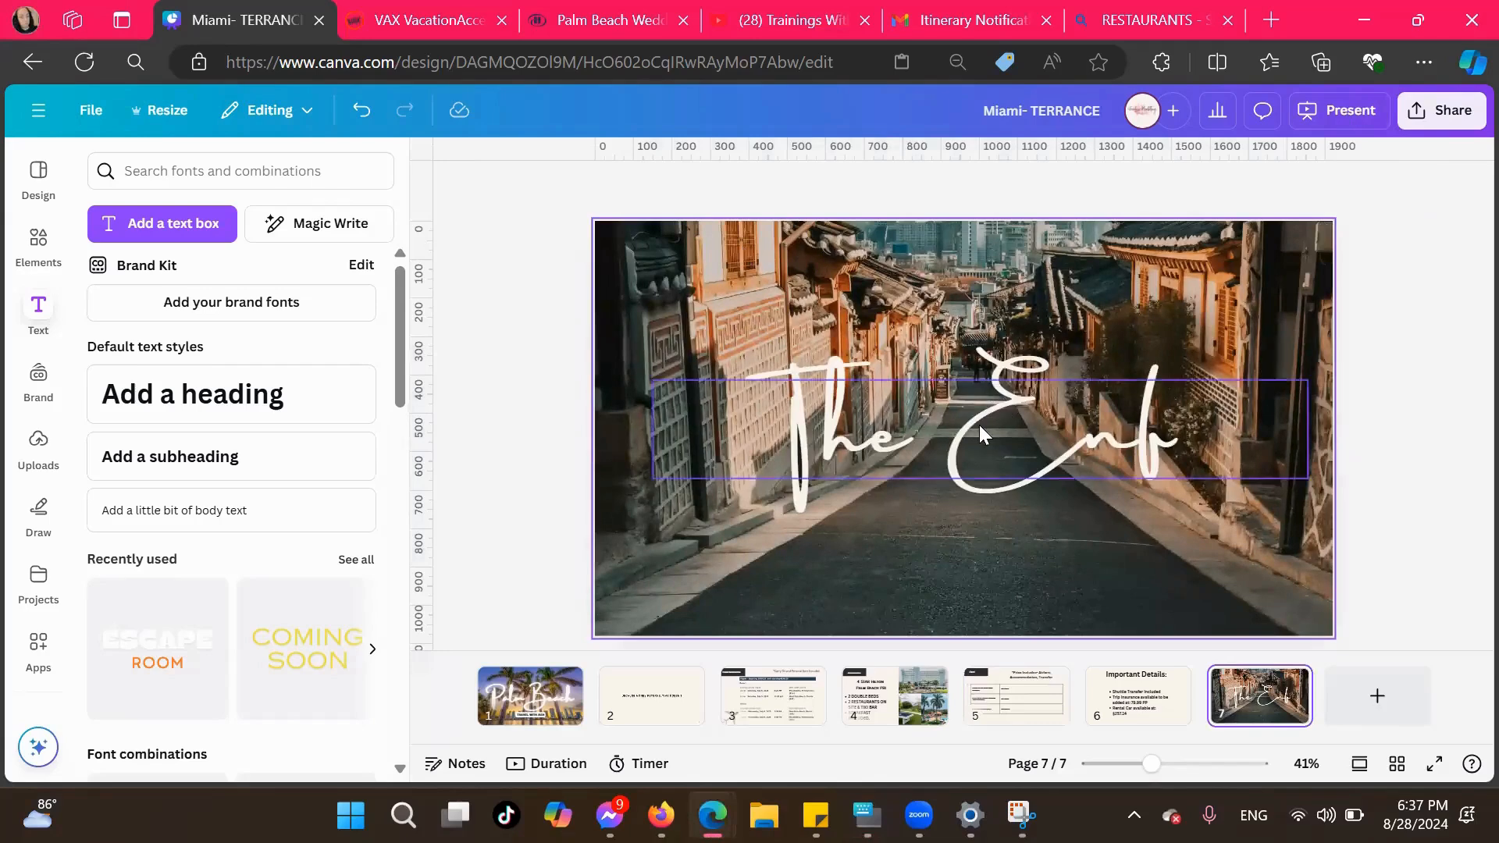
pyautogui.click(534, 693)
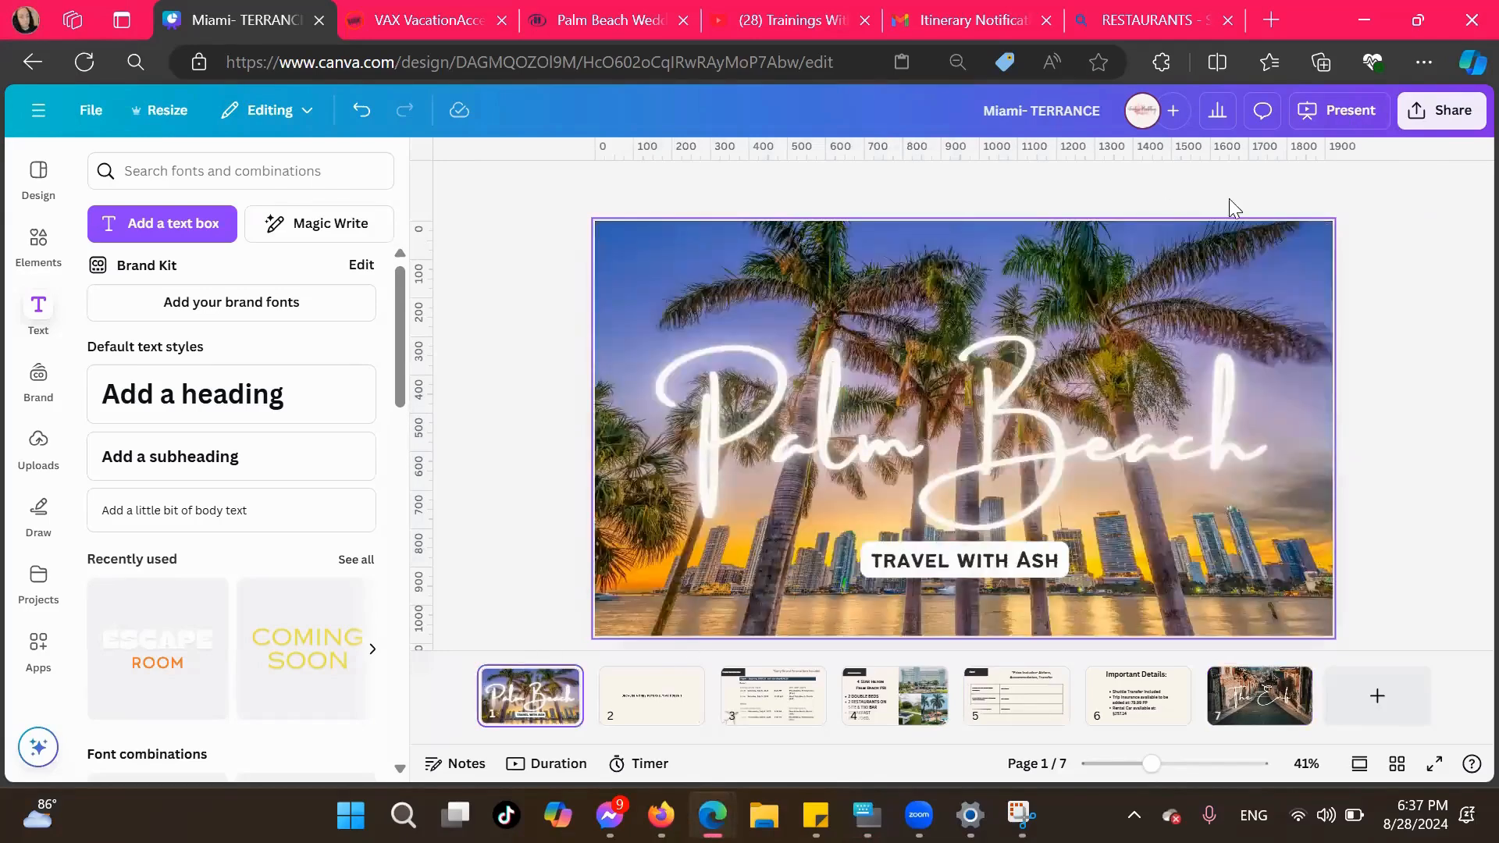
pyautogui.click(1349, 125)
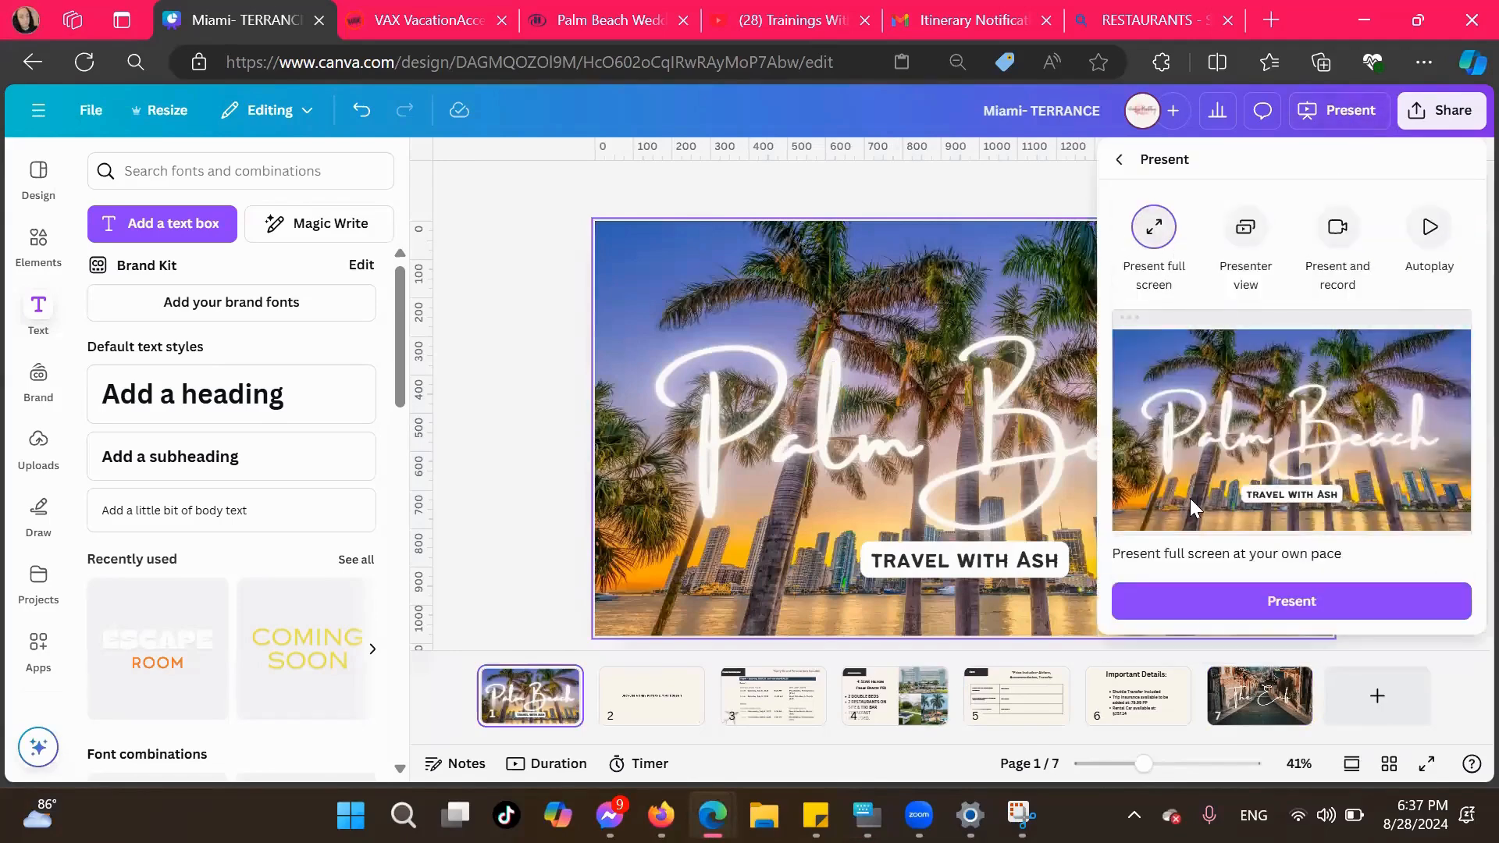
pyautogui.click(1209, 602)
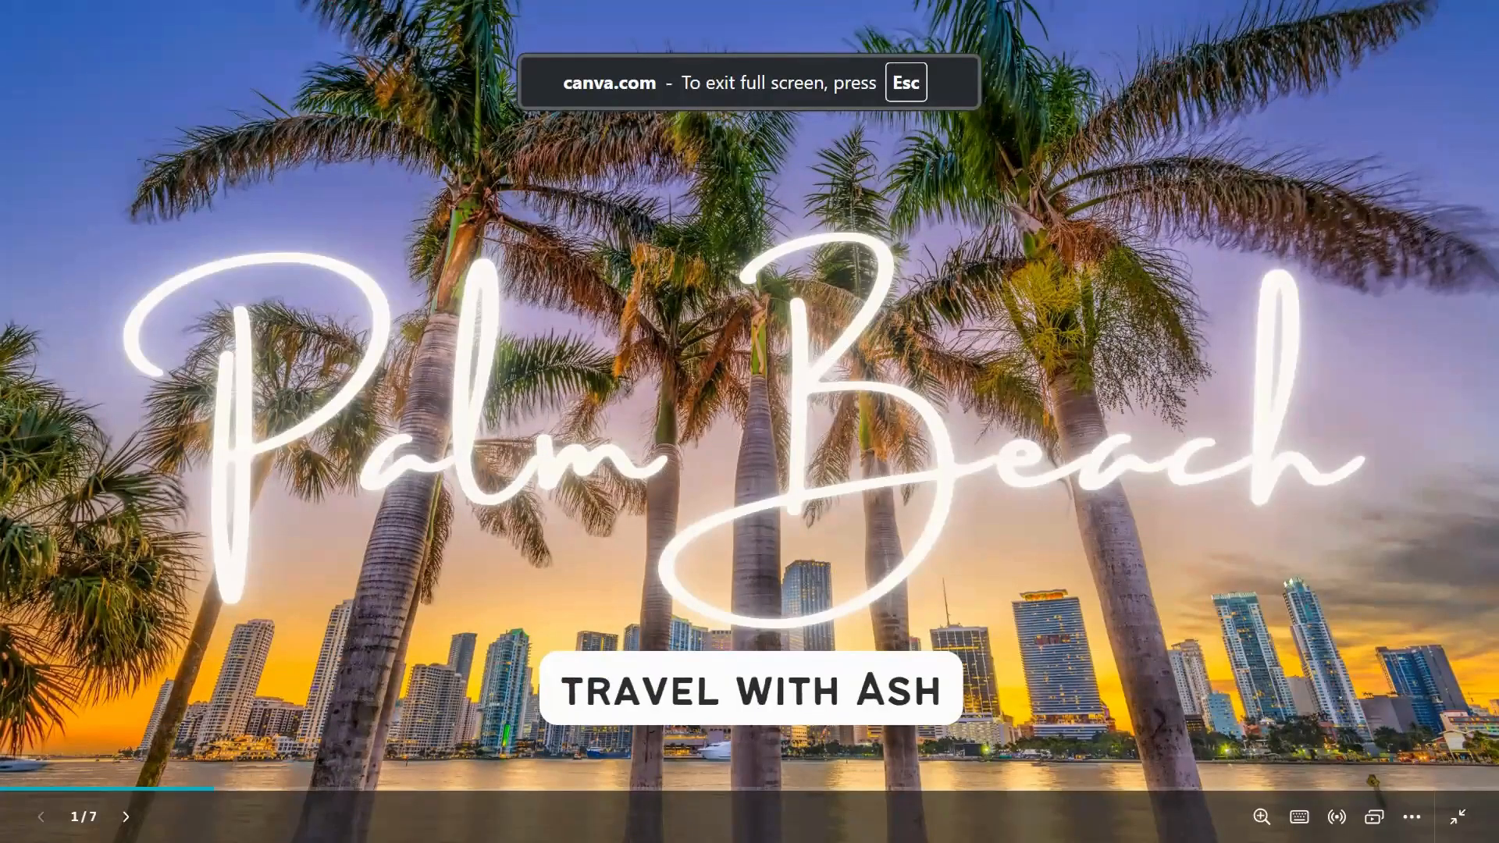
pyautogui.press('Right')
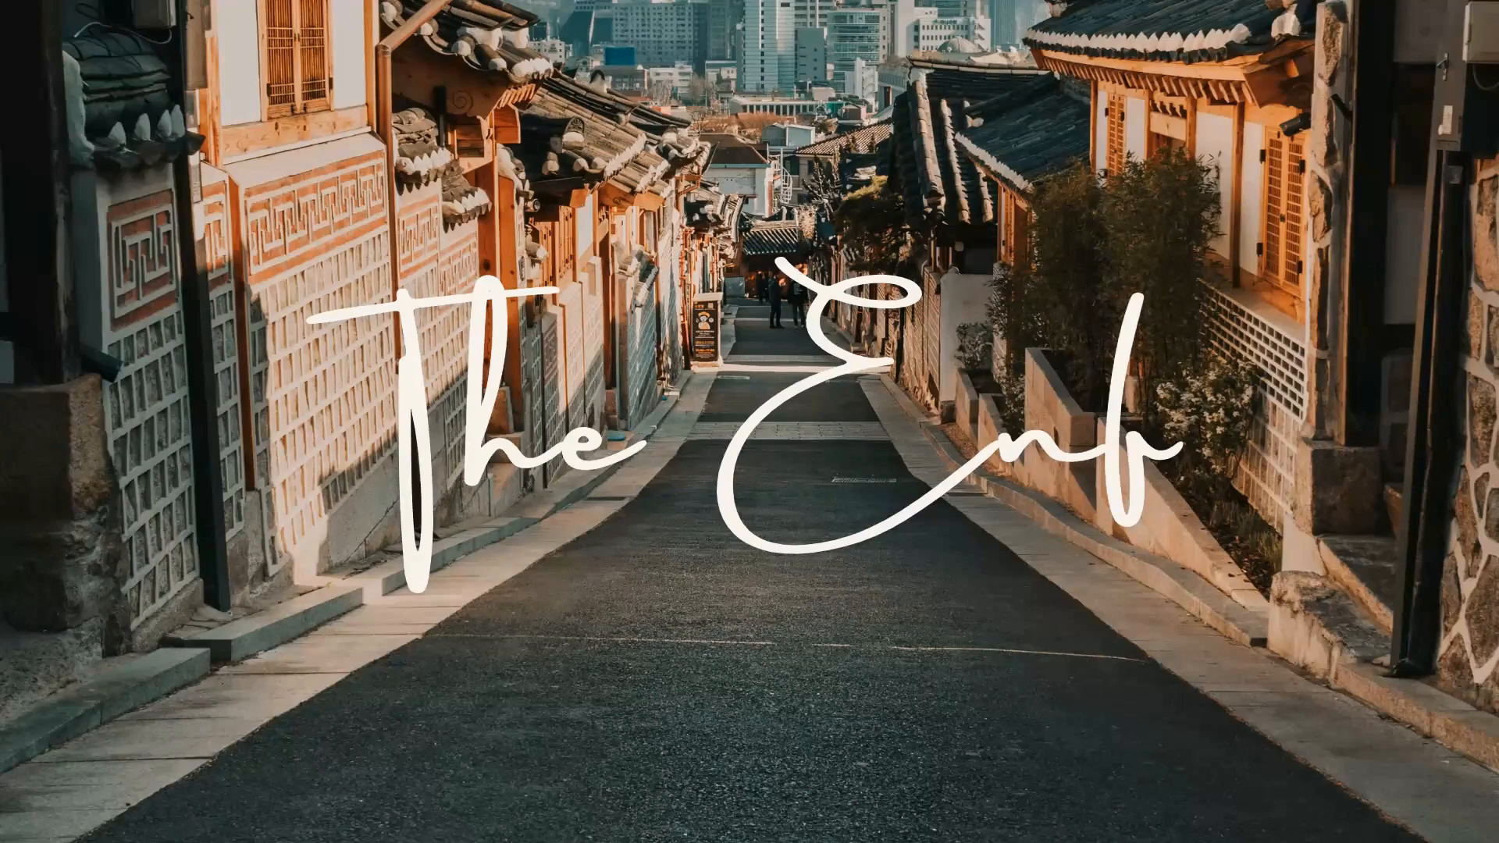
pyautogui.press('Escape')
# Replace the "The End" text on page 7 with the Travel with Ash brand logo, resized and centred over the upper street photo
pyautogui.click(1033, 451)
pyautogui.press('Delete')
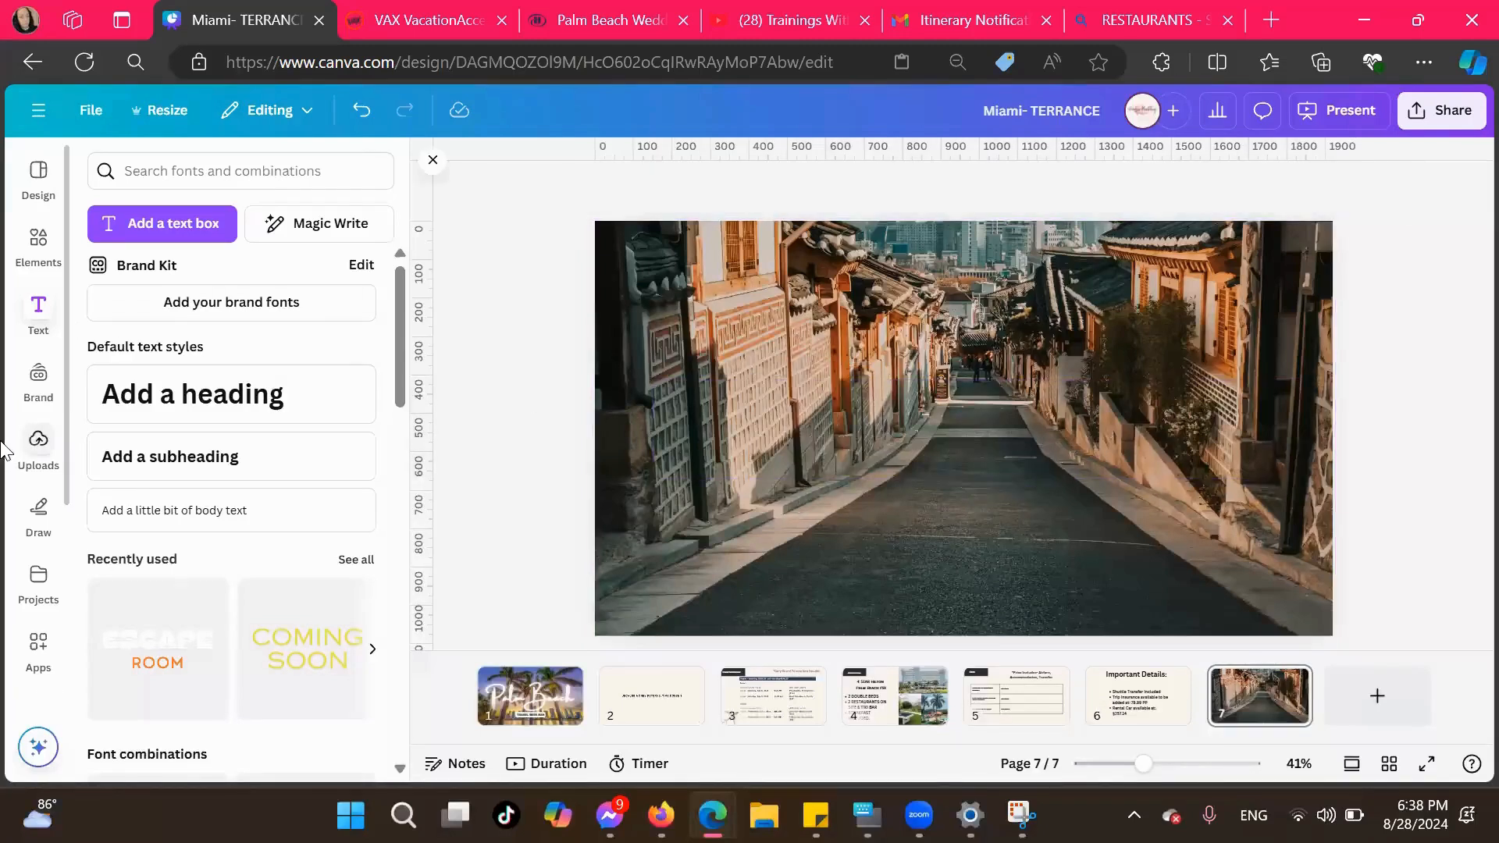
pyautogui.click(25, 380)
pyautogui.click(372, 440)
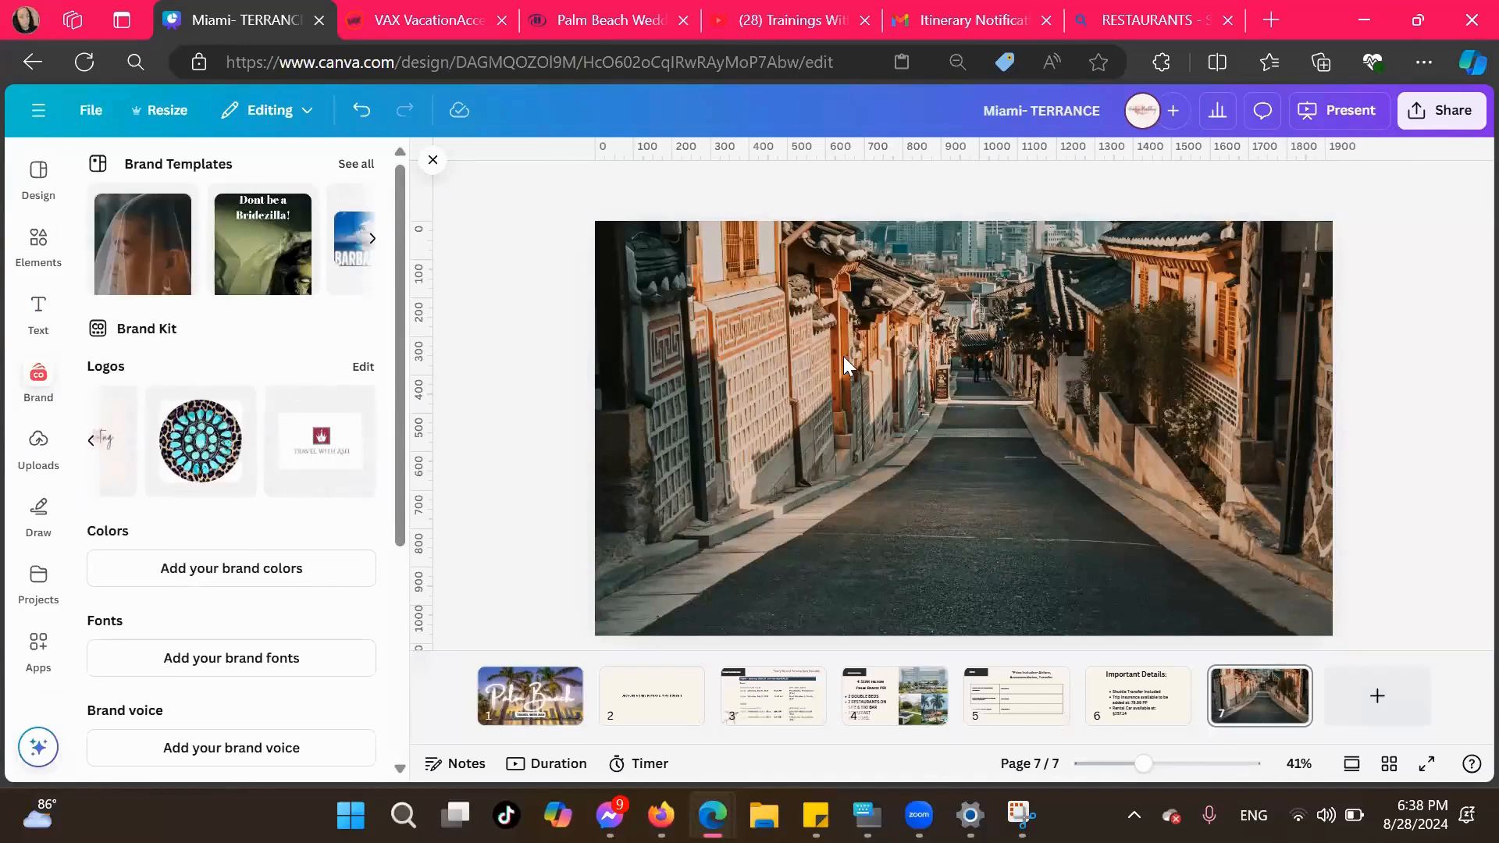
pyautogui.click(316, 438)
pyautogui.moveTo(1145, 551); pyautogui.dragTo(1016, 464)
pyautogui.moveTo(933, 417); pyautogui.dragTo(1019, 370)
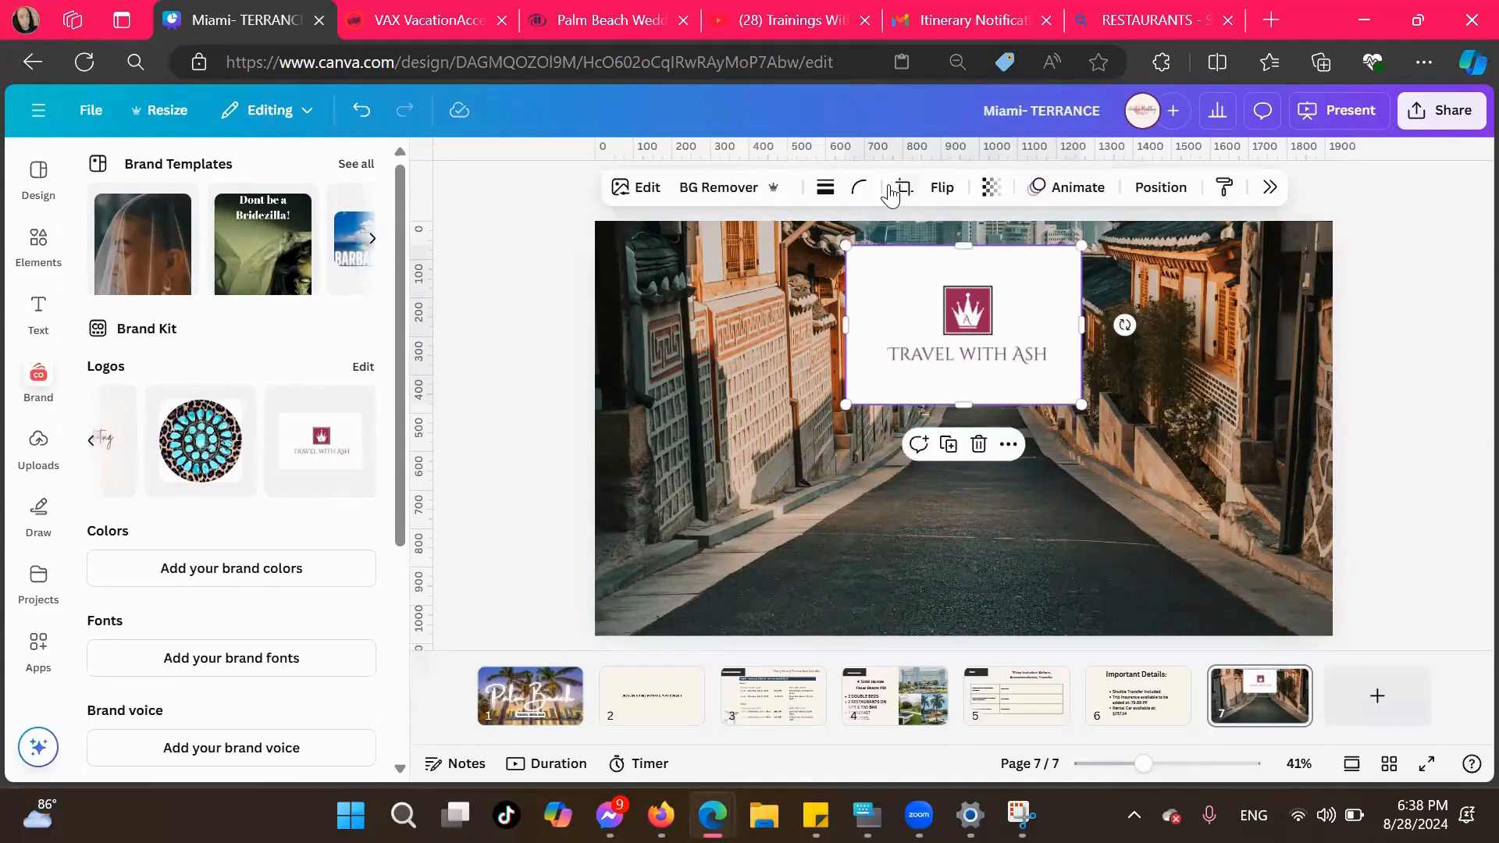
pyautogui.click(32, 328)
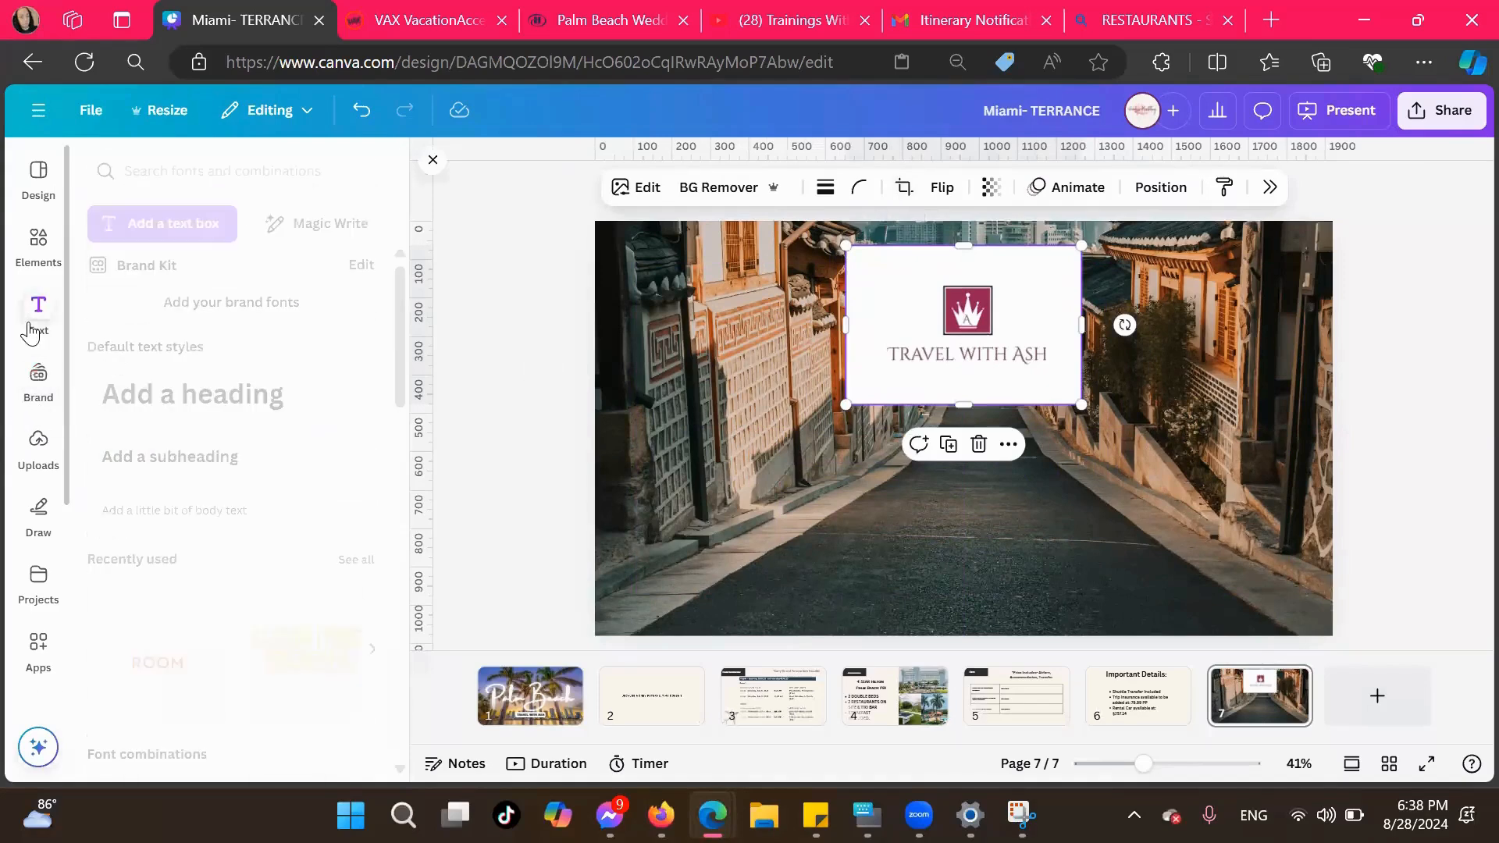
pyautogui.click(190, 456)
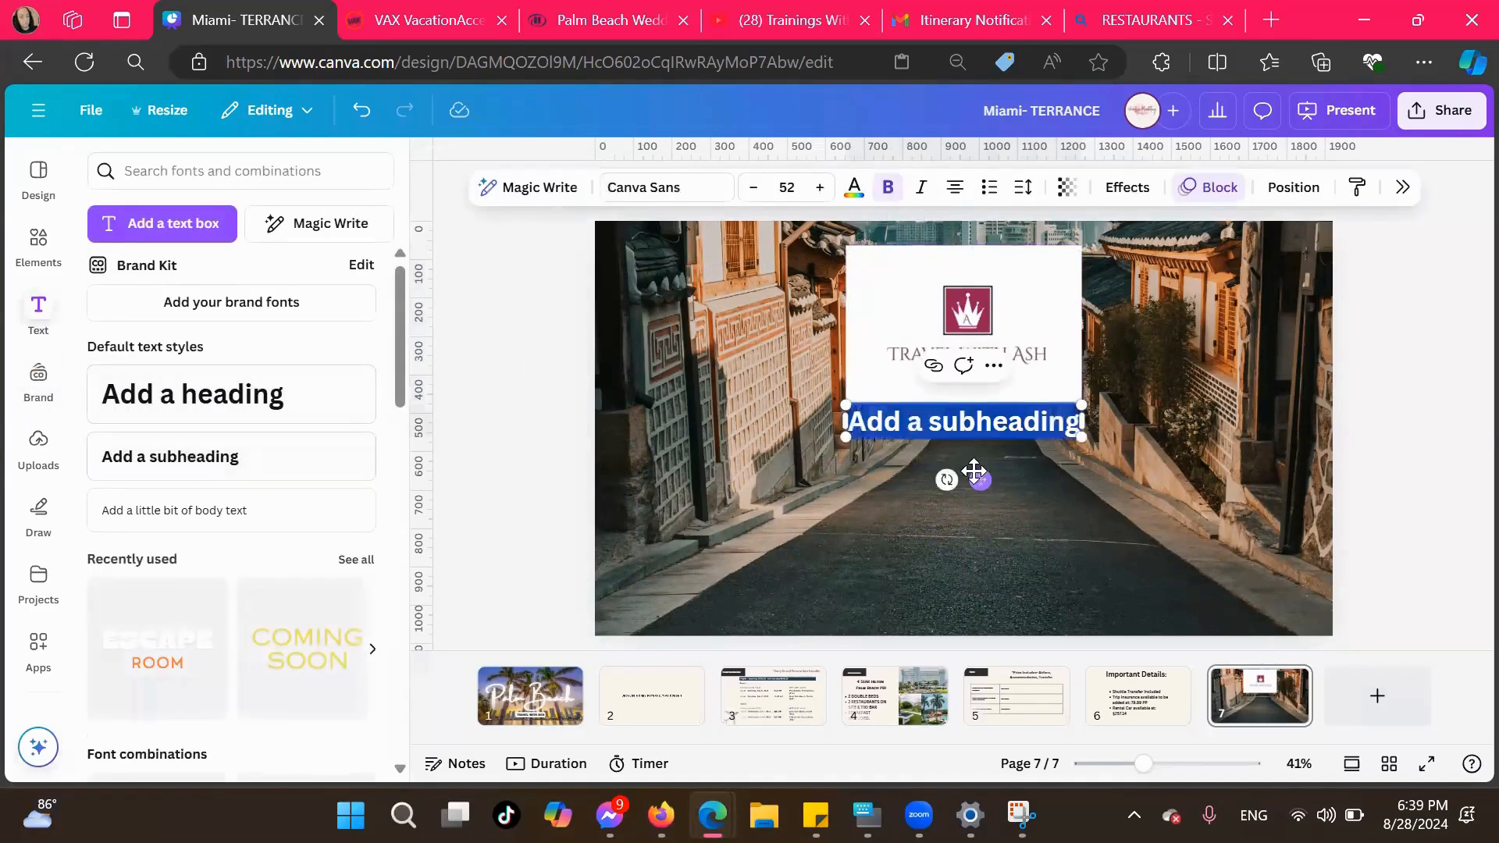
pyautogui.moveTo(981, 479); pyautogui.dragTo(983, 557)
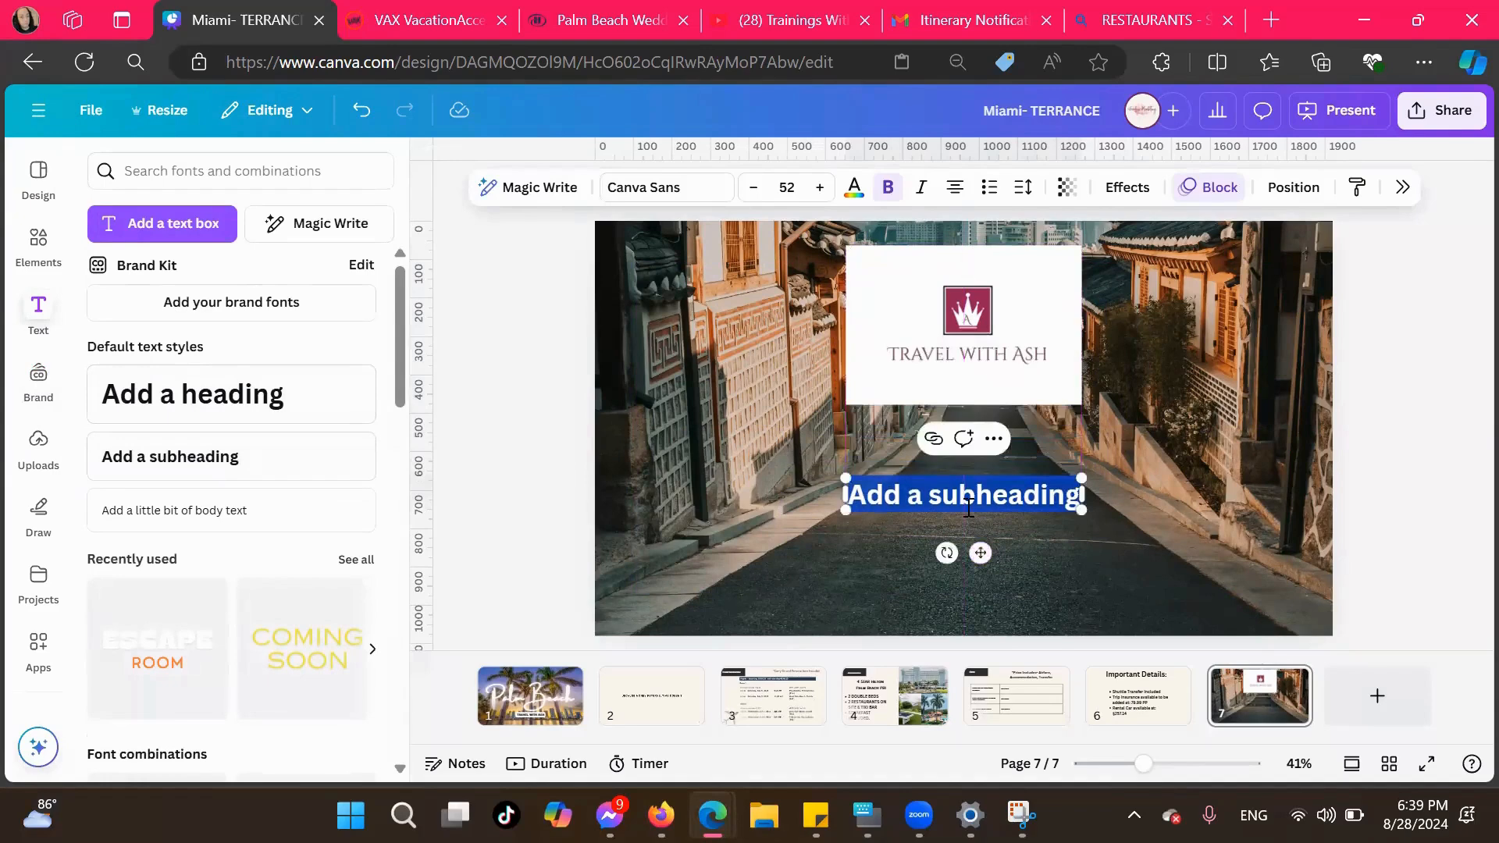
pyautogui.press('BackSpace')
pyautogui.write('To Re')
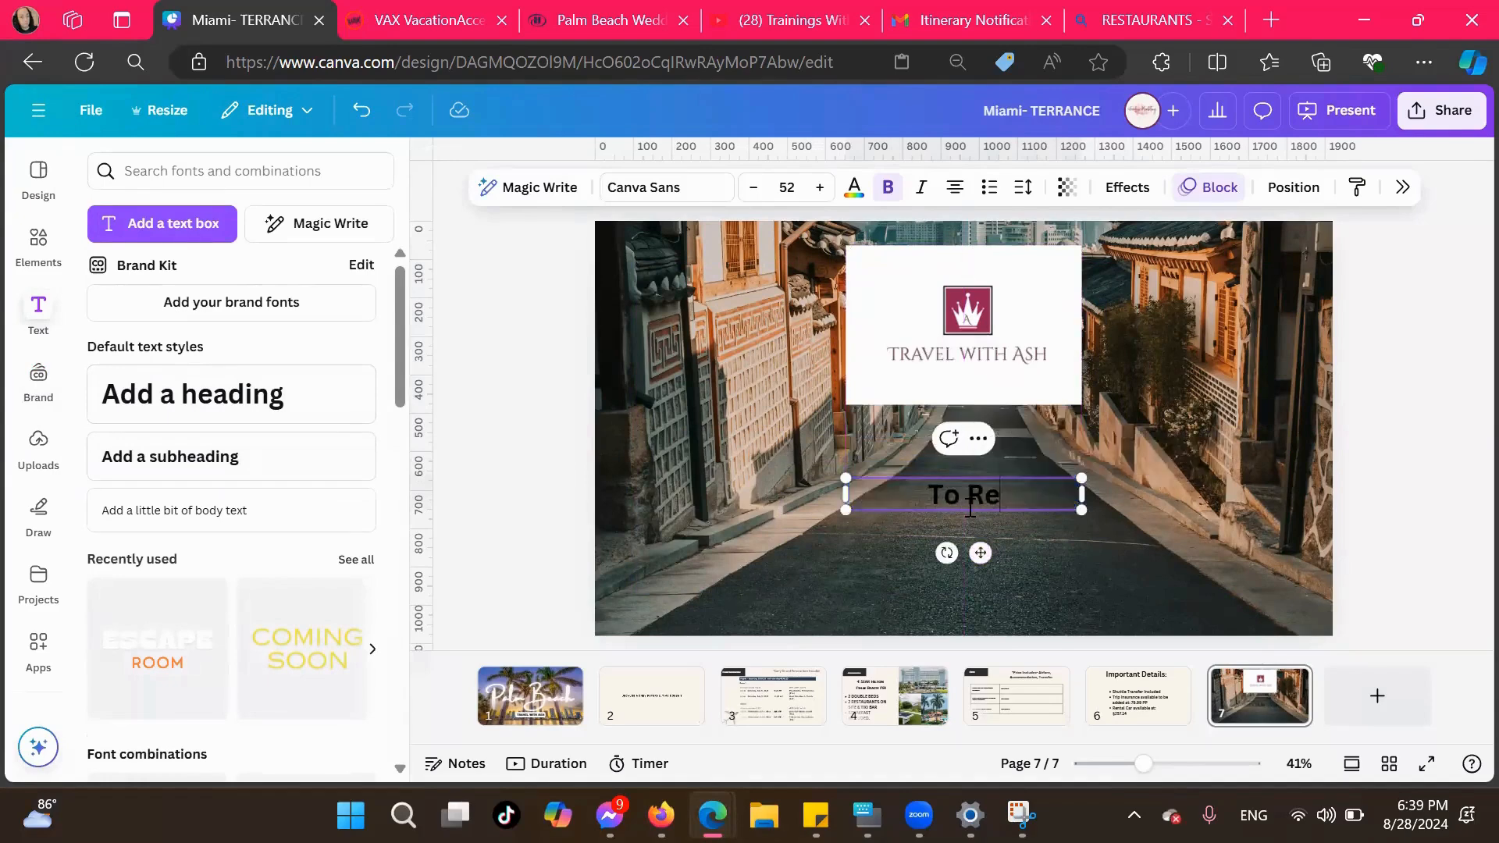
pyautogui.write('serve:')
pyautogui.press('Return')
pyautogui.write('w')
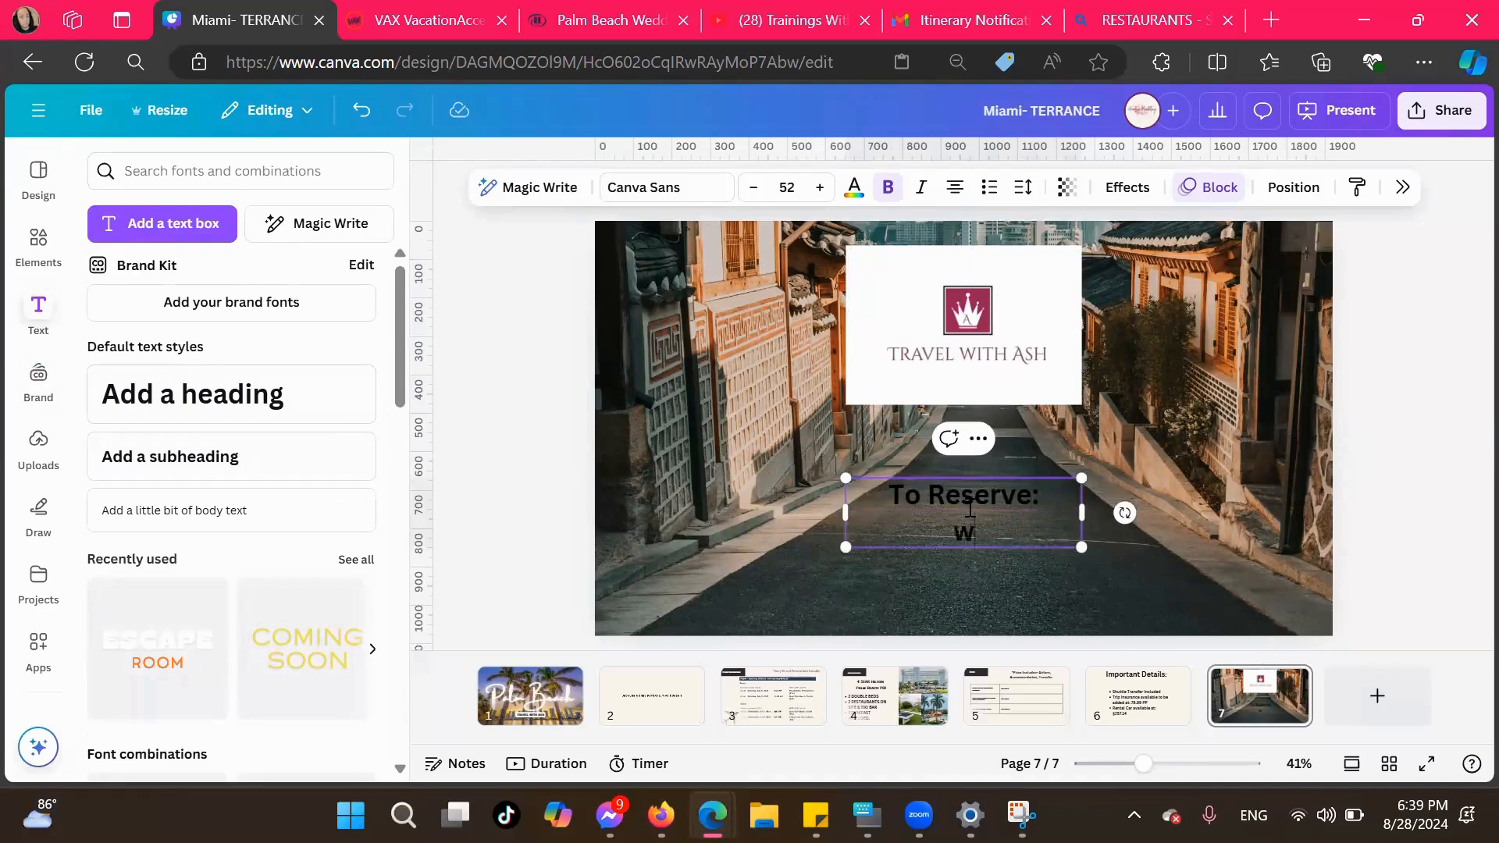
pyautogui.write('ww.travelwithash')
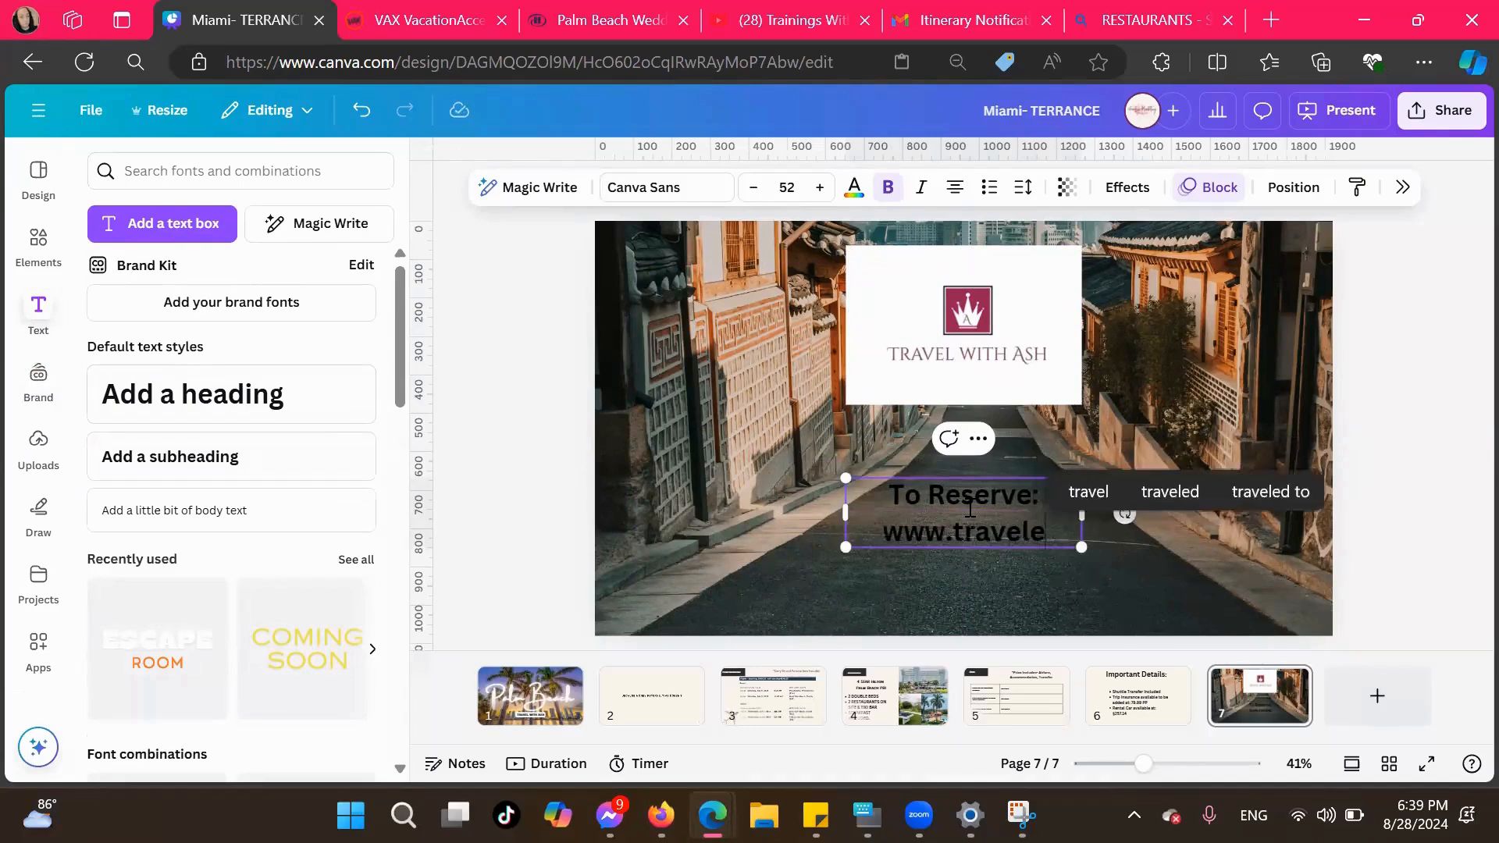
pyautogui.write('.net ')
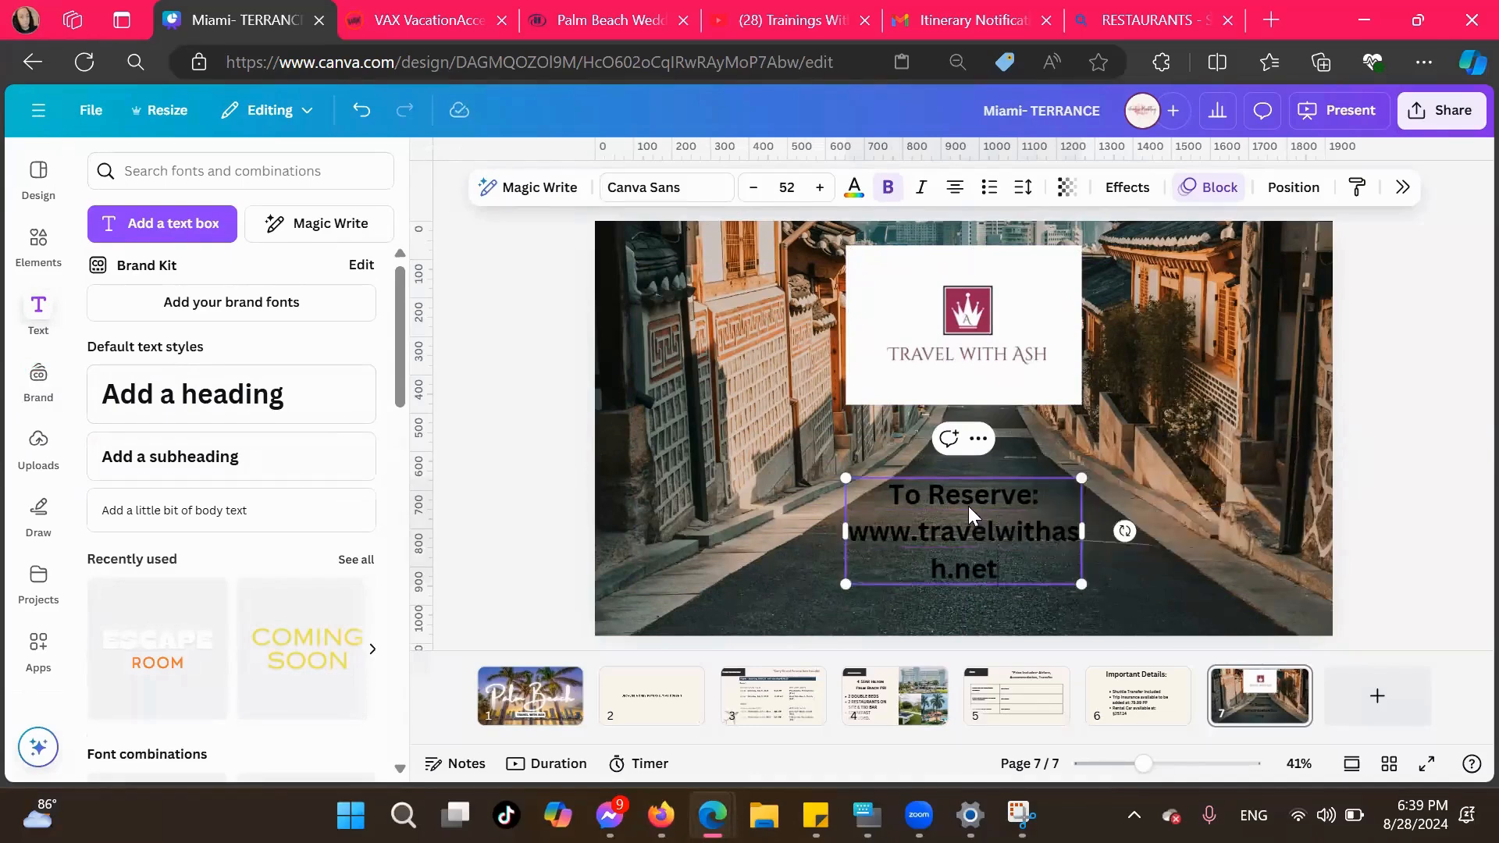
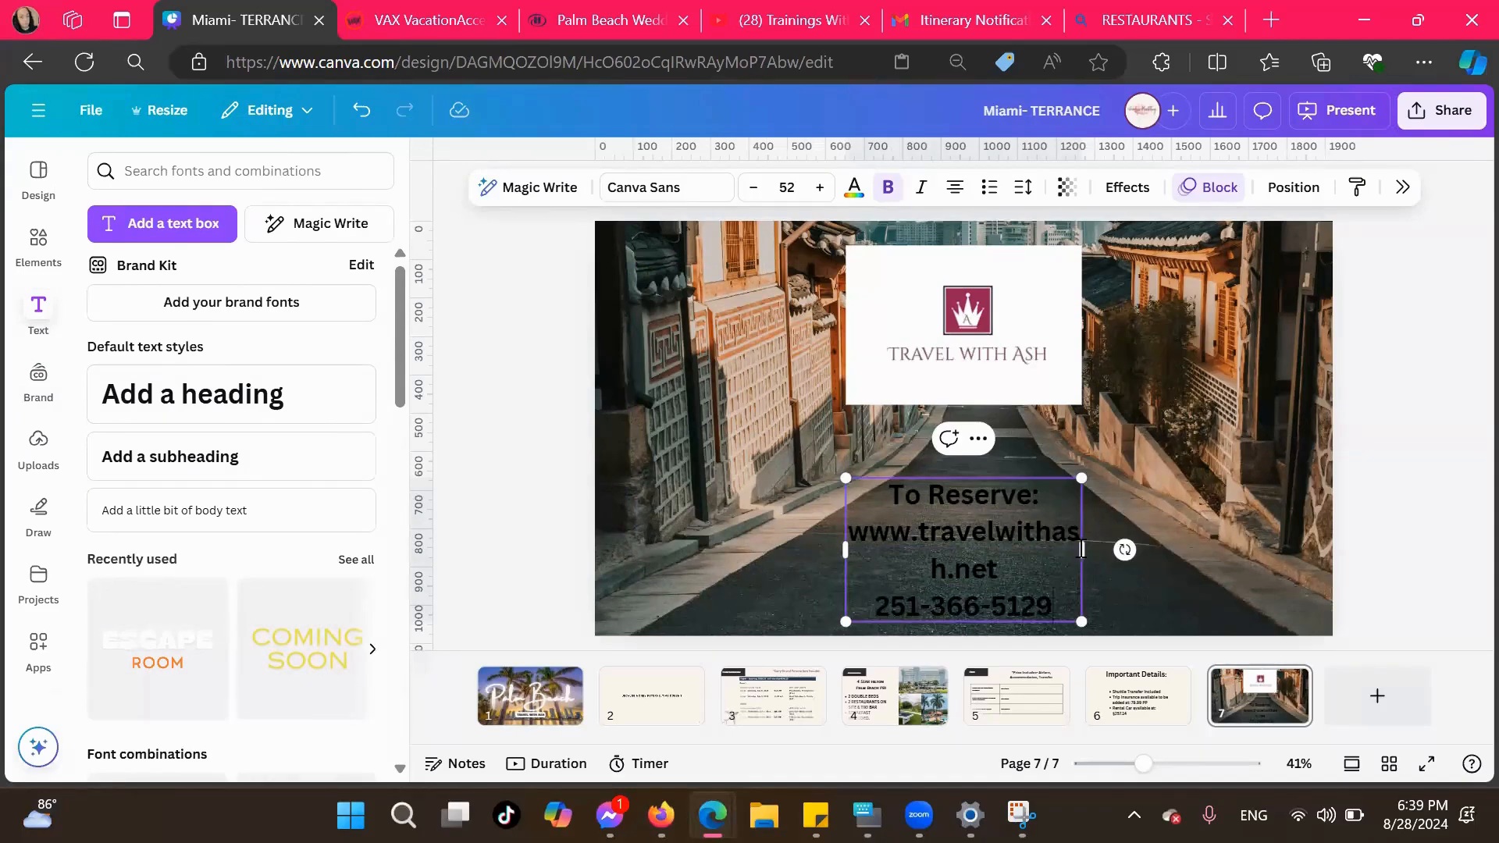
# Widen the reservation text box so the web address fits on one line, and centre it beneath the logo
pyautogui.moveTo(1094, 546); pyautogui.dragTo(1241, 547)
pyautogui.click(1249, 523)
pyautogui.moveTo(1122, 509); pyautogui.dragTo(1049, 501)
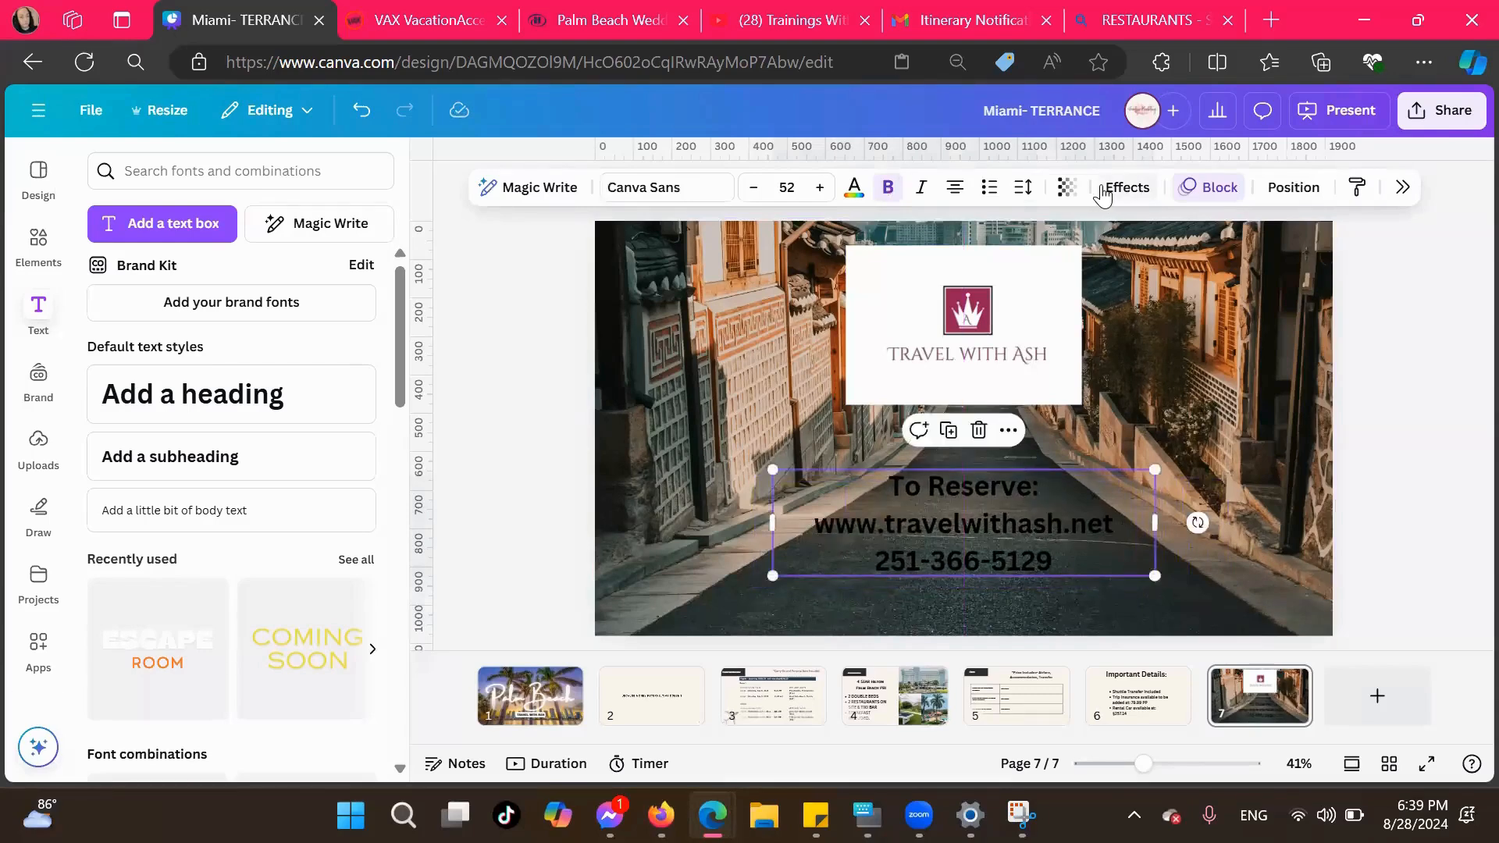
pyautogui.click(686, 187)
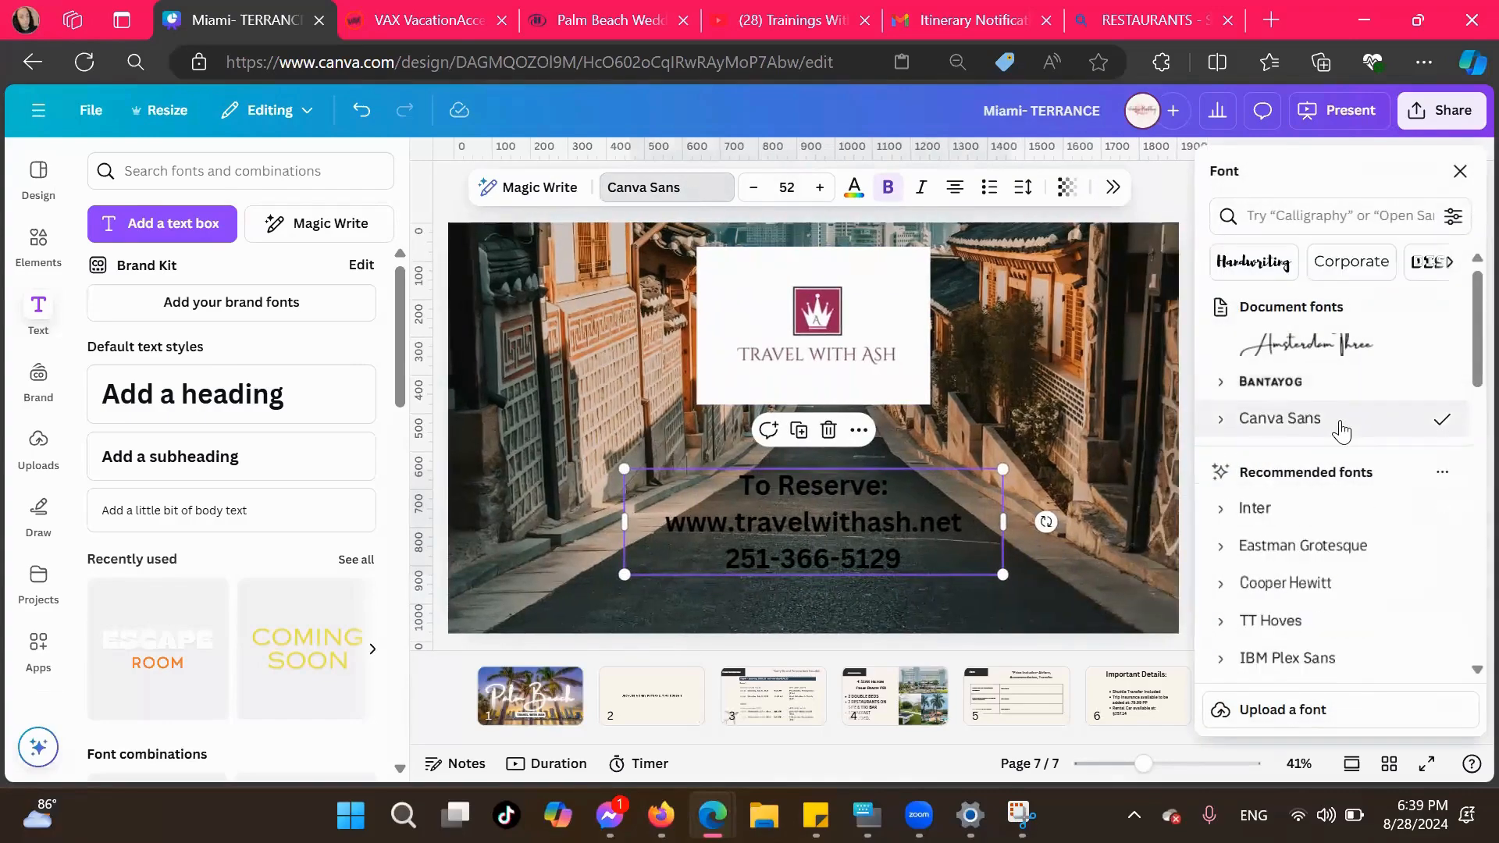
pyautogui.scroll(-1, 1332, 561)
pyautogui.scroll(1, 1334, 566)
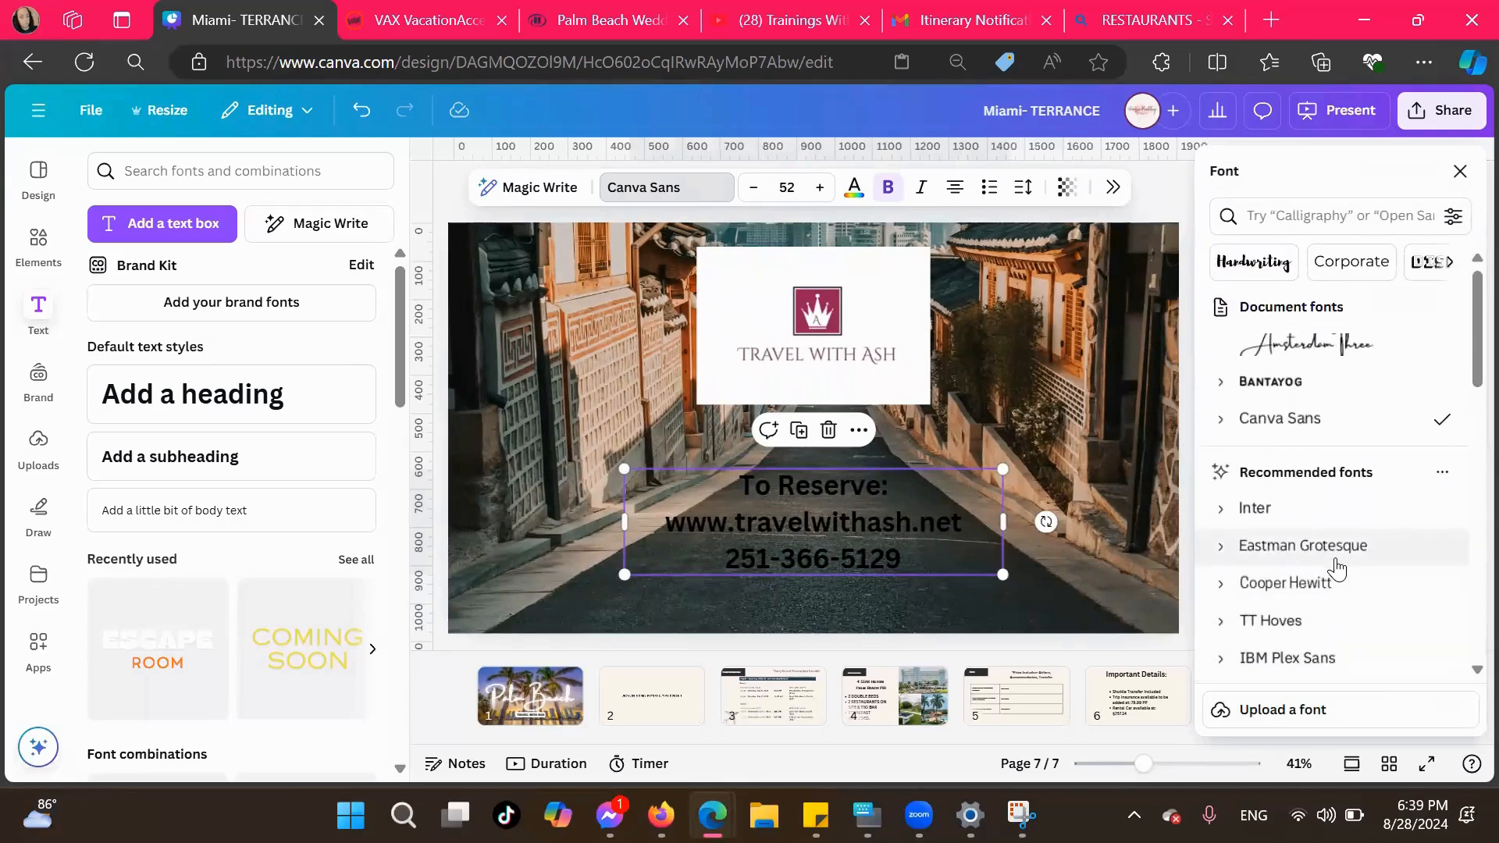
pyautogui.scroll(-3, 1337, 568)
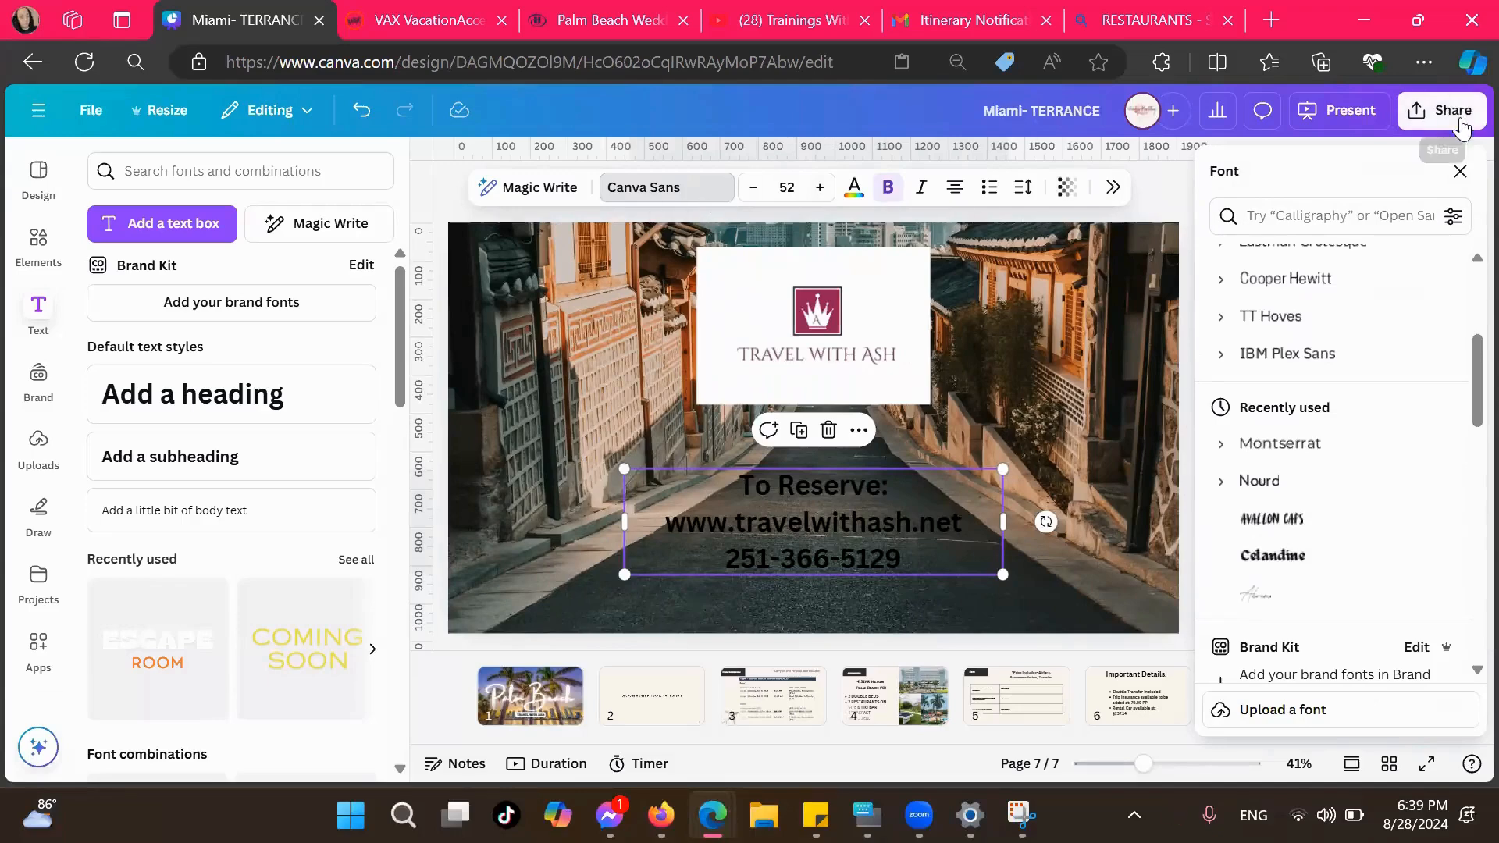
pyautogui.click(1459, 172)
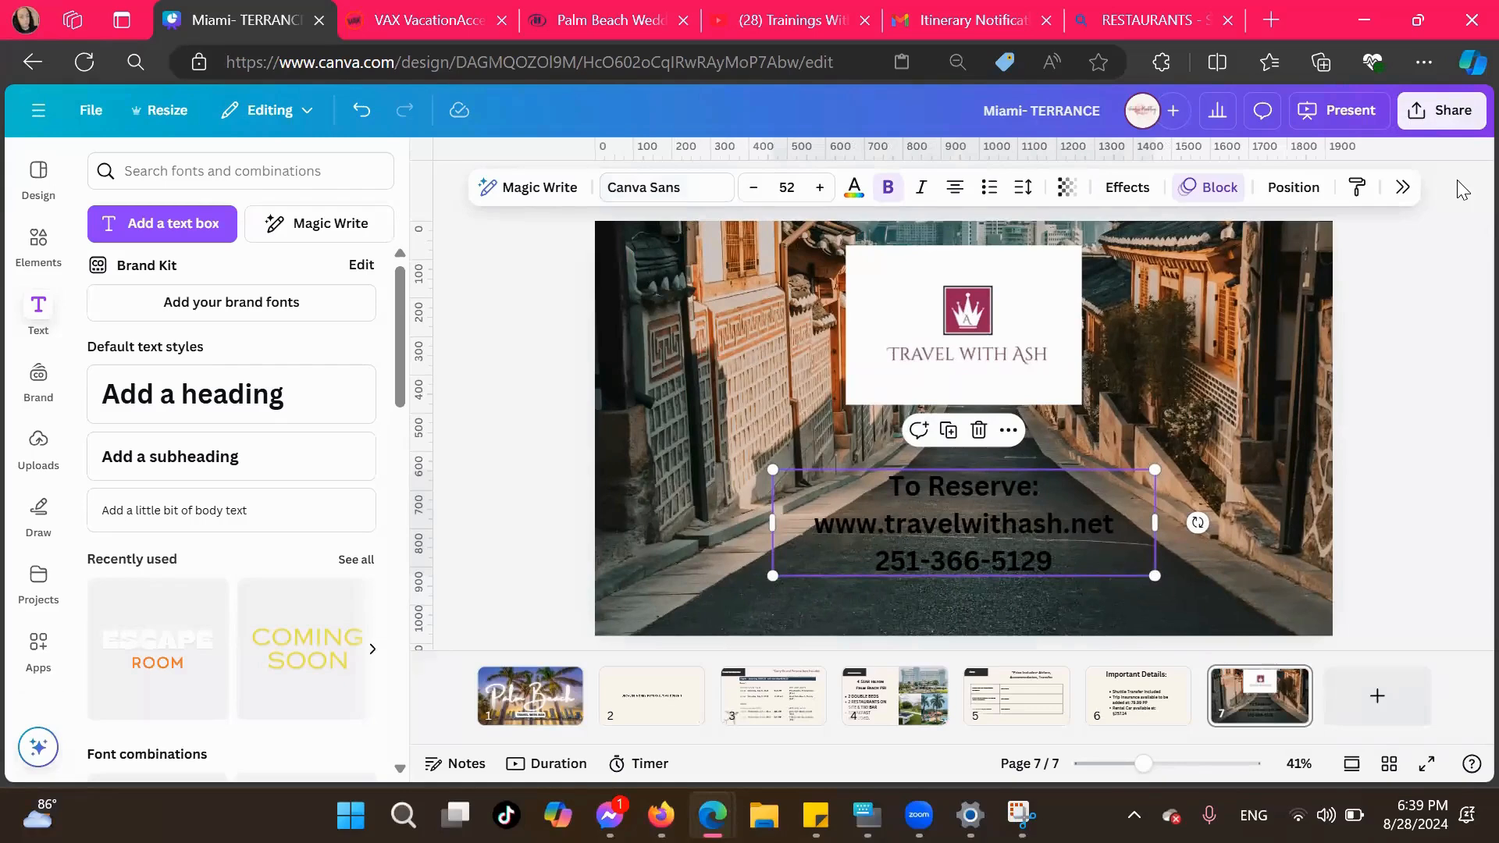
# Create a public view link for the presentation, preview it in a new tab, and return to the design
pyautogui.click(1428, 111)
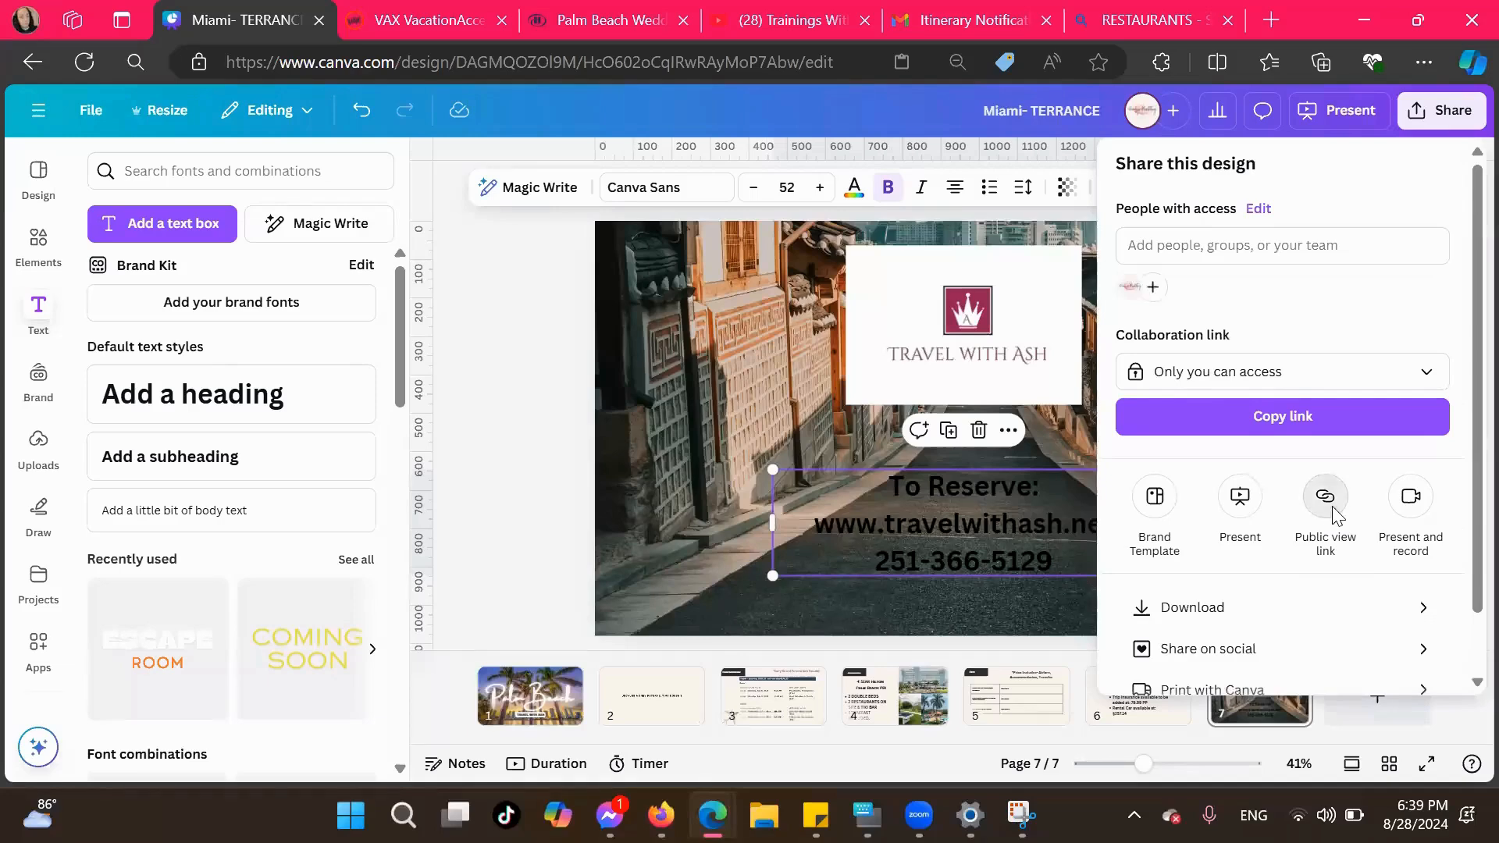
pyautogui.click(1332, 508)
pyautogui.click(1288, 539)
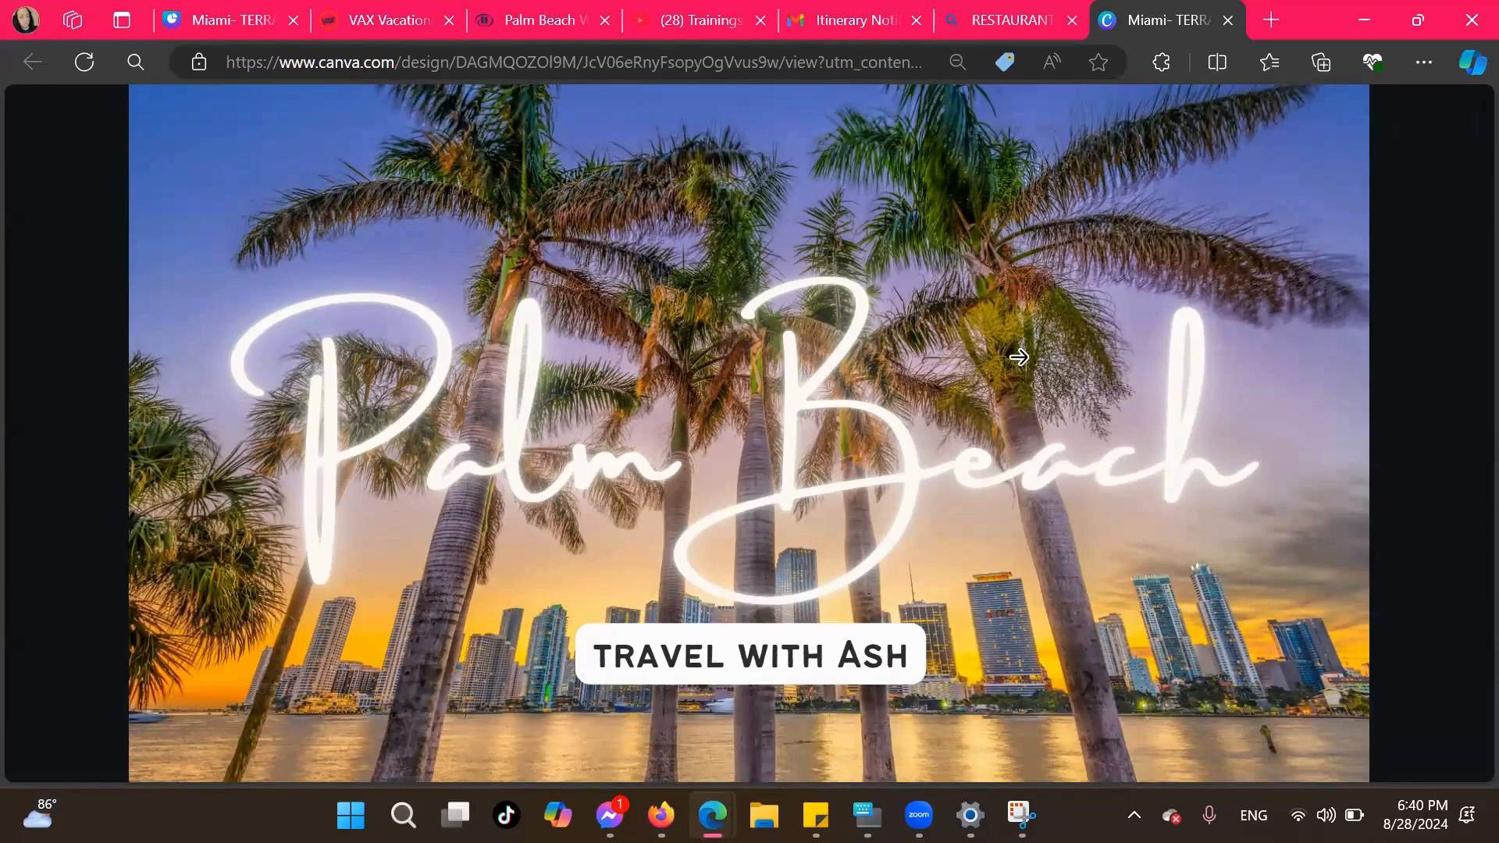
pyautogui.click(1227, 21)
pyautogui.click(251, 17)
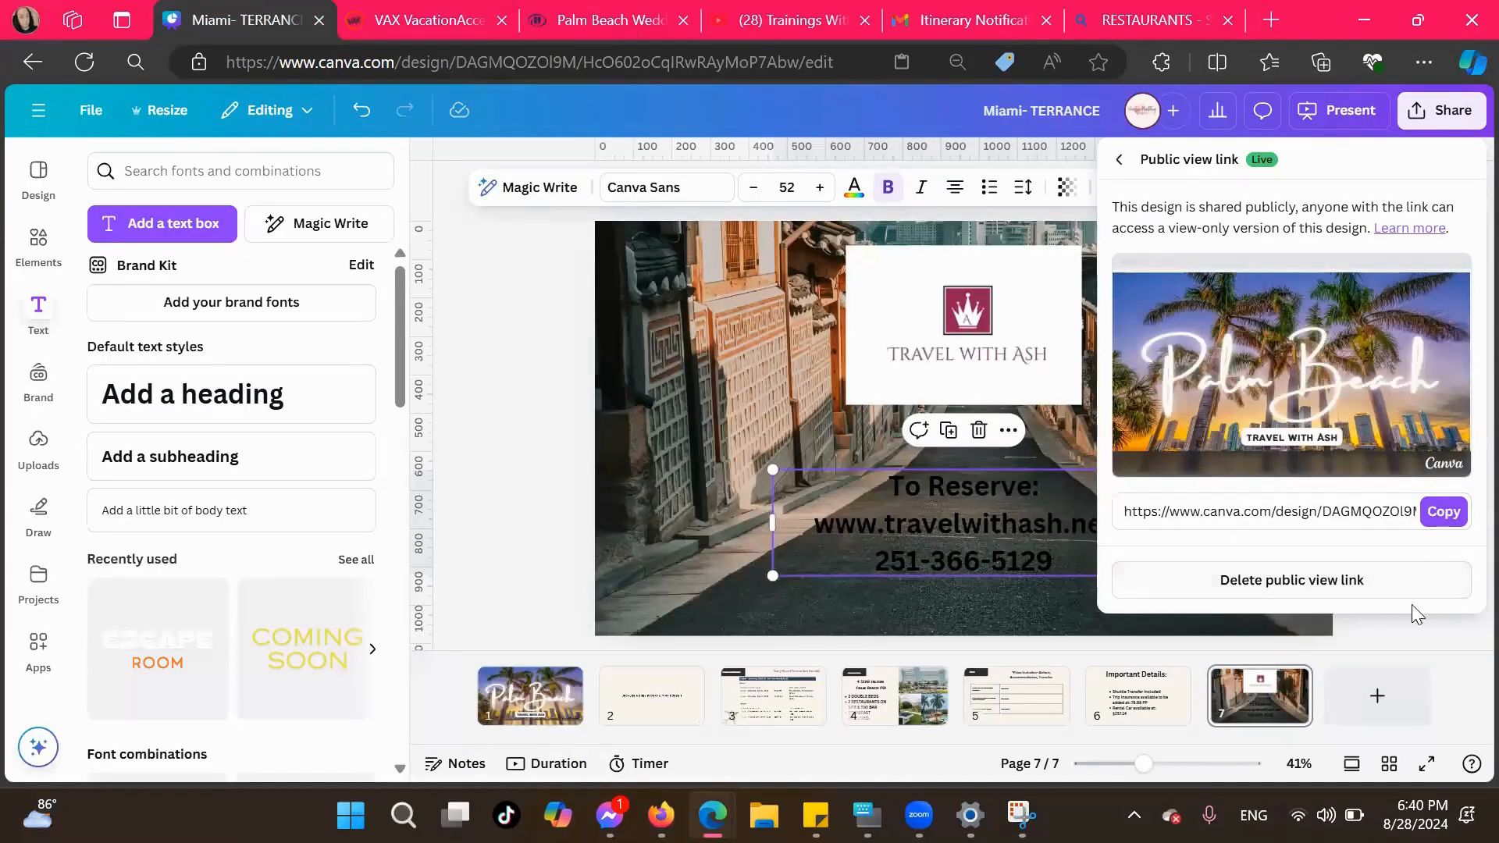
pyautogui.click(1389, 631)
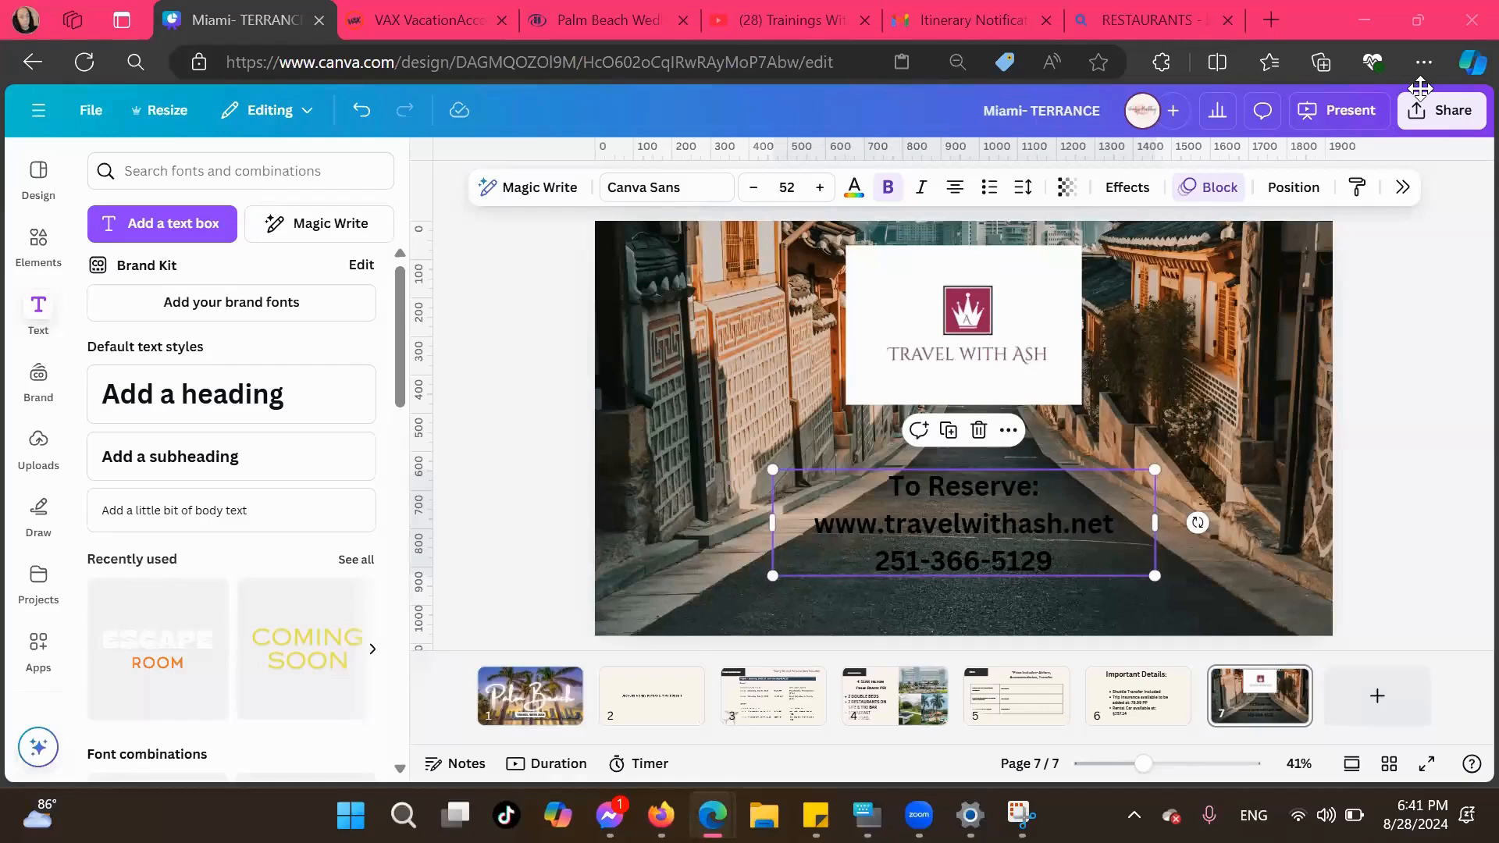
# Publish the design as a Brand Template in Your projects and copy its share link
pyautogui.click(1449, 111)
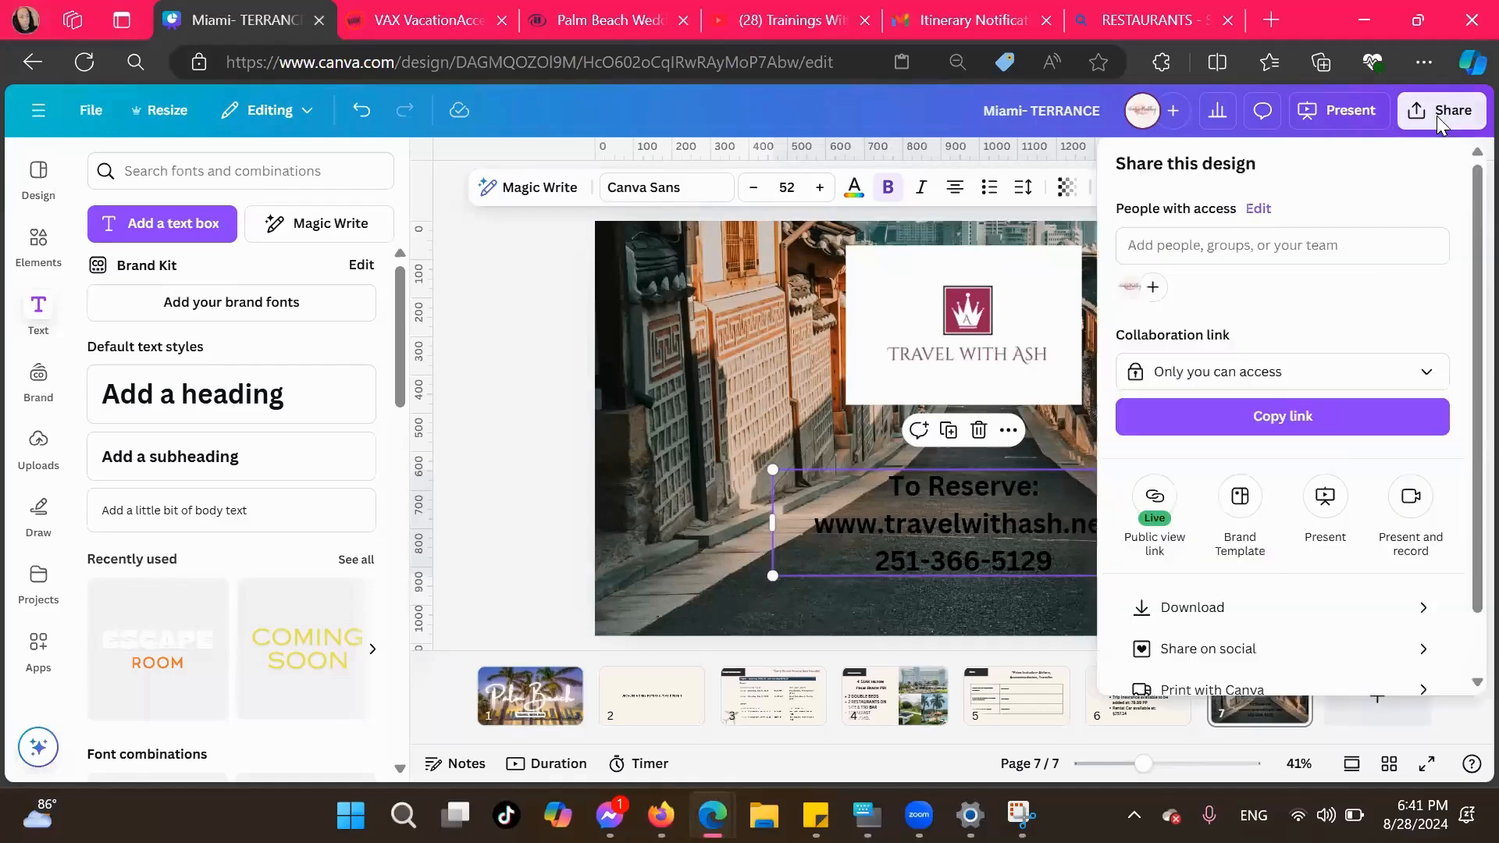
pyautogui.scroll(-1, 1359, 568)
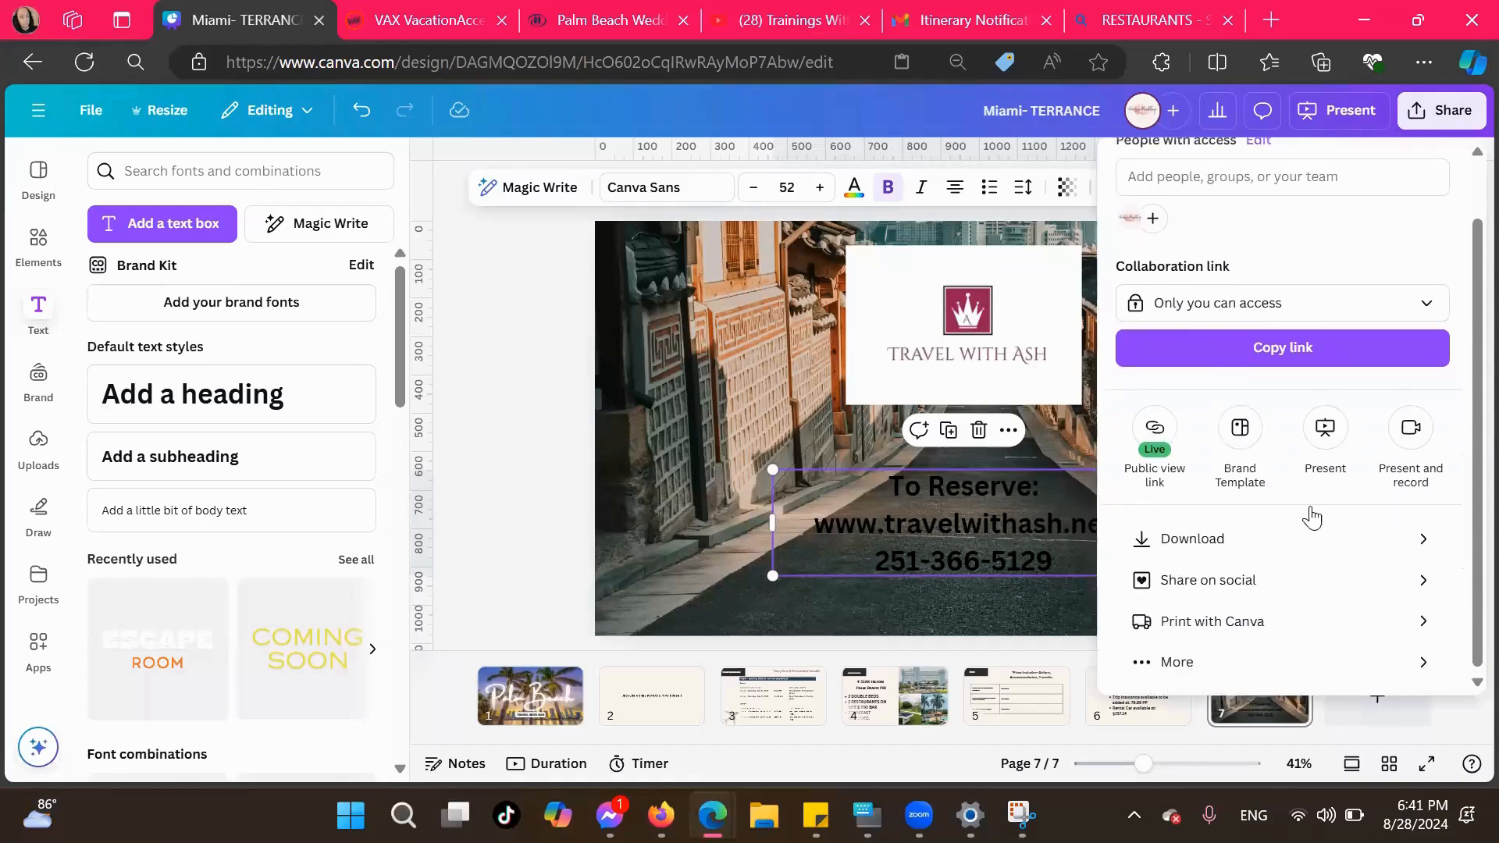
pyautogui.click(1239, 434)
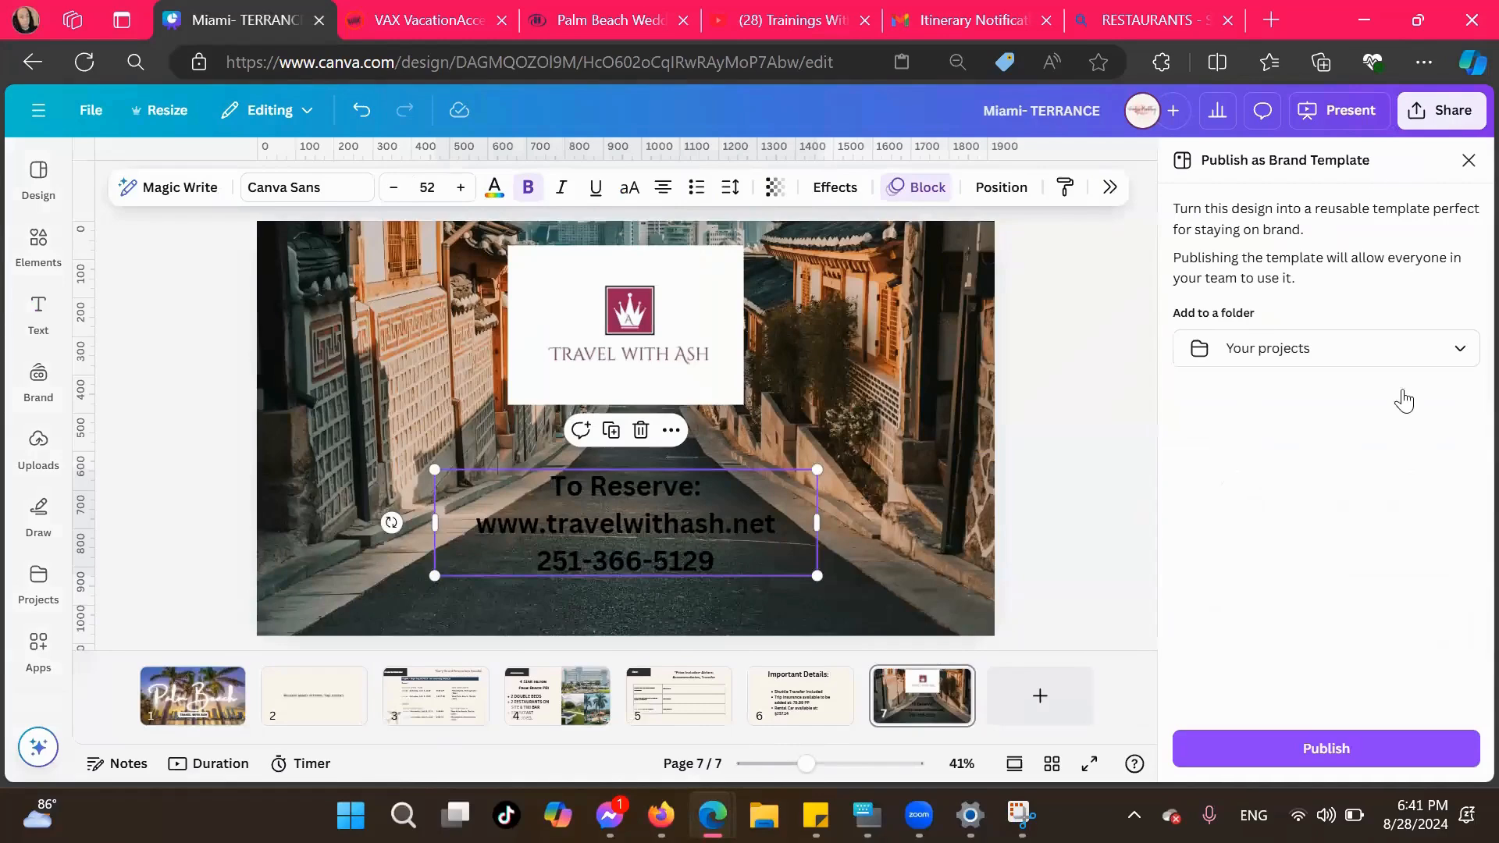
pyautogui.click(1277, 754)
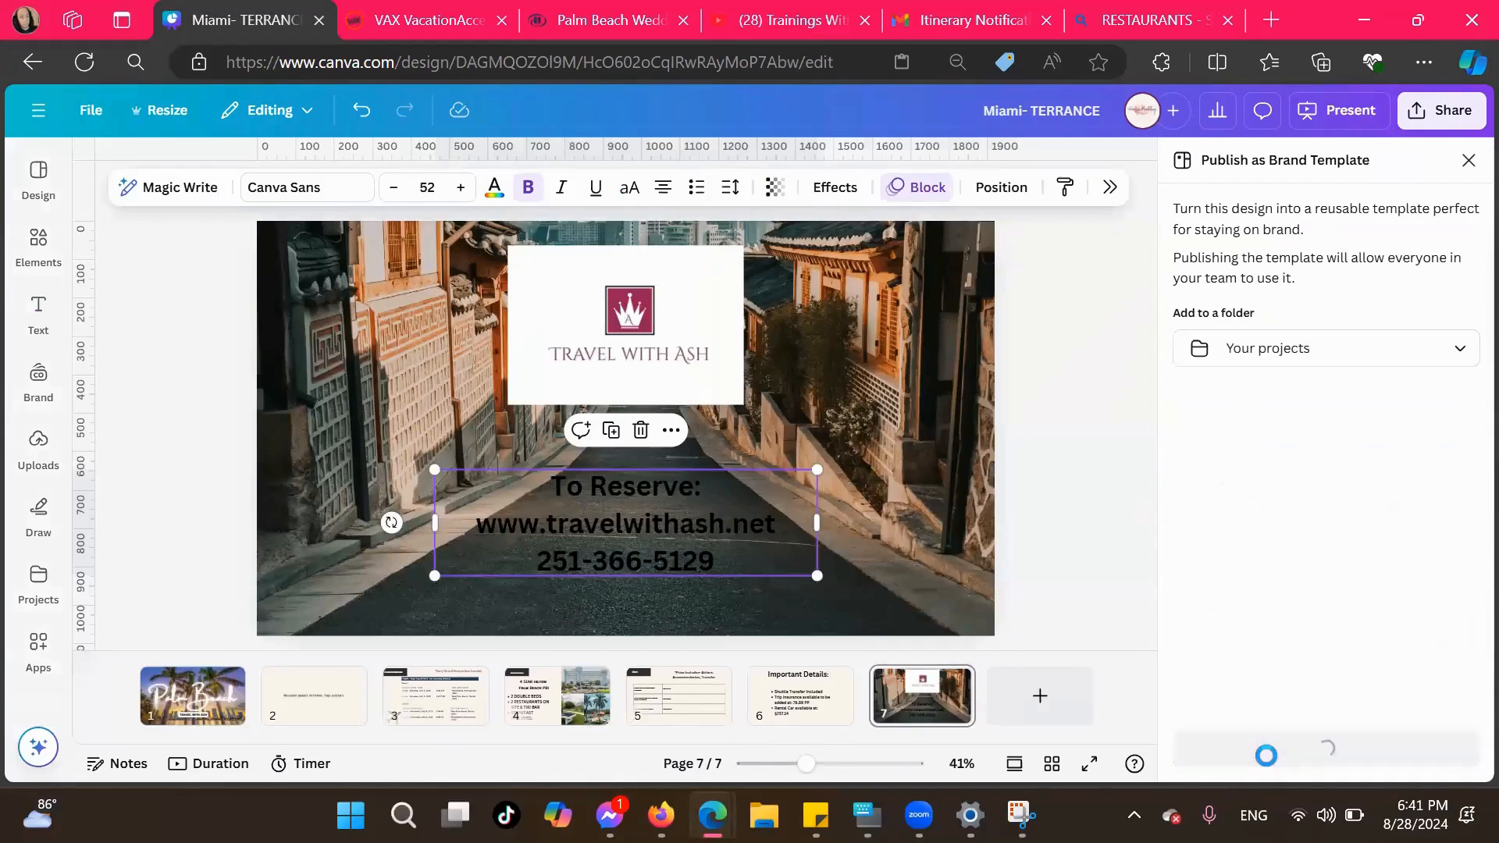
pyautogui.click(1440, 566)
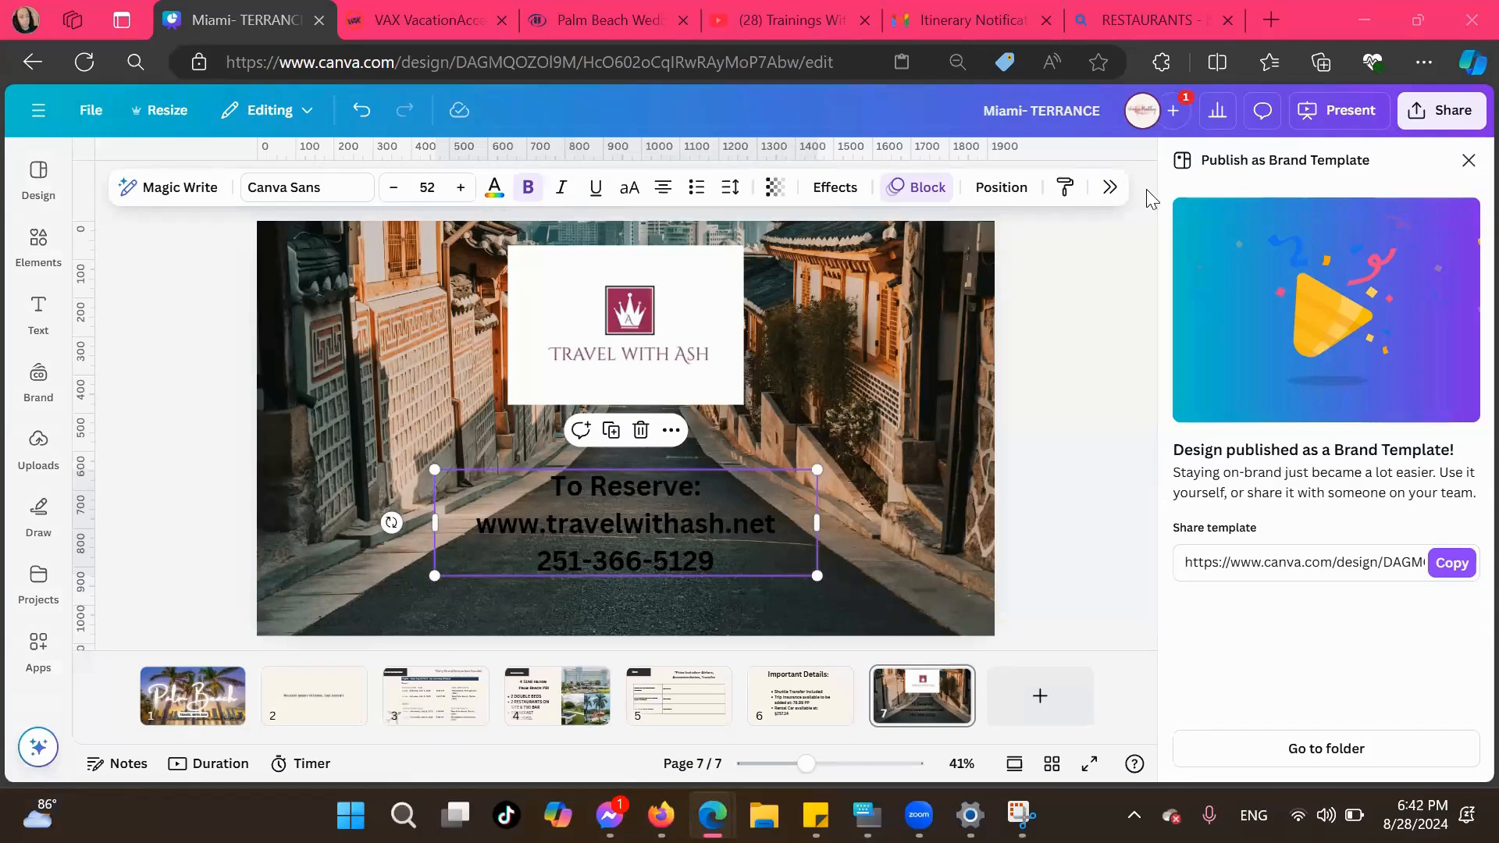
pyautogui.click(1469, 161)
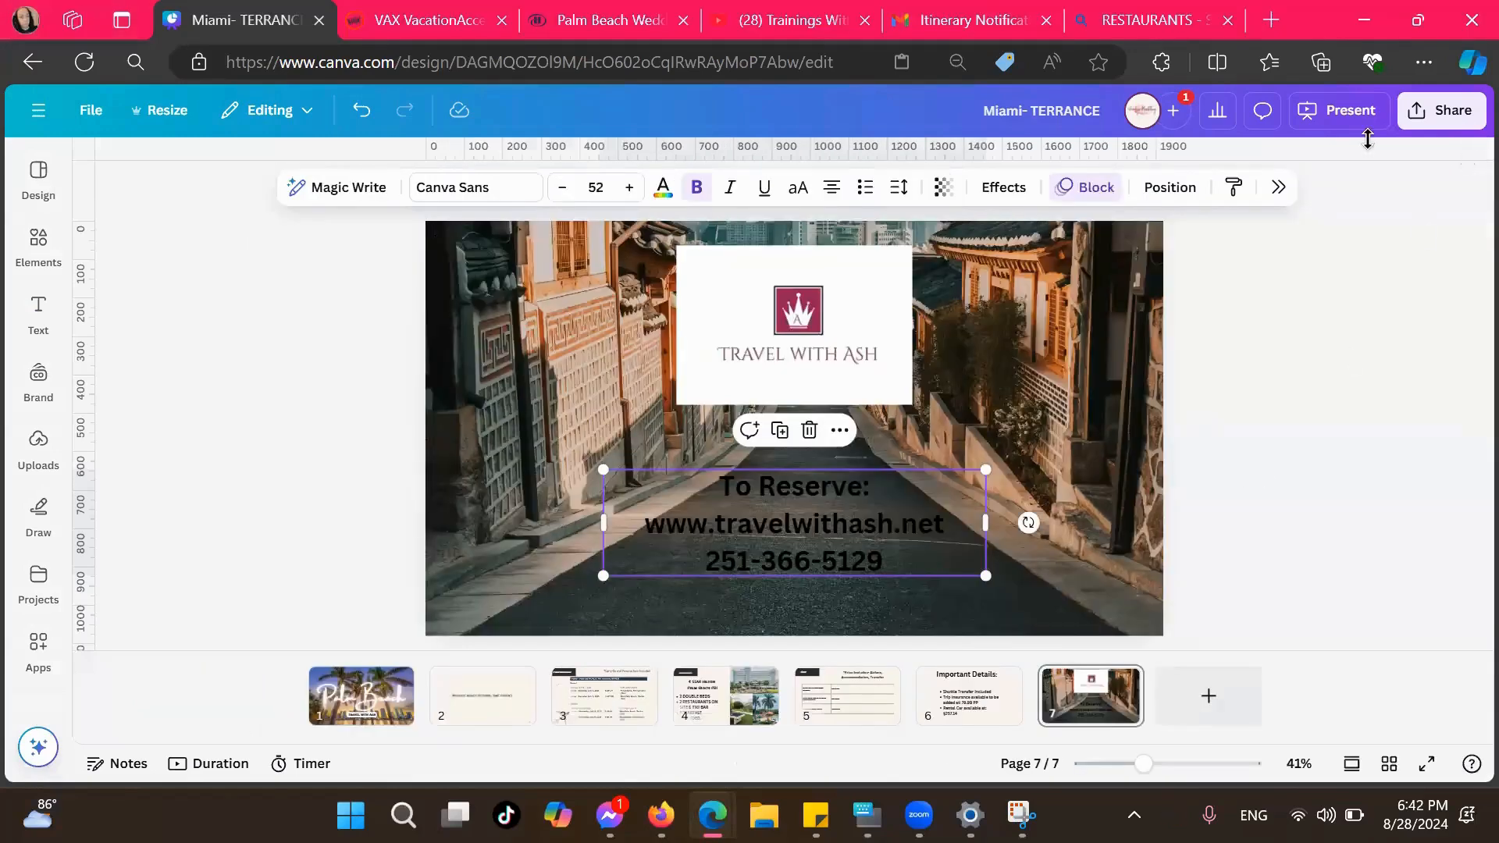
# Set the collaboration link's permission to "Can view" and copy the link
pyautogui.click(1435, 121)
pyautogui.scroll(-2, 1343, 579)
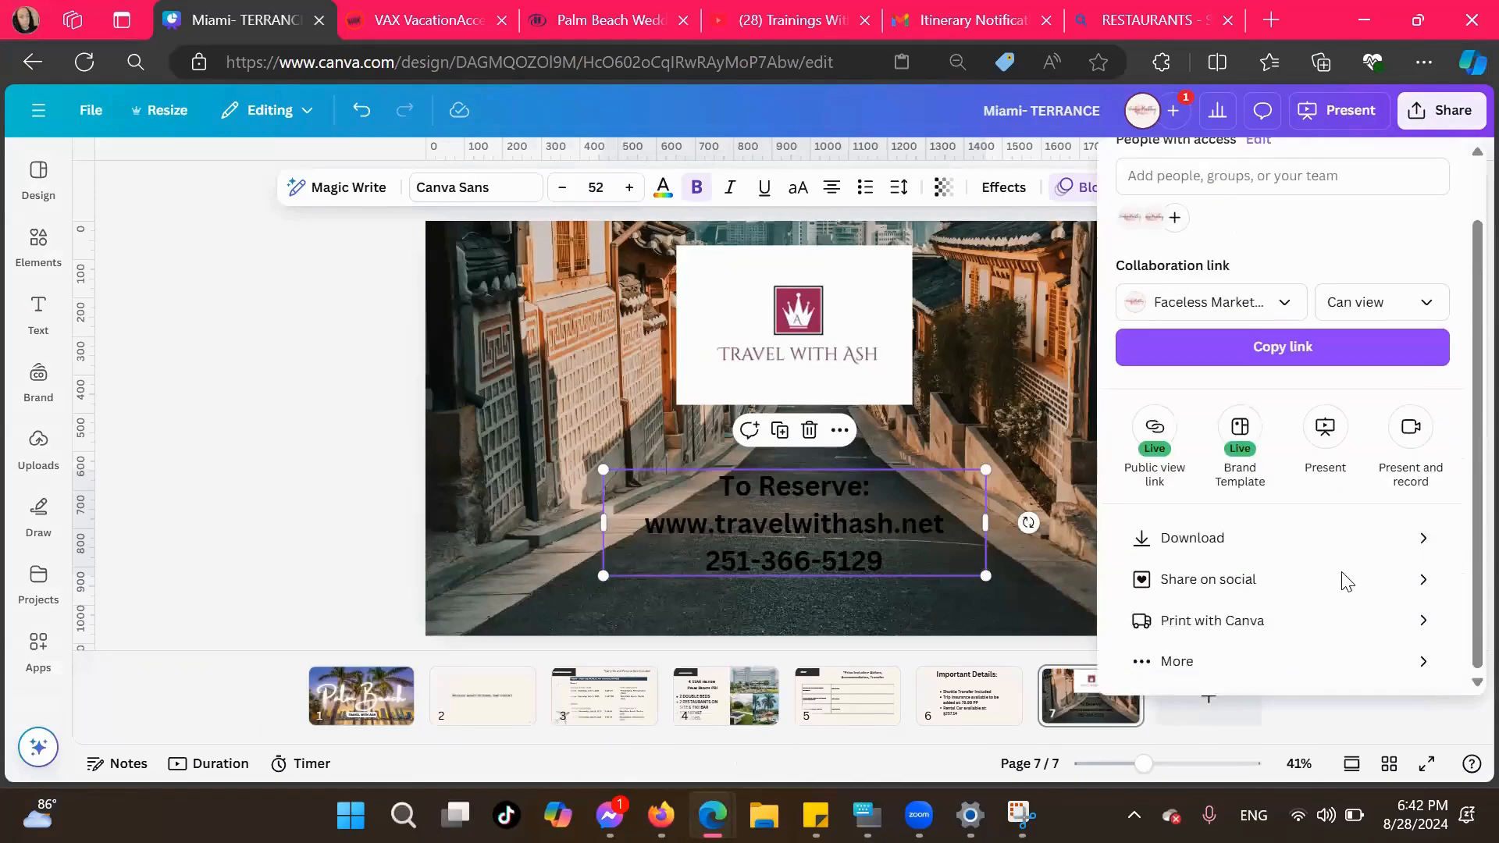
pyautogui.scroll(1, 1343, 579)
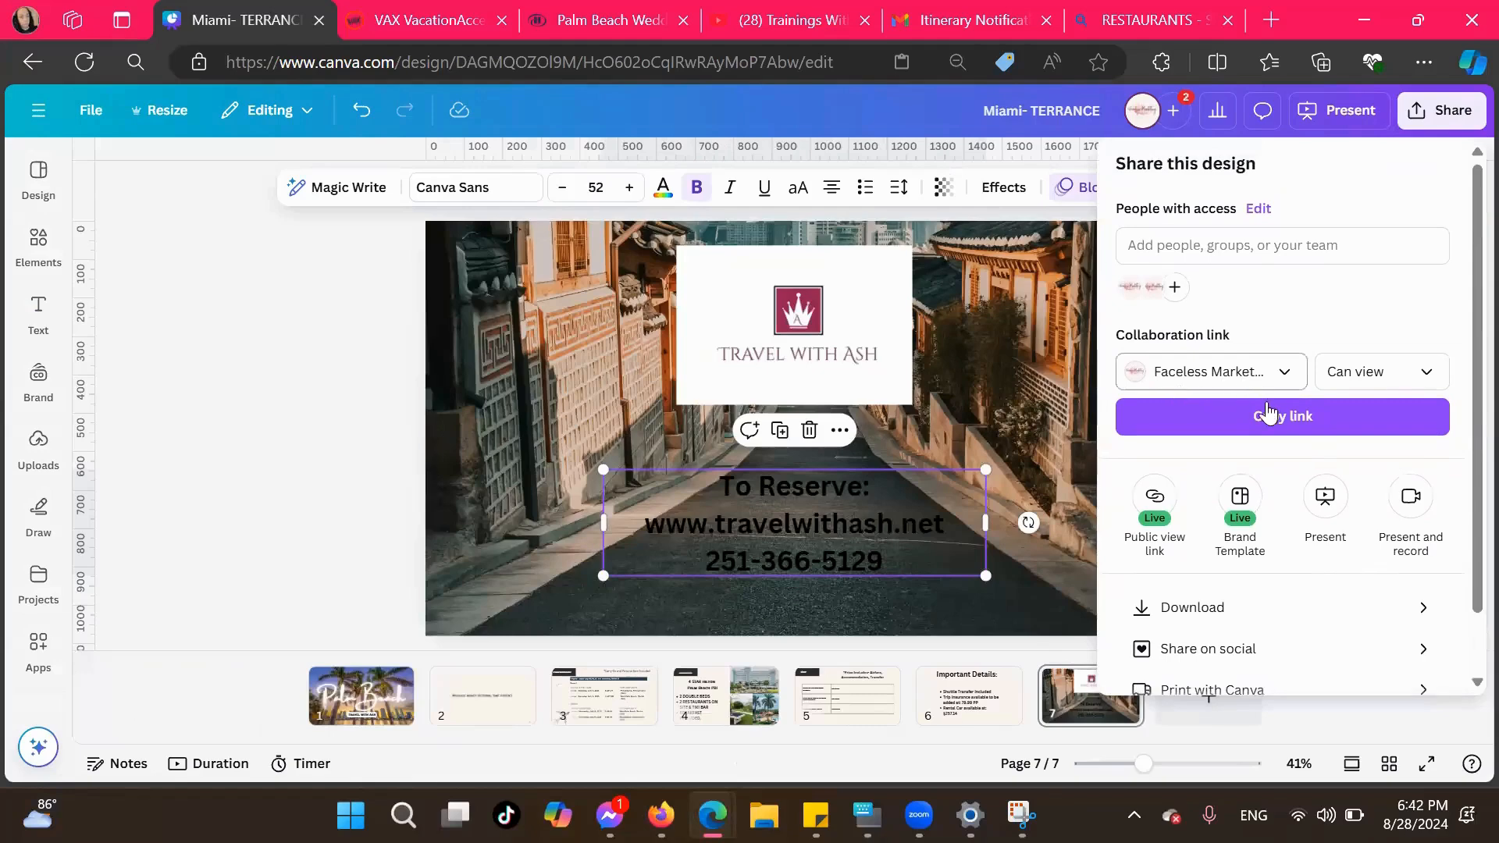
pyautogui.click(1378, 373)
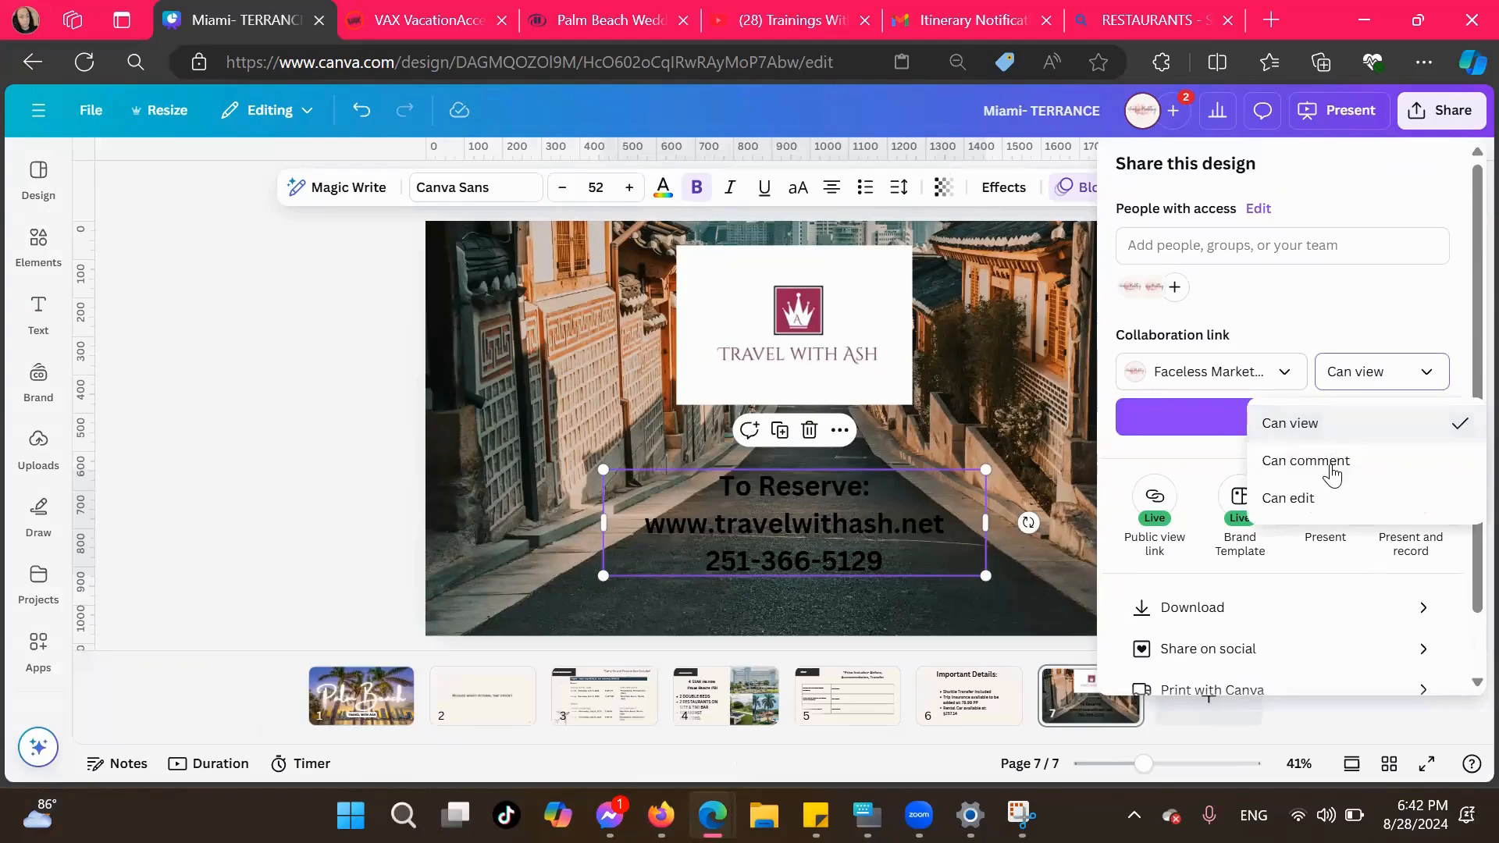
pyautogui.click(1314, 430)
pyautogui.click(1314, 435)
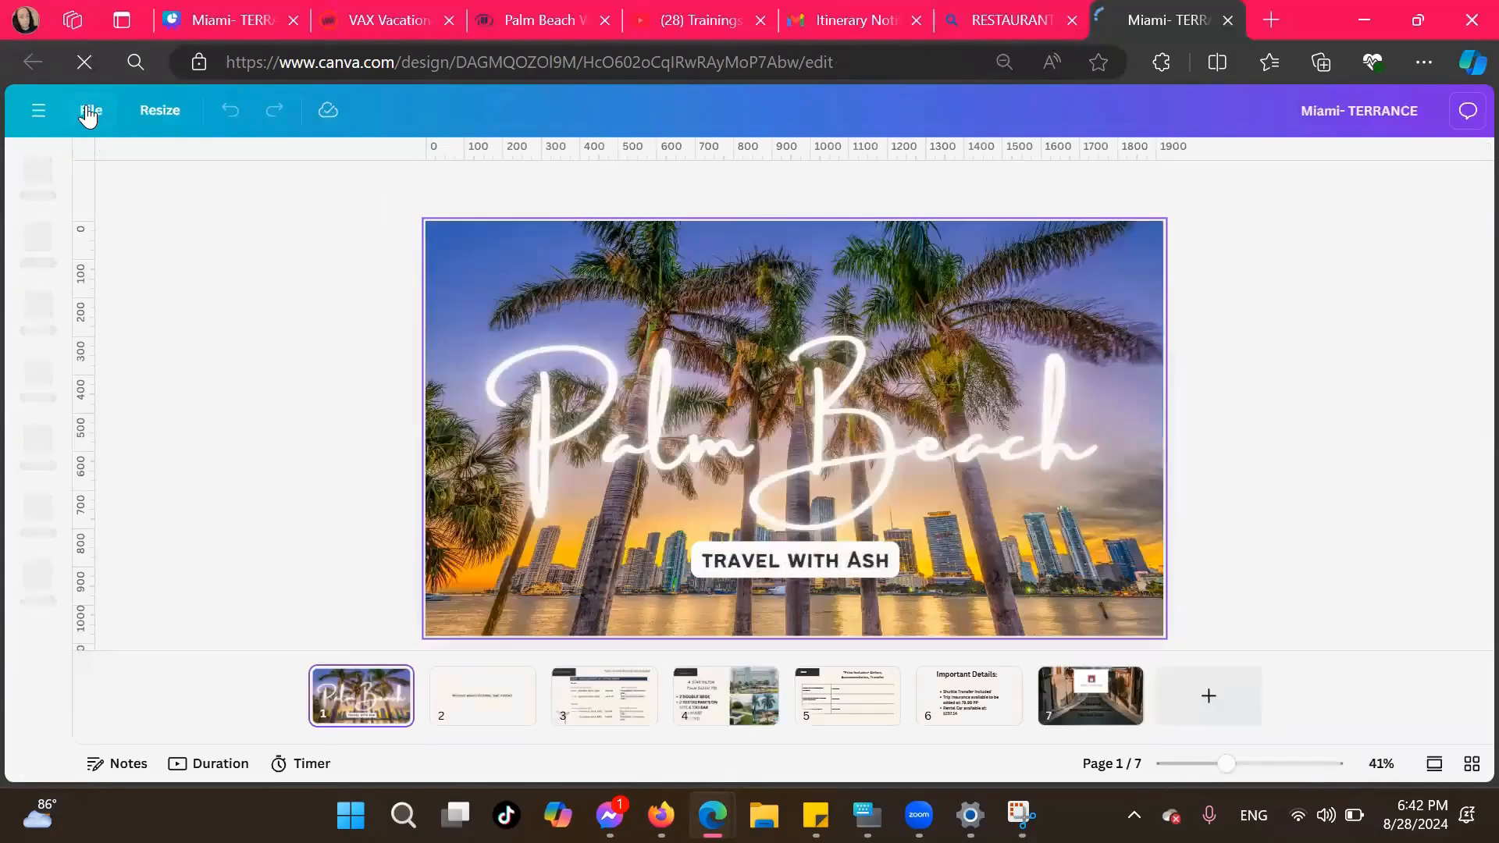
# Check the design opened from the collaboration link in a new tab, dismissing the app prompt, and return to the original design
pyautogui.click(87, 111)
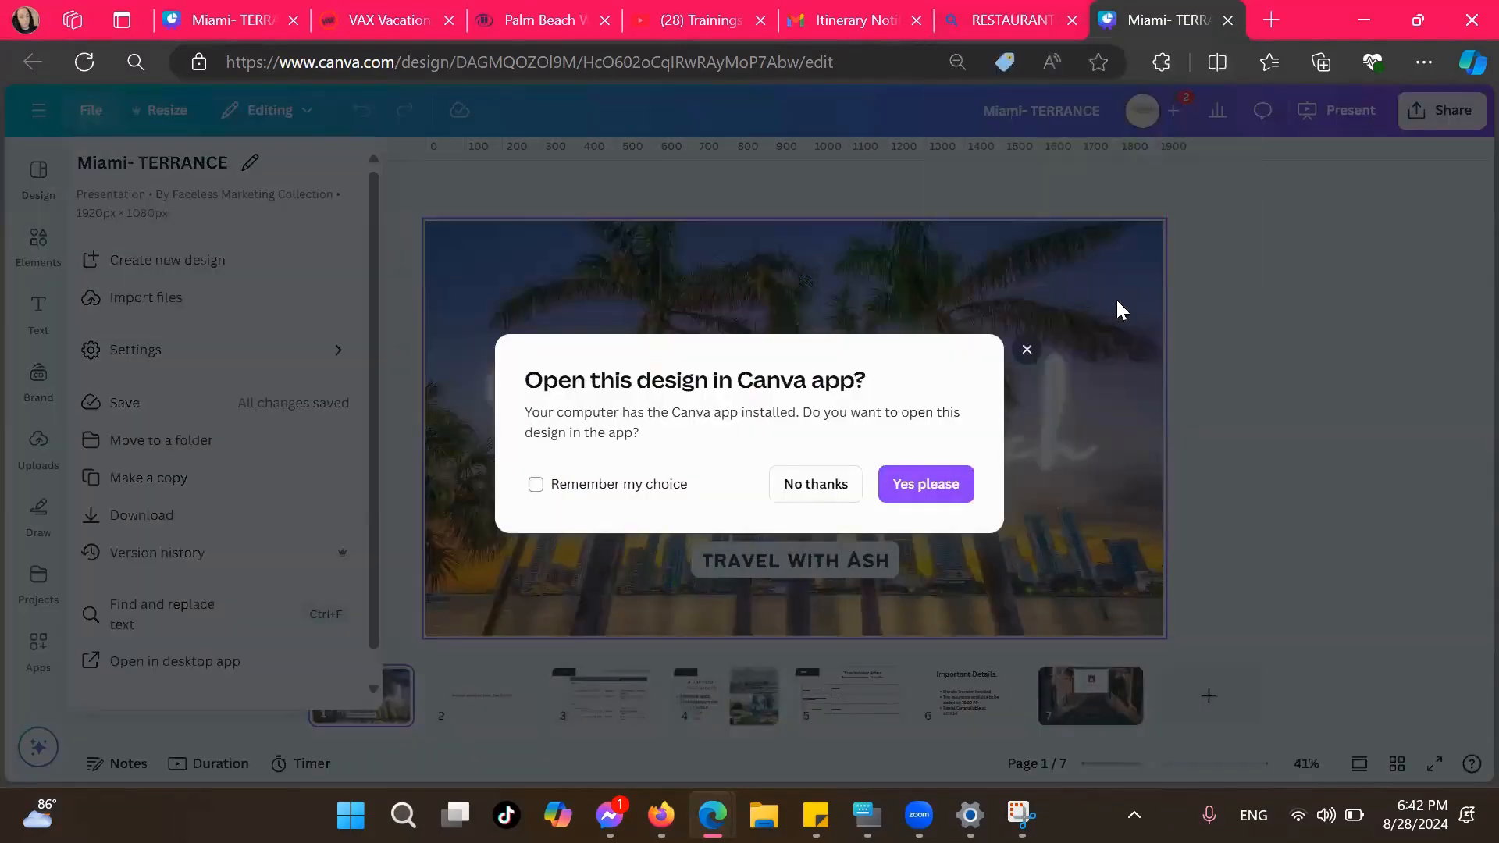
pyautogui.click(1221, 417)
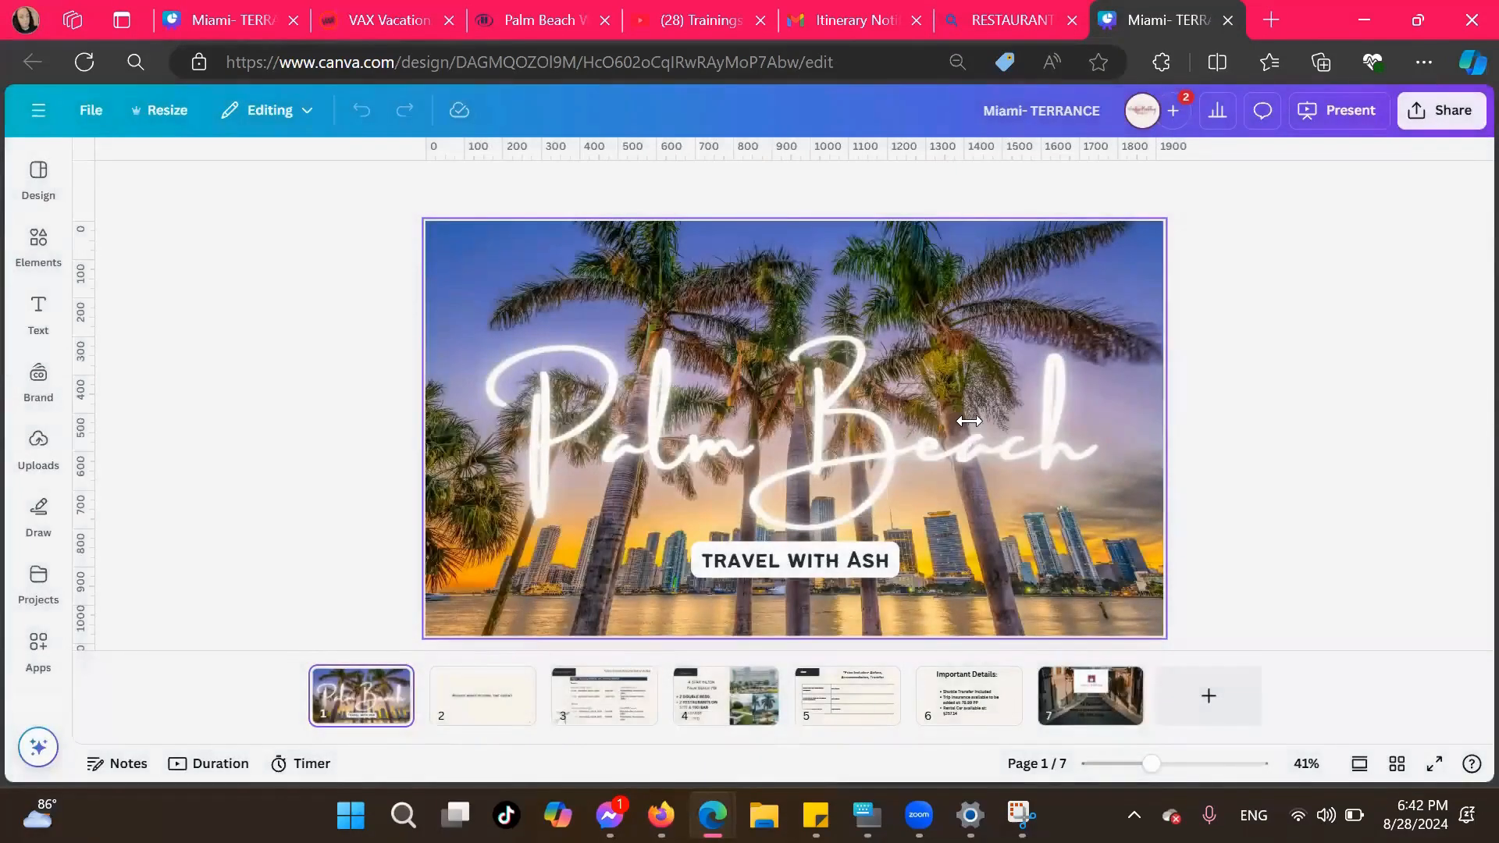
pyautogui.click(1003, 27)
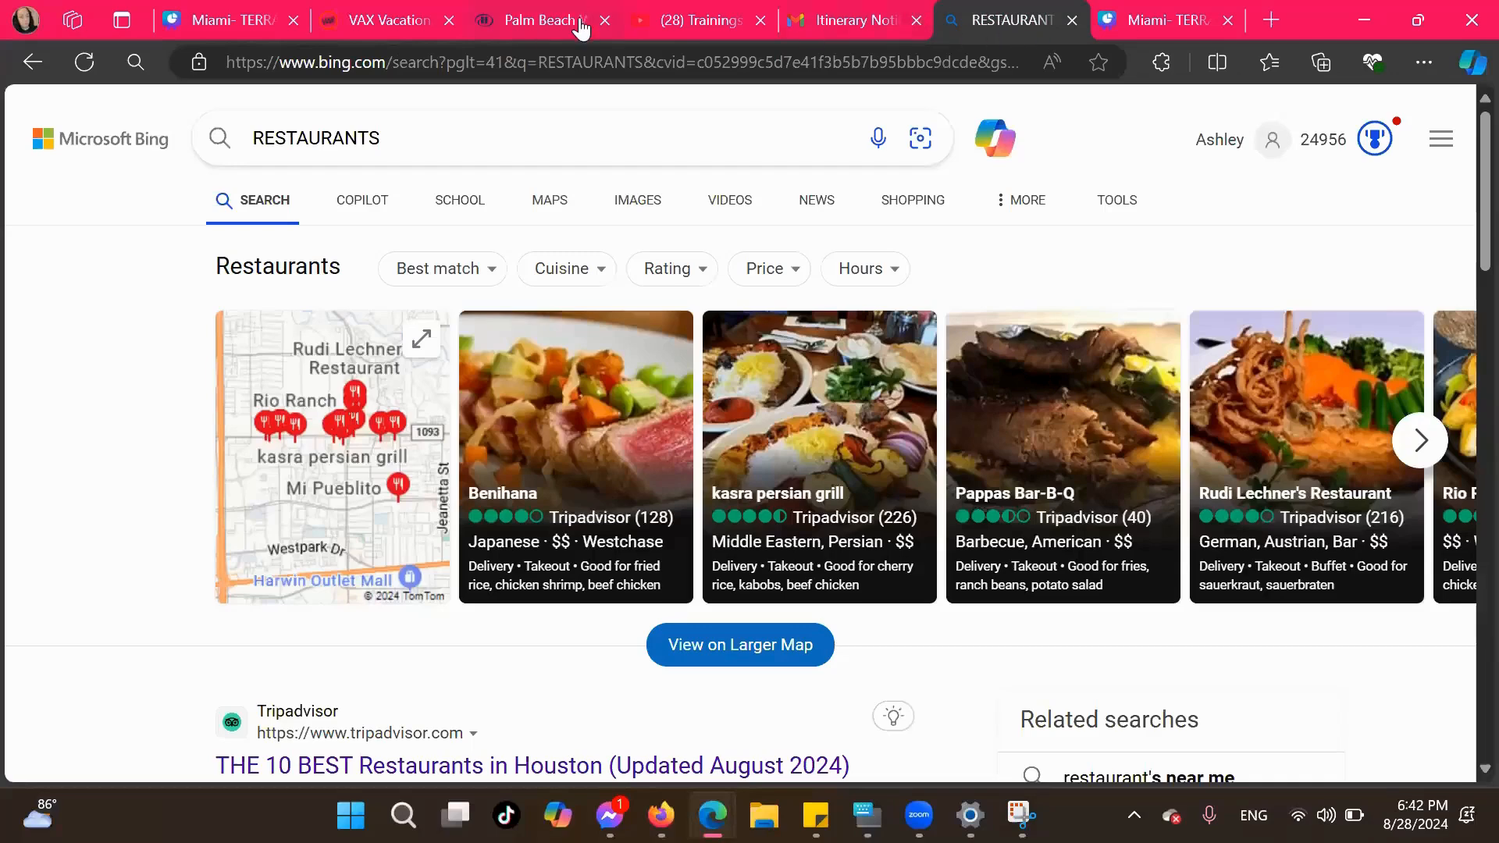
pyautogui.click(209, 21)
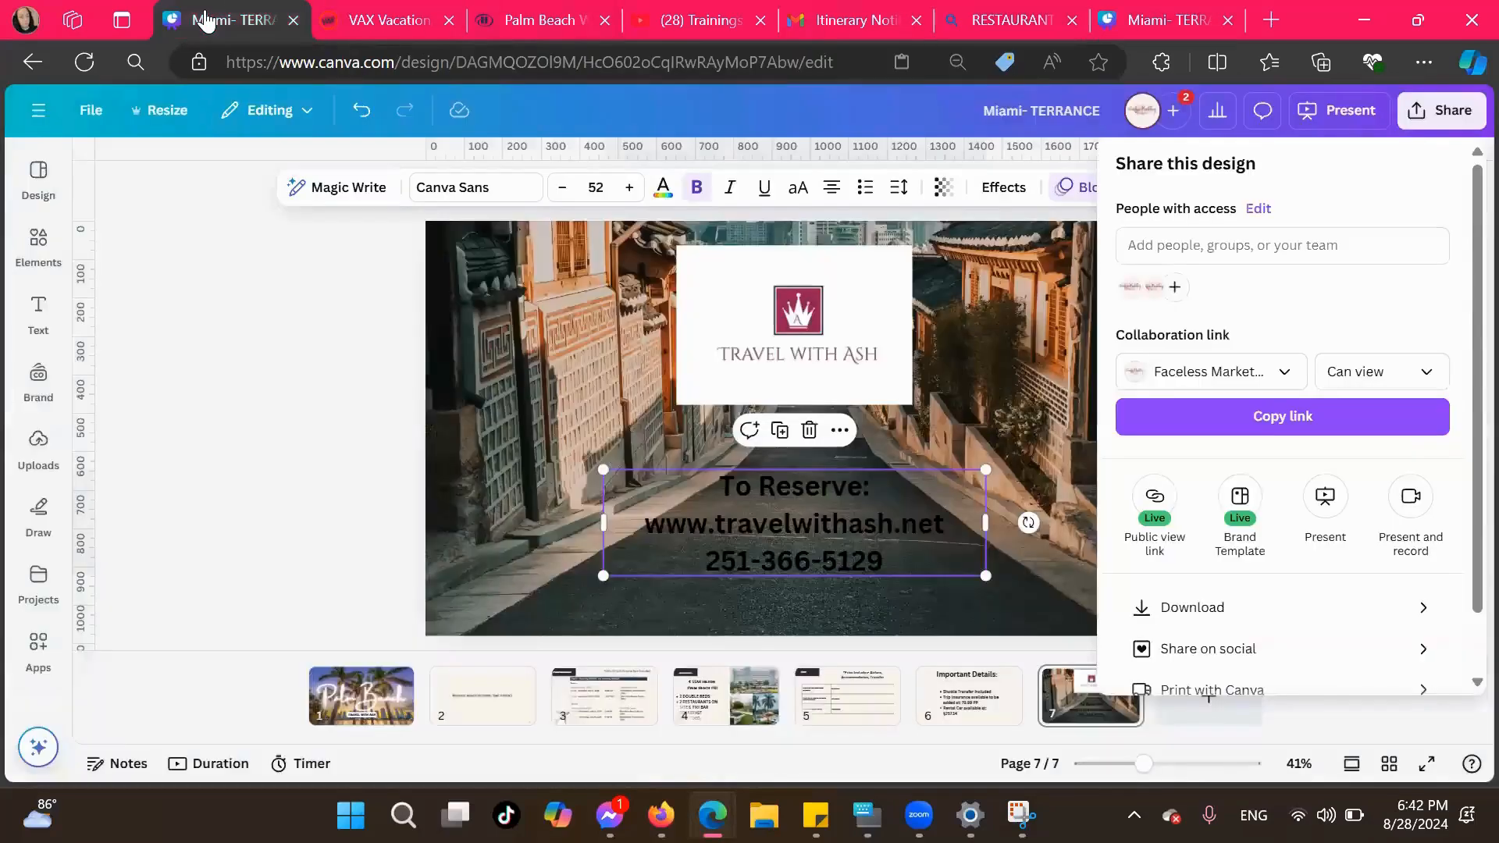
# Look at the design's download settings and return to the sharing options
pyautogui.scroll(-2, 1381, 539)
pyautogui.click(1370, 545)
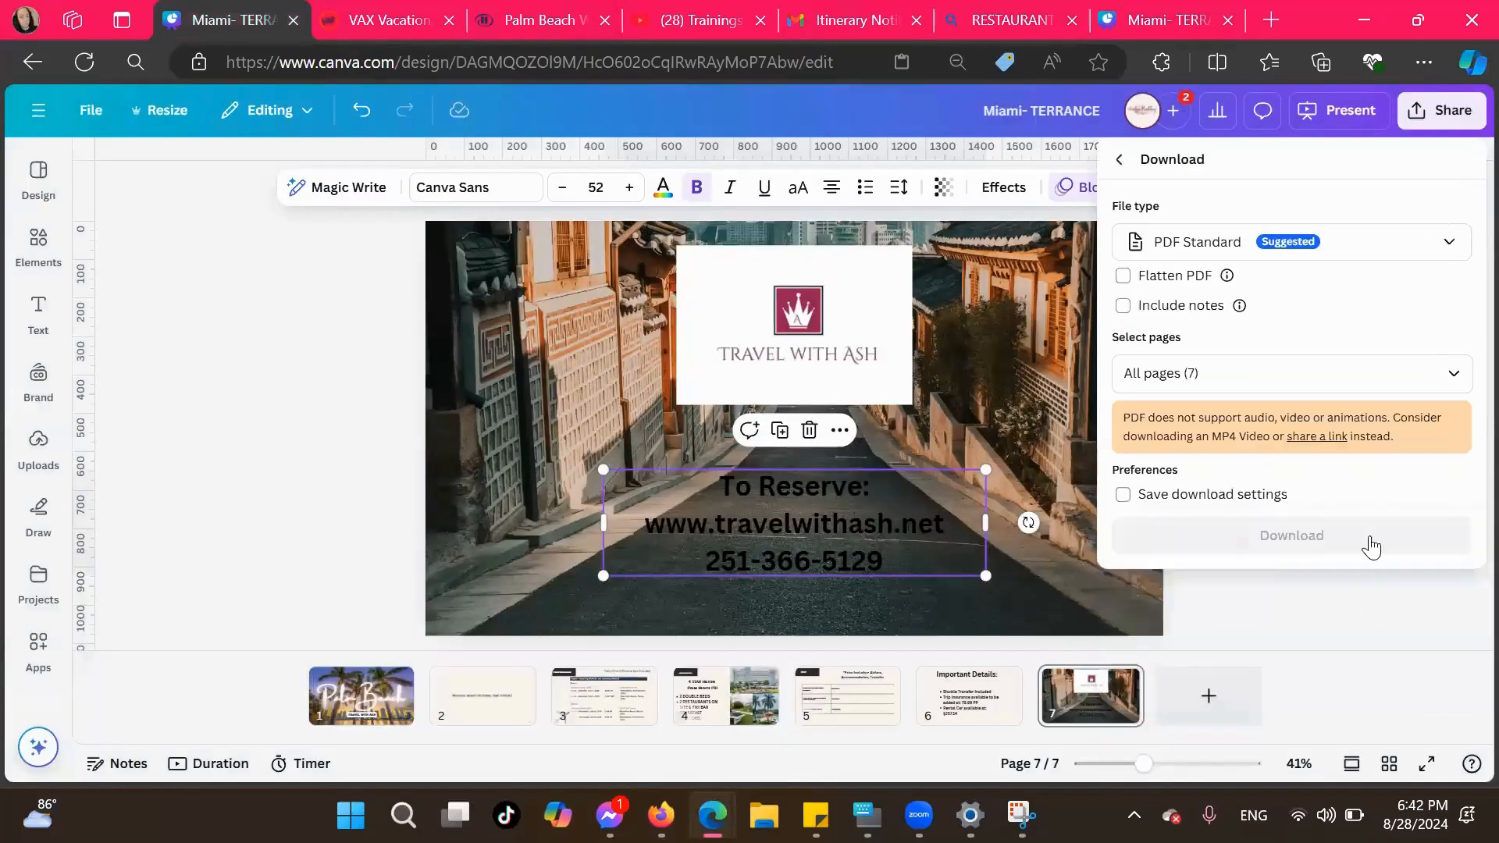
pyautogui.click(1118, 161)
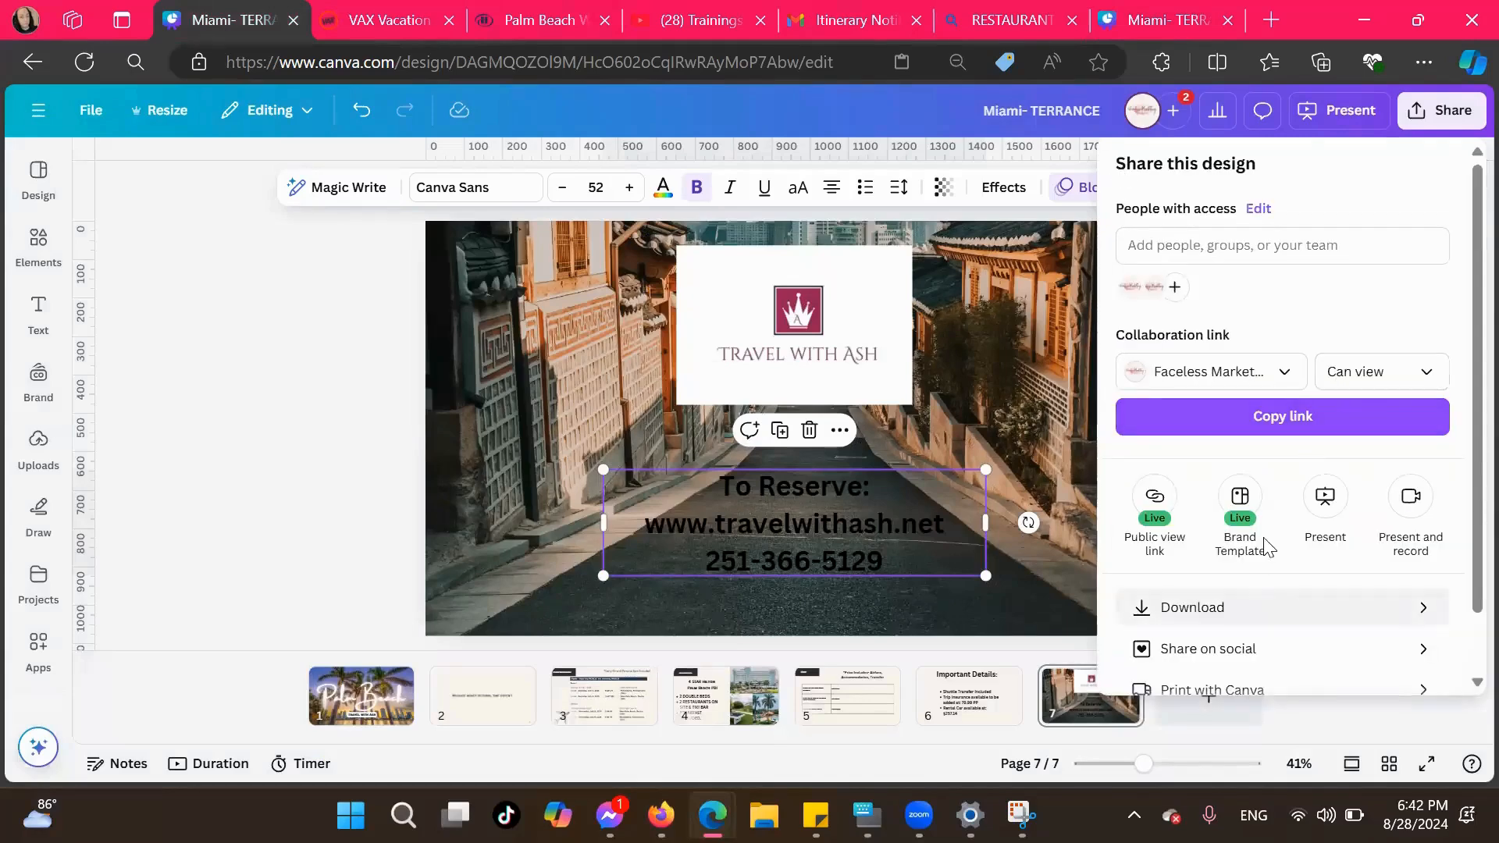
# Create a template link for the design from the full list of sharing options
pyautogui.scroll(-1, 1238, 620)
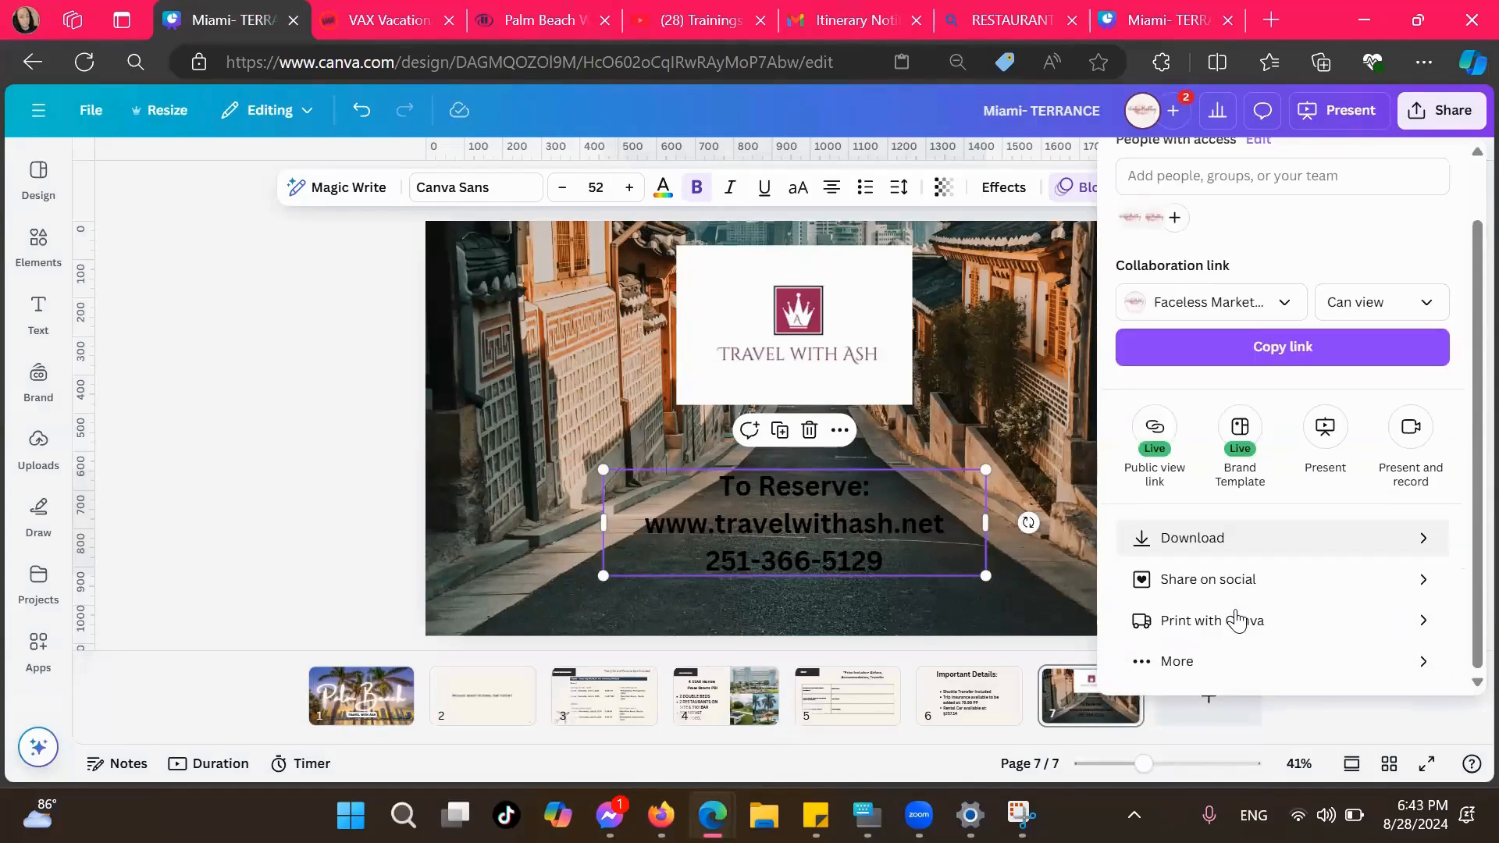
pyautogui.click(1219, 659)
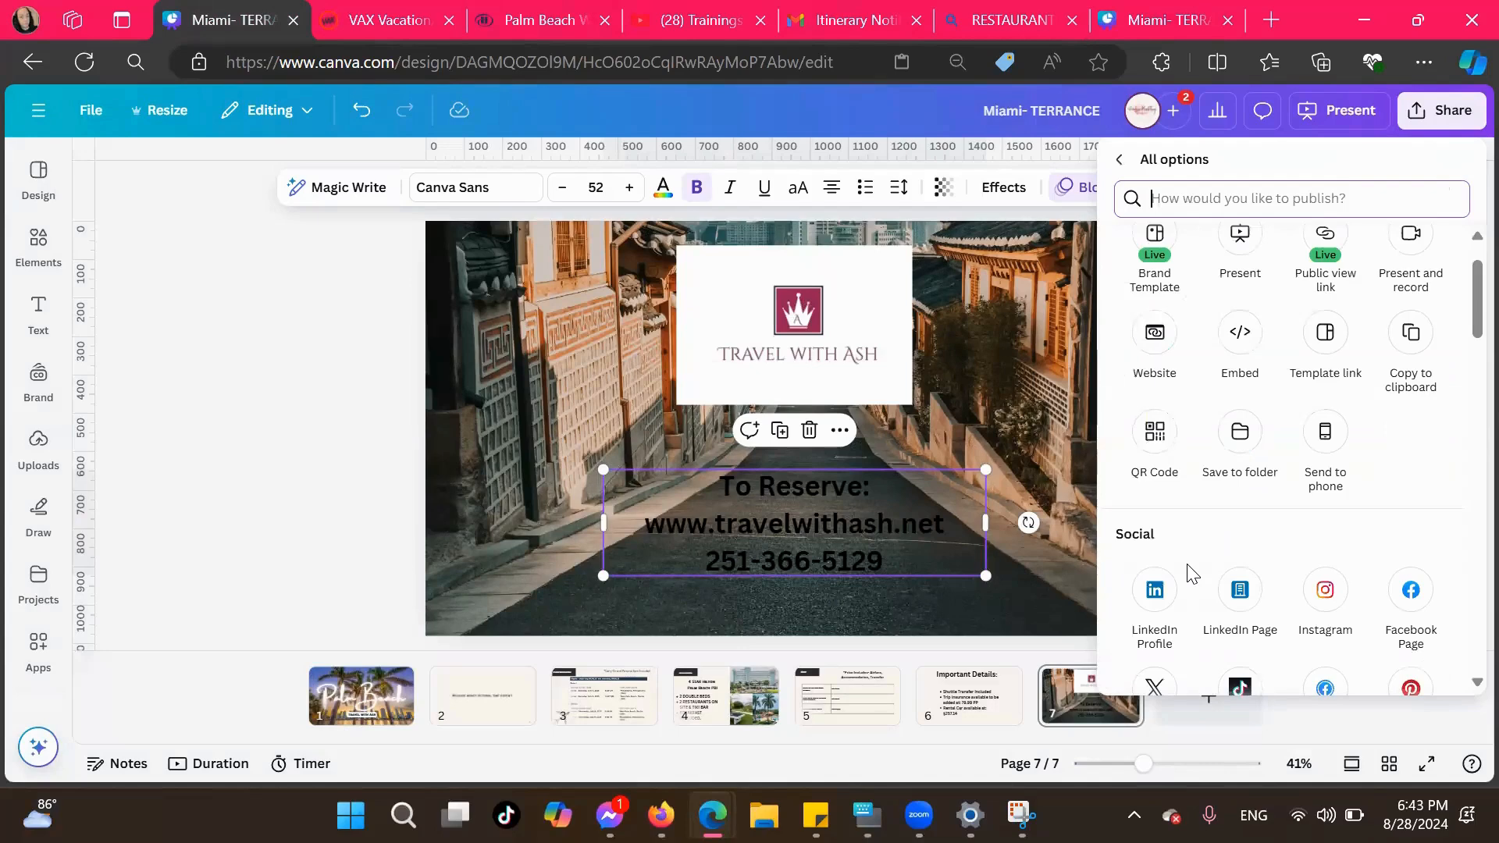
pyautogui.click(1325, 334)
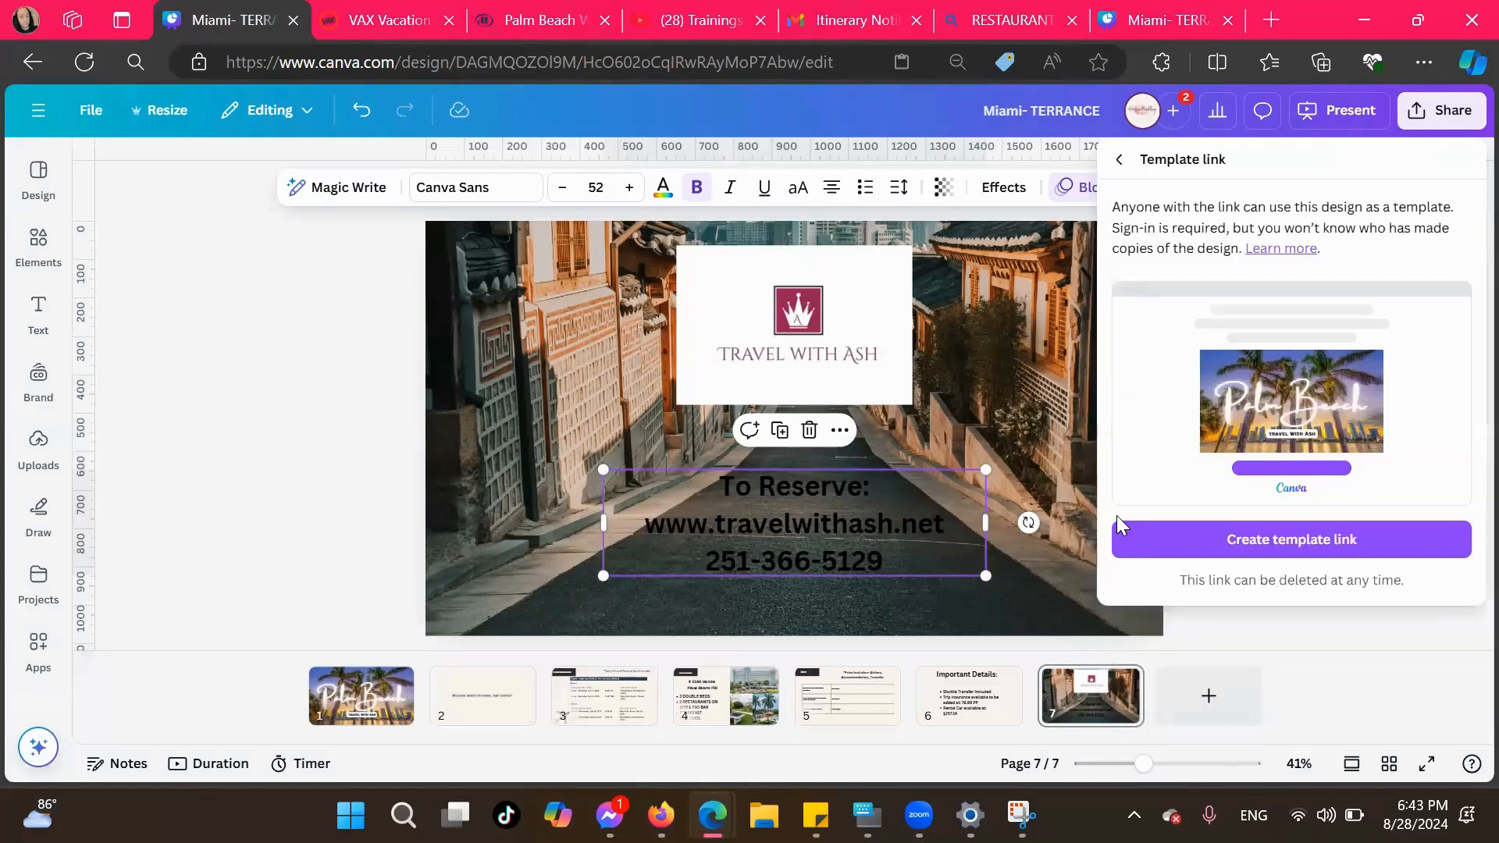
pyautogui.click(1237, 539)
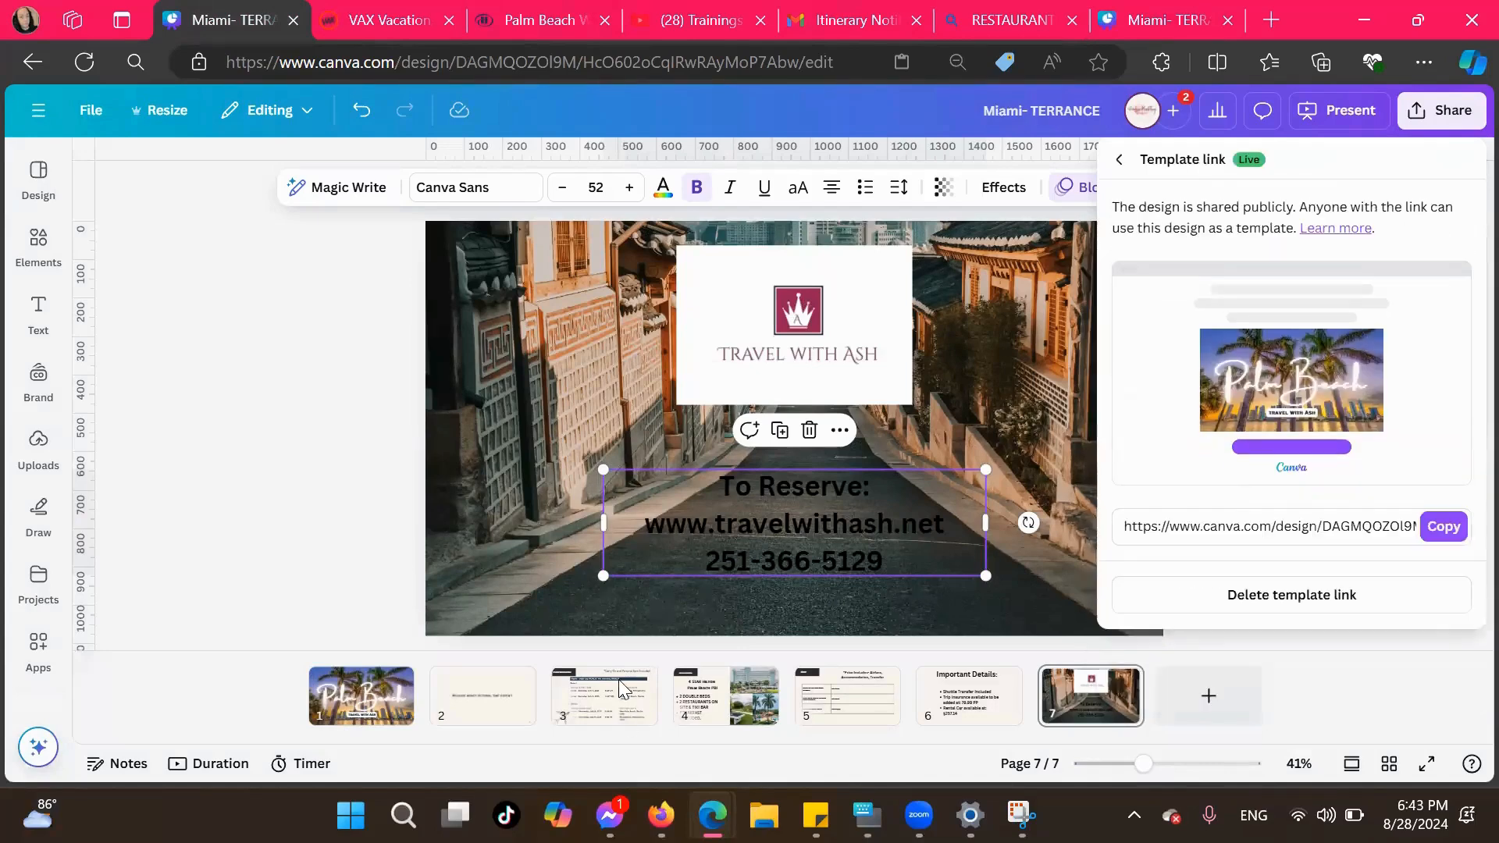